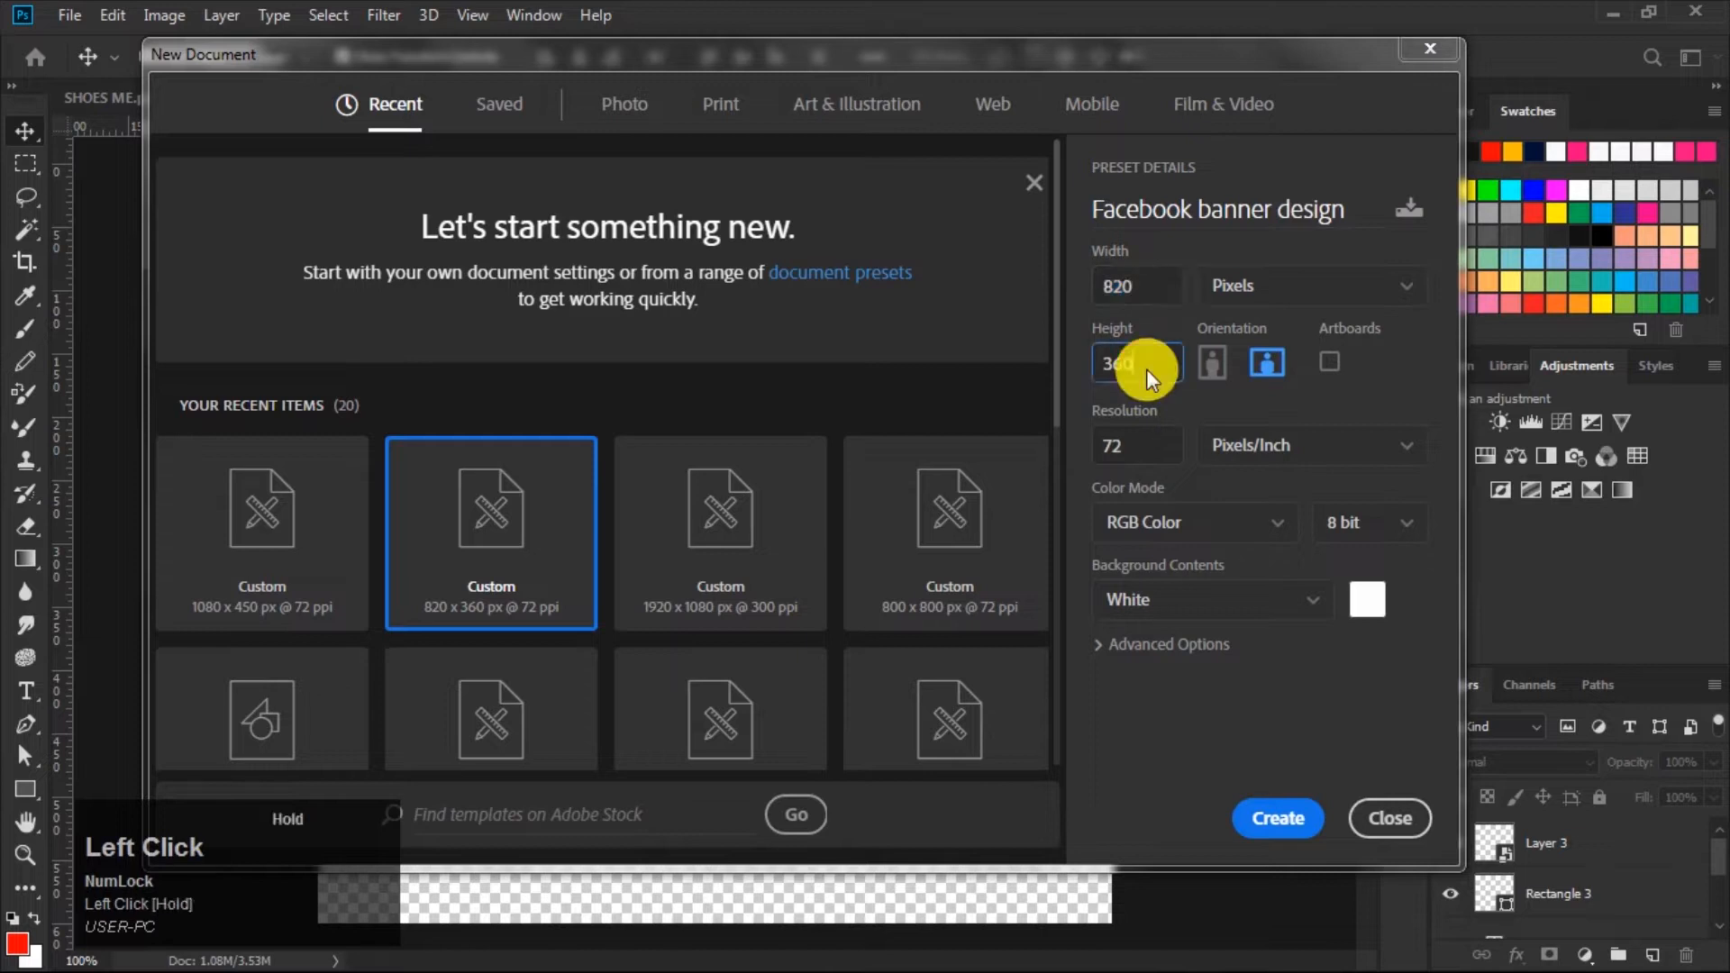
Create the 820 x 360 px "Facebook banner design" document at 72 pixels/inch in RGB Color with a white background.
click(1144, 441)
drag(1114, 449, 1079, 465)
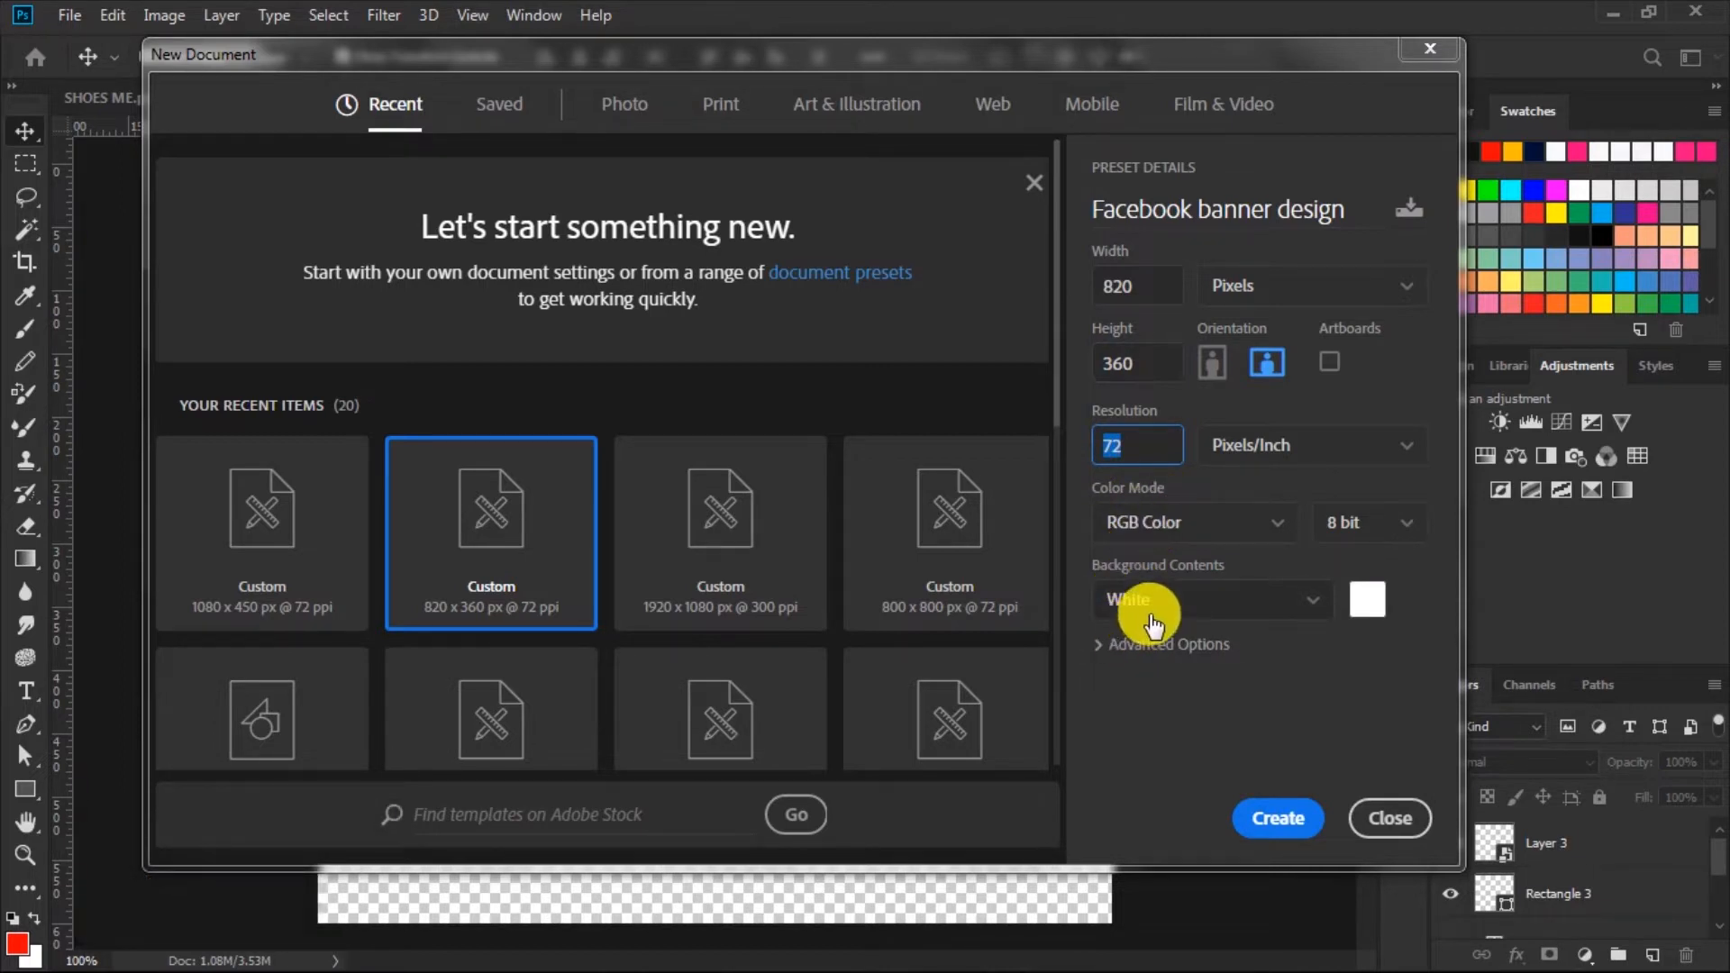
click(1285, 822)
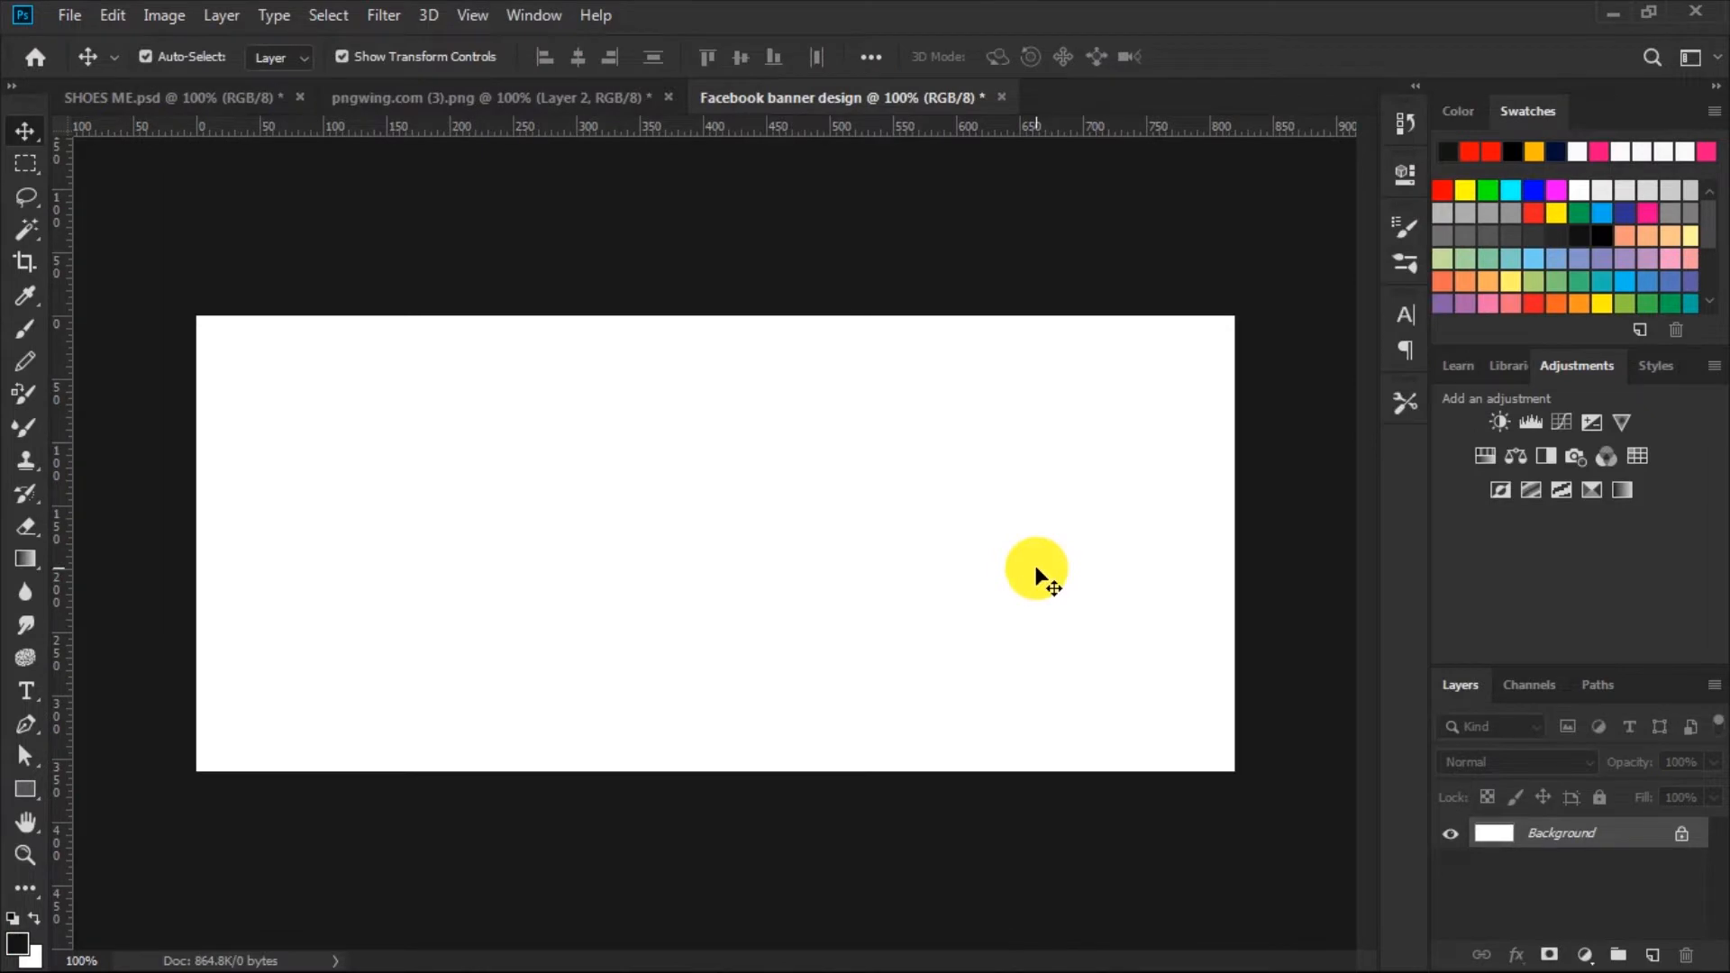
click(1036, 574)
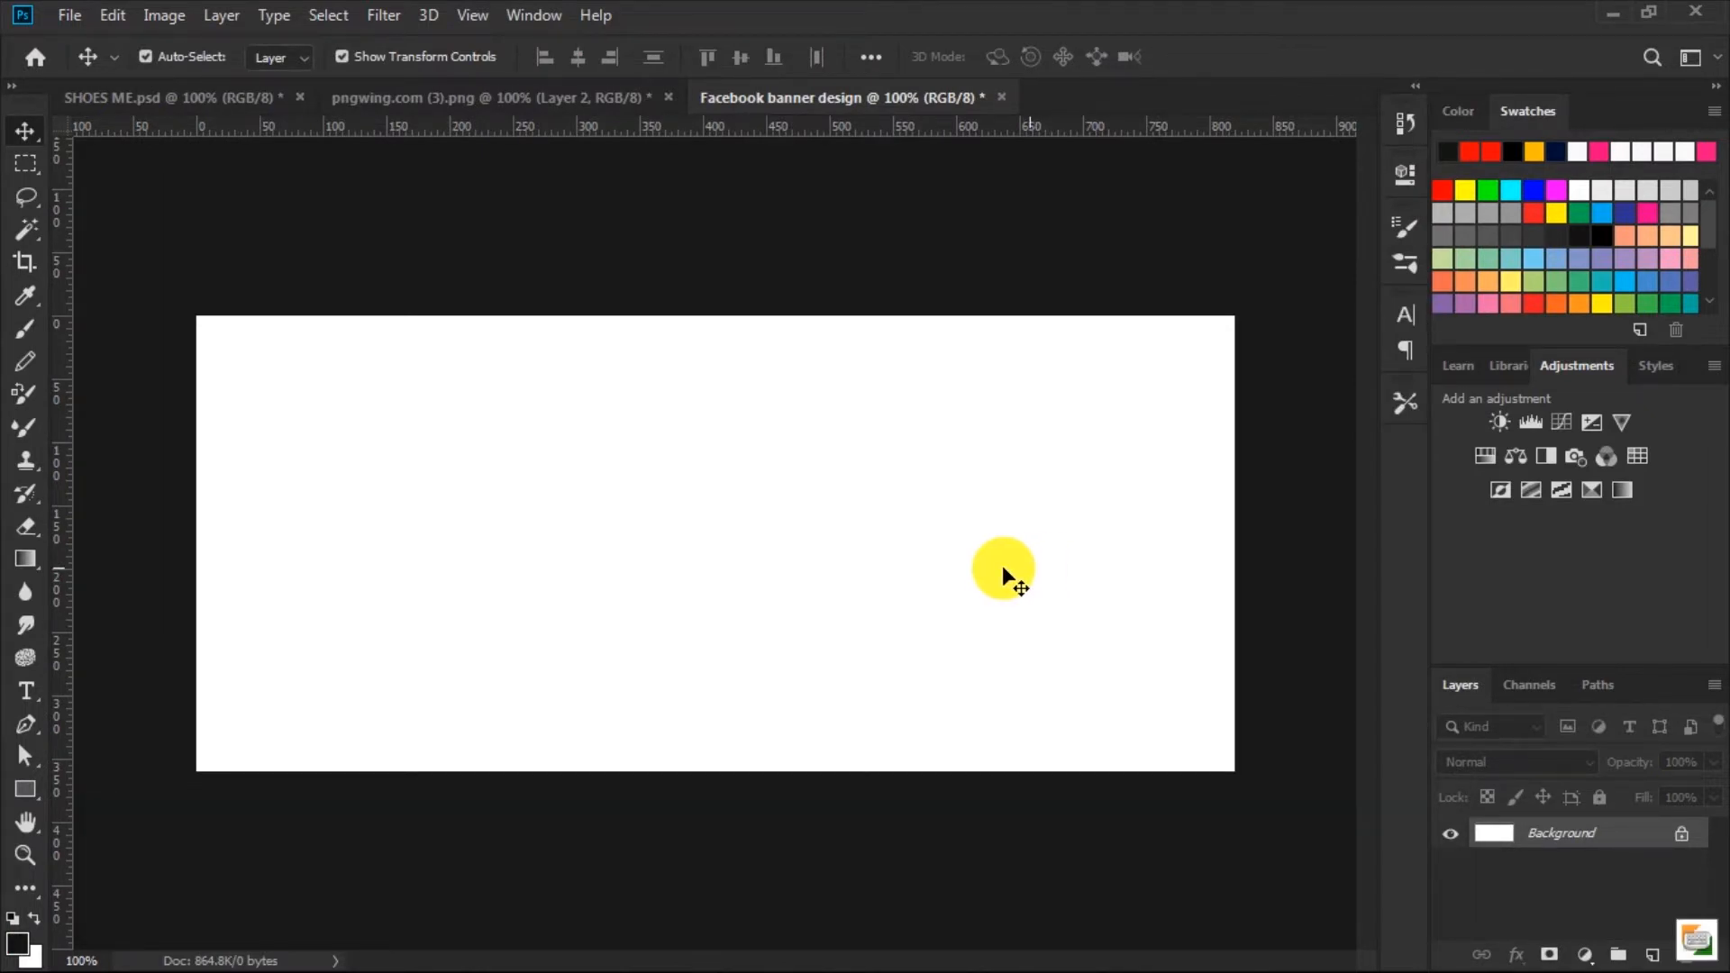
Create a 25 x 25 px rectangle shape on the canvas to serve as a margin gauge.
click(31, 789)
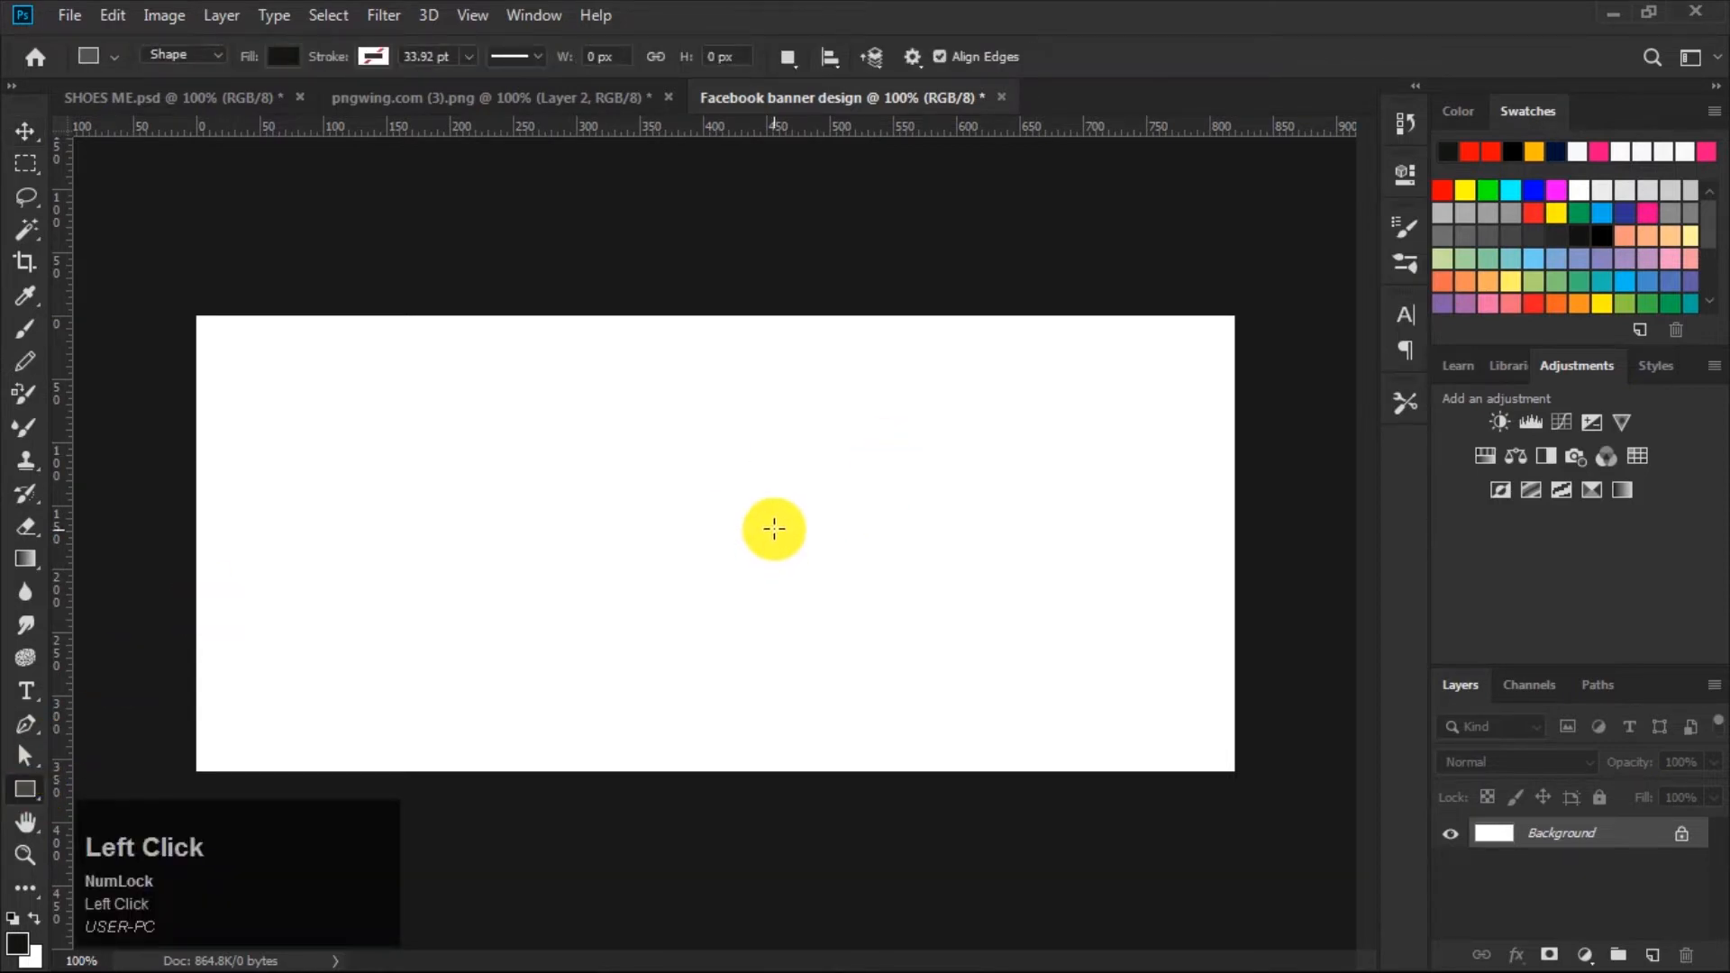
click(662, 484)
double_click(782, 271)
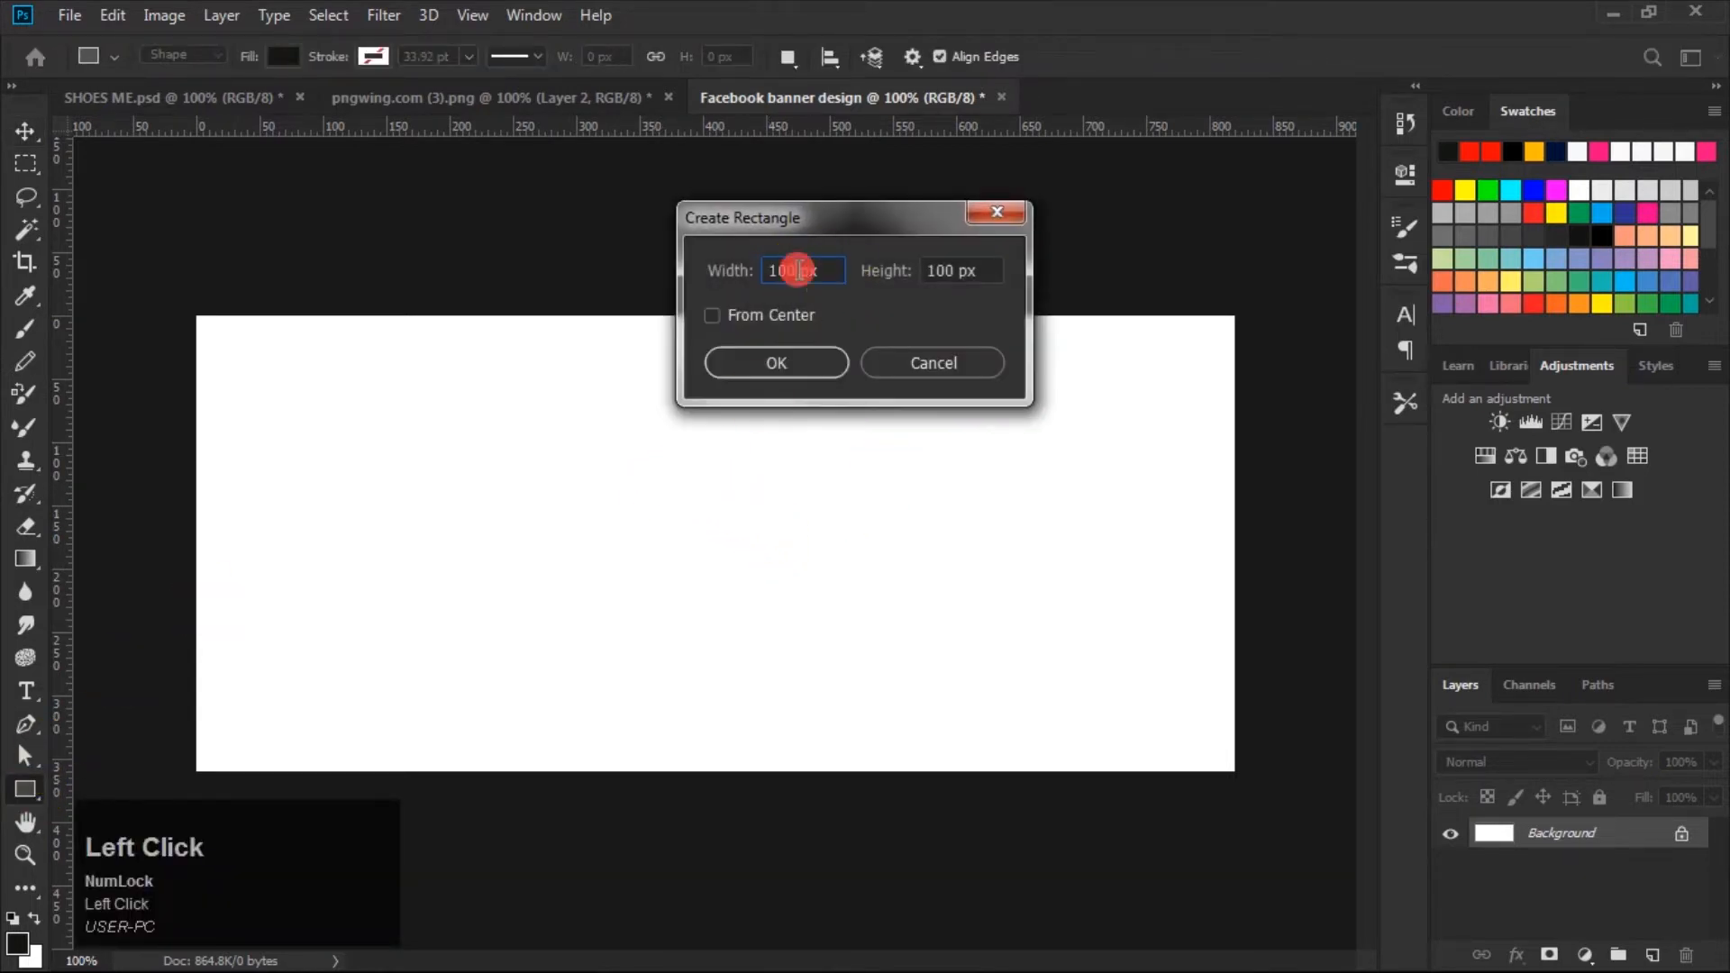
text(25)
double_click(948, 270)
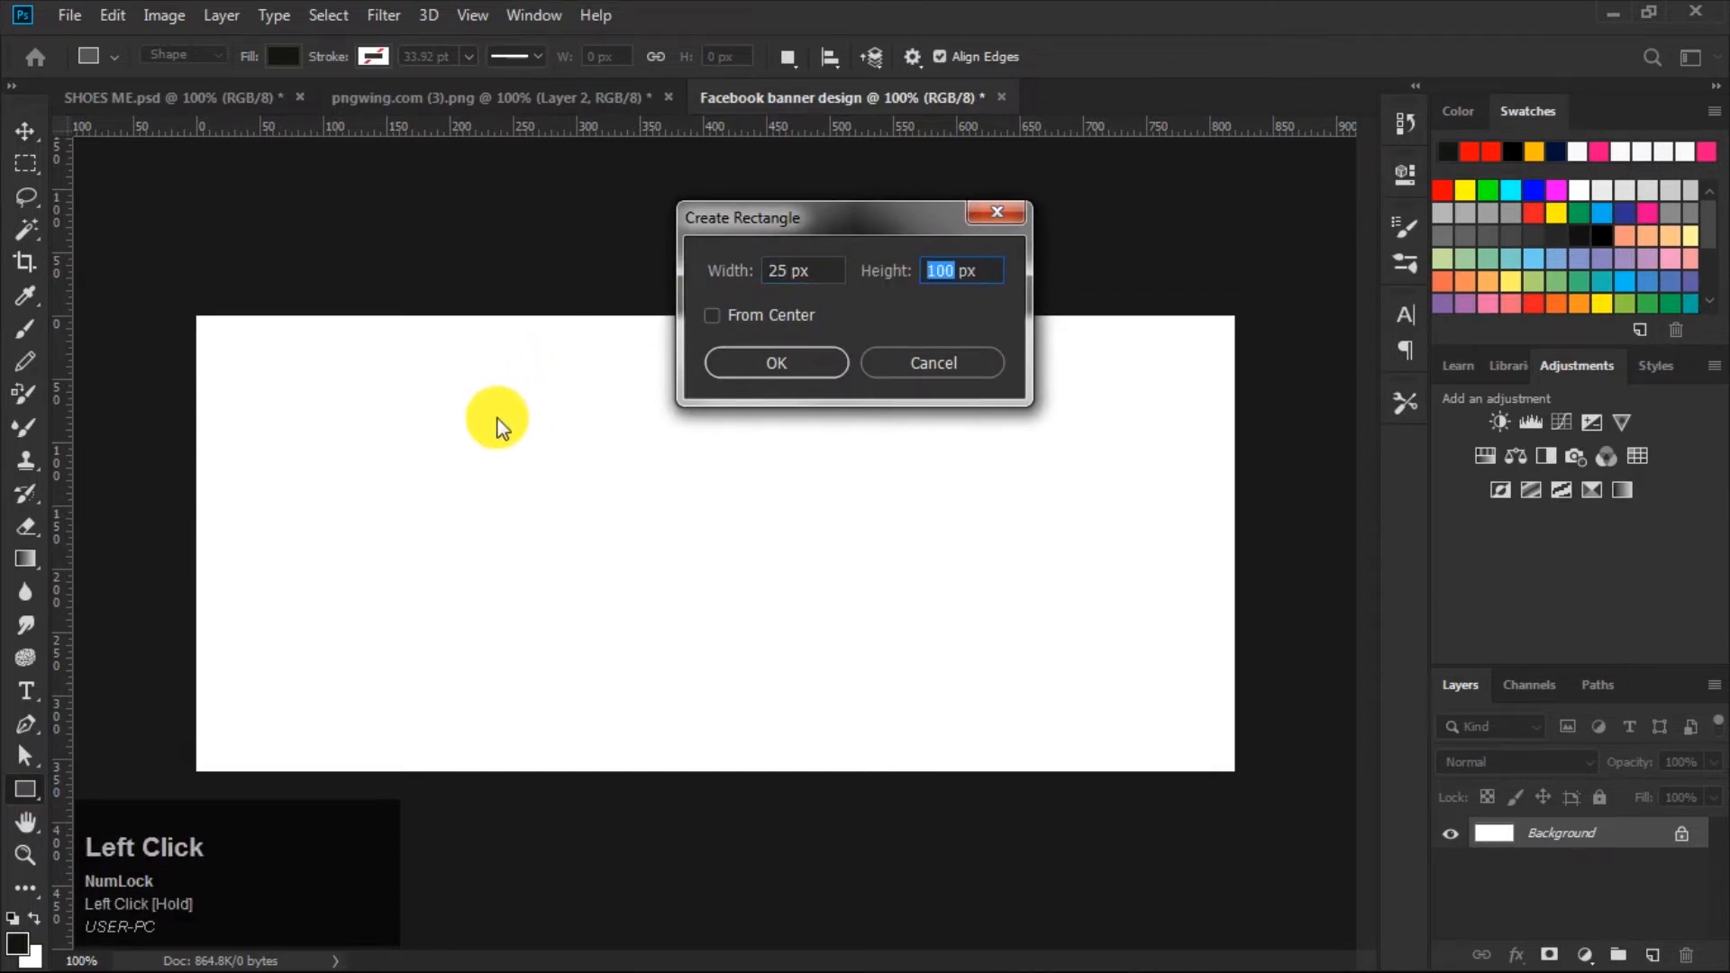
text(25)
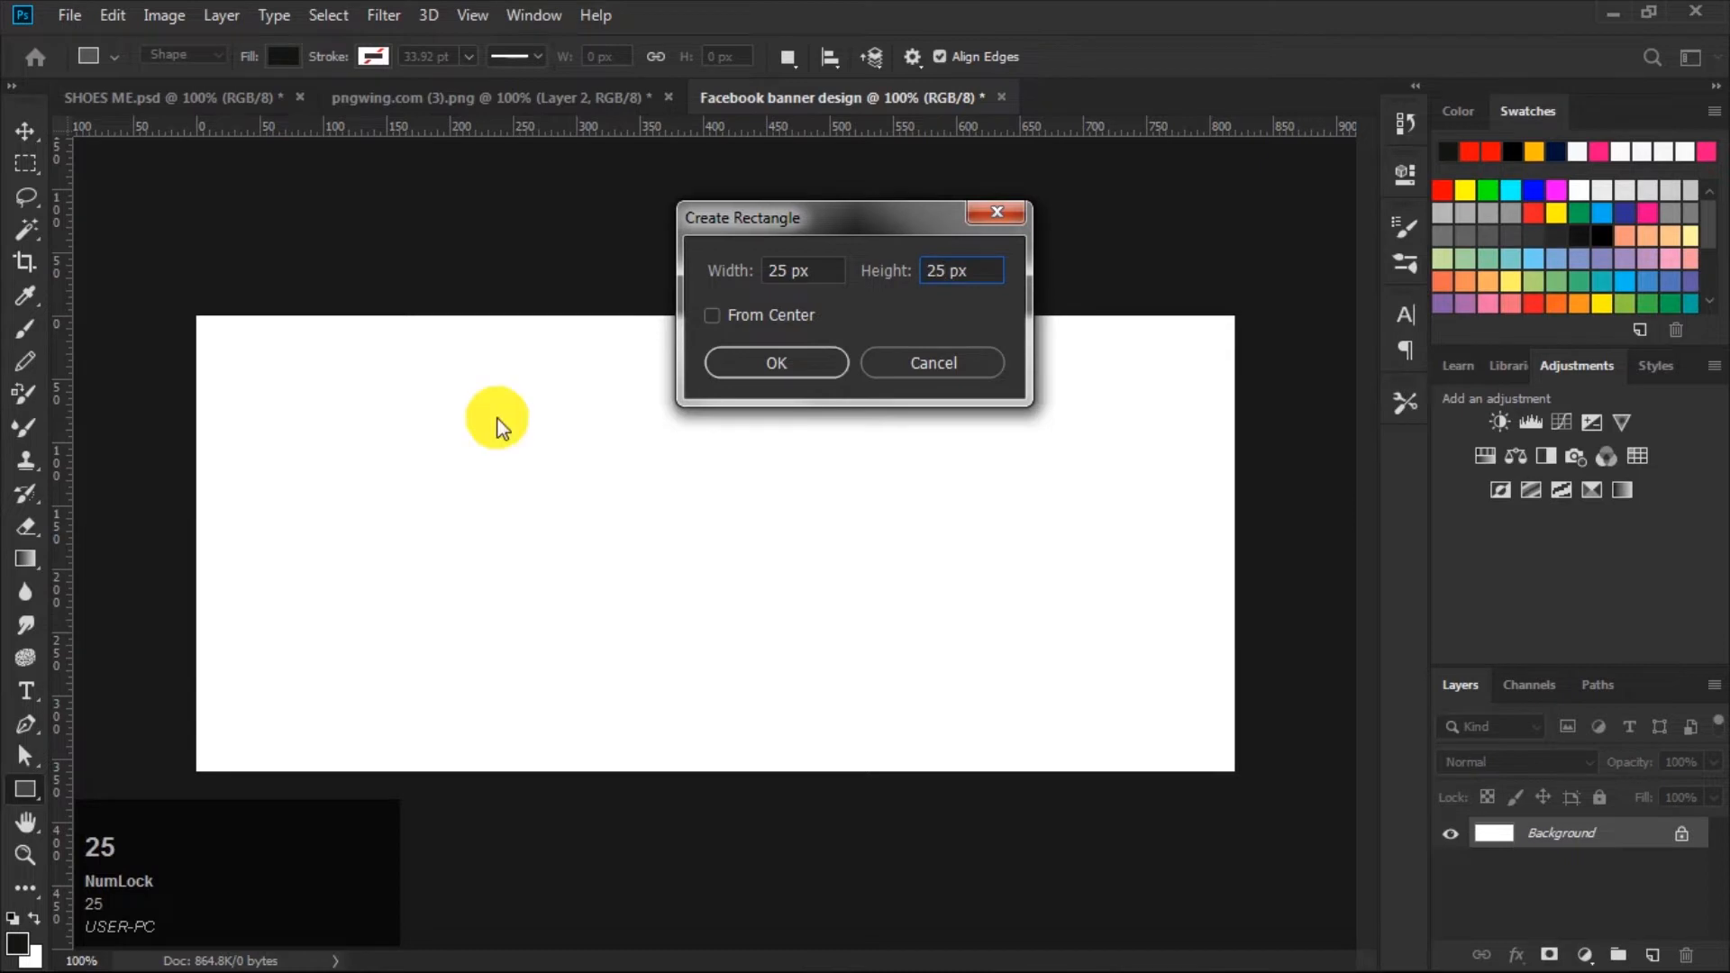
click(802, 360)
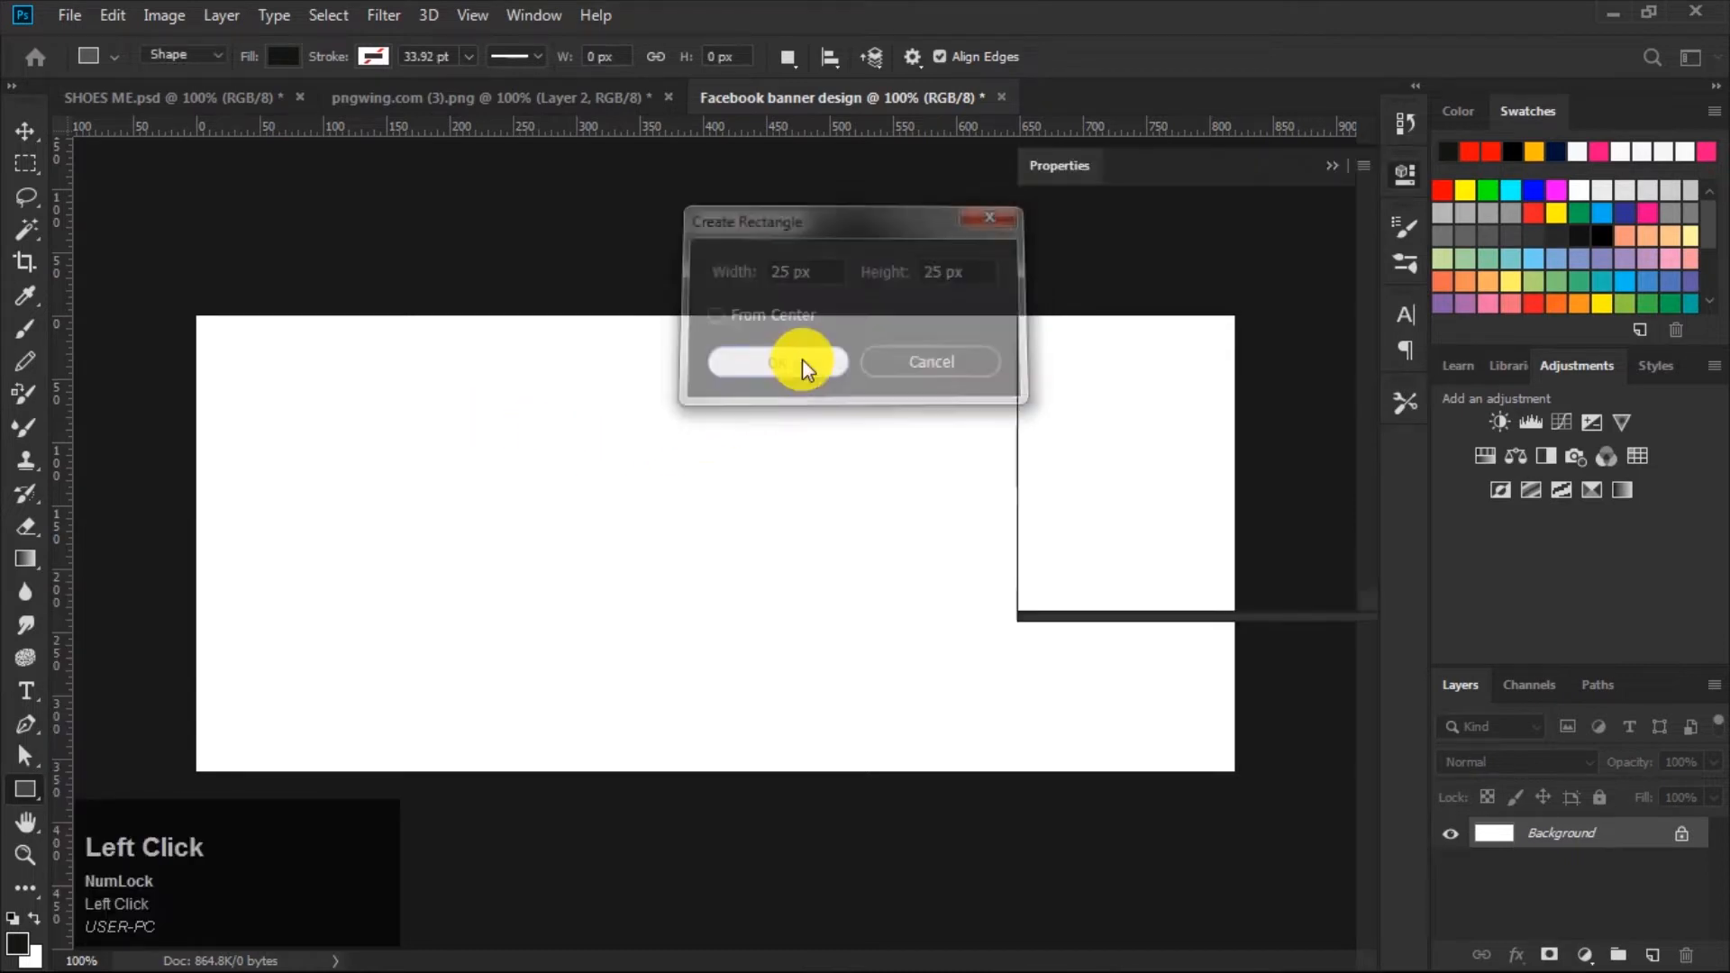
click(1332, 166)
Move the small square into the canvas's upper-left corner and place a vertical and a horizontal guide along its inner edges.
click(25, 132)
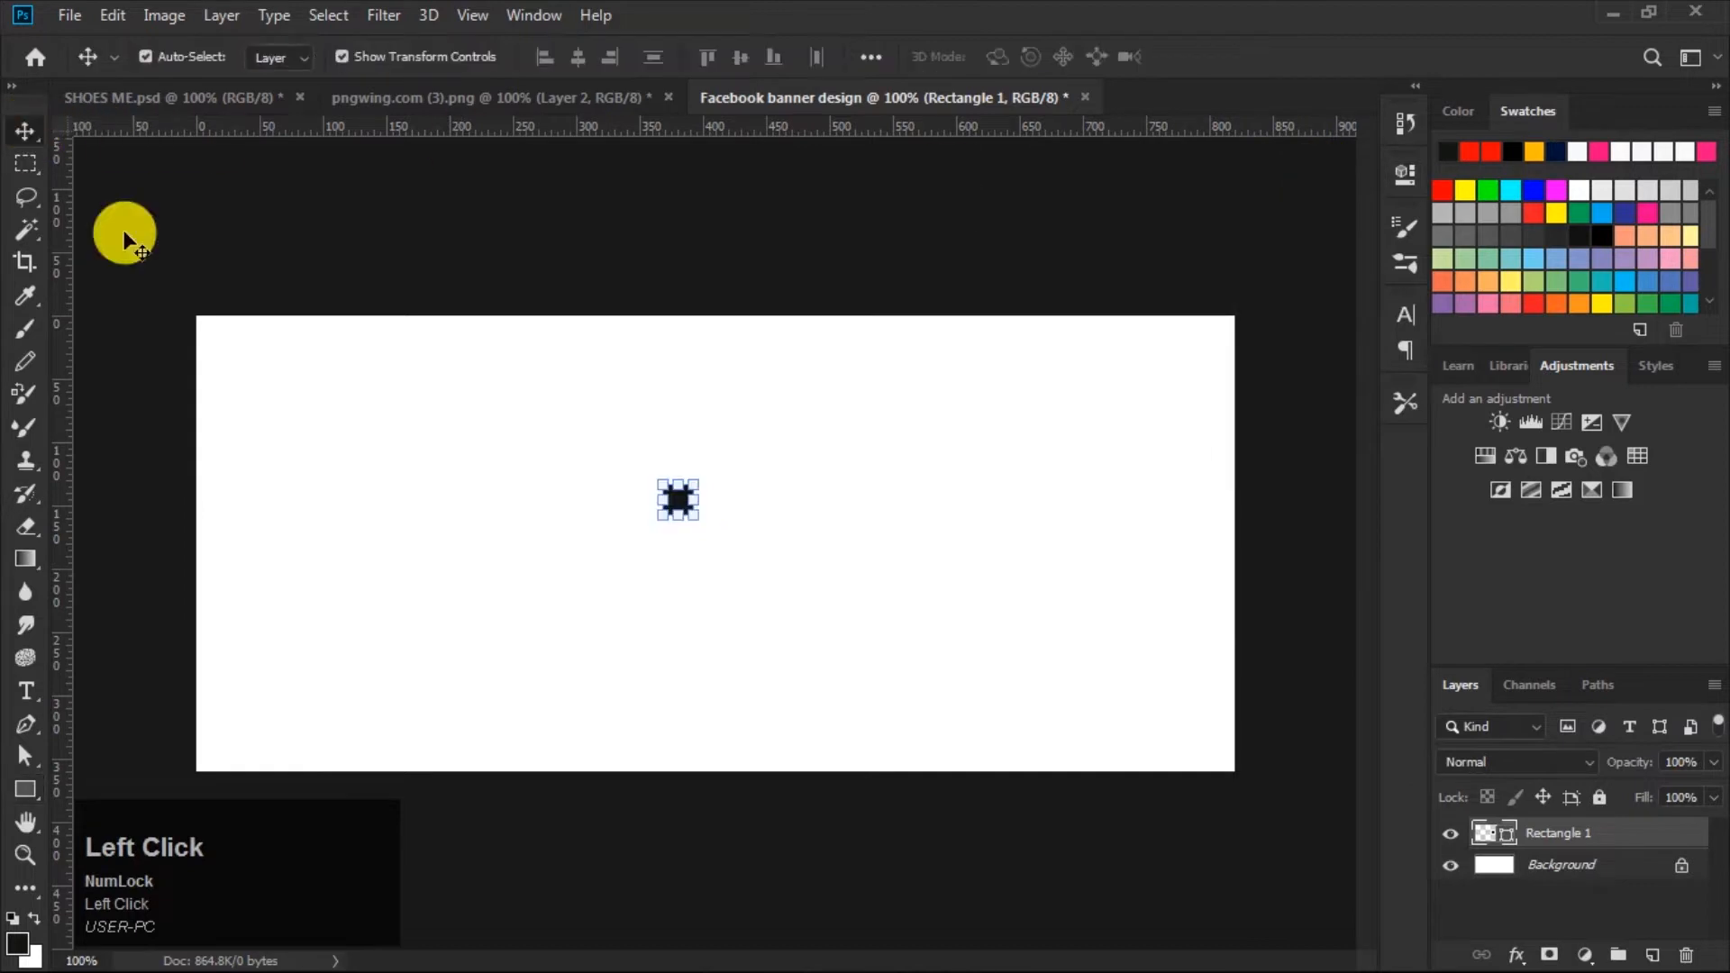
click(780, 358)
drag(681, 498, 223, 337)
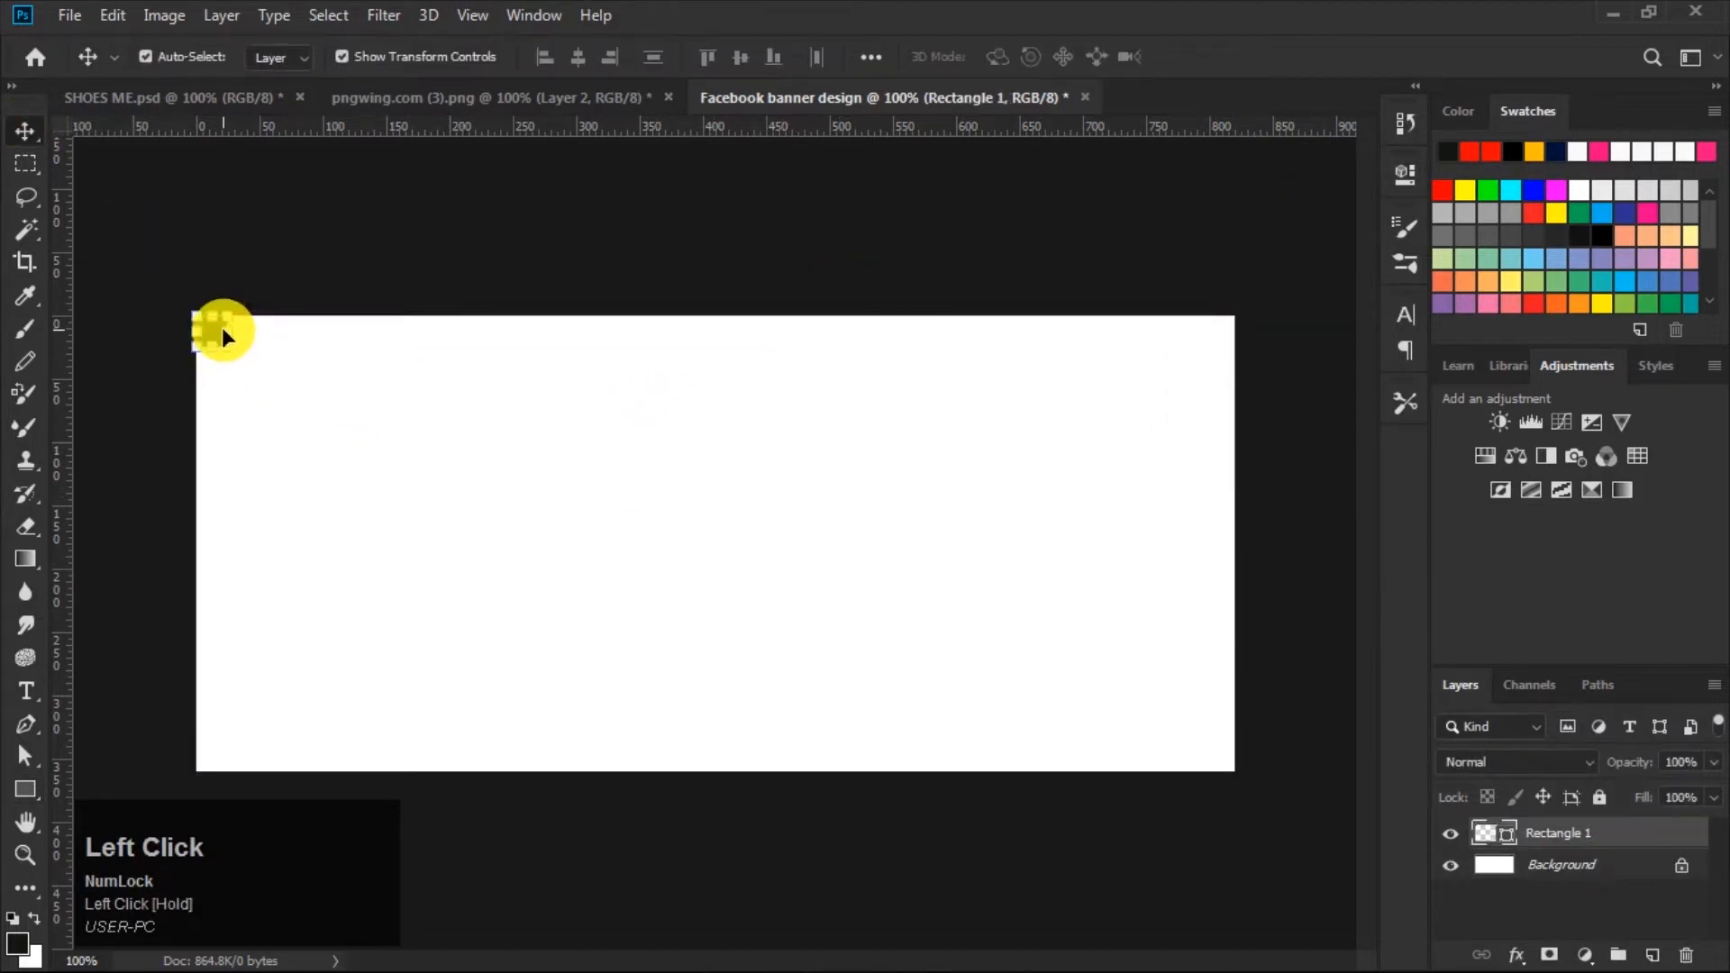
drag(63, 467, 230, 468)
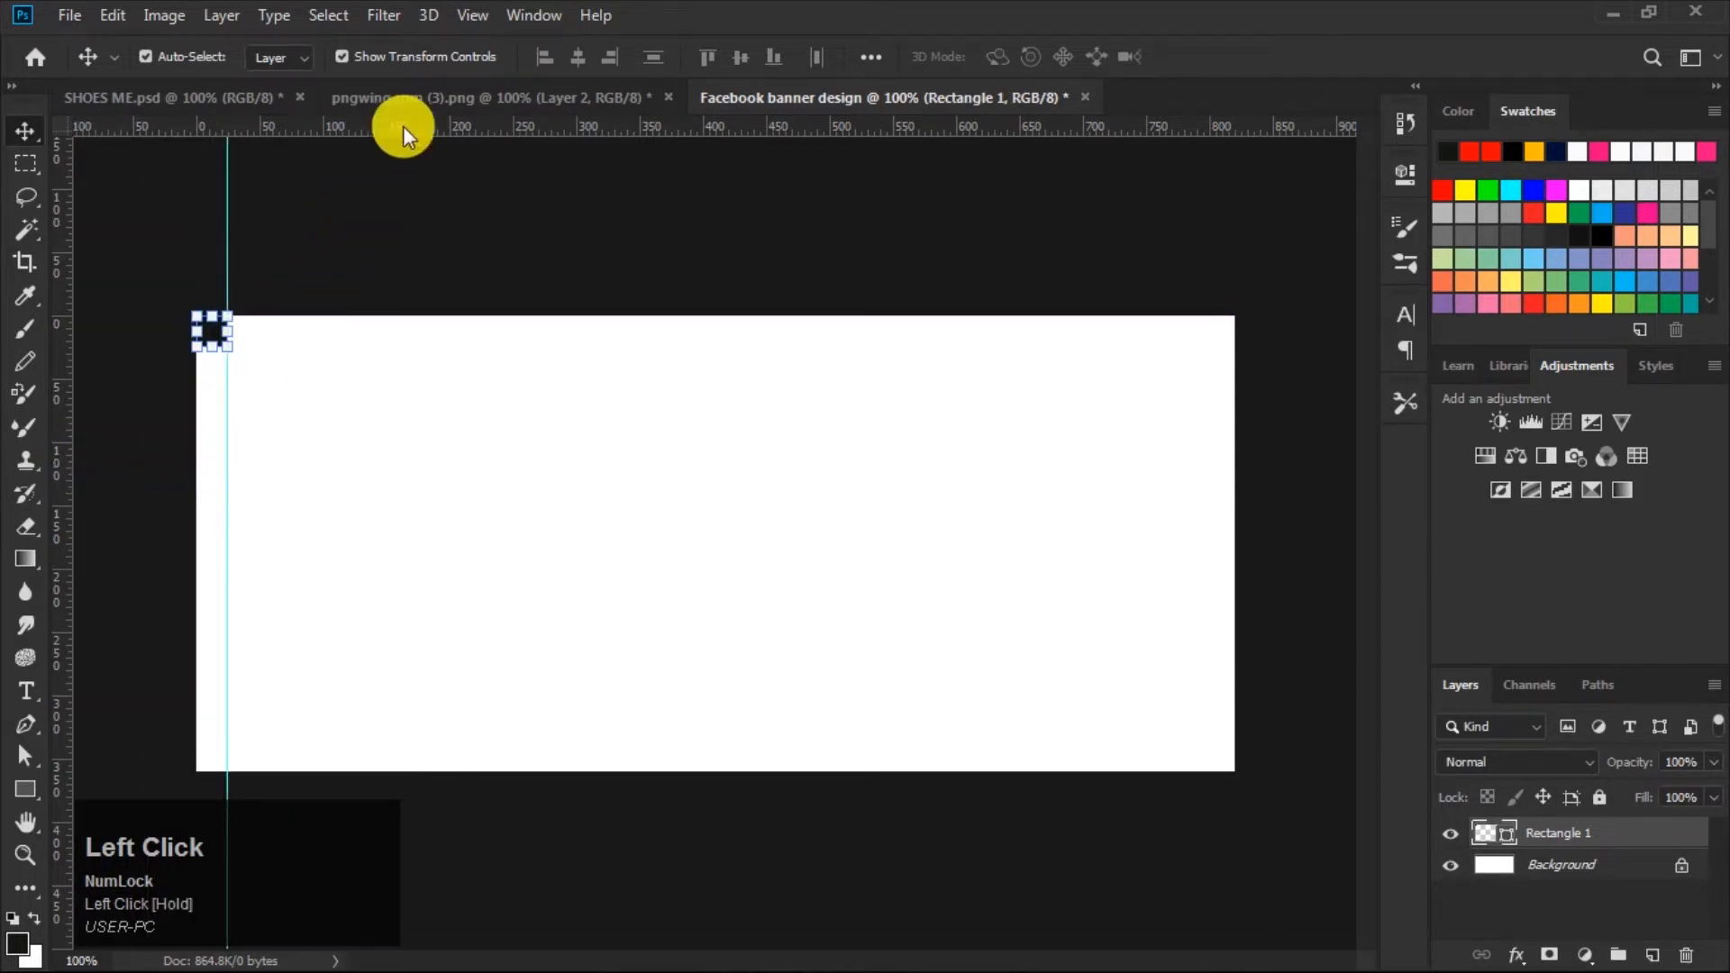
drag(420, 126, 417, 350)
click(495, 229)
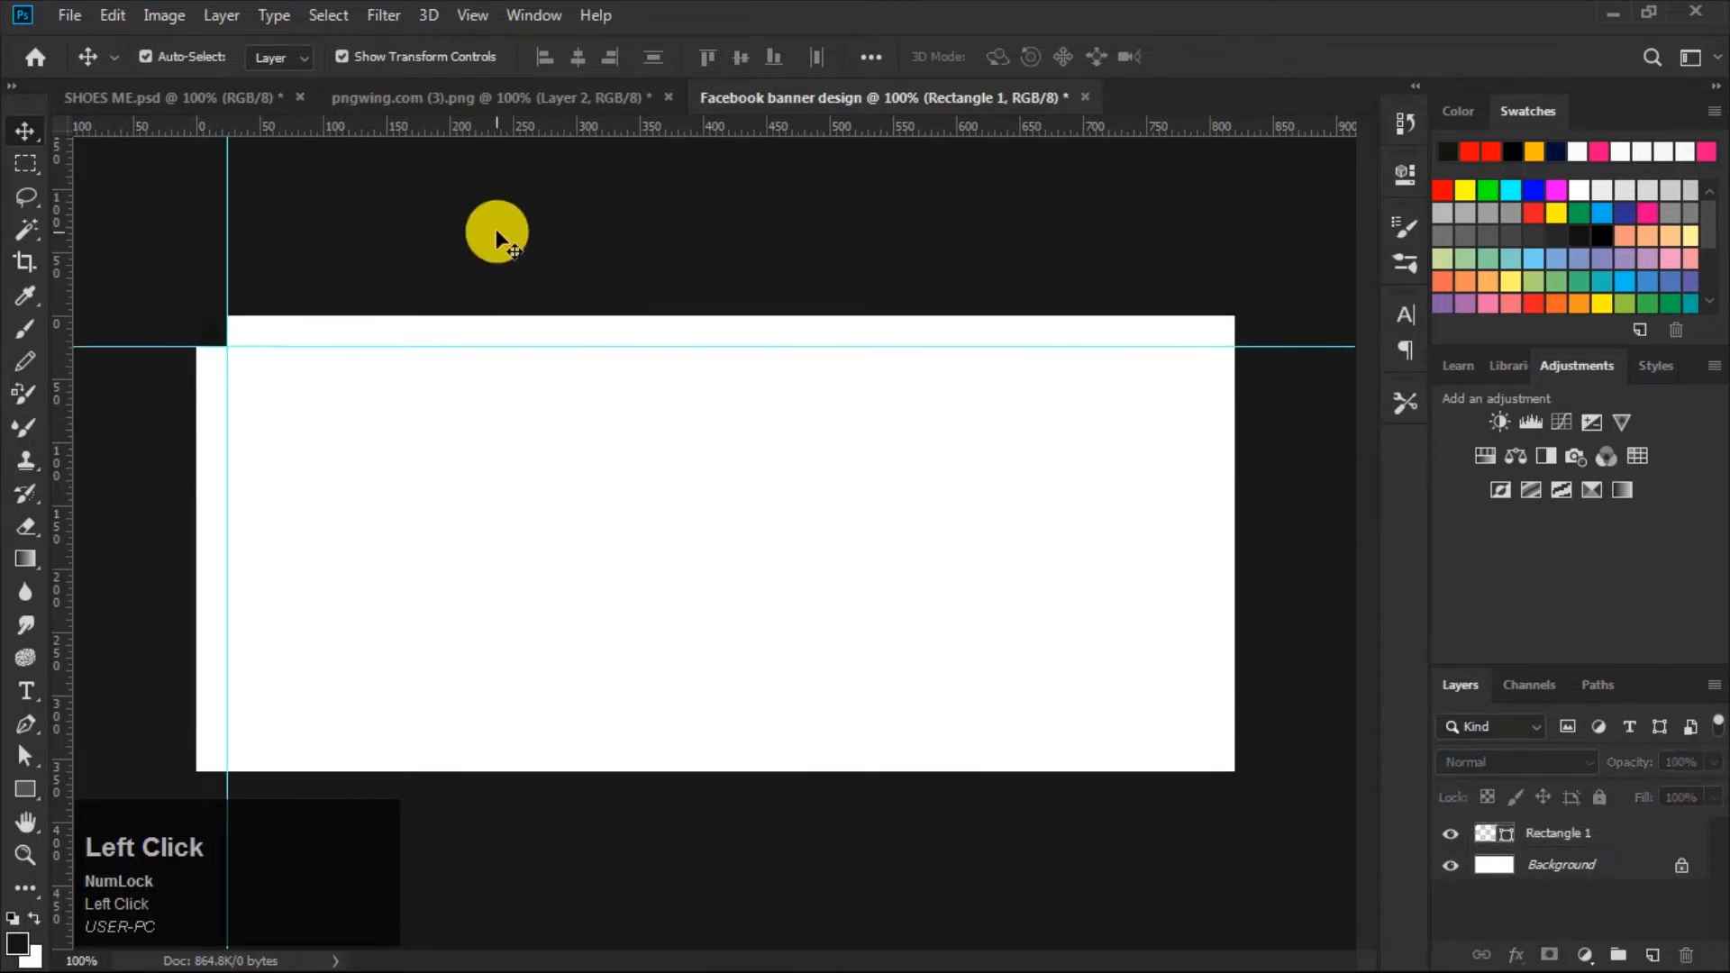
Move the square to the canvas's lower-right corner, place guides along its inner edges, and delete the square.
drag(217, 335, 1220, 754)
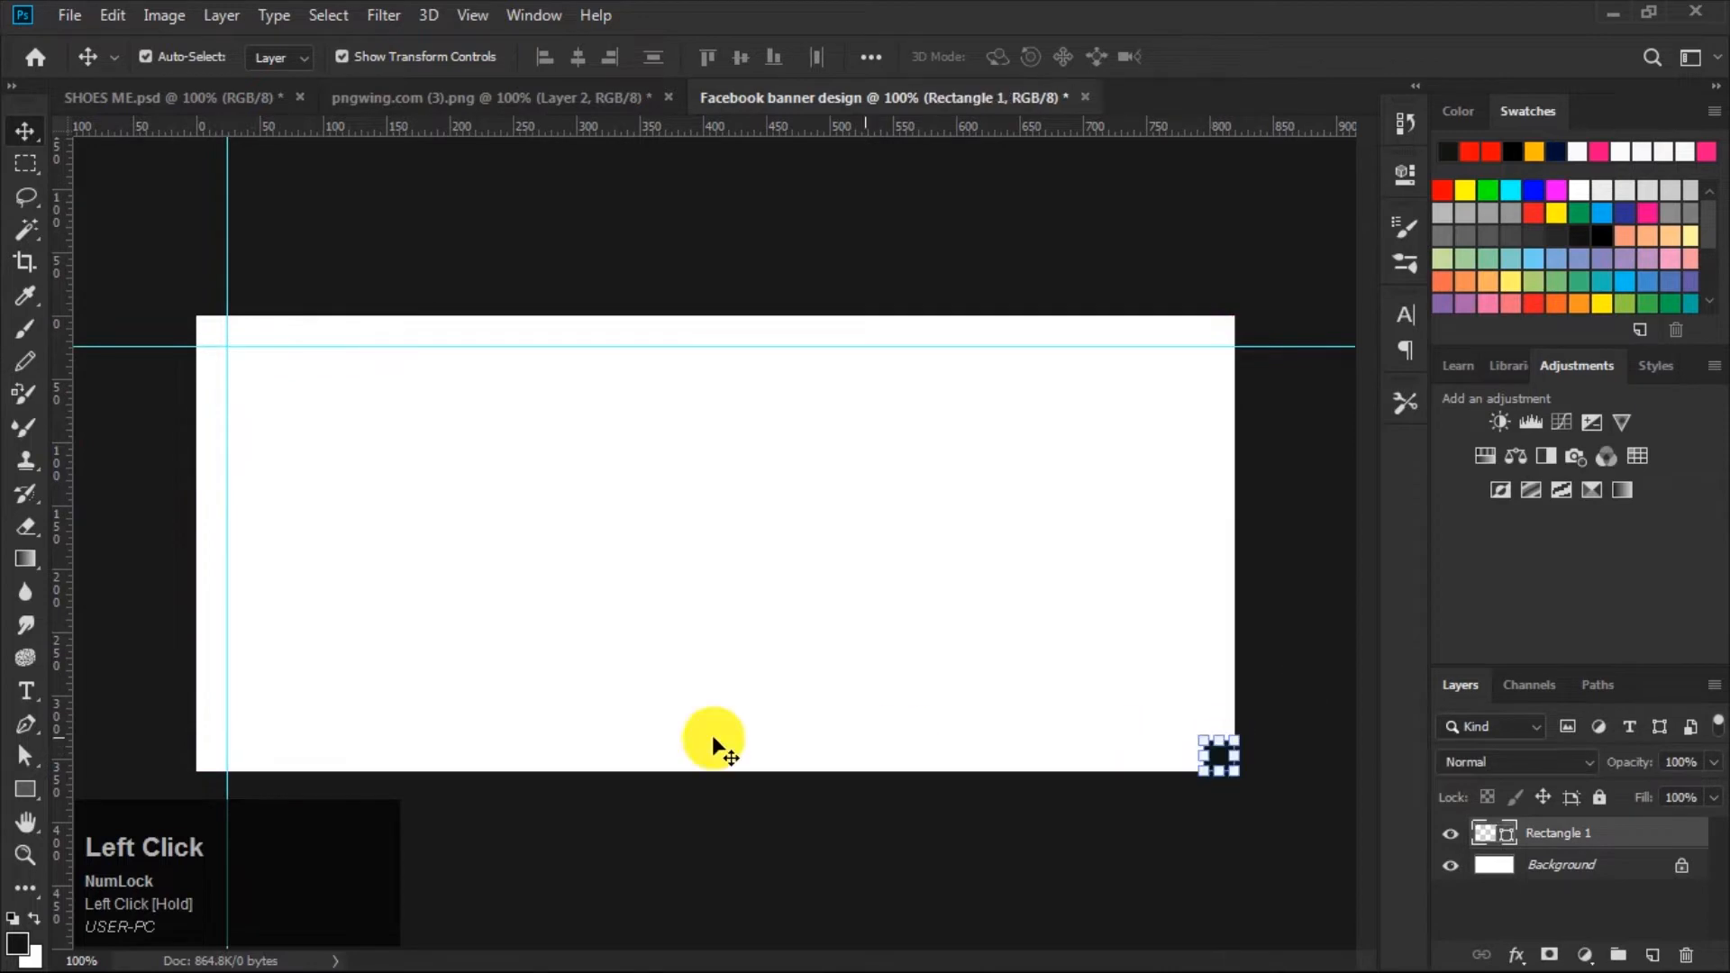
drag(1137, 131, 1164, 740)
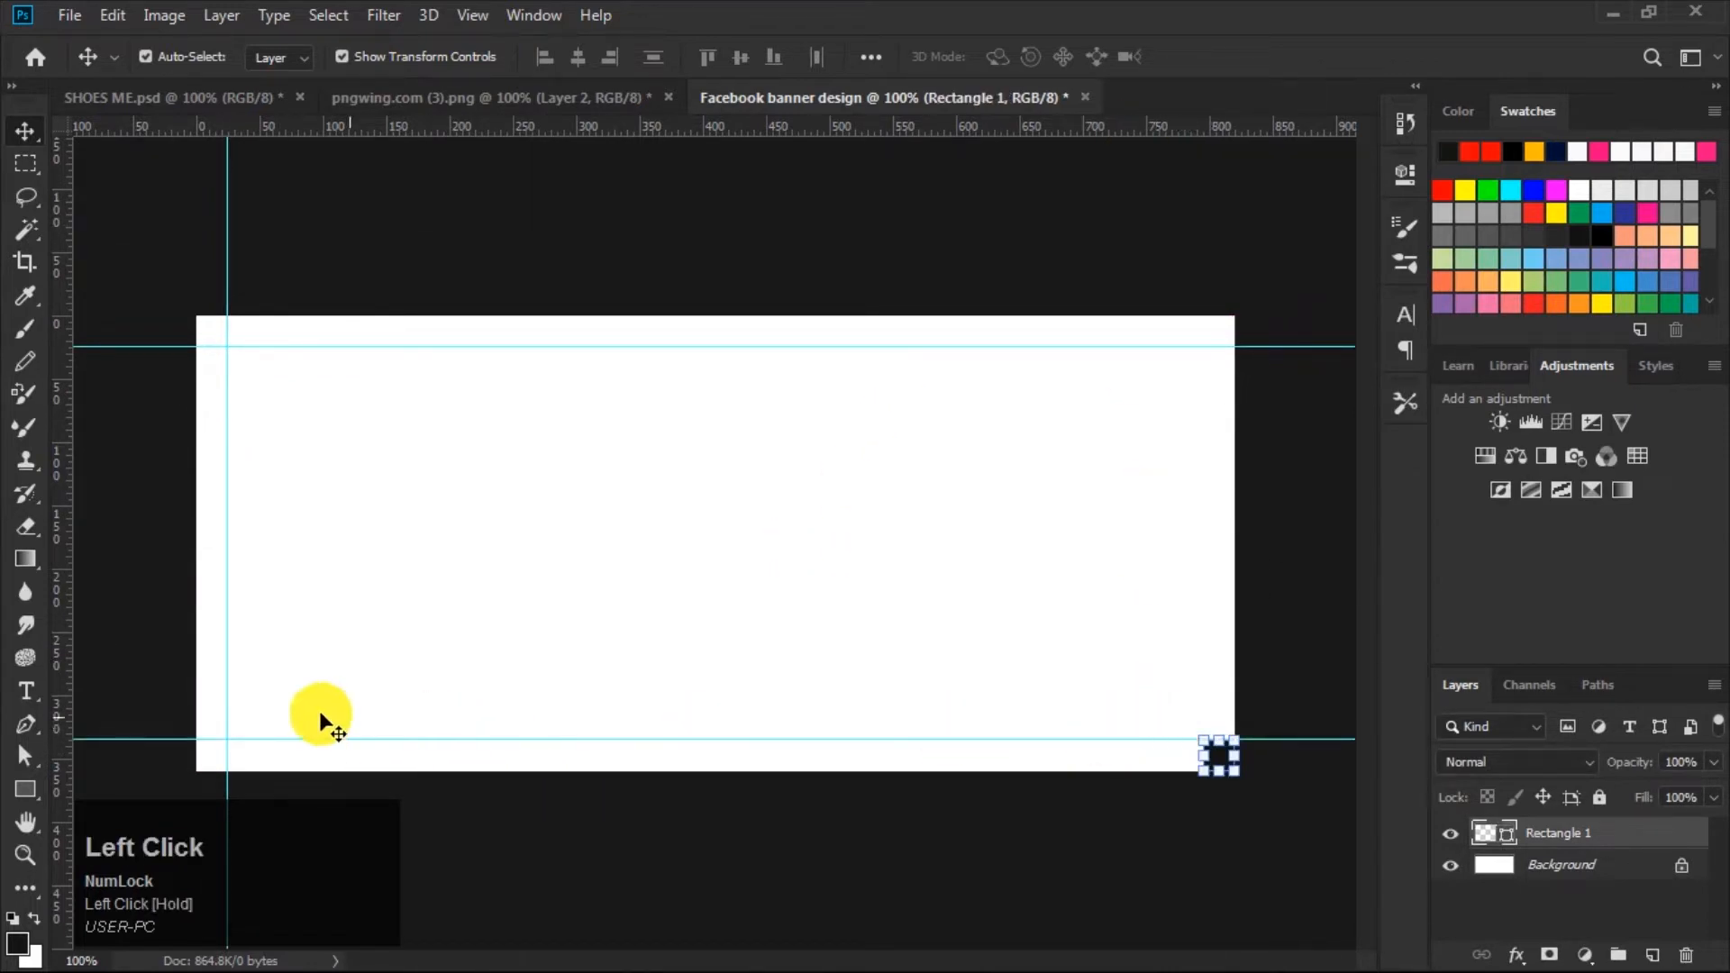
drag(68, 681, 1204, 739)
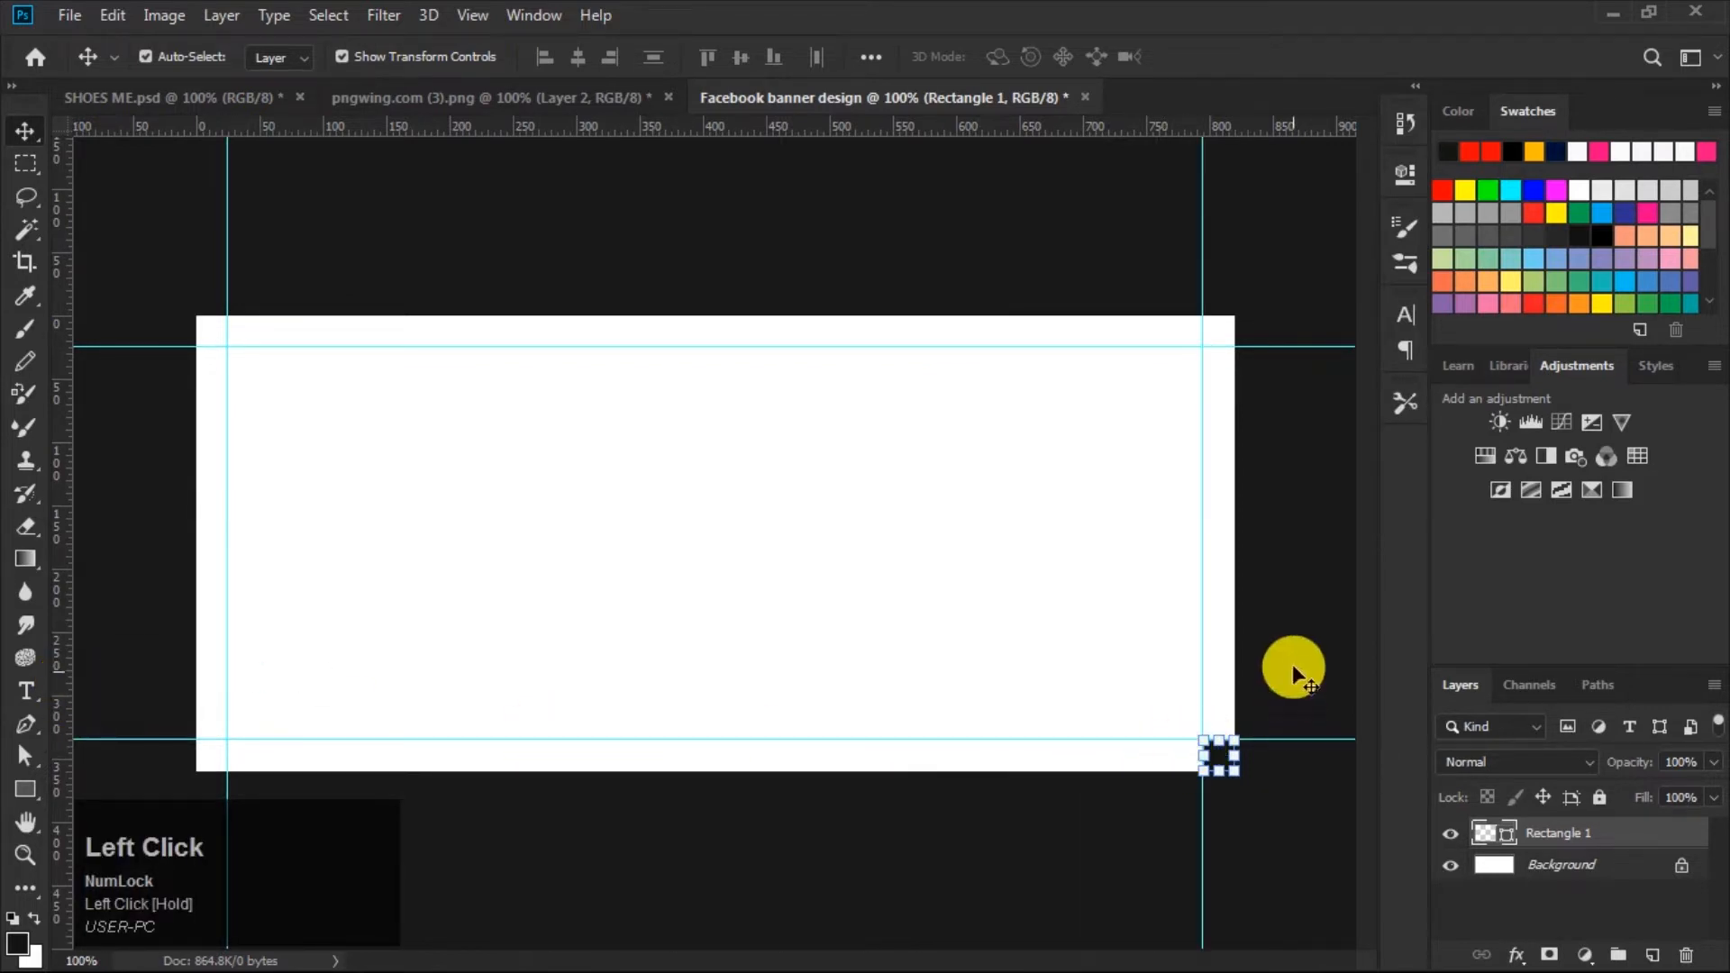
click(1686, 954)
click(757, 382)
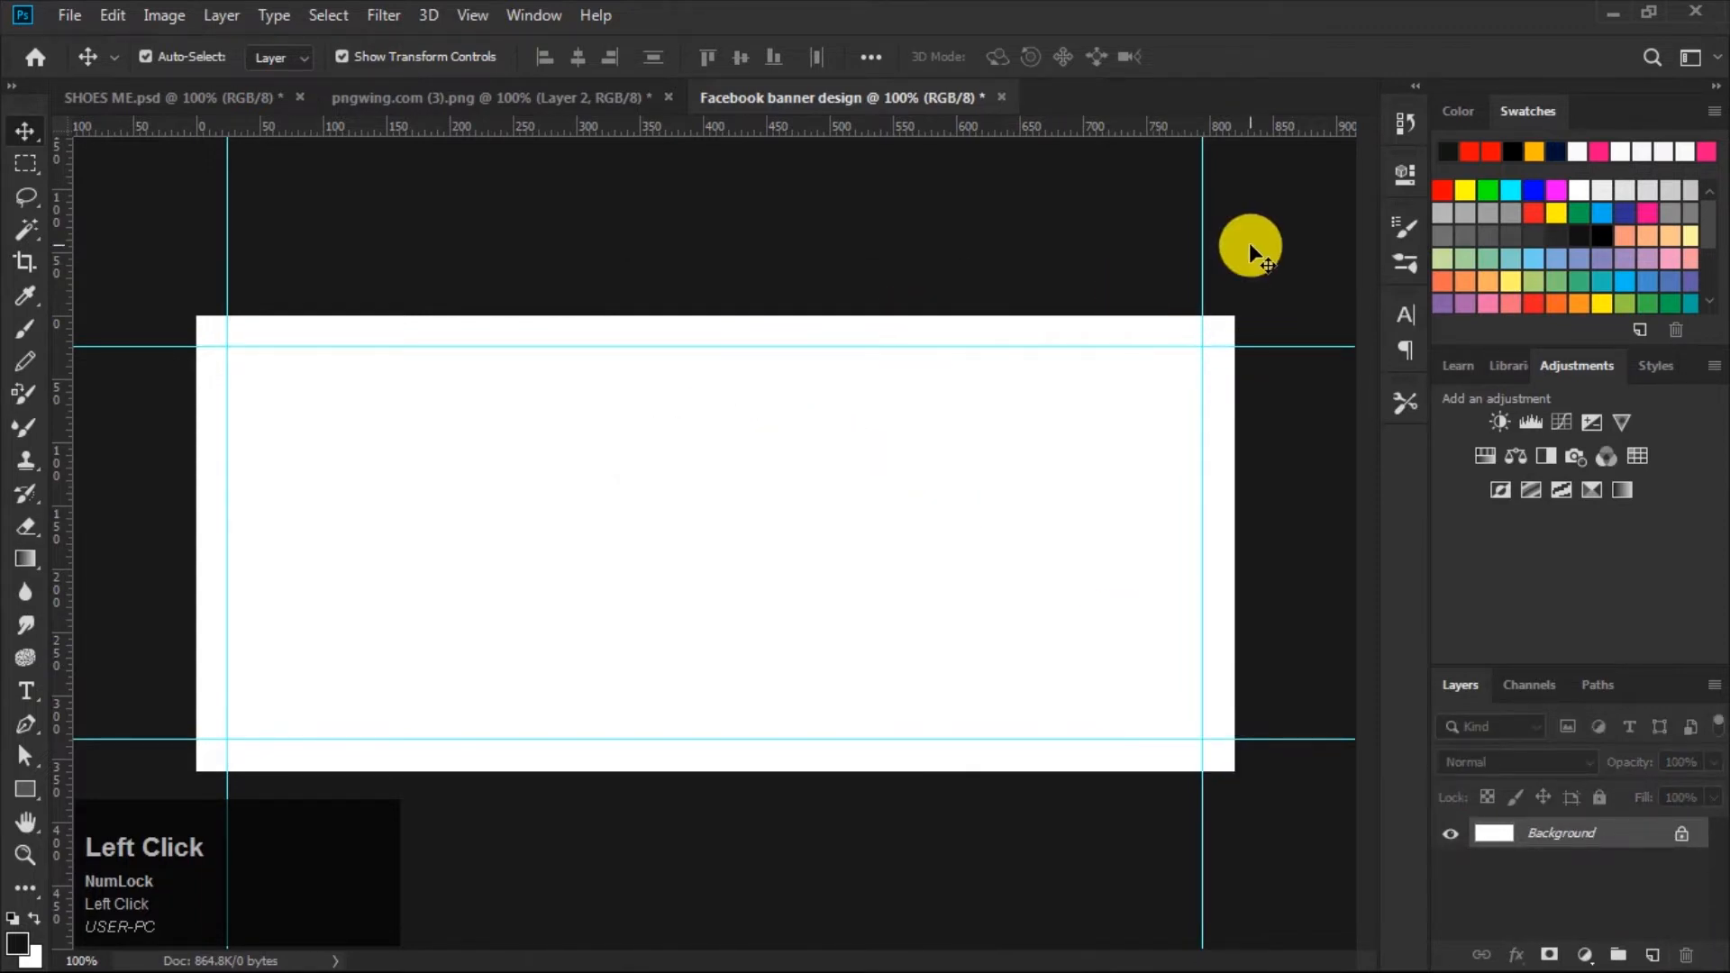
Add a Solid Color fill layer in orange-yellow ffbb02 as the banner background.
click(1050, 608)
click(1584, 954)
click(1576, 511)
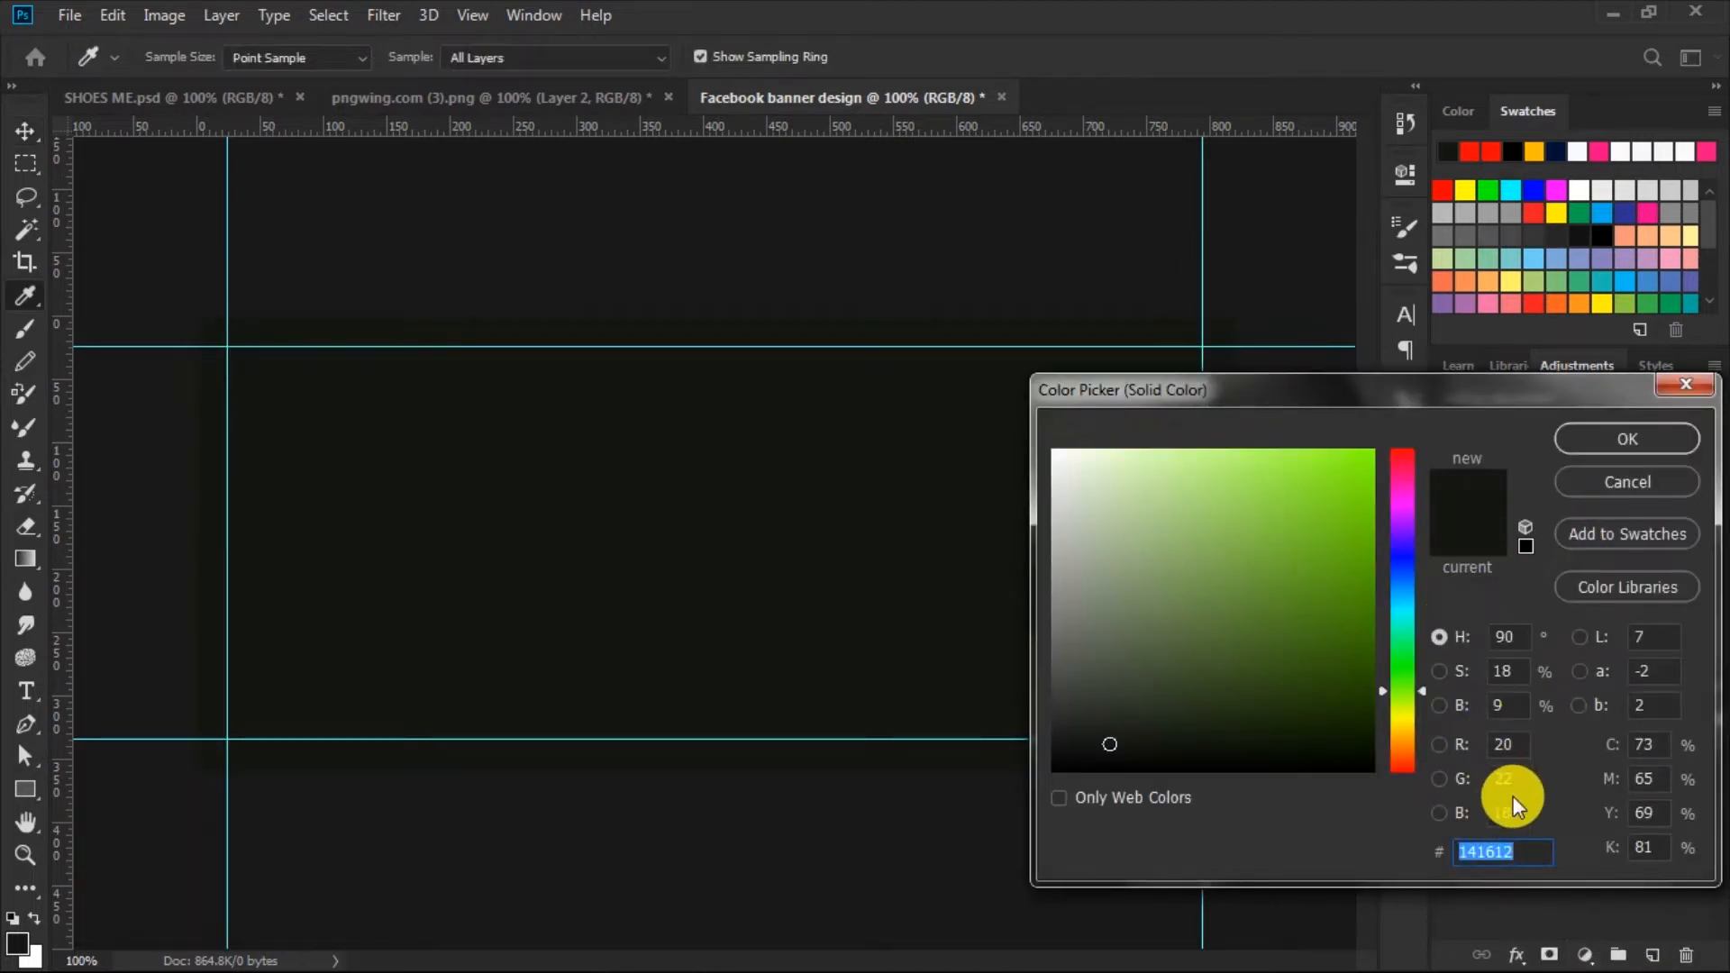
key(BackSpace)
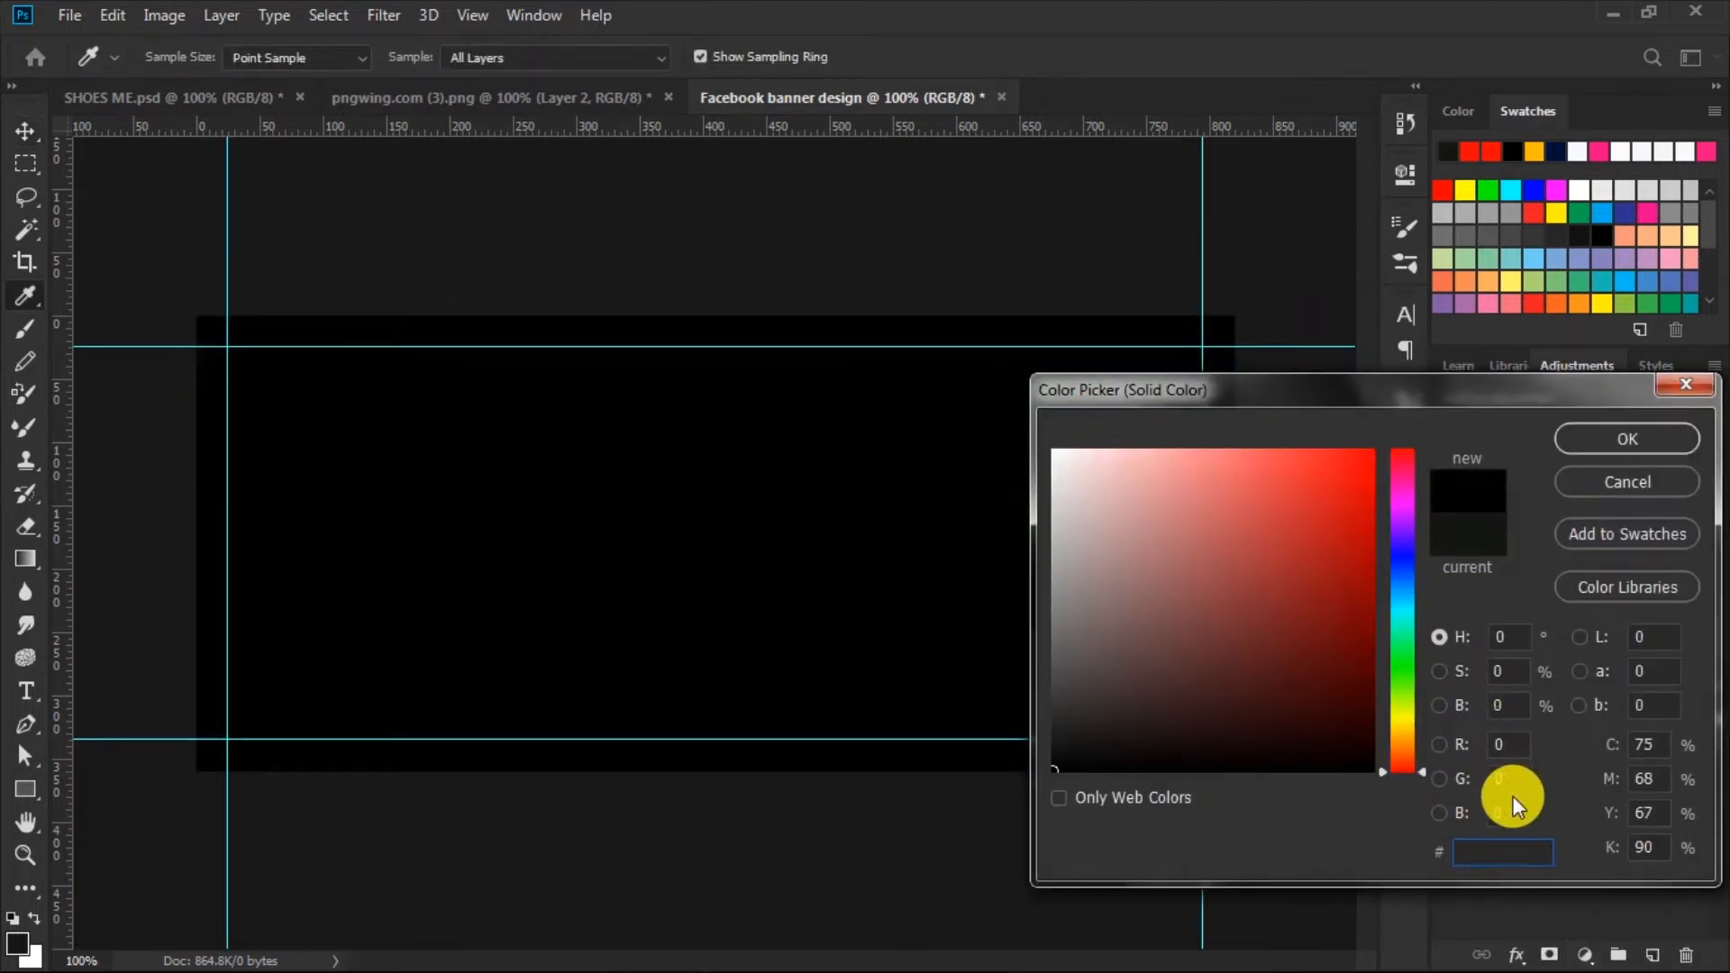
text(ffb)
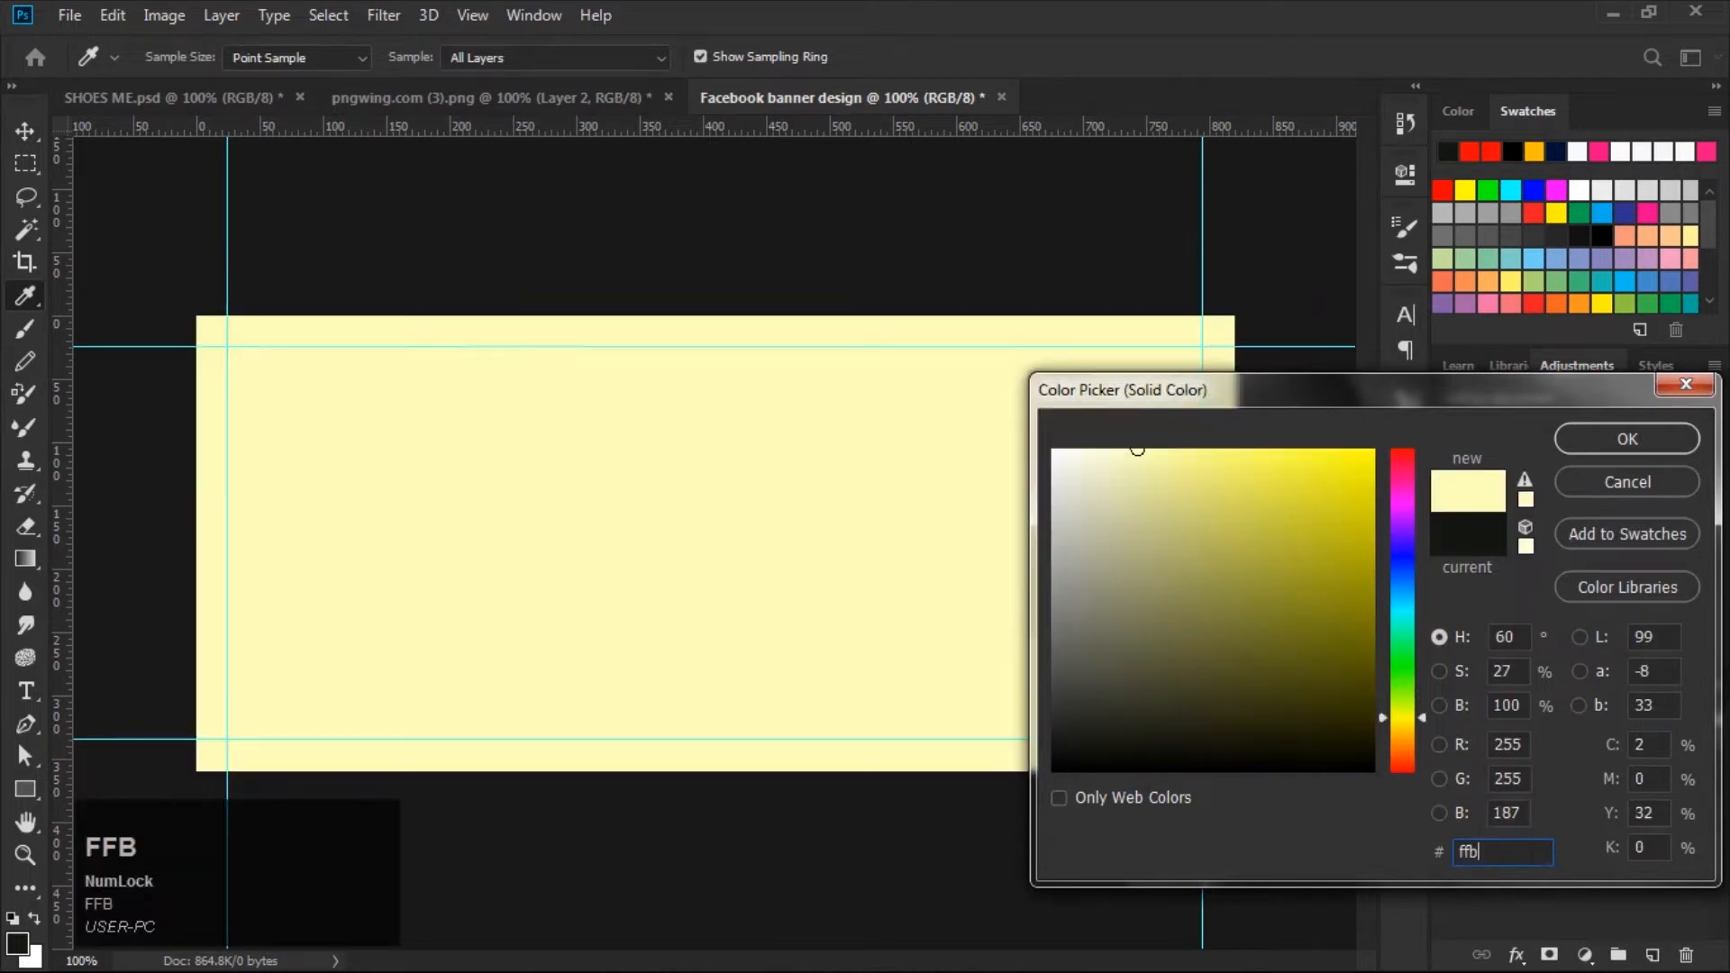
text(b02)
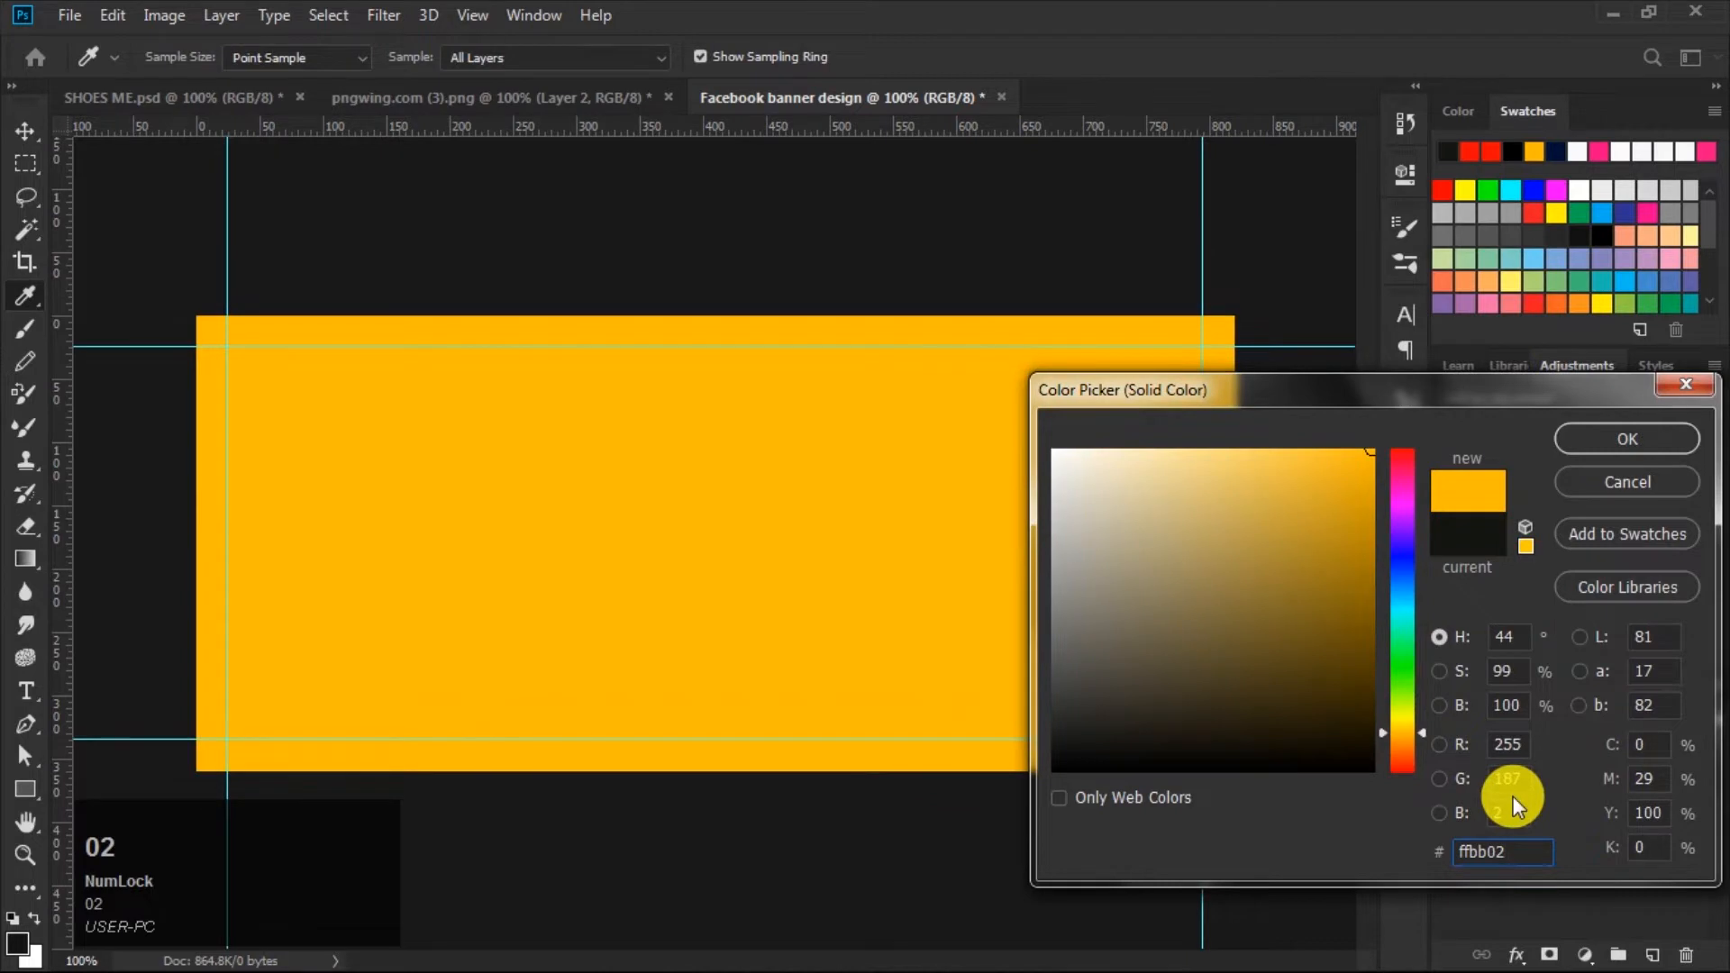
click(1627, 438)
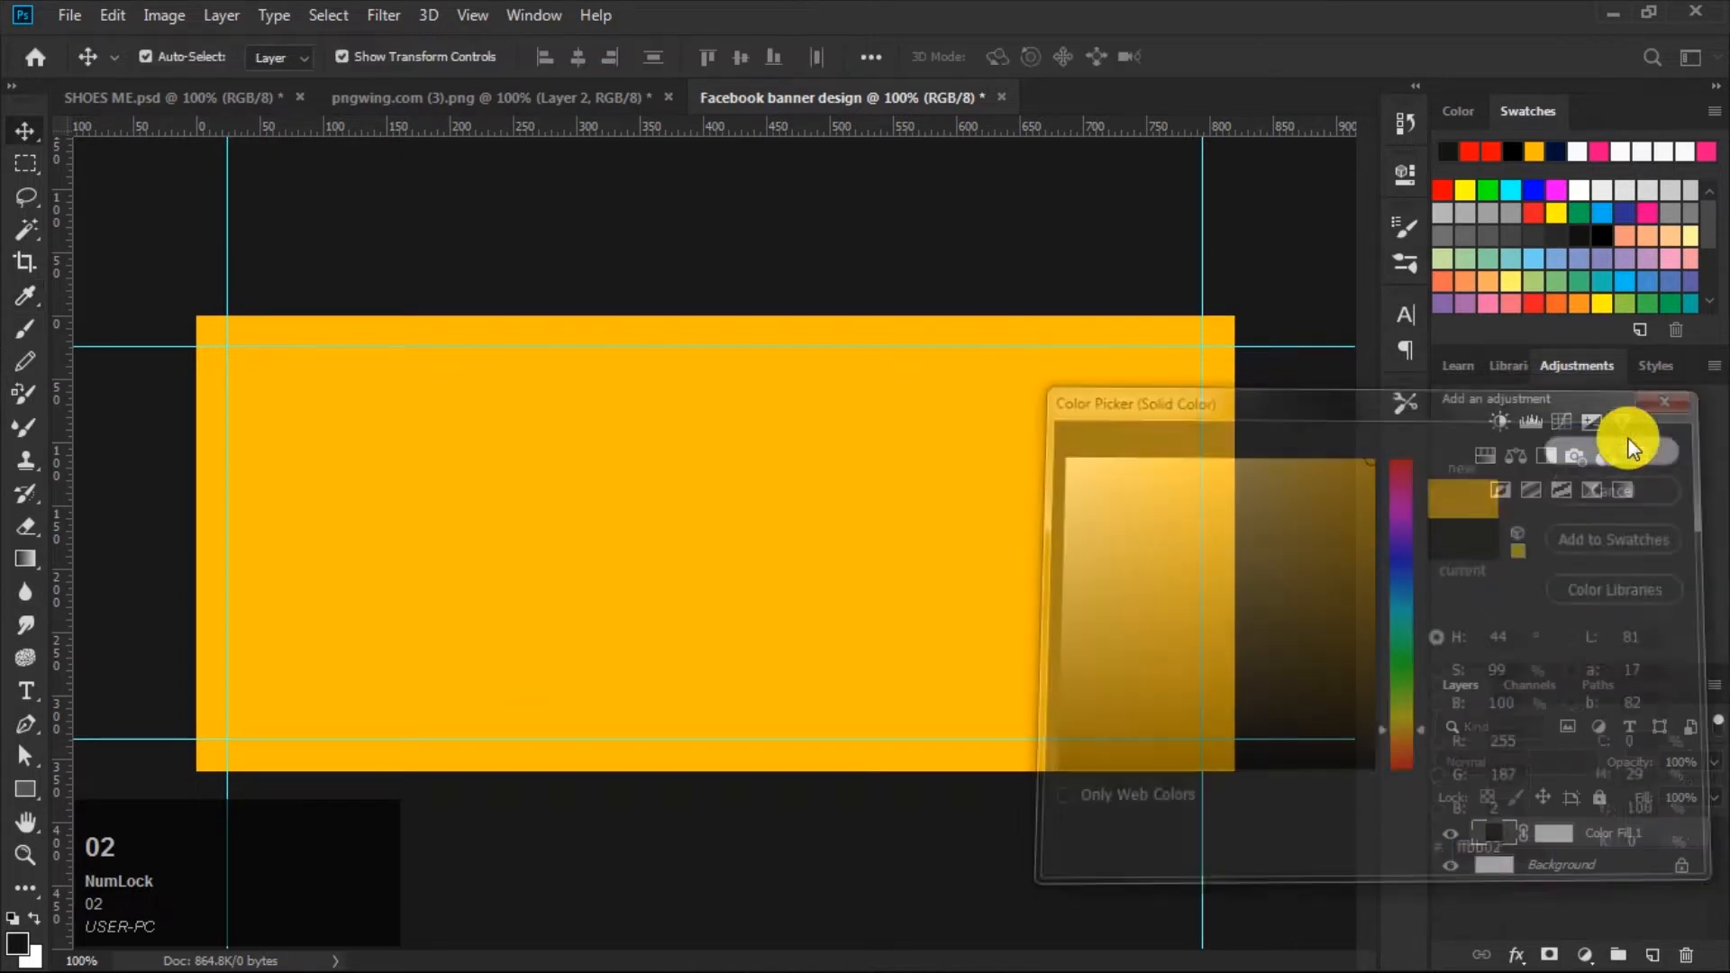
click(1299, 544)
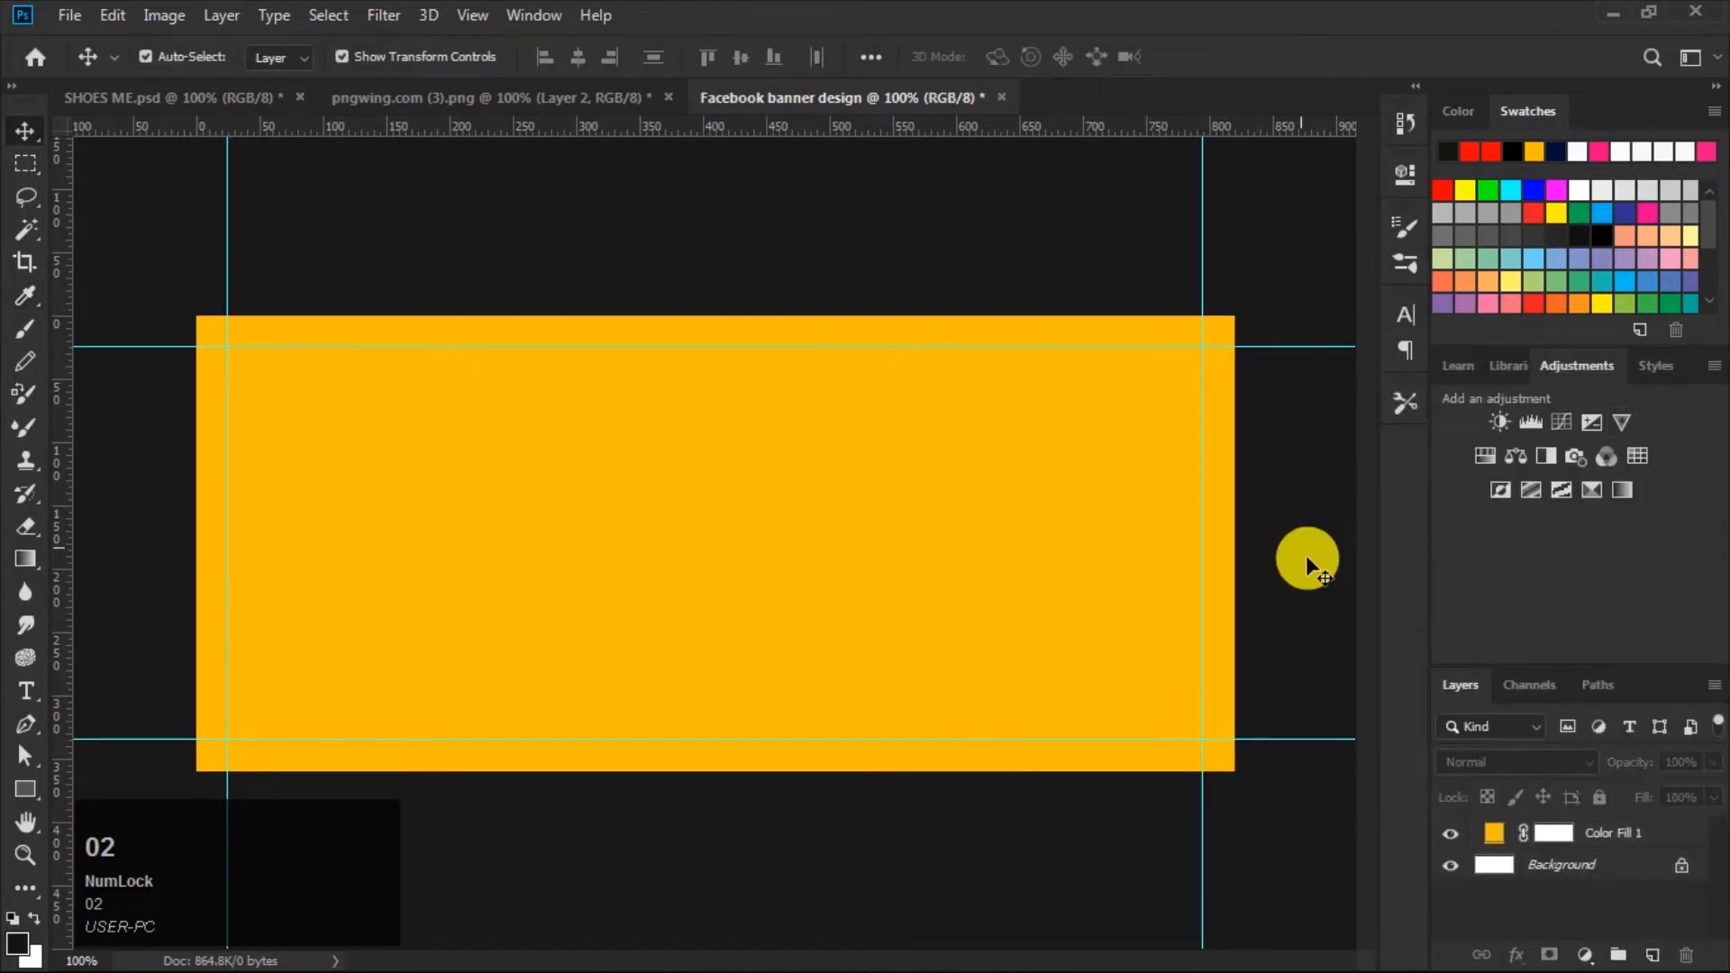
Bring the shoe with its shadow from pngwing.com (3).png into the banner and place it near the center.
click(571, 103)
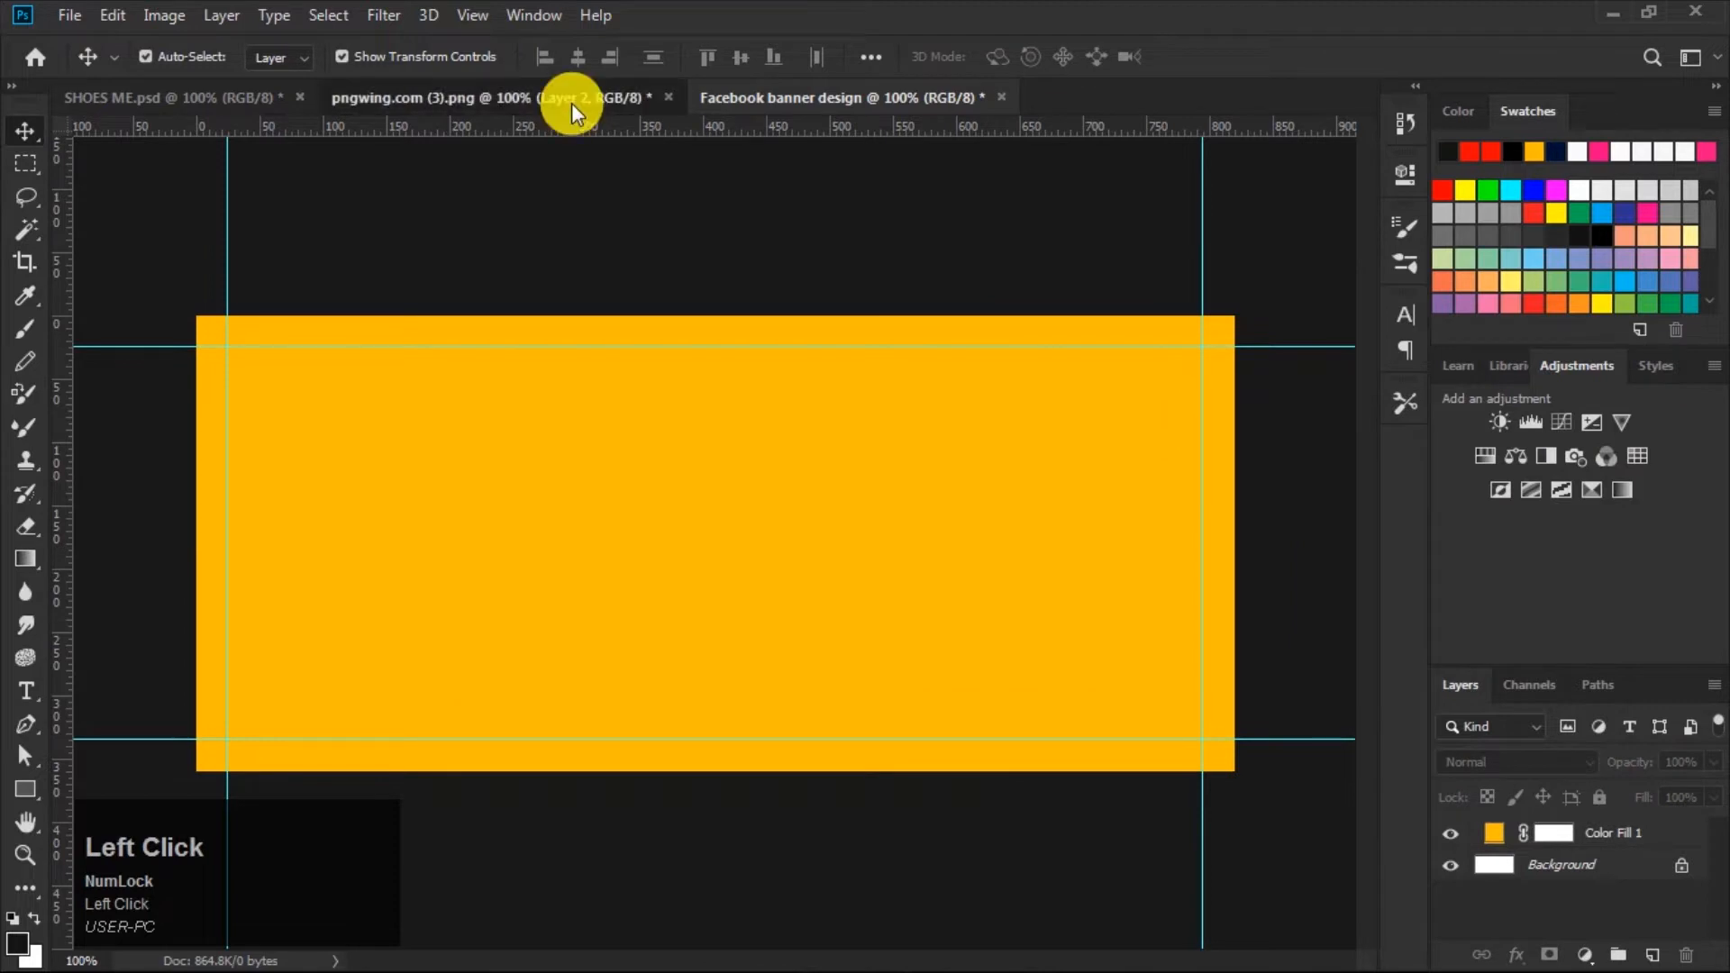
drag(766, 491, 746, 570)
click(1237, 575)
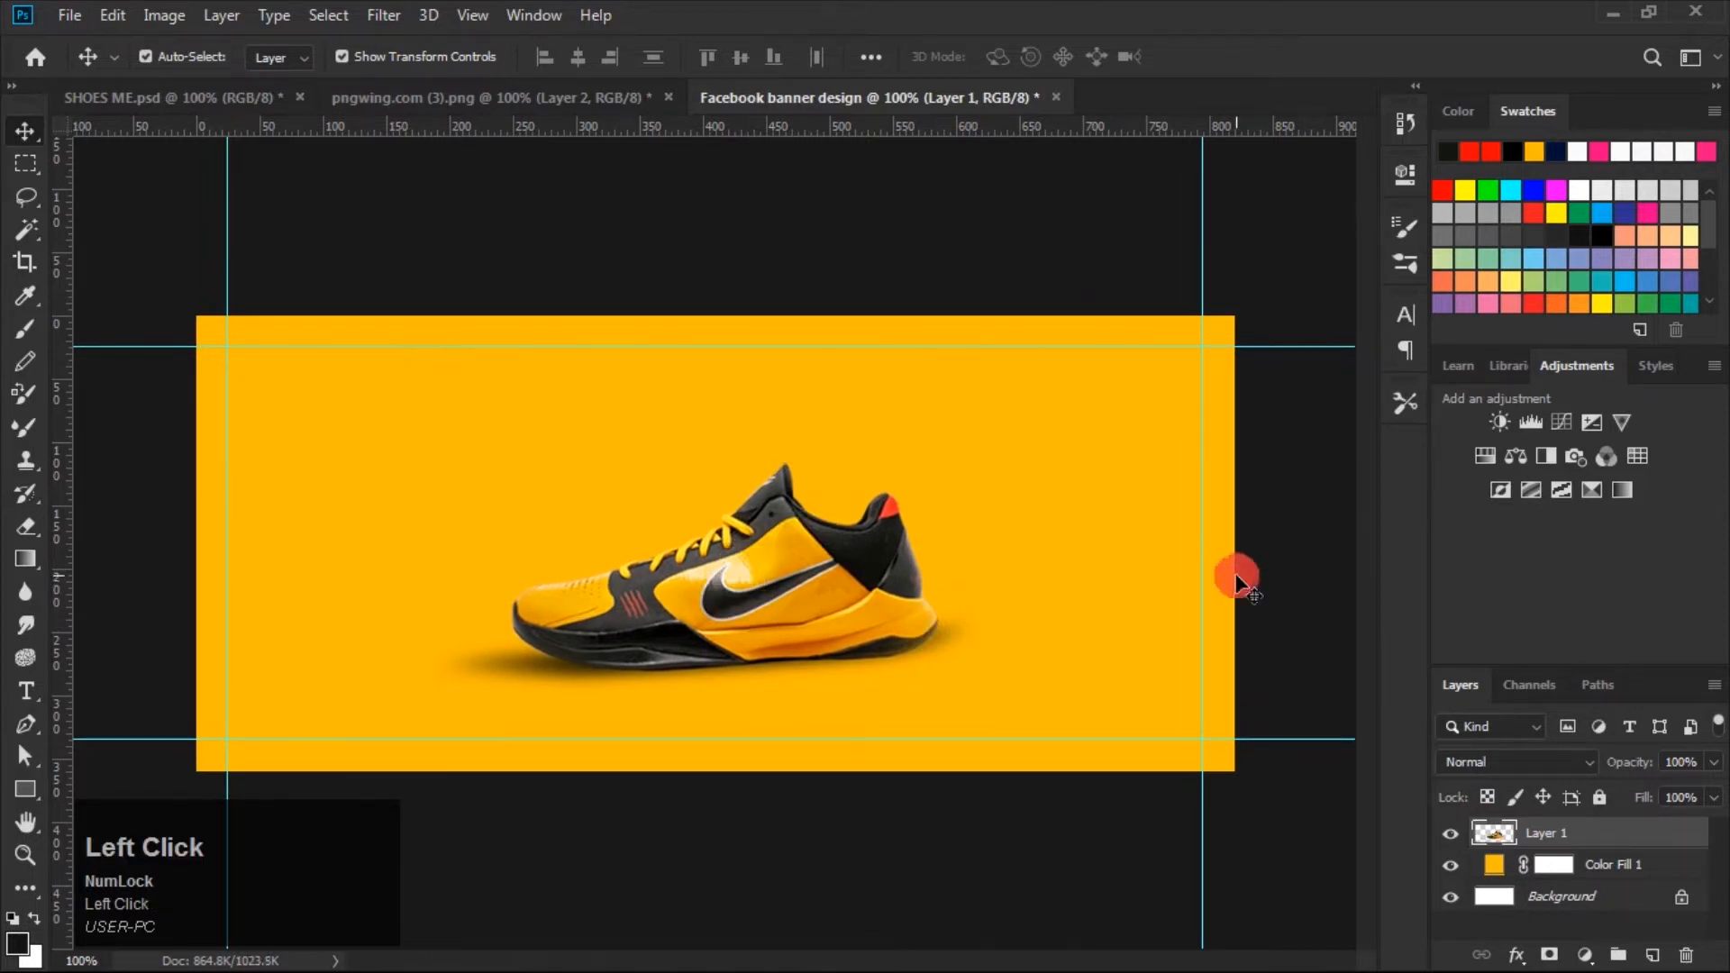
Add a new layer directly above the color fill and keep 141612 as the foreground color.
click(1495, 865)
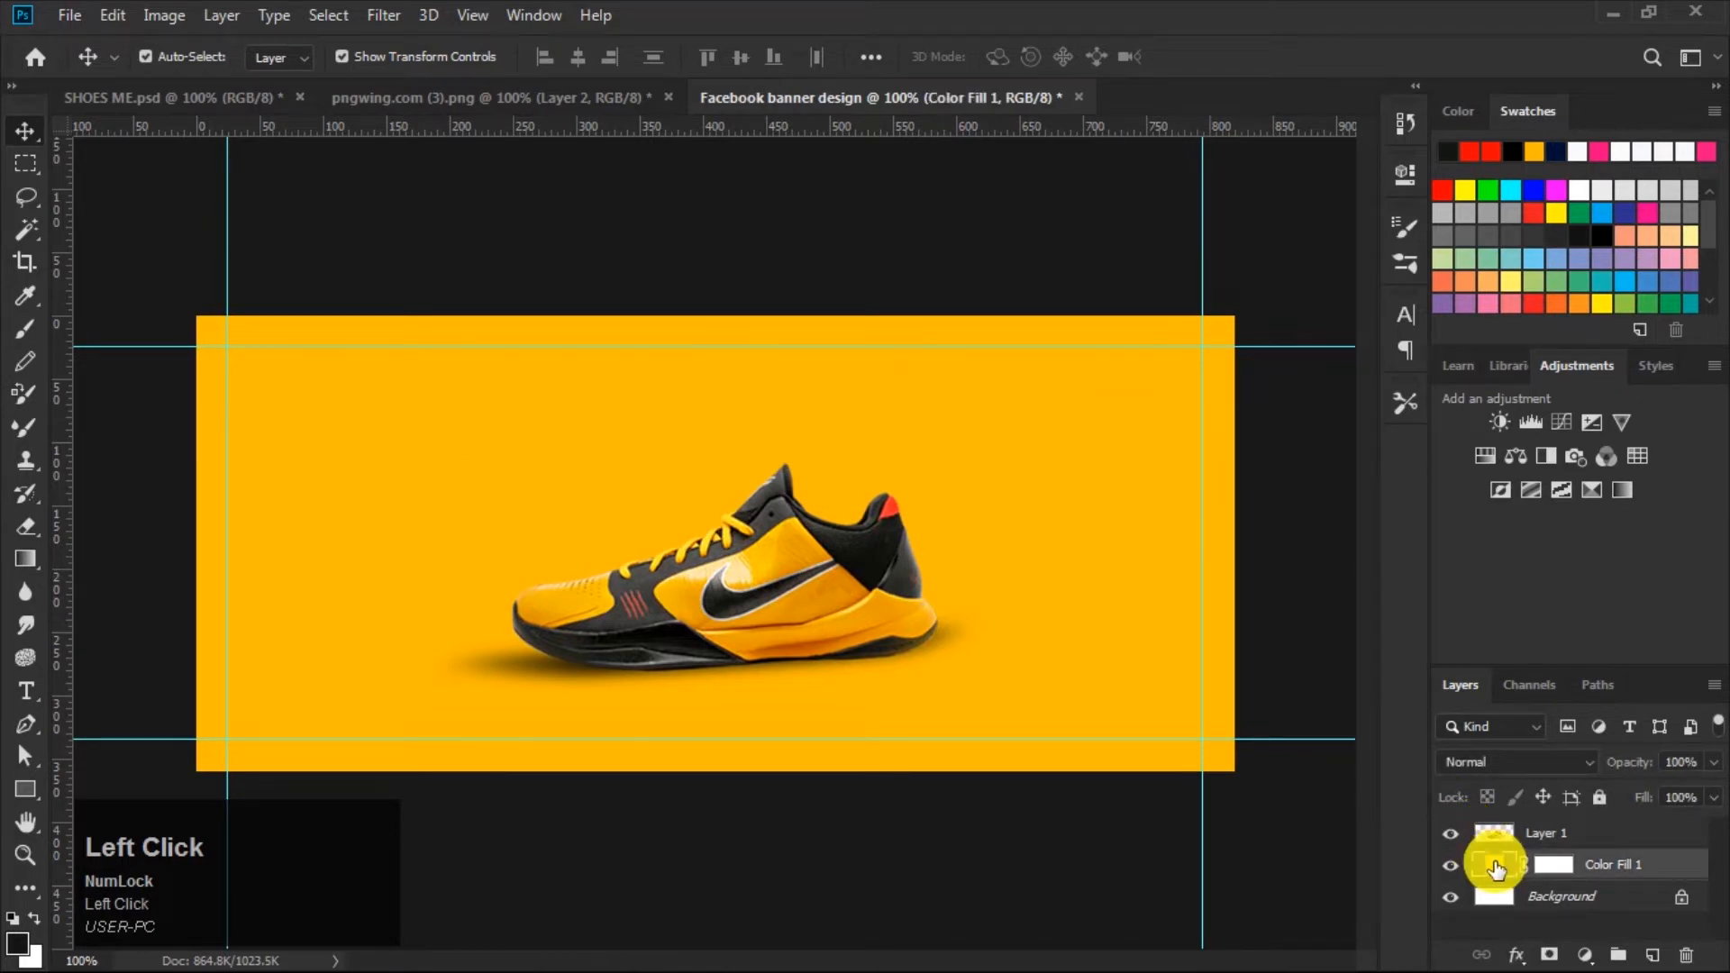
click(1652, 955)
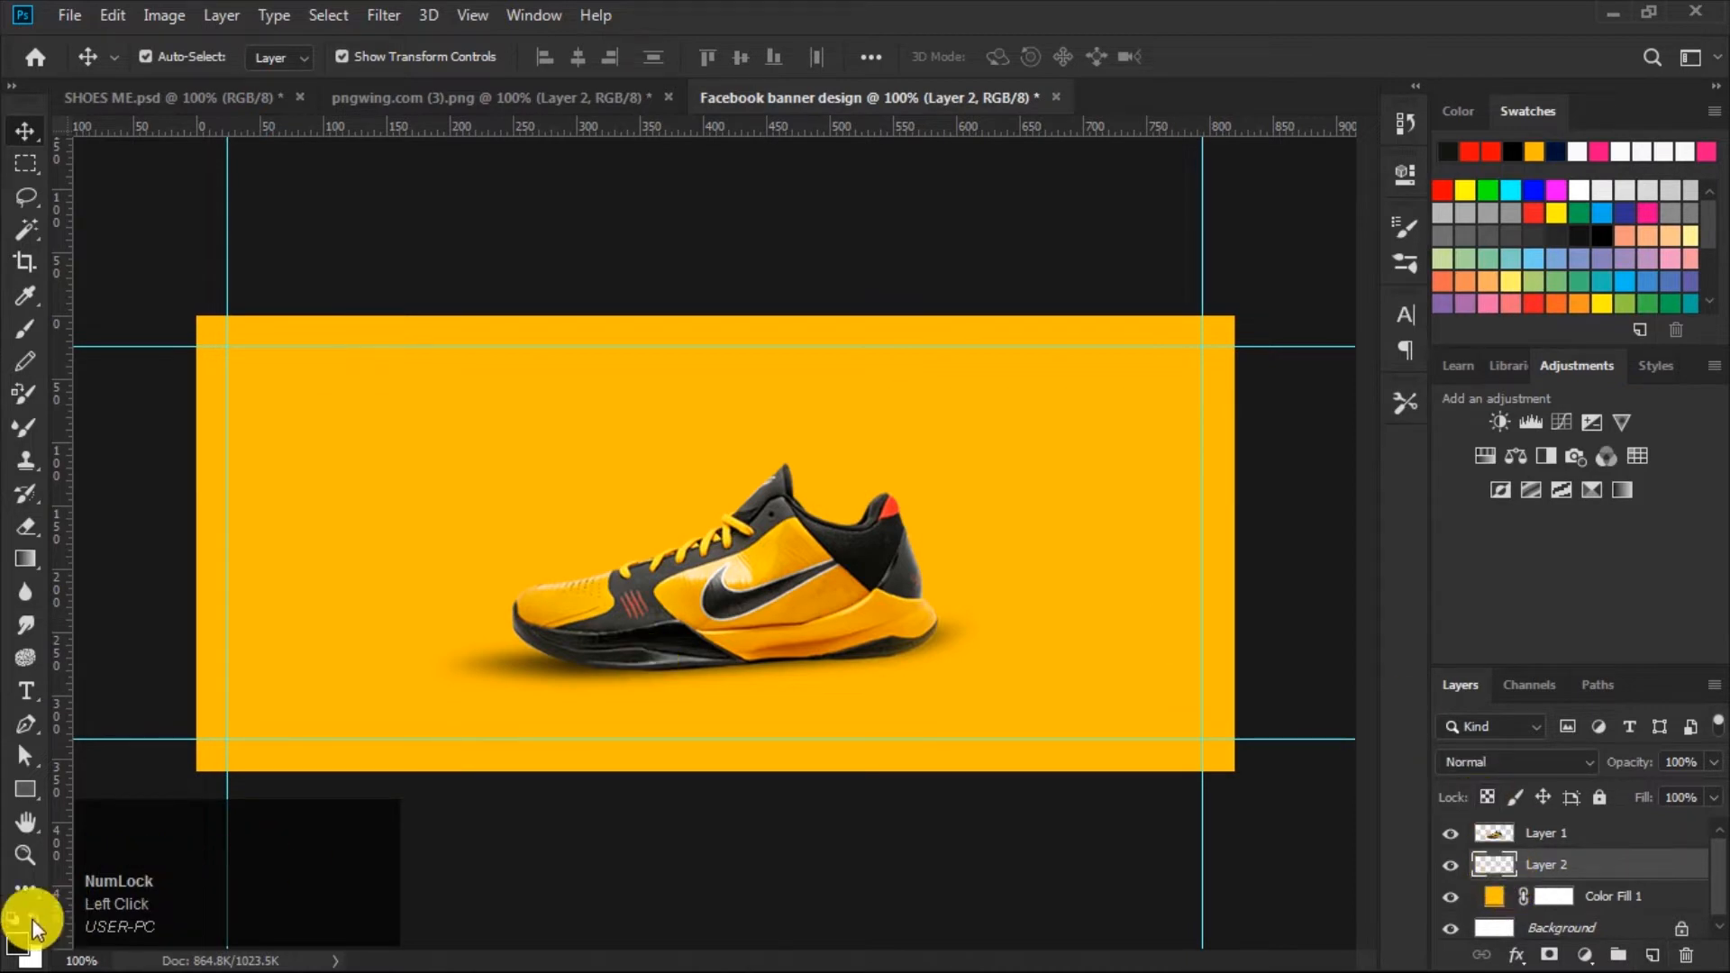
click(16, 944)
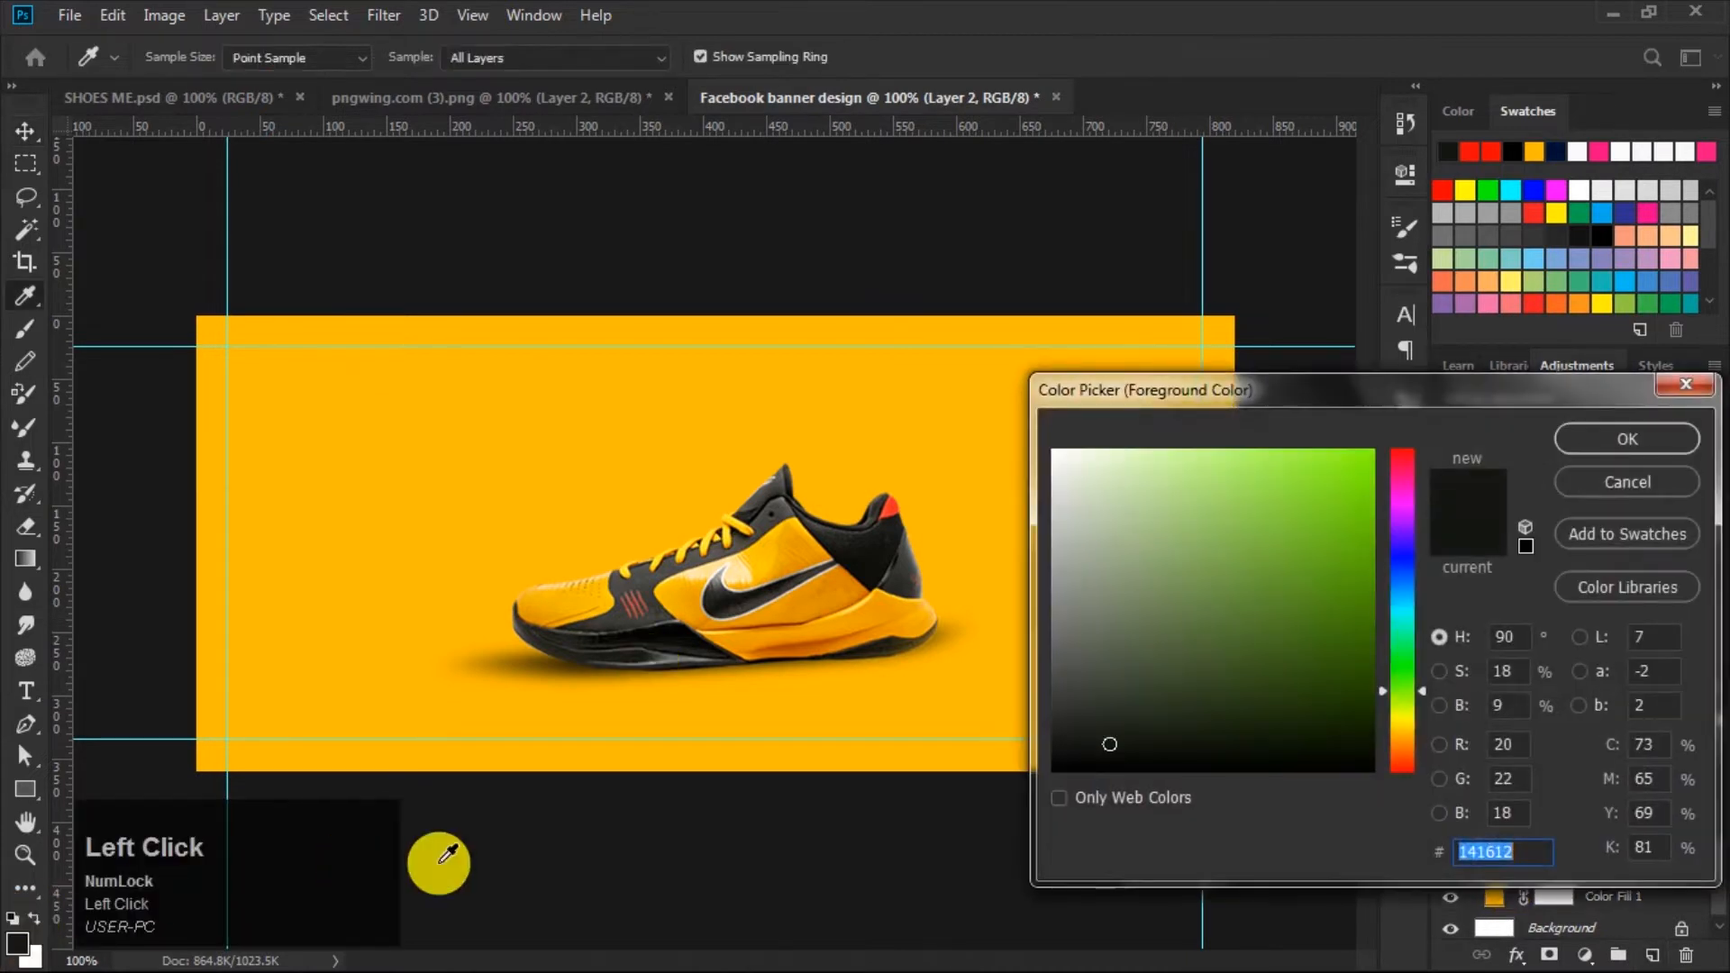
click(1536, 849)
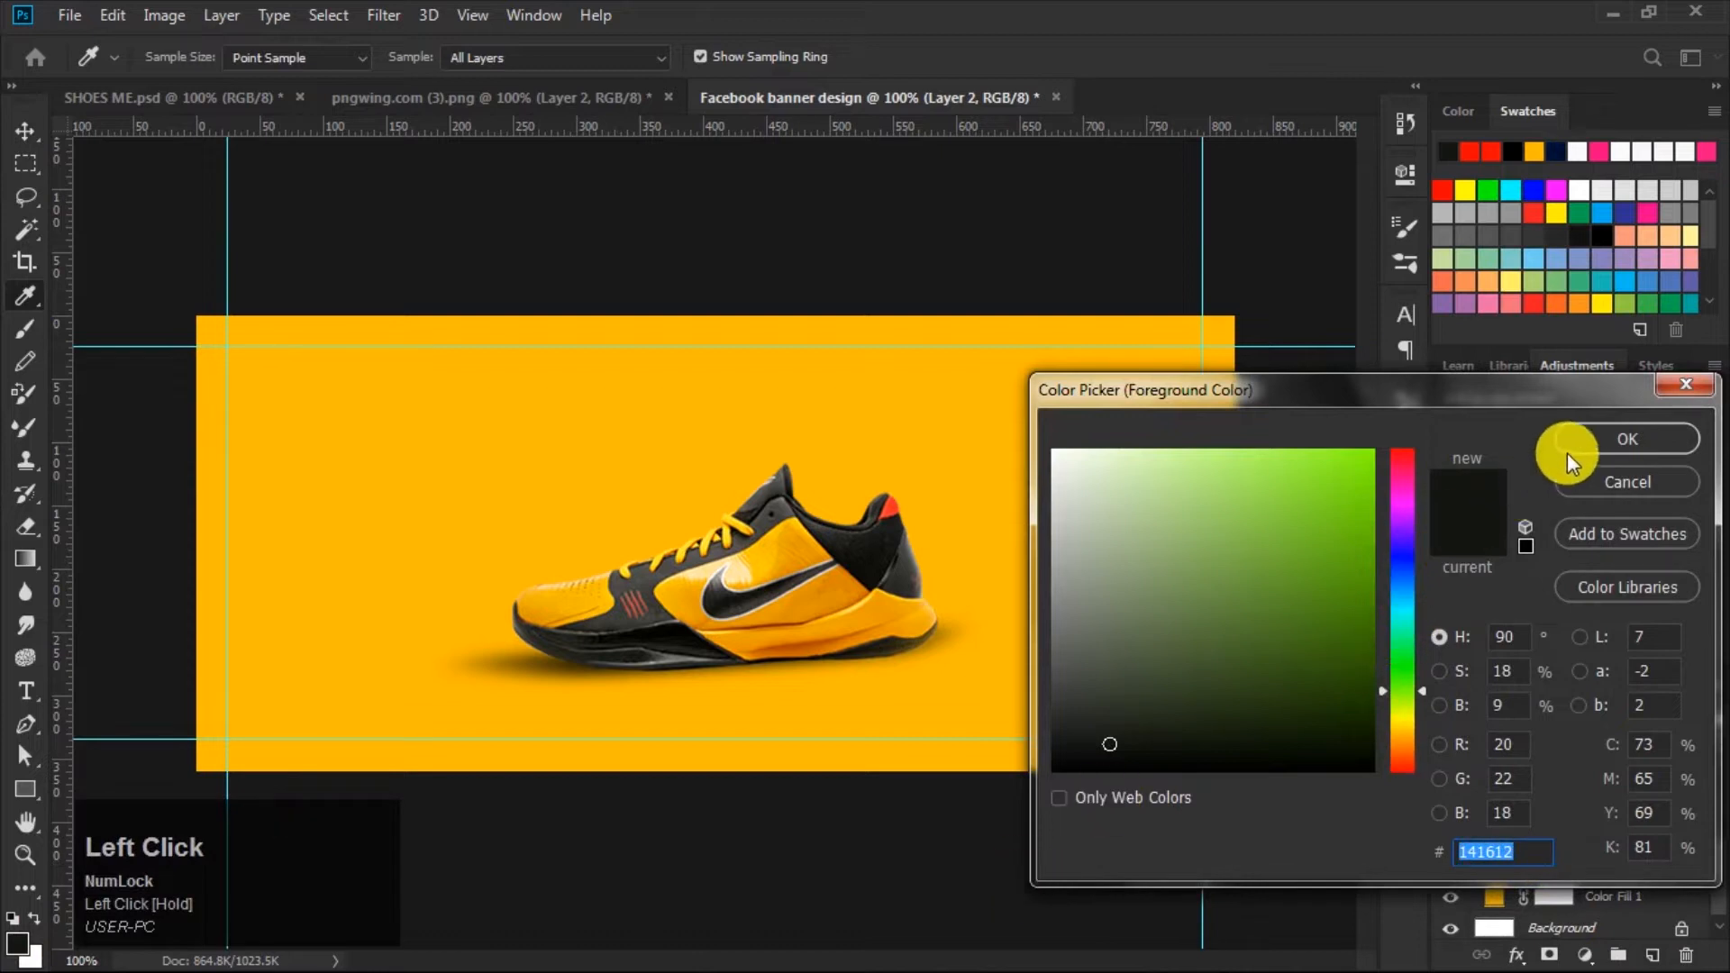
click(1572, 448)
Stamp 400 px Kyle's Screentones 38 halftone circles in the canvas's upper-right corner and, on a new layer, in its lower-left corner.
click(30, 324)
click(181, 56)
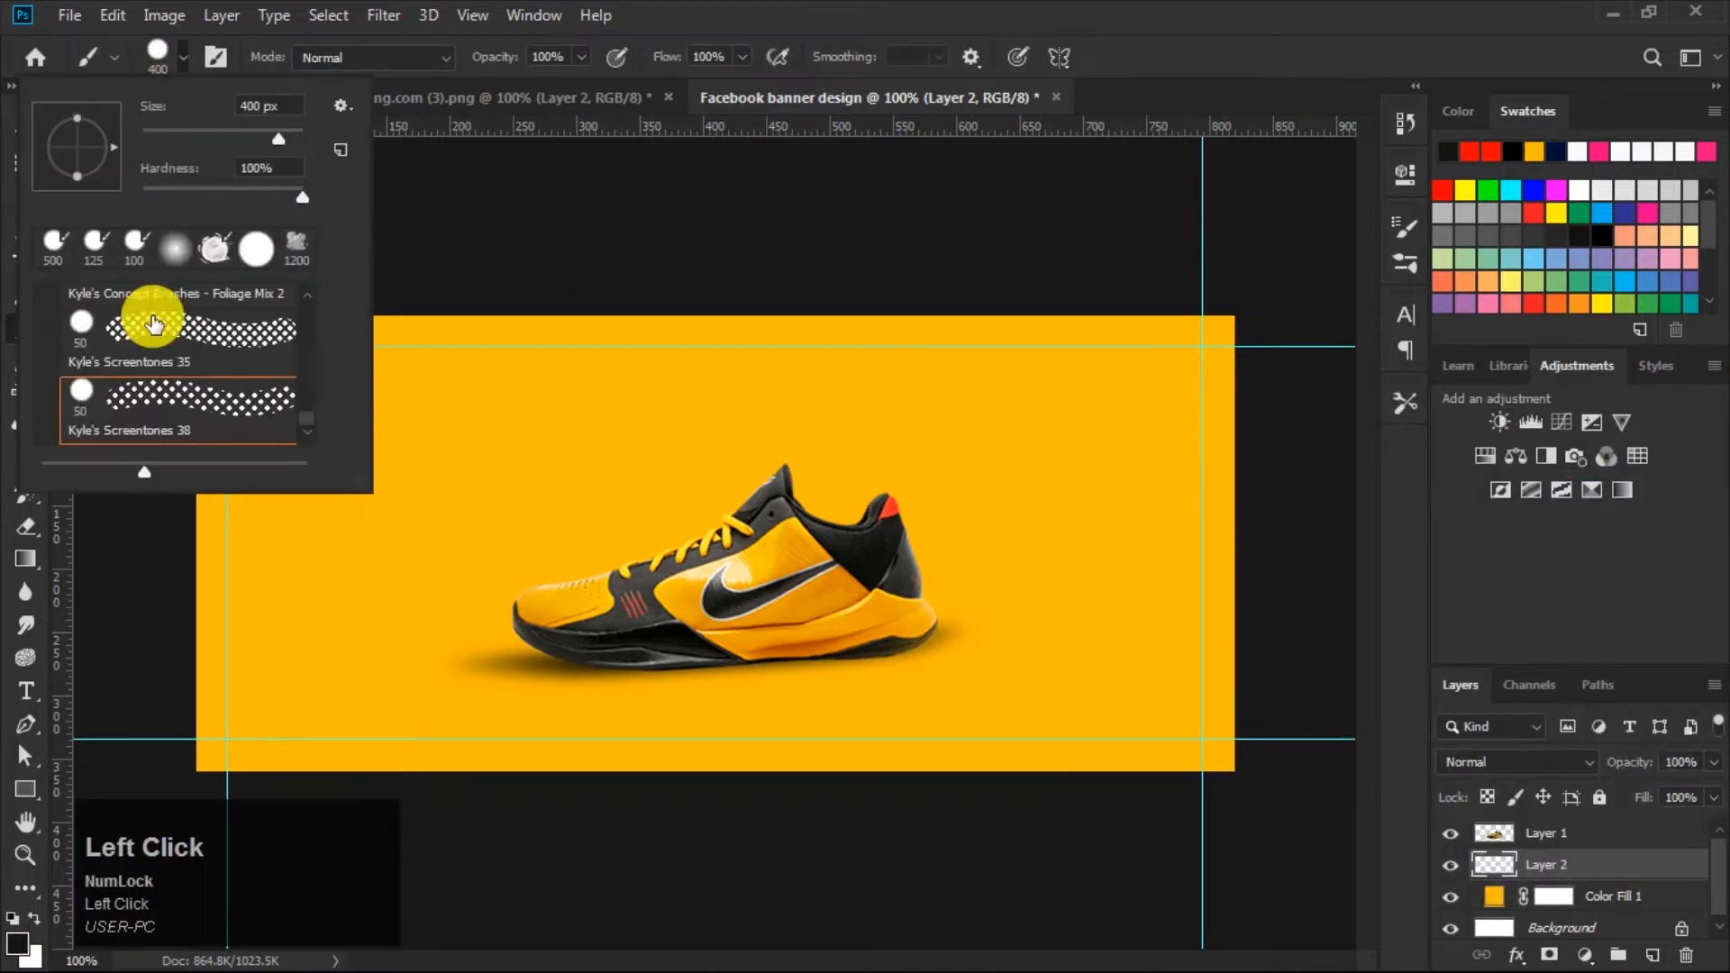
click(182, 59)
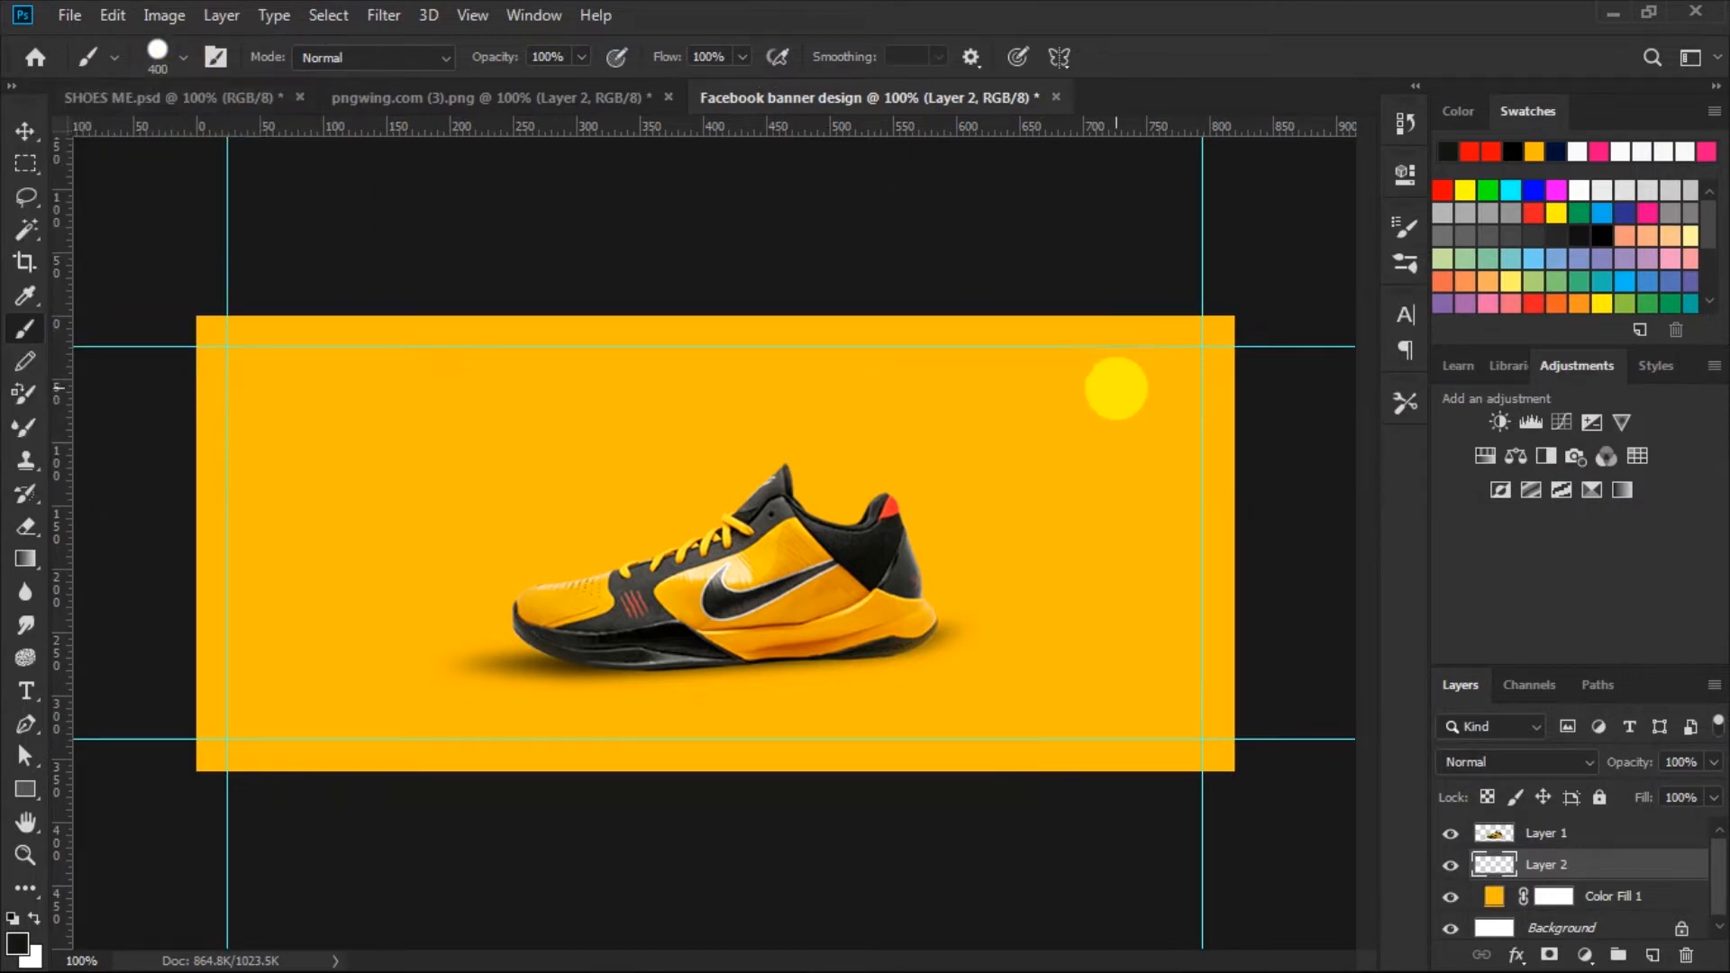
click(1117, 387)
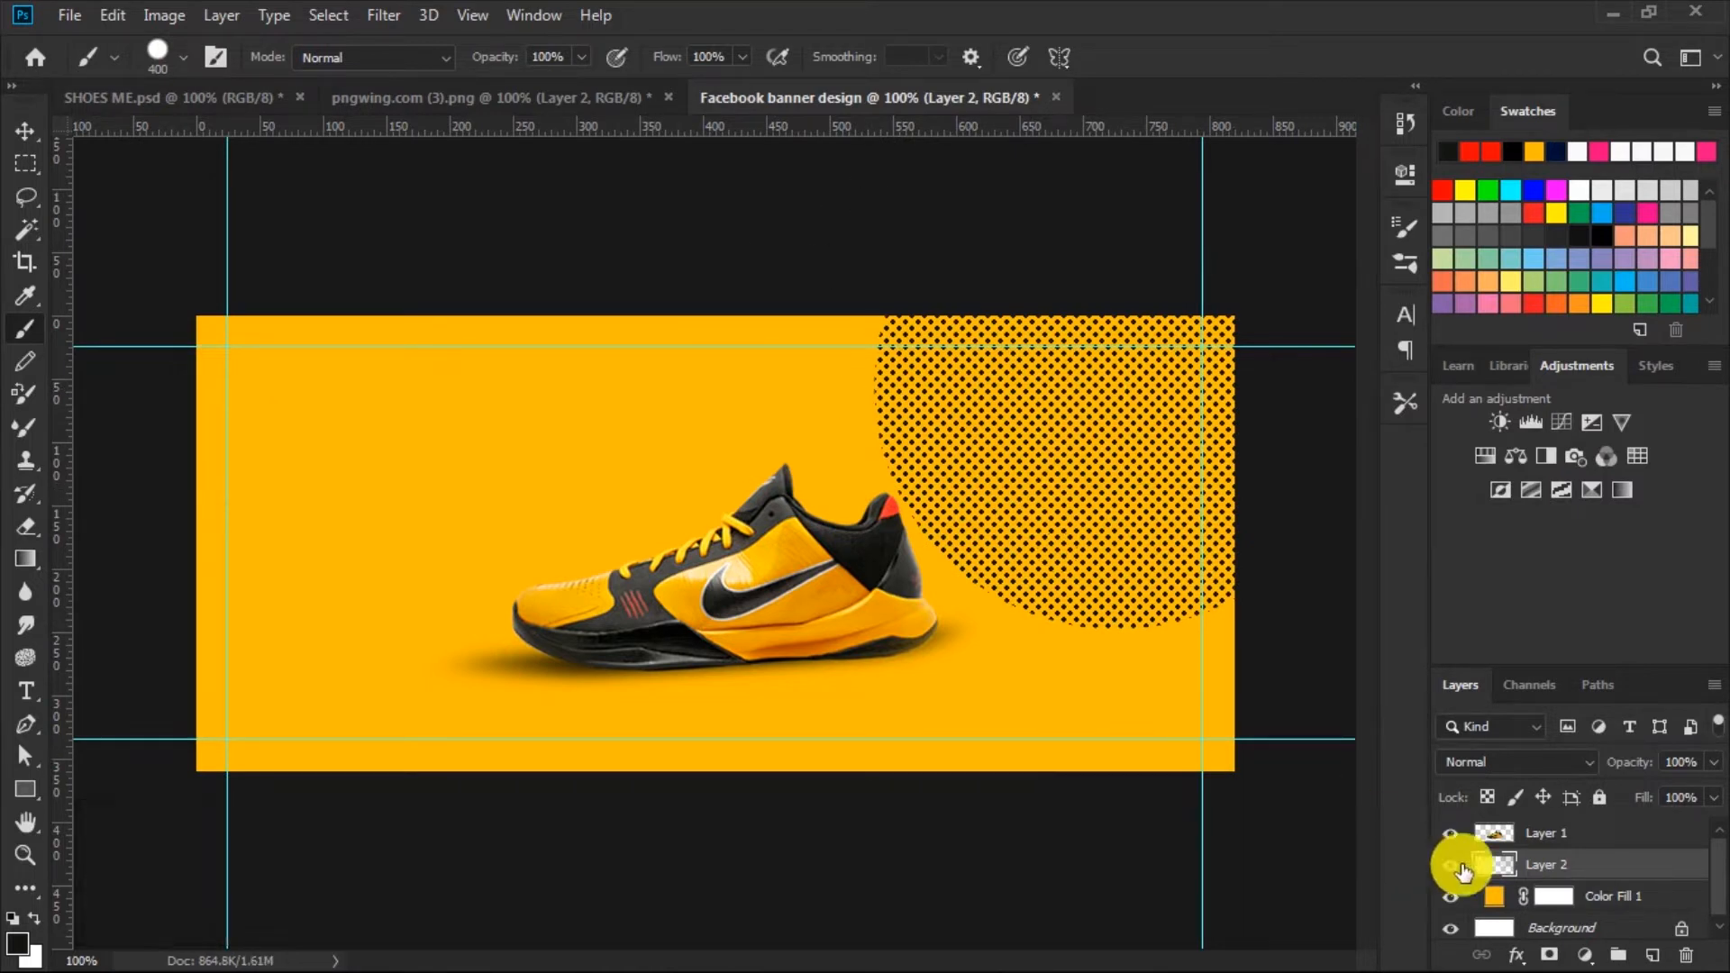
click(1651, 954)
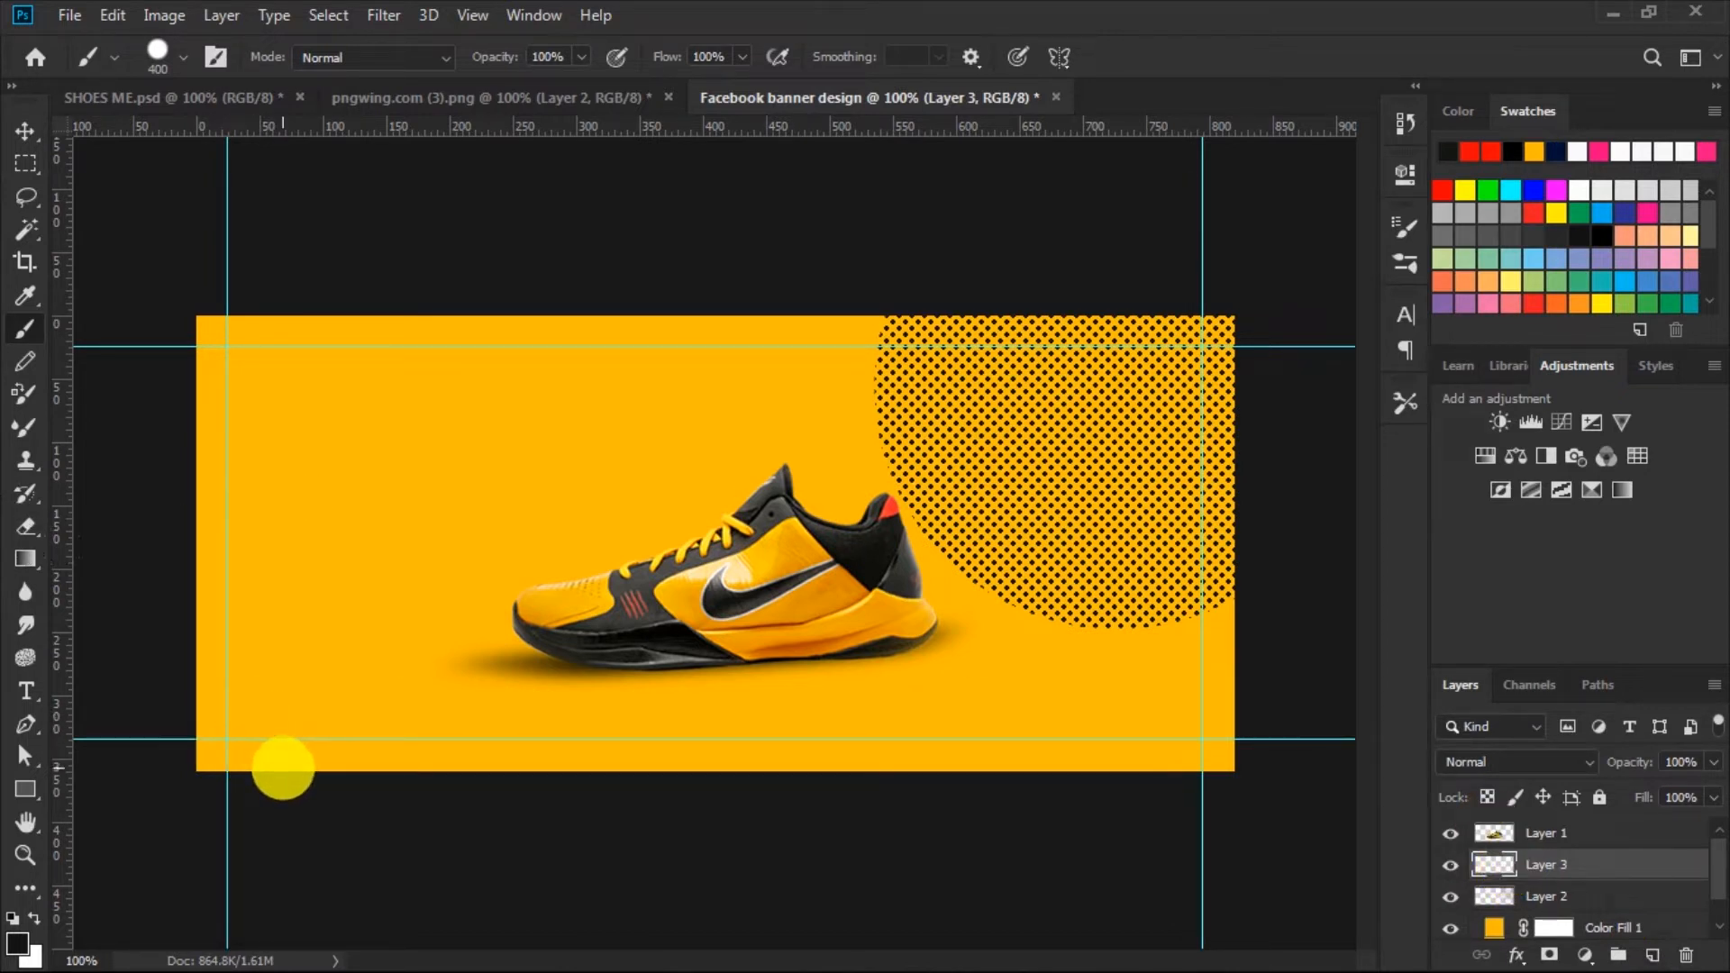
click(283, 767)
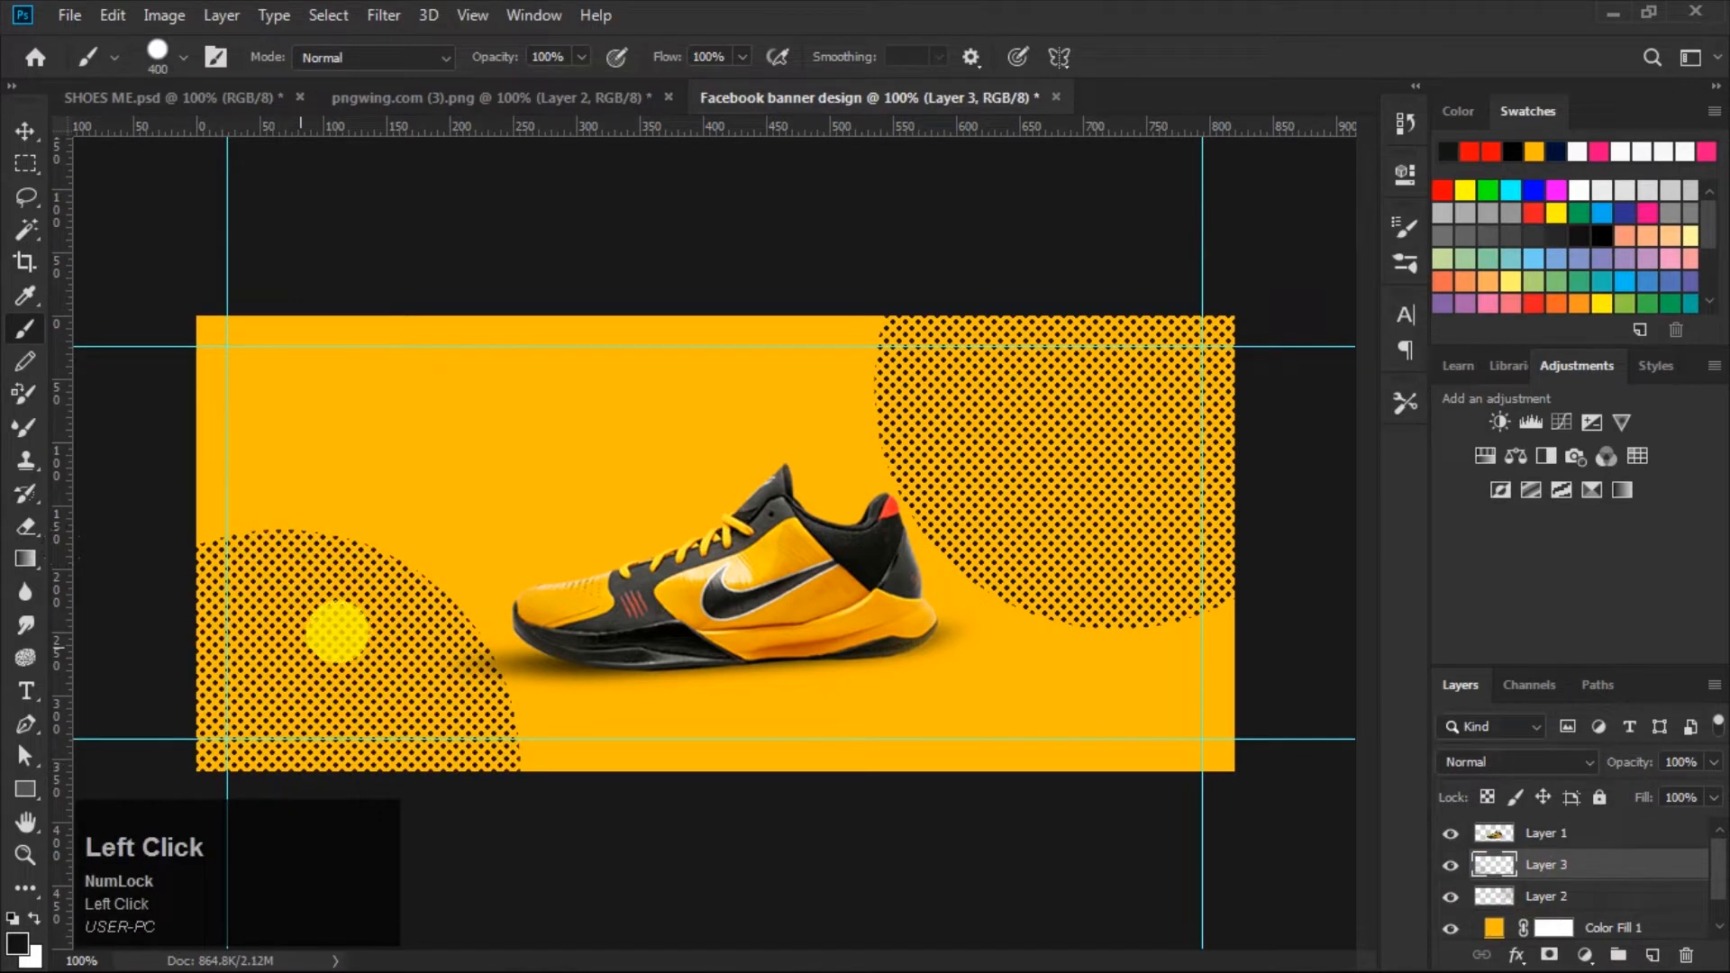
Add a layer mask to the lower-left halftone circle and fade it with a linear gradient, keeping the dots strongest in the canvas corner.
click(25, 128)
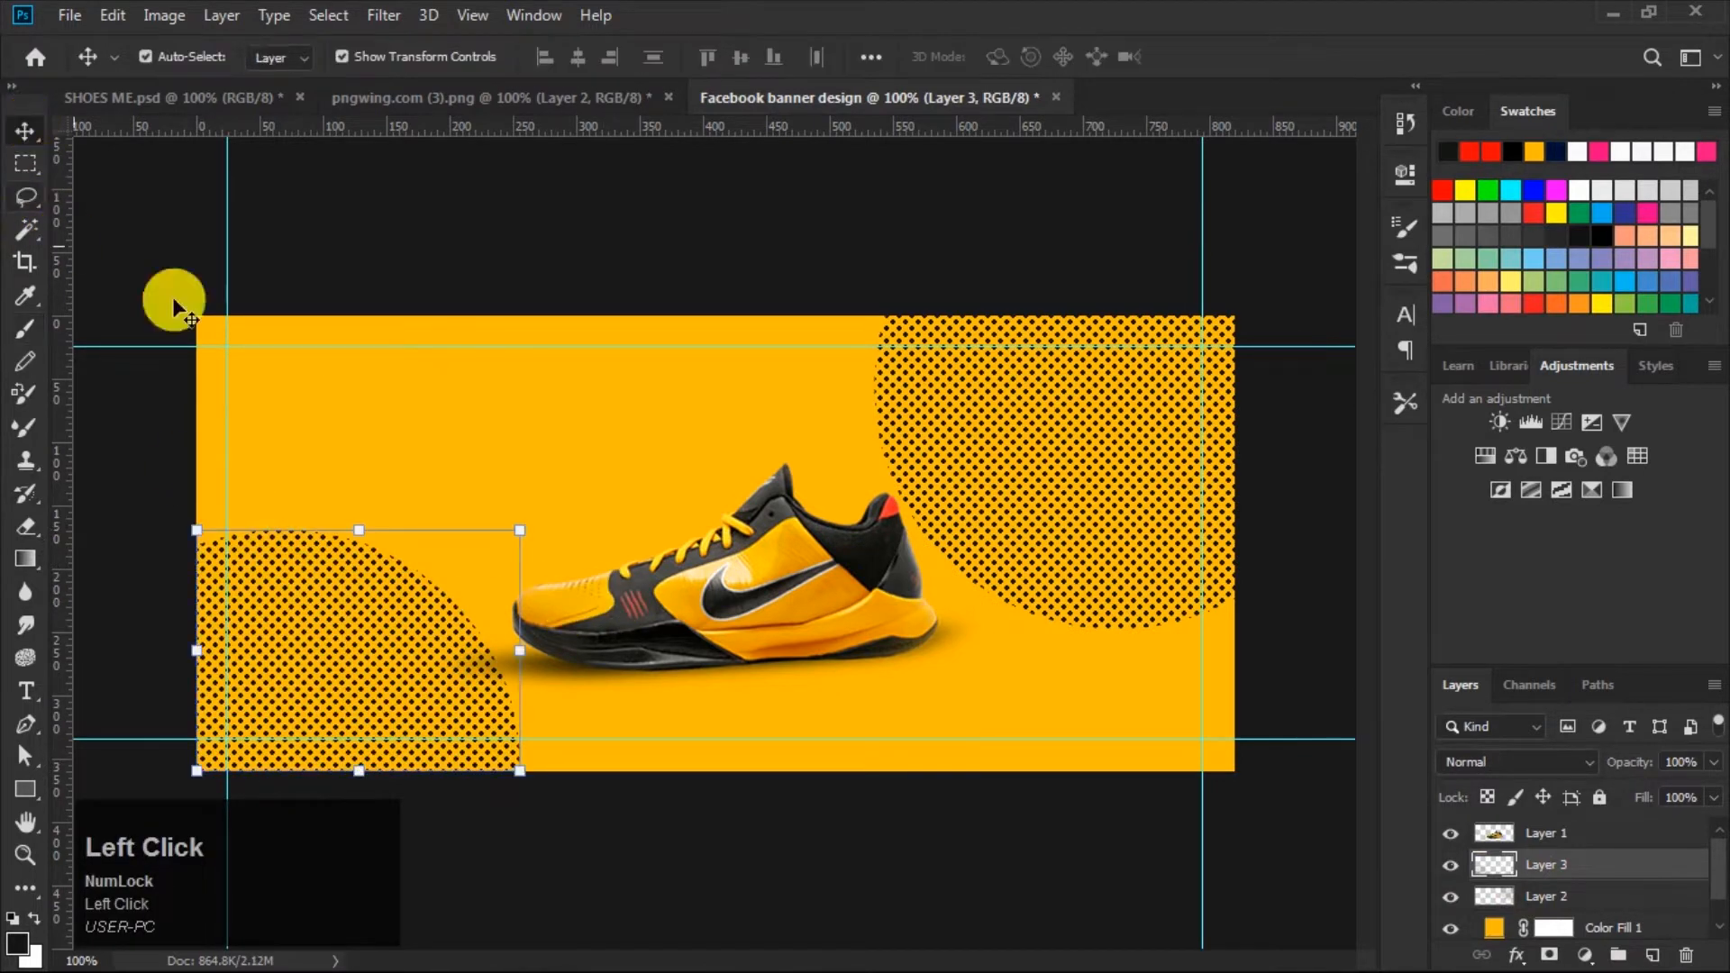
click(1548, 955)
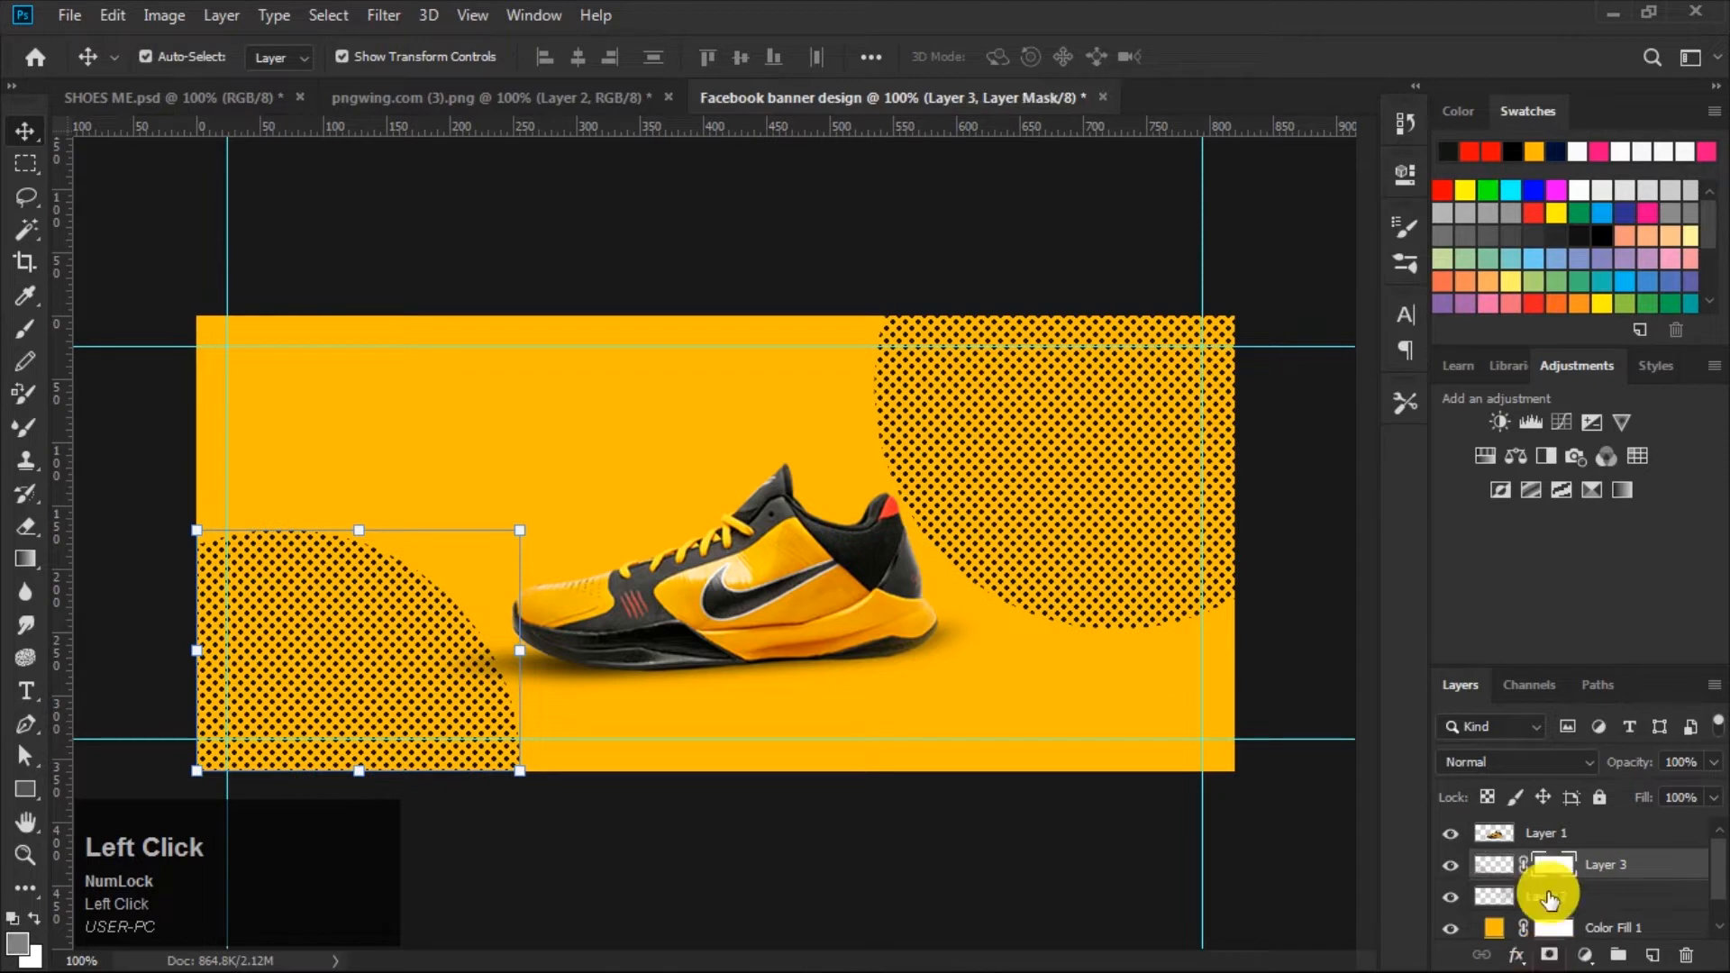
click(25, 559)
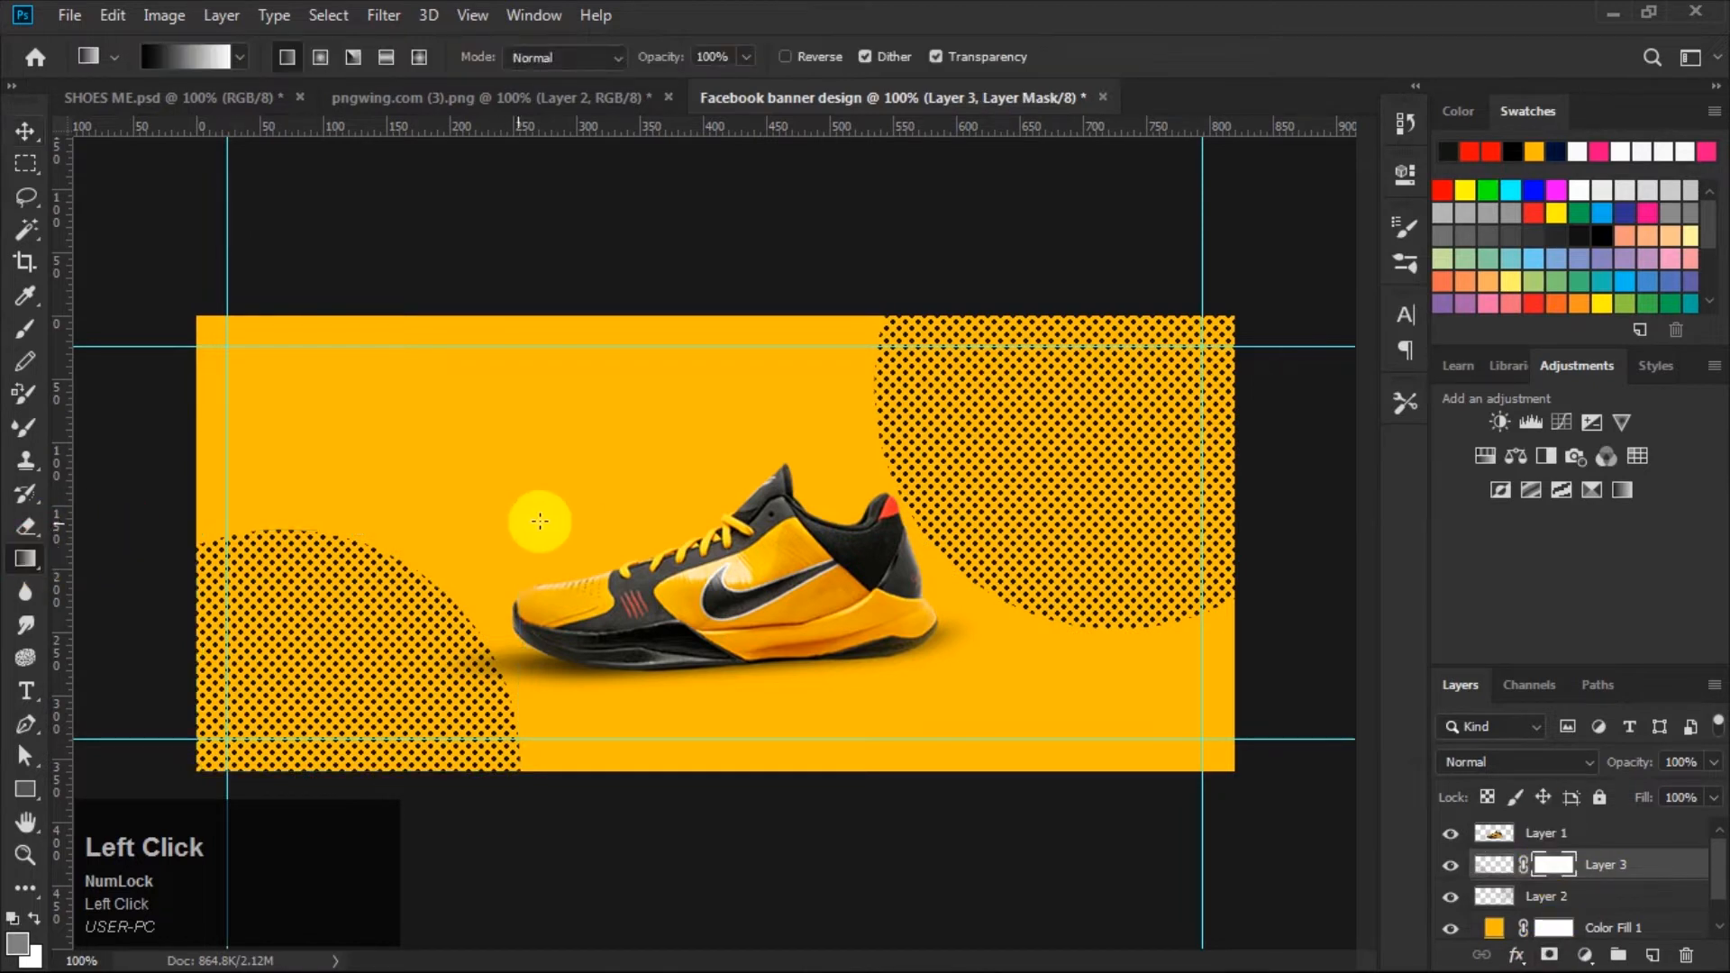
drag(554, 503, 98, 836)
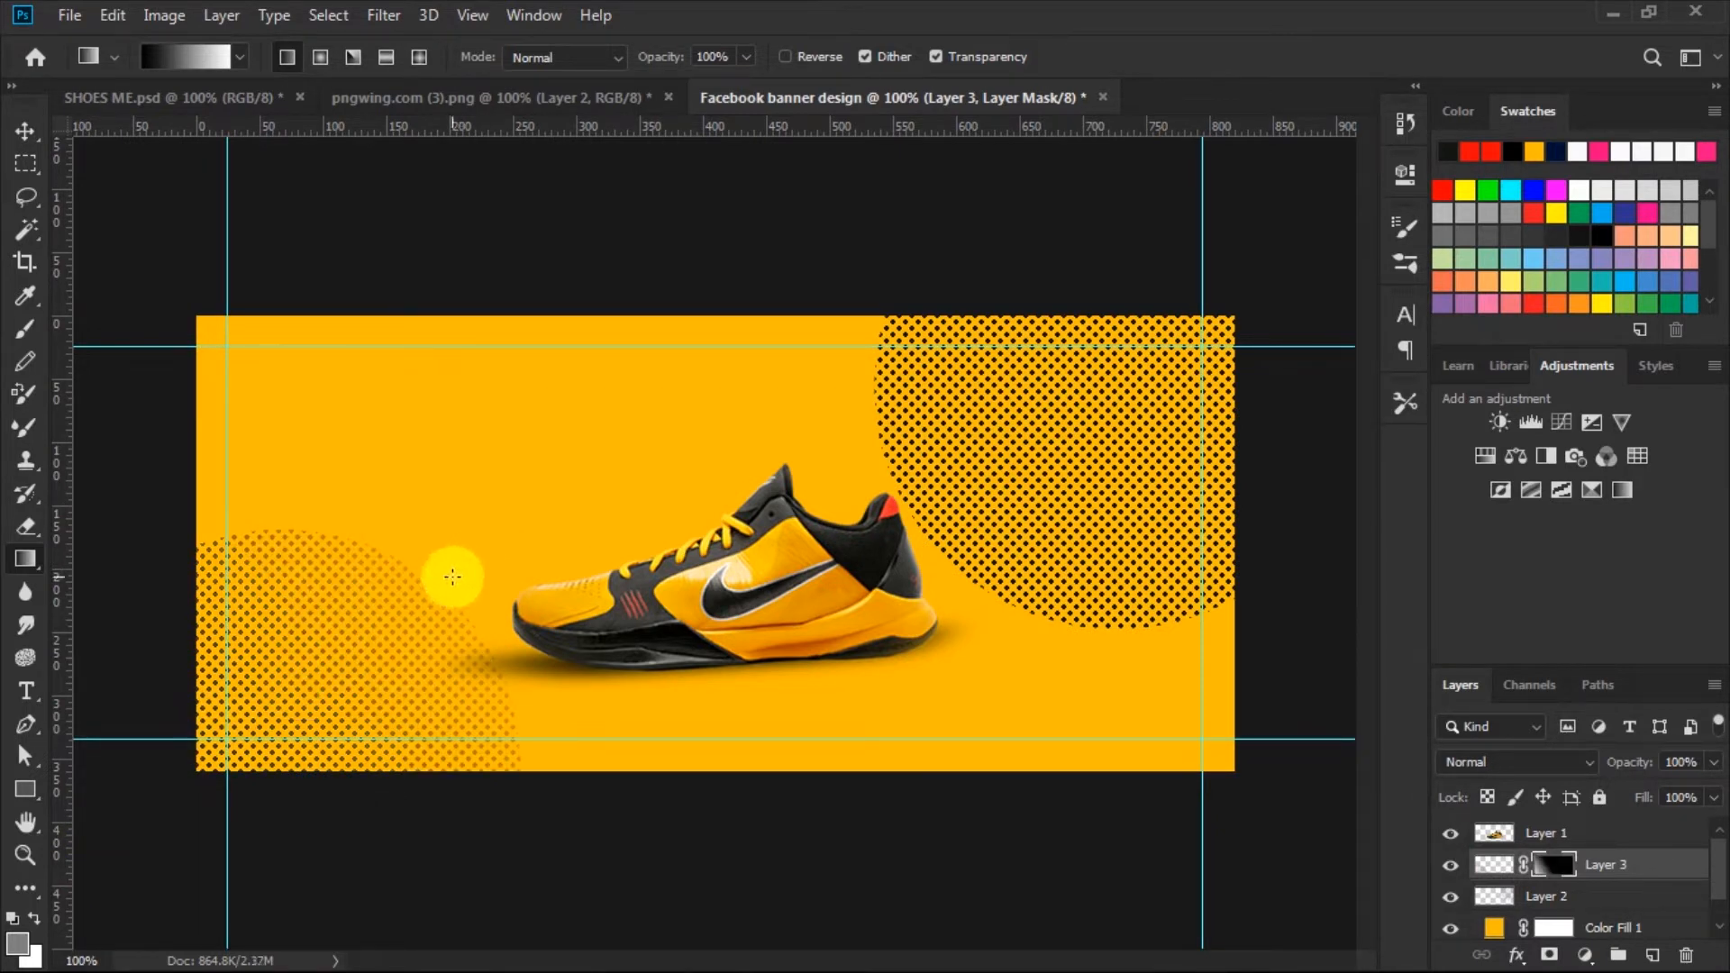
drag(449, 581, 104, 861)
drag(414, 586, 93, 867)
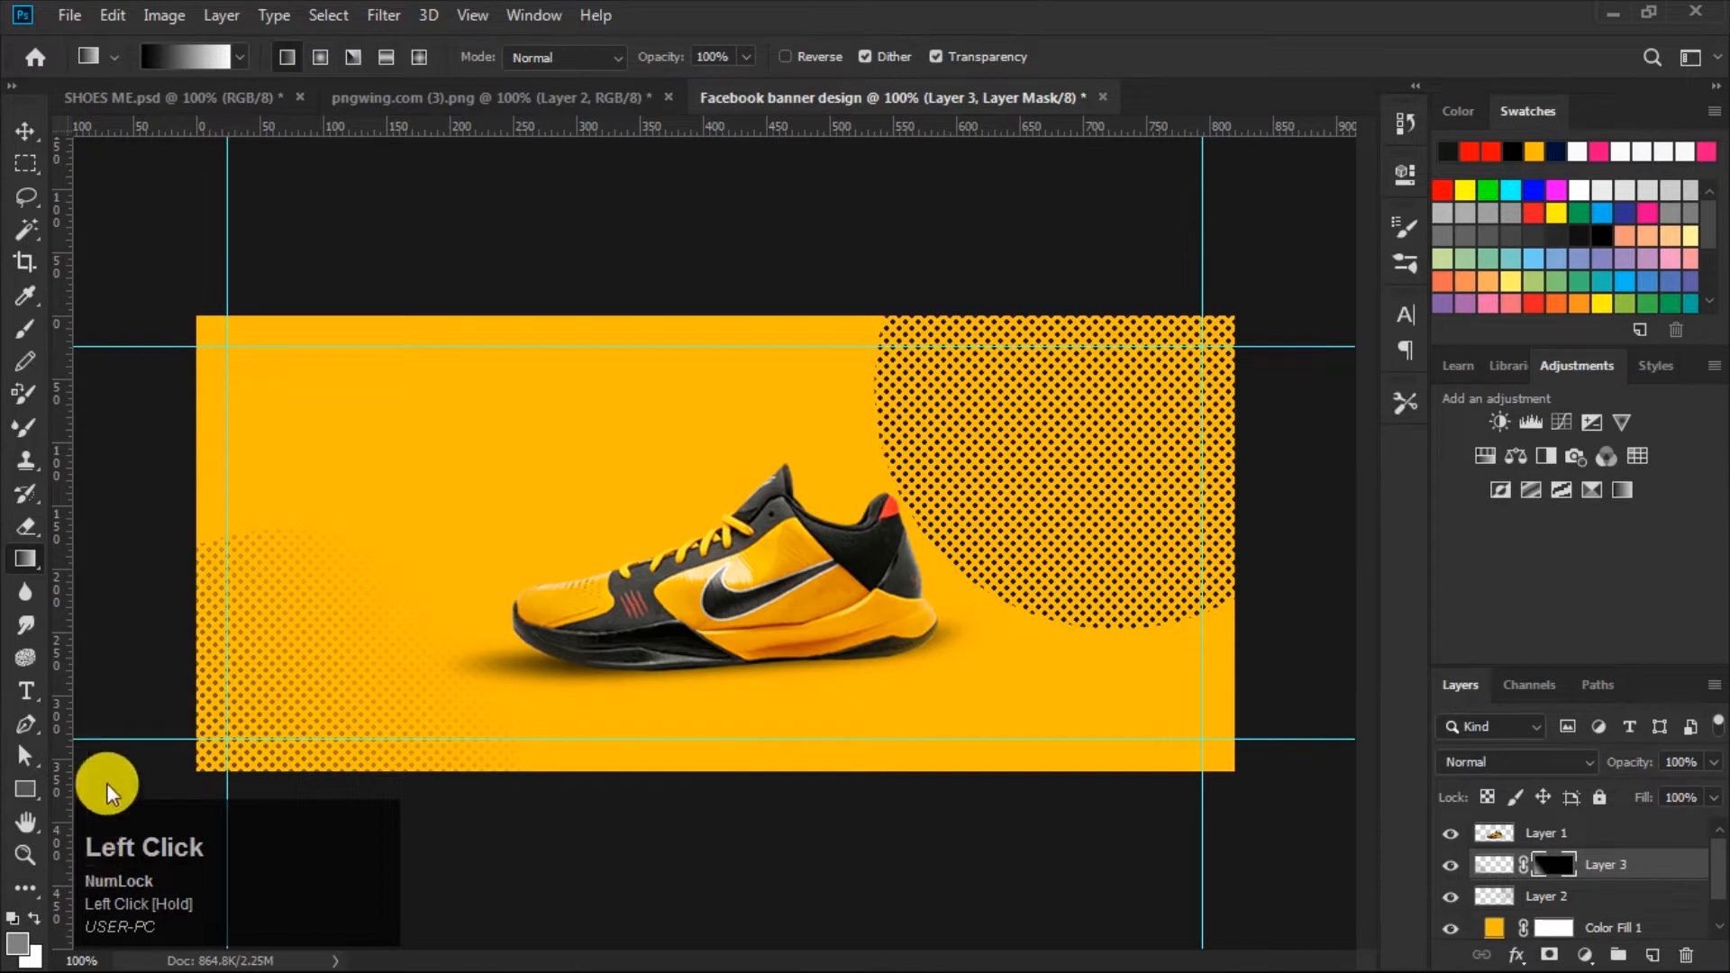
Mask the upper-right halftone circle on Layer 2 and fade it with a linear gradient from the shoe toward the canvas corner.
click(36, 127)
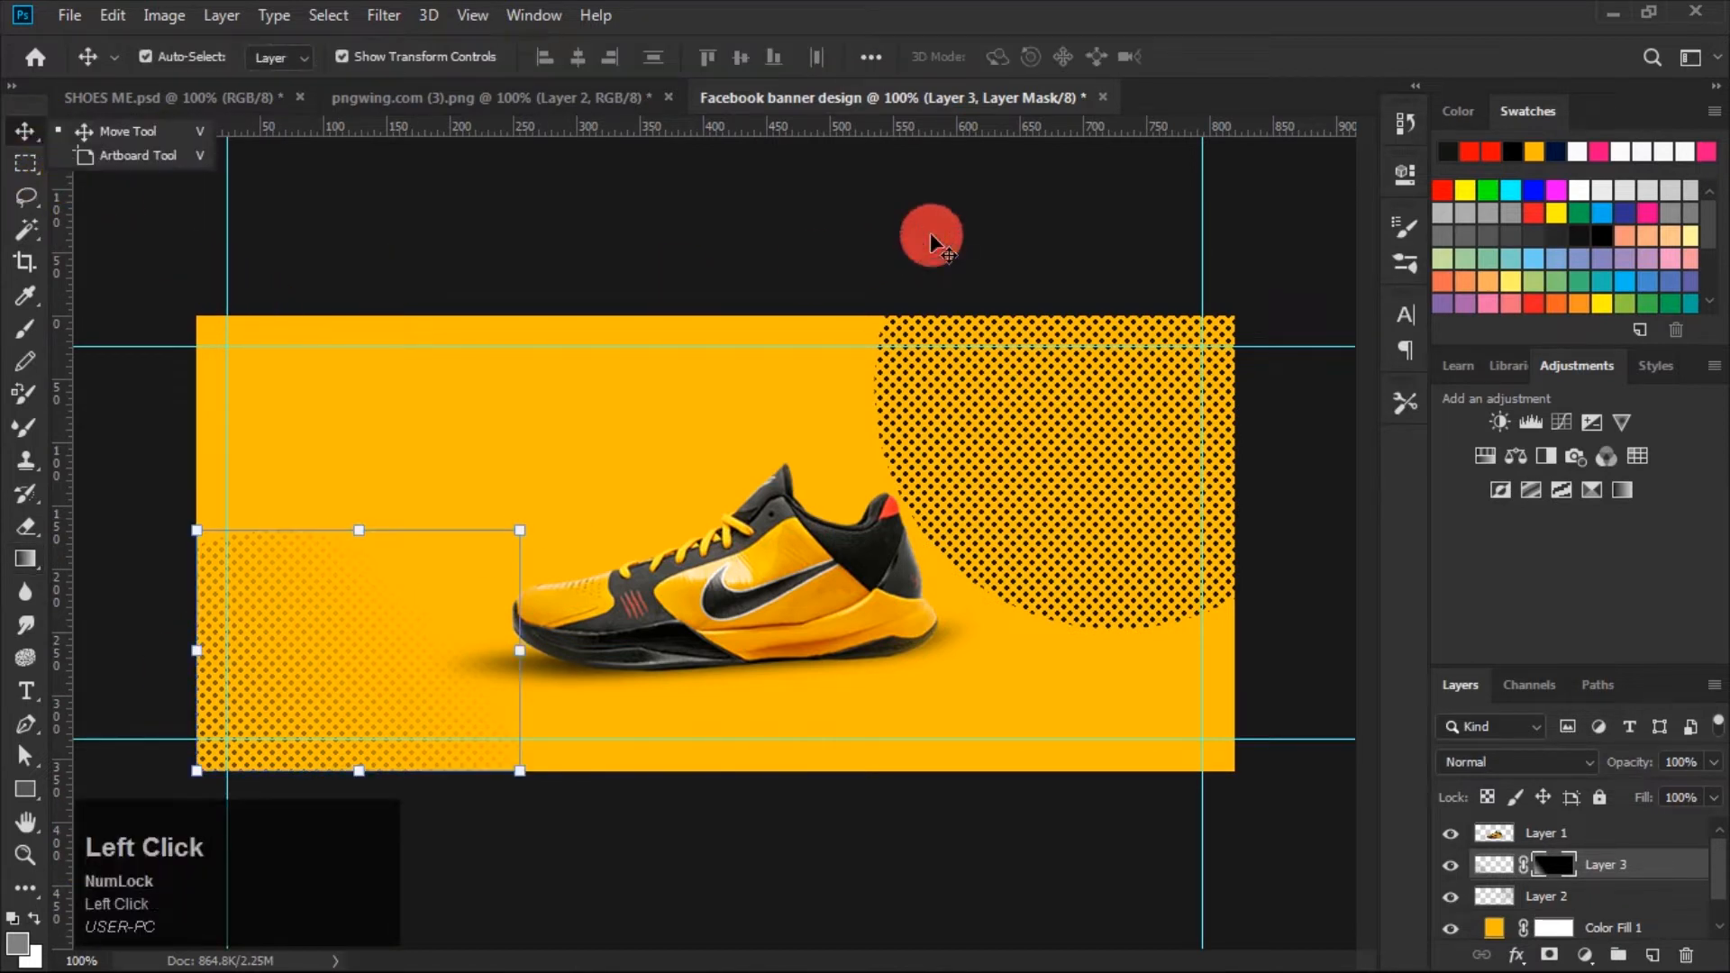
click(1036, 432)
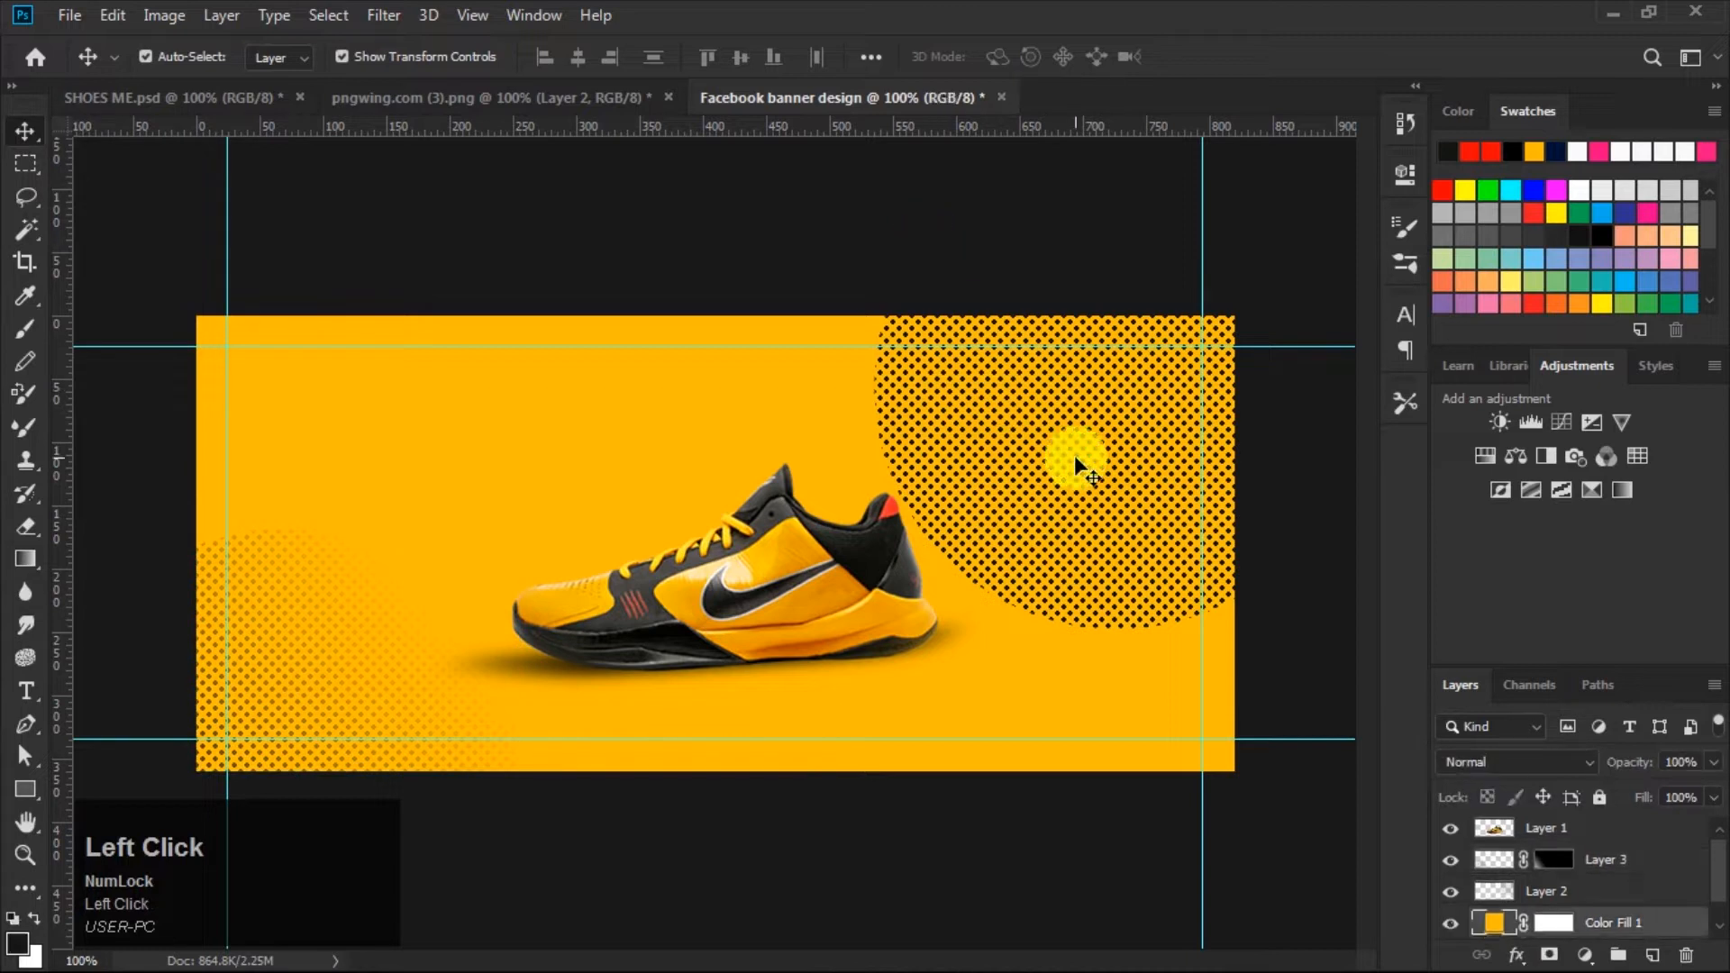
click(1496, 892)
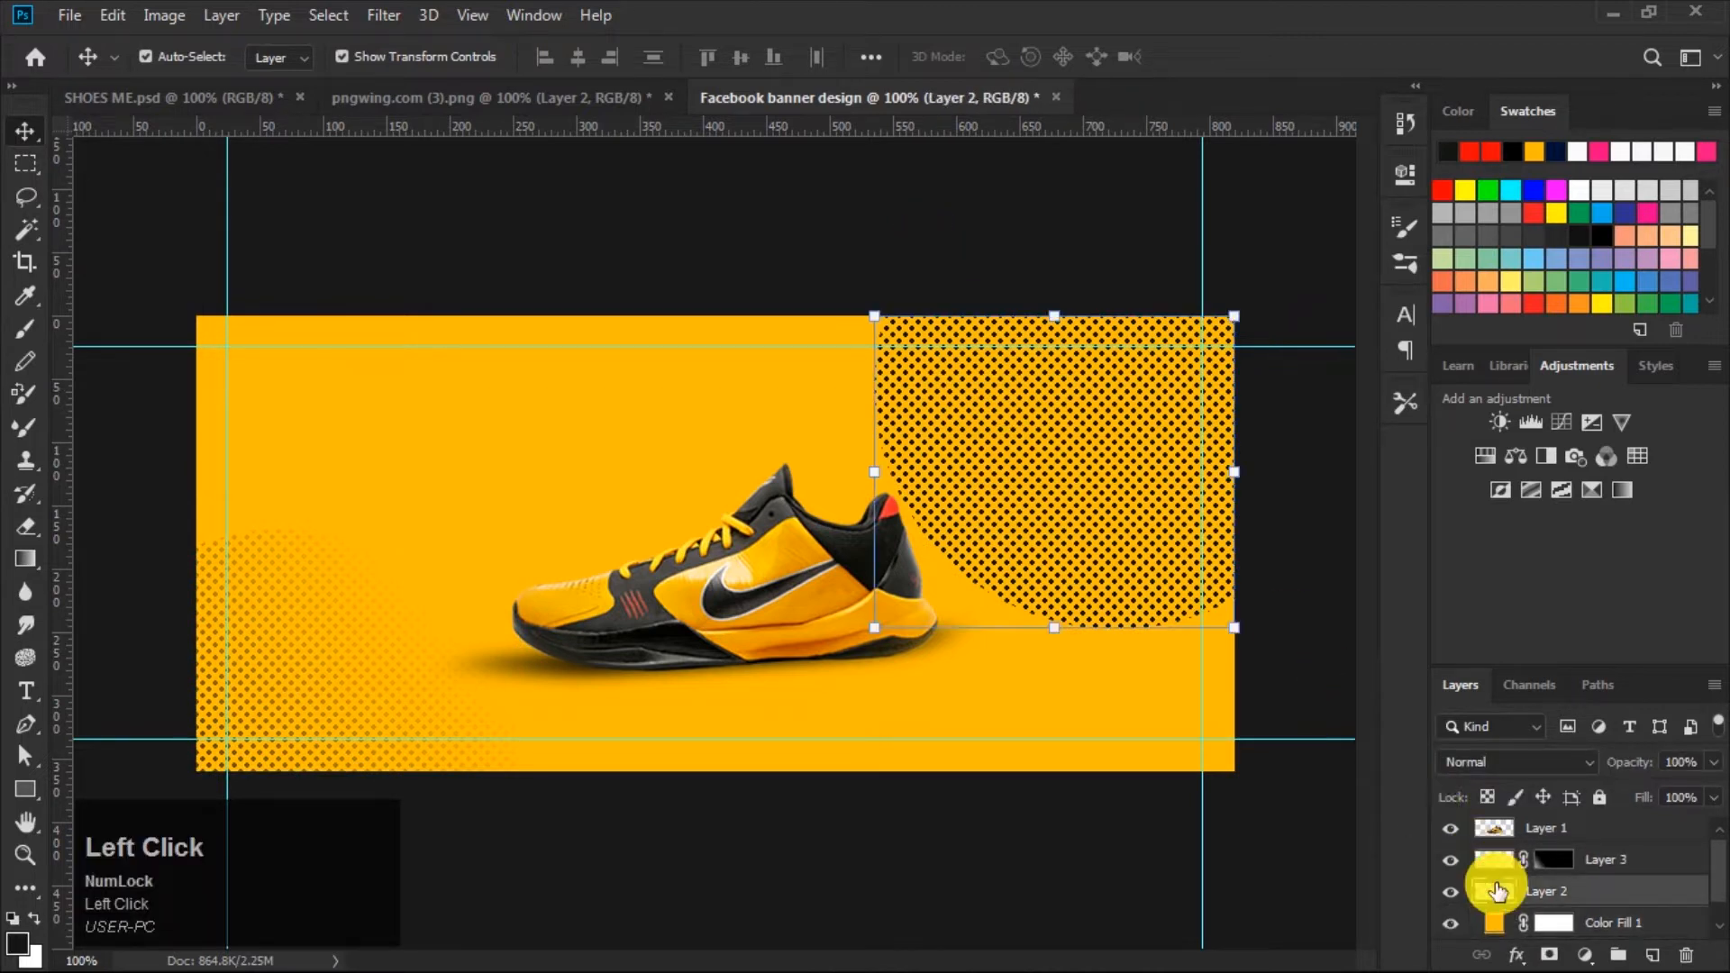
click(1549, 957)
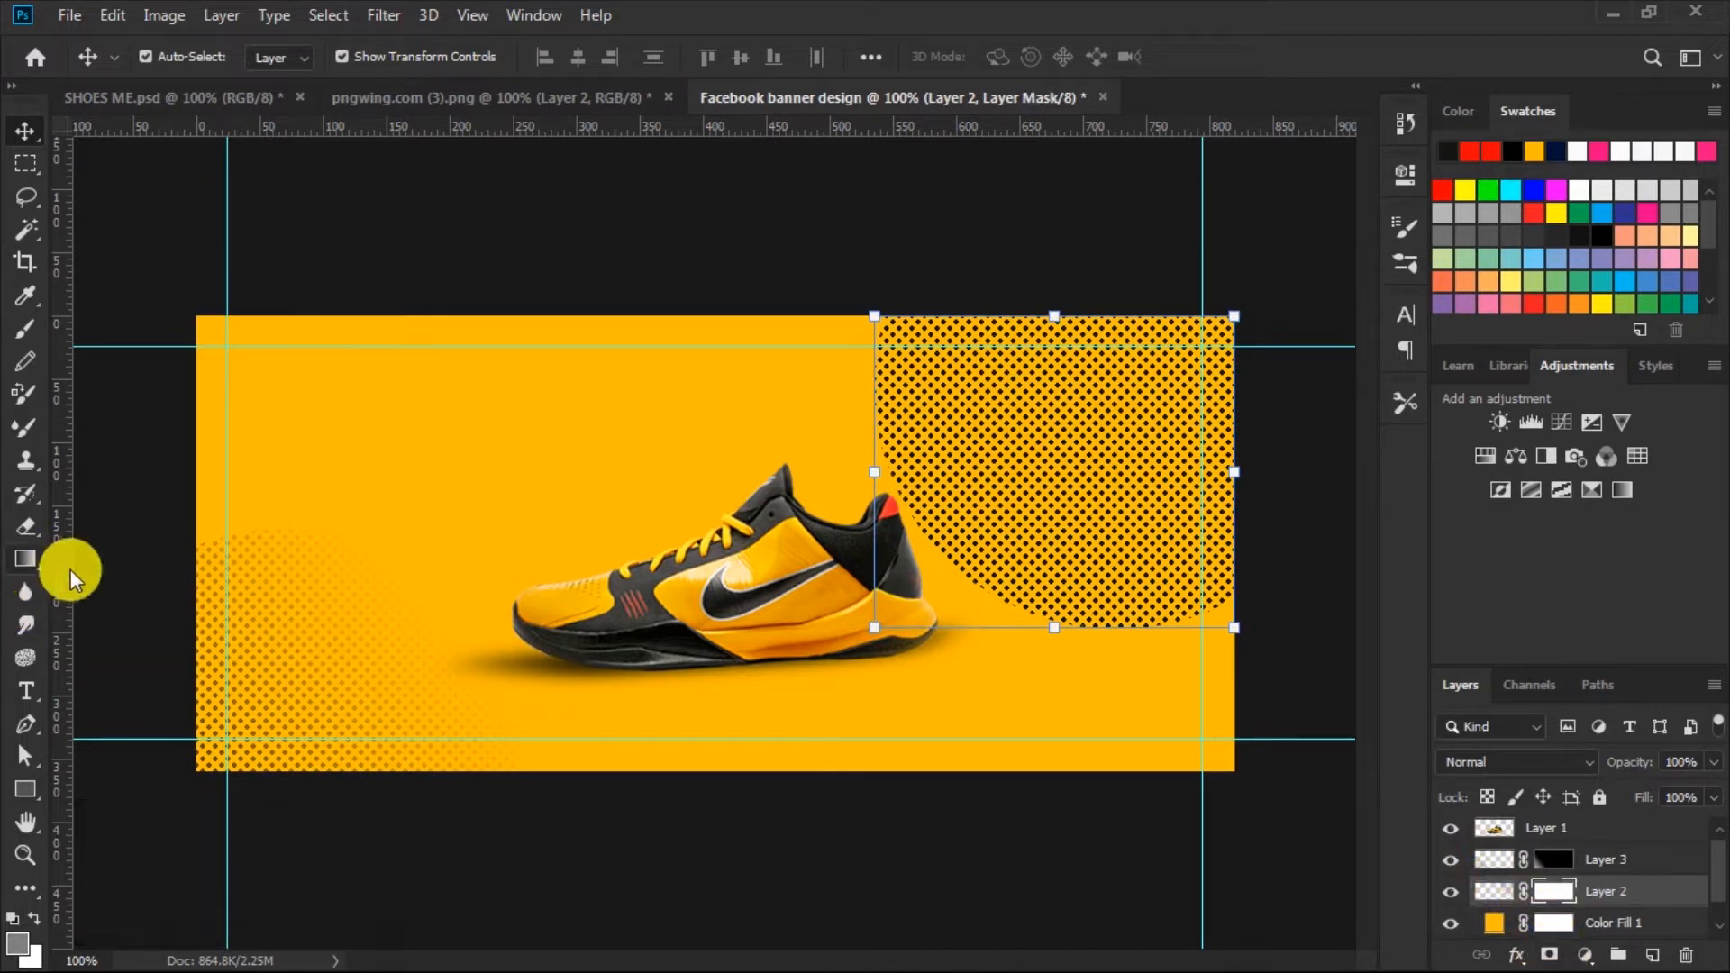
click(27, 558)
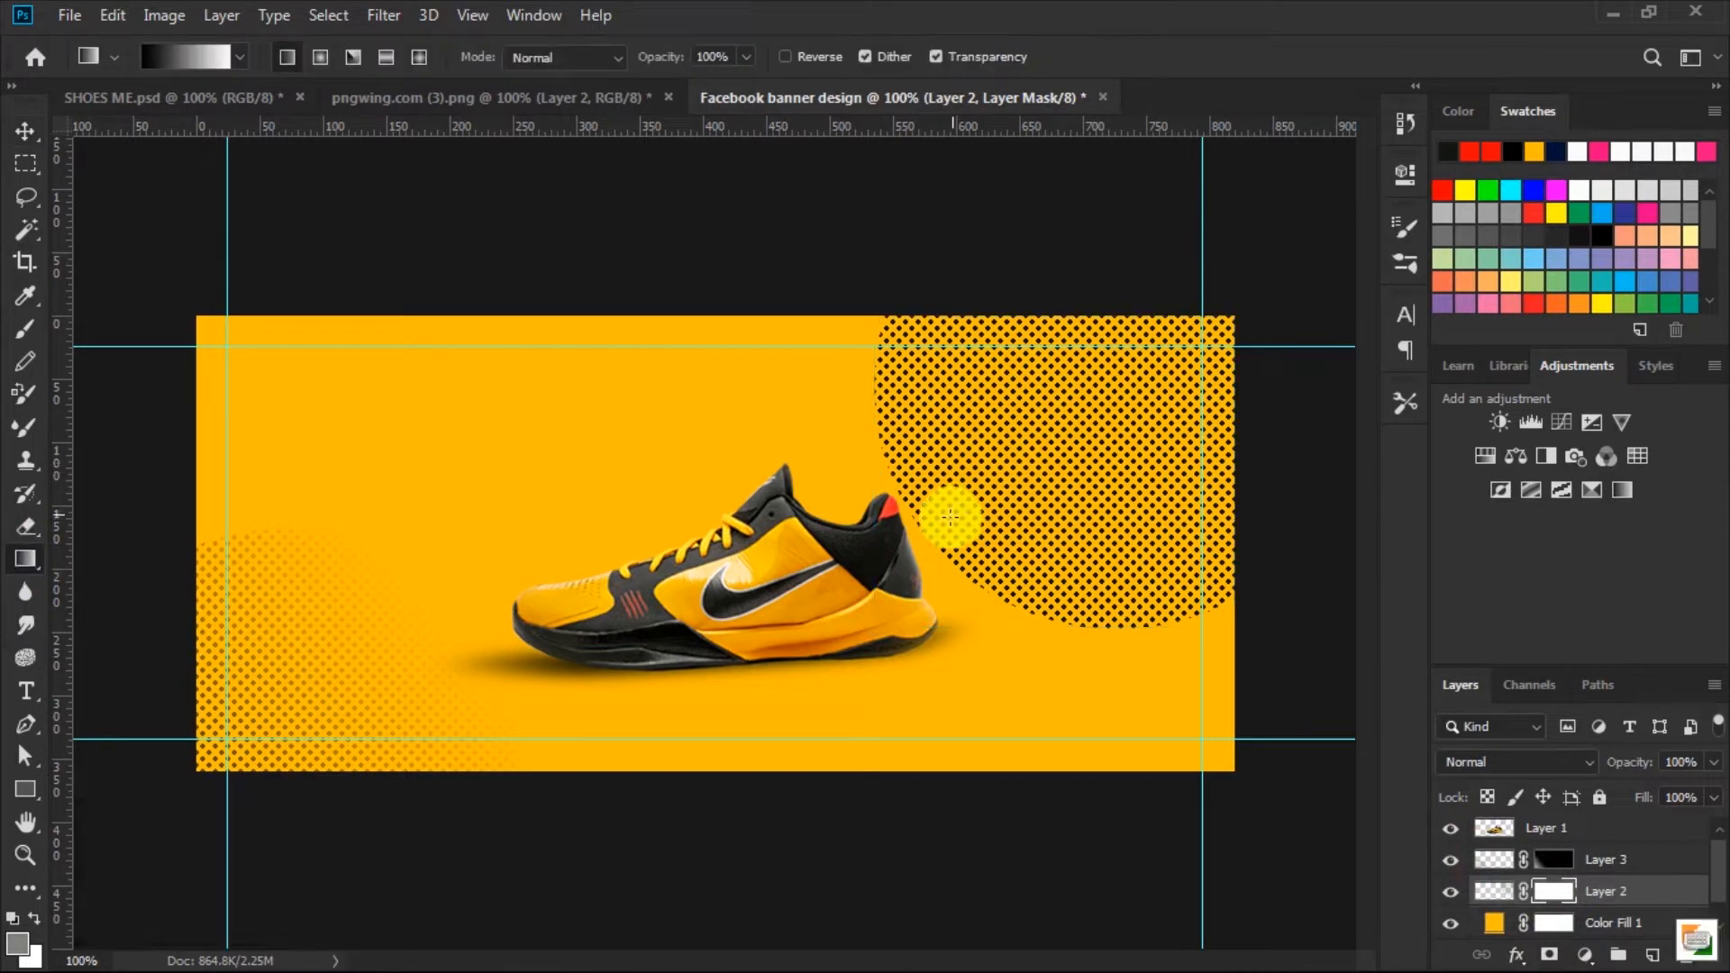
drag(940, 553, 1324, 185)
drag(1032, 532, 1308, 205)
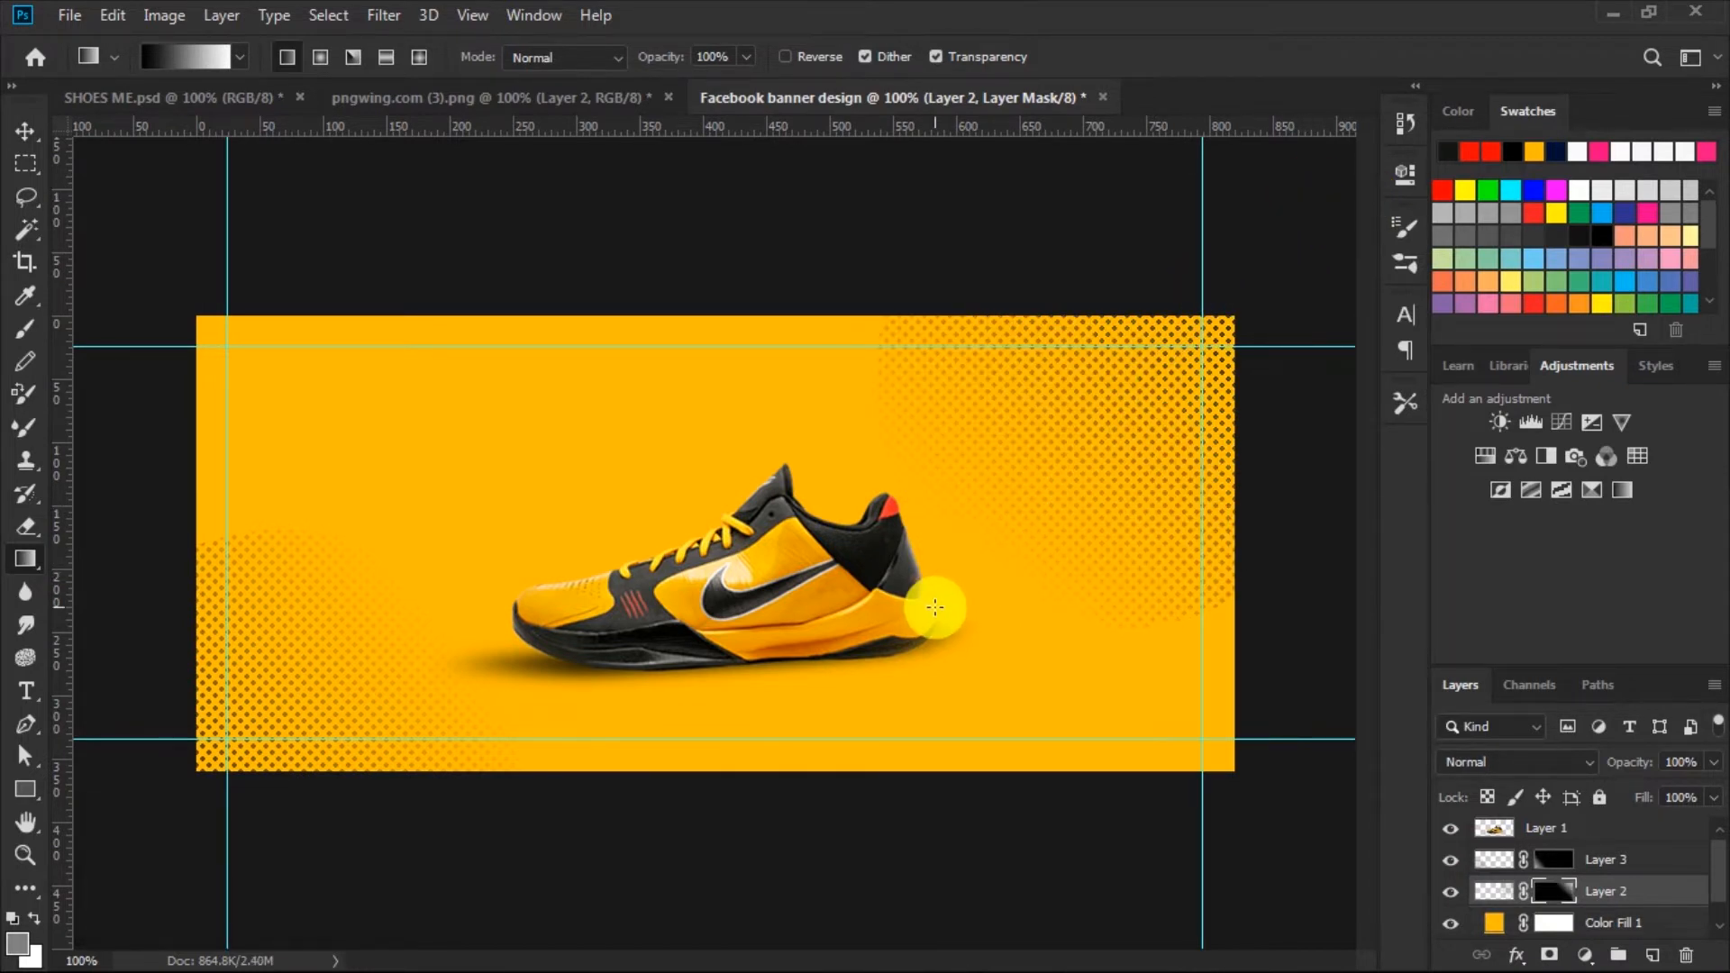
Nudge the upper-right halftone on Layer 2 slightly up and to the right, past the canvas edges.
click(18, 134)
click(1078, 223)
click(1156, 326)
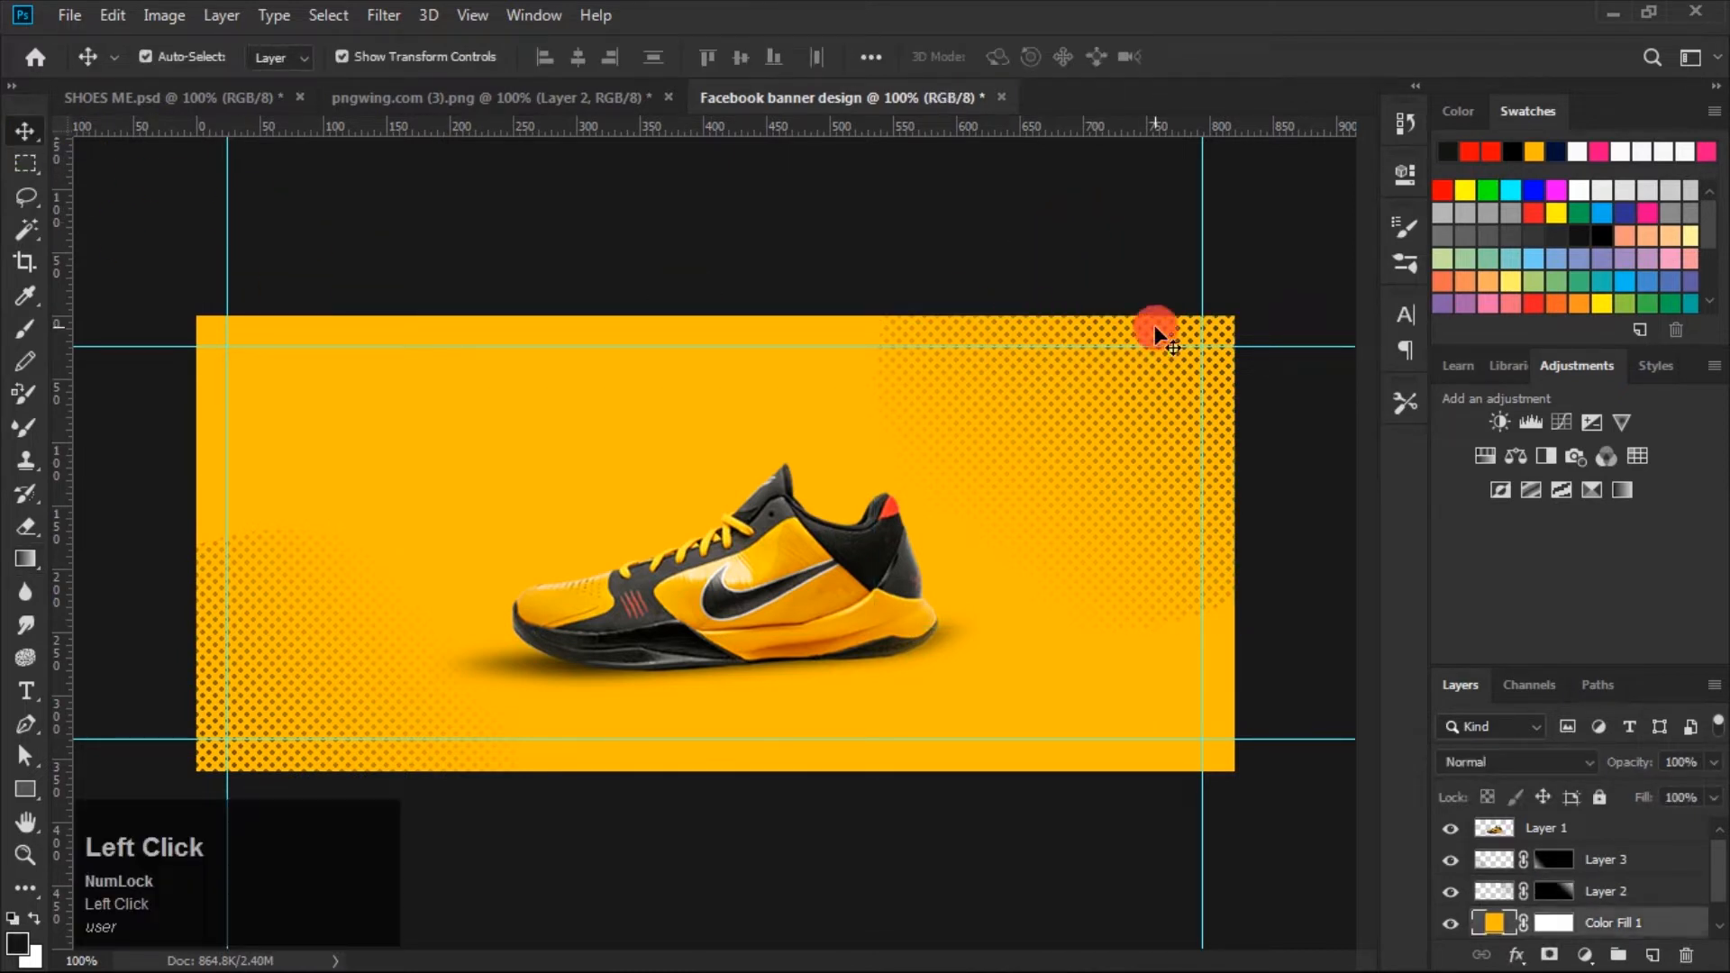
click(1482, 892)
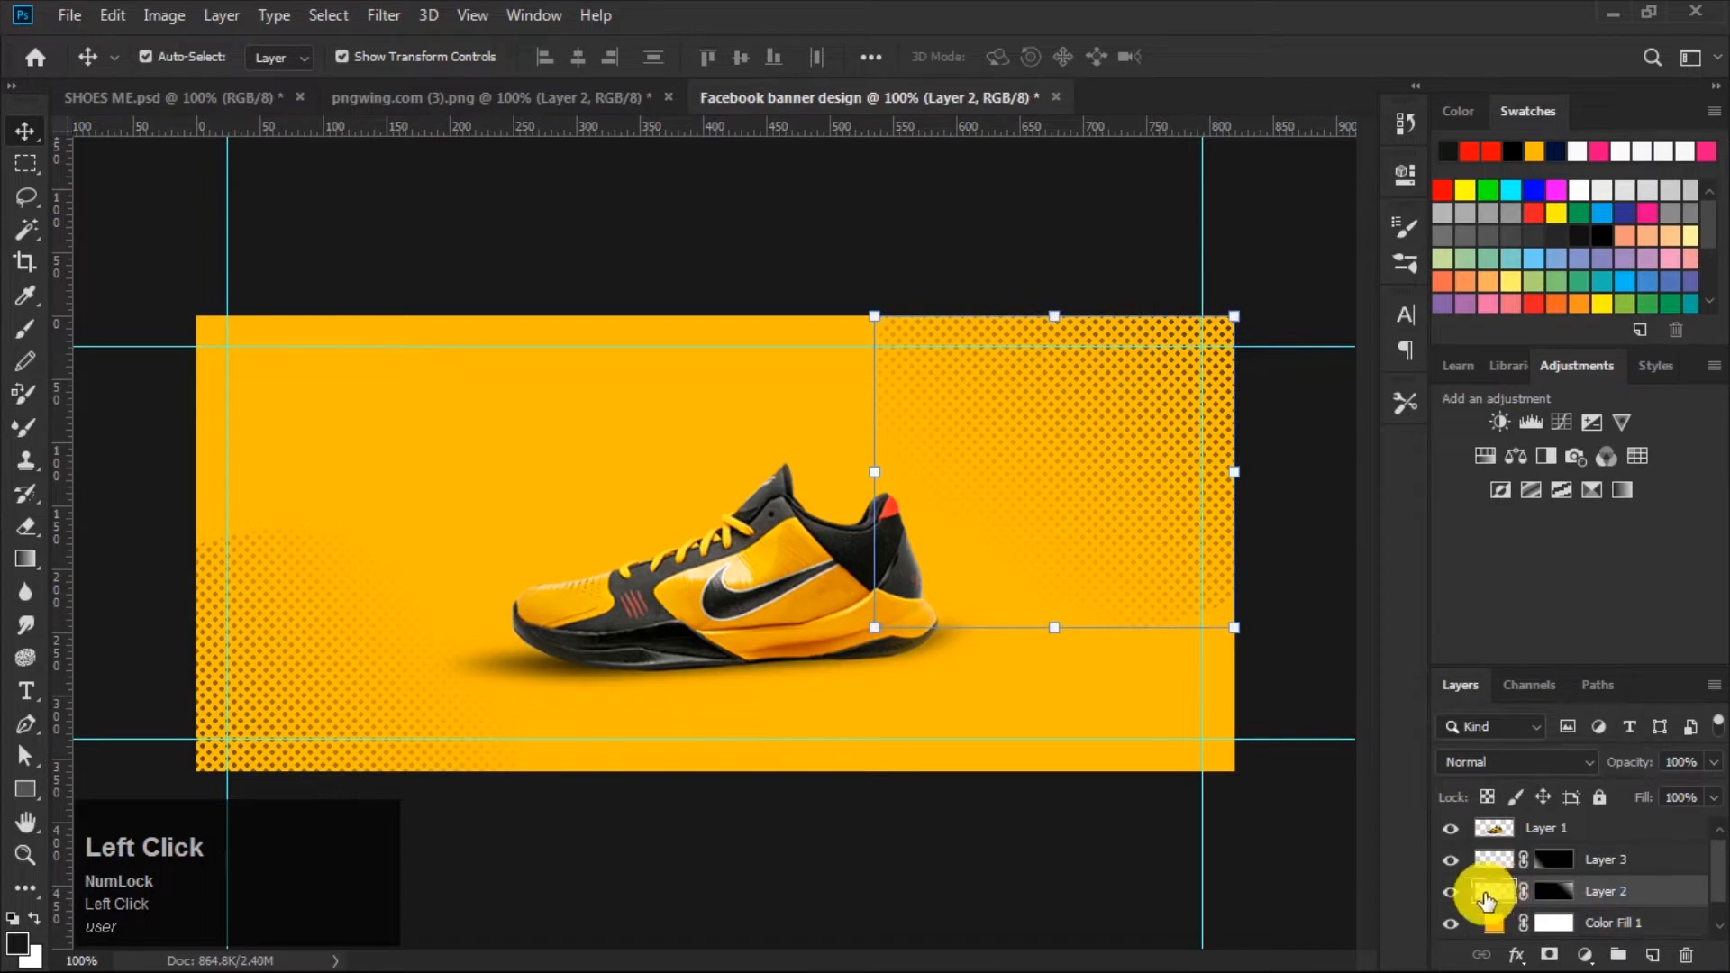
key(Up)
key(Up)
key(Up)
key(Right)
key(Right)
key(Right)
key(Right)
key(Right)
key(Right)
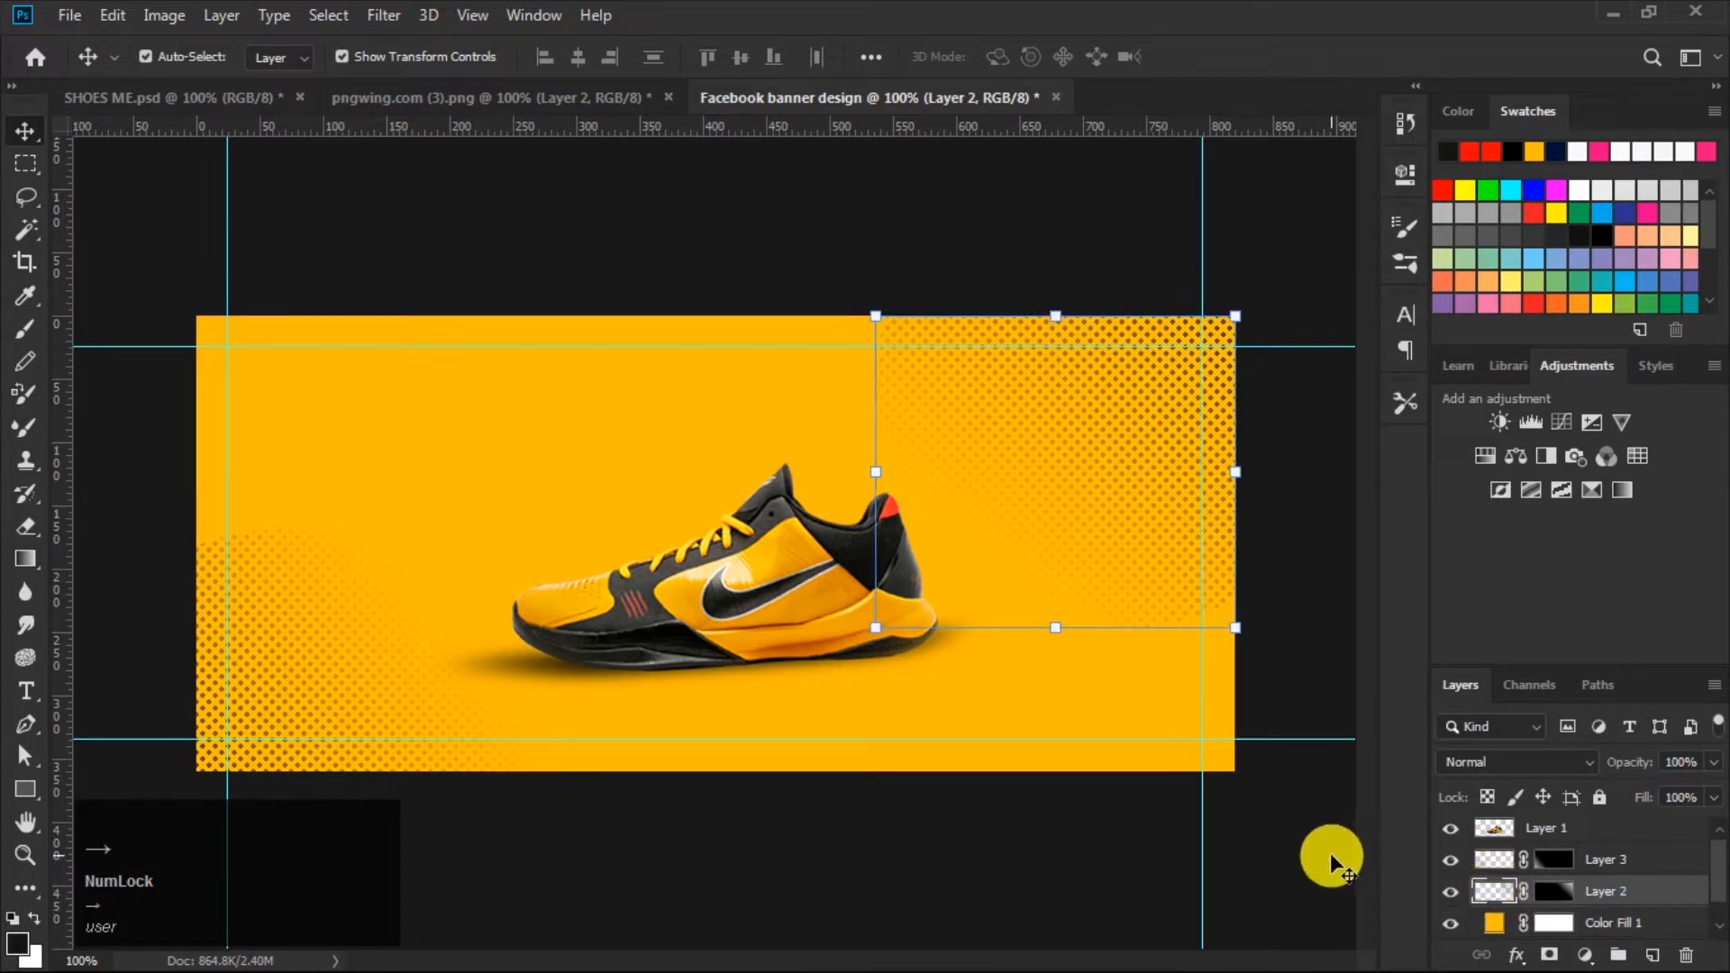
key(Up)
key(Up)
key(Up)
key(Up)
key(Up)
key(Up)
key(Up)
key(Up)
key(Up)
key(Right)
key(Right)
key(Right)
key(Right)
key(Right)
key(Right)
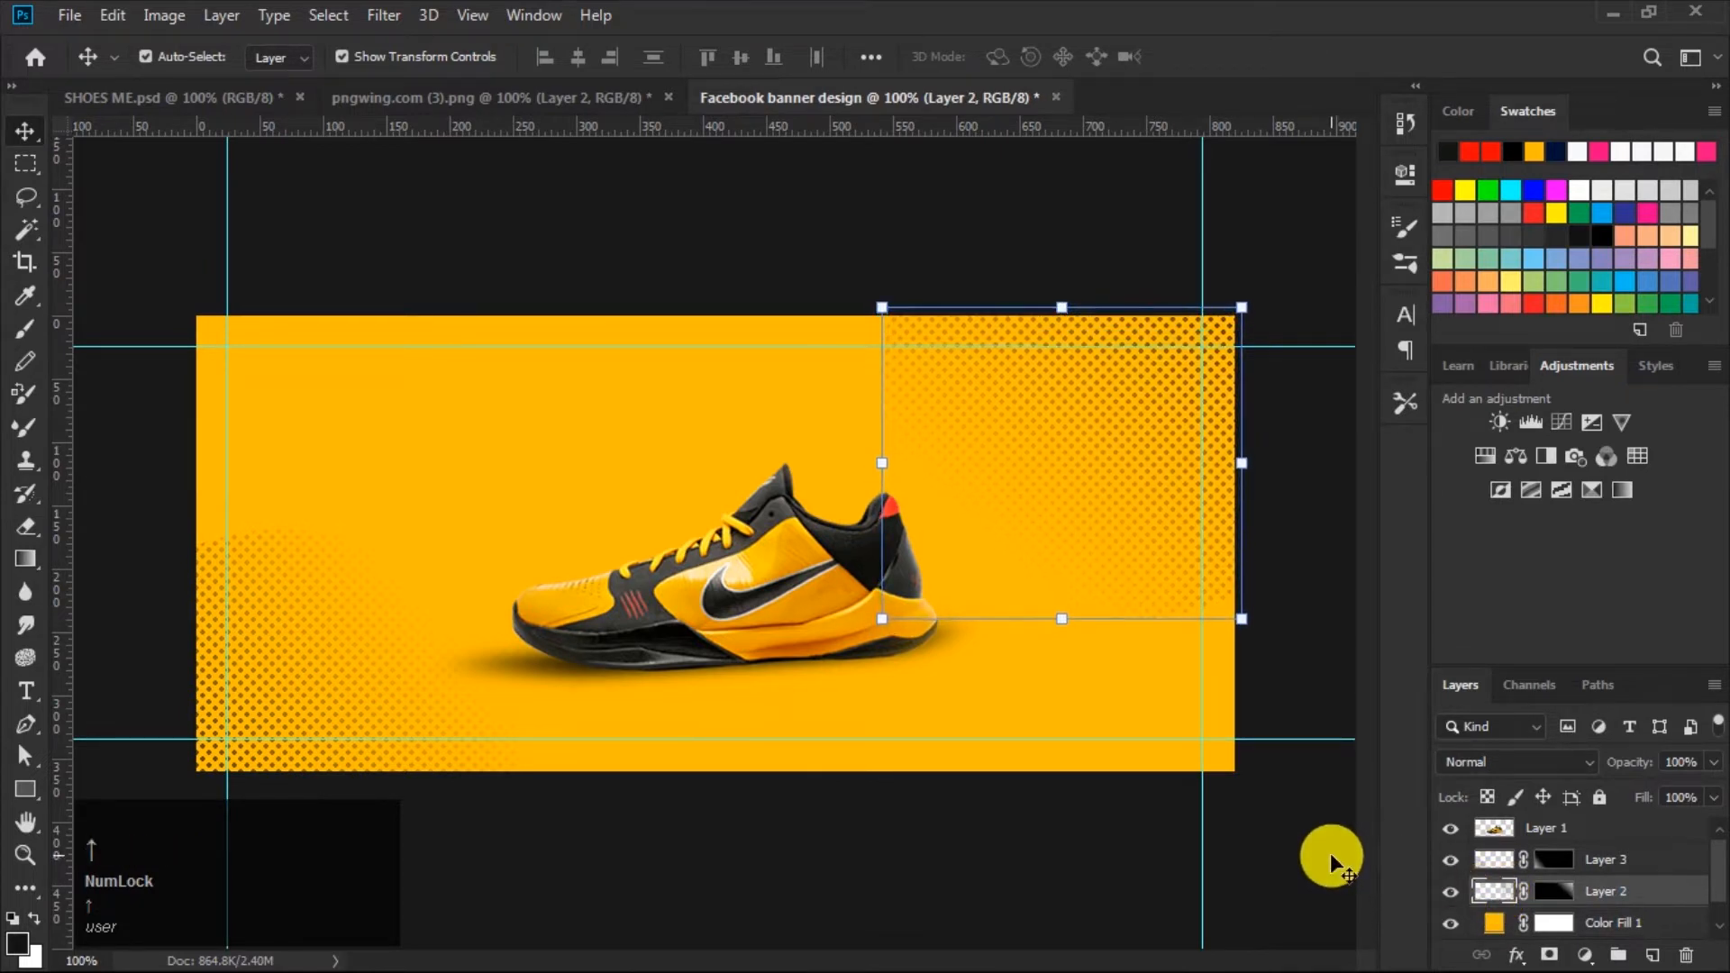
key(Down)
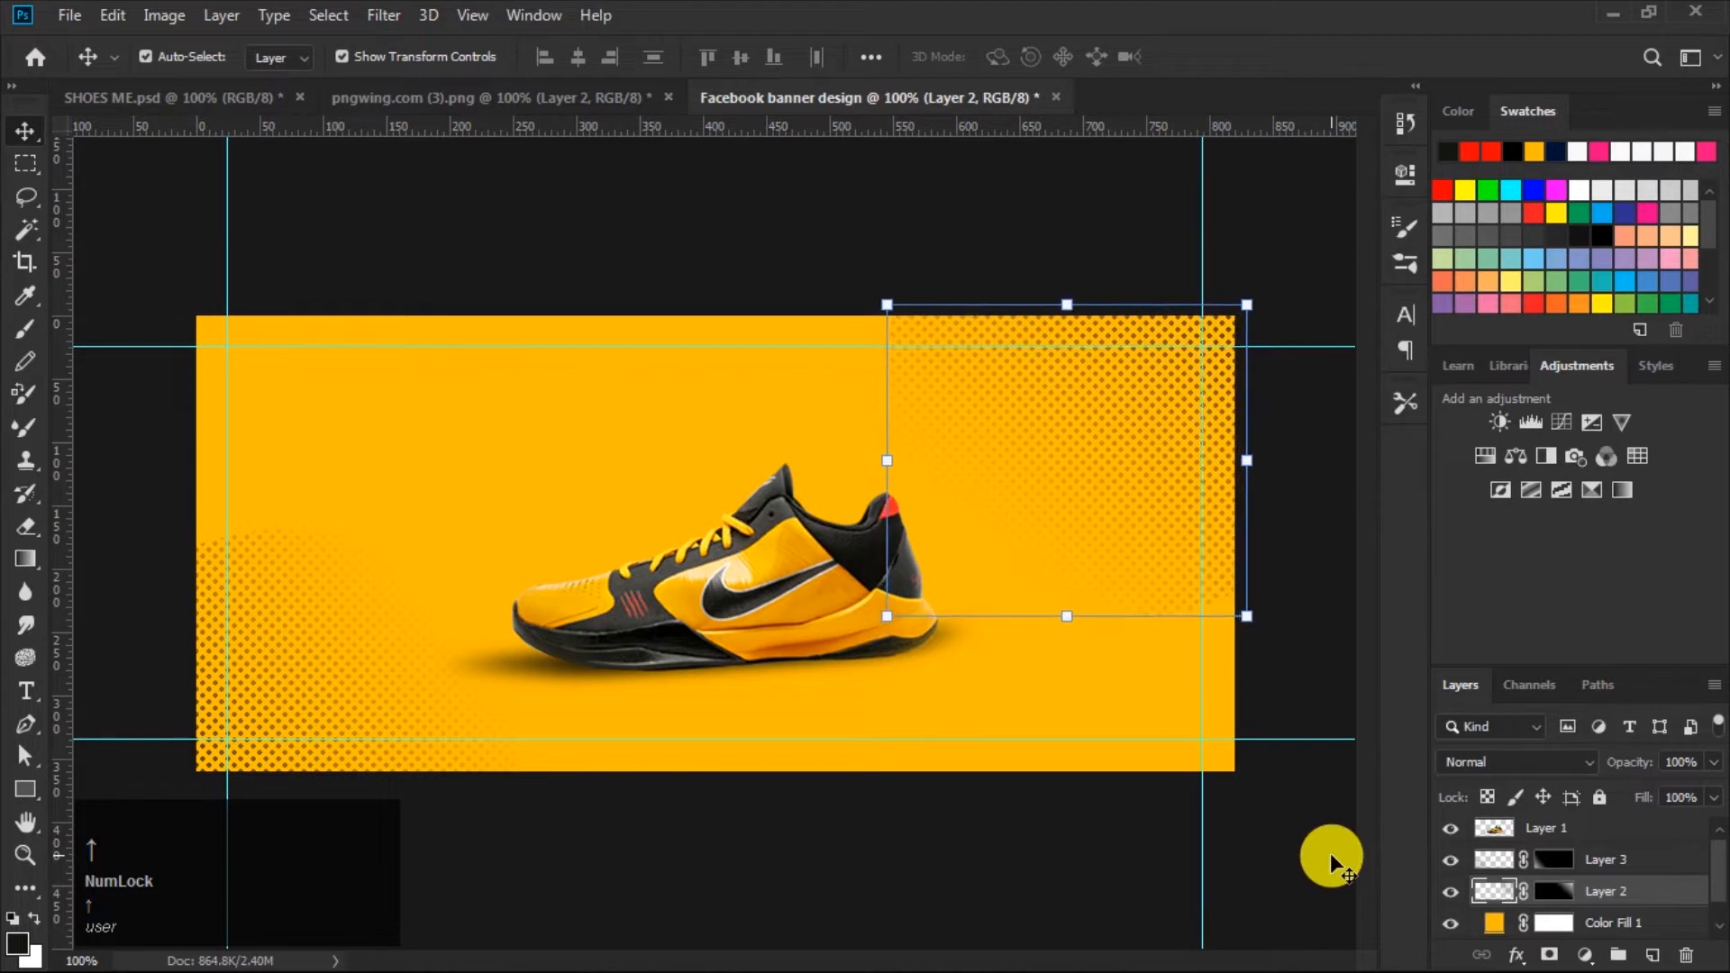
click(737, 239)
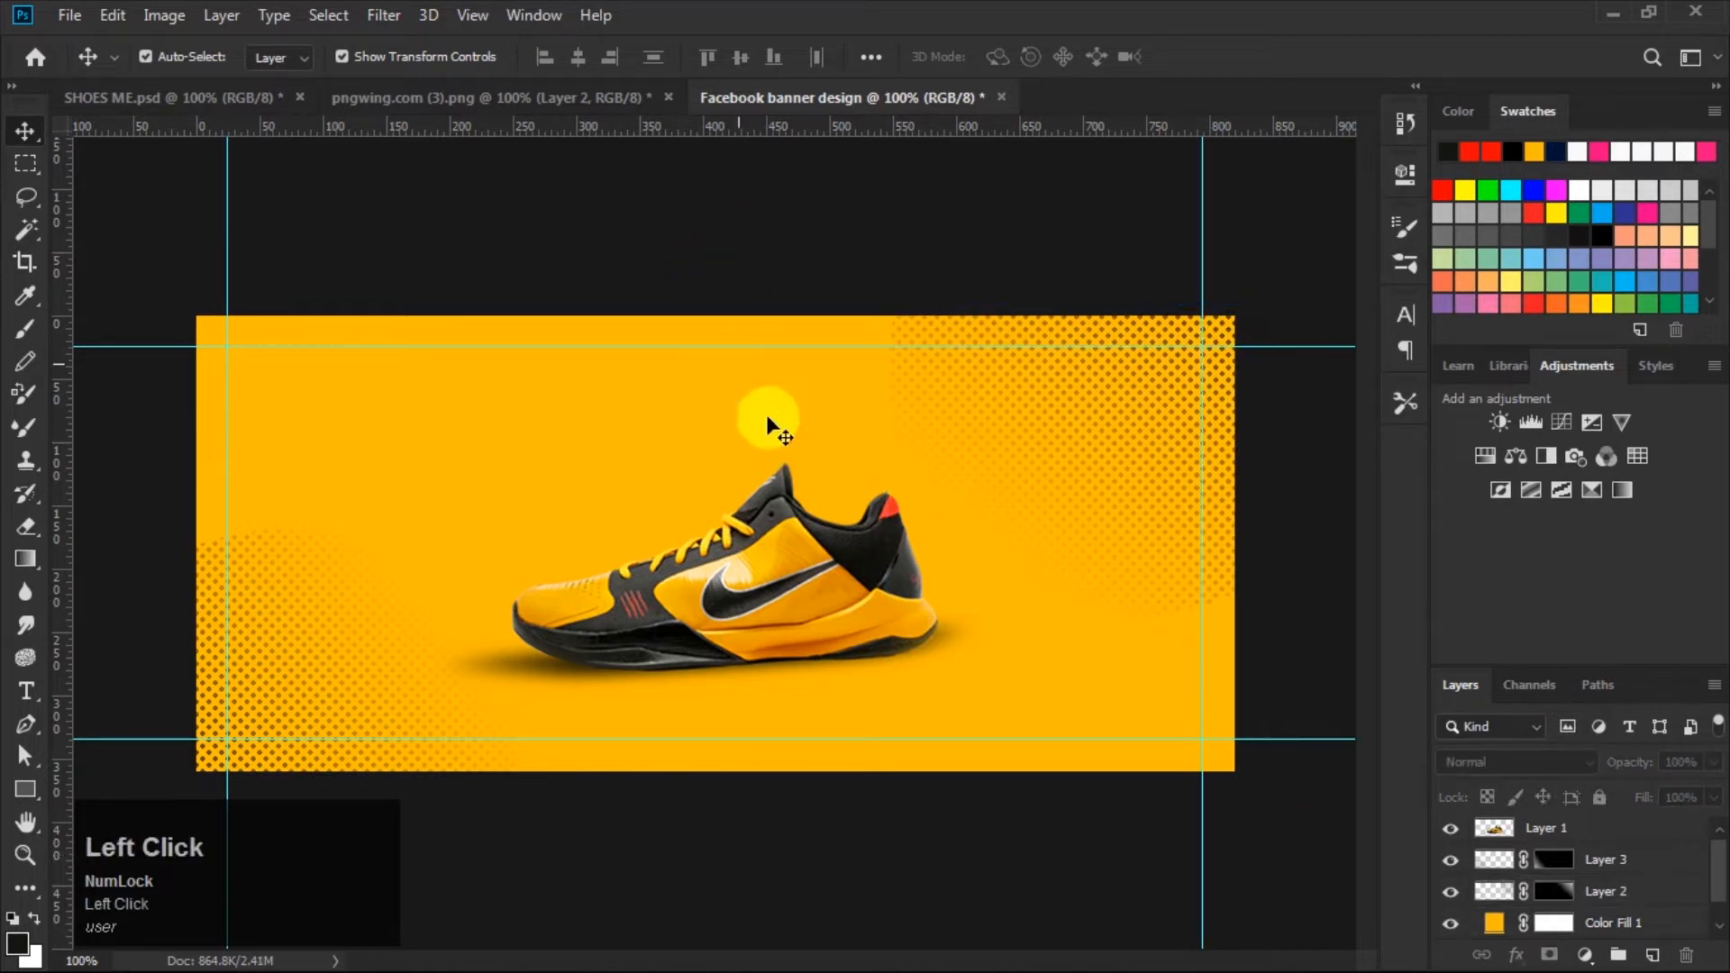
Select Layer 3 below the shoe and set the Ellipse tool to no fill with a red f80505 stroke.
click(777, 565)
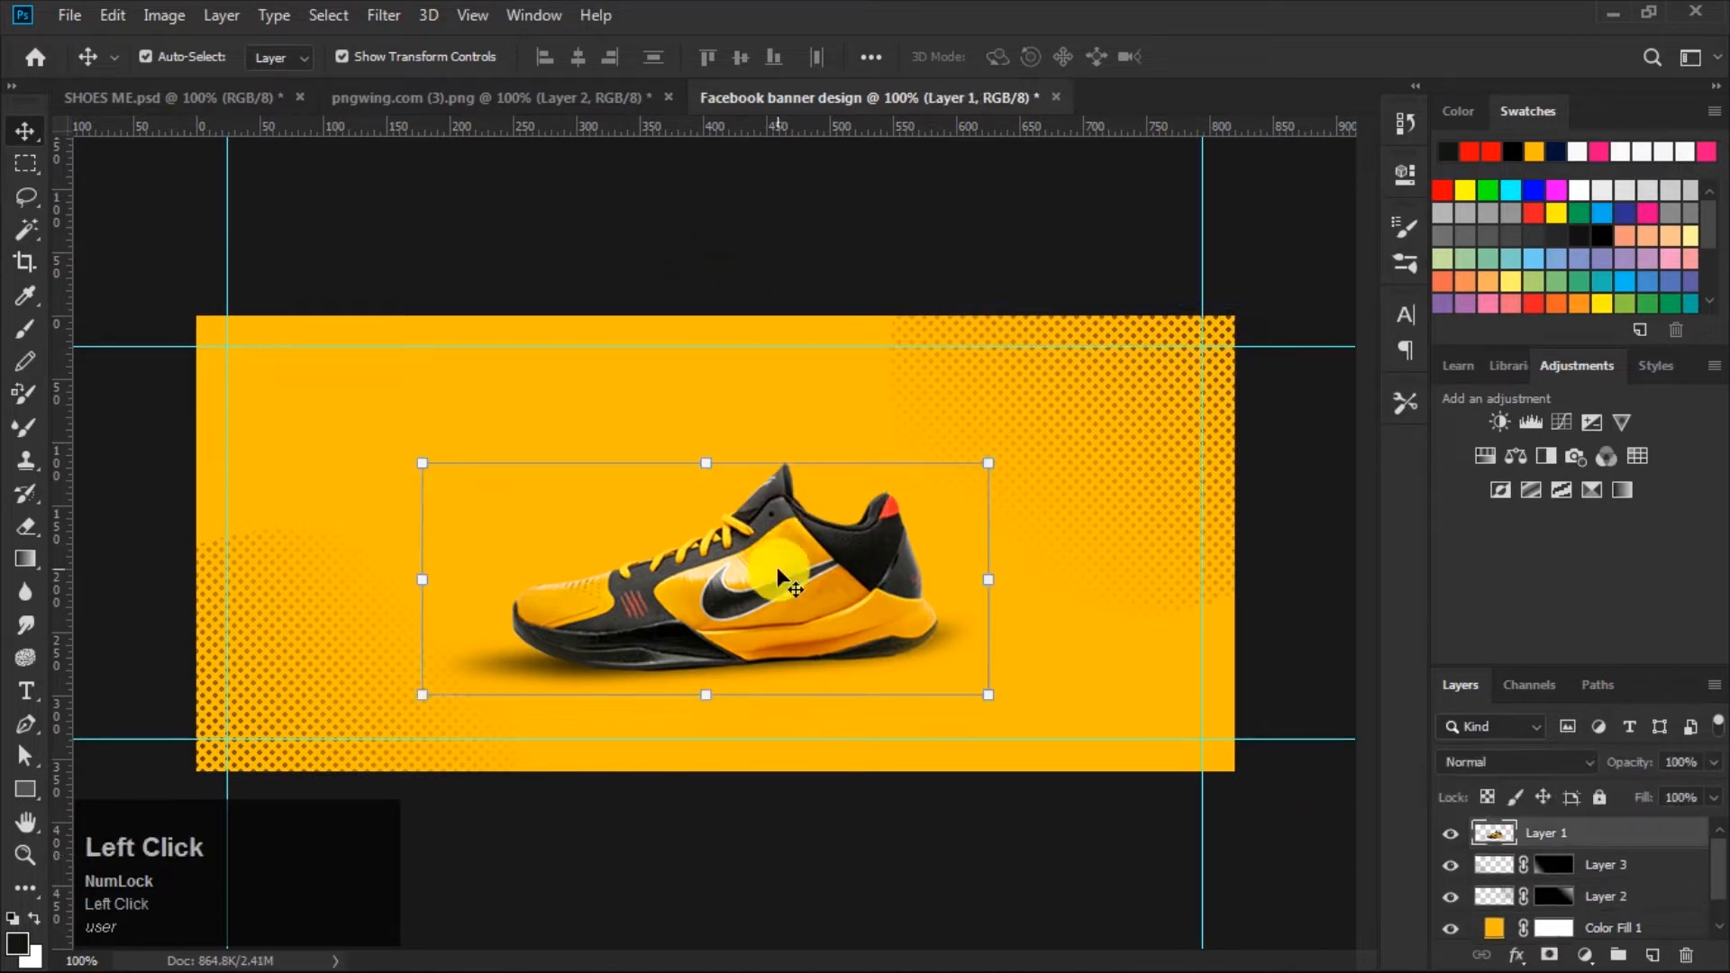
click(1499, 867)
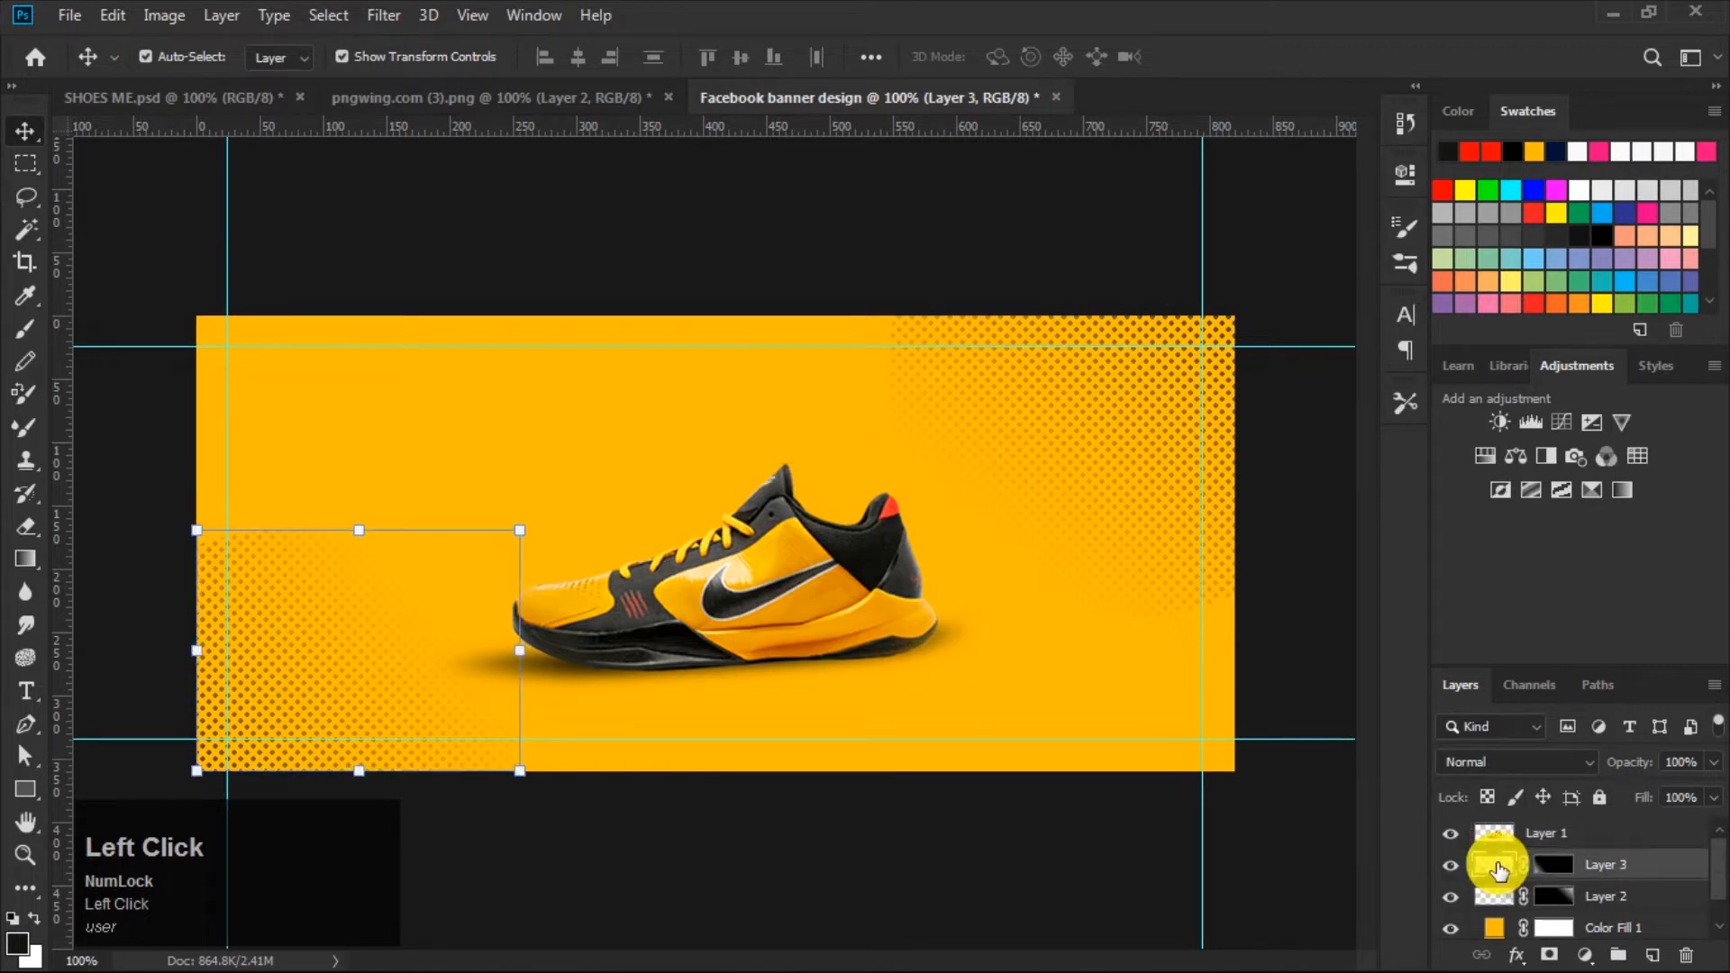
click(36, 791)
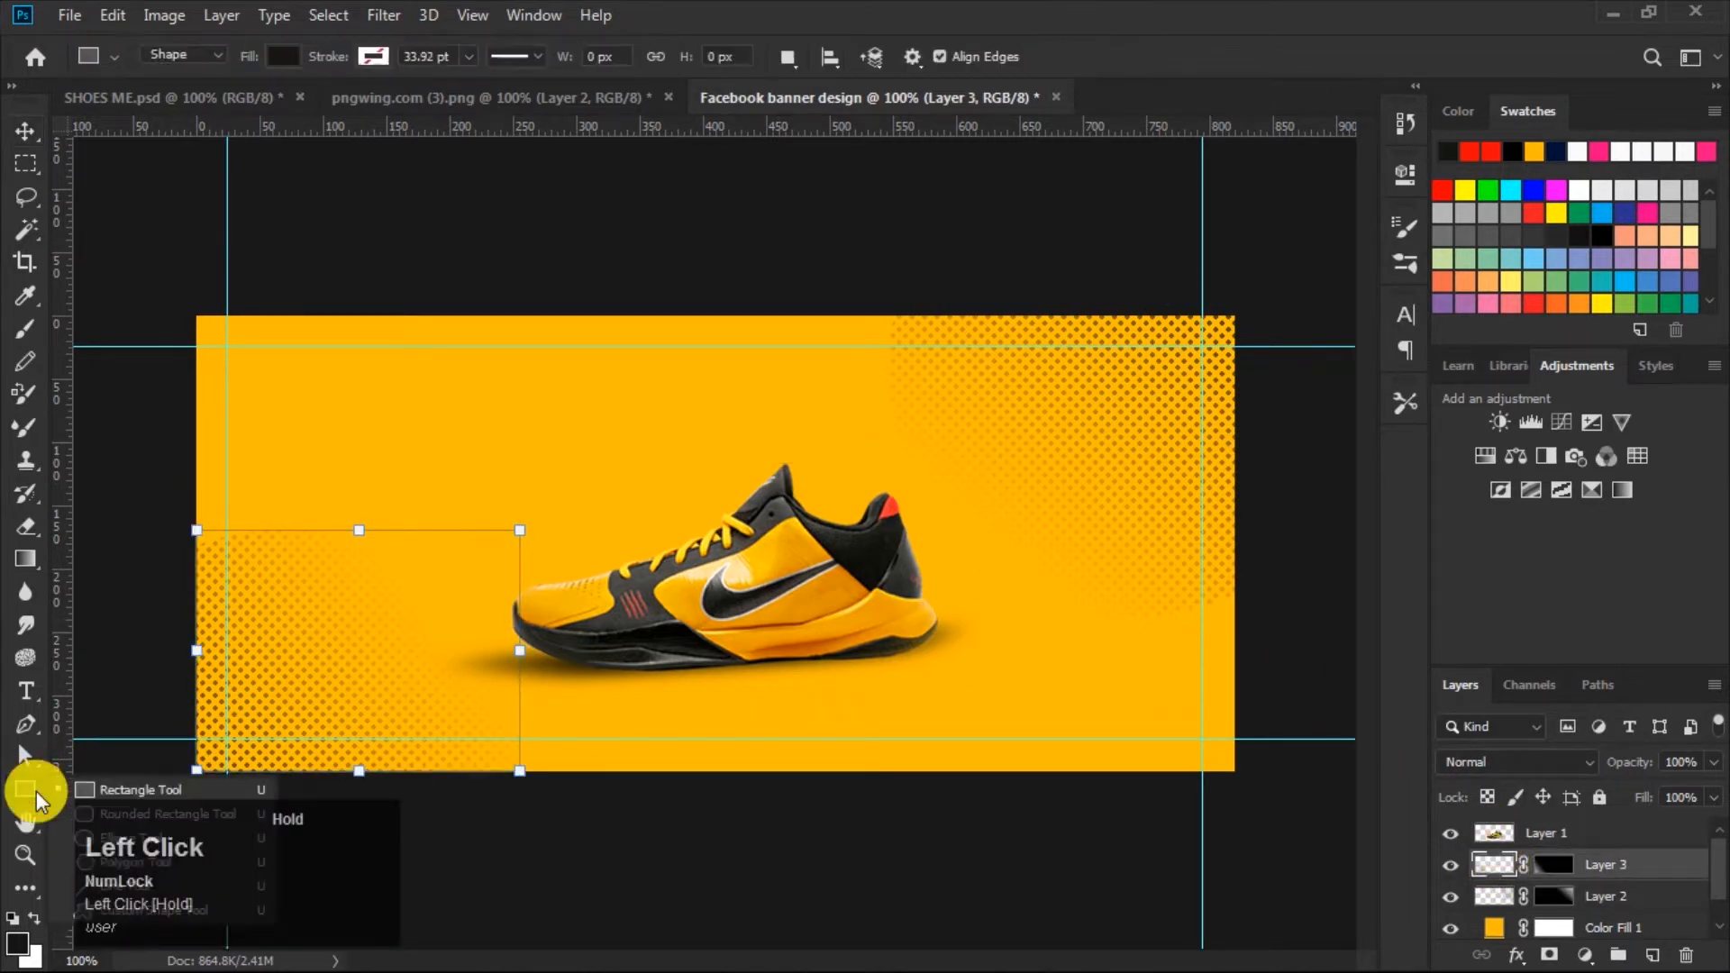
click(95, 836)
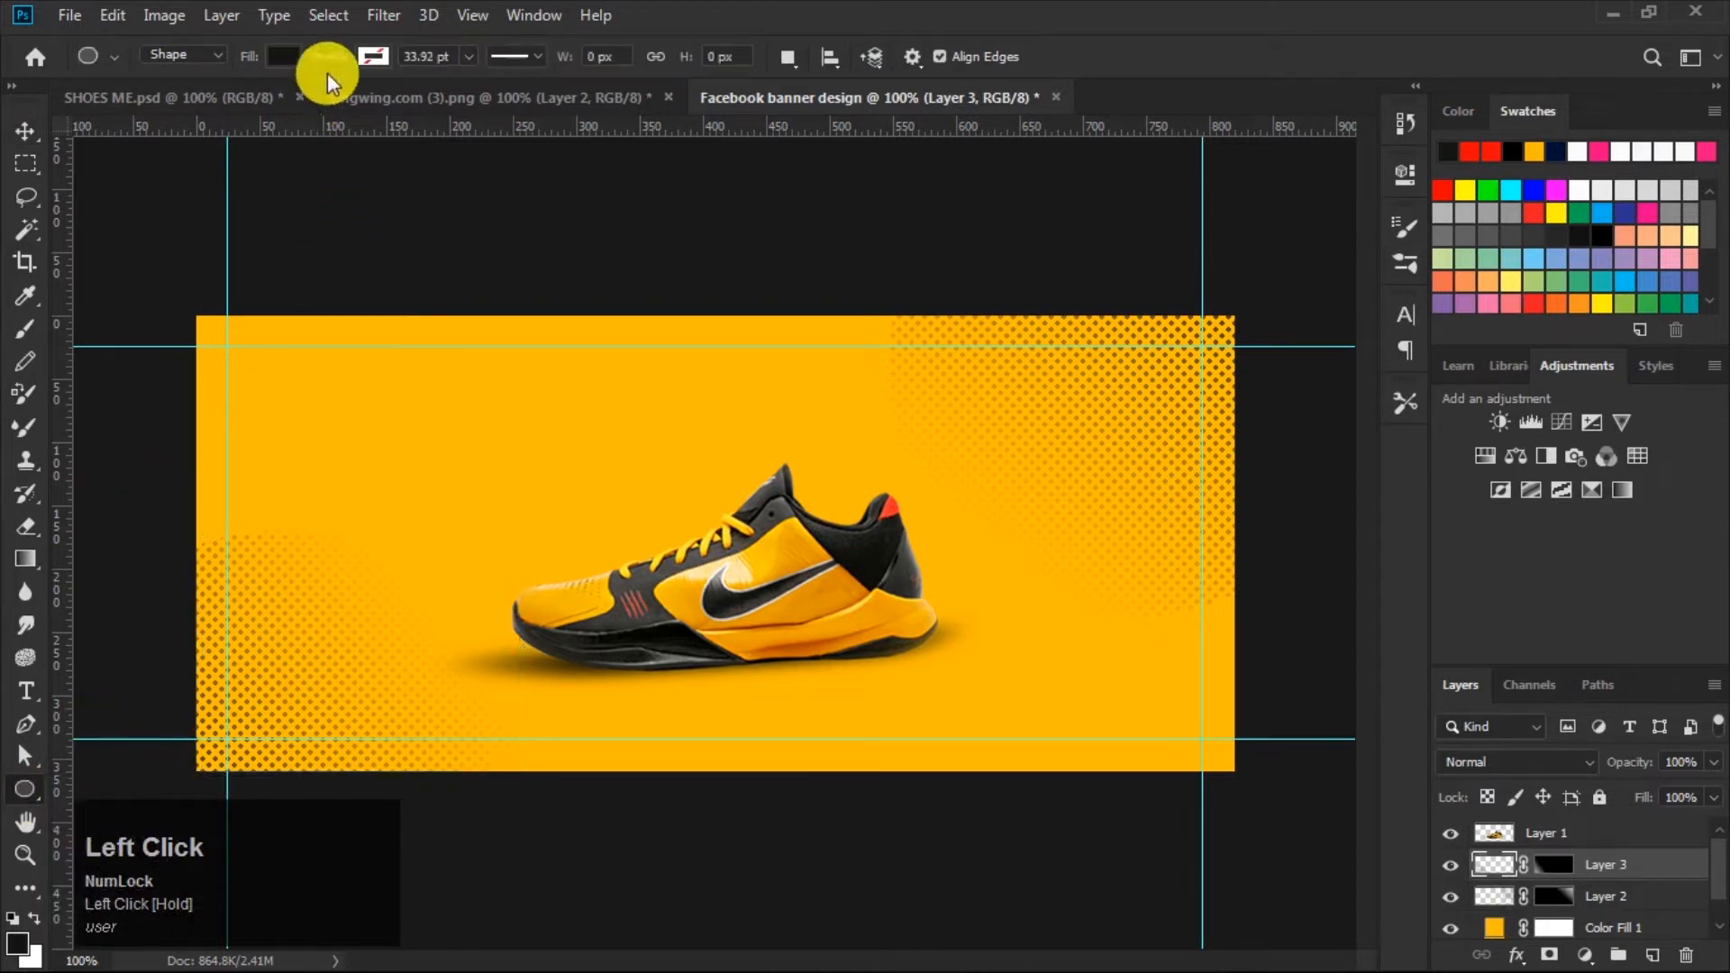
click(283, 56)
click(175, 105)
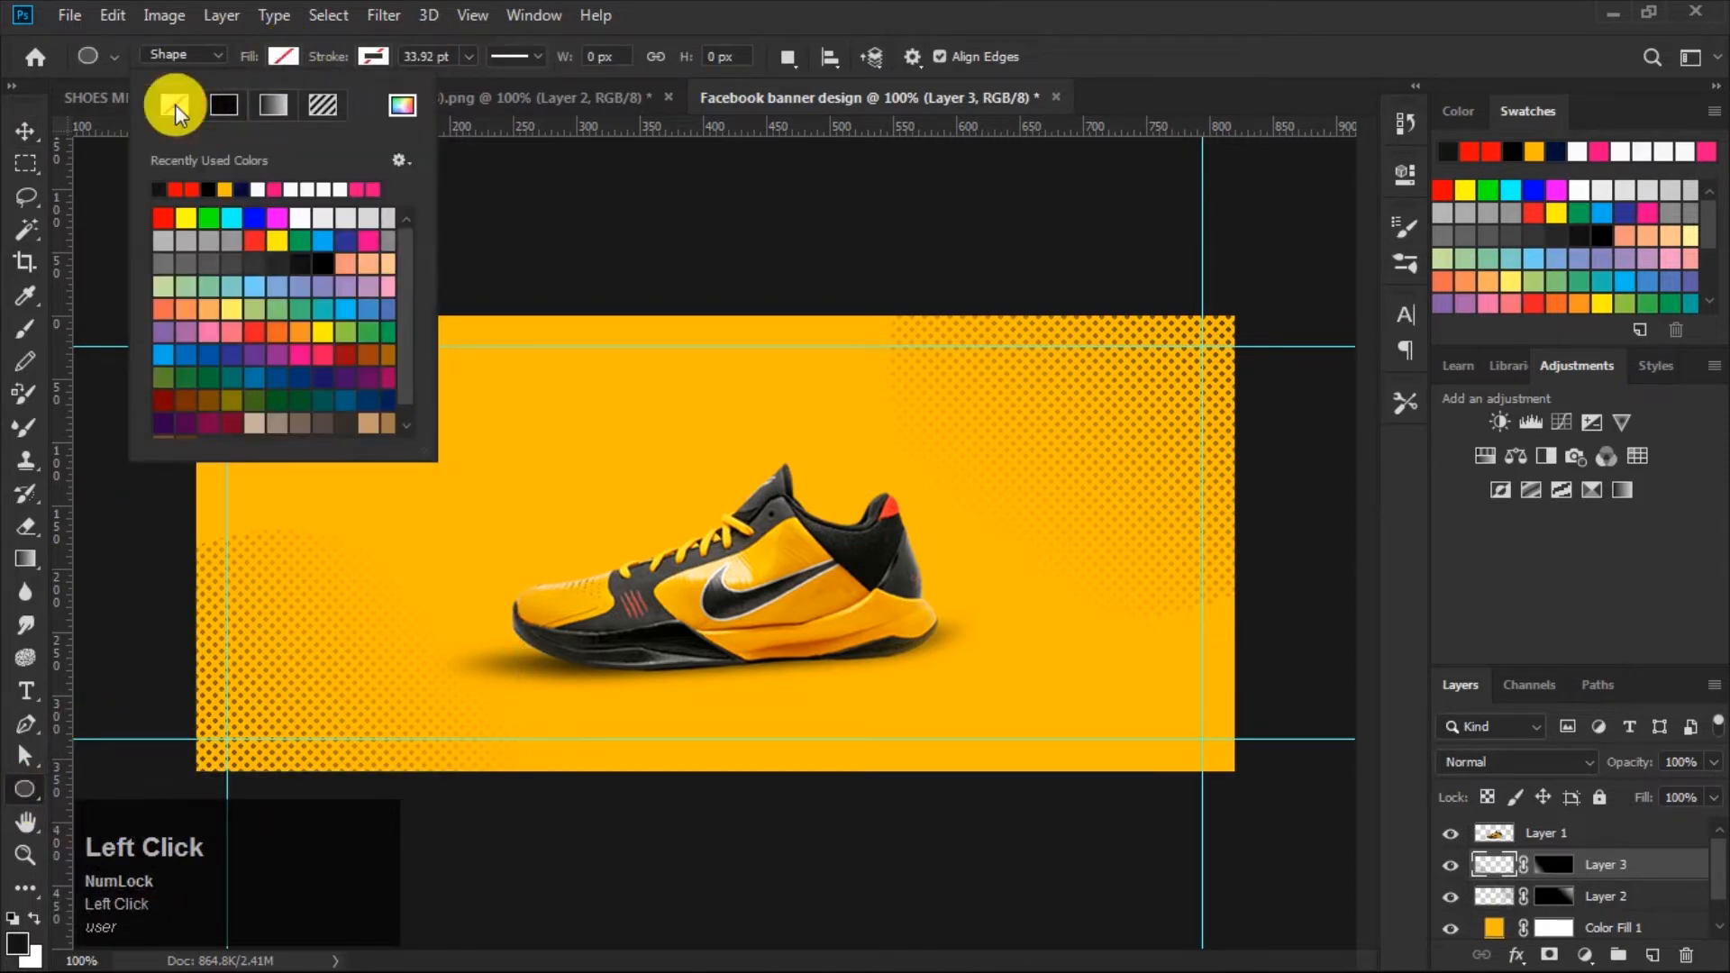
click(368, 57)
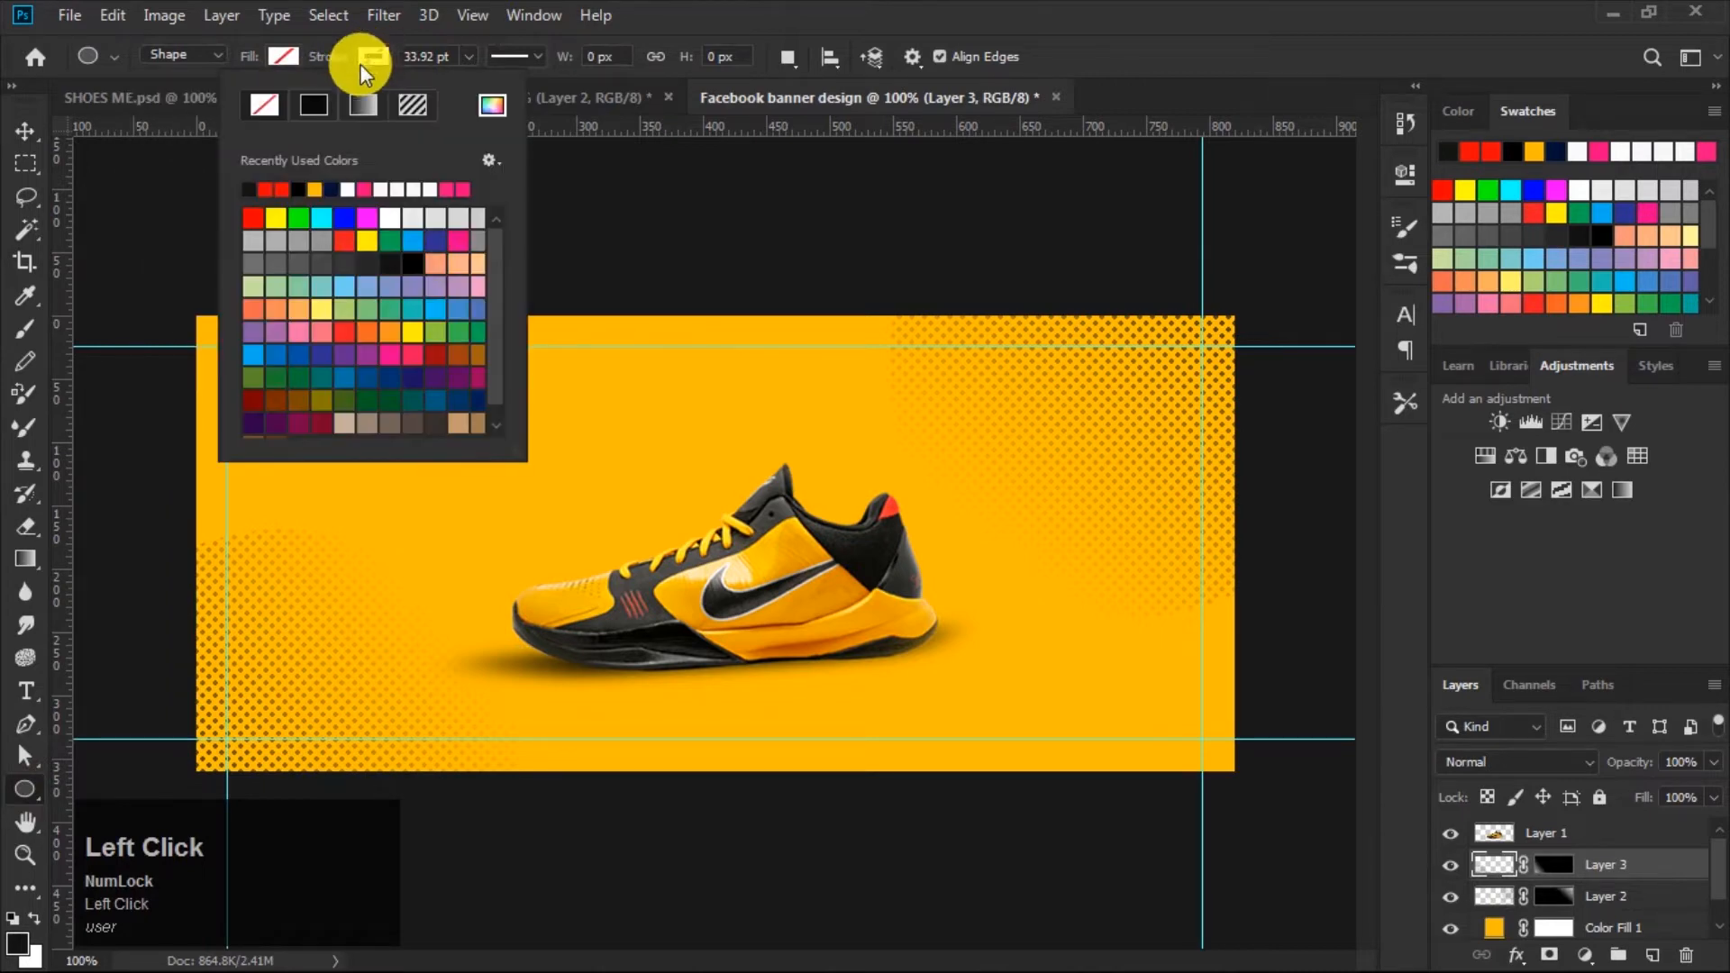
click(266, 190)
click(492, 104)
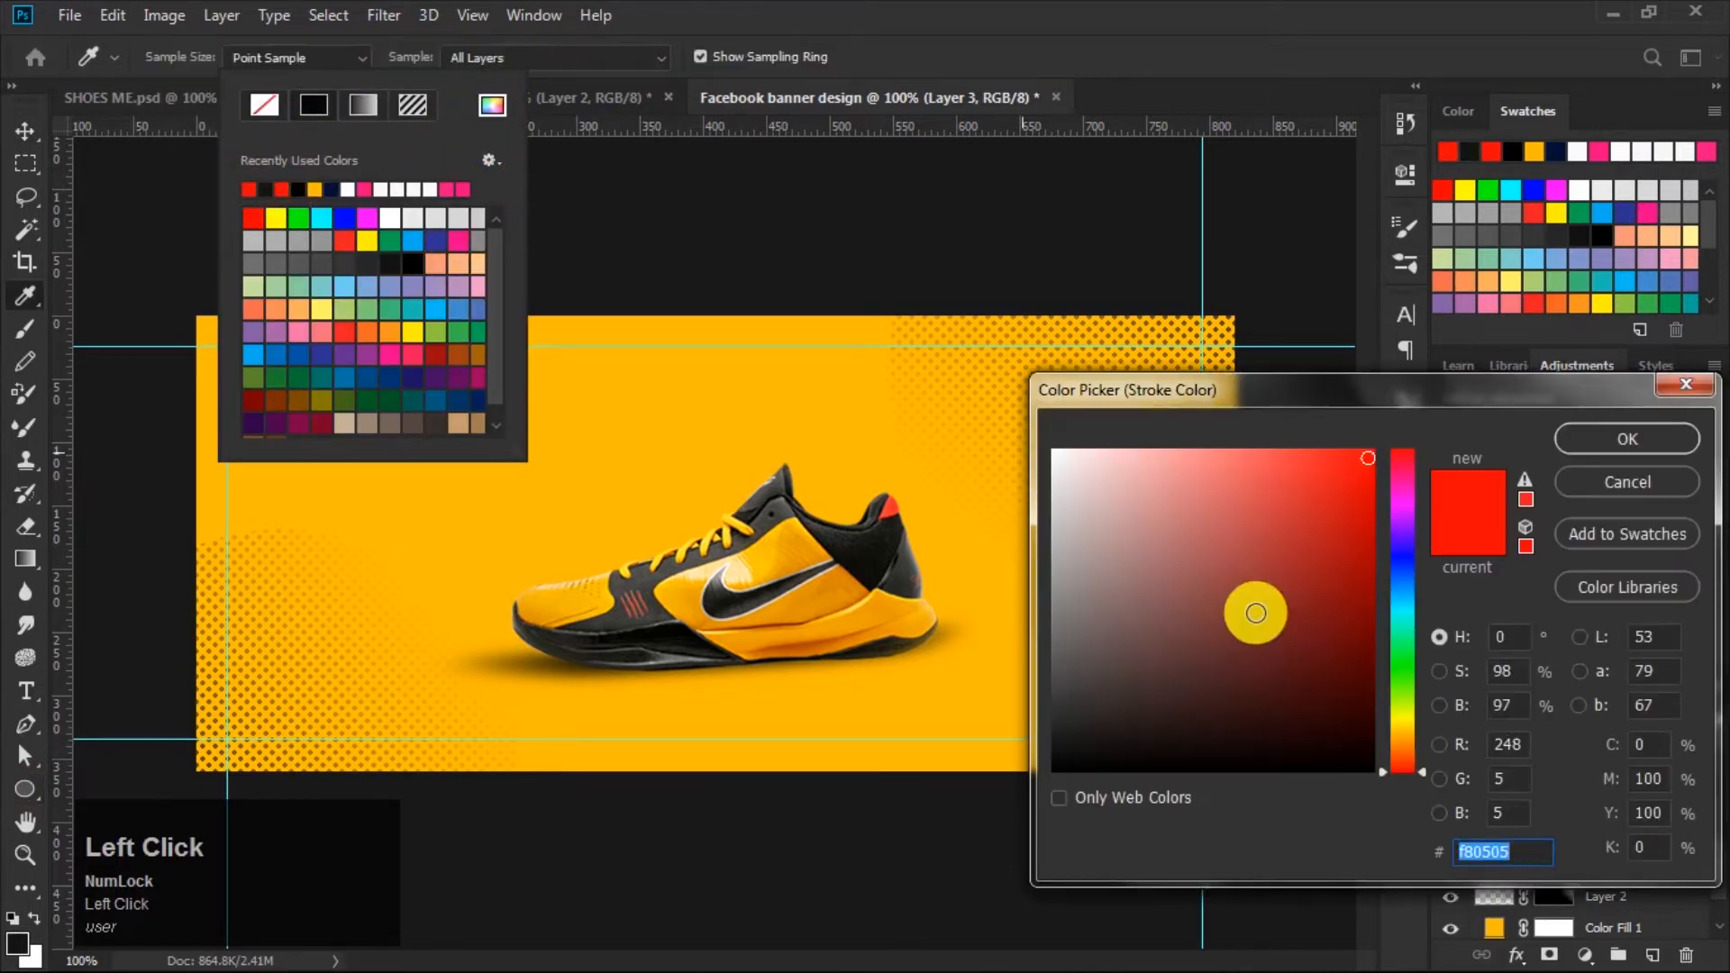
click(1529, 847)
click(1611, 439)
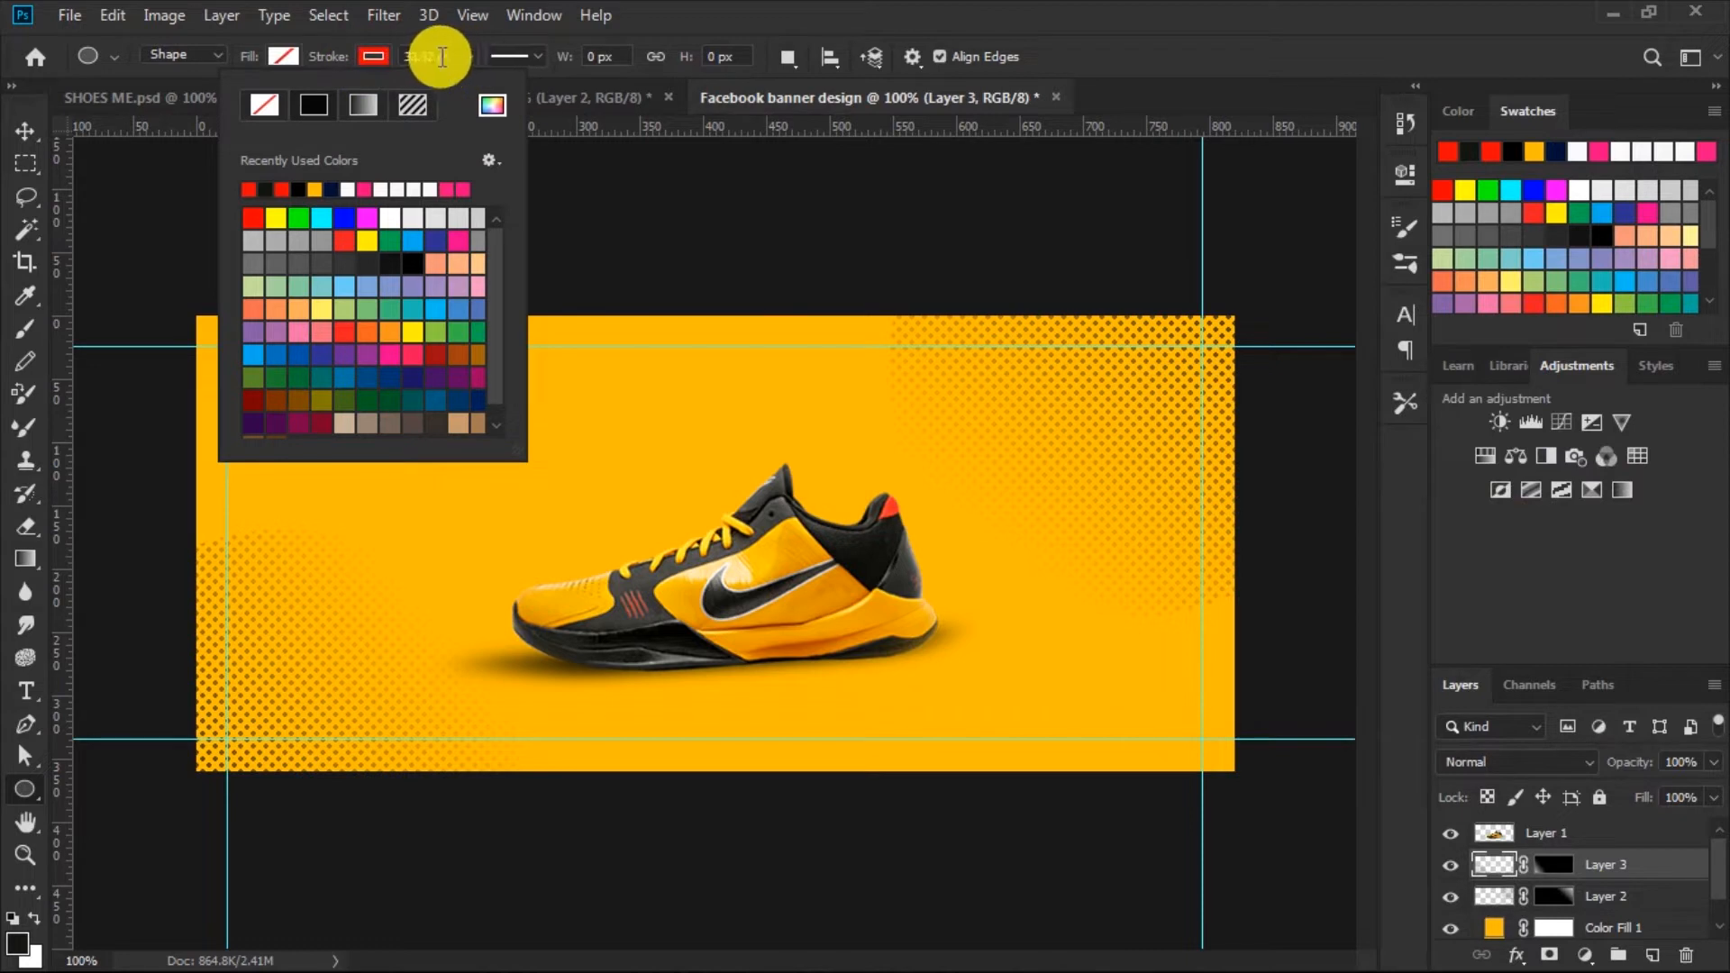
click(382, 59)
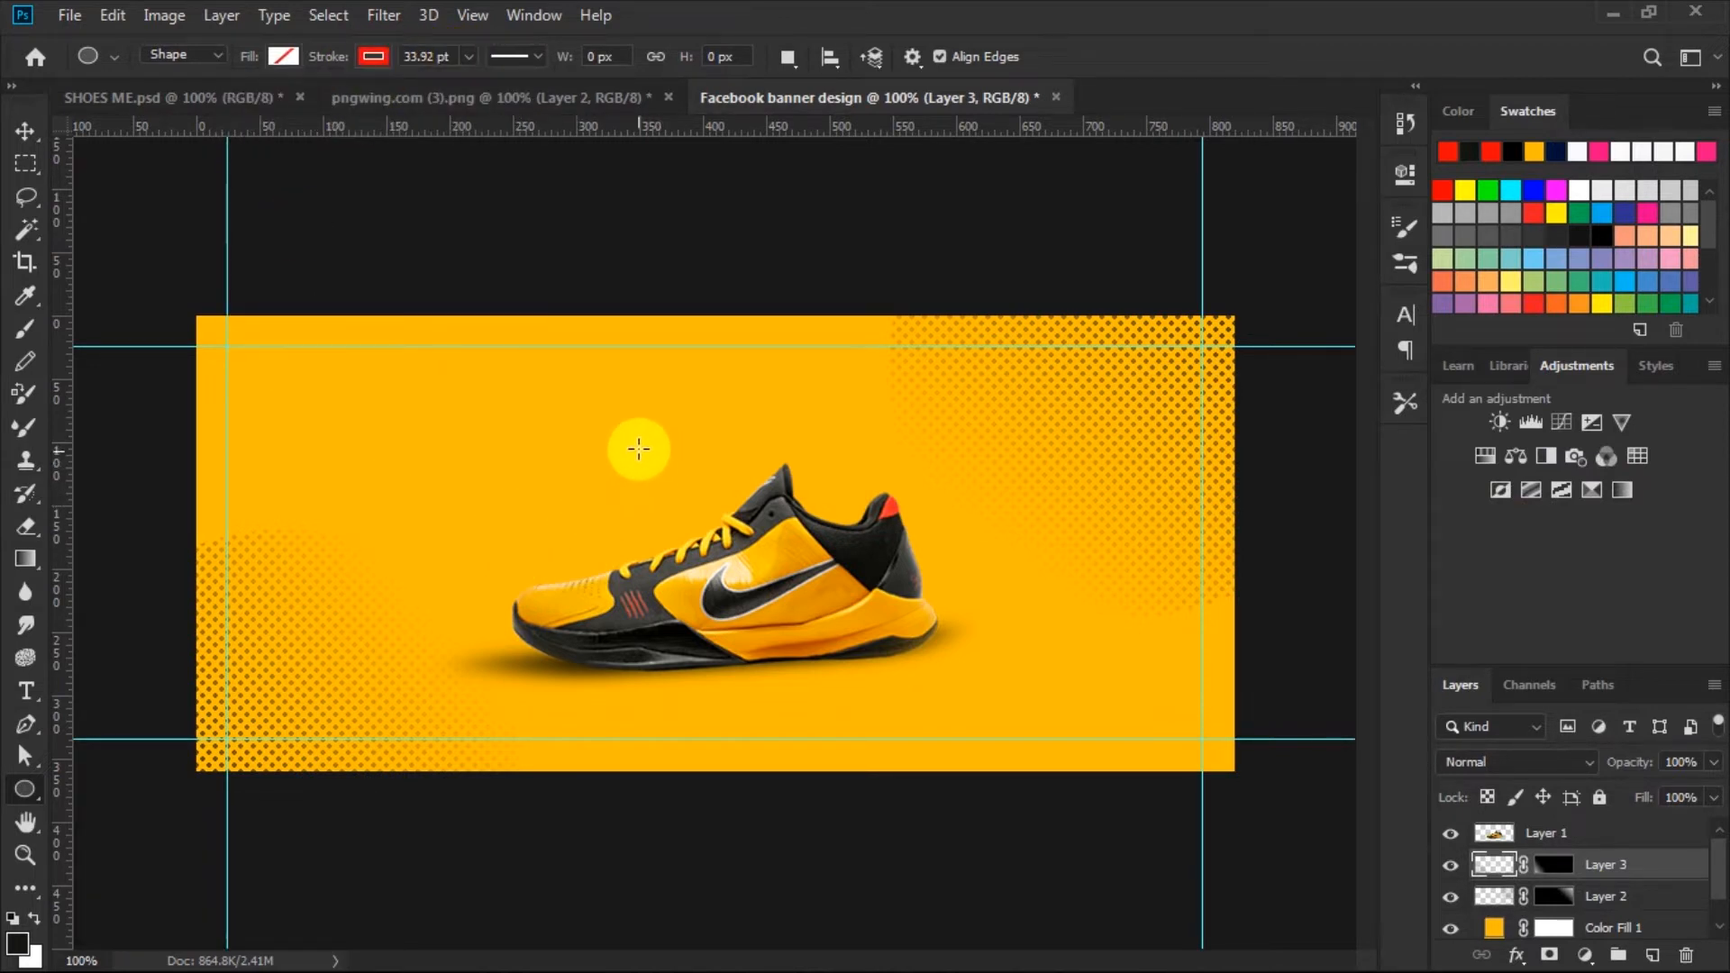
Draw a circle about 226 px in diameter behind the shoe and set its stroke width to about 27.51 pt.
key(shift)
mouse_move(620, 421)
mouse_down()
mouse_move(753, 618)
mouse_move(850, 657)
mouse_move(915, 751)
mouse_move(904, 735)
mouse_up()
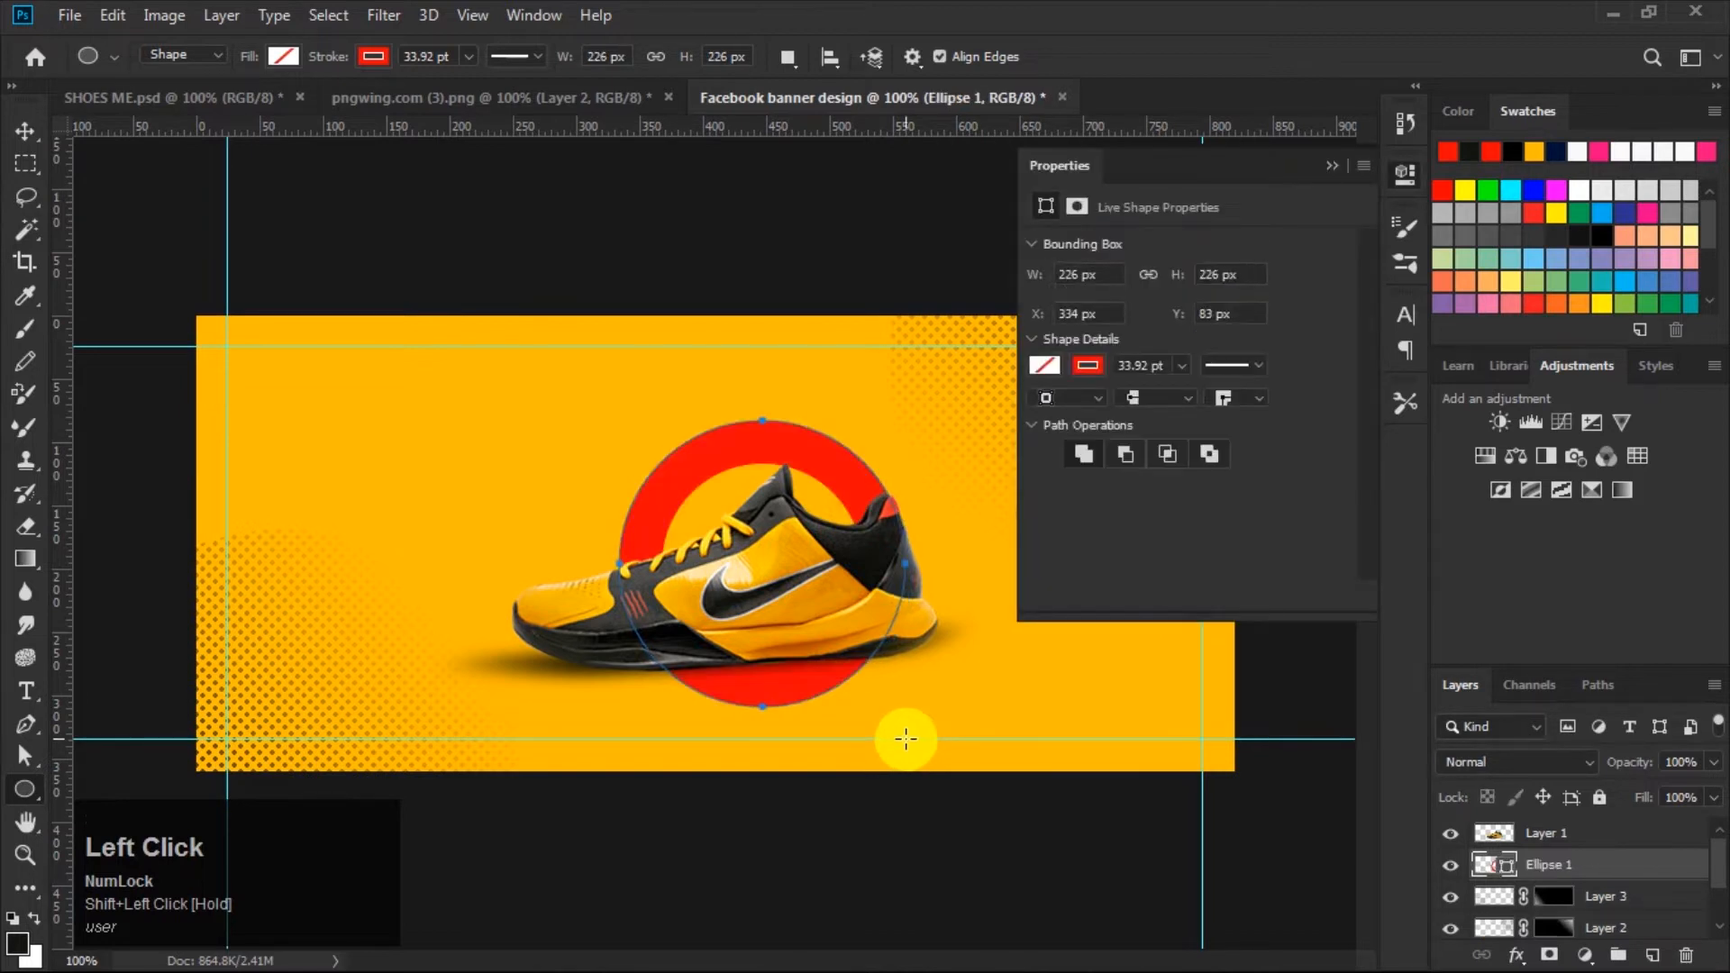
click(1179, 364)
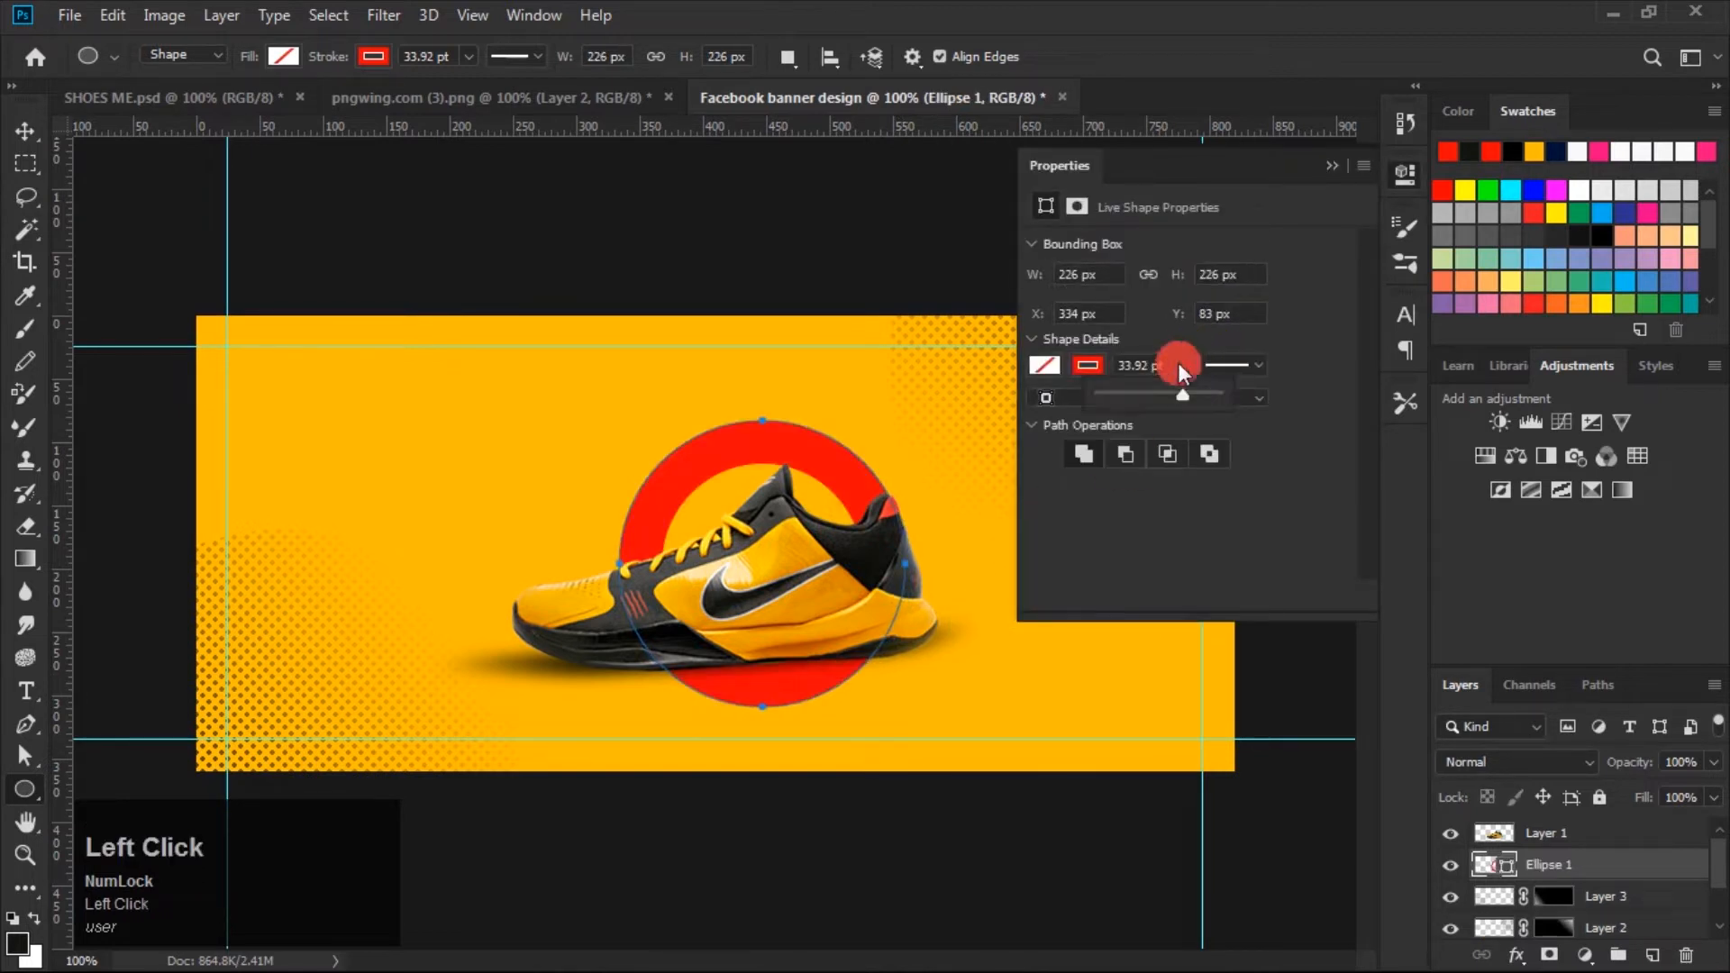
drag(1182, 397, 1170, 396)
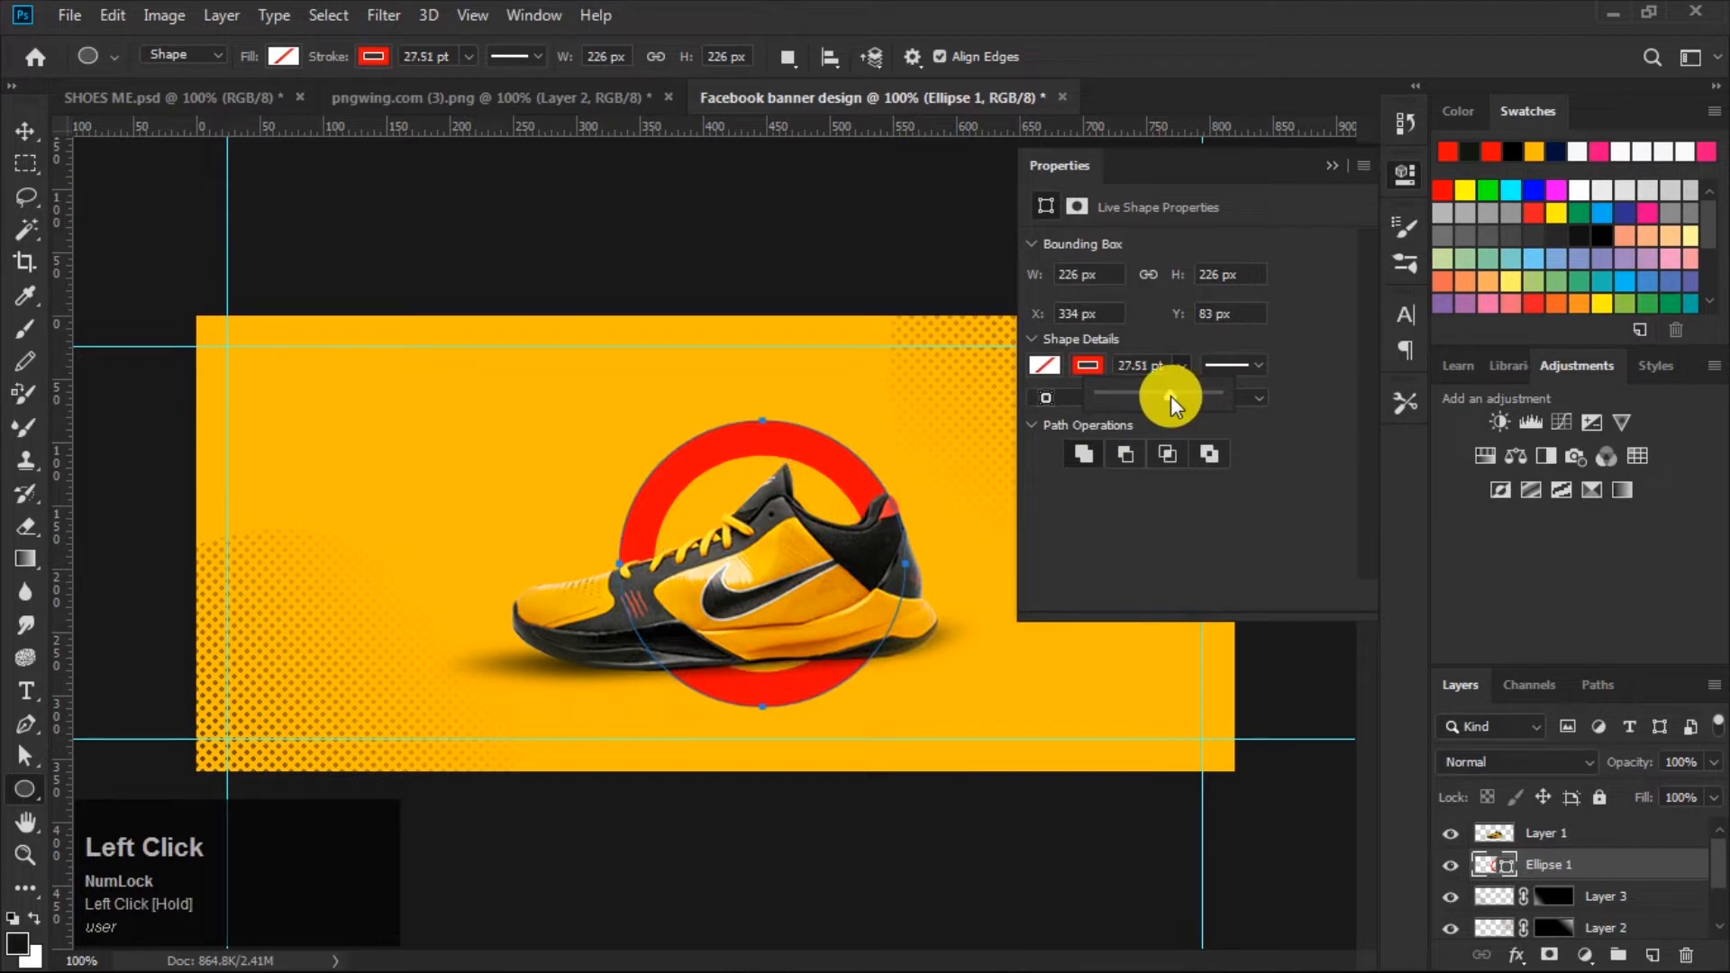
click(1331, 166)
Move the red ring slightly up behind the shoe, and shift ring and shoe together about 9 px left and 25 px down.
click(25, 131)
drag(858, 477, 846, 460)
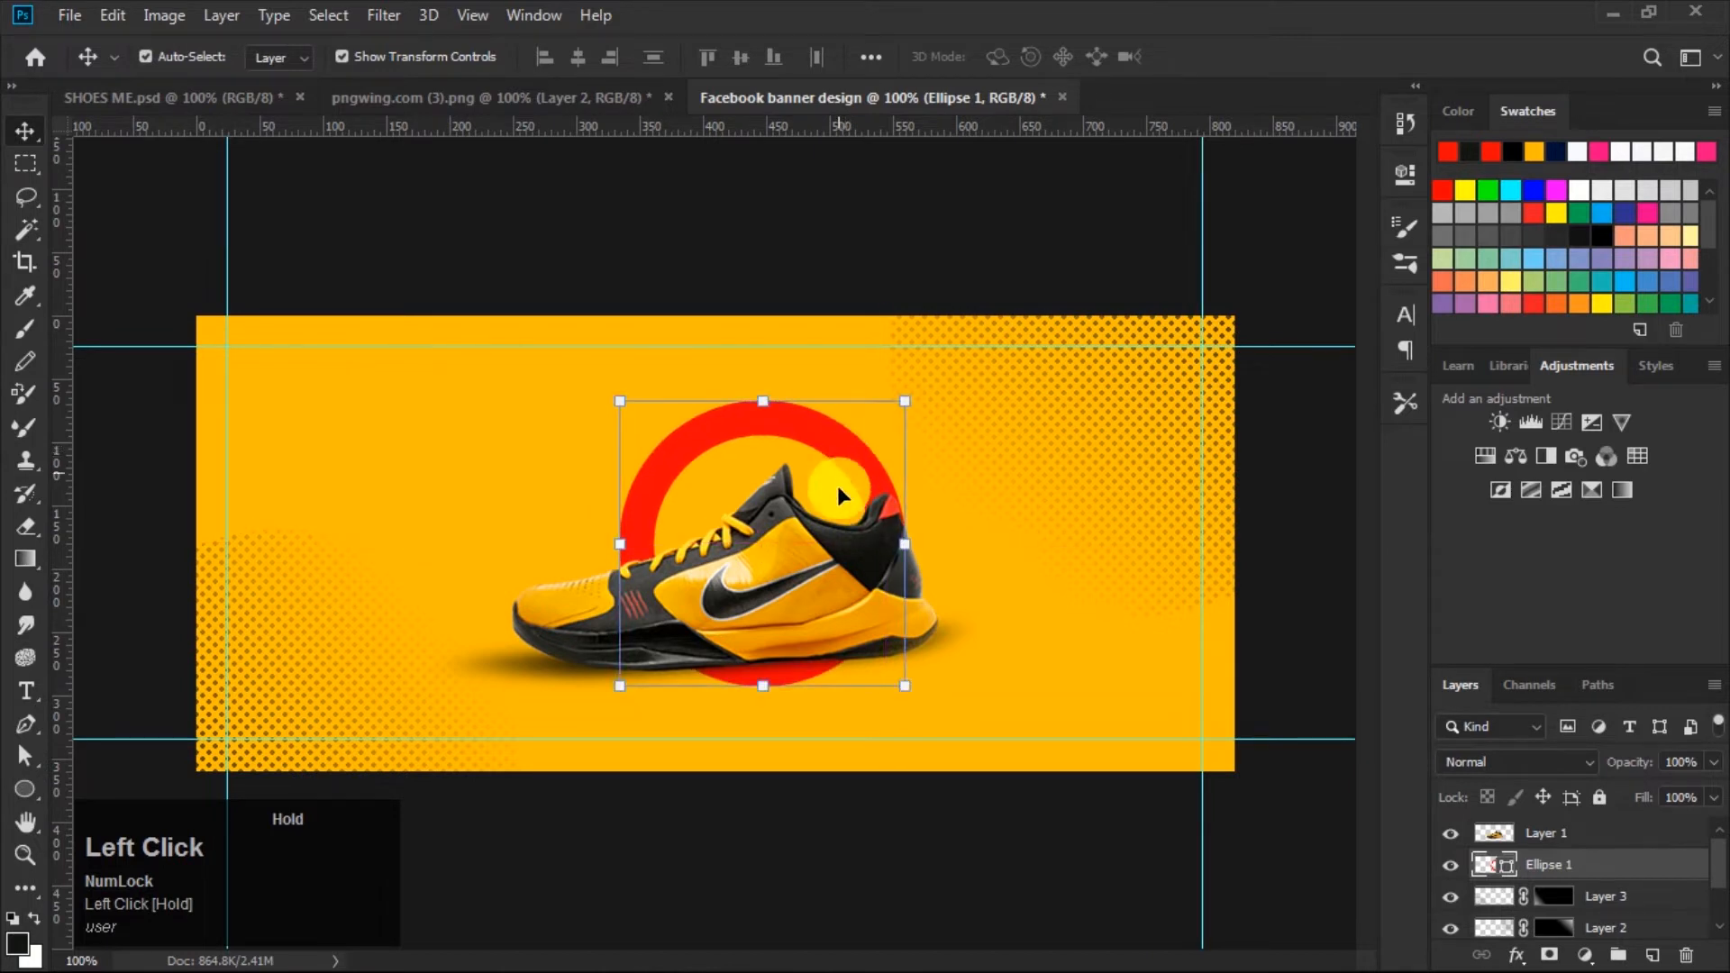
shift+click(1546, 836)
drag(840, 449, 830, 478)
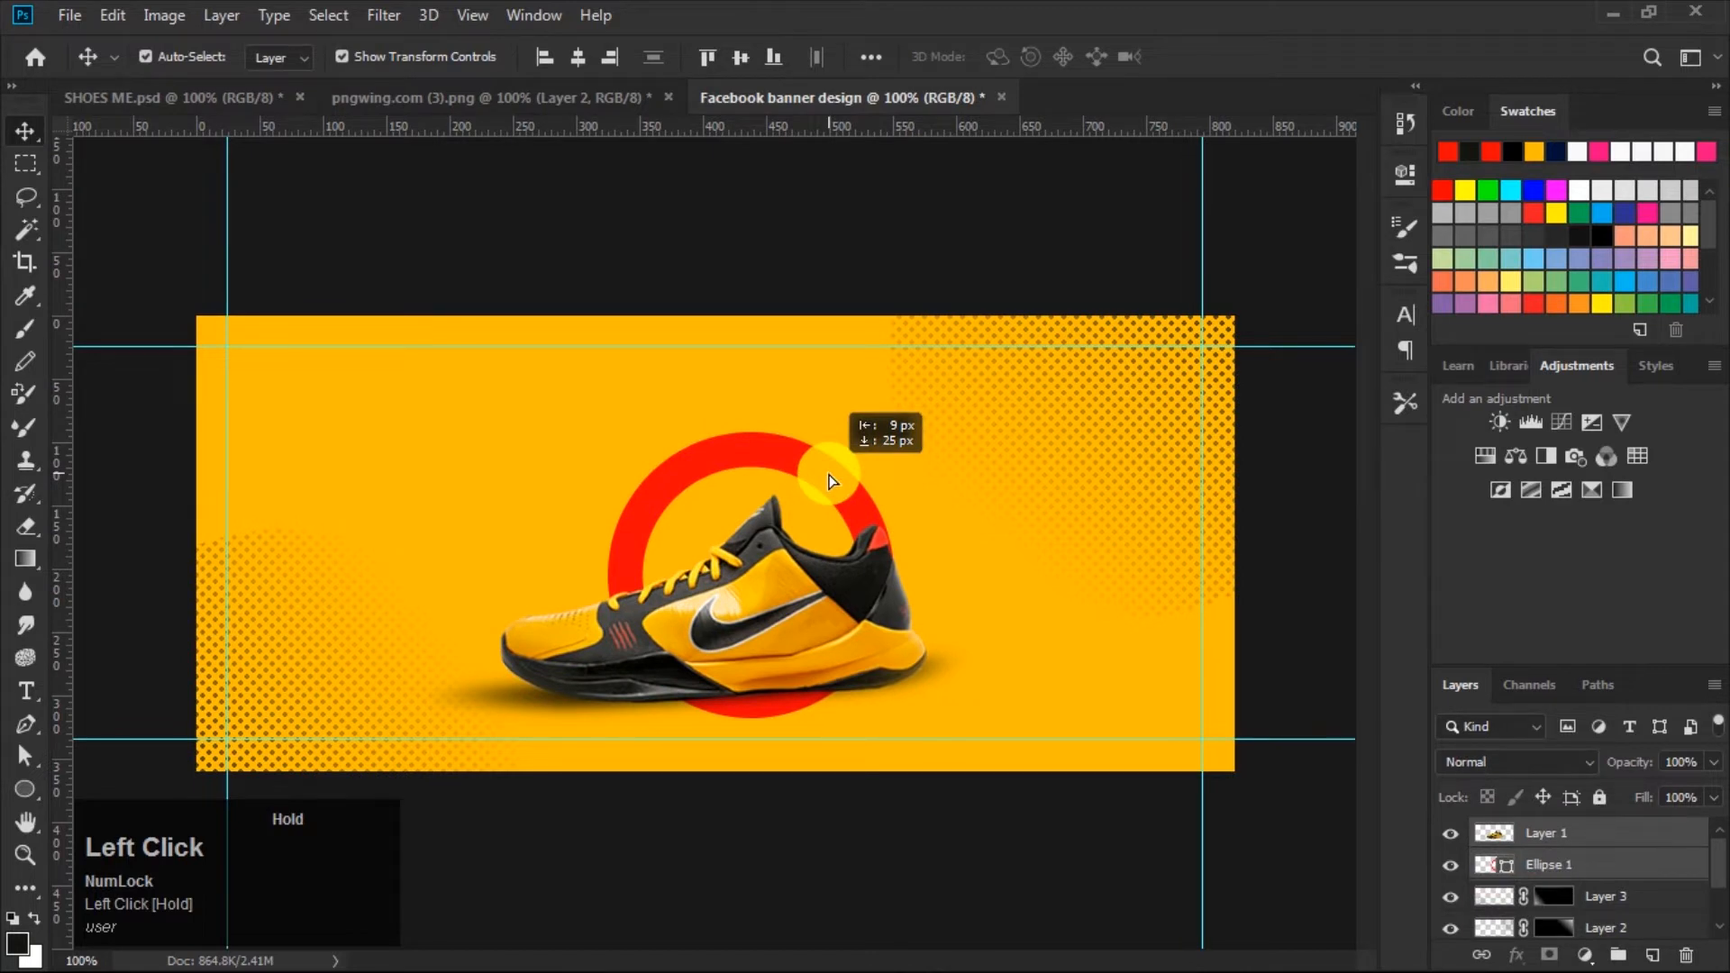
drag(829, 480, 829, 481)
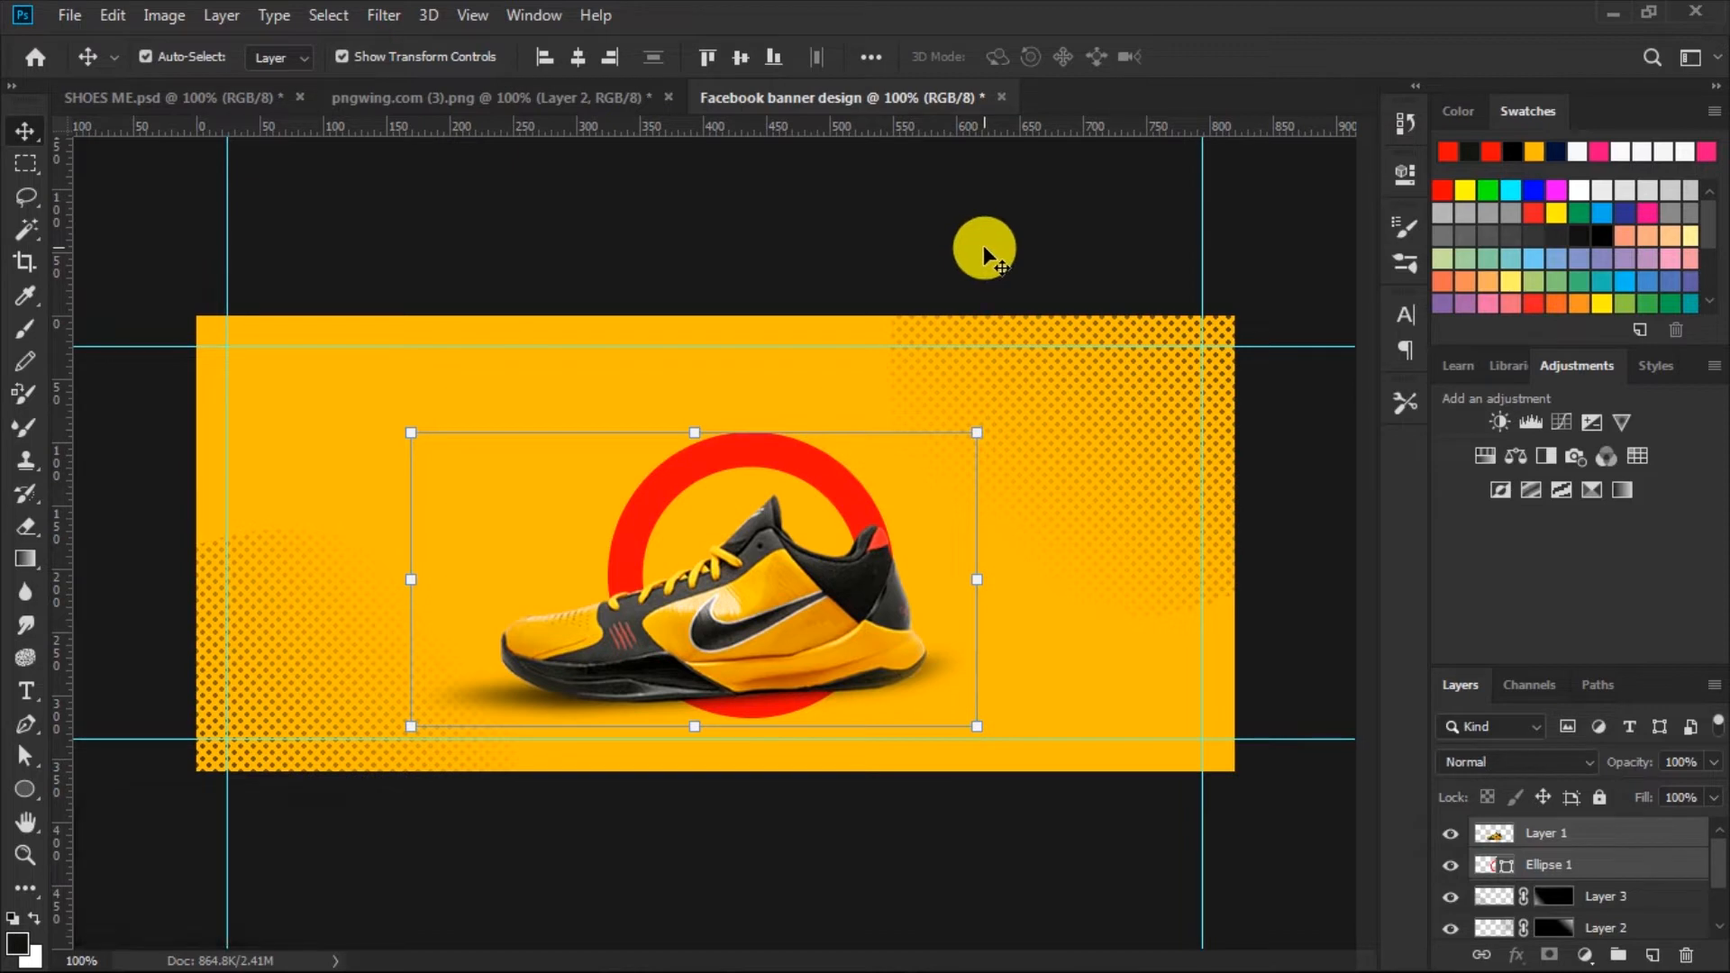
click(982, 245)
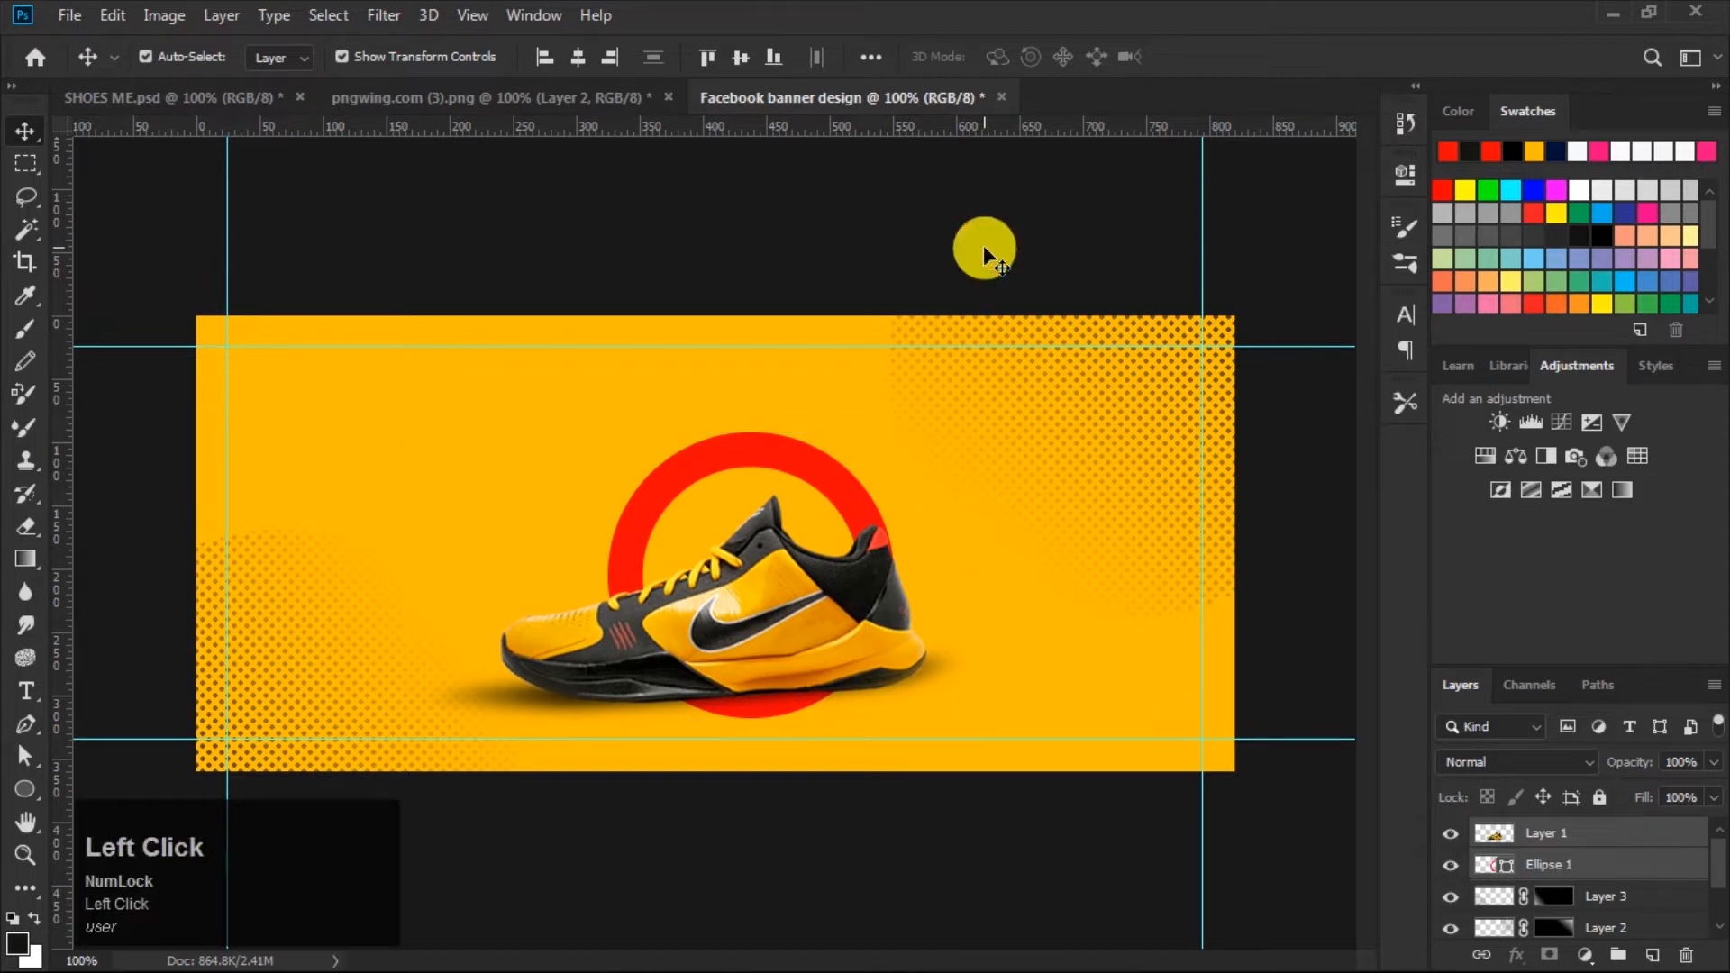
Add a new layer directly above the red ring and below the shoe.
click(755, 444)
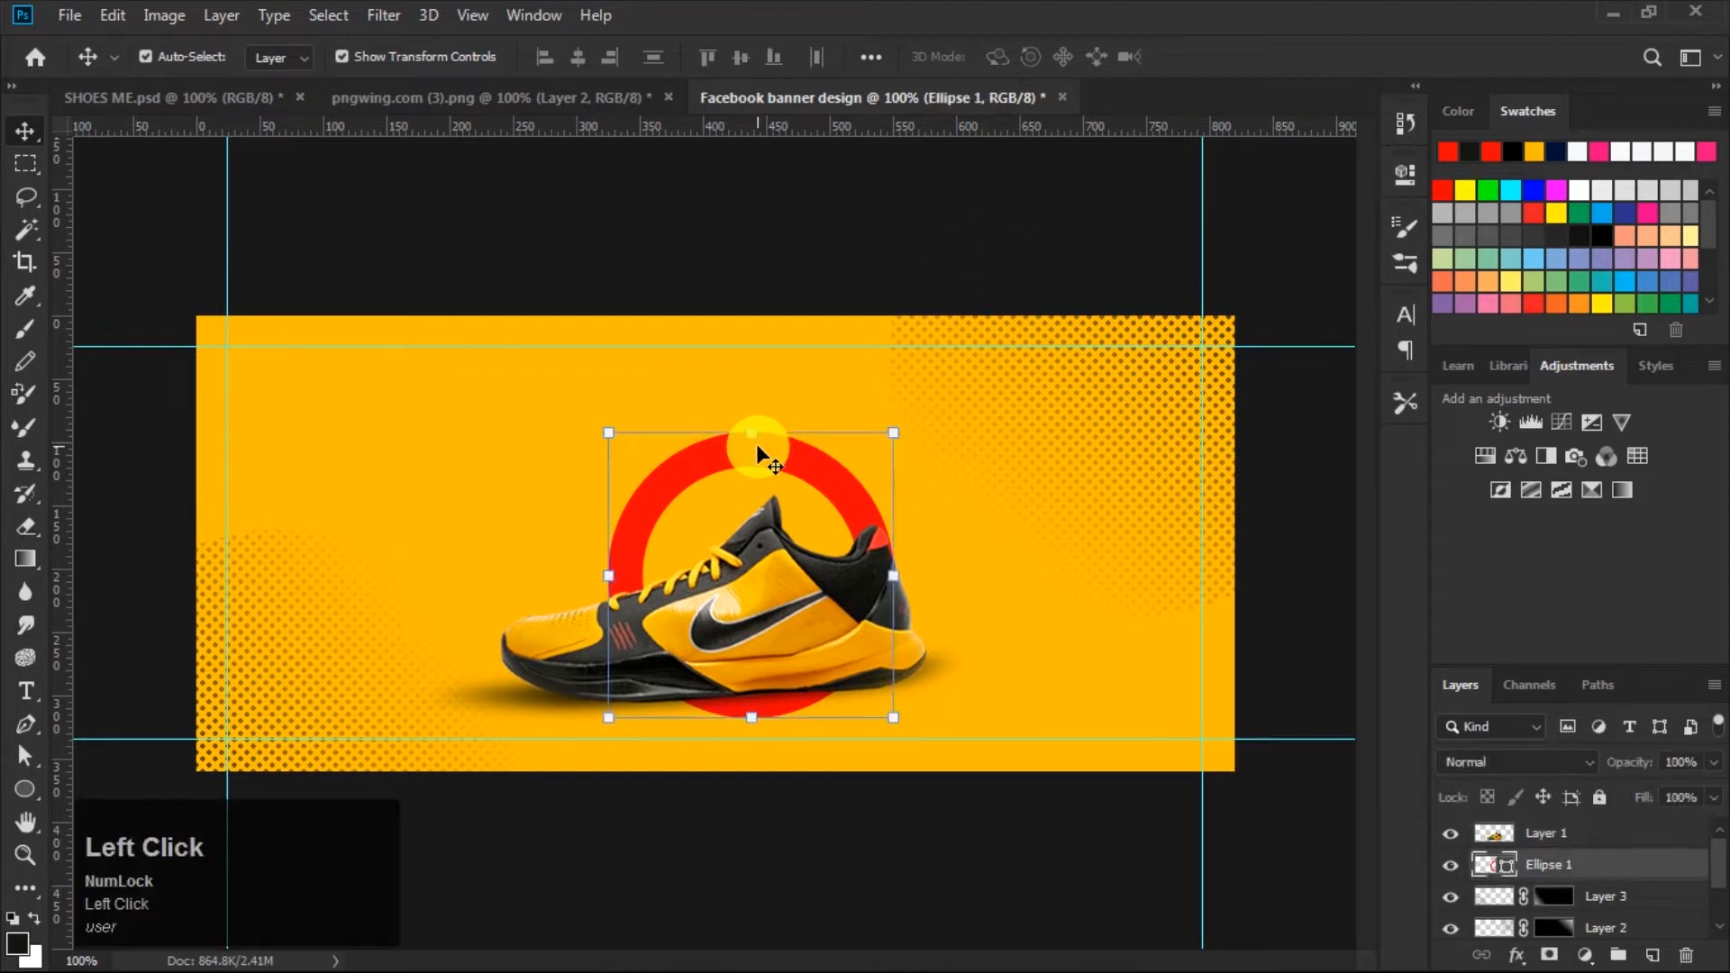
click(1654, 957)
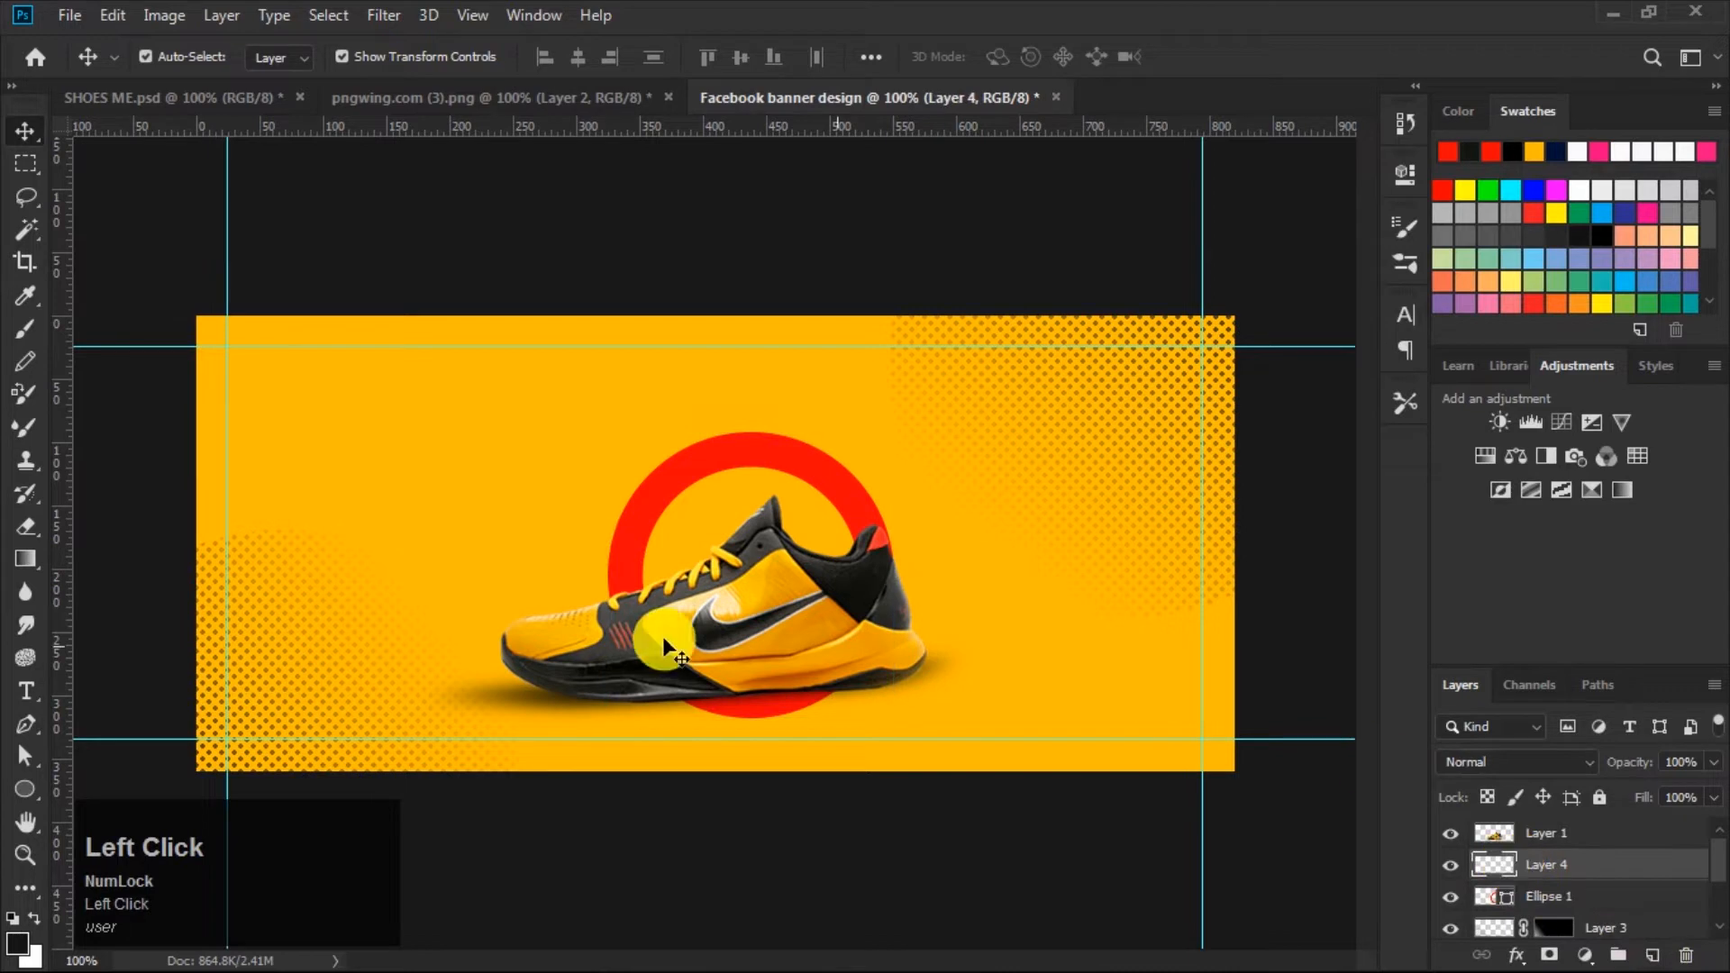
Paint two halftone circles on Layer 4 with the Brush, 100 px at the ring's upper left and 90 px behind the shoe's heel.
click(27, 331)
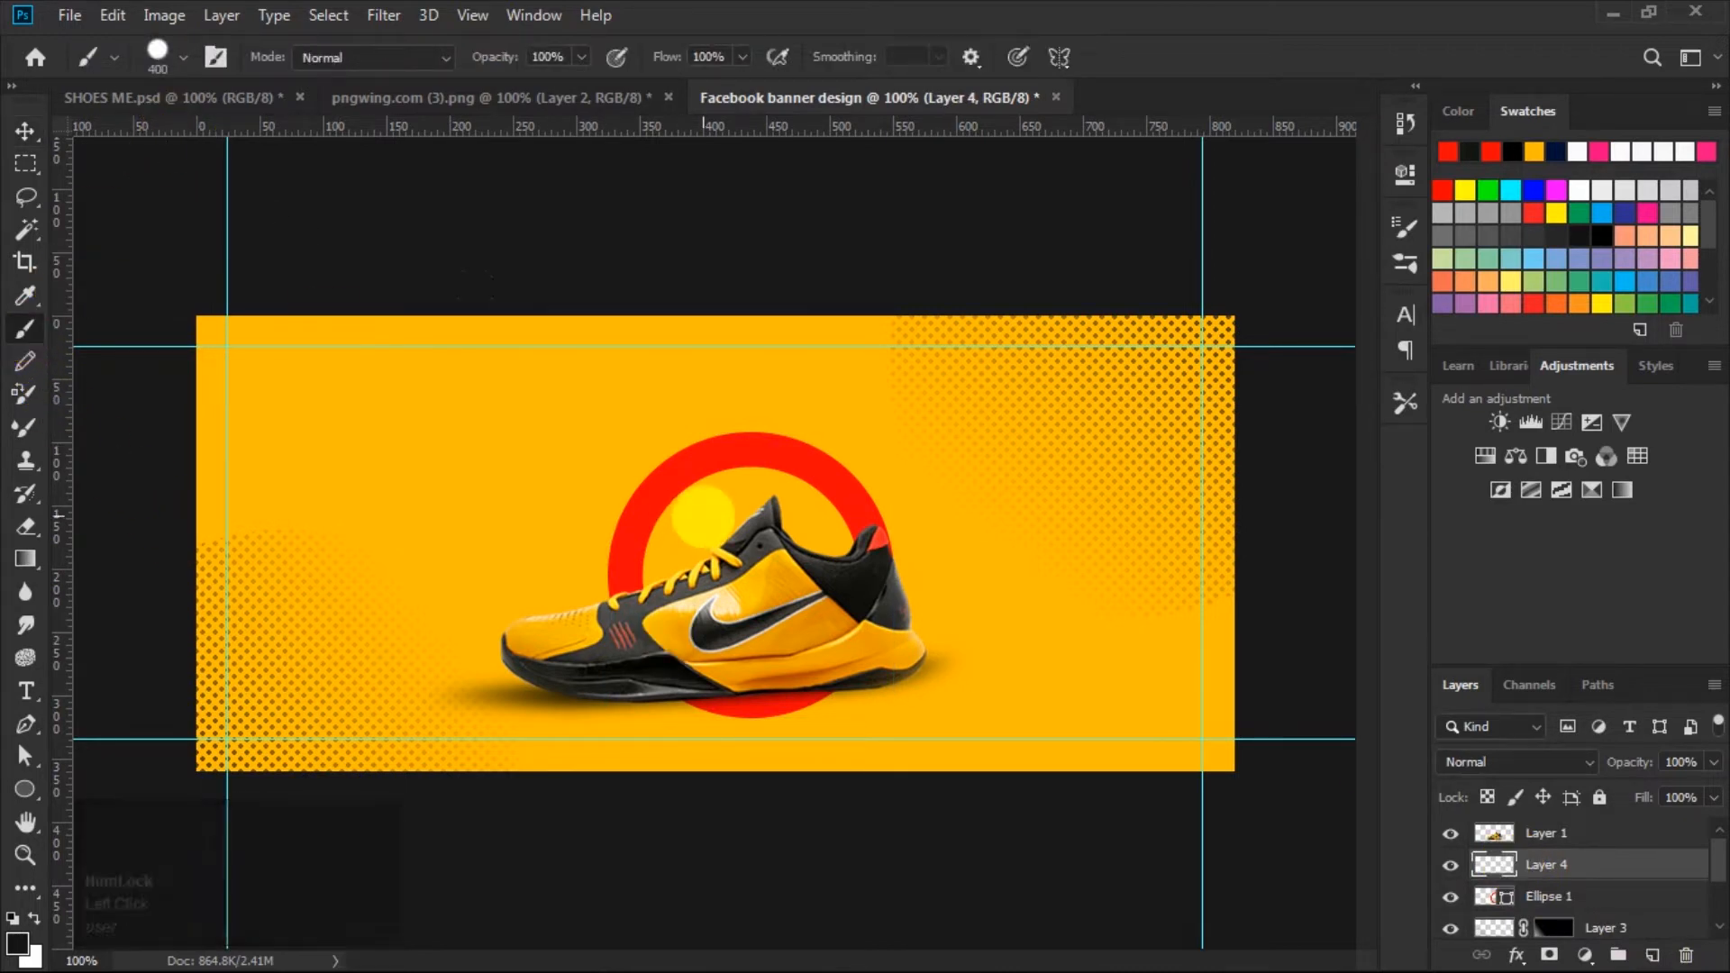
key(bracketleft)
key(bracketleft)
key(bracketleft)
key(bracketleft)
key(bracketleft)
key(bracketleft)
key(bracketleft)
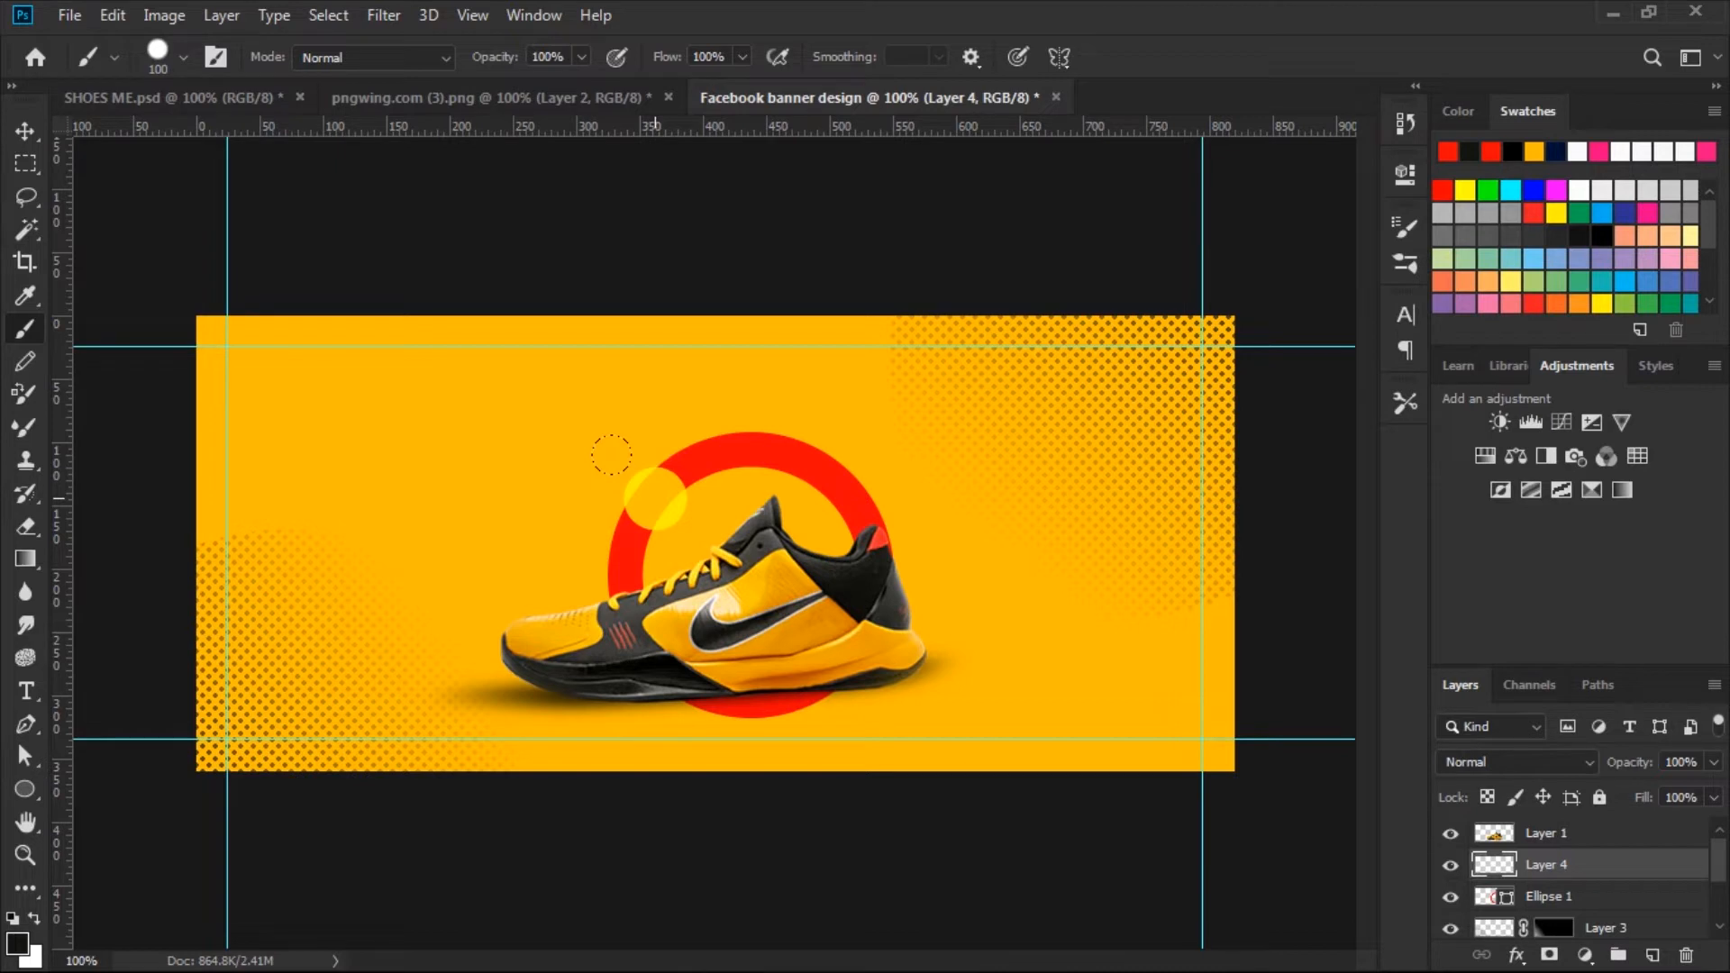
click(655, 498)
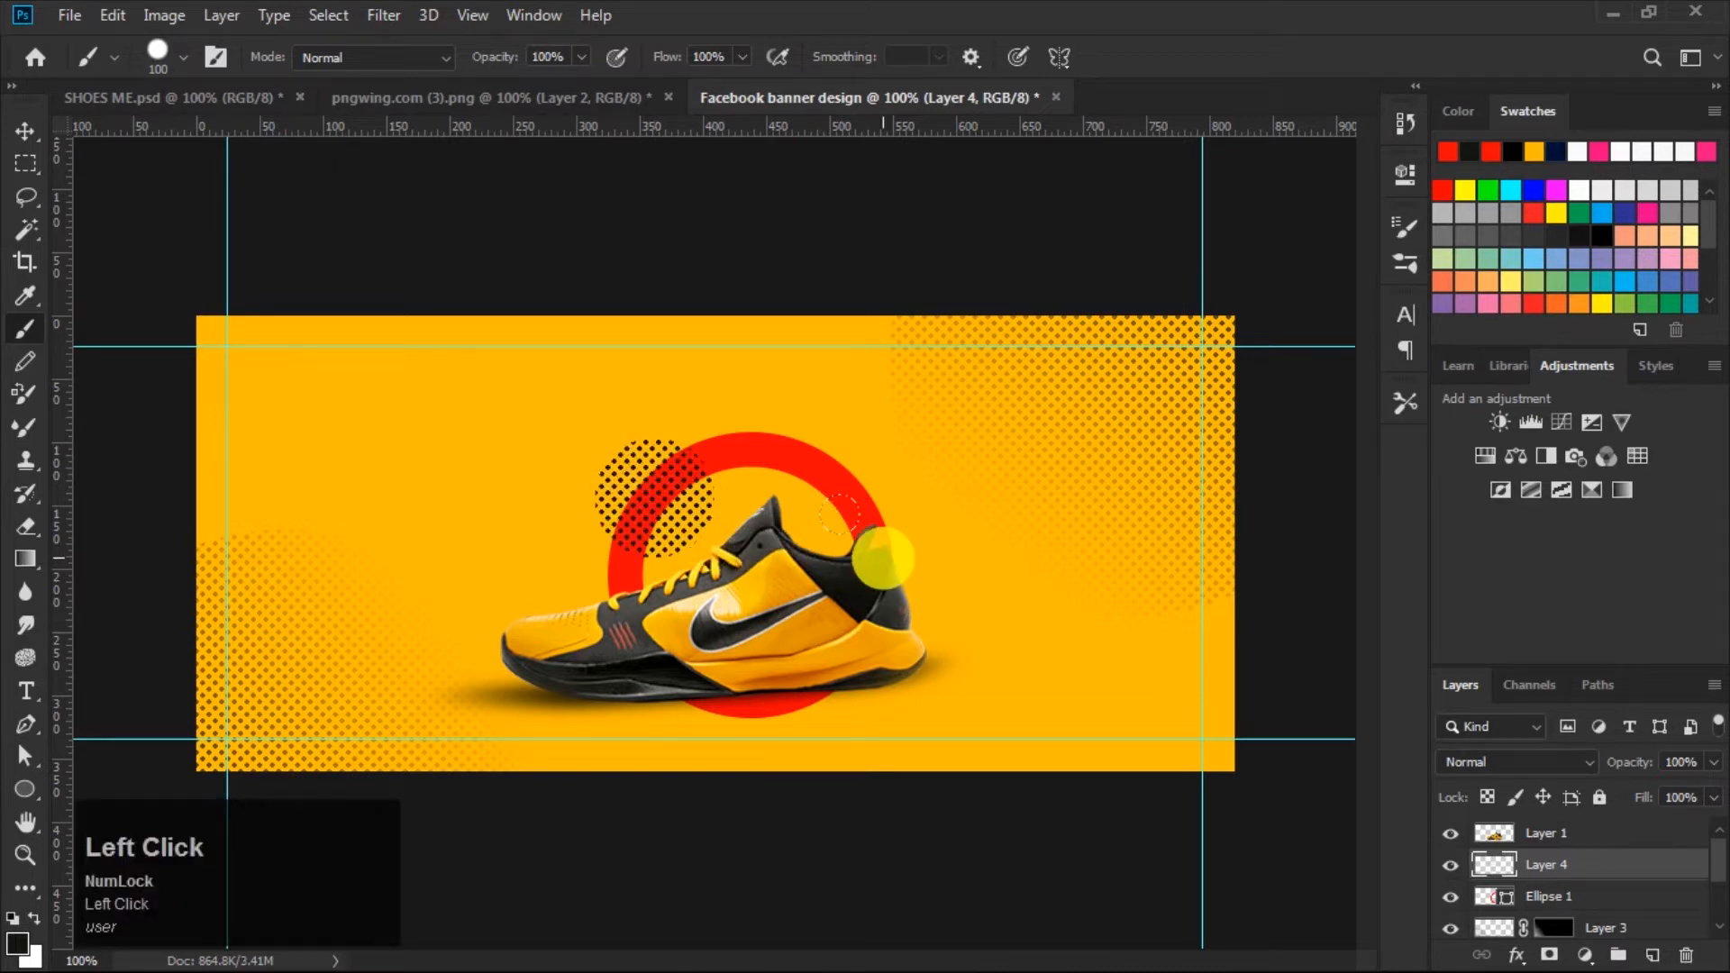
key(bracketleft)
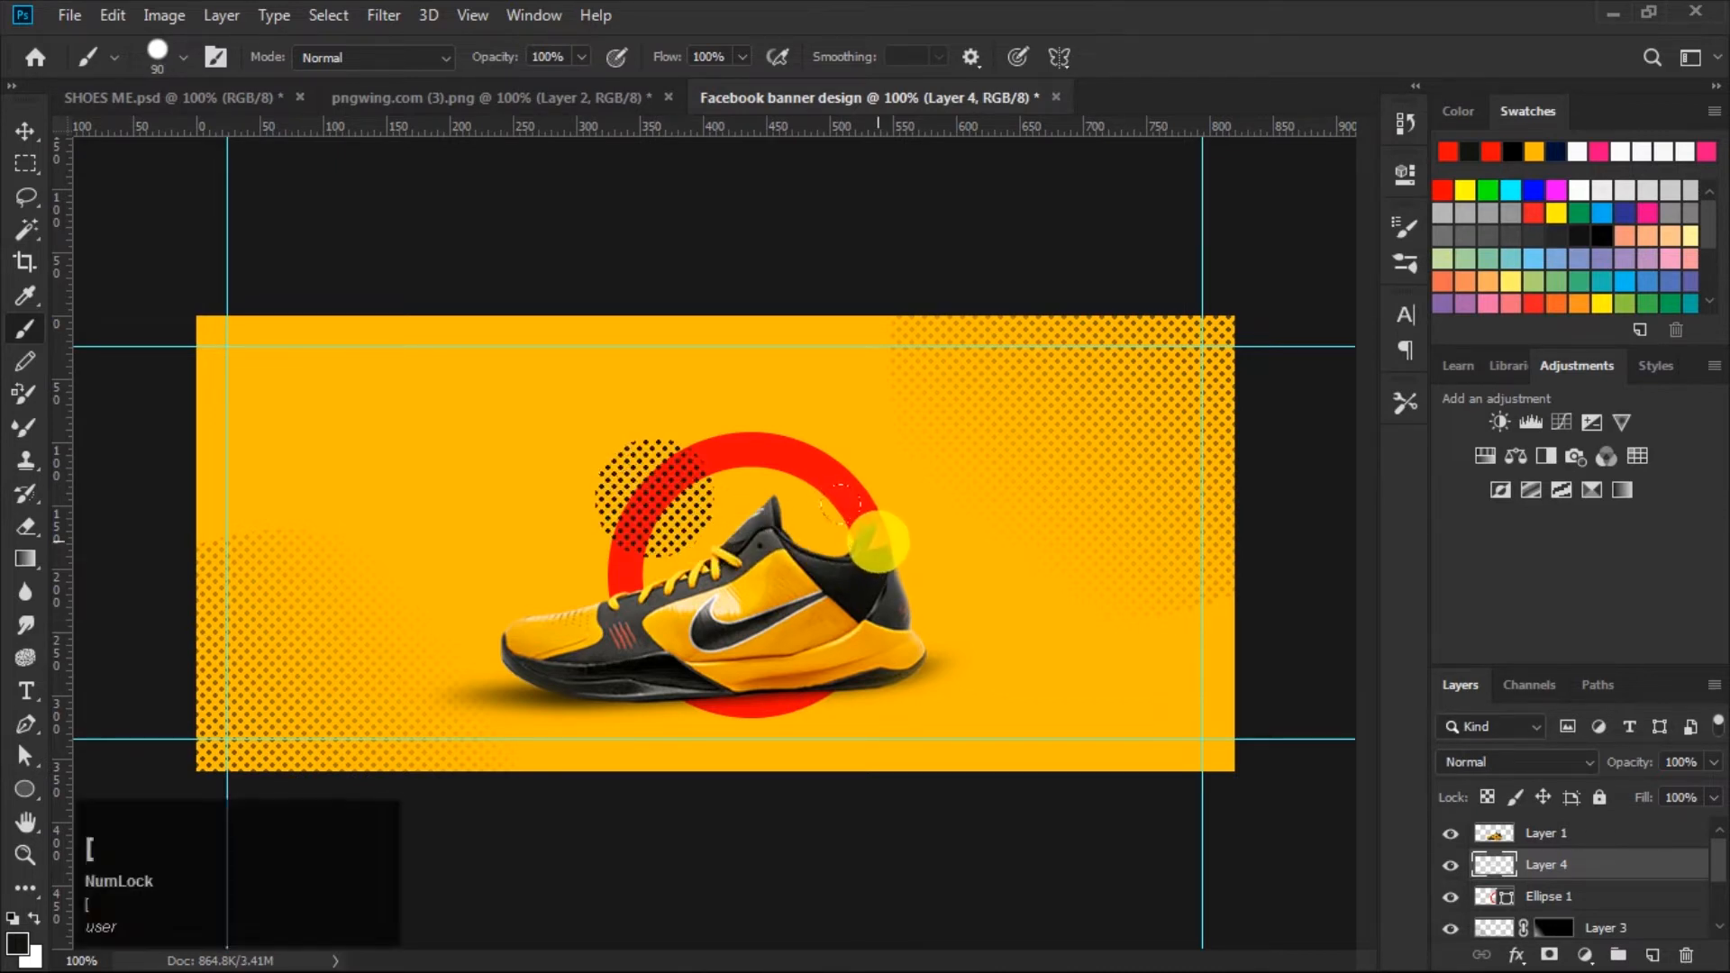
click(876, 535)
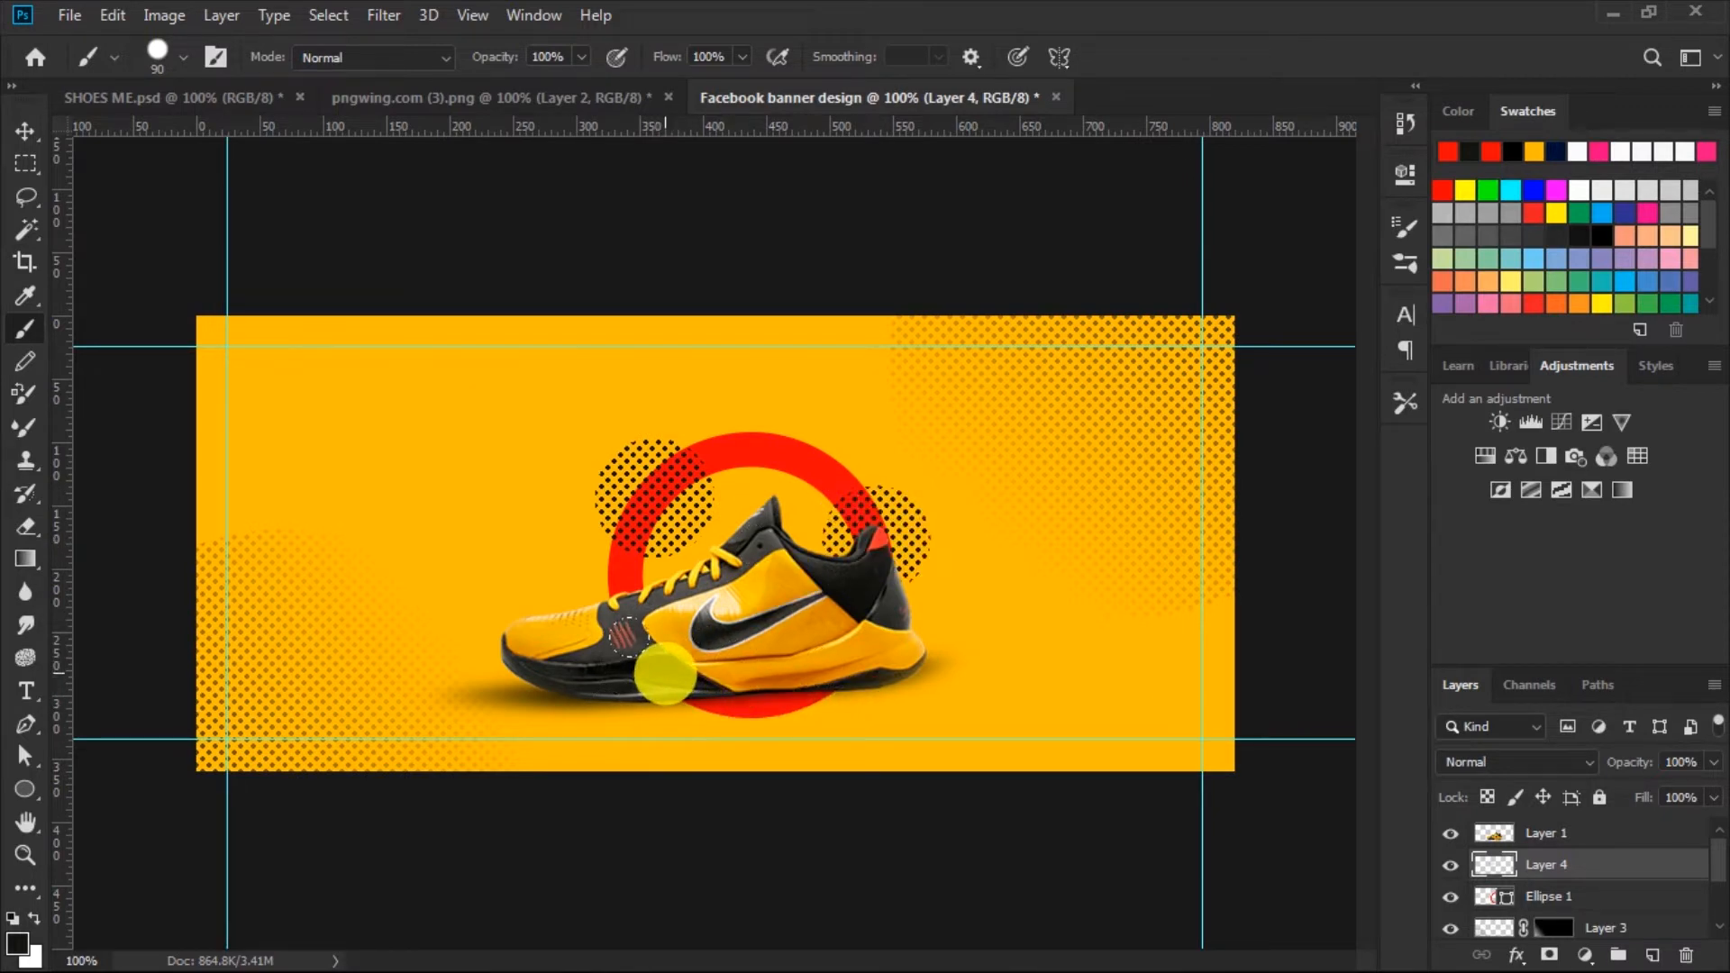
Rotate the pair of halftone circles about 6° clockwise and apply the transform.
click(33, 133)
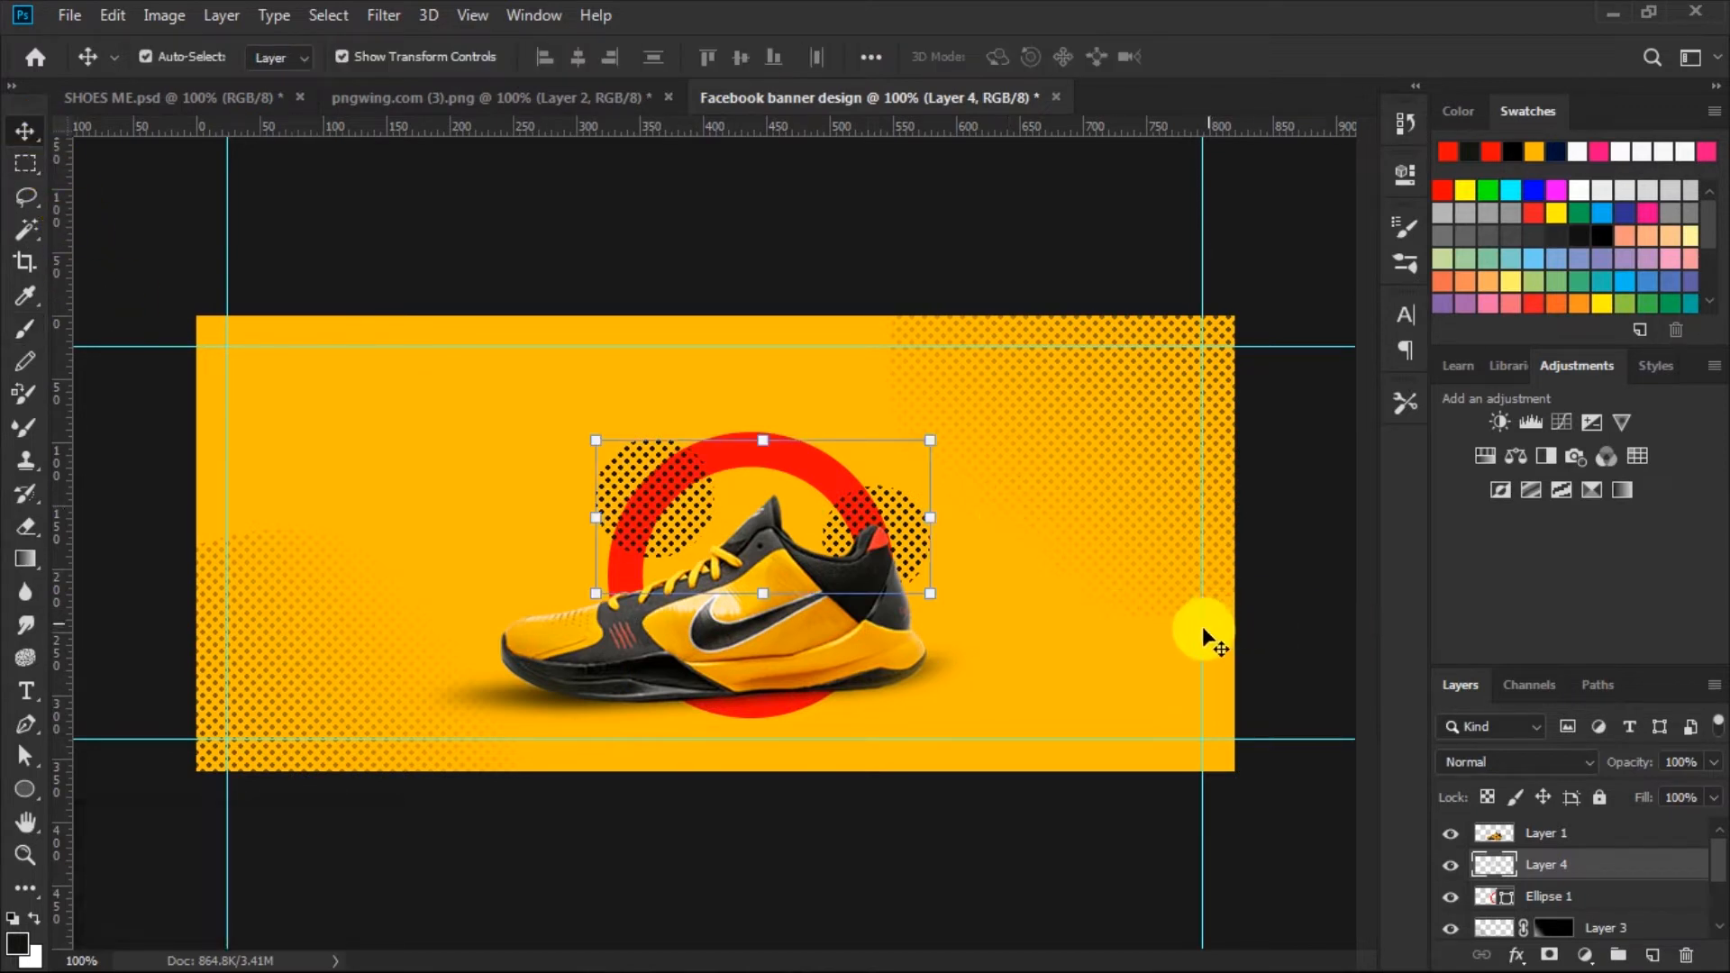
drag(579, 423, 580, 409)
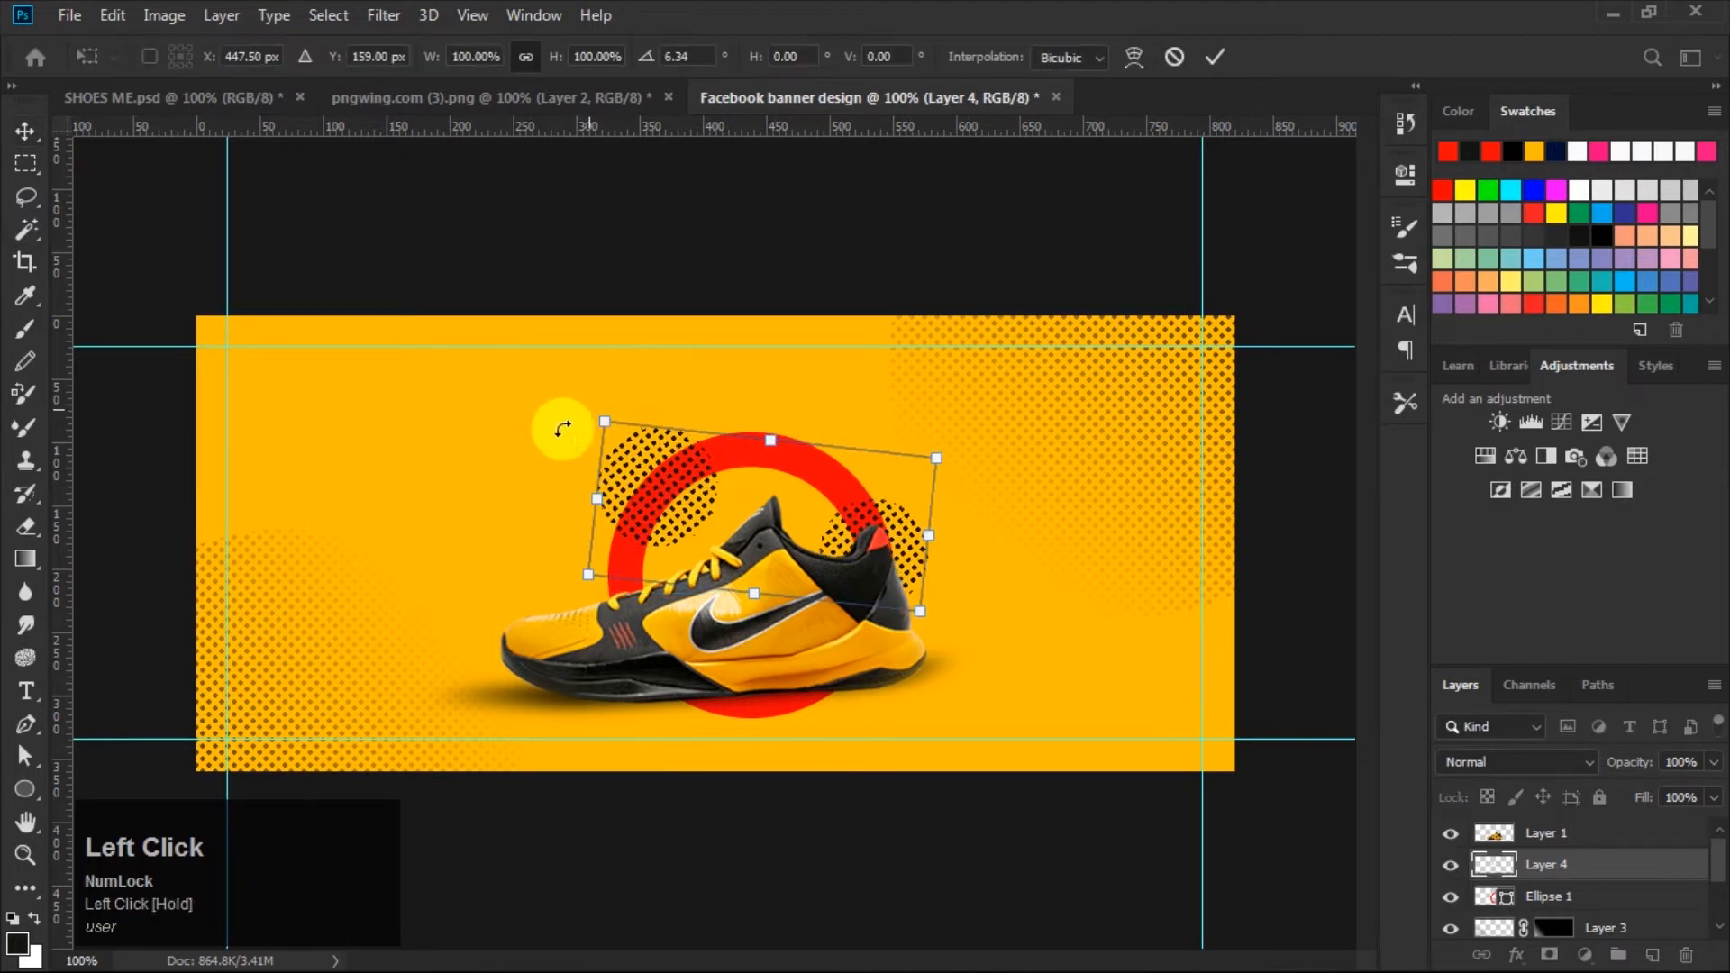
click(1215, 57)
click(1036, 618)
Nudge the shoe slightly right and down over the red ring, and deselect it.
click(820, 636)
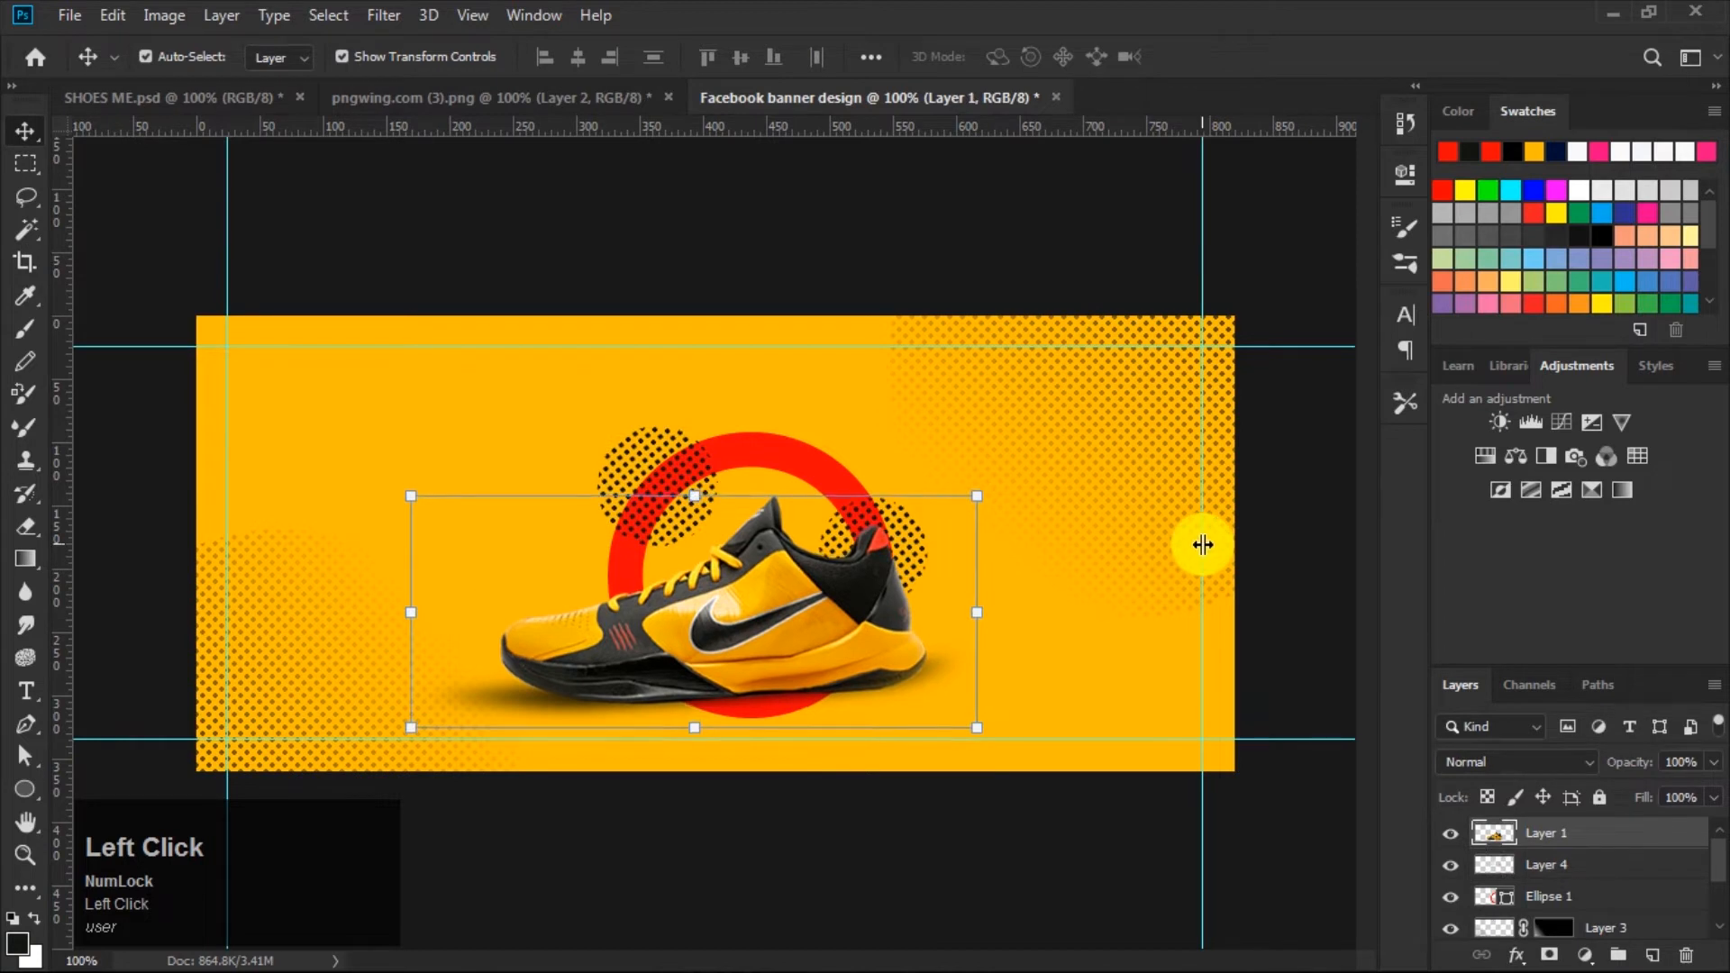
key(Right)
key(Right)
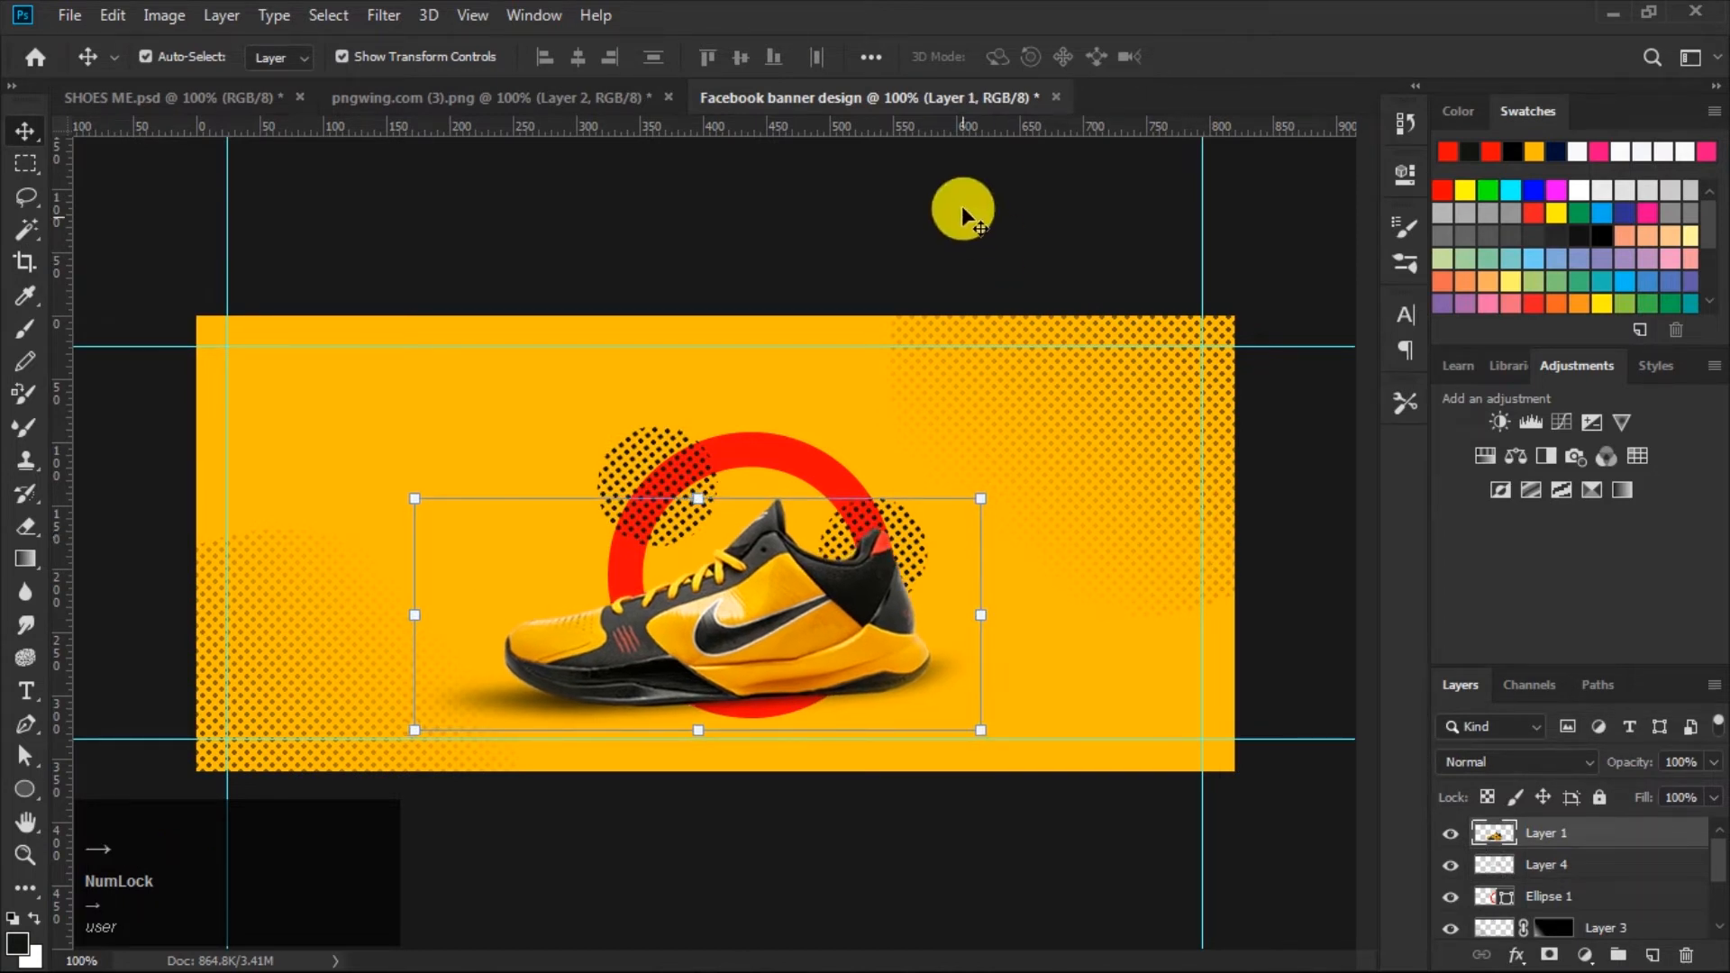
click(978, 245)
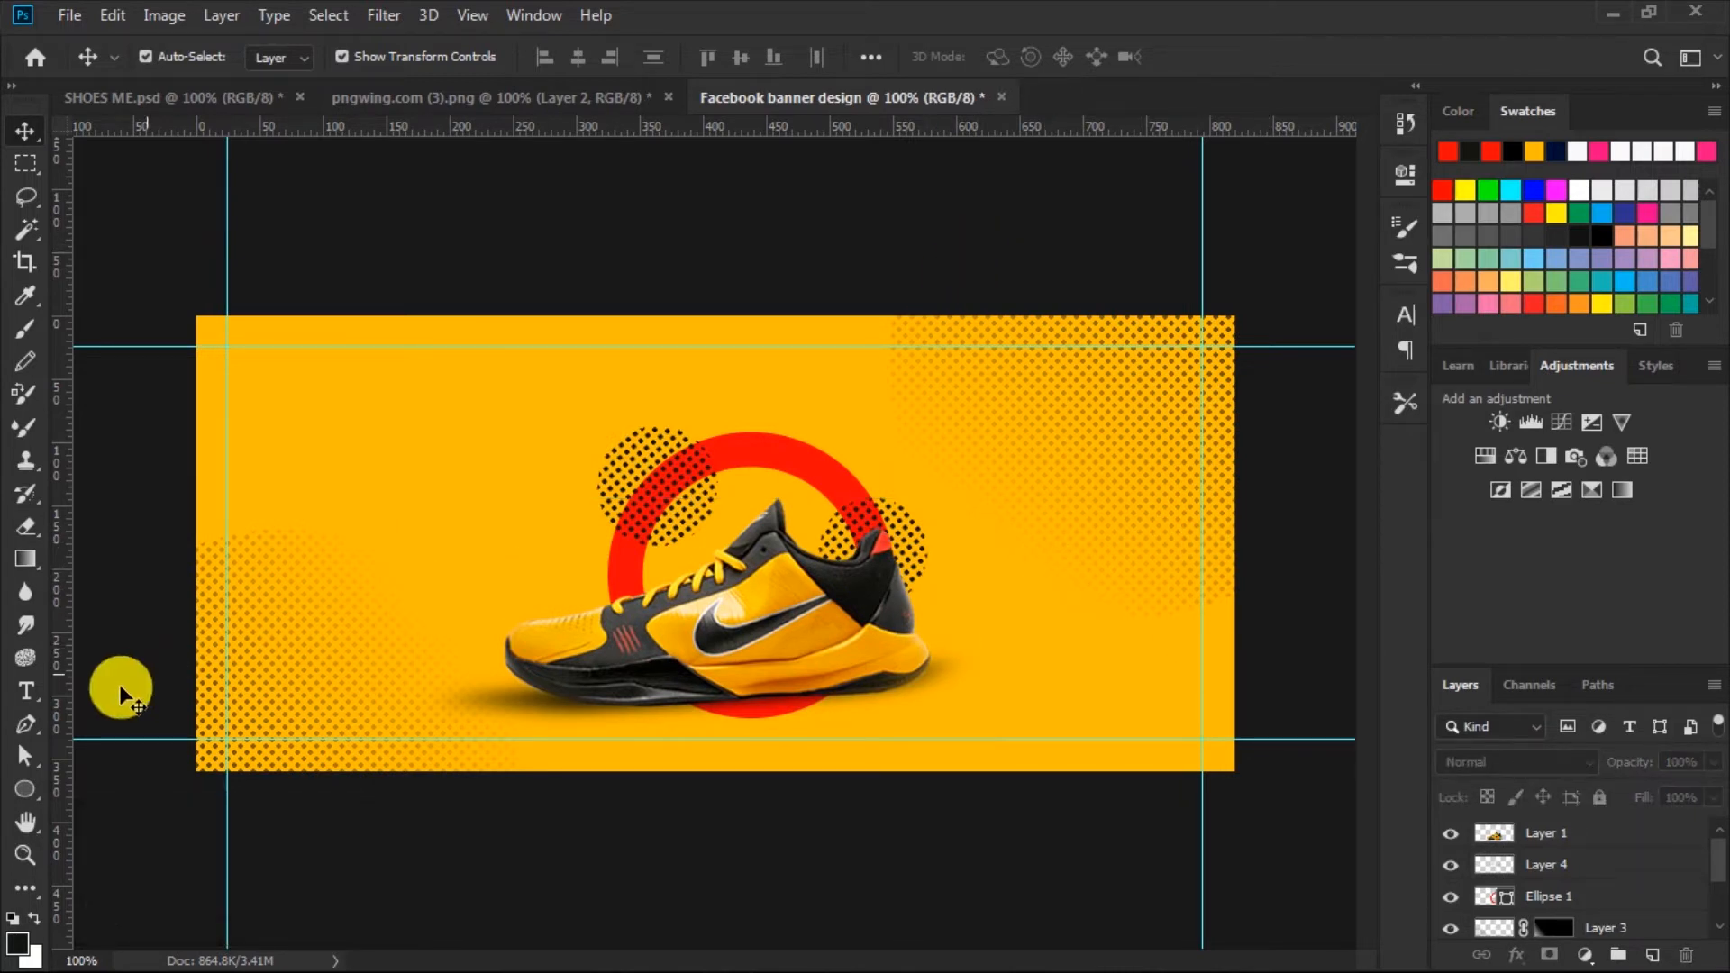
Set up the Type tool with DejaVu Serif, Condensed style, at 20 pt.
click(21, 696)
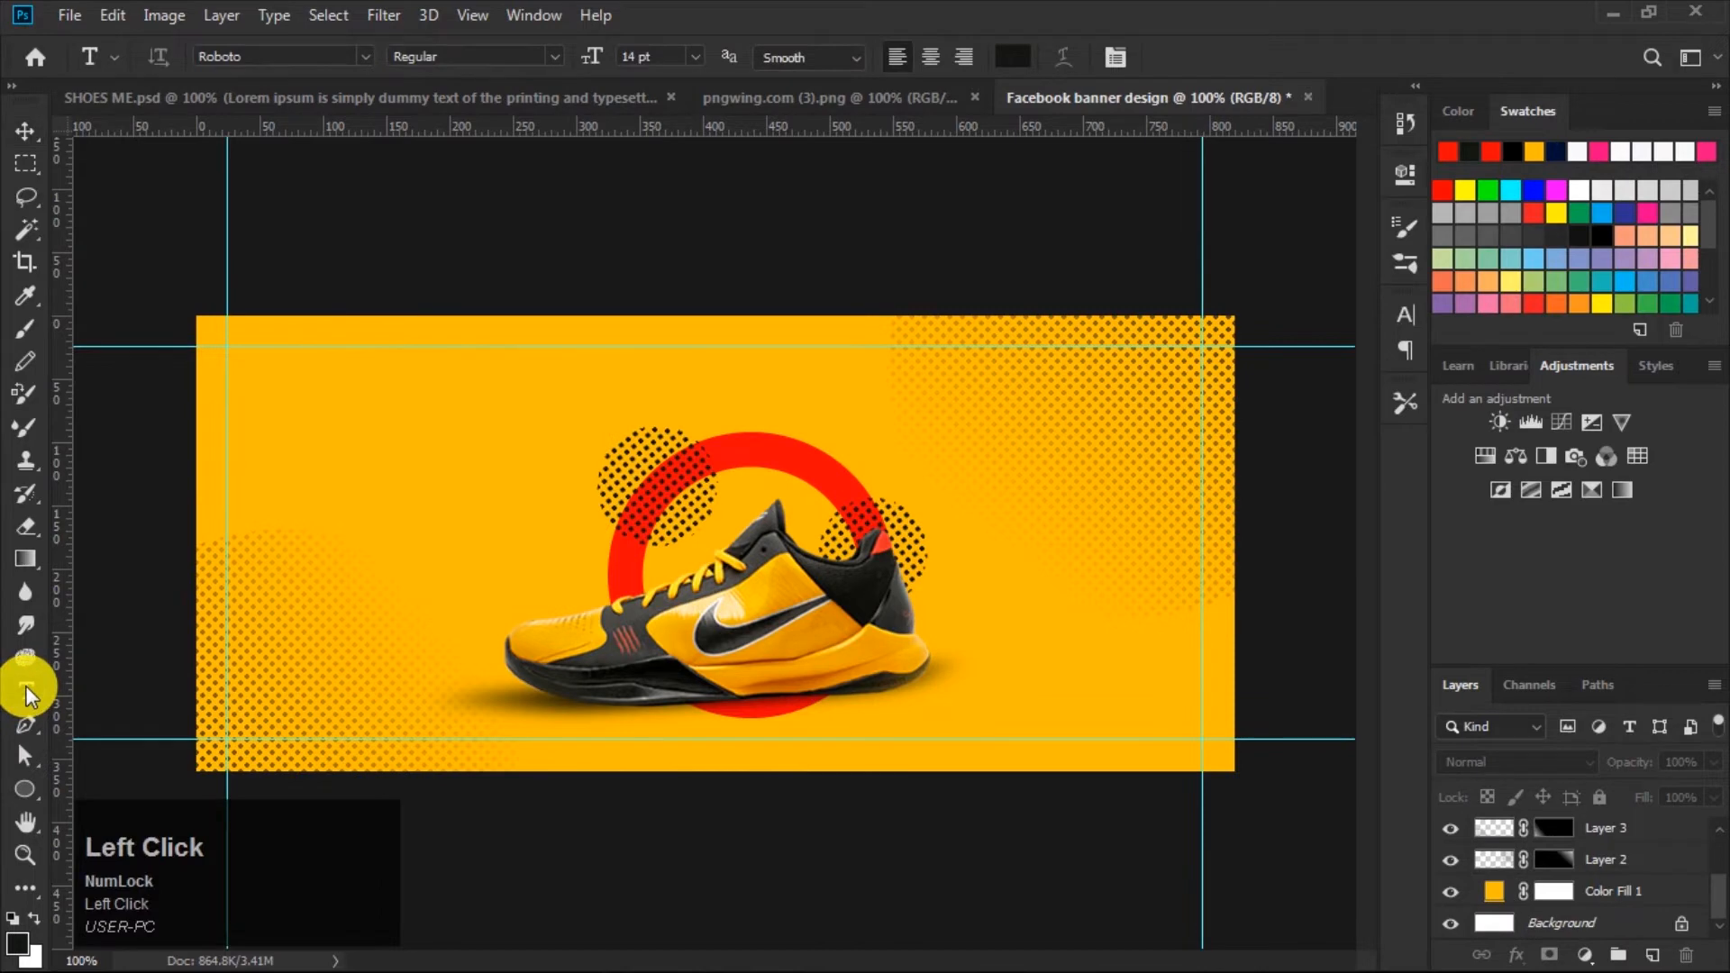
click(365, 56)
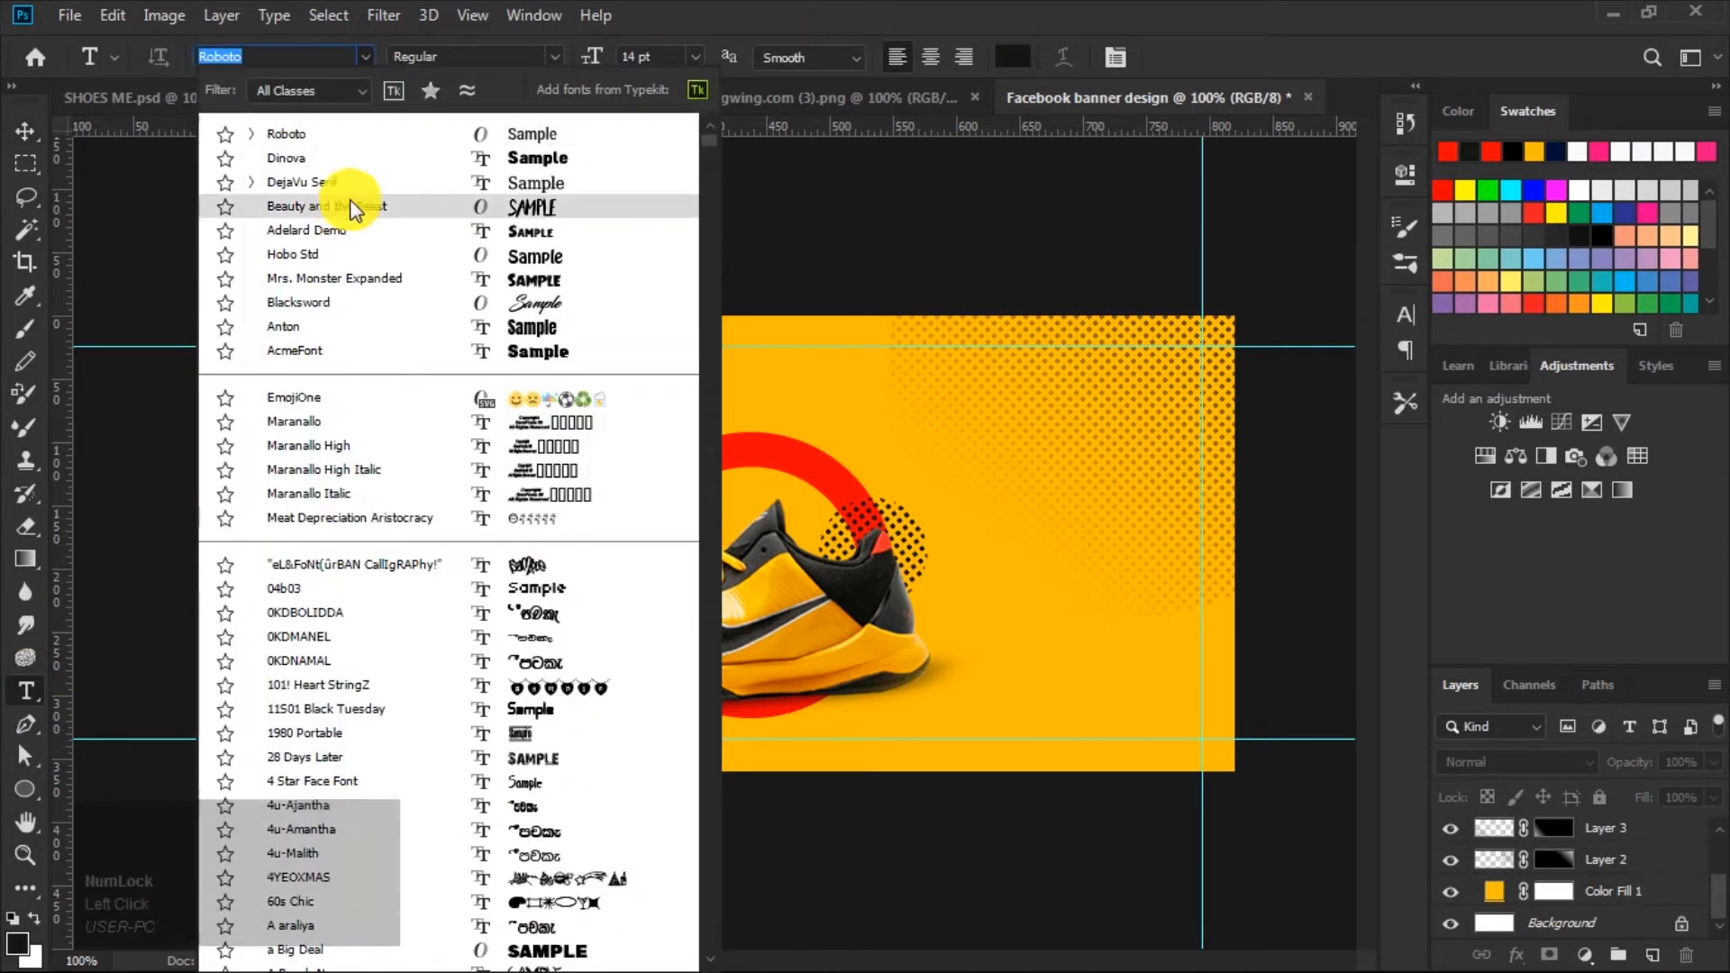
click(527, 184)
click(549, 52)
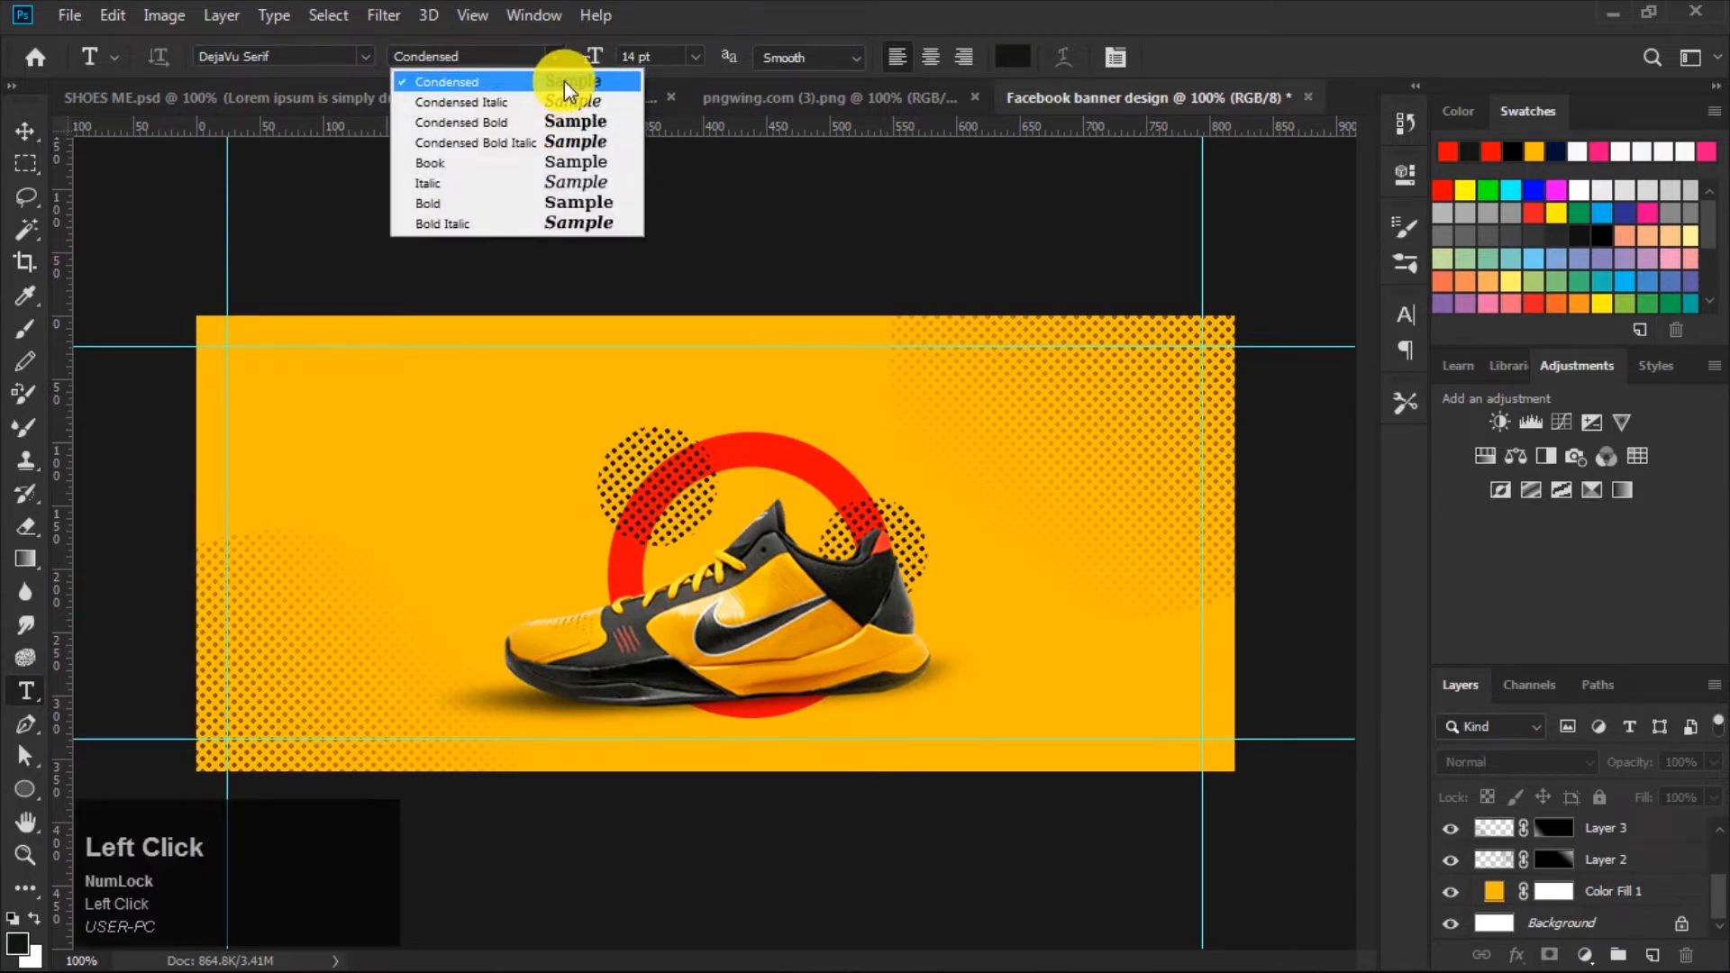
click(577, 79)
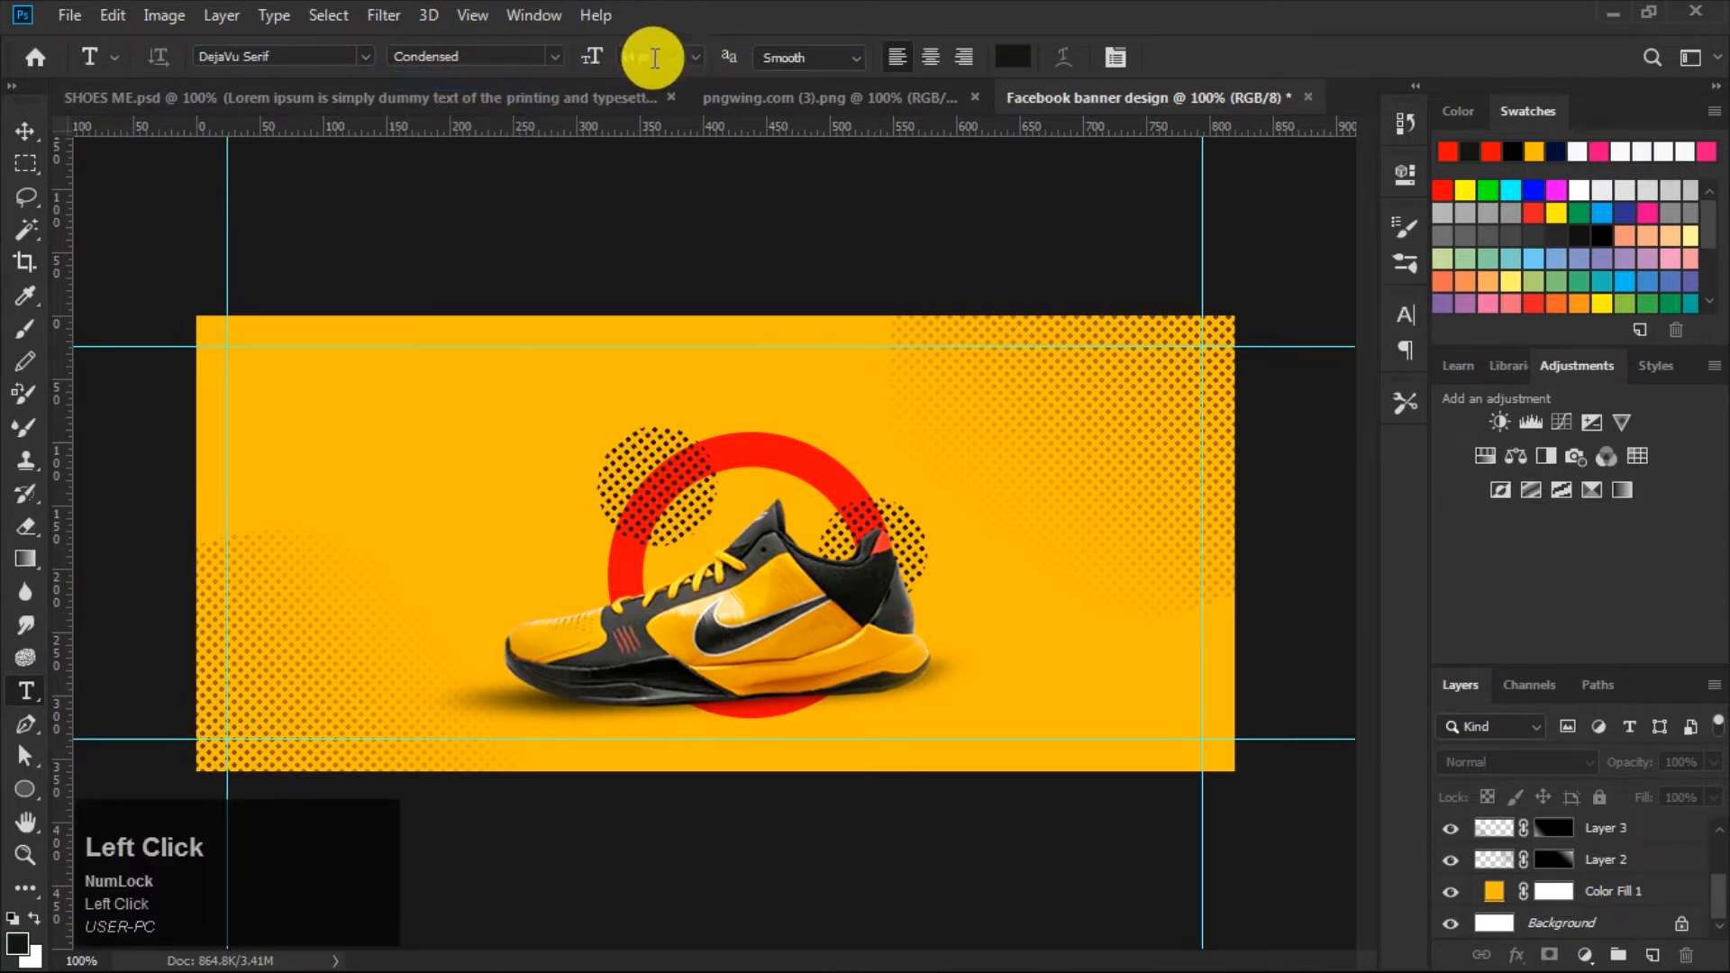
drag(640, 57, 483, 202)
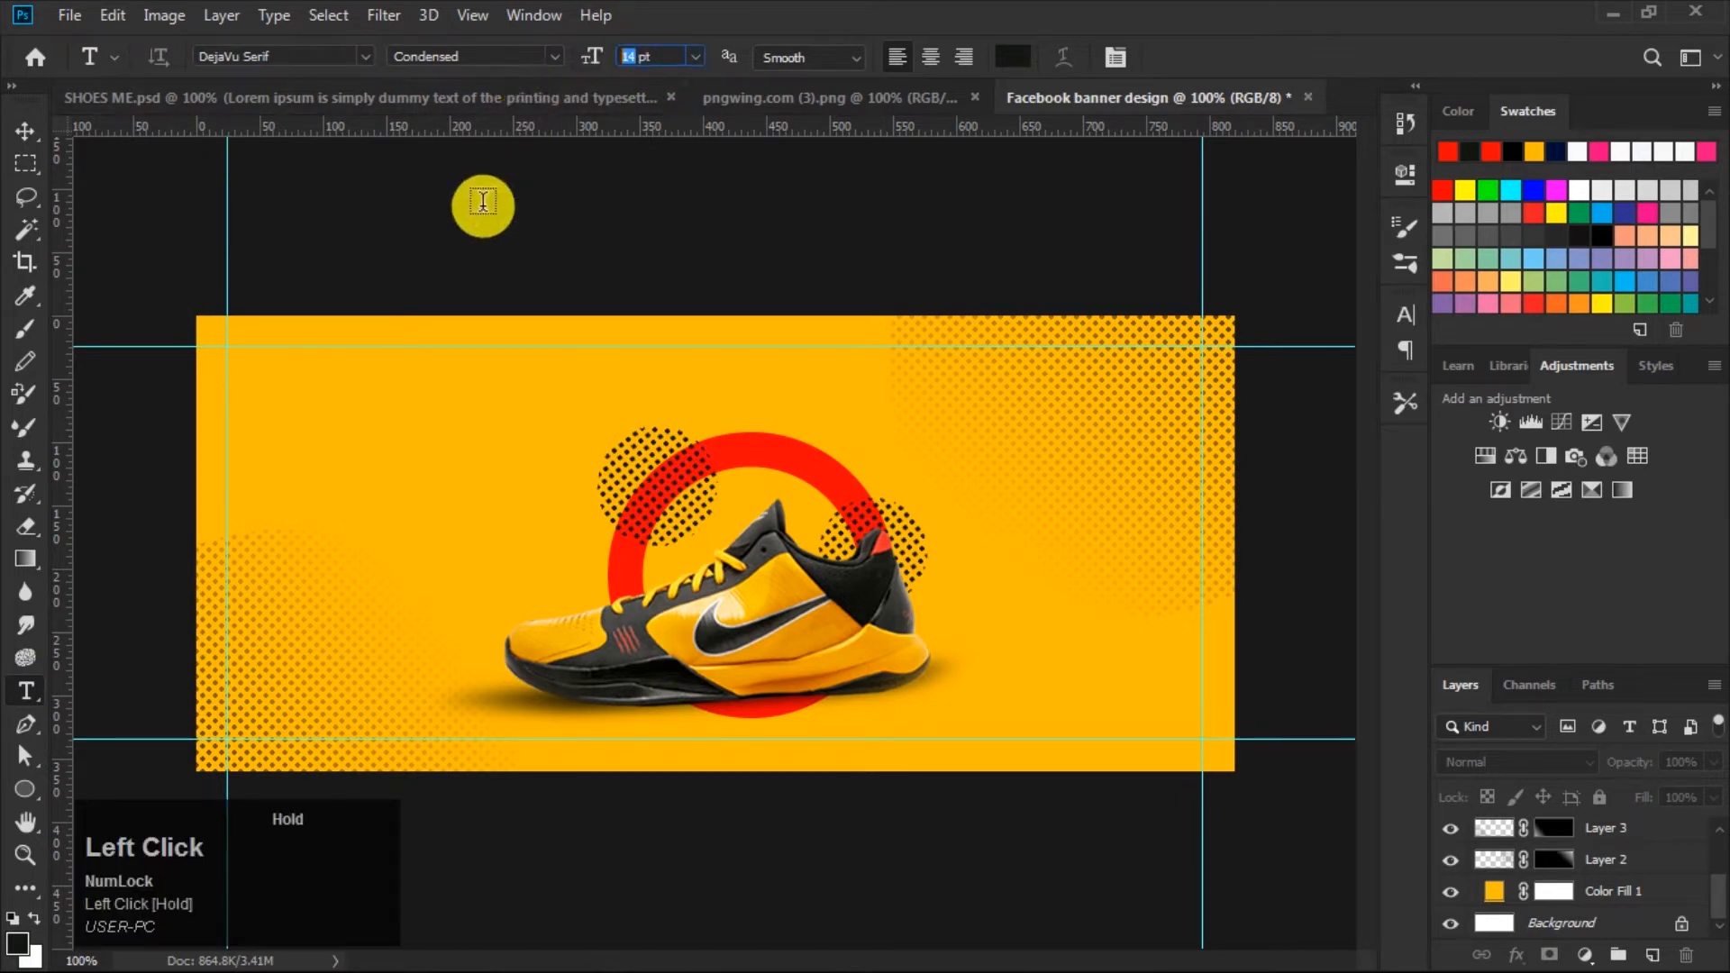
text(20)
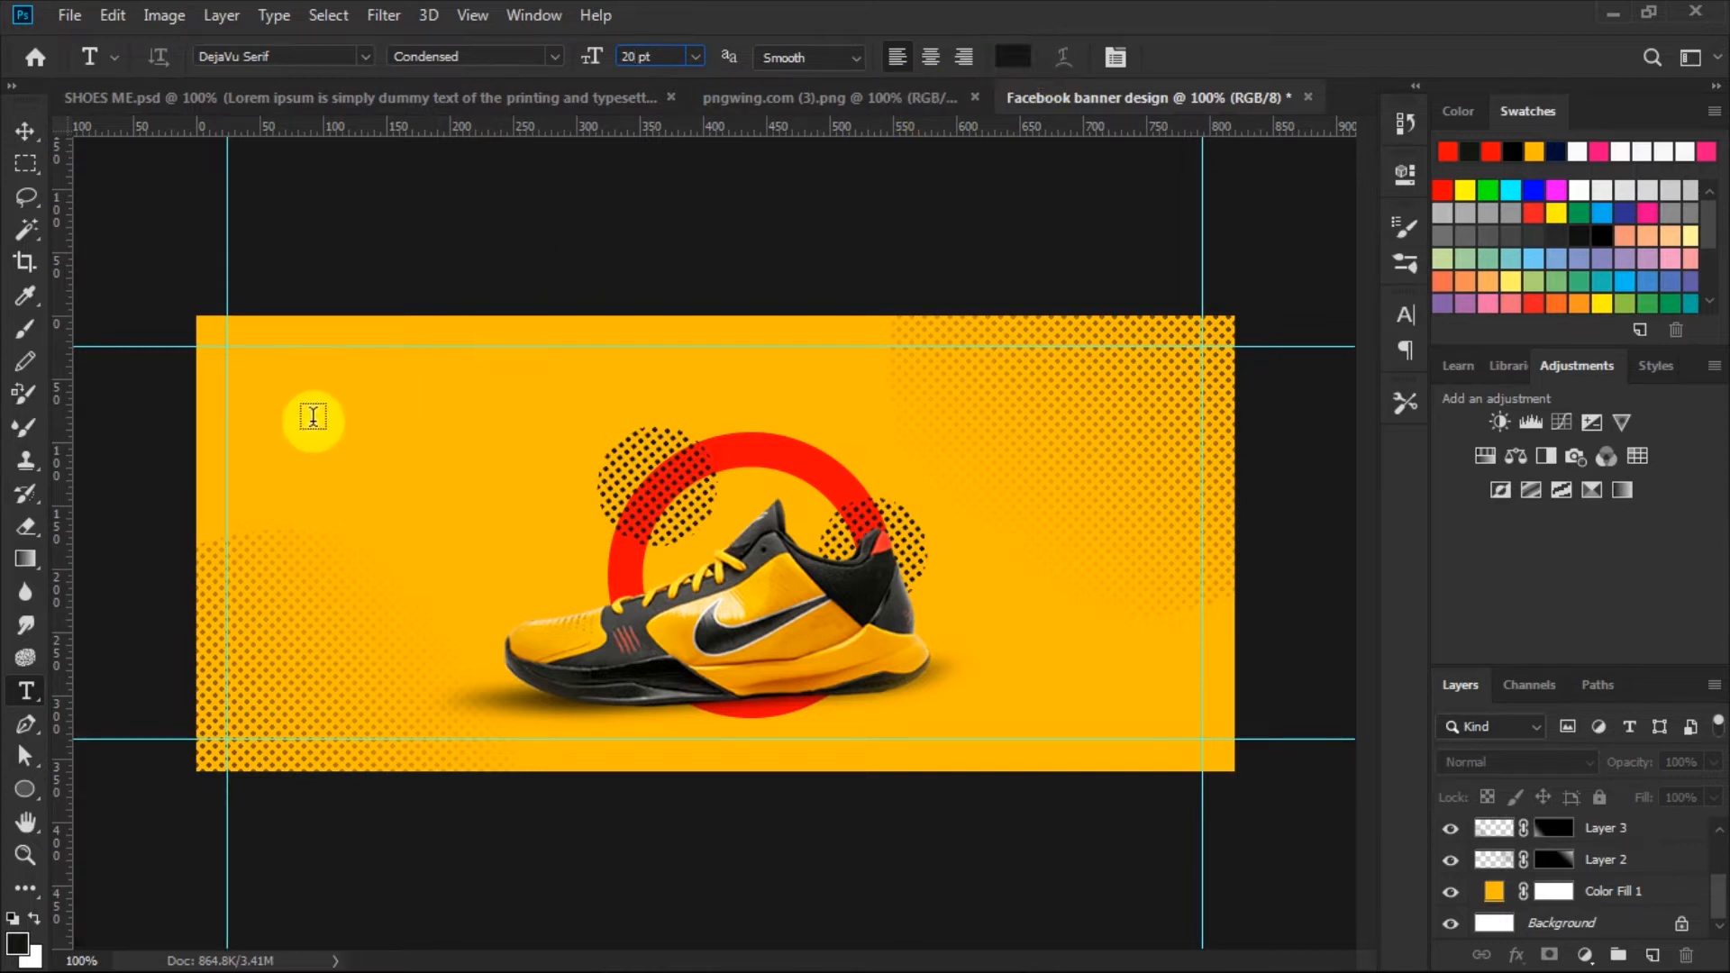
Add the text "NEW ARRIVEL" in capitals in the upper left area of the banner, inside the margin guides.
click(271, 386)
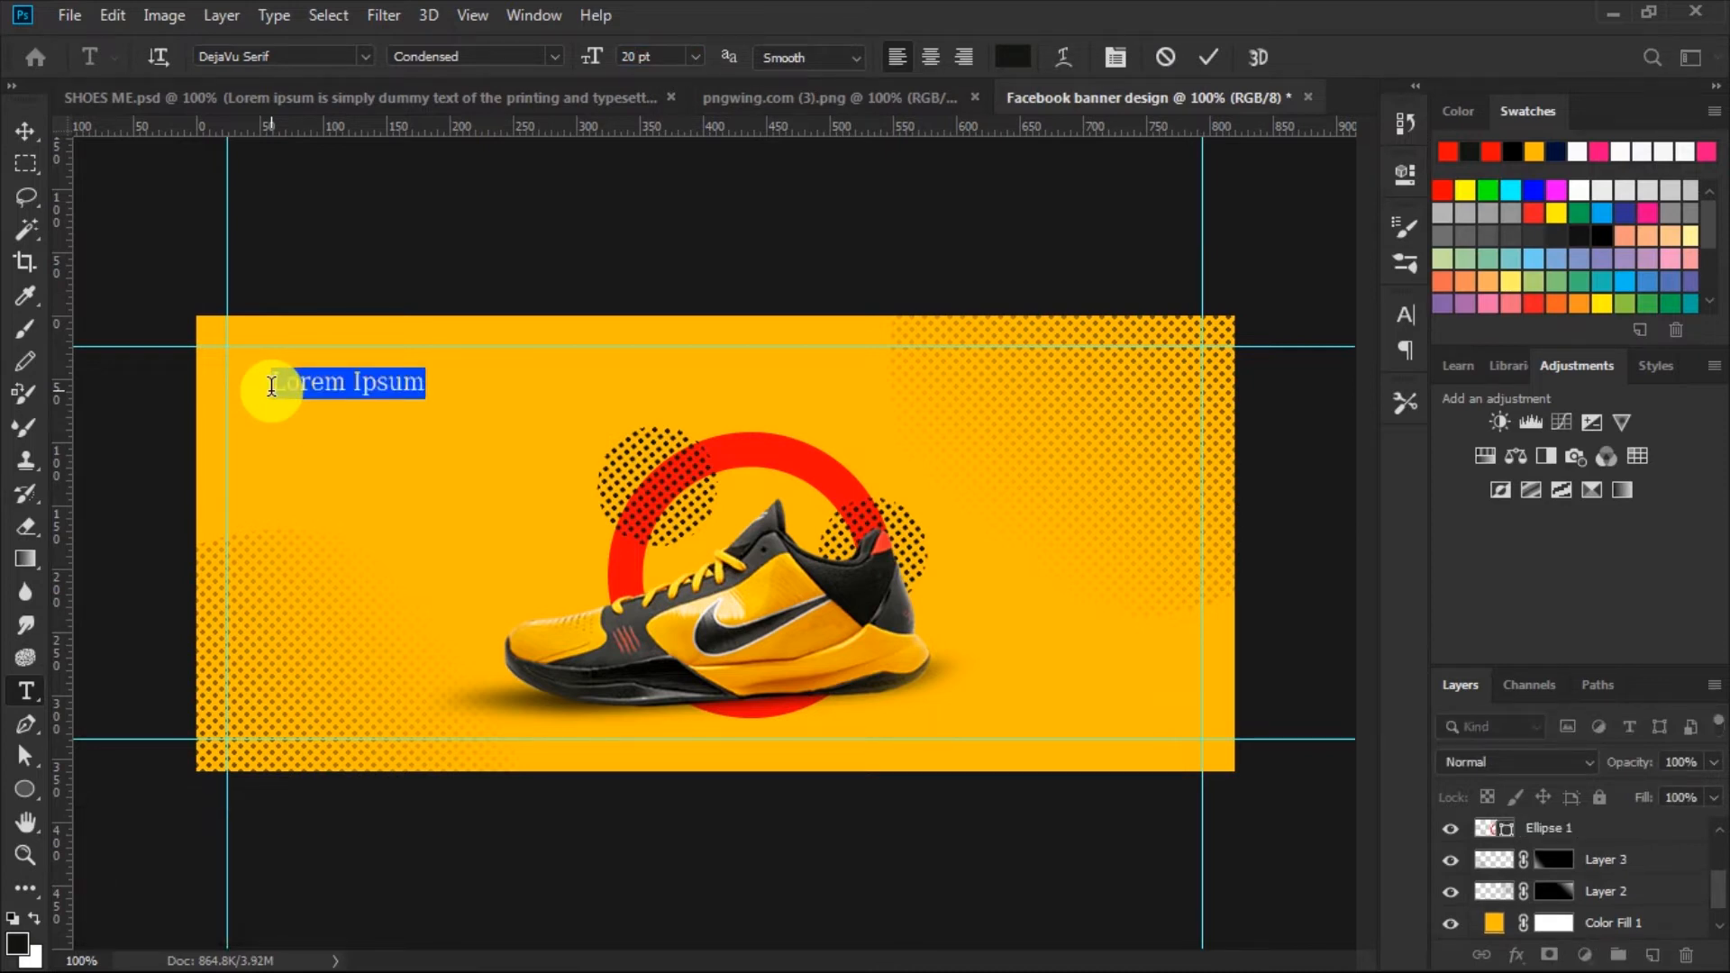
key(Caps_Lock)
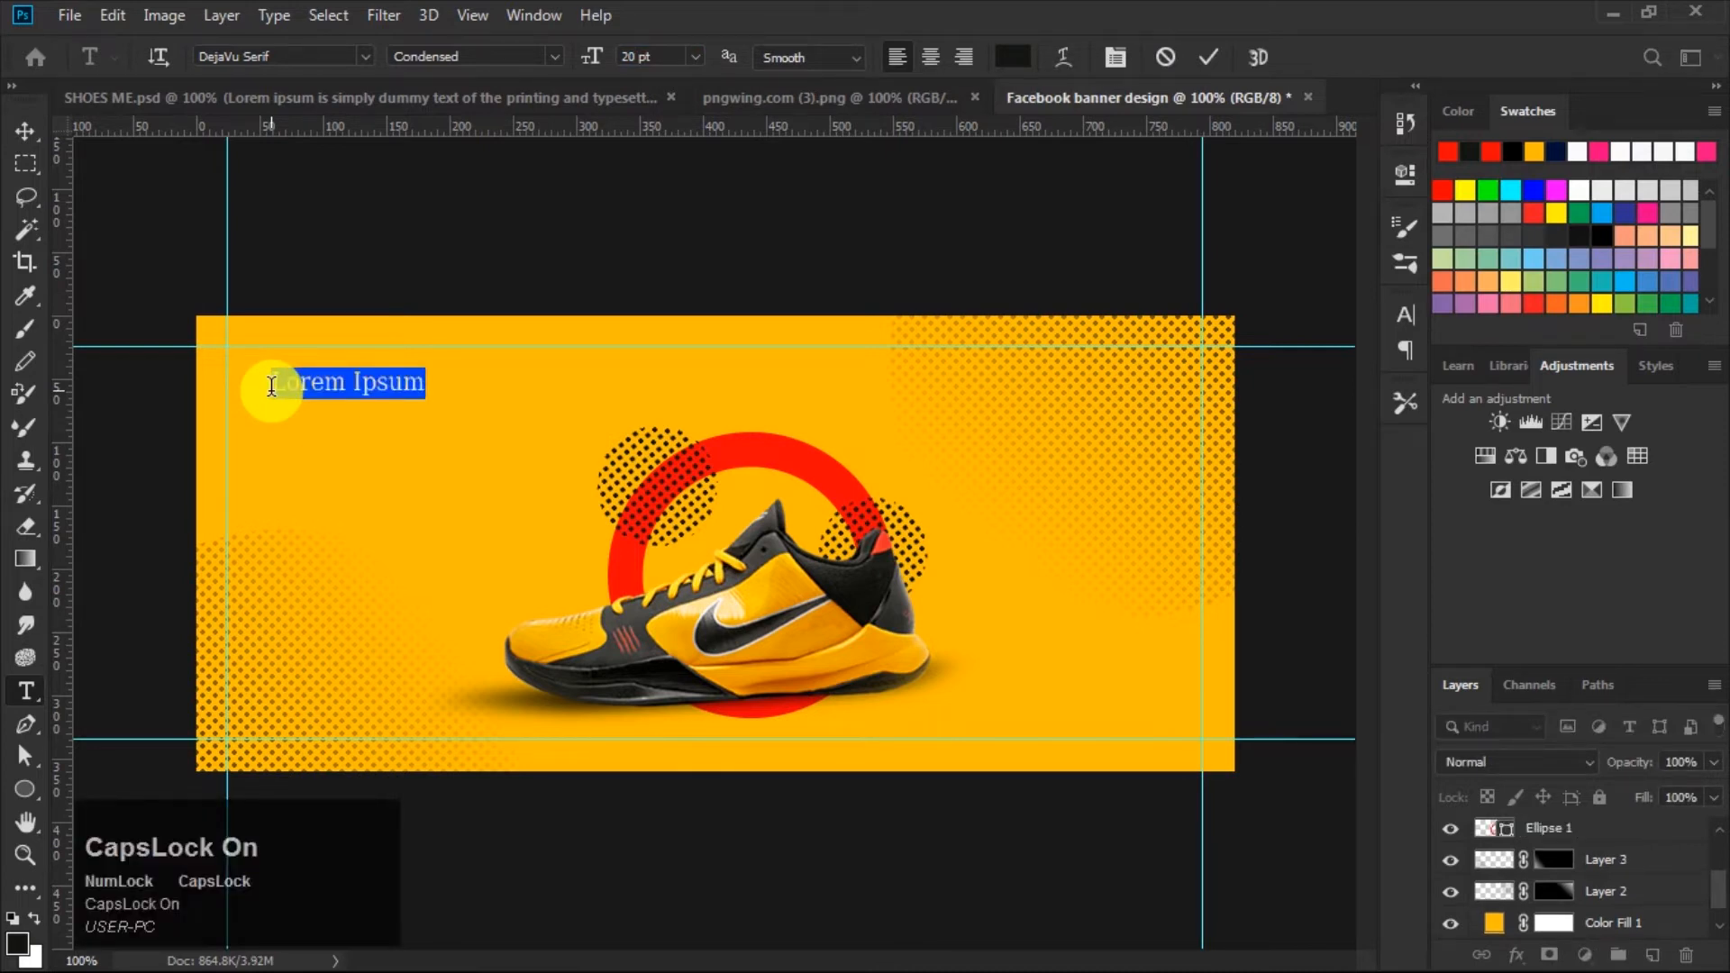
text(NEW )
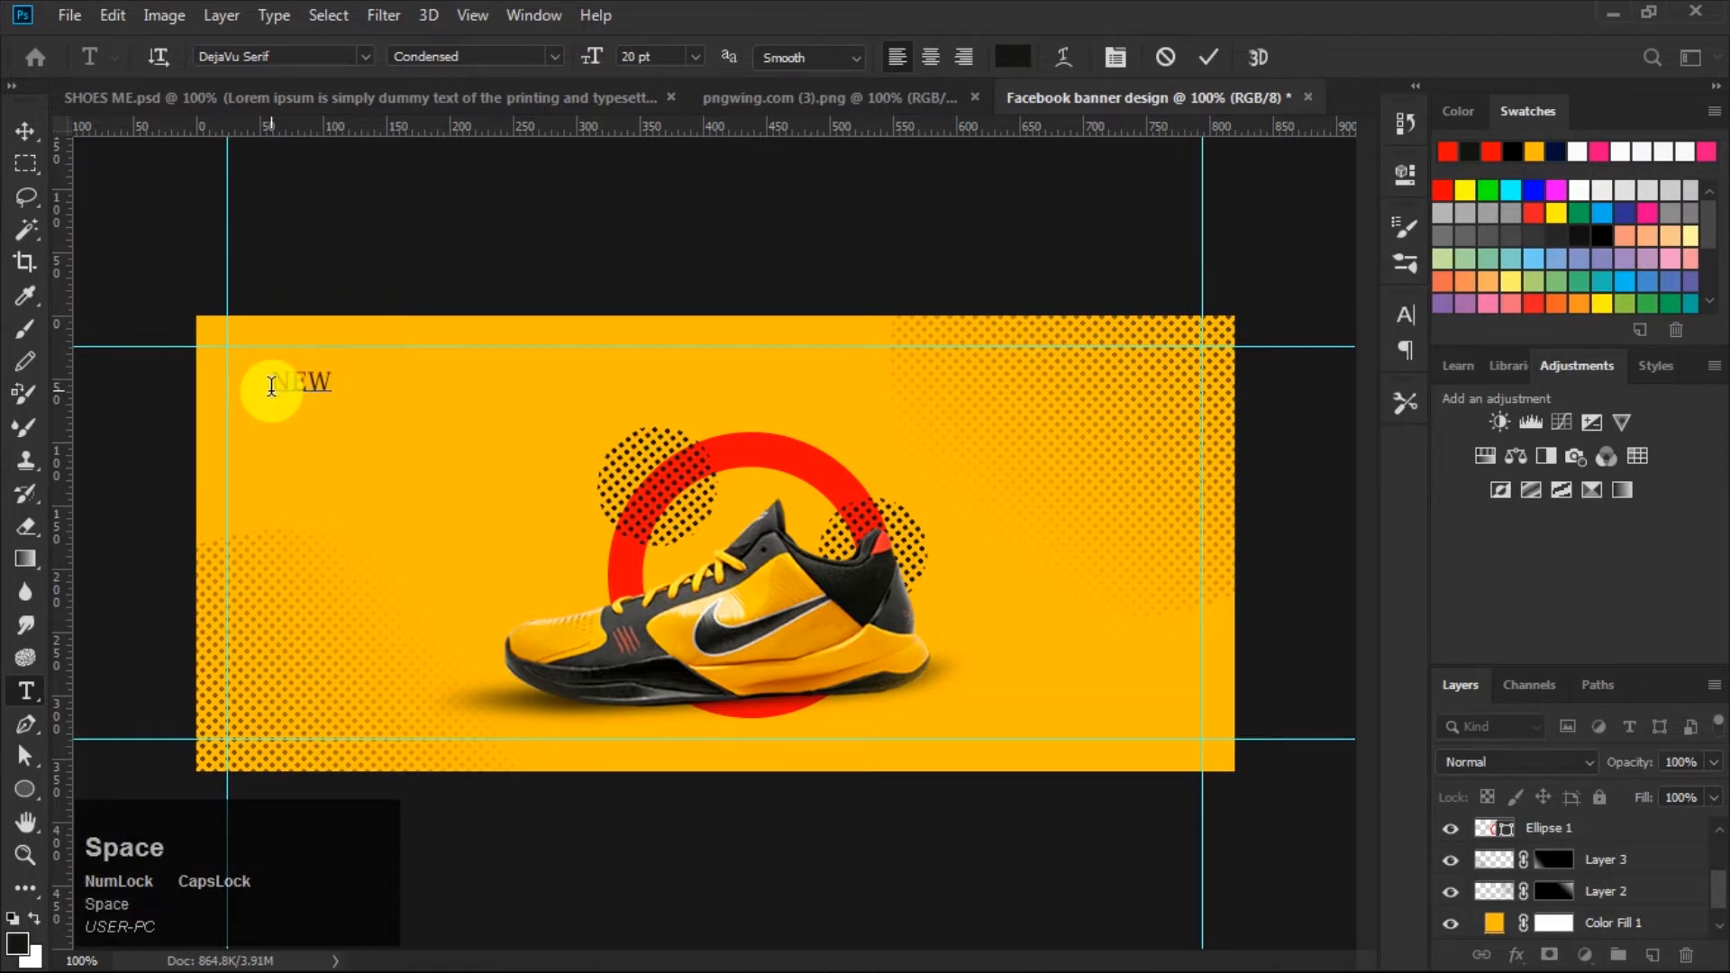
text(ARRI)
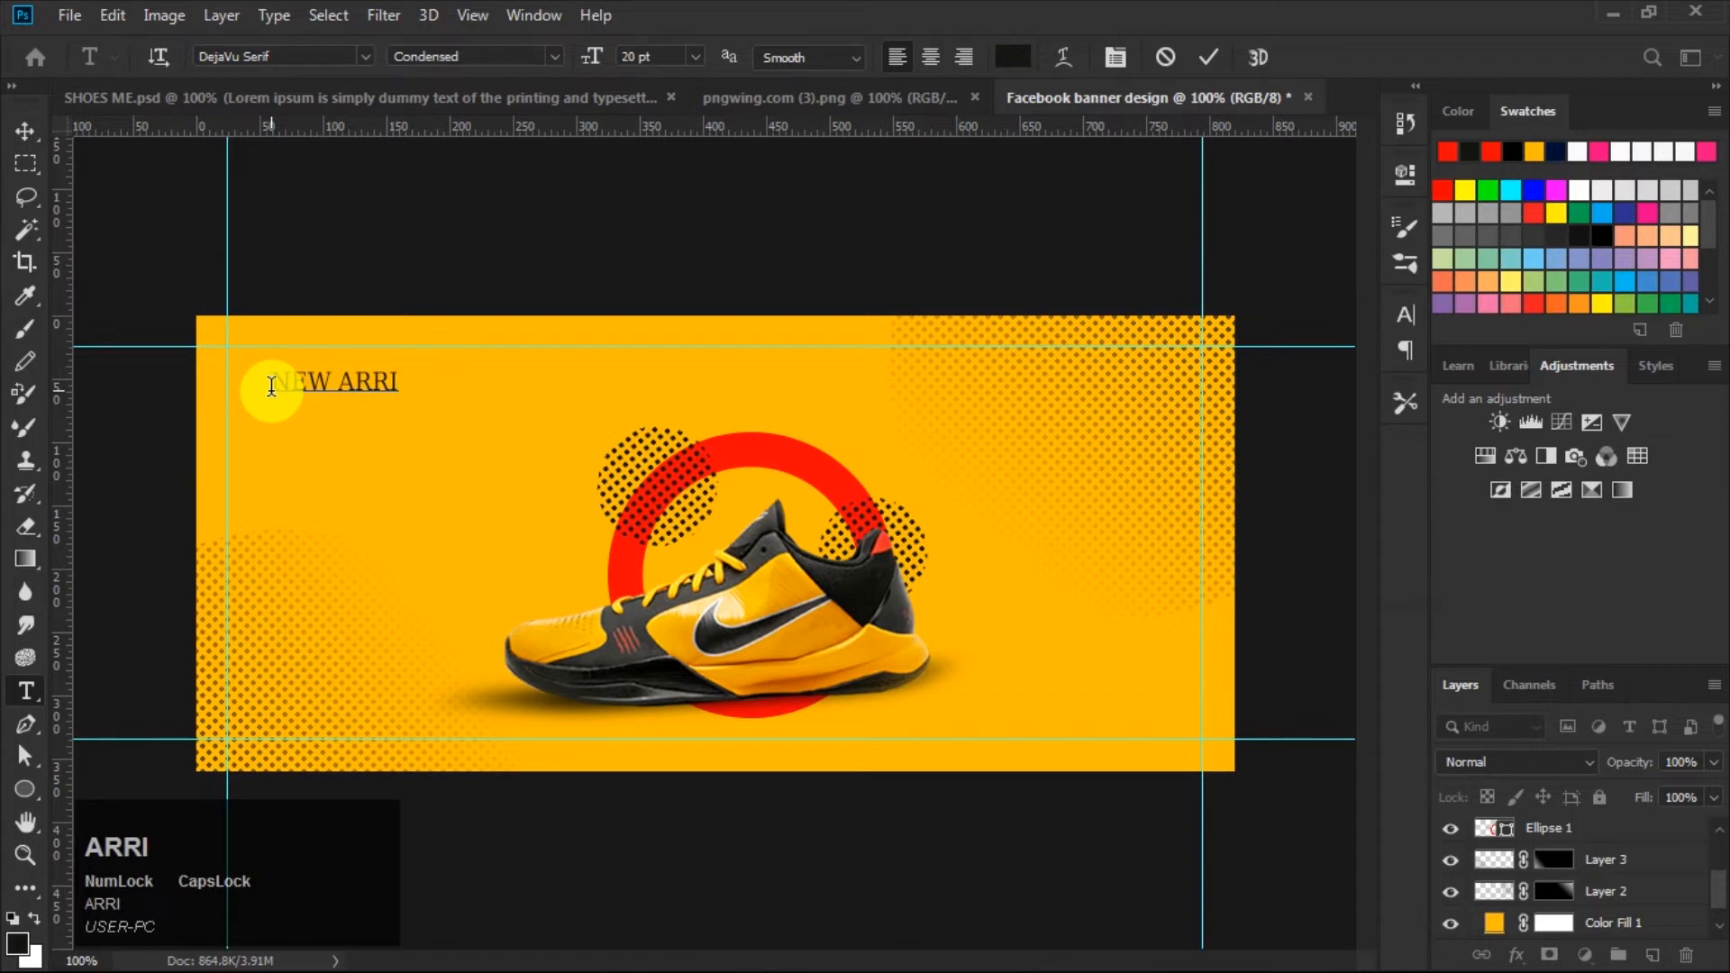
text(VEL)
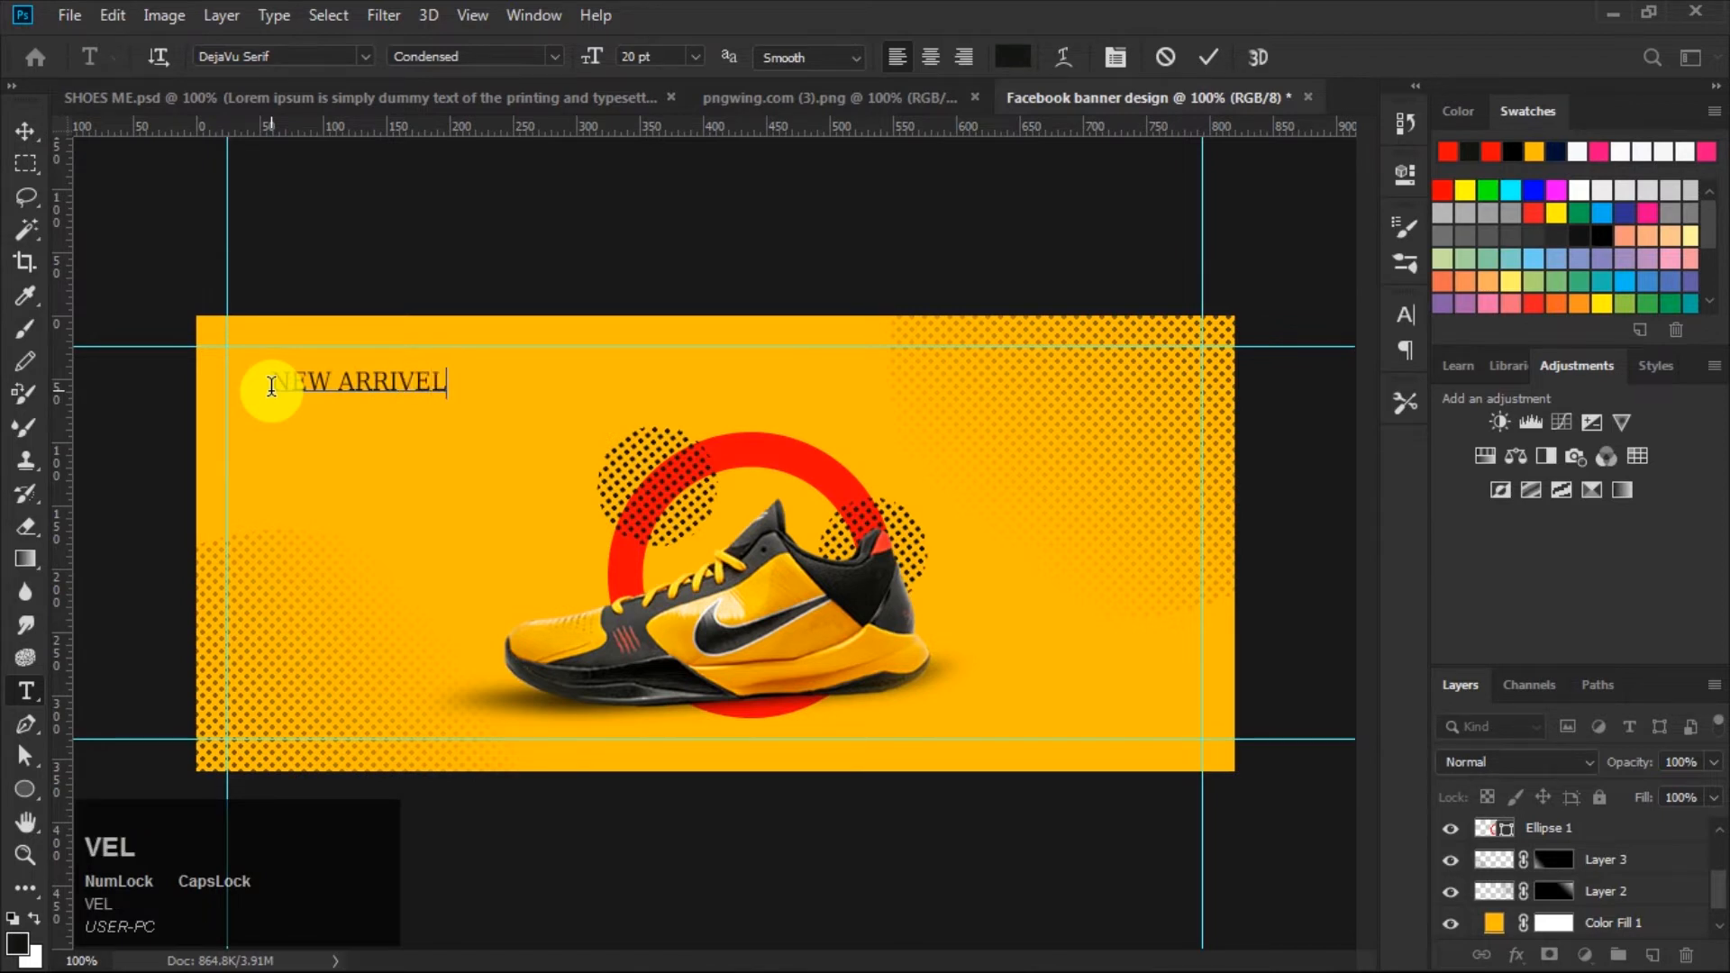
Apply faux bold to the whole NEW ARRIVEL text and commit it.
drag(272, 386, 1407, 320)
click(1407, 320)
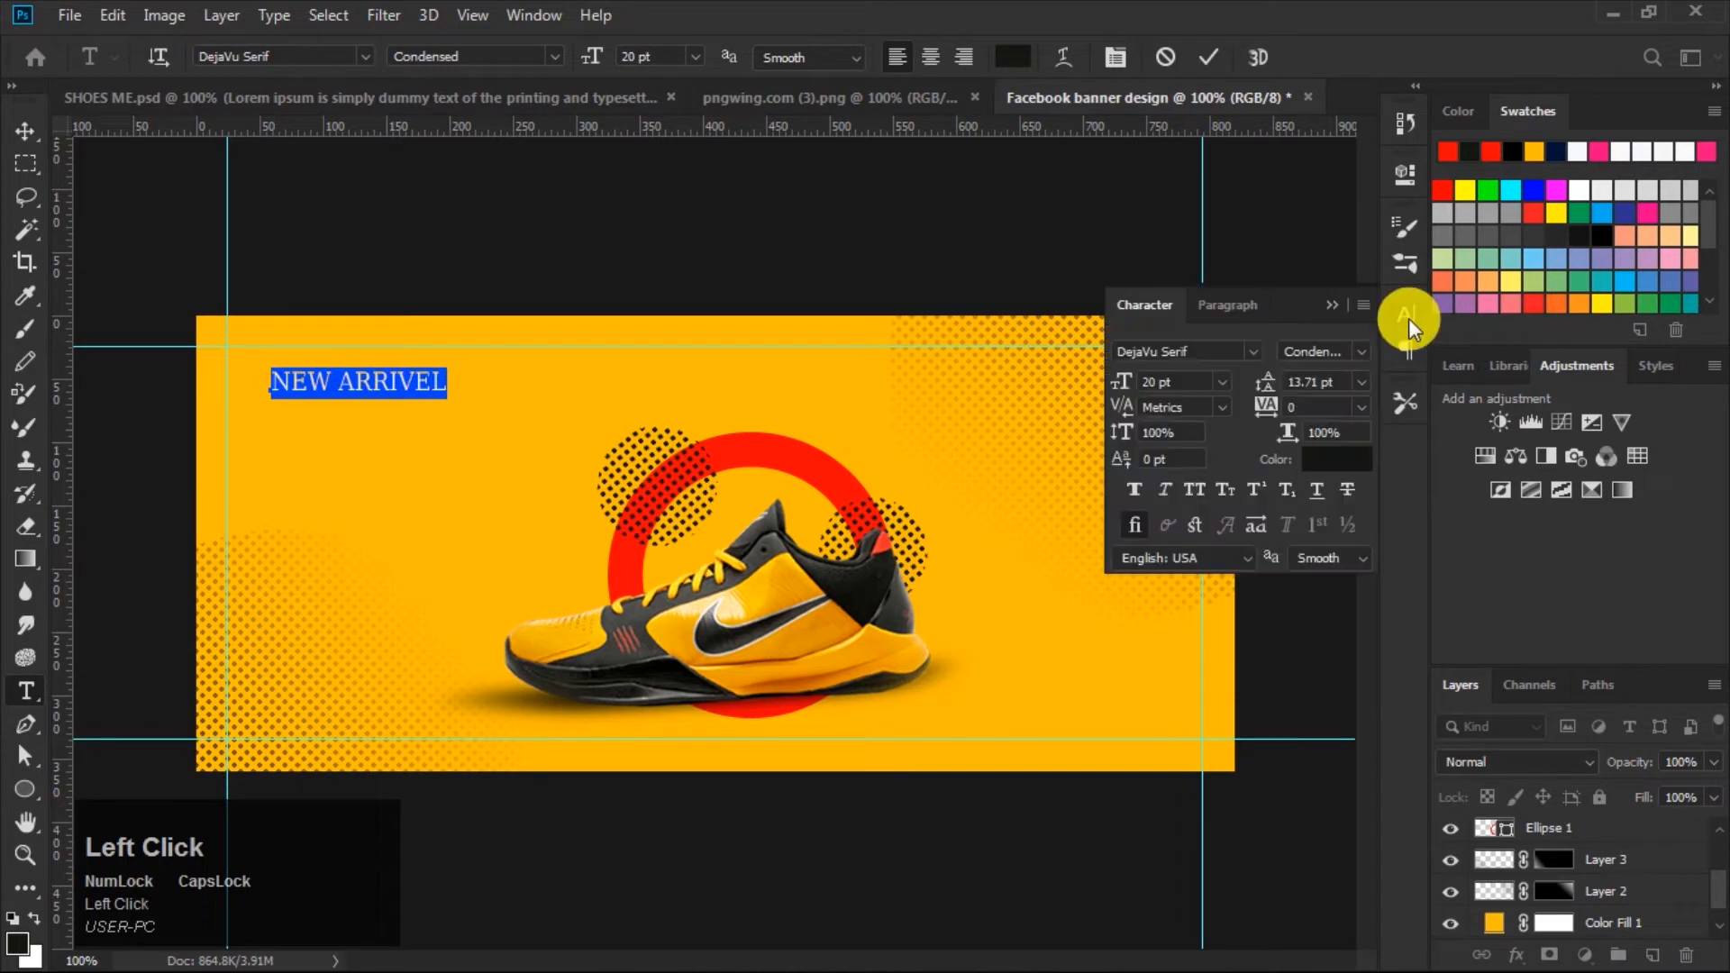
click(1133, 489)
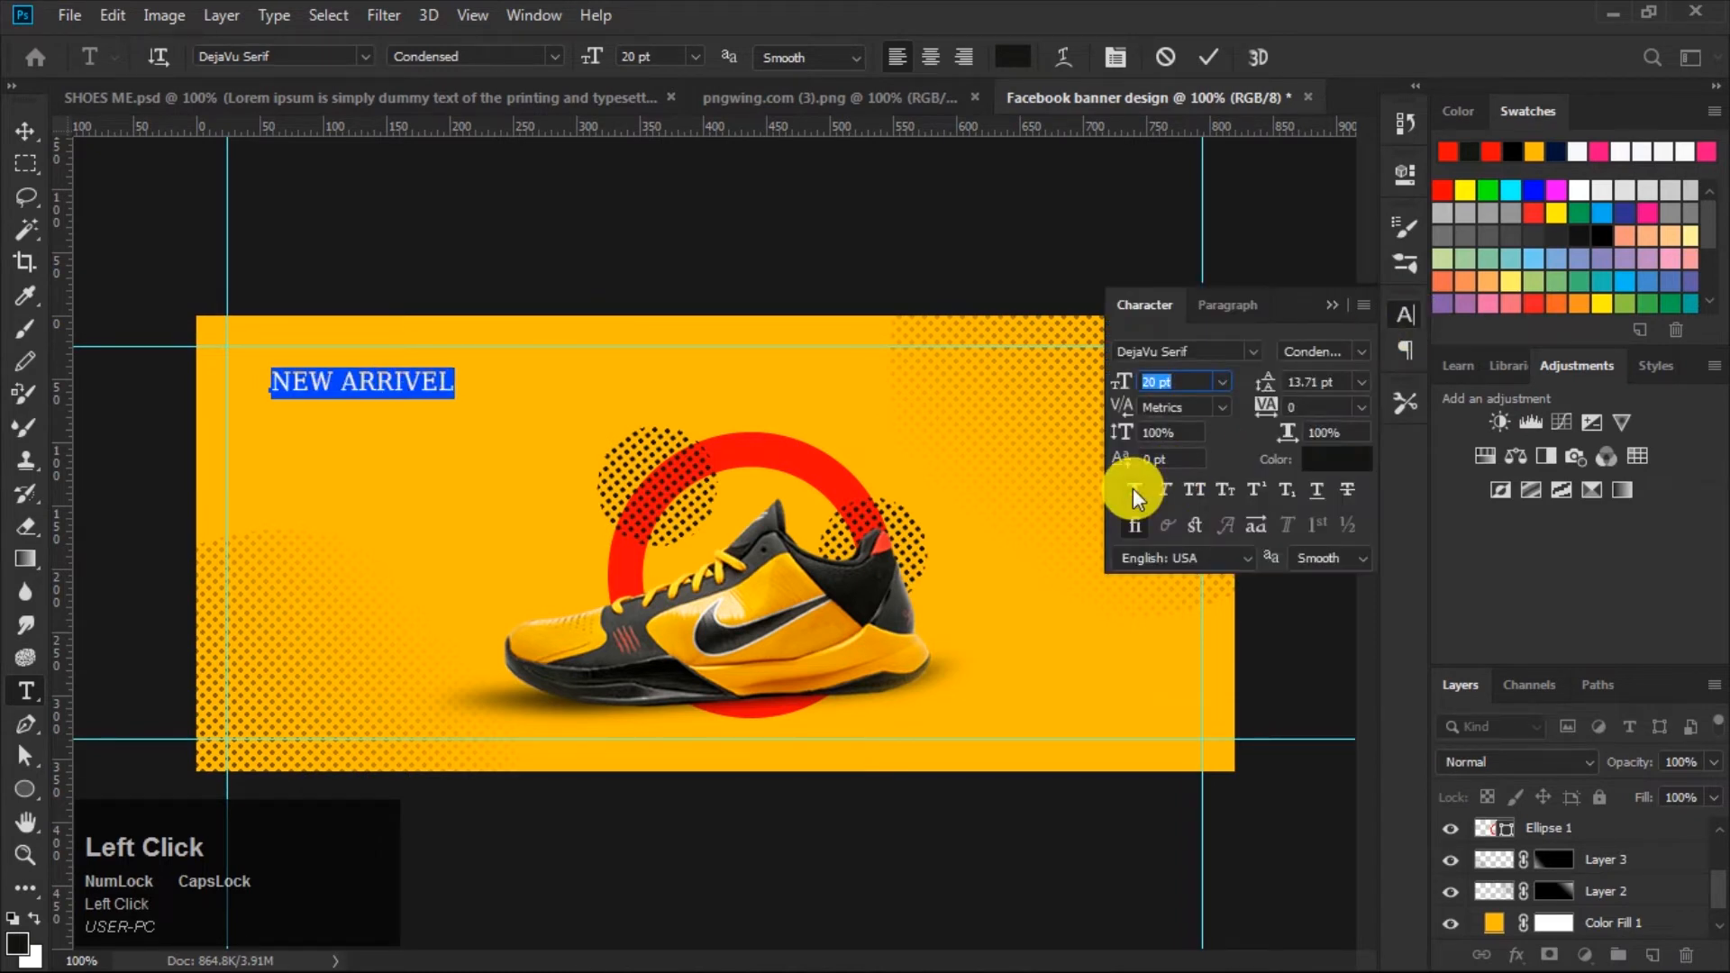
click(1337, 302)
click(1205, 60)
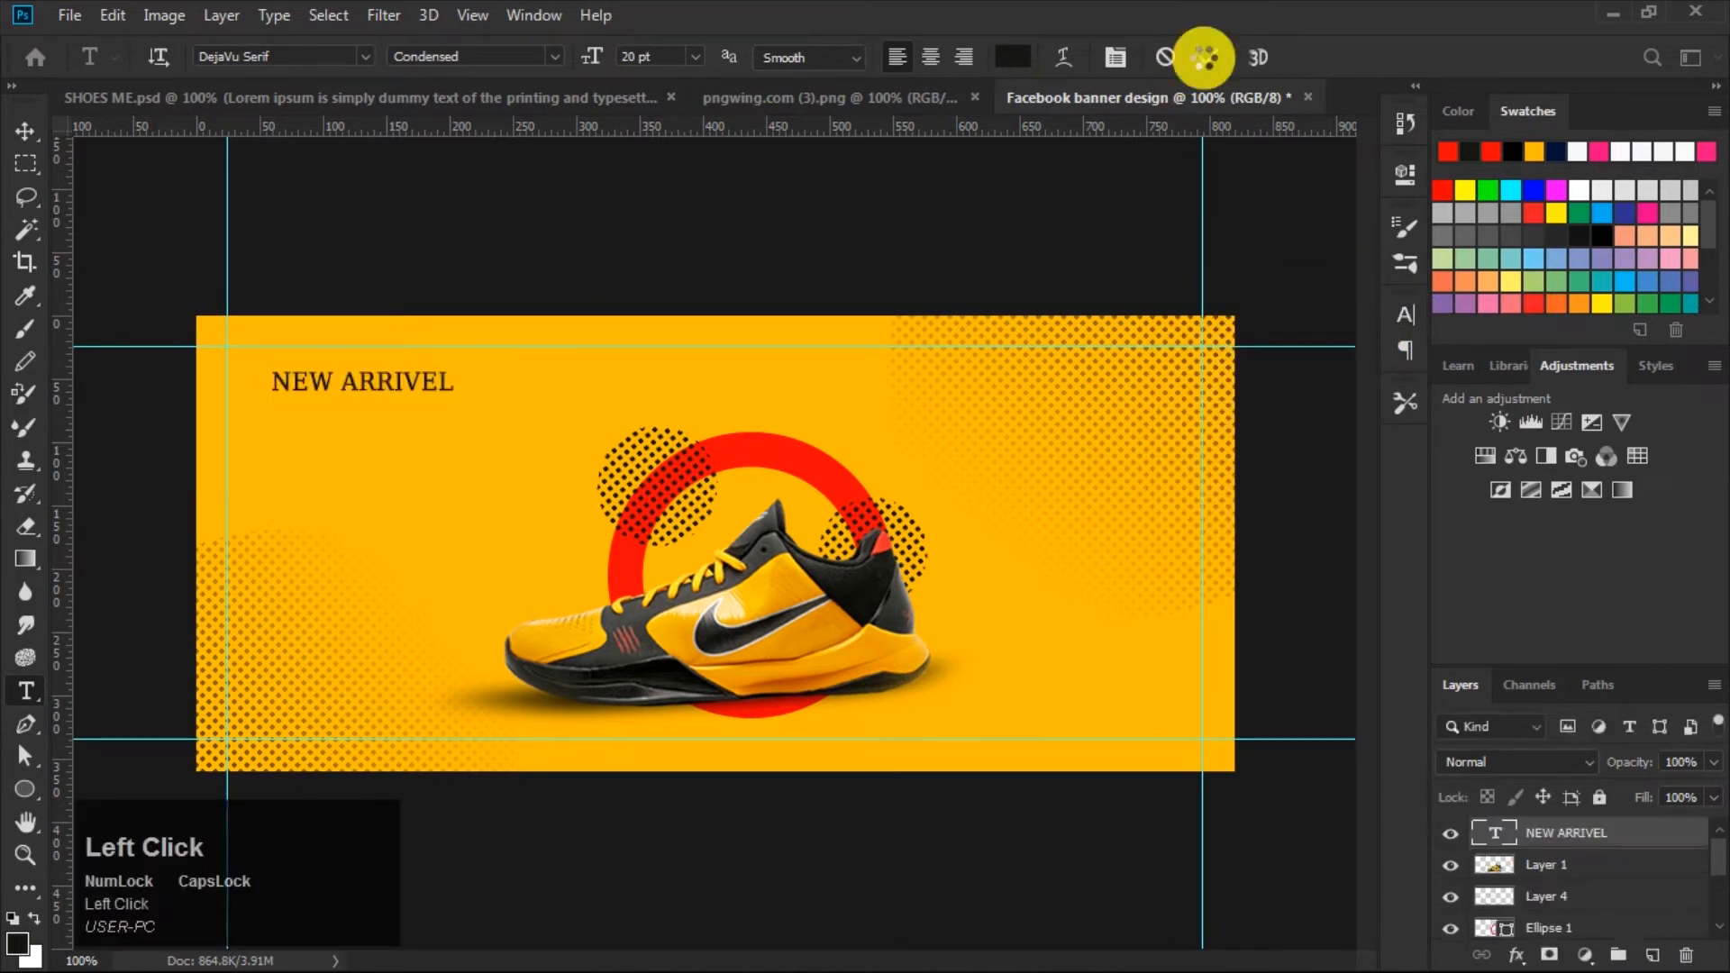
Move the NEW ARRIVEL text slightly up toward the top margin guide and deselect it.
click(36, 138)
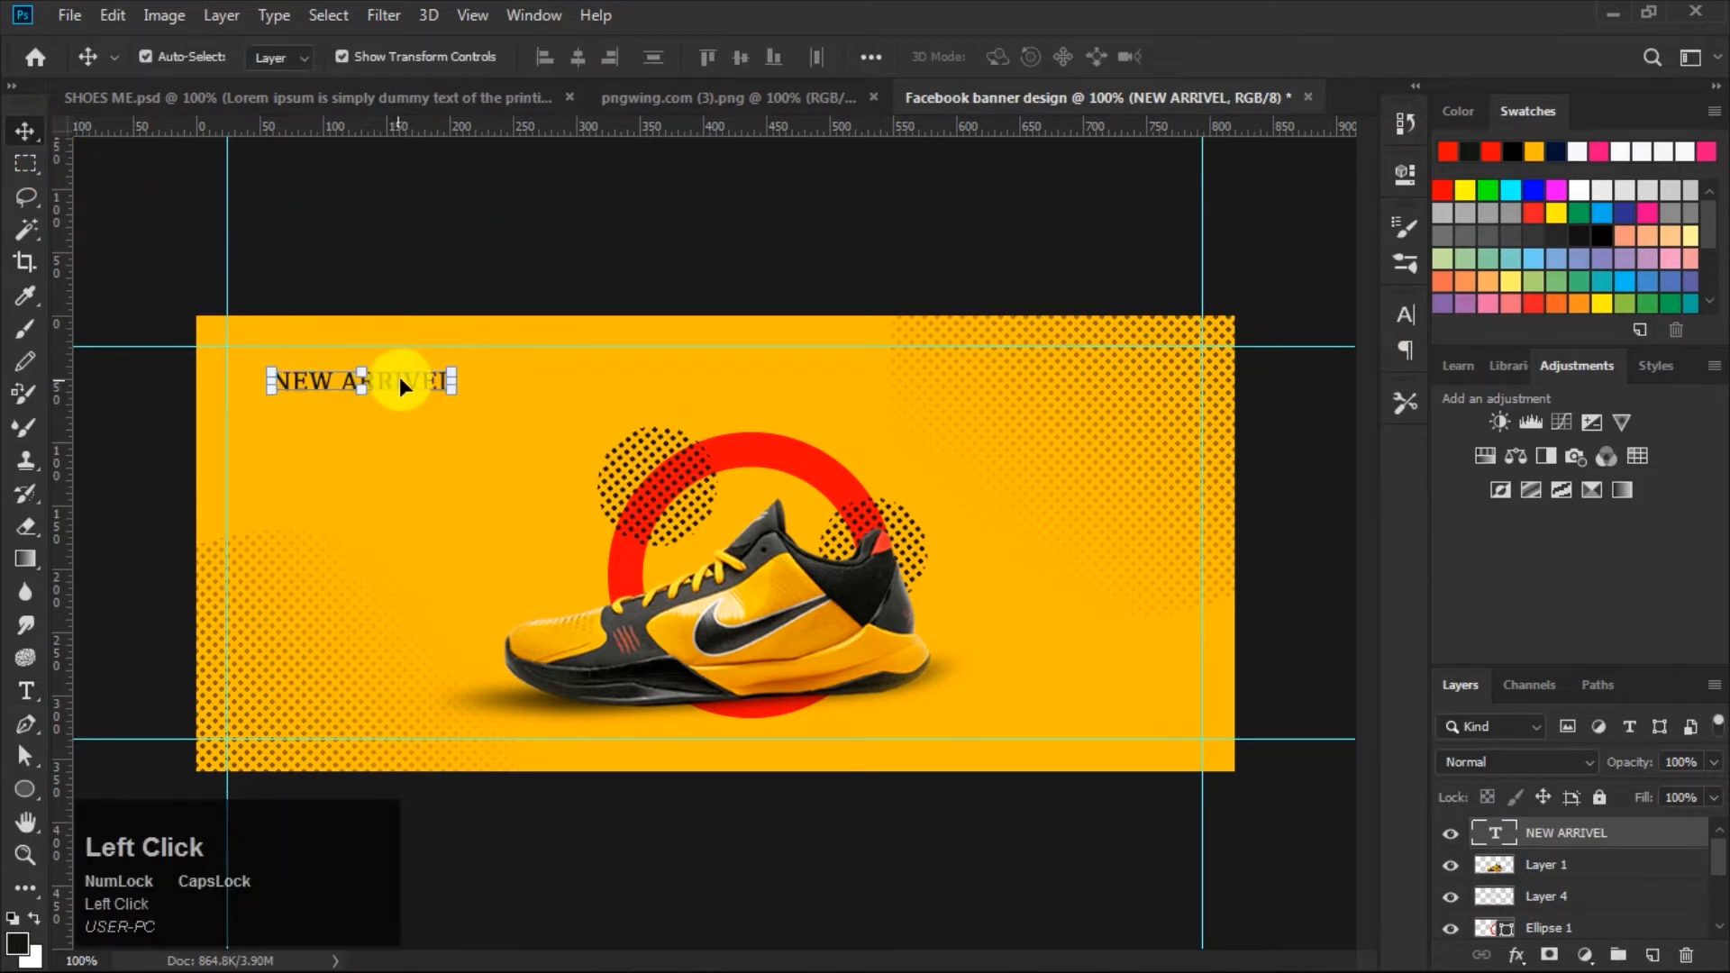
drag(400, 378, 400, 378)
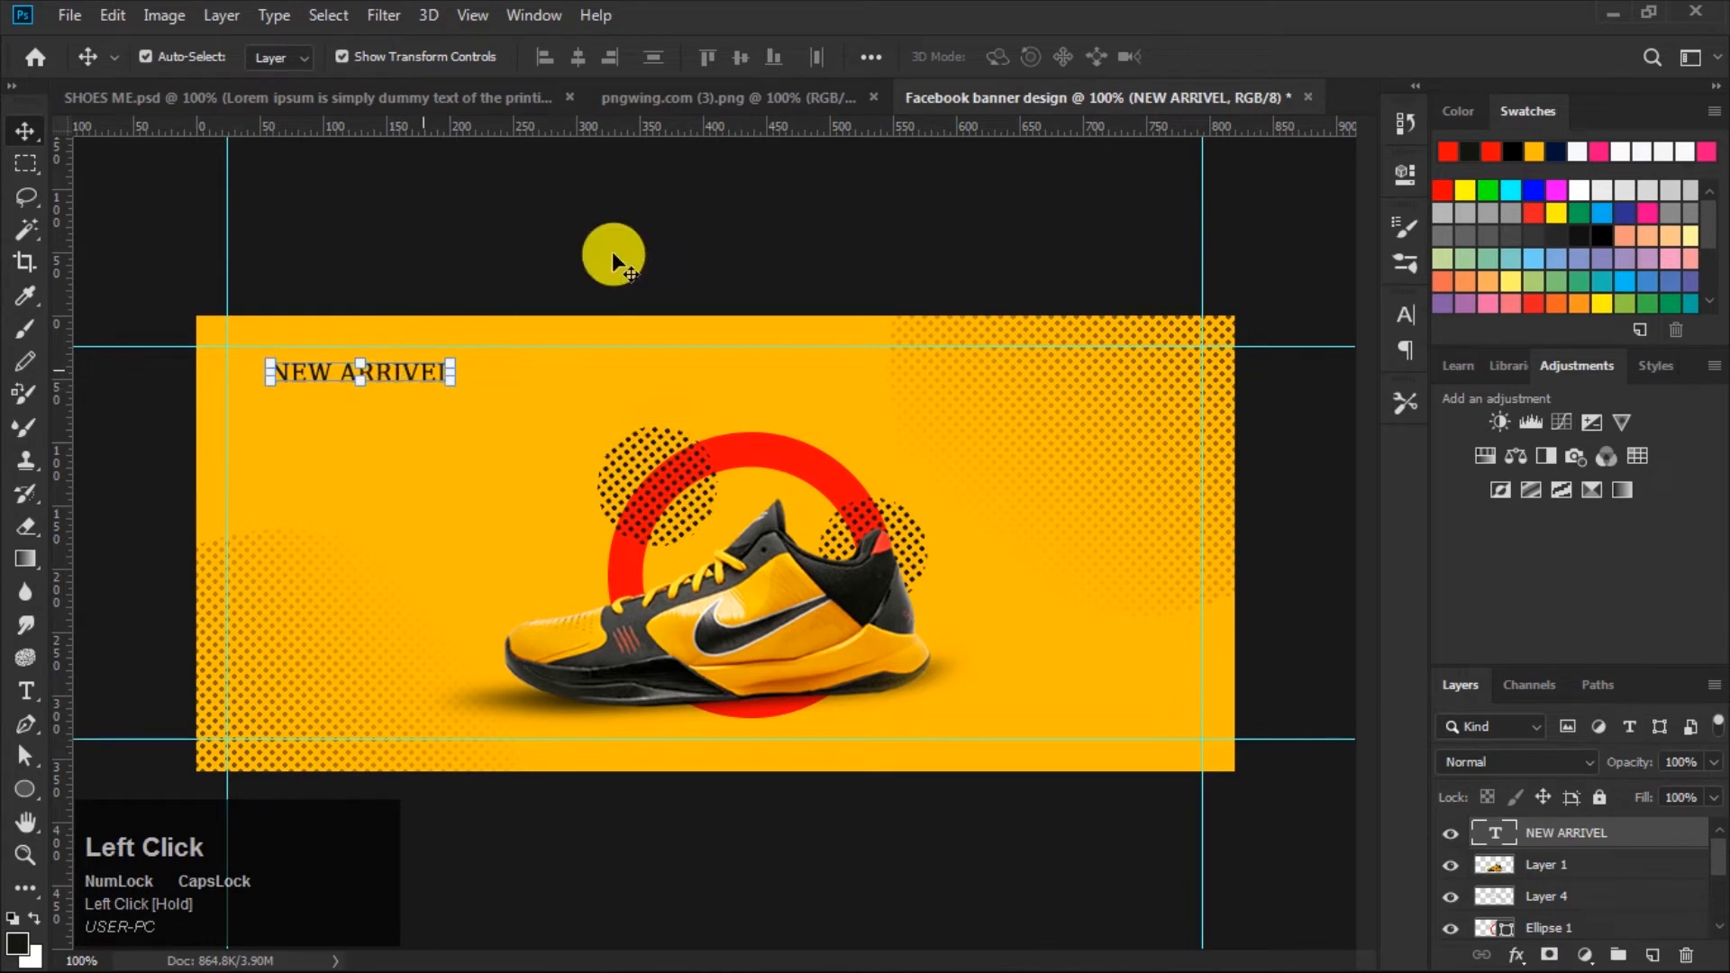
click(635, 214)
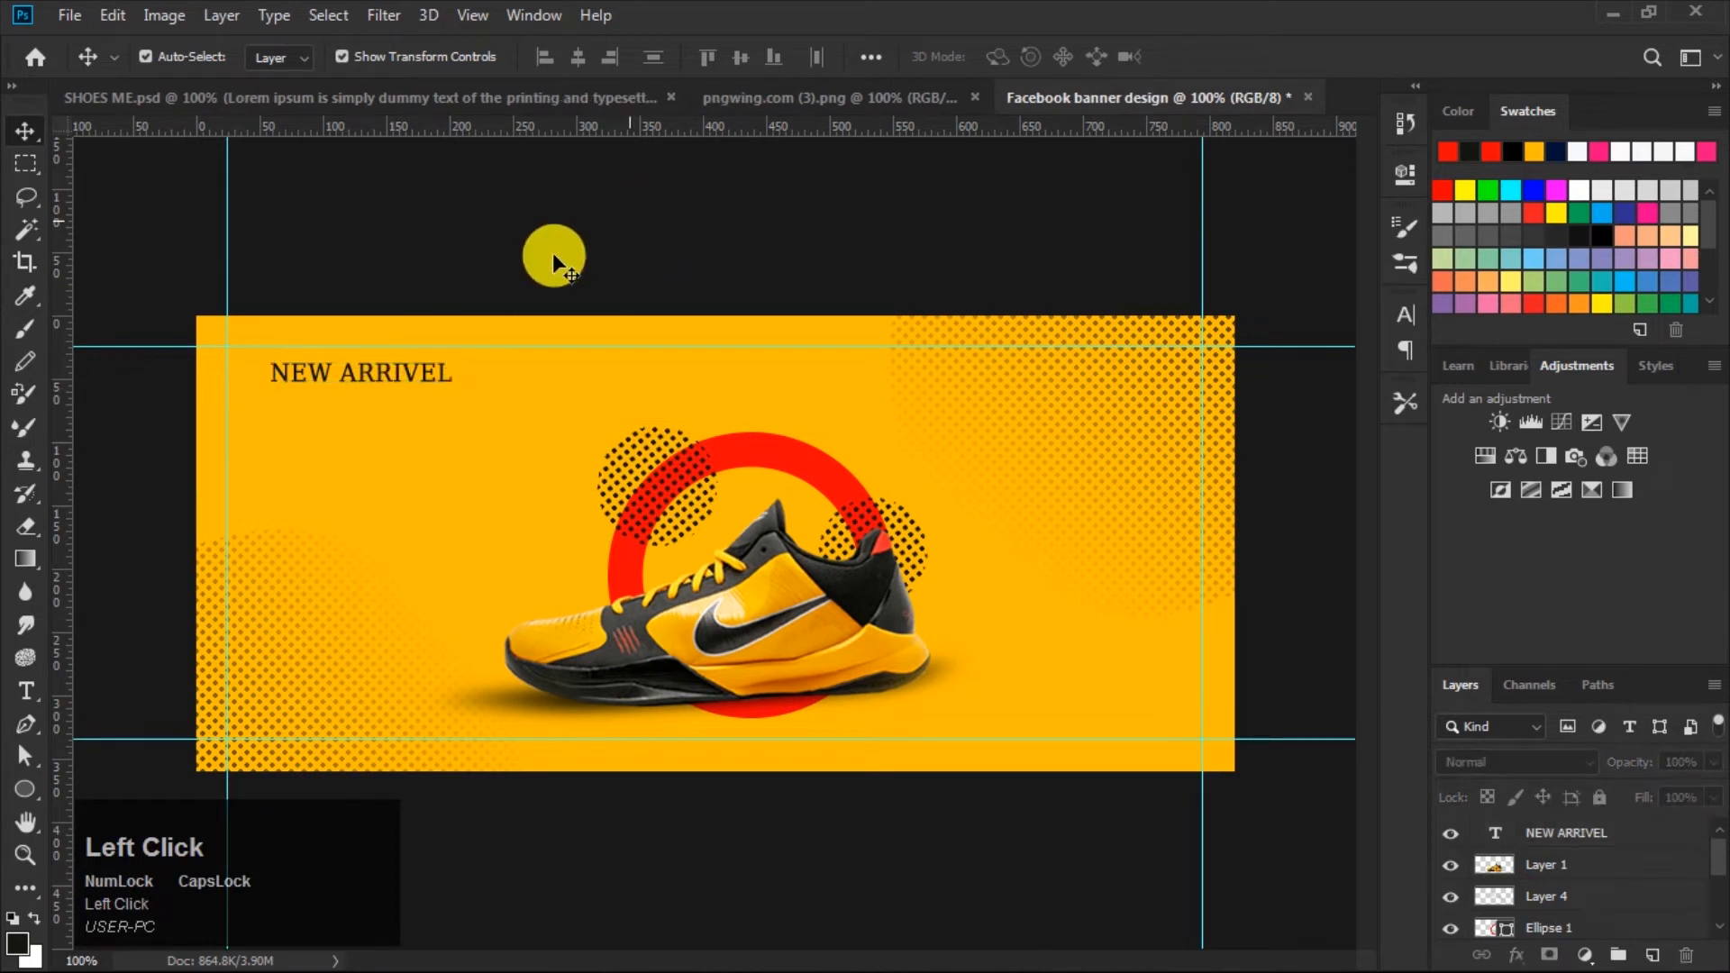
Set the Type tool to Anton Regular at 48 pt with the ring's red f80505 as text color.
click(25, 690)
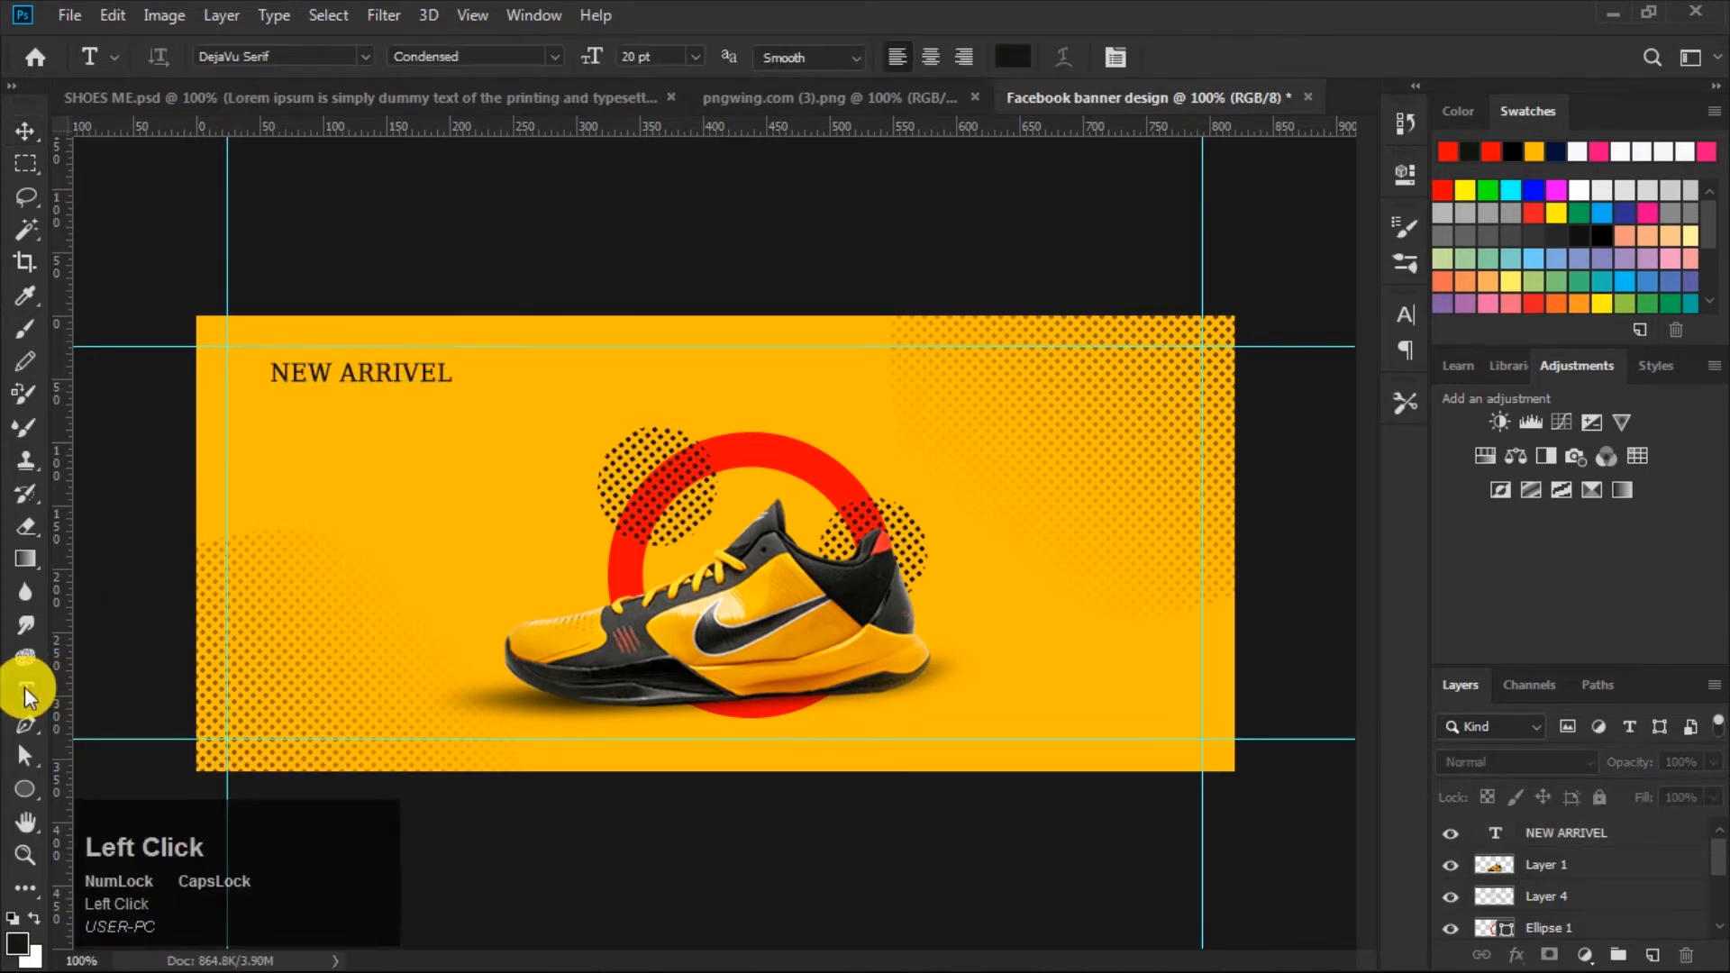
click(369, 56)
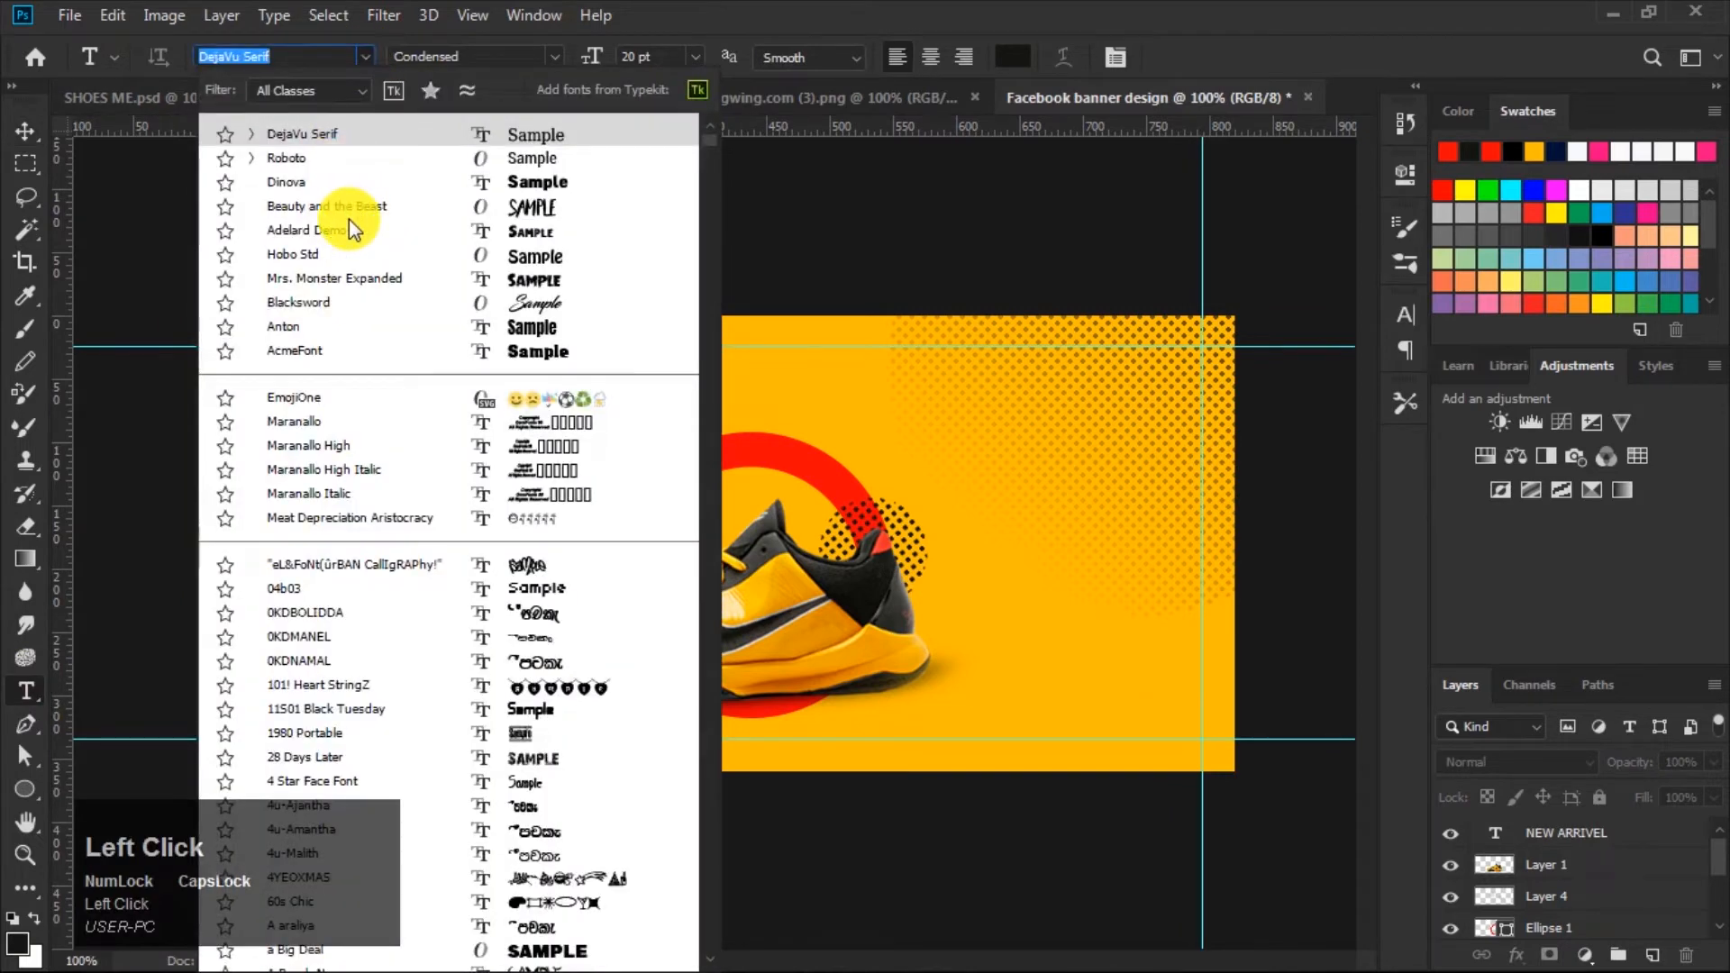
click(558, 332)
click(555, 57)
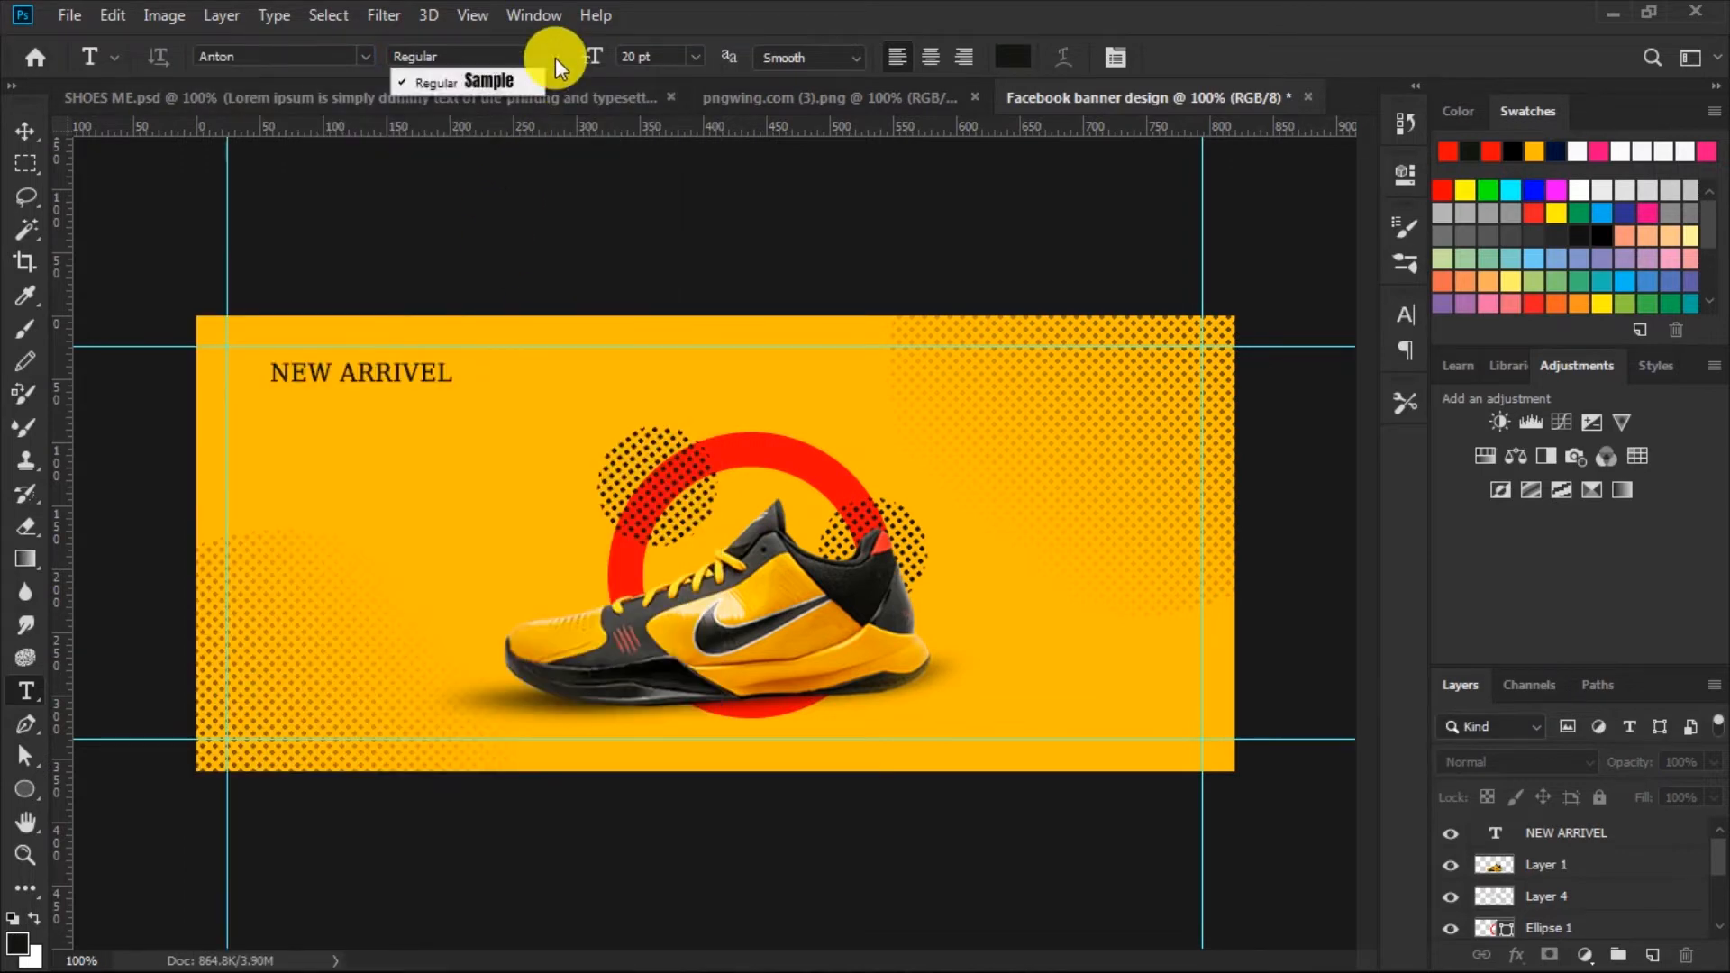
click(575, 59)
click(695, 55)
click(671, 341)
click(1012, 56)
click(816, 458)
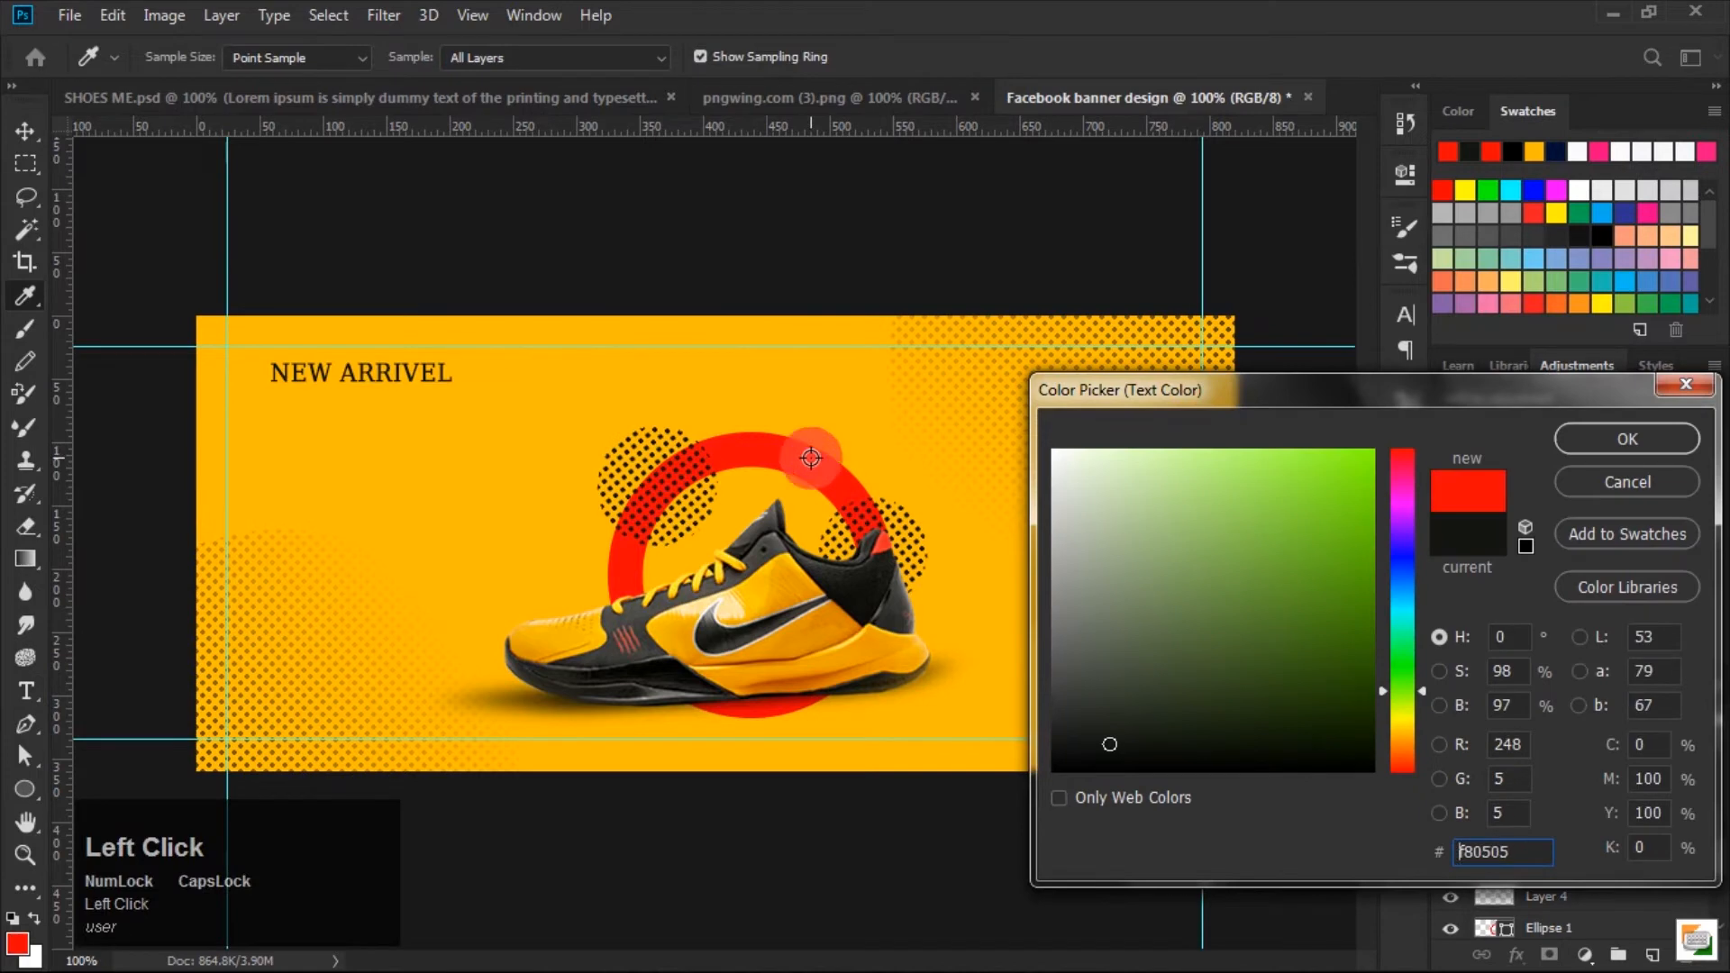
click(1580, 443)
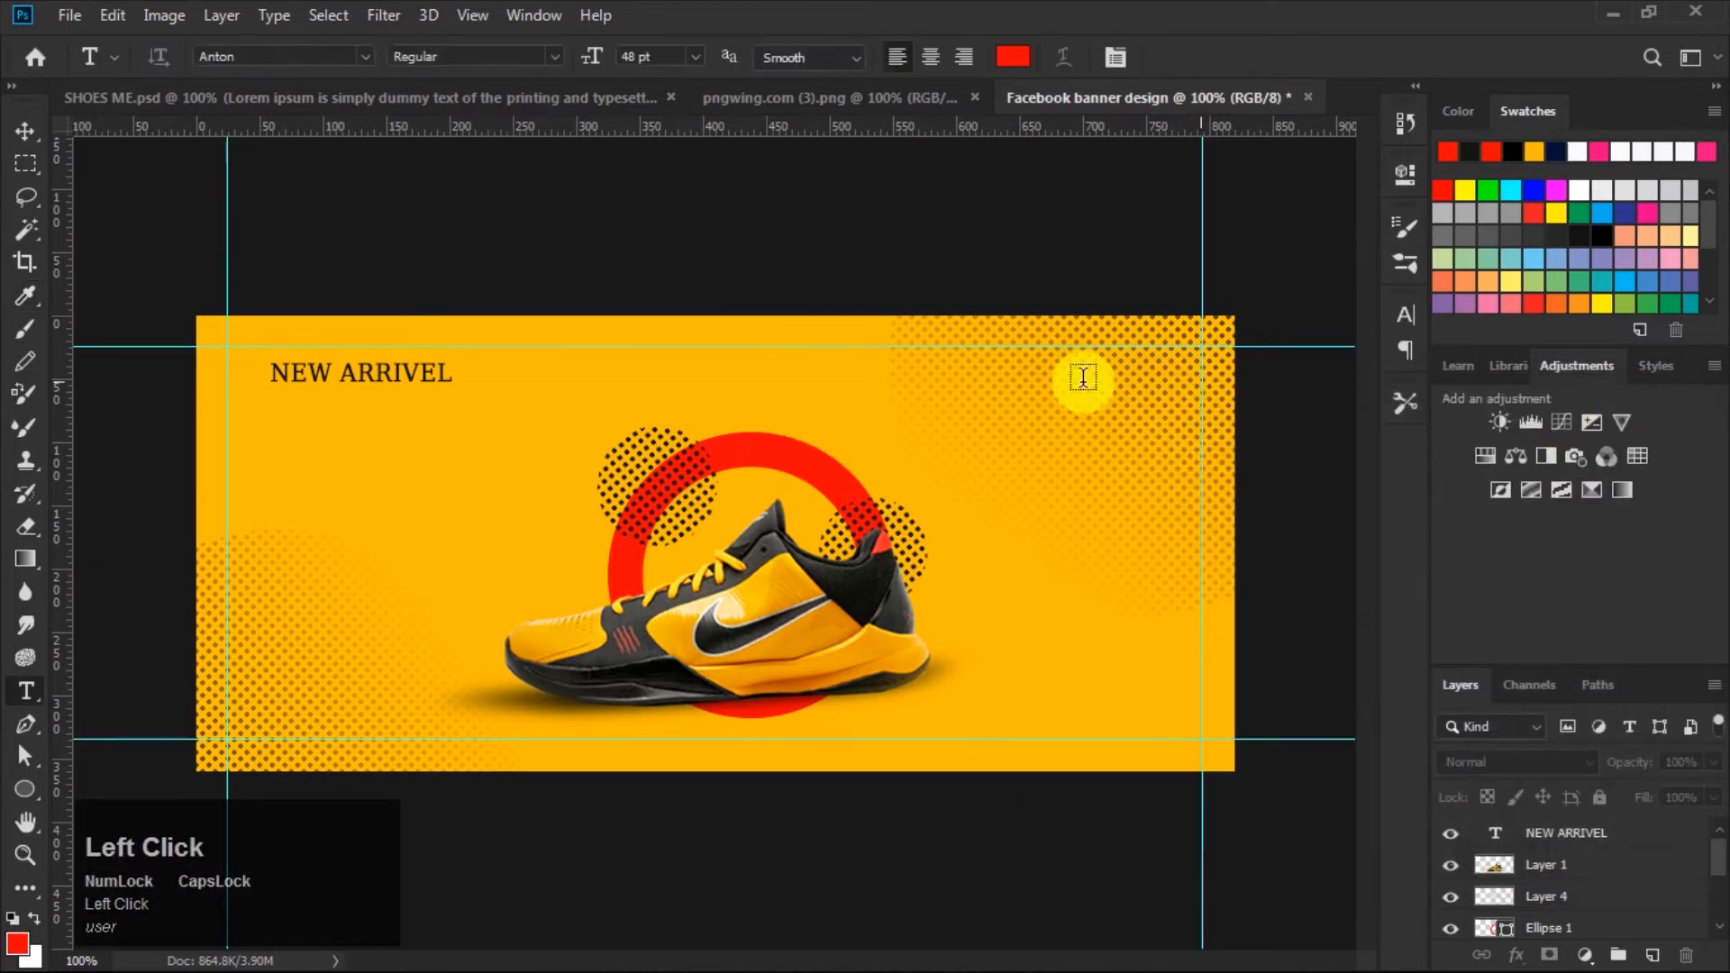
Add the two-line text "SPECIAL COLLECTION" in capitals directly under the NEW ARRIVEL text.
click(264, 426)
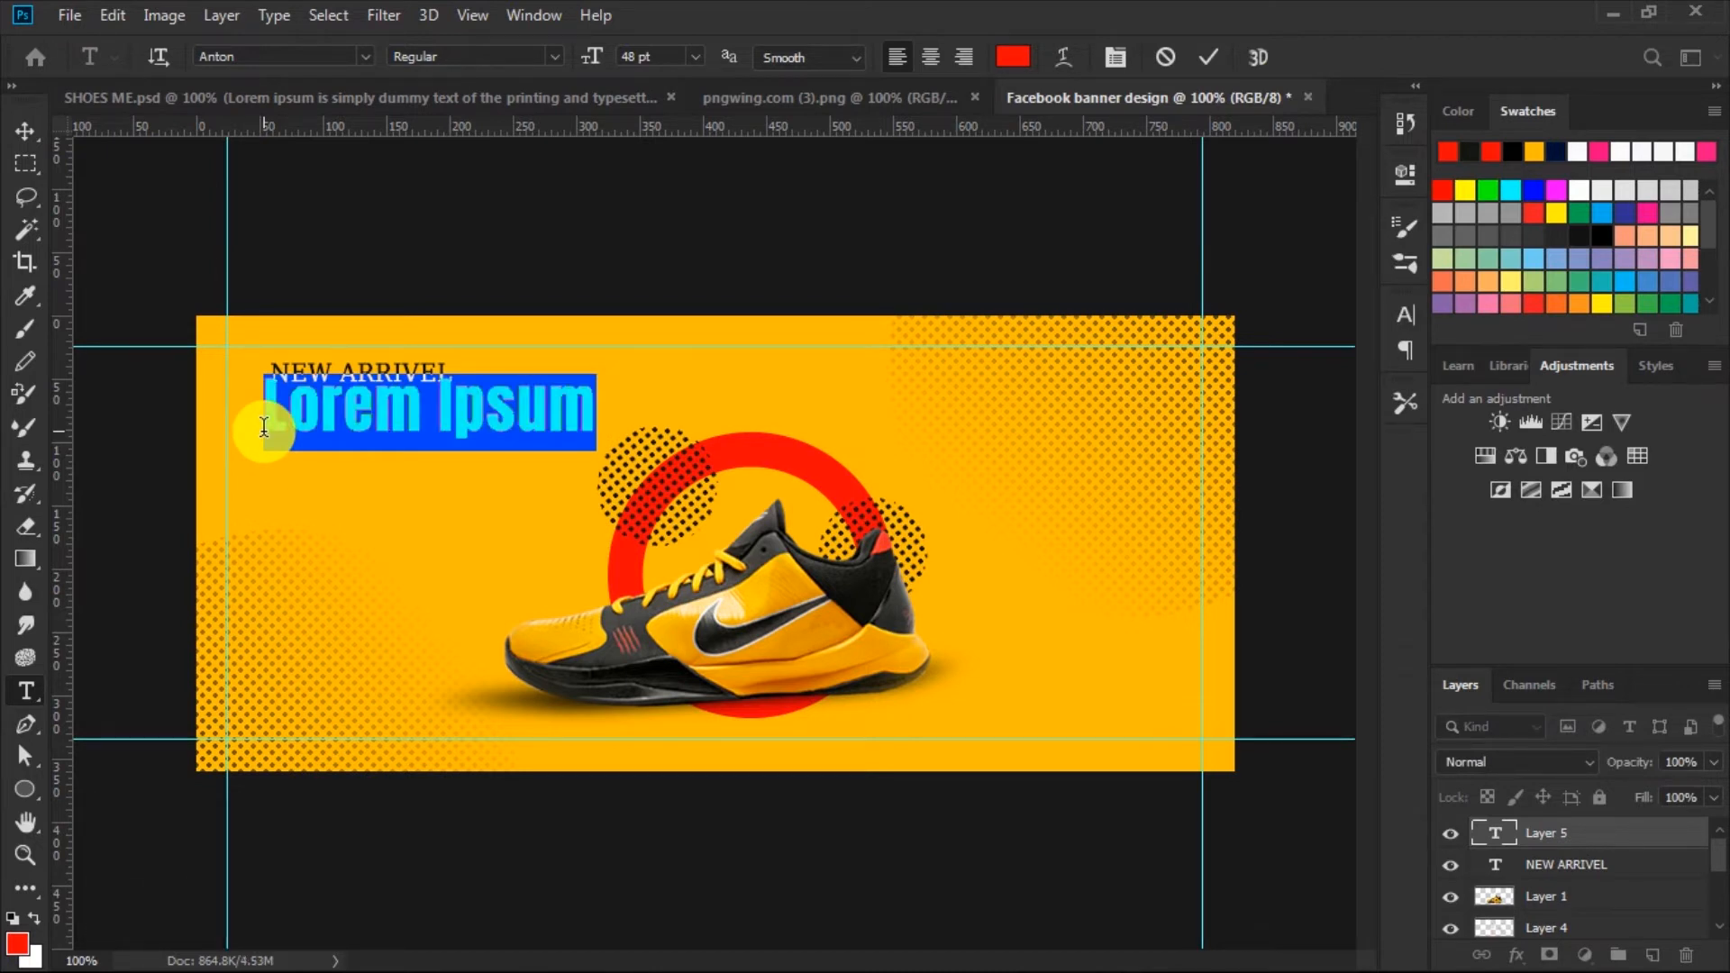
text(S)
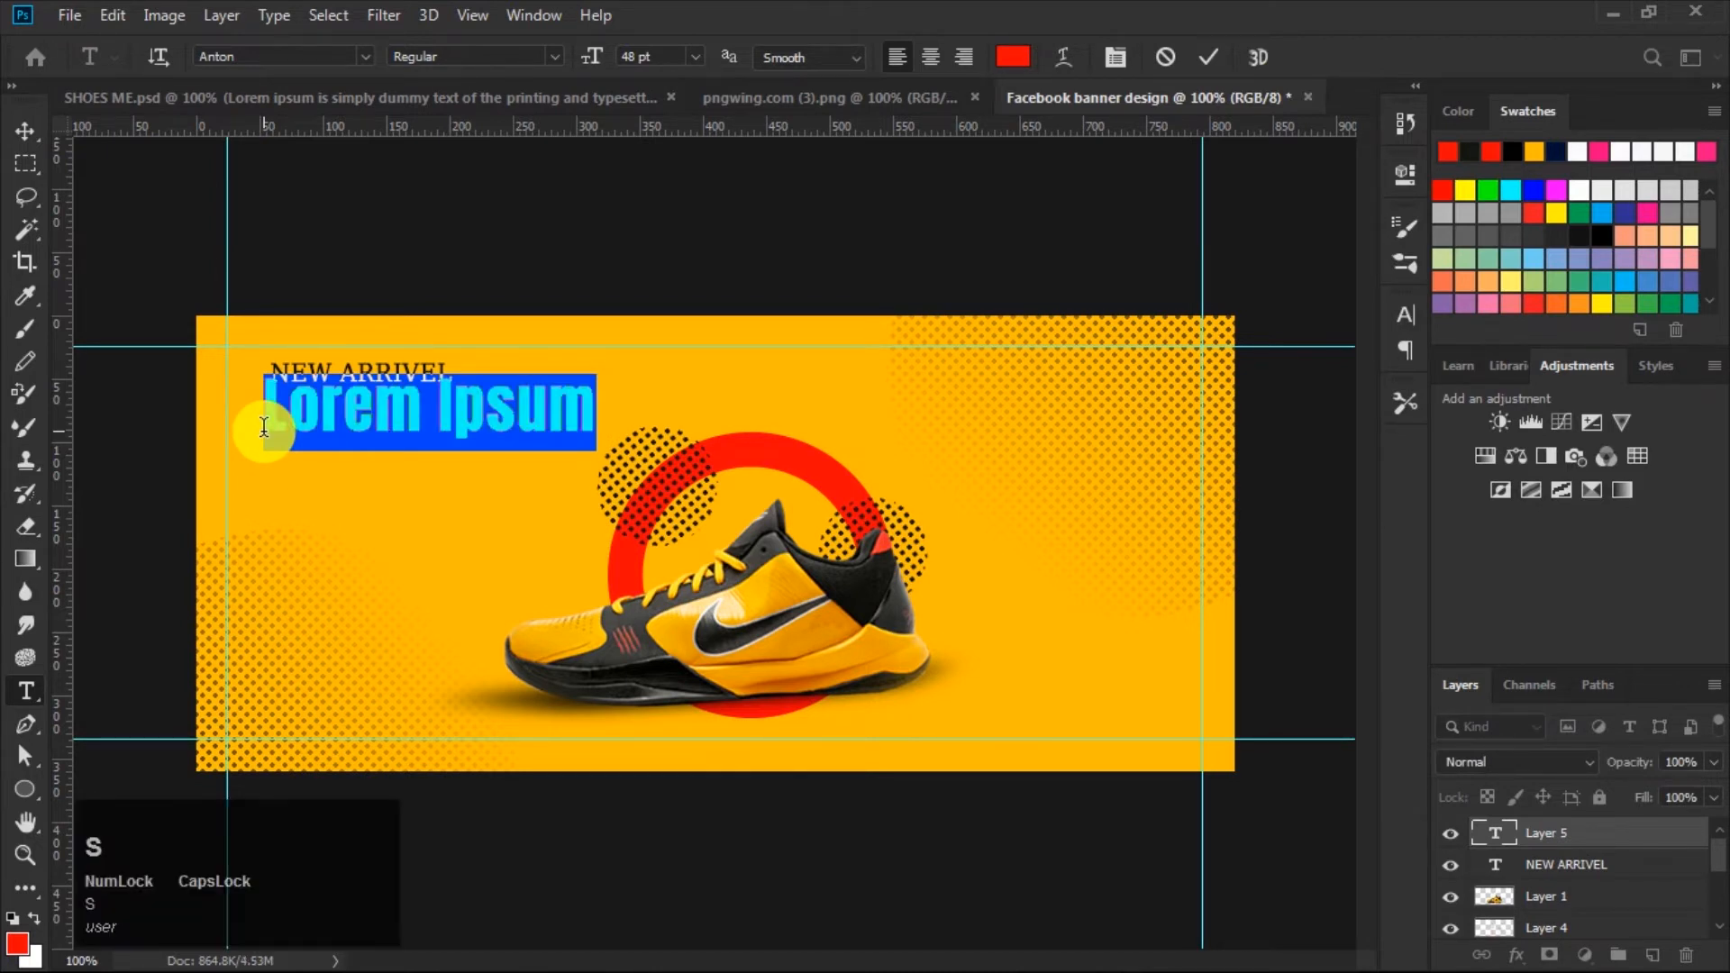
text(PE)
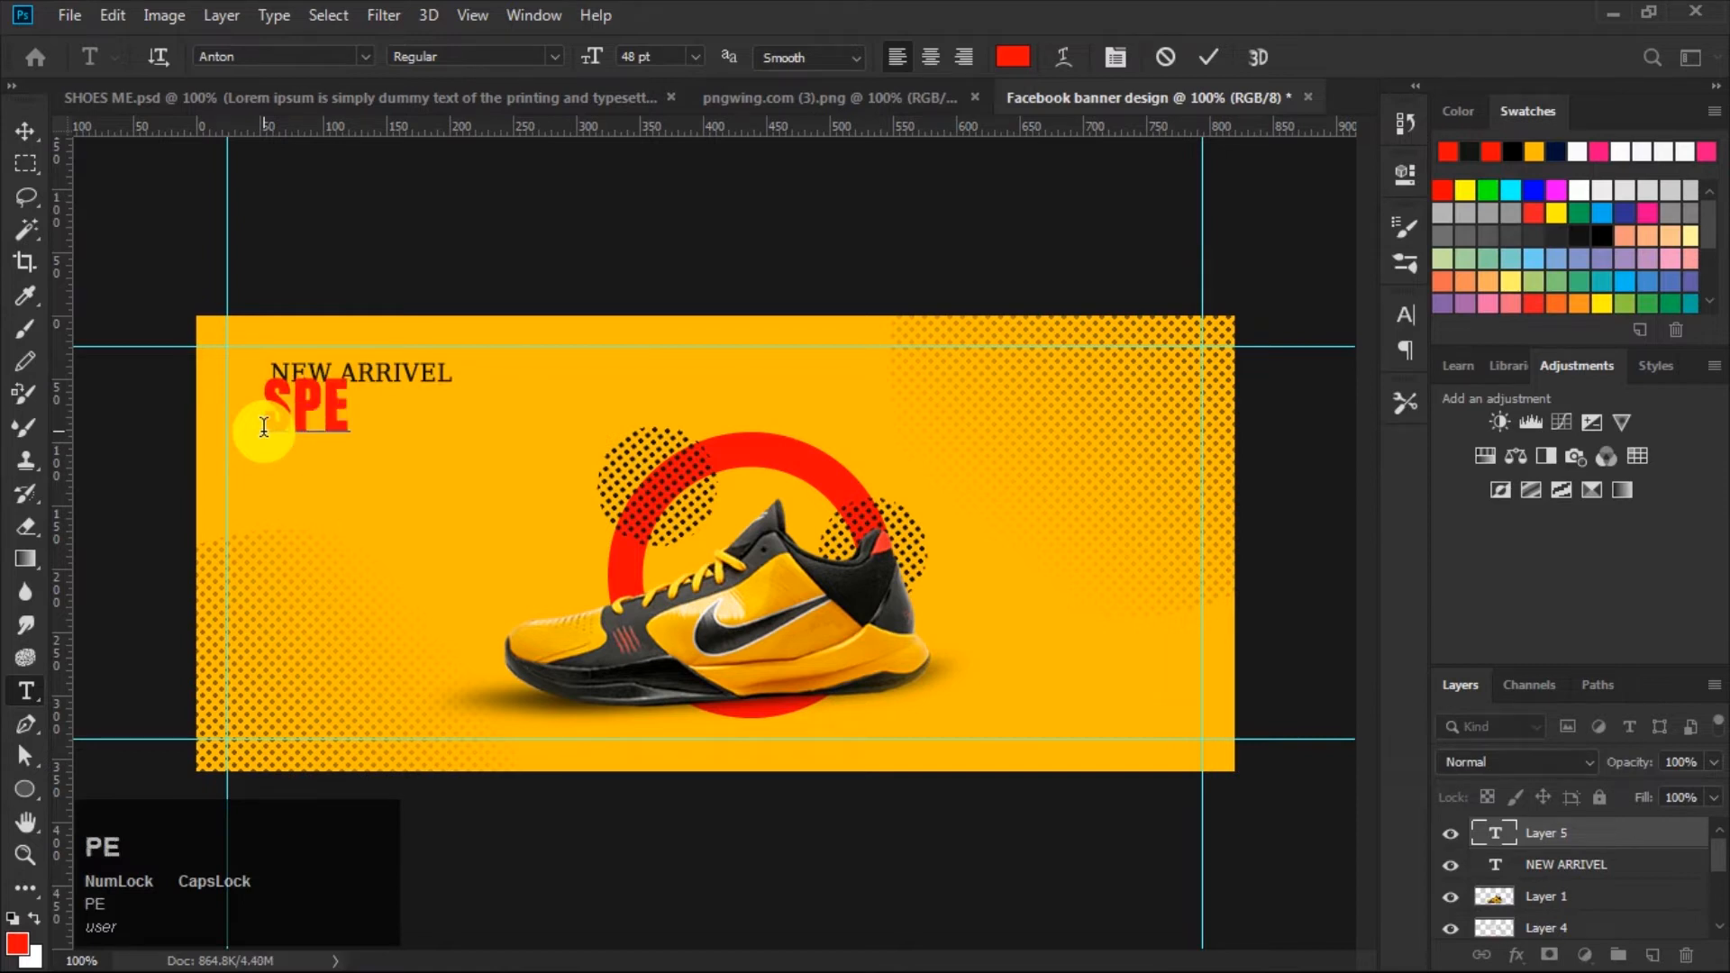
text(CIAL)
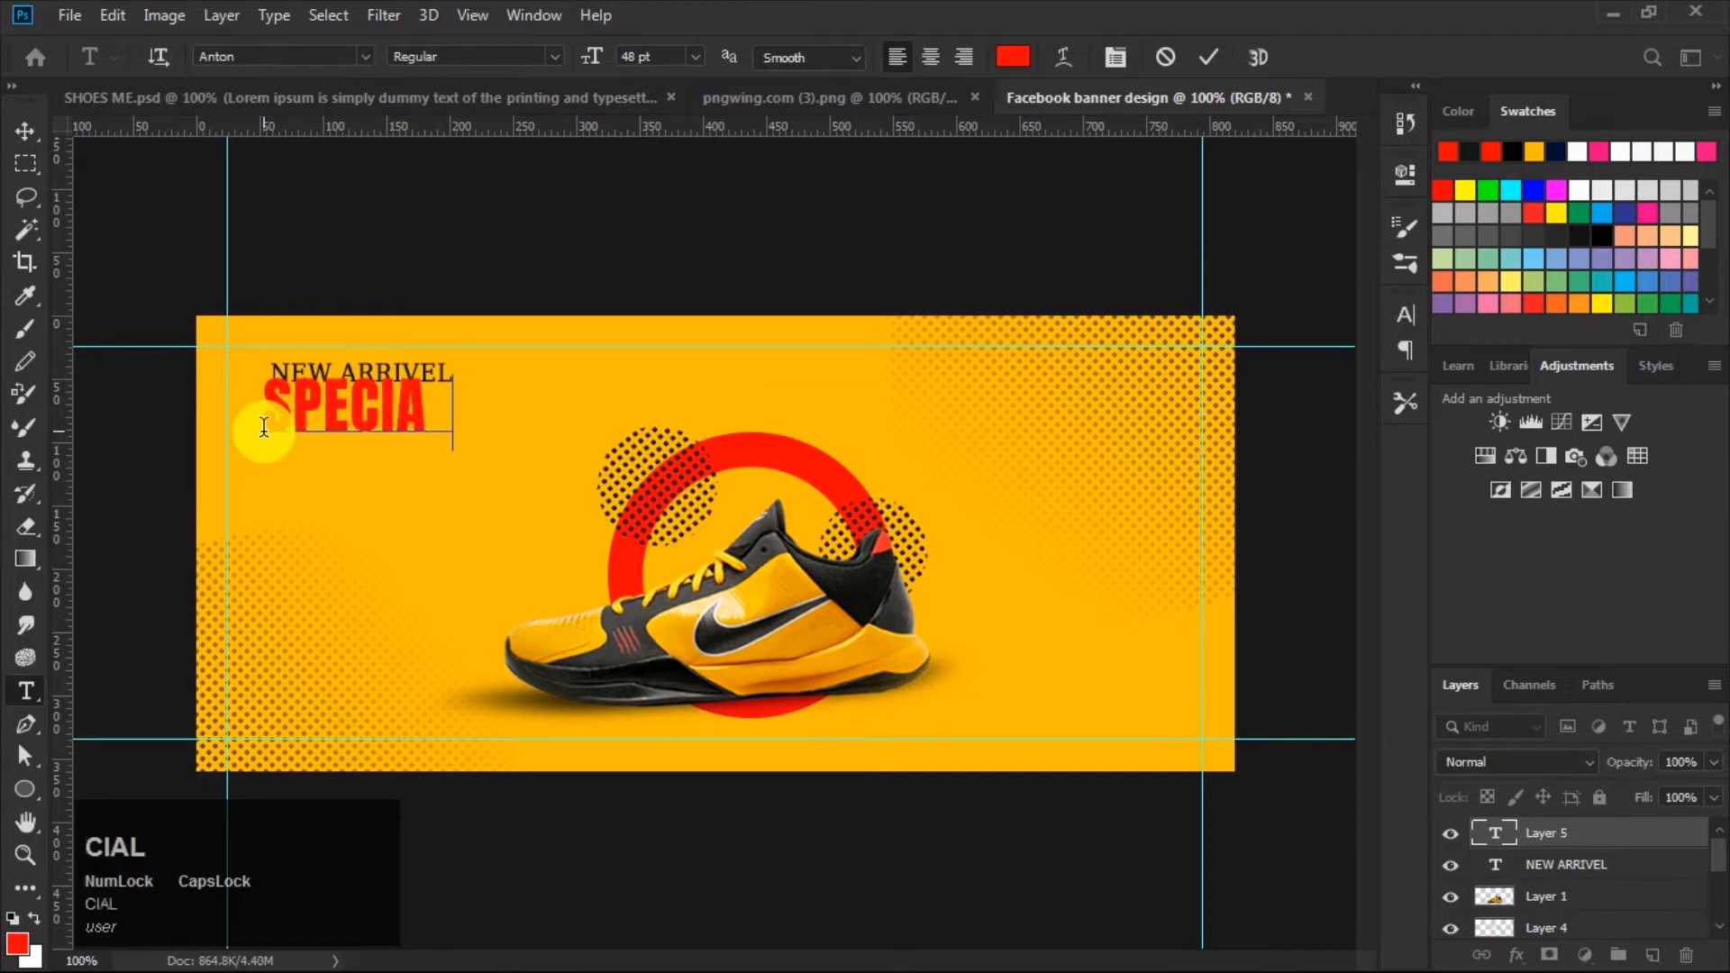
text(COLLE)
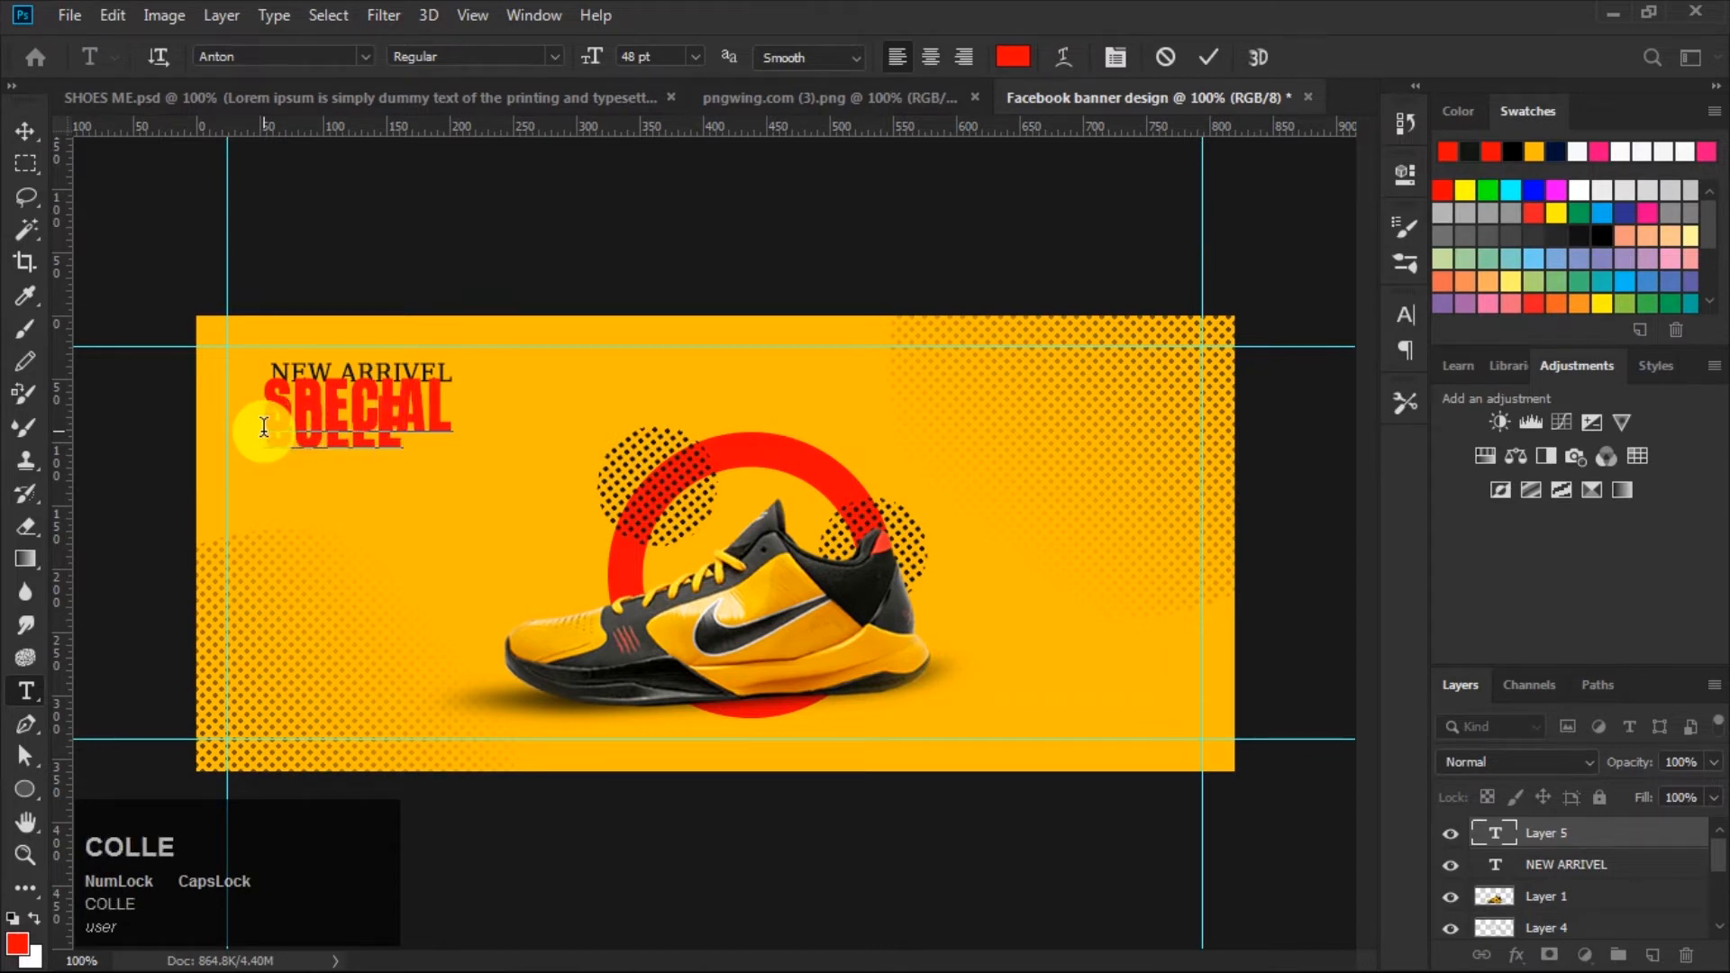
text(C)
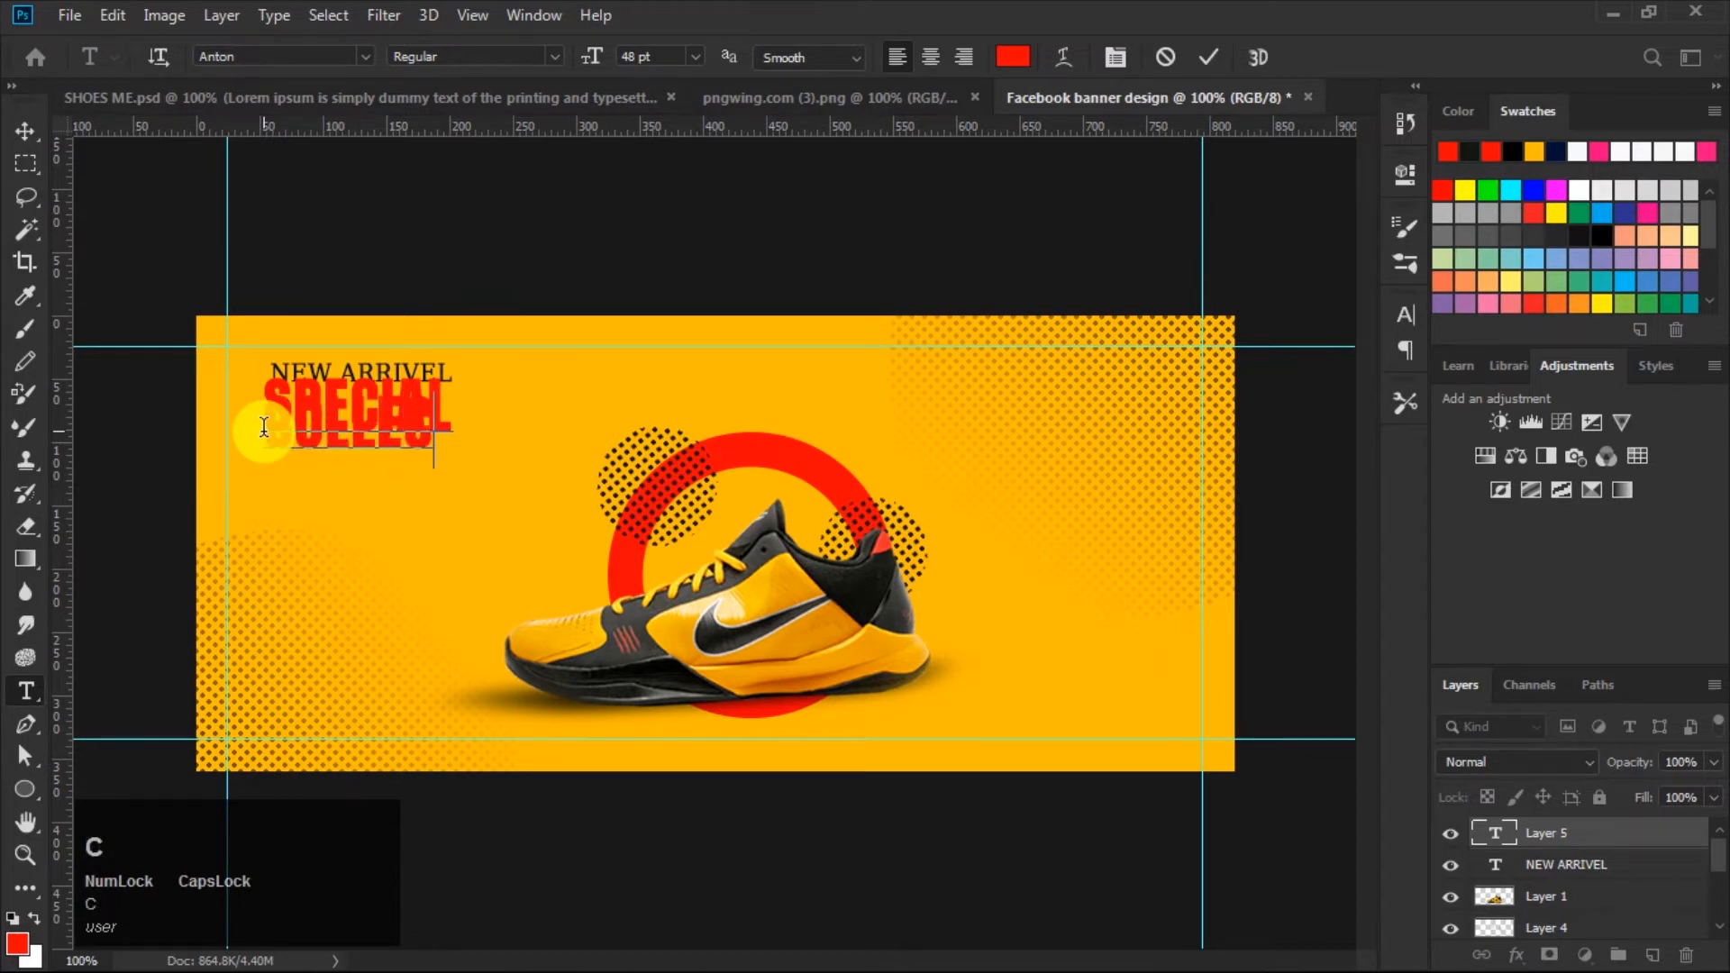
text(TION)
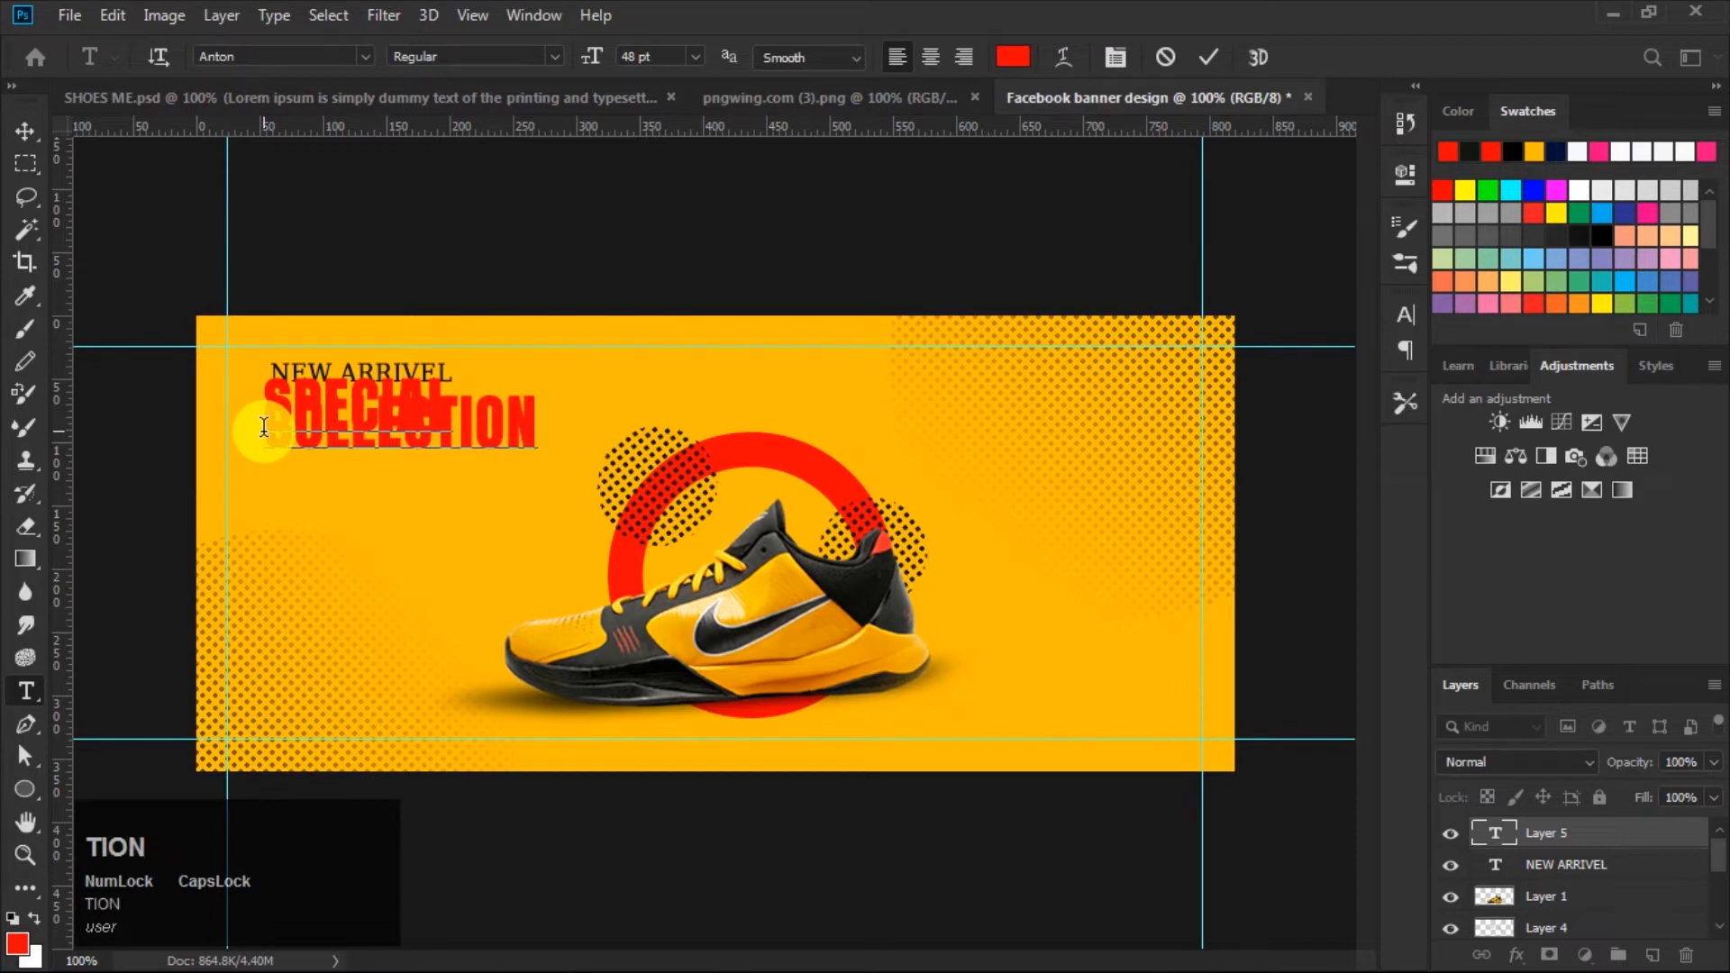
Set the leading of the whole SPECIAL COLLECTION text to 45.71 pt and its tracking to -20.
drag(257, 376, 619, 435)
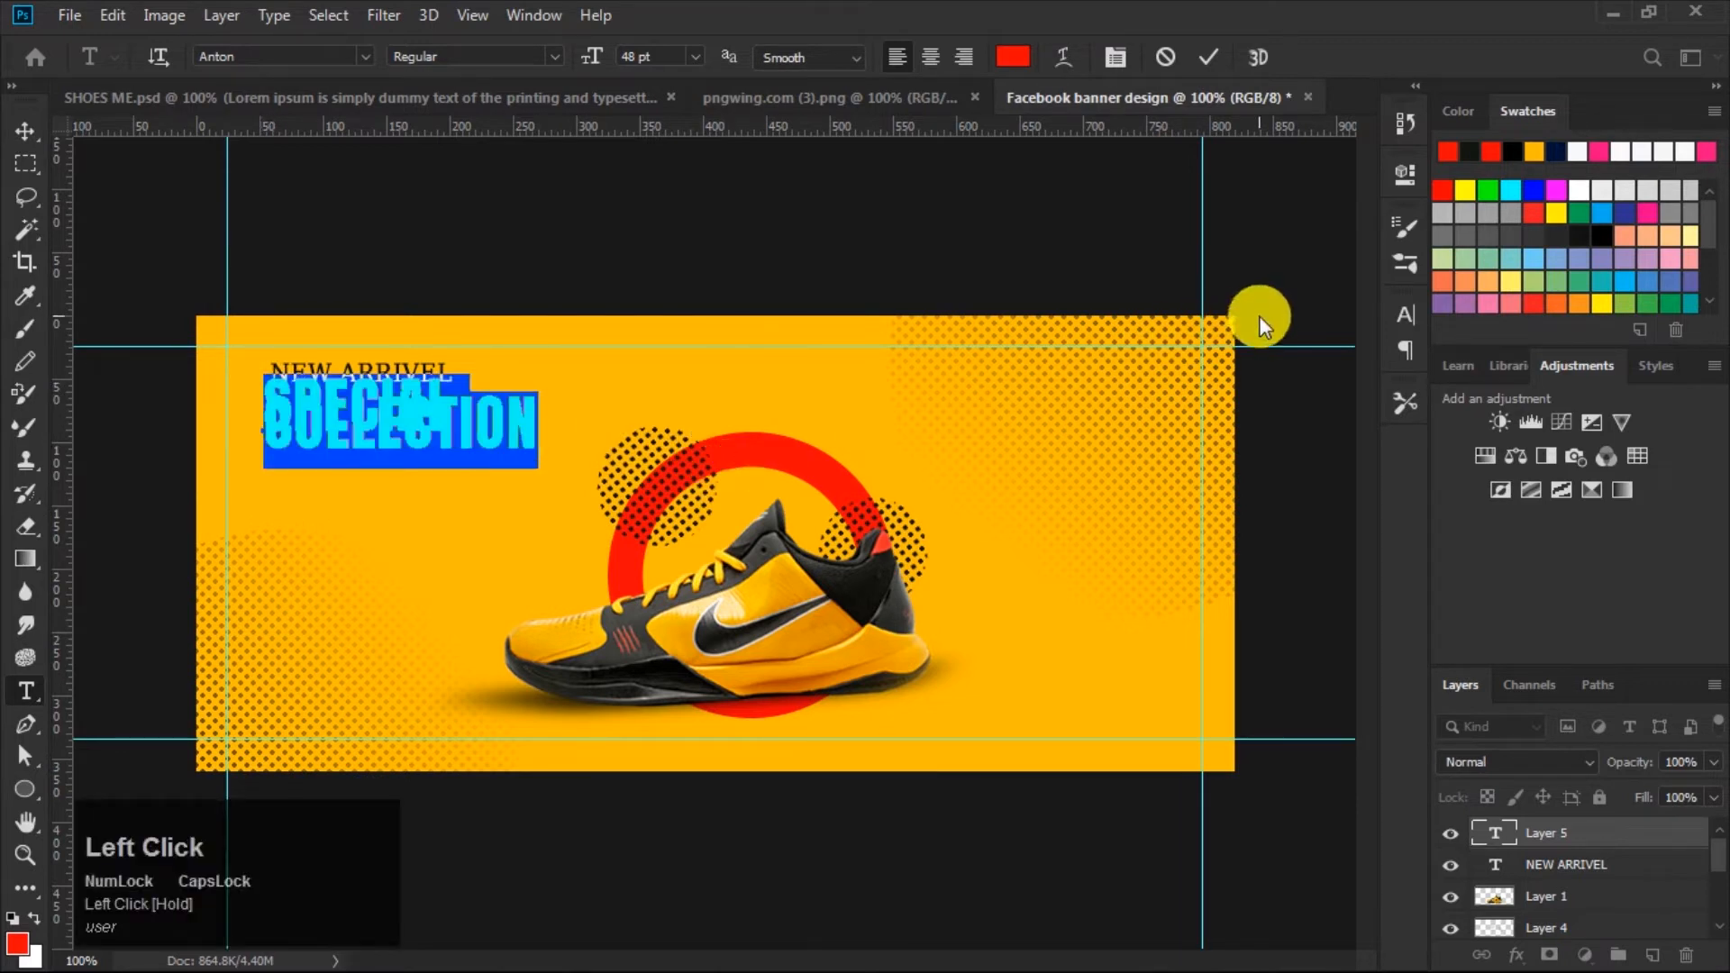
click(1410, 319)
mouse_move(1267, 386)
mouse_down()
mouse_move(1298, 391)
mouse_move(1267, 420)
mouse_up()
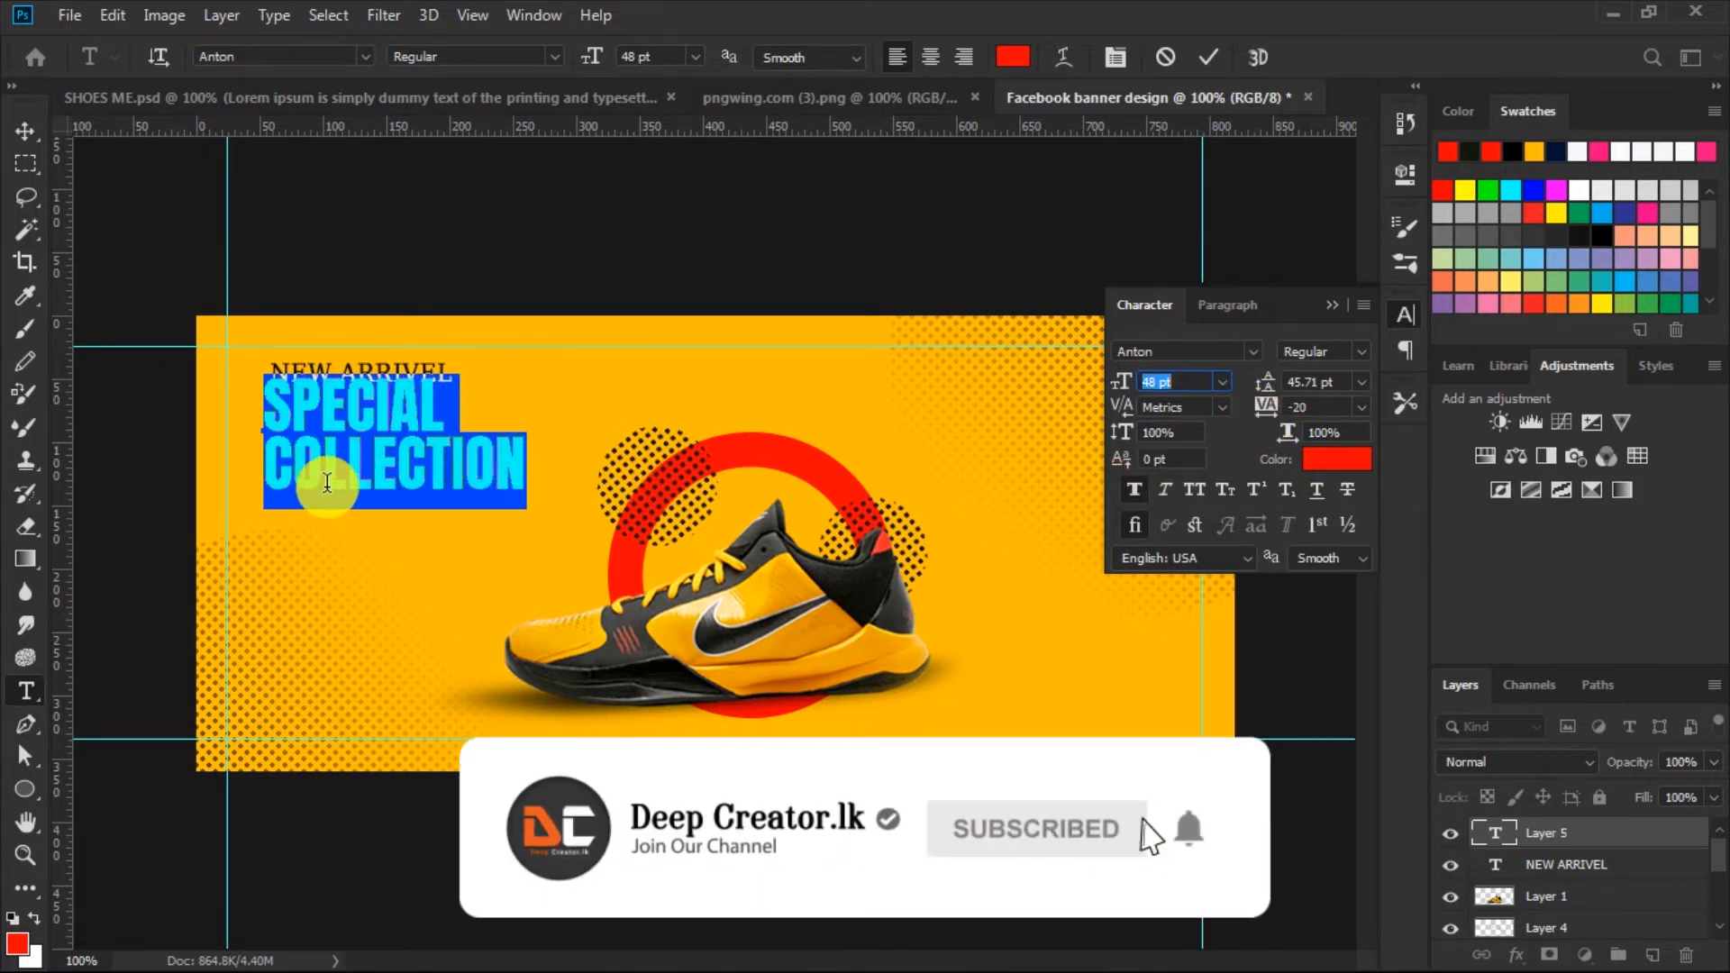
Remove faux bold from the word SPECIAL and commit the headline text.
drag(270, 397, 598, 401)
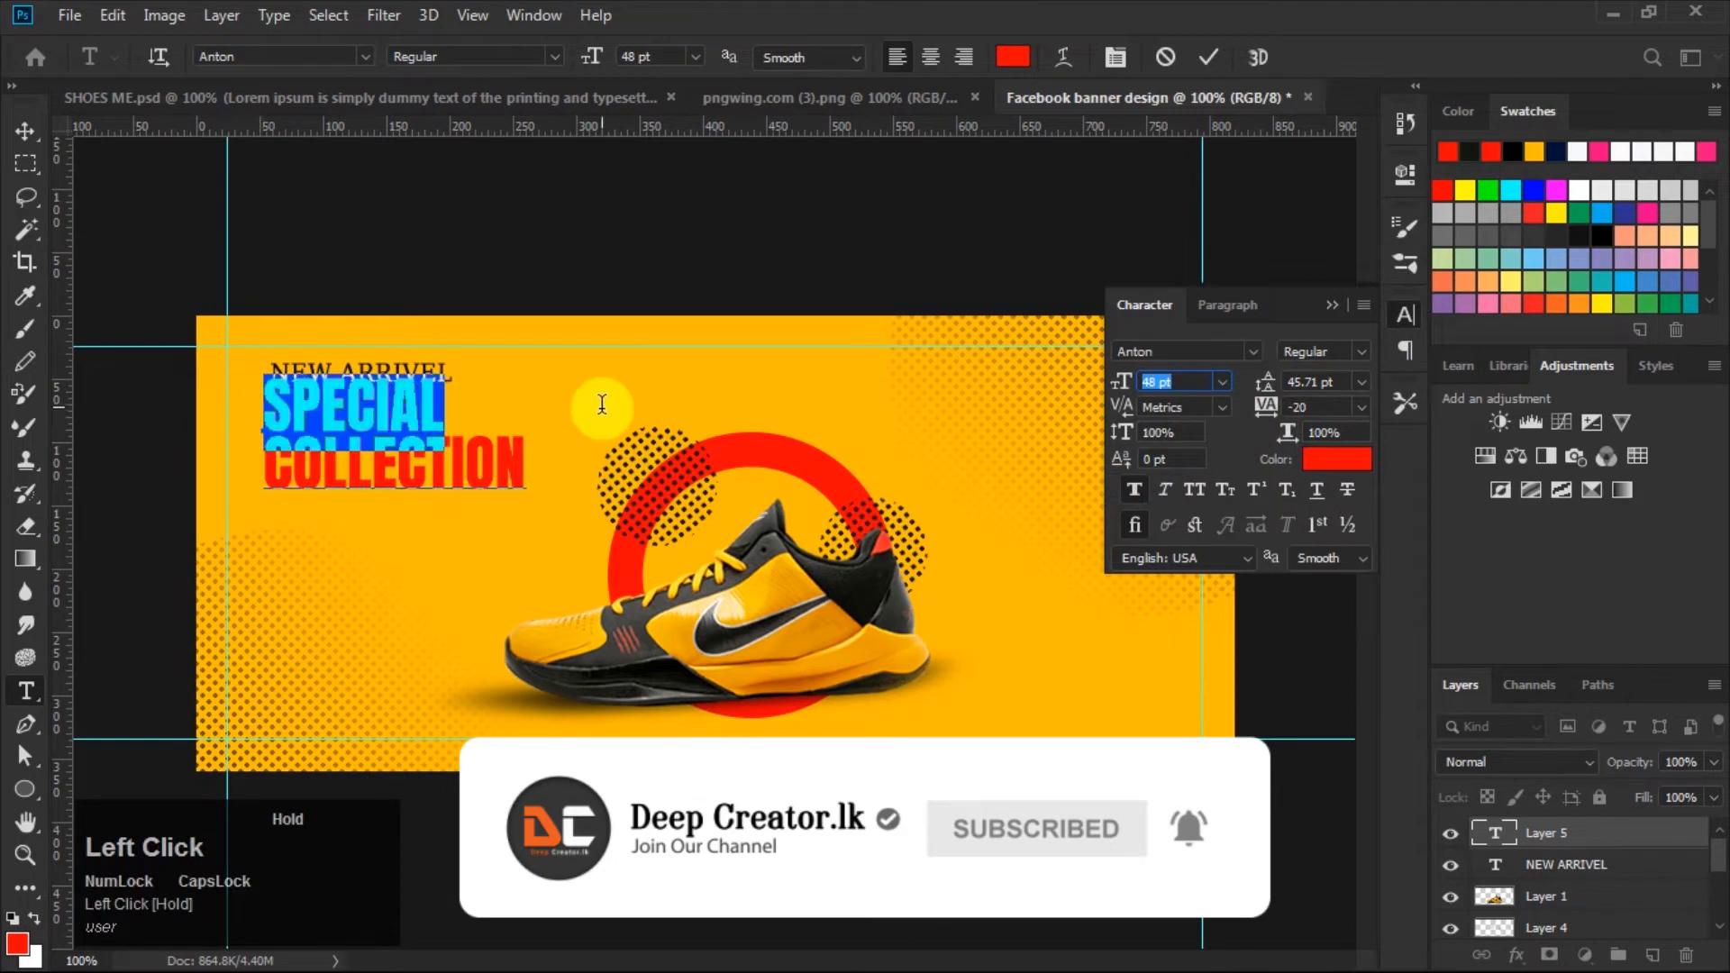
click(1136, 489)
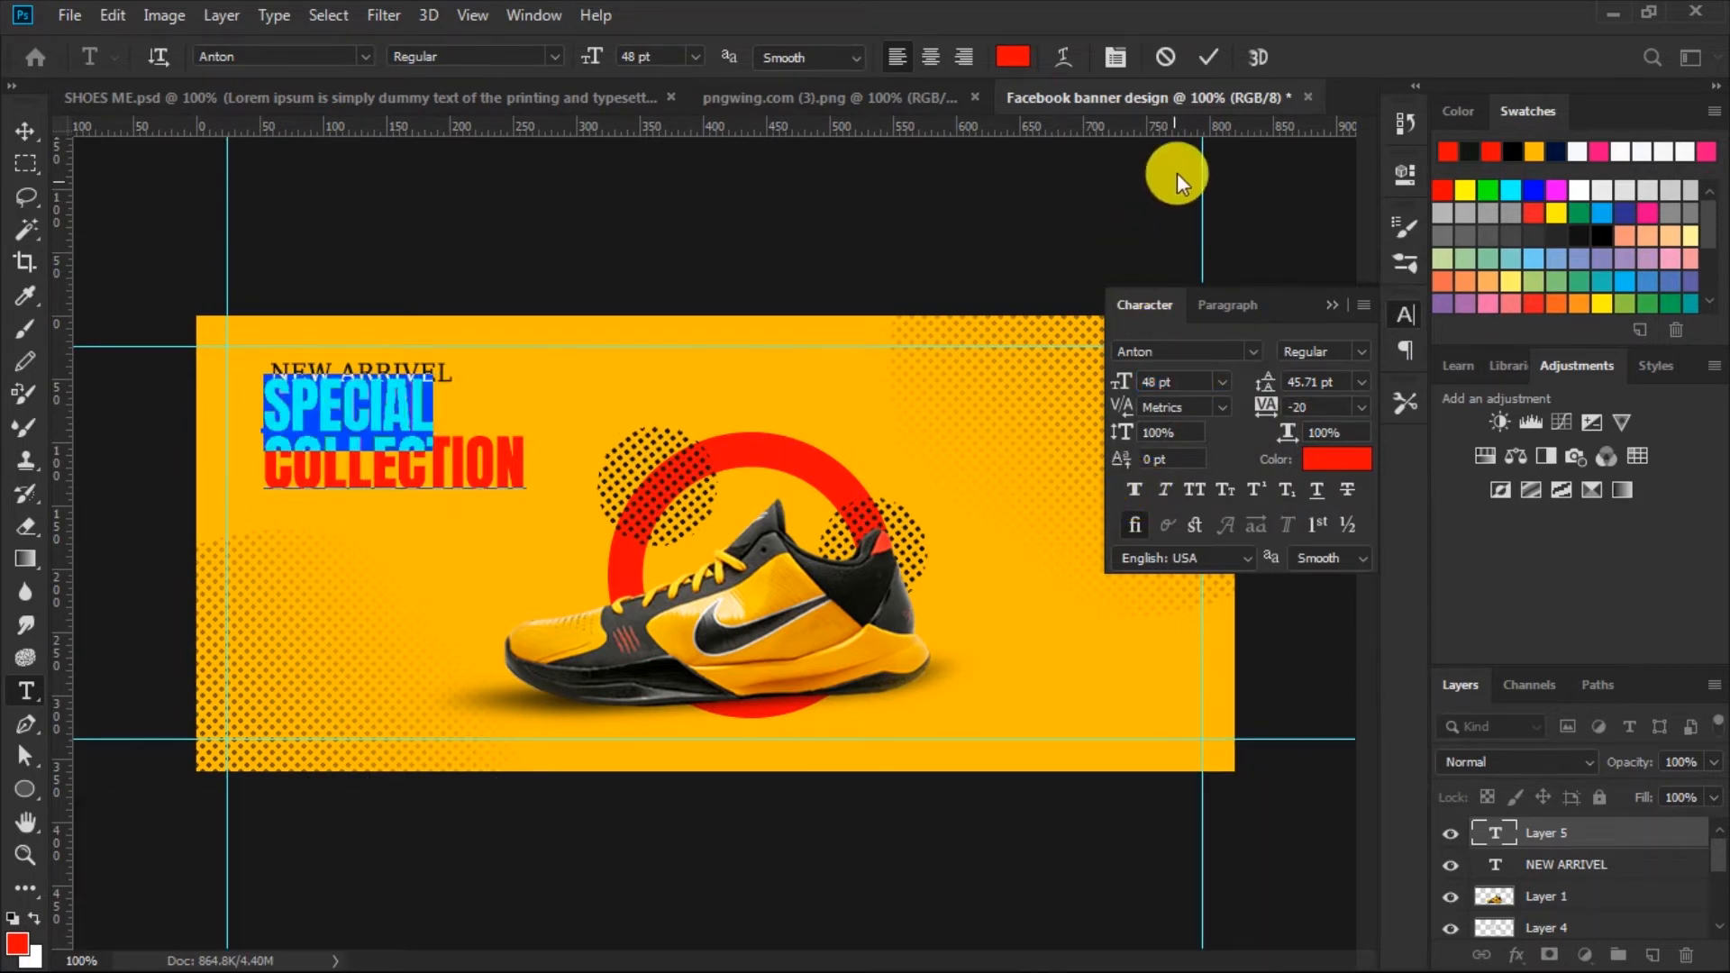
click(1329, 307)
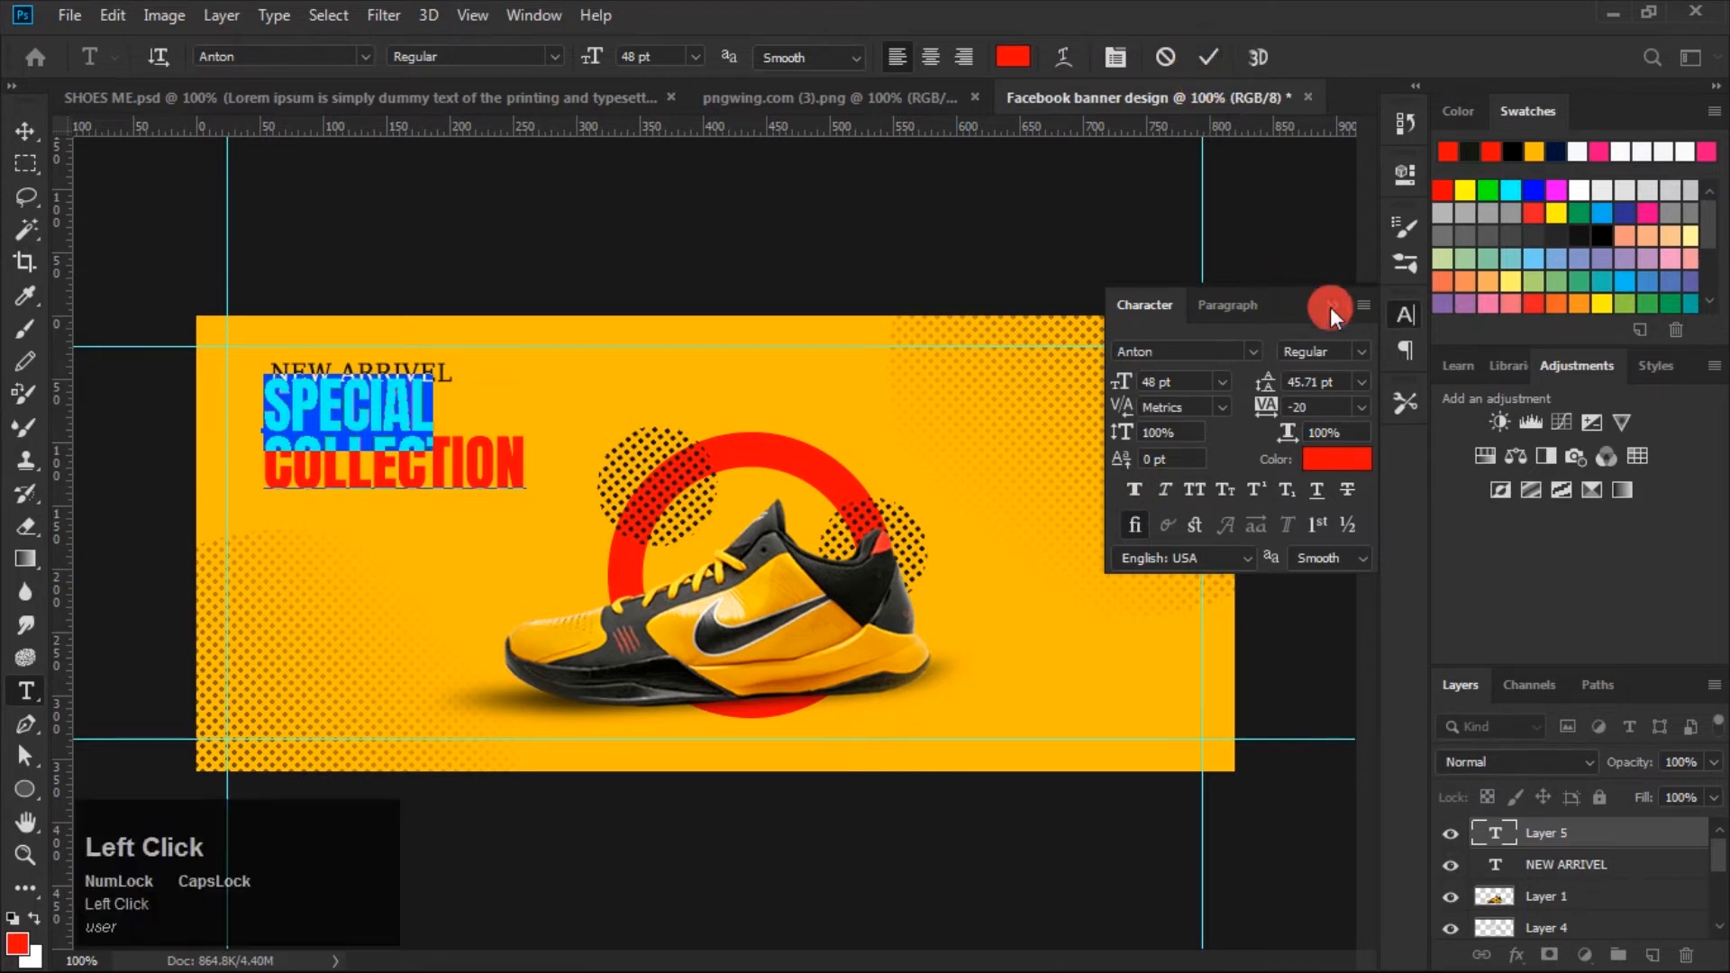
click(1203, 58)
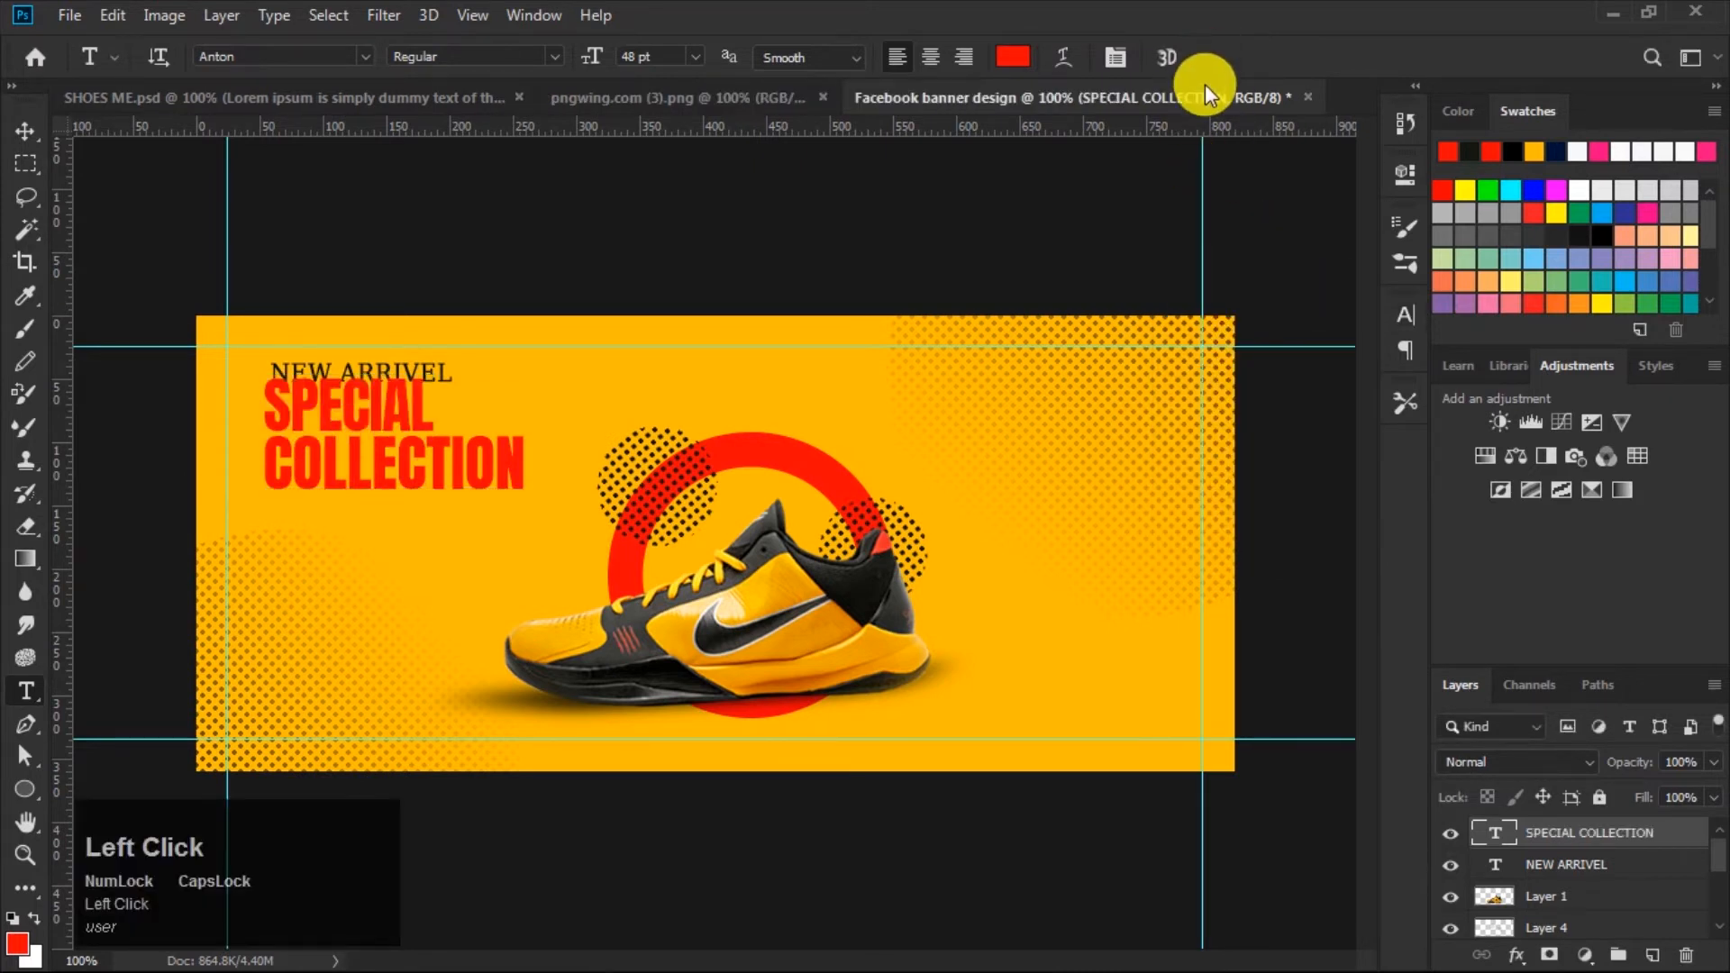
Move the SPECIAL COLLECTION text slightly down so it clears NEW ARRIVEL and lines up with its left edge, and deselect it.
click(27, 132)
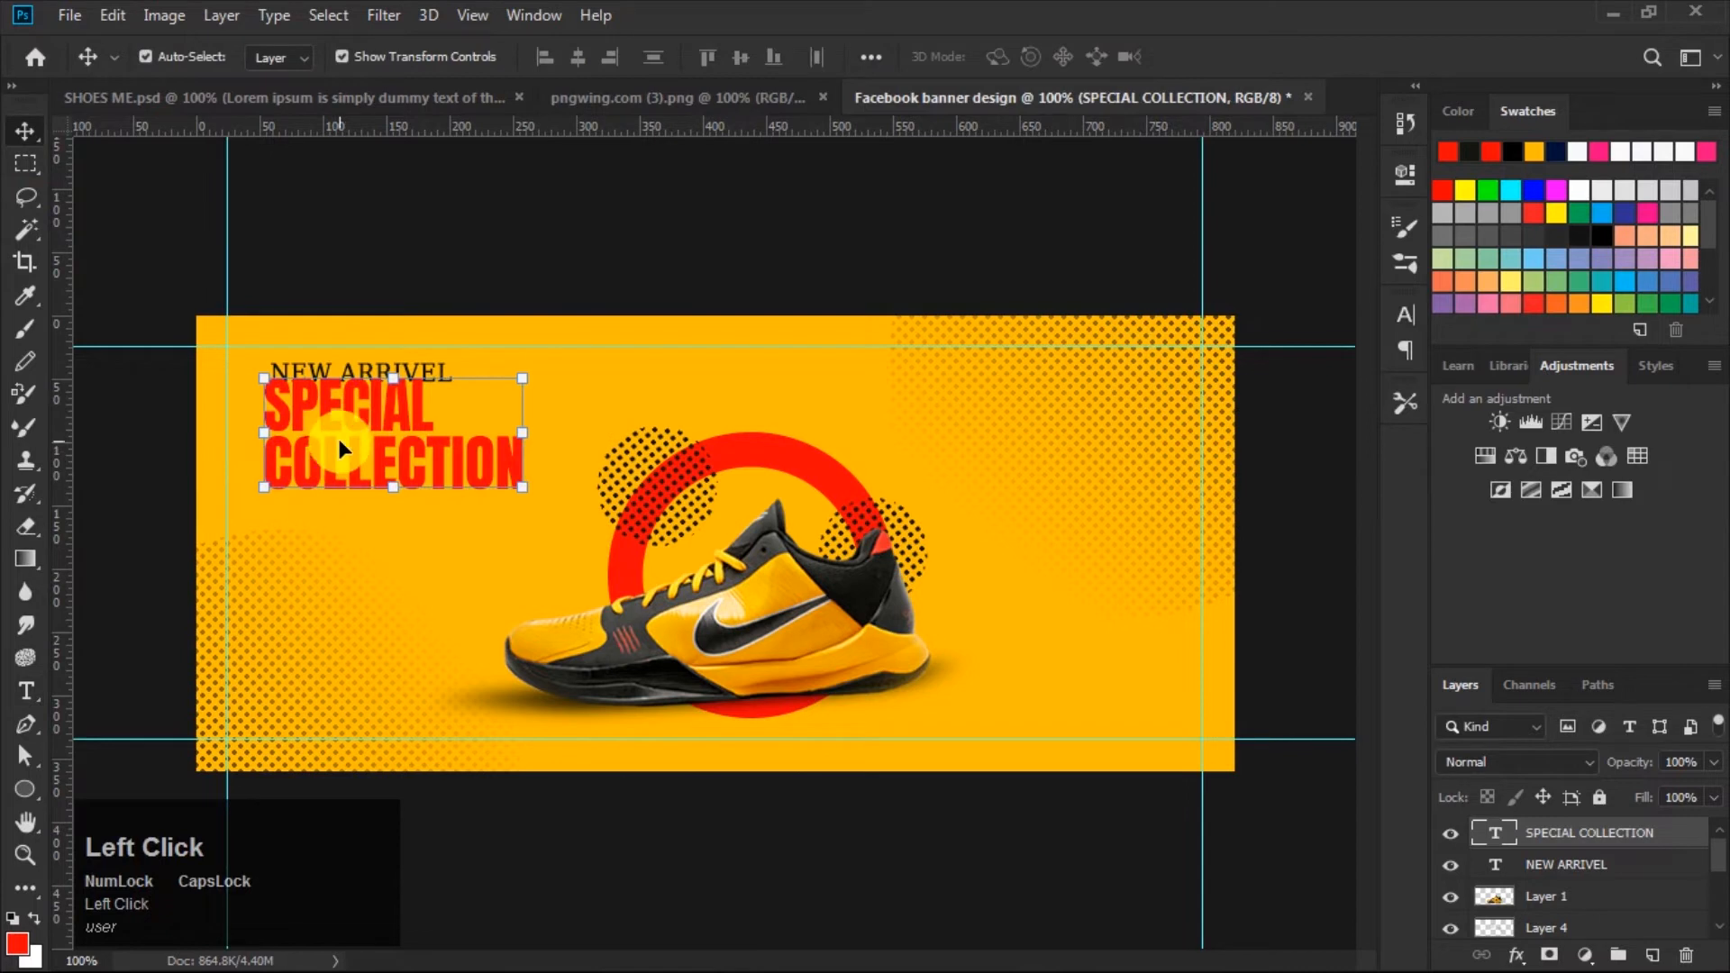
drag(334, 411, 339, 426)
click(823, 254)
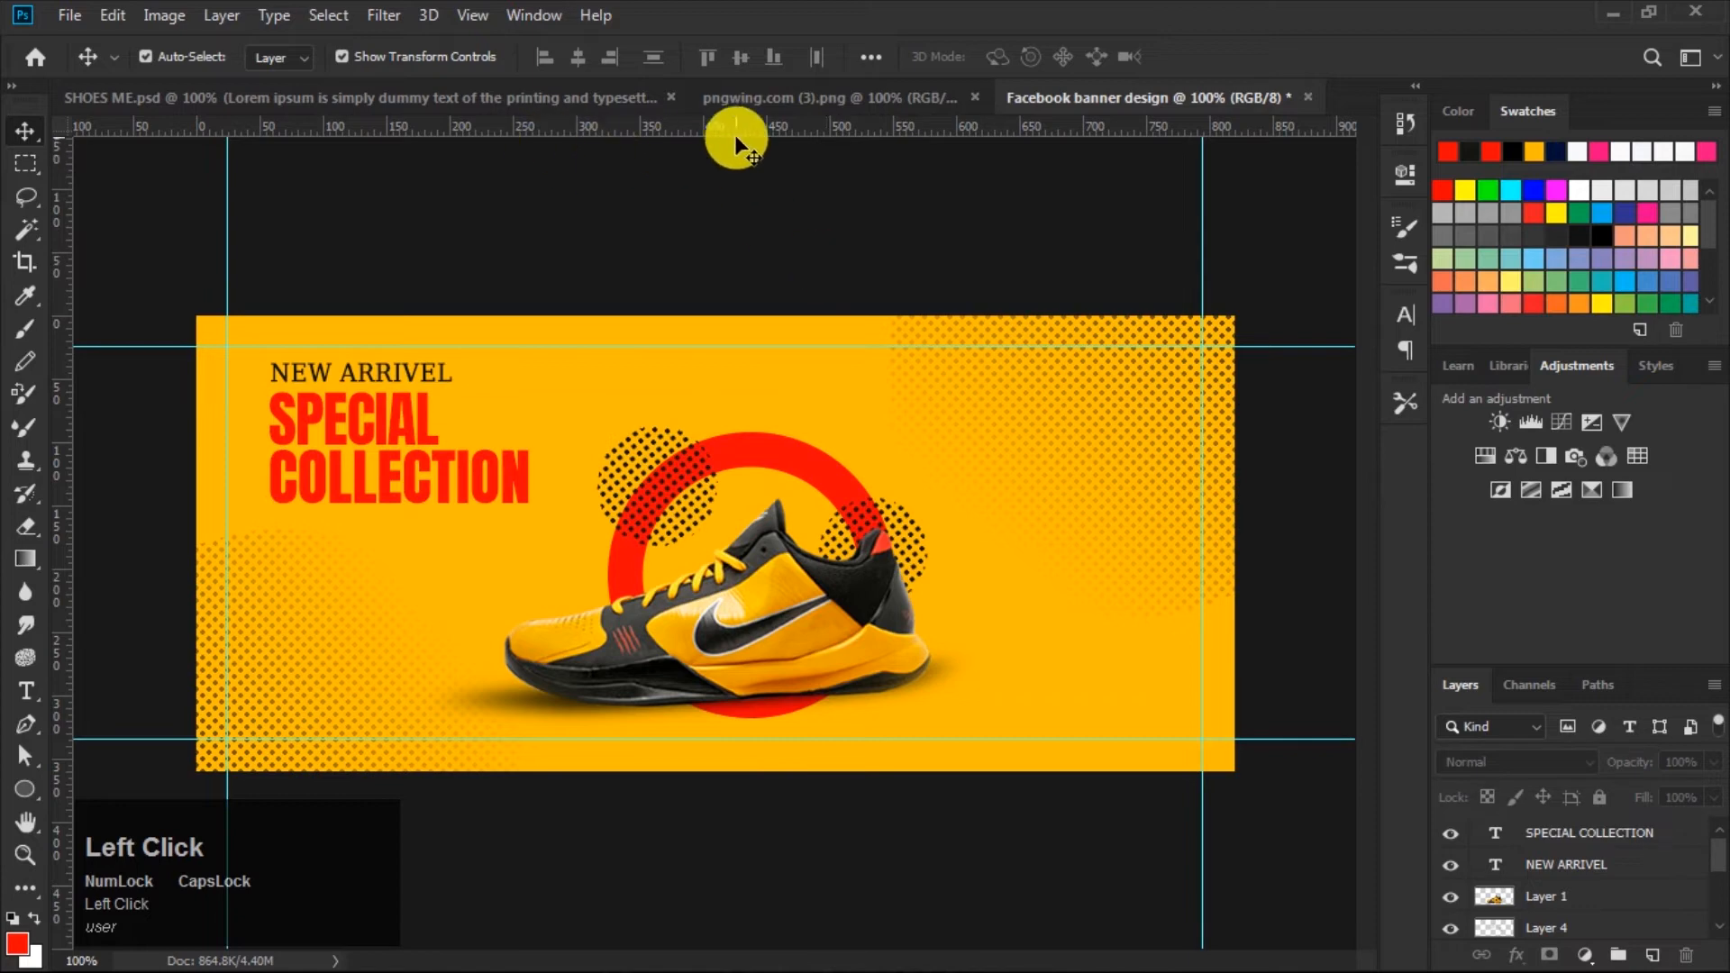
Bring the two-line Lorem ipsum text from pngwing.com (3).png into the Facebook banner and place it left-aligned under COLLECTION.
click(748, 100)
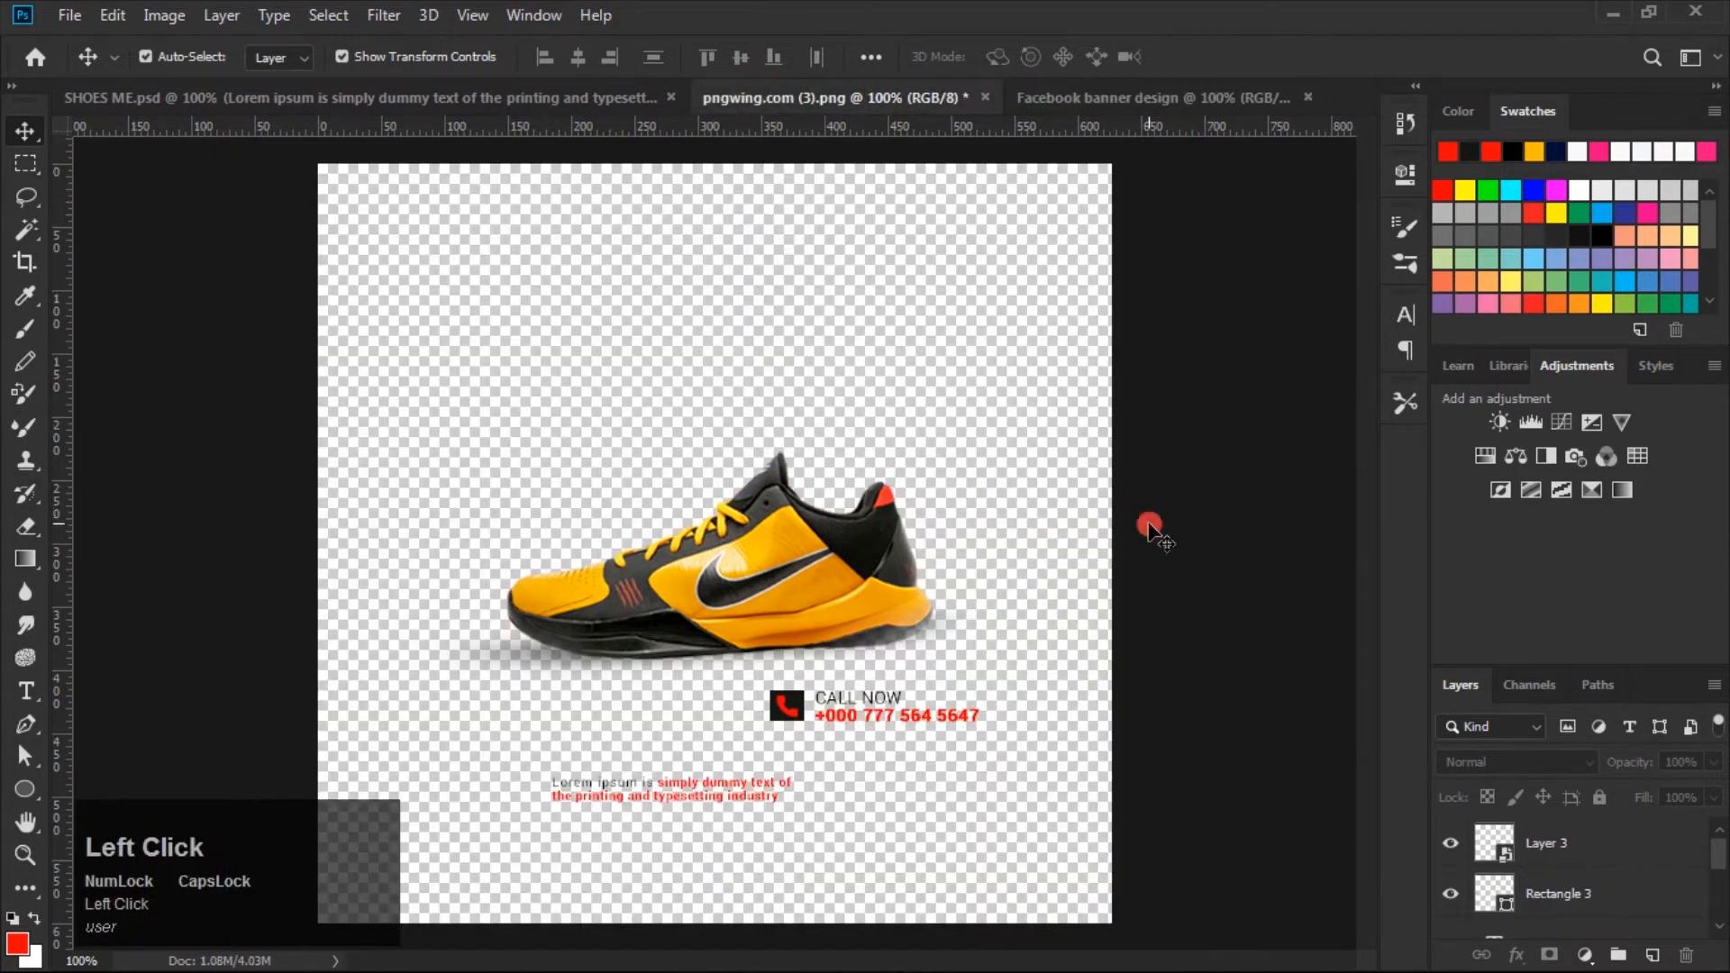
drag(694, 780, 365, 539)
click(727, 258)
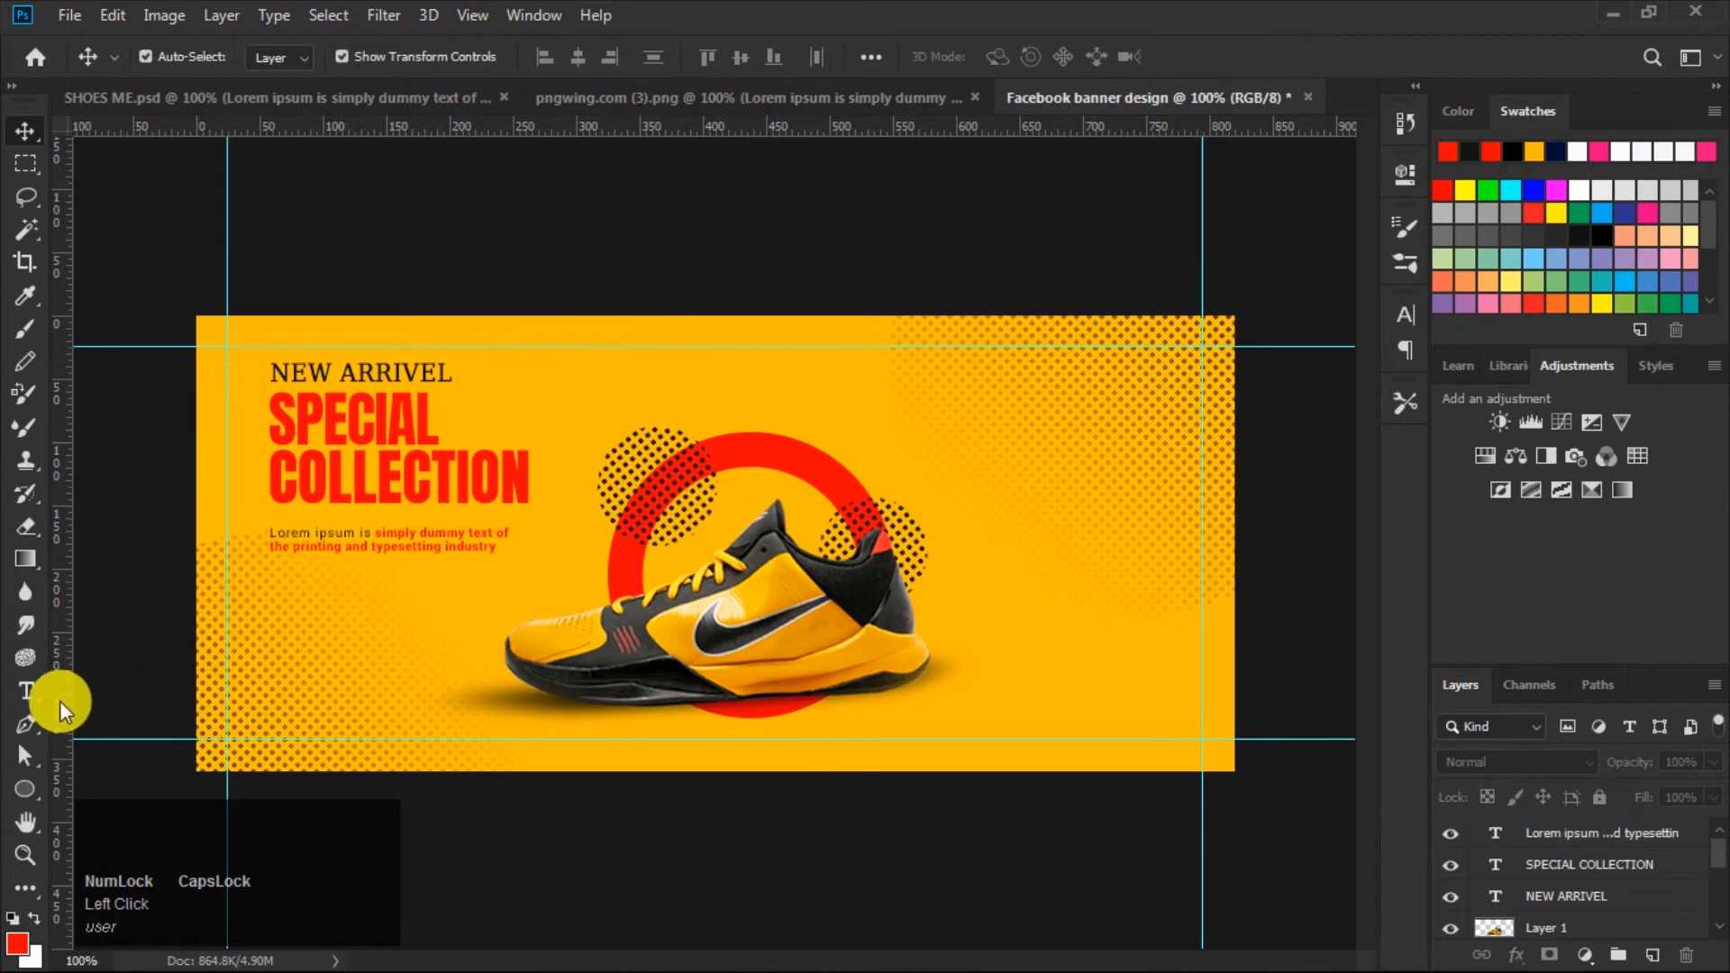
Draw a horizontal line about 180 px wide under COLLECTION with the Pen tool in Shape mode, using no fill and a red 3.15 pt stroke.
click(25, 730)
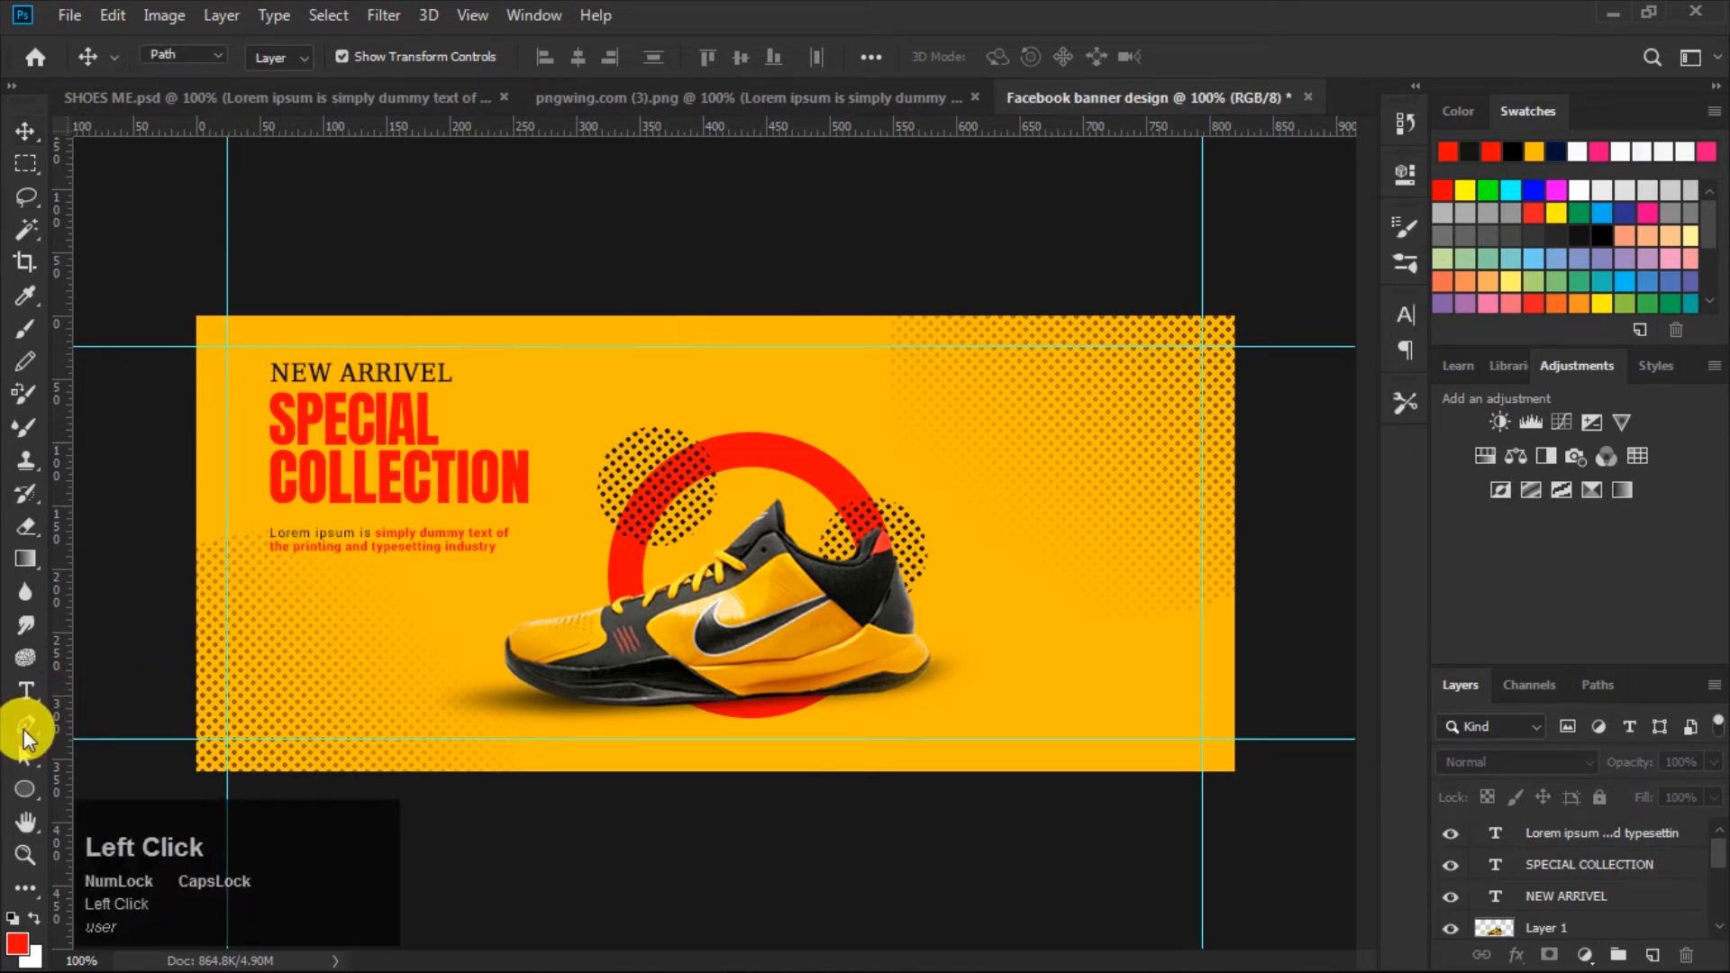
click(214, 52)
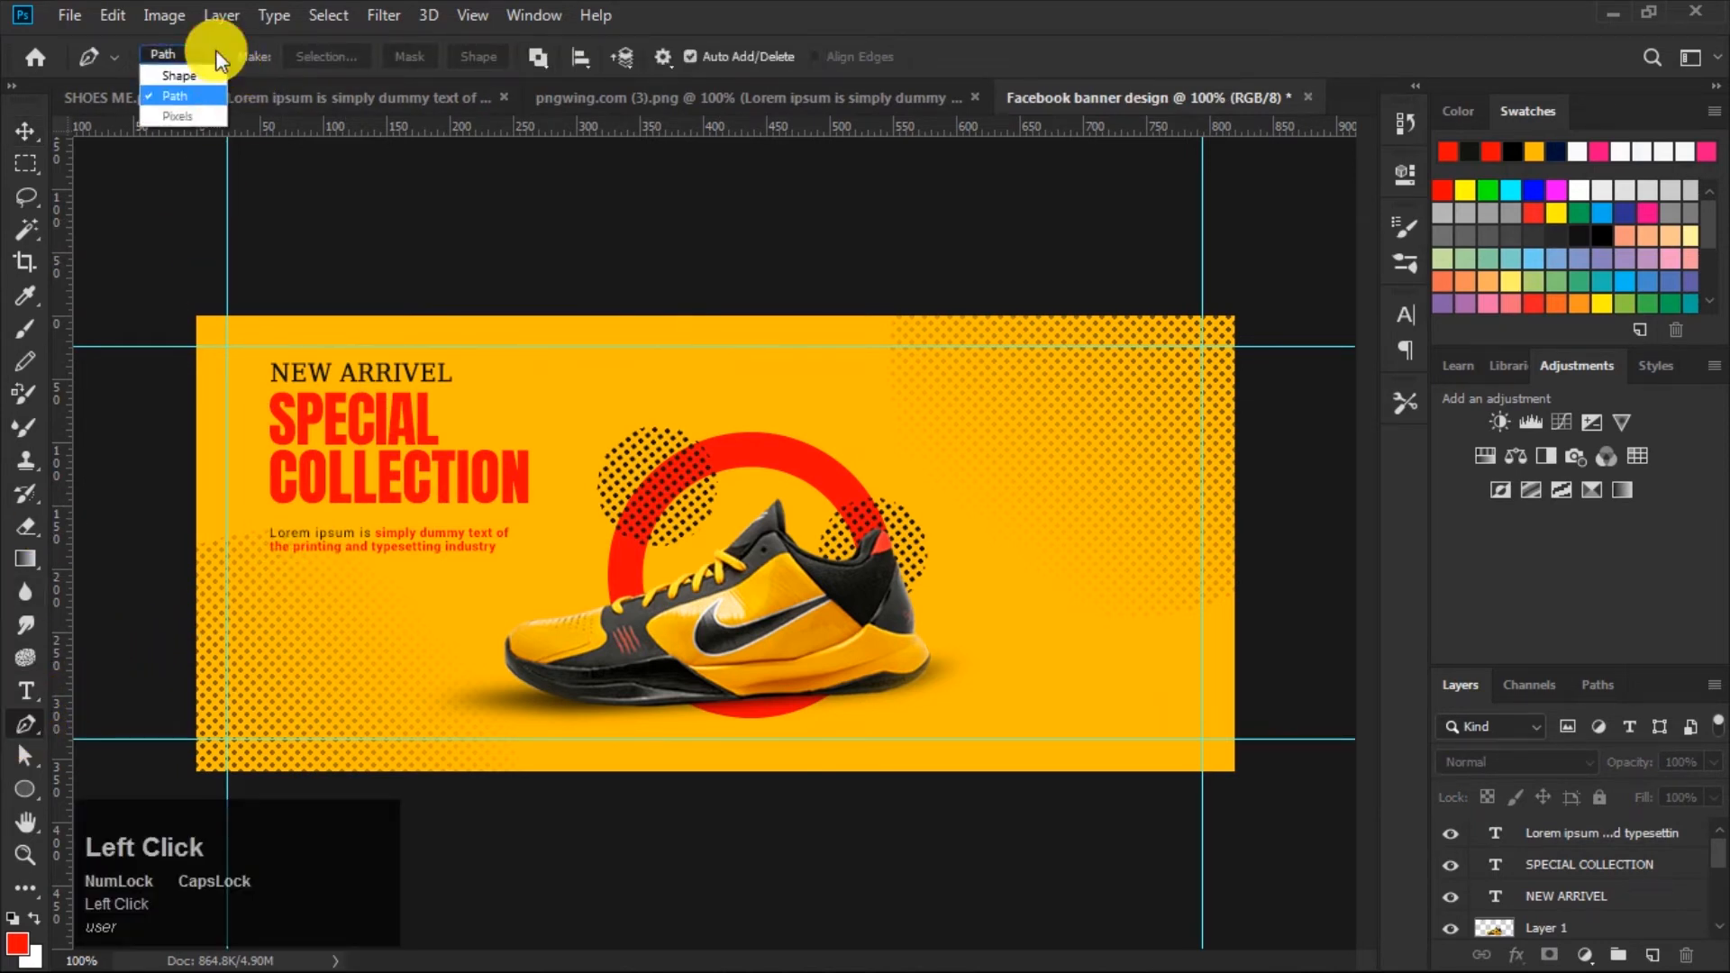
click(189, 79)
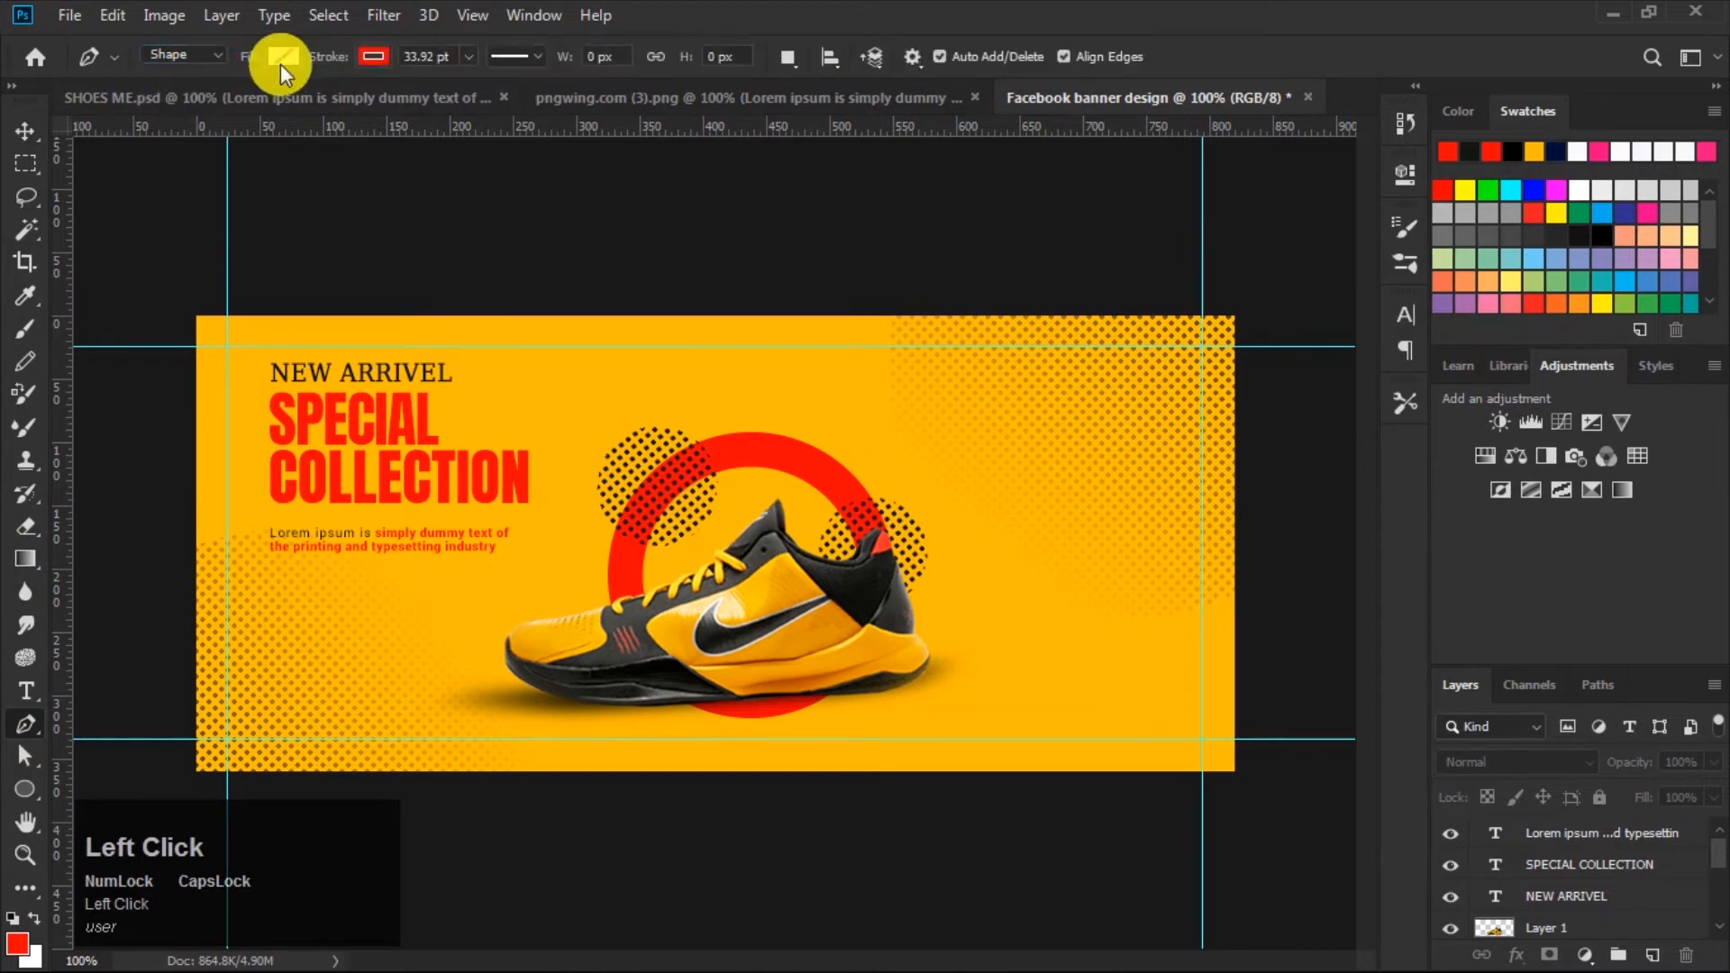
click(373, 52)
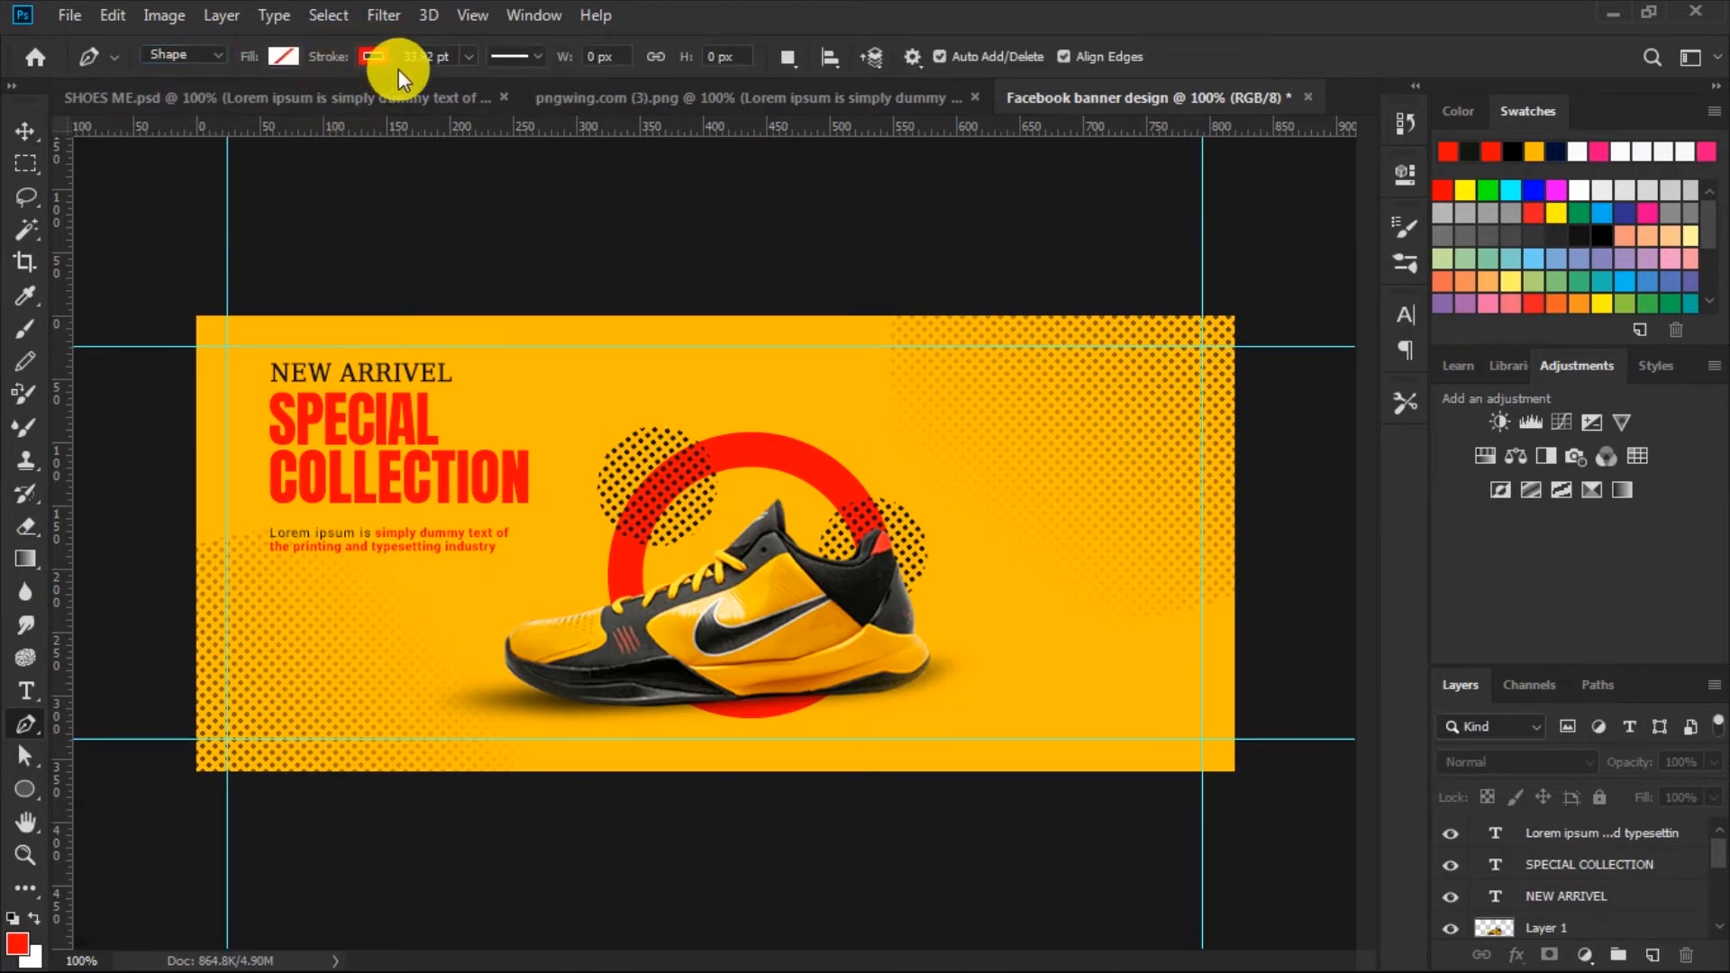
click(472, 56)
drag(463, 85, 411, 88)
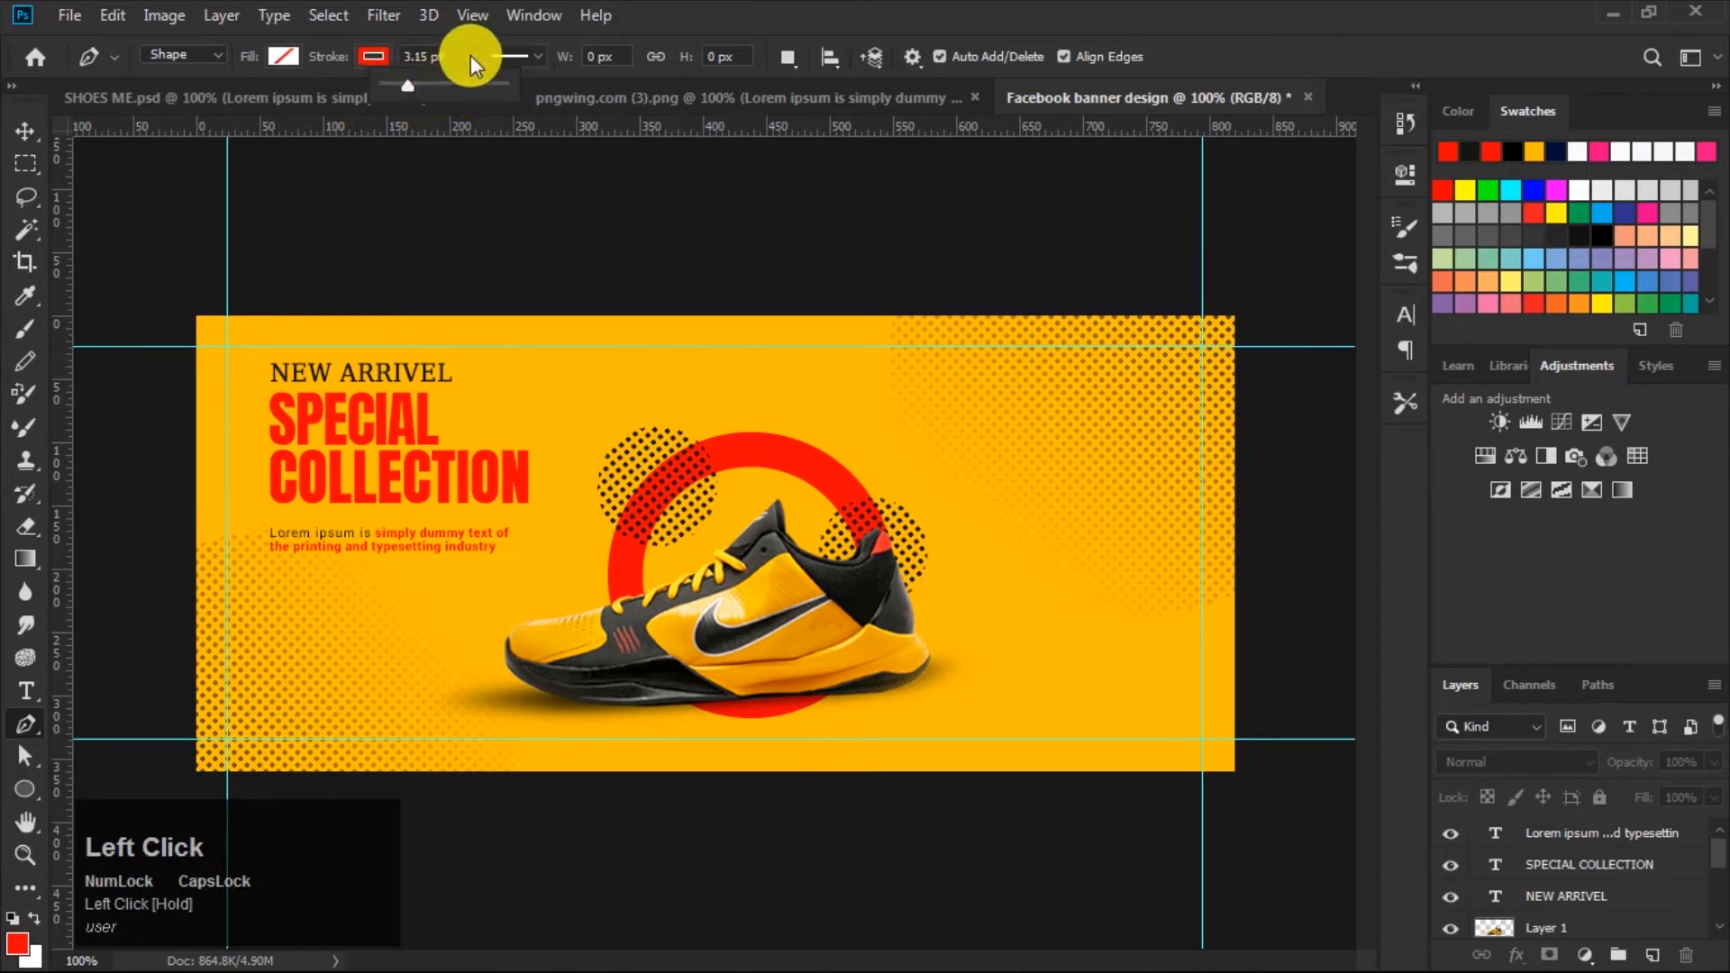
key(Caps_Lock)
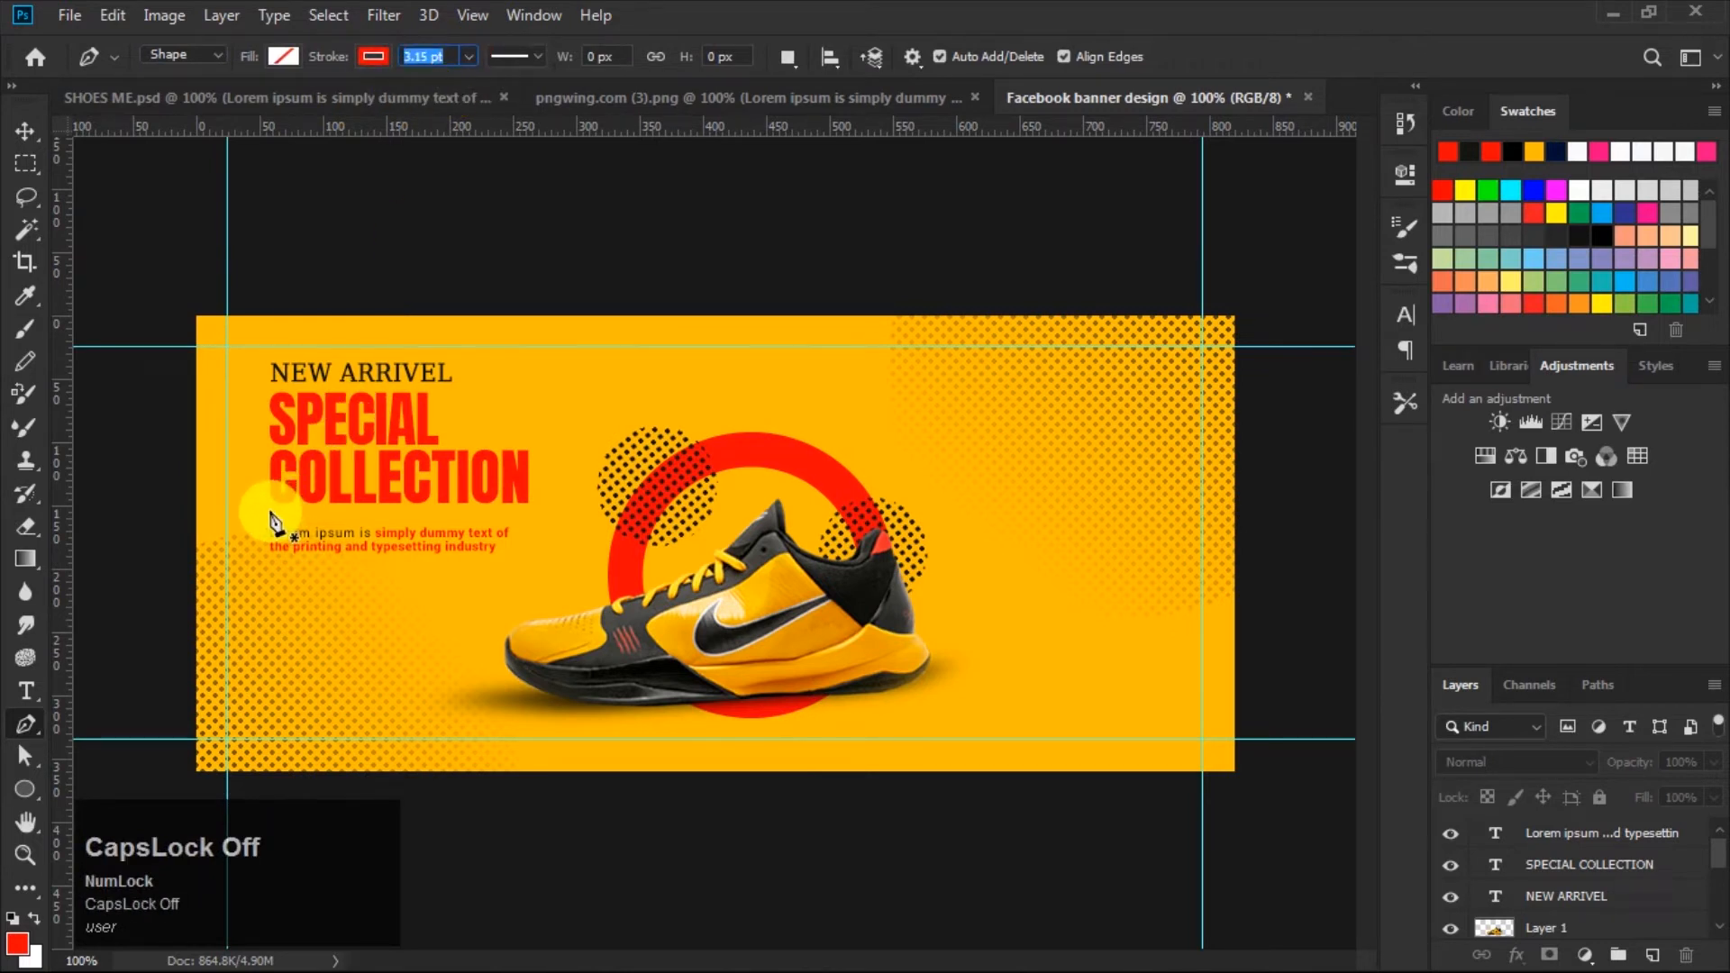
shift+click(264, 509)
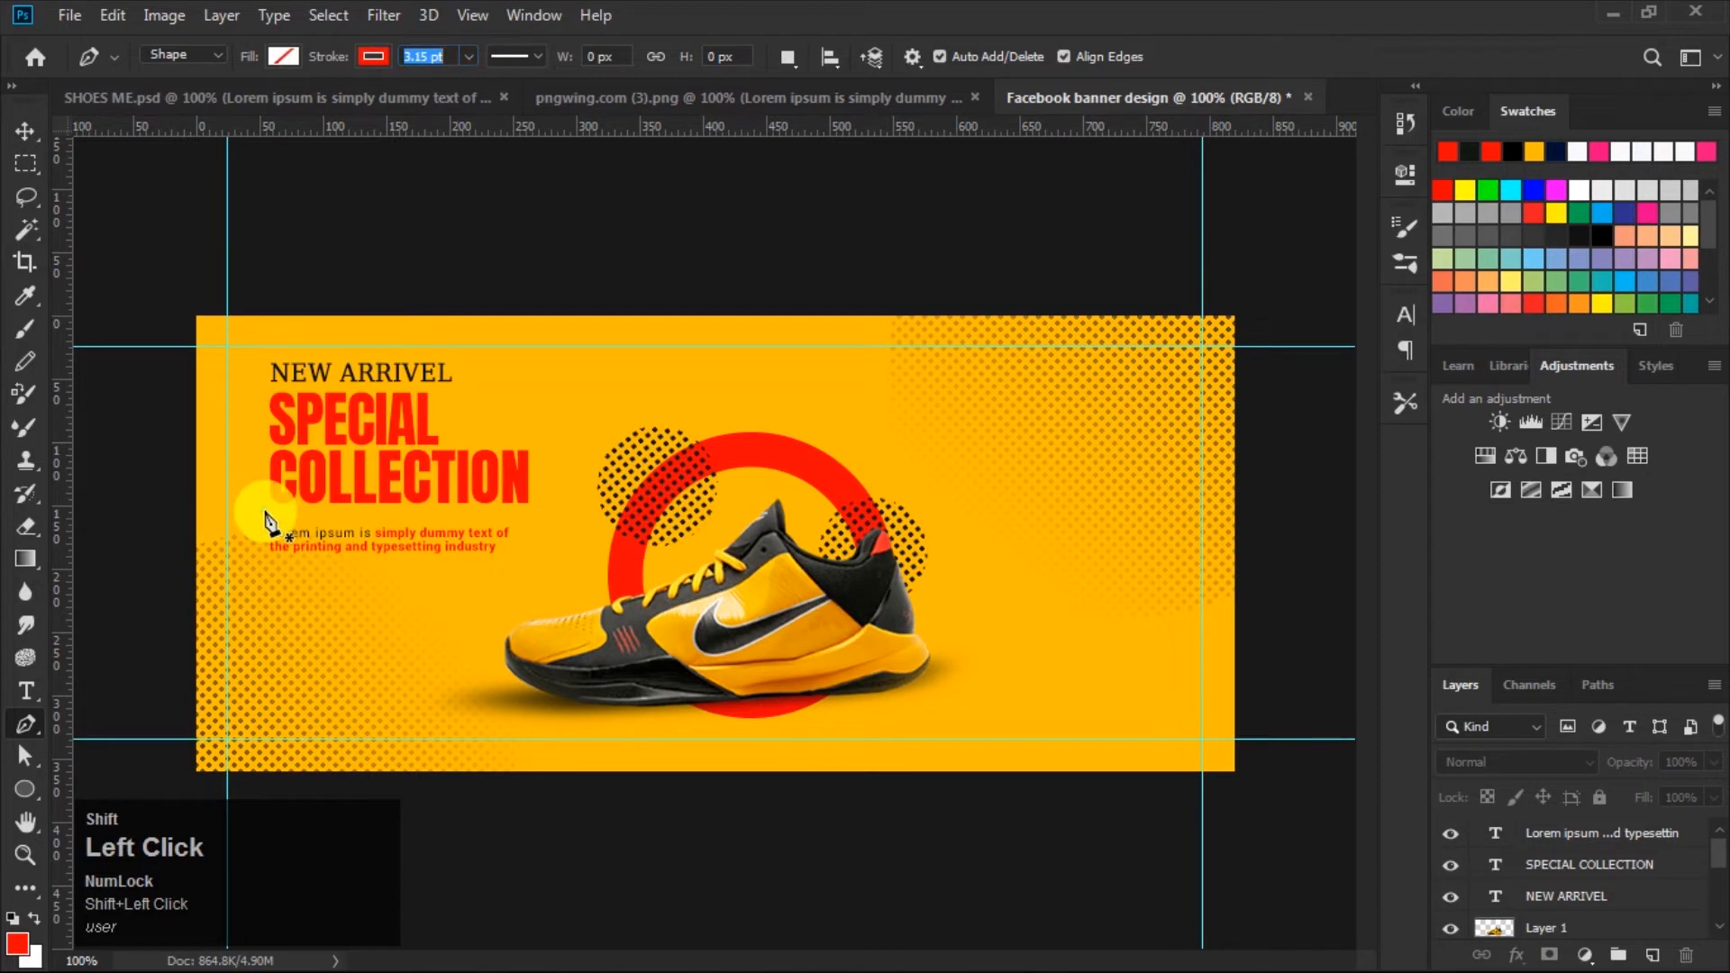
shift+click(490, 510)
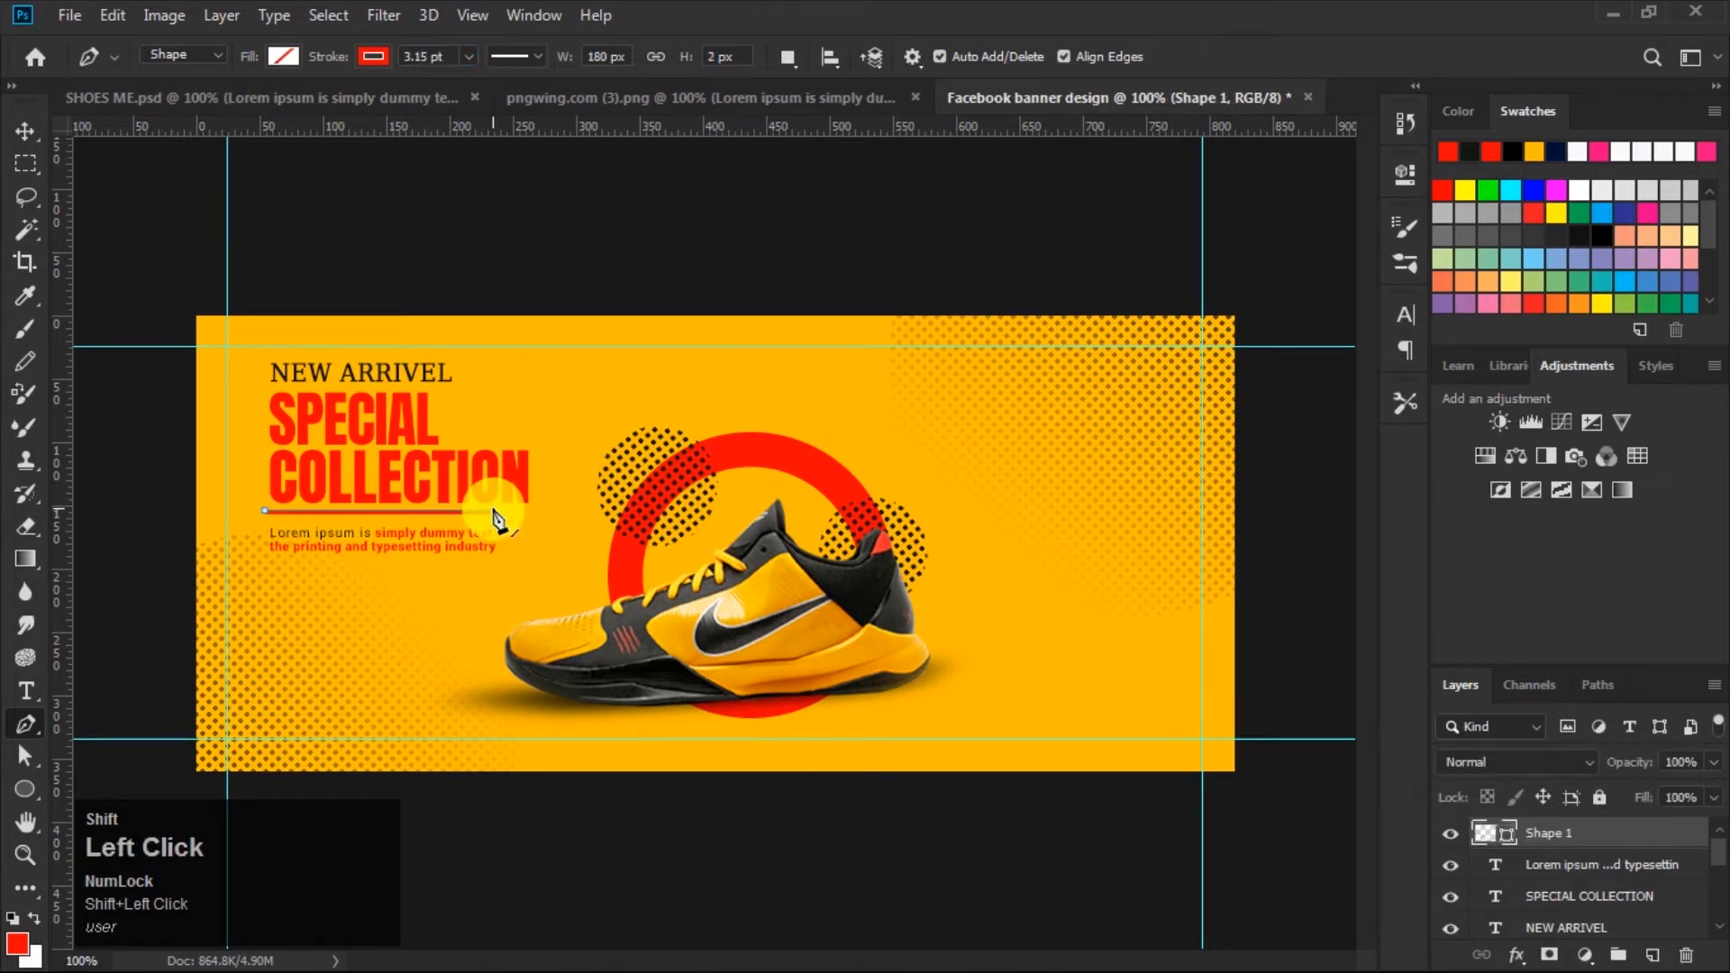
Shift the red line right to align with the headline's left edge, and move the Lorem ipsum text slightly up toward it.
click(24, 132)
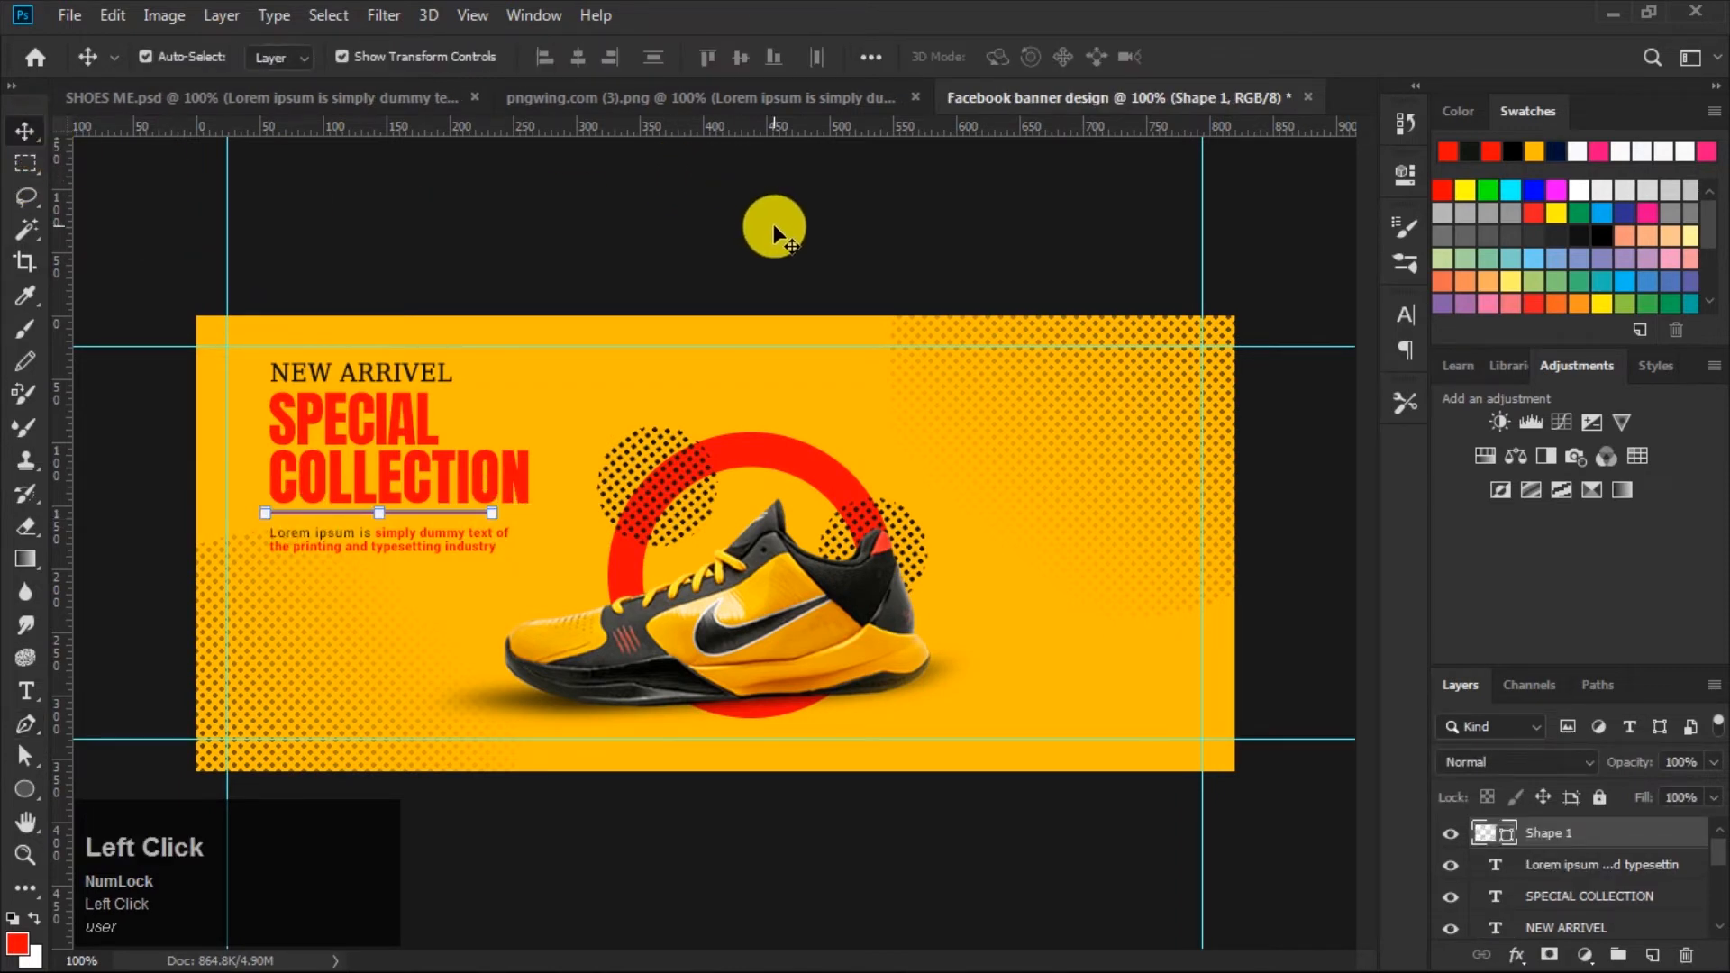
click(774, 224)
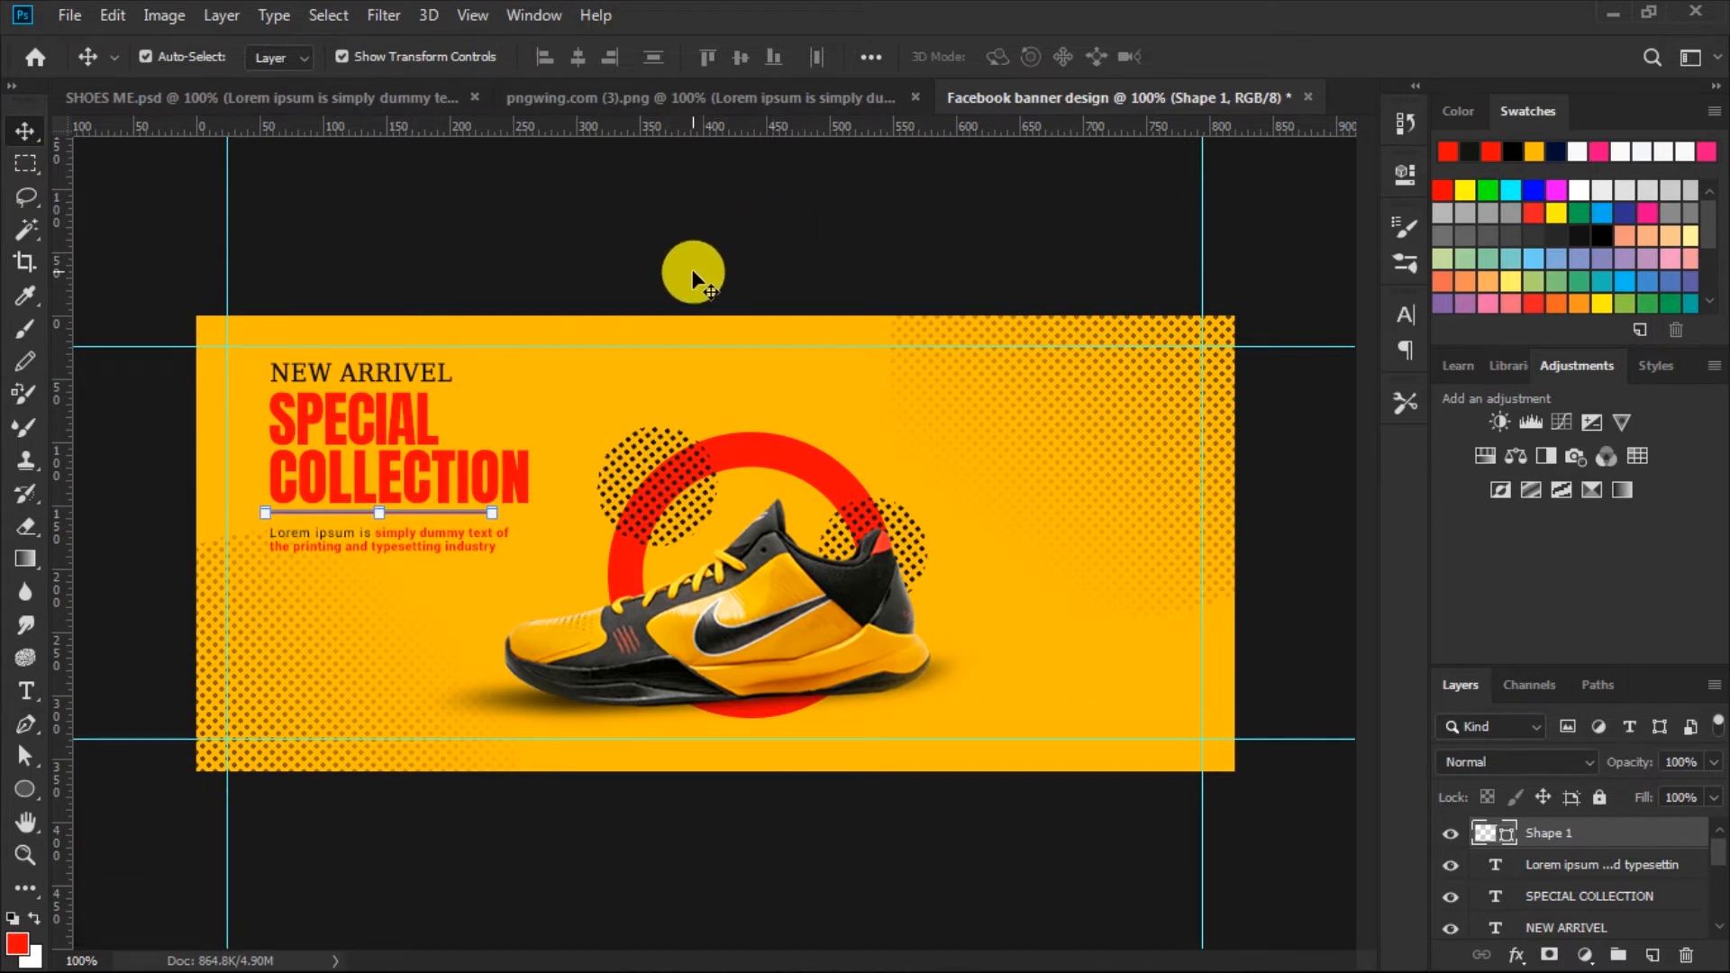
drag(405, 519, 411, 520)
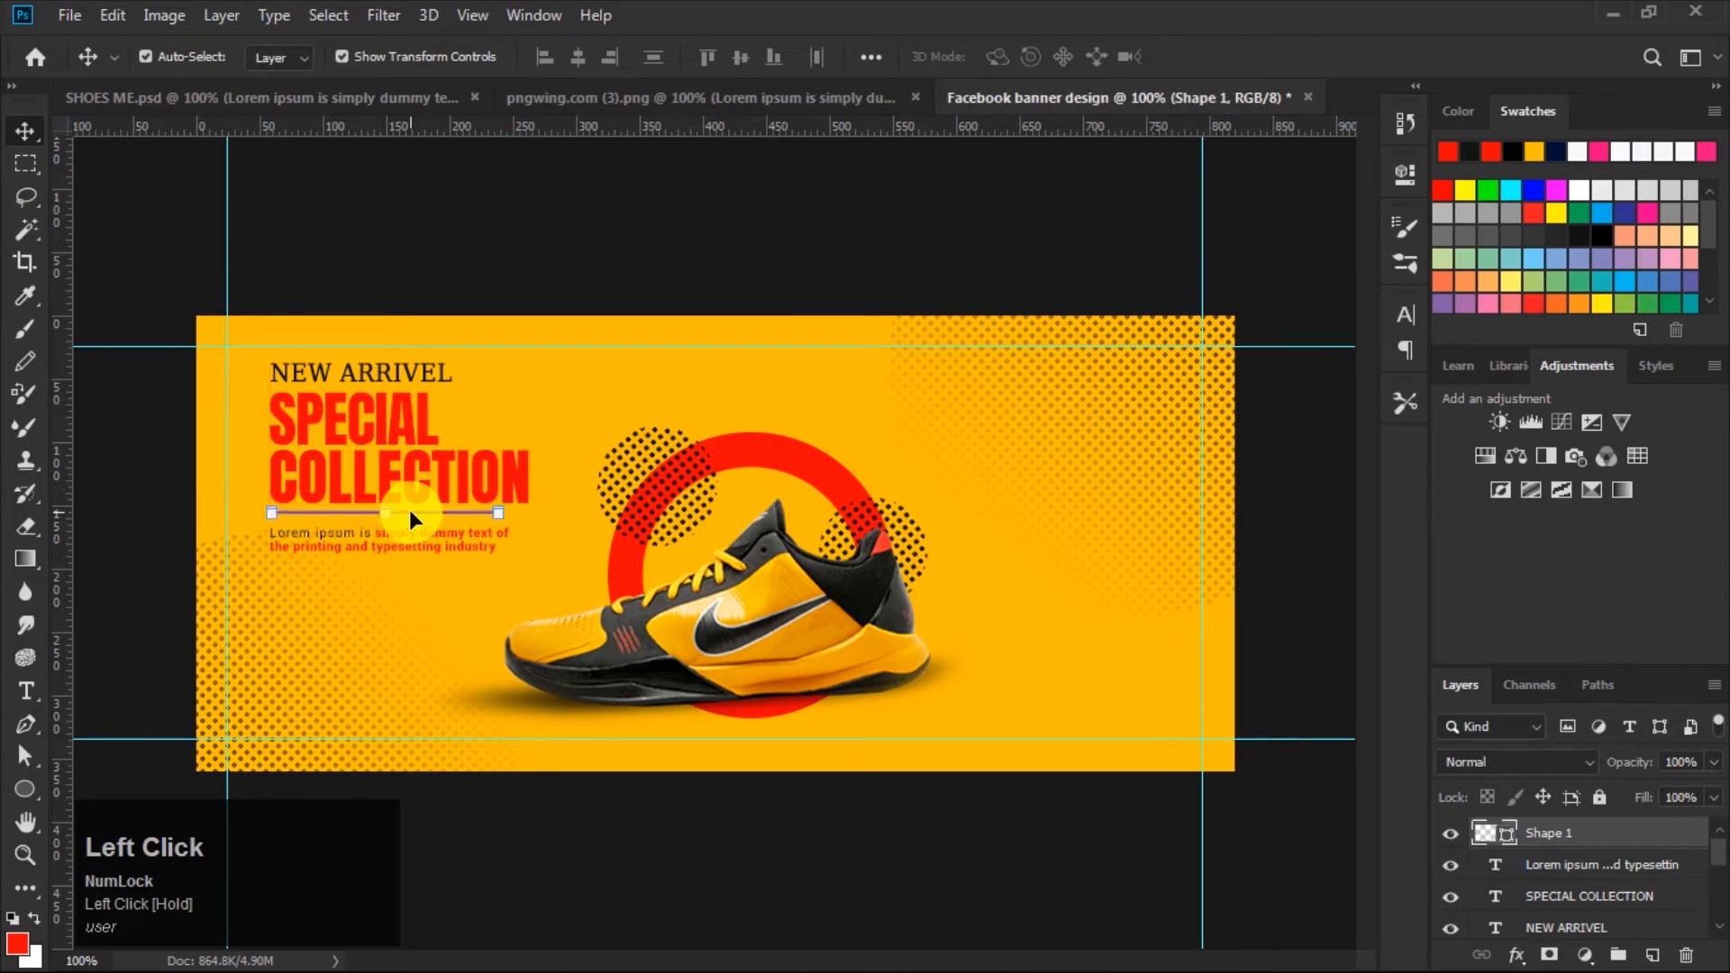
click(664, 328)
drag(427, 529, 420, 525)
click(707, 225)
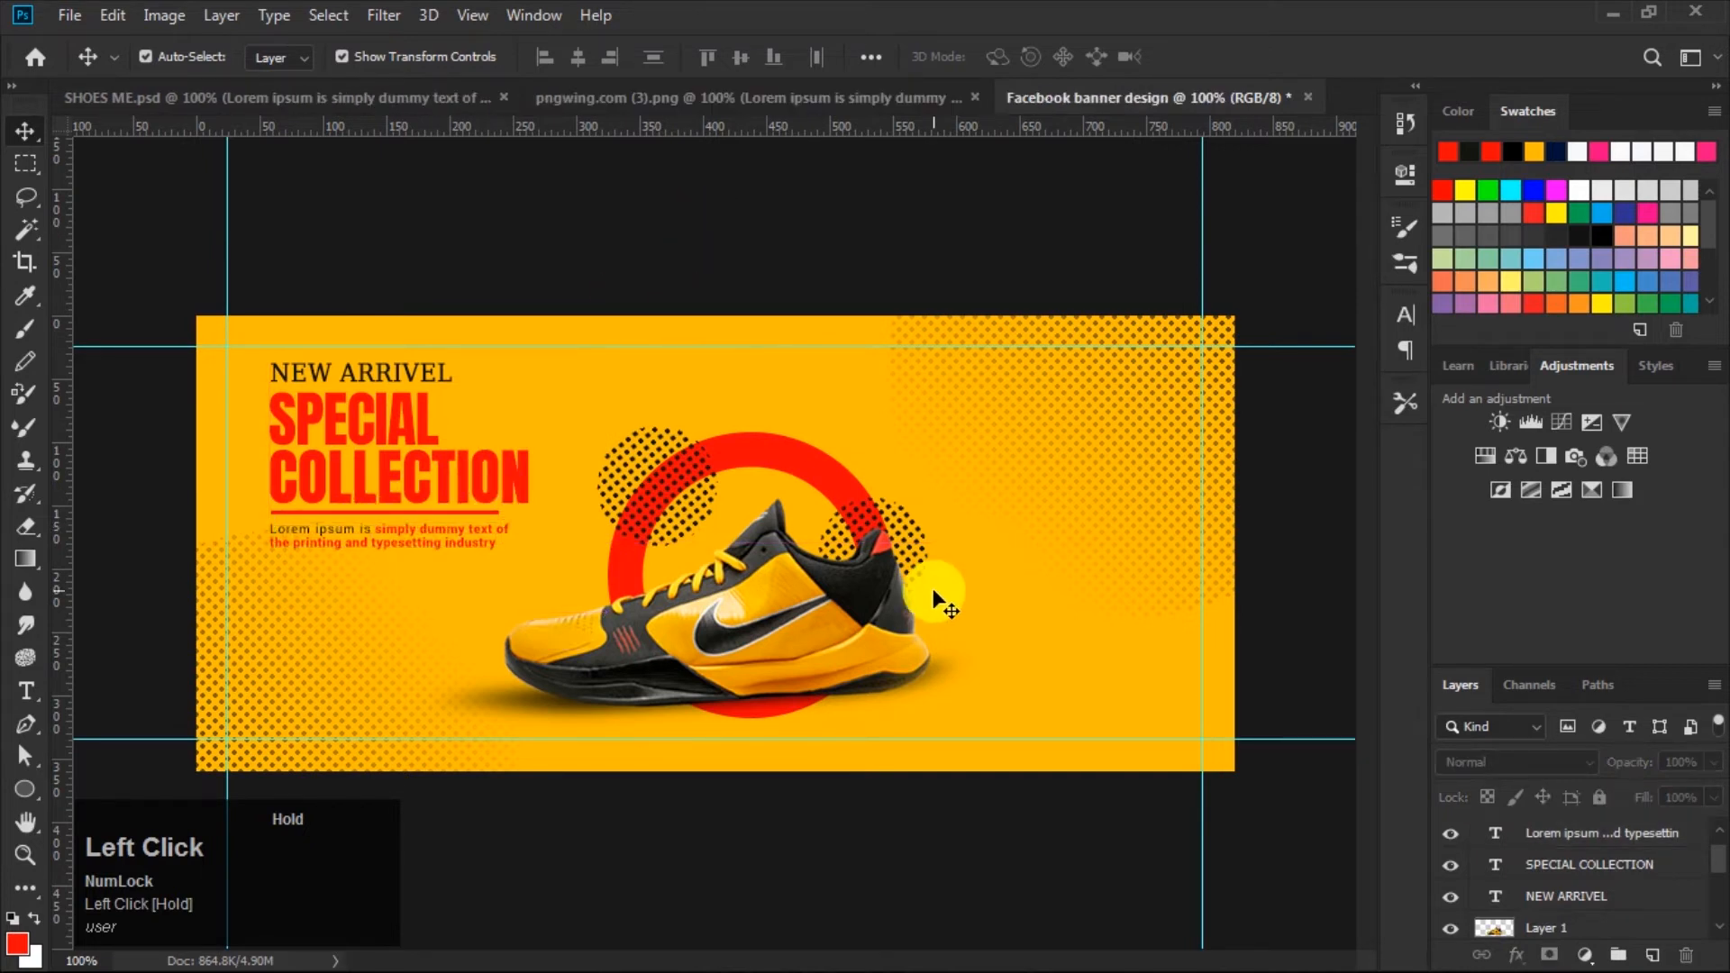
Select the shoe, halftone circles and red ring layers together and move them slightly right and down, away from the headline.
click(668, 483)
scroll(1538, 890, down, 1)
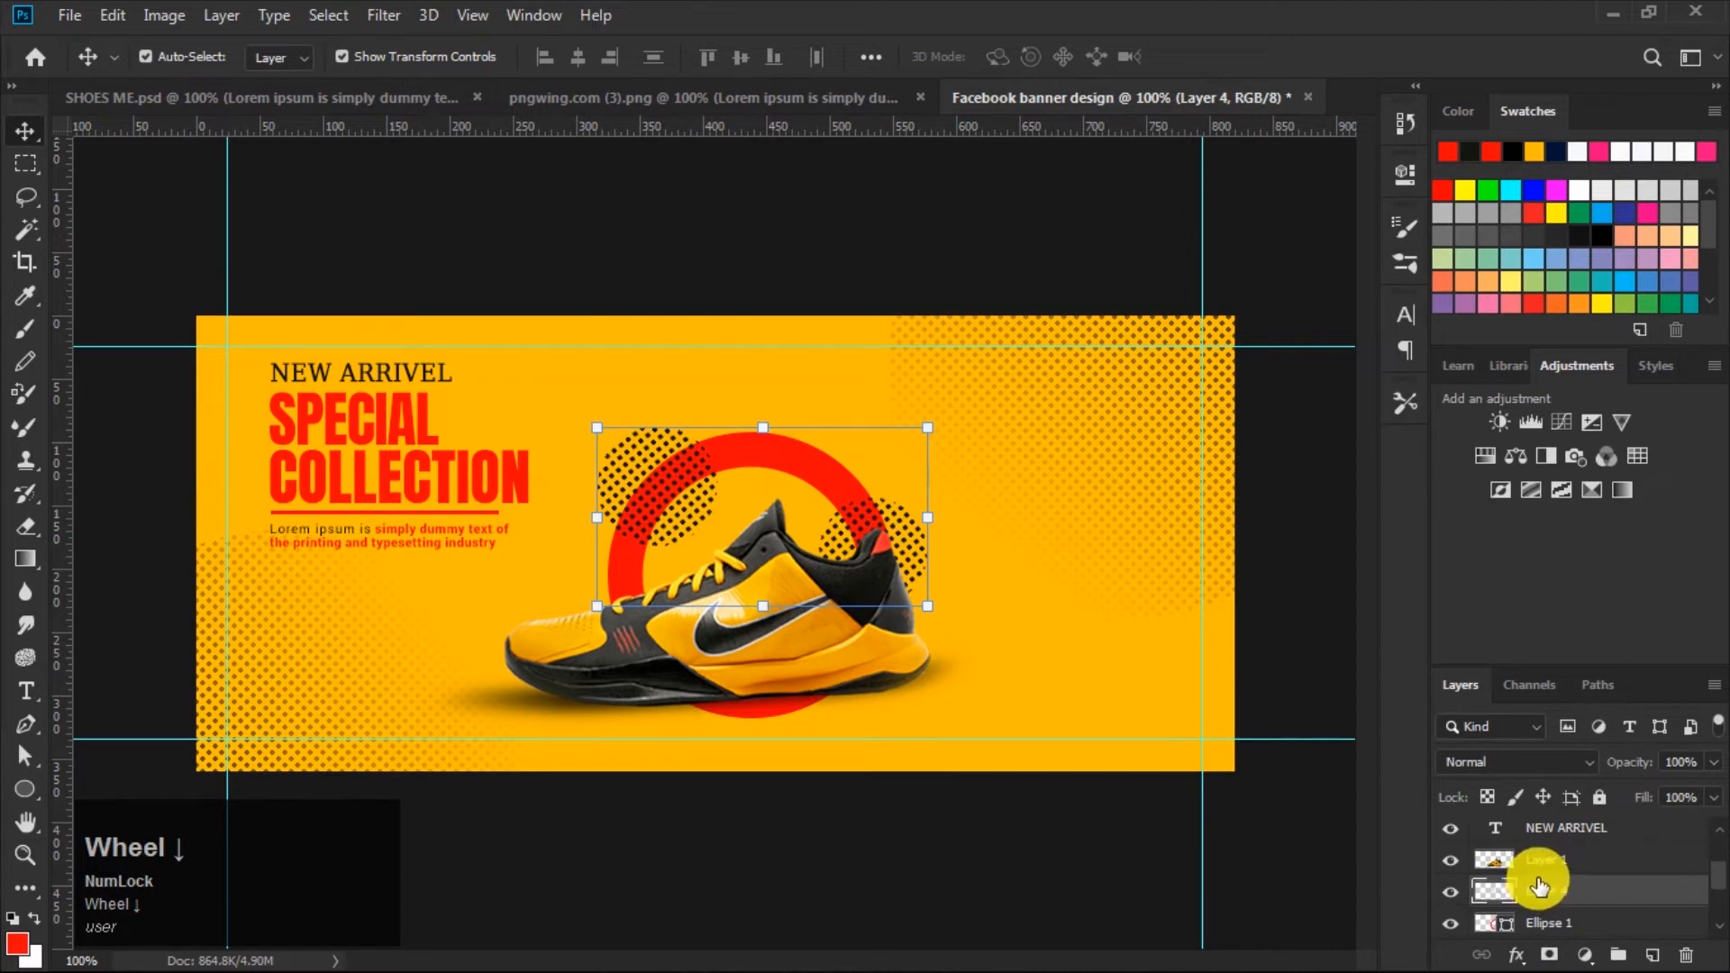
scroll(1538, 890, up, 1)
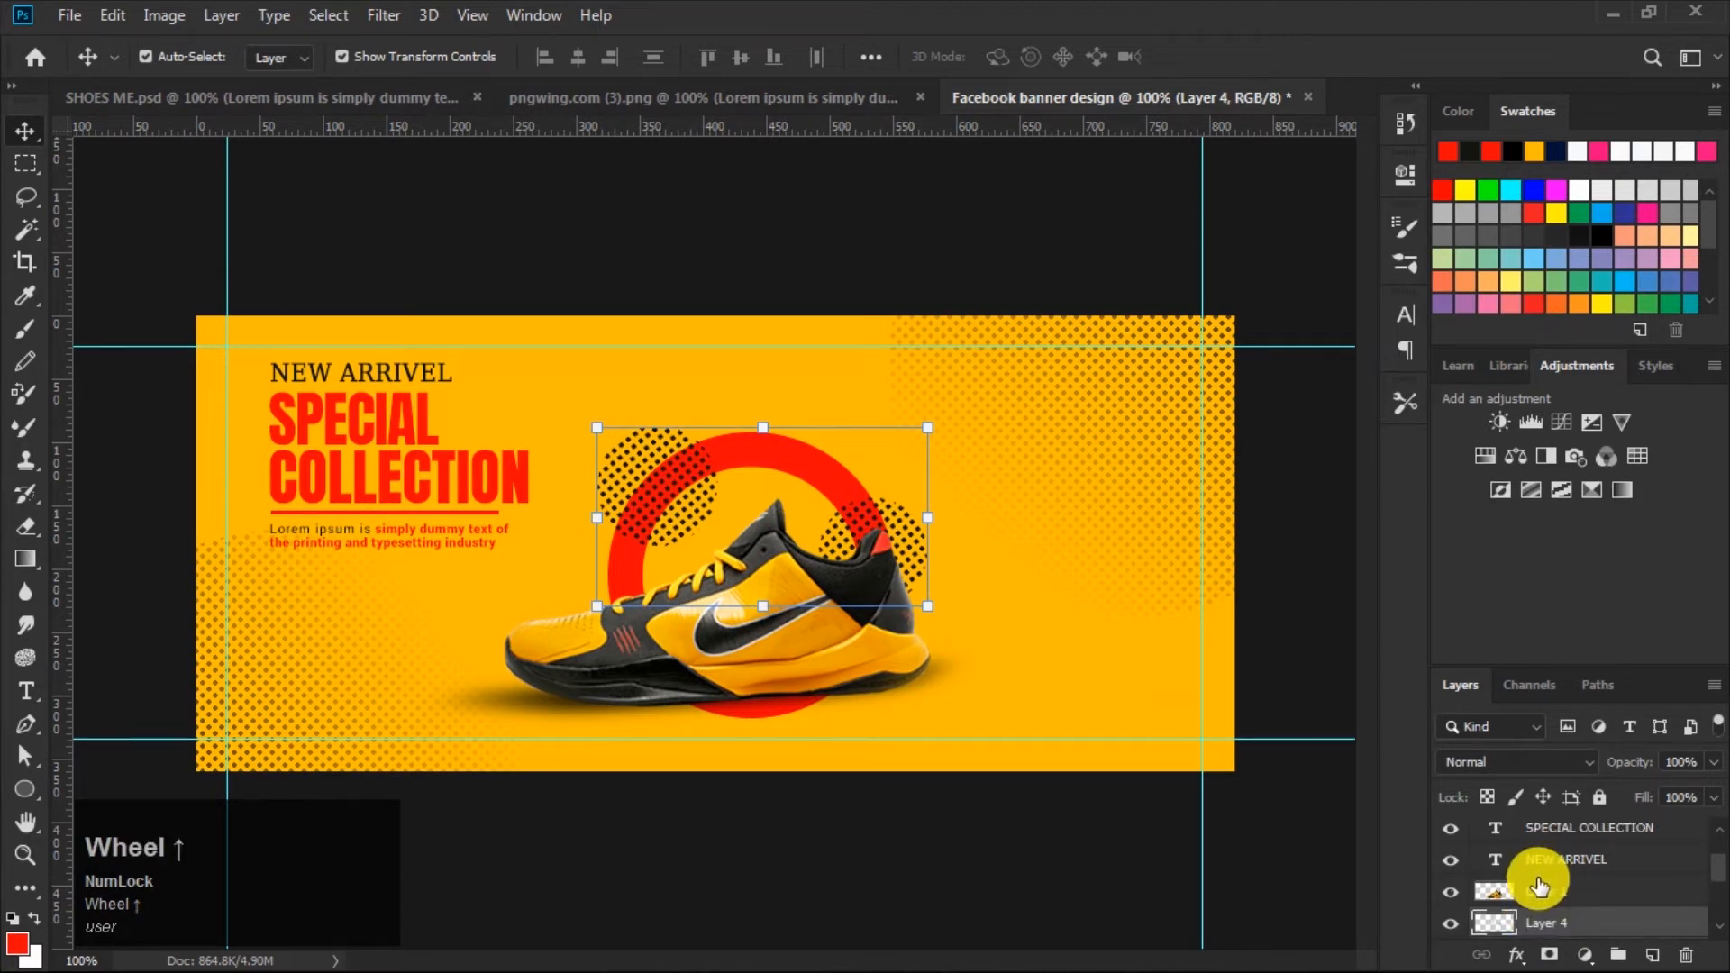
scroll(1540, 892, down, 1)
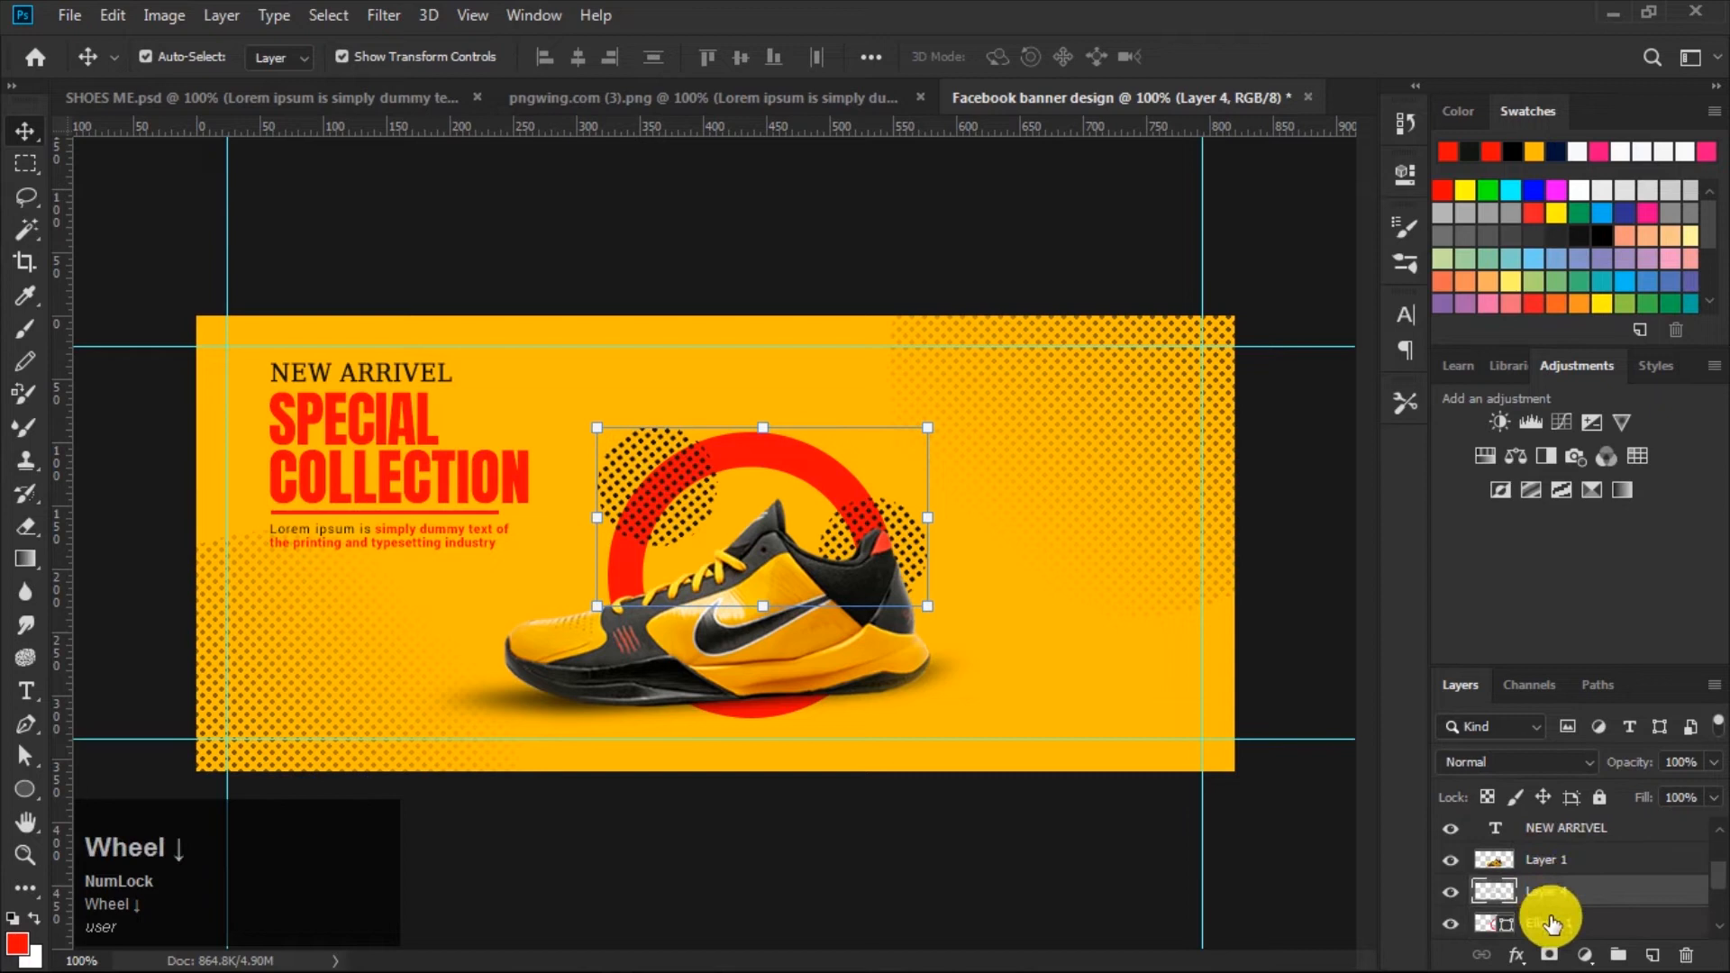
click(1545, 916)
shift+click(1550, 863)
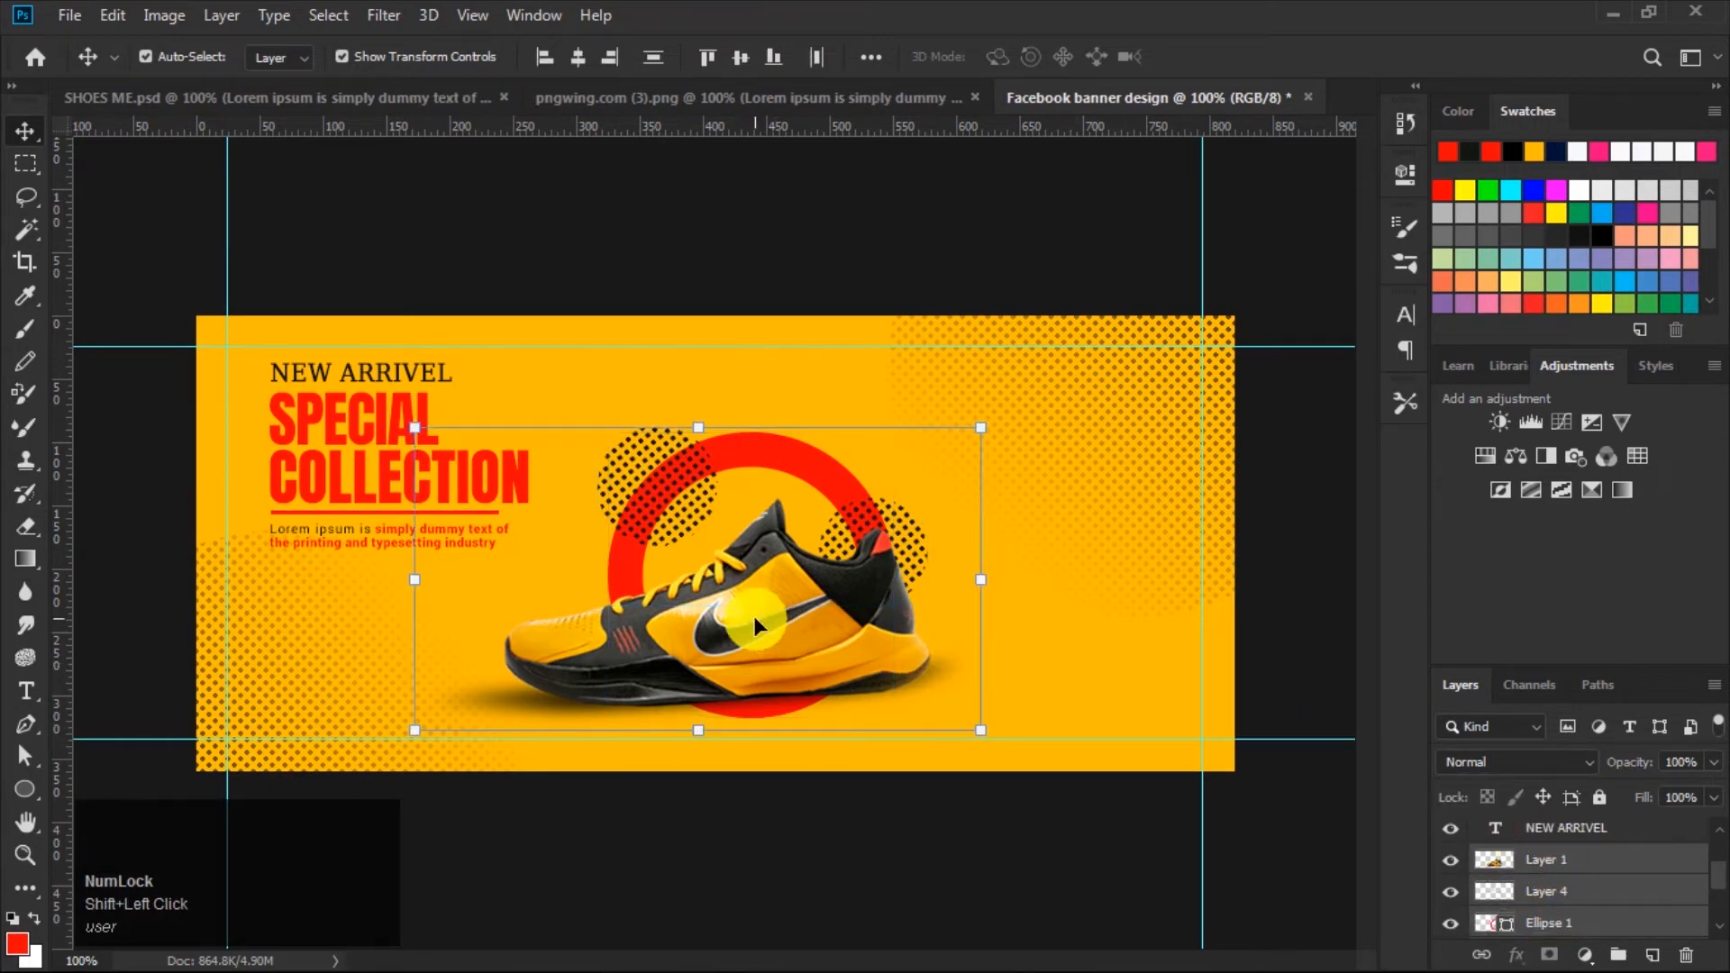
drag(755, 621, 777, 626)
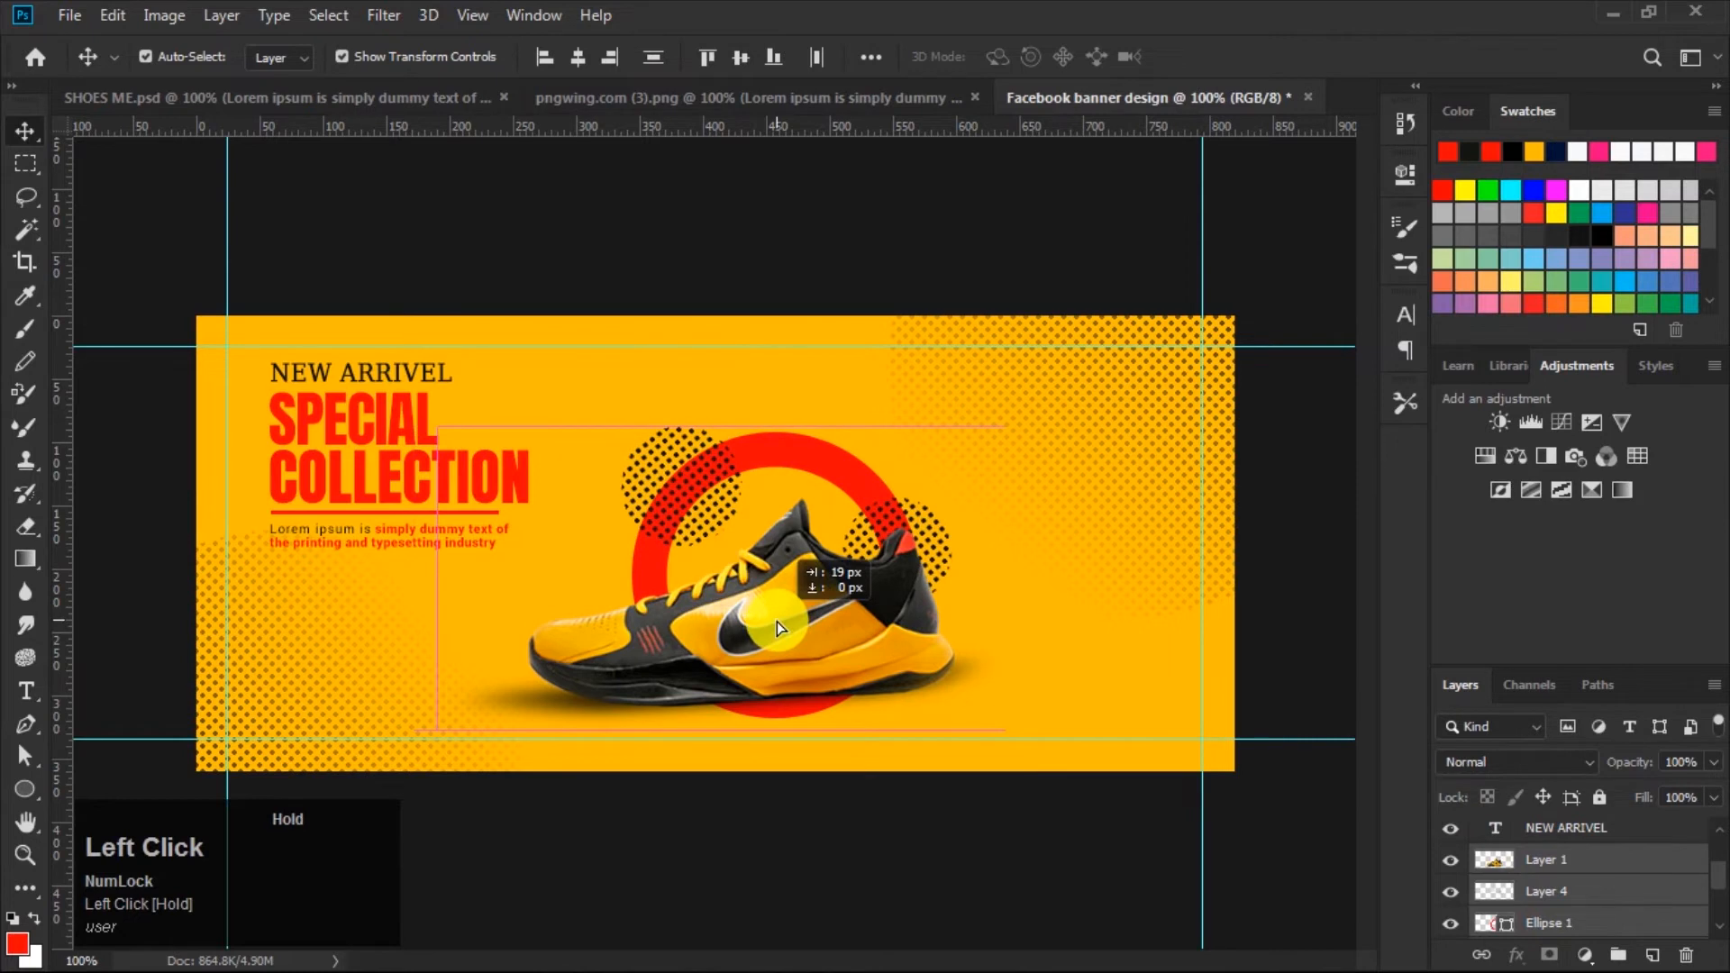
drag(779, 628, 773, 627)
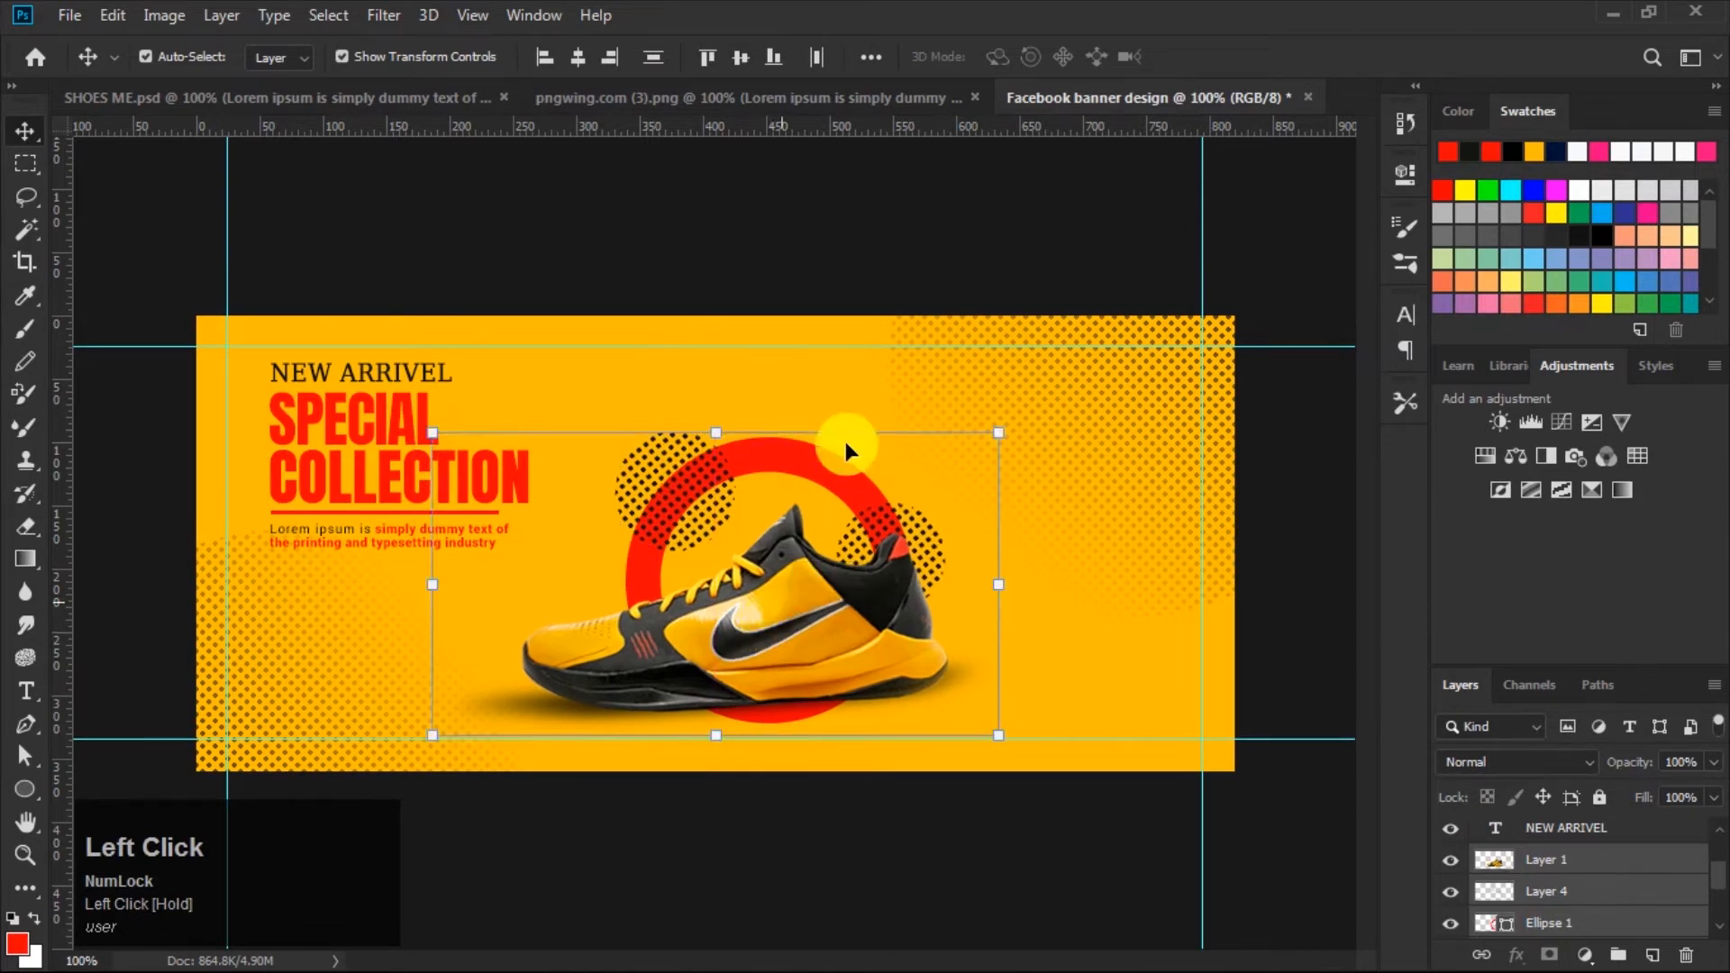
Draw a rectangle about 115 x 28 px below the Lorem ipsum text, with a red fill and no stroke.
click(981, 220)
click(138, 721)
right_click(26, 789)
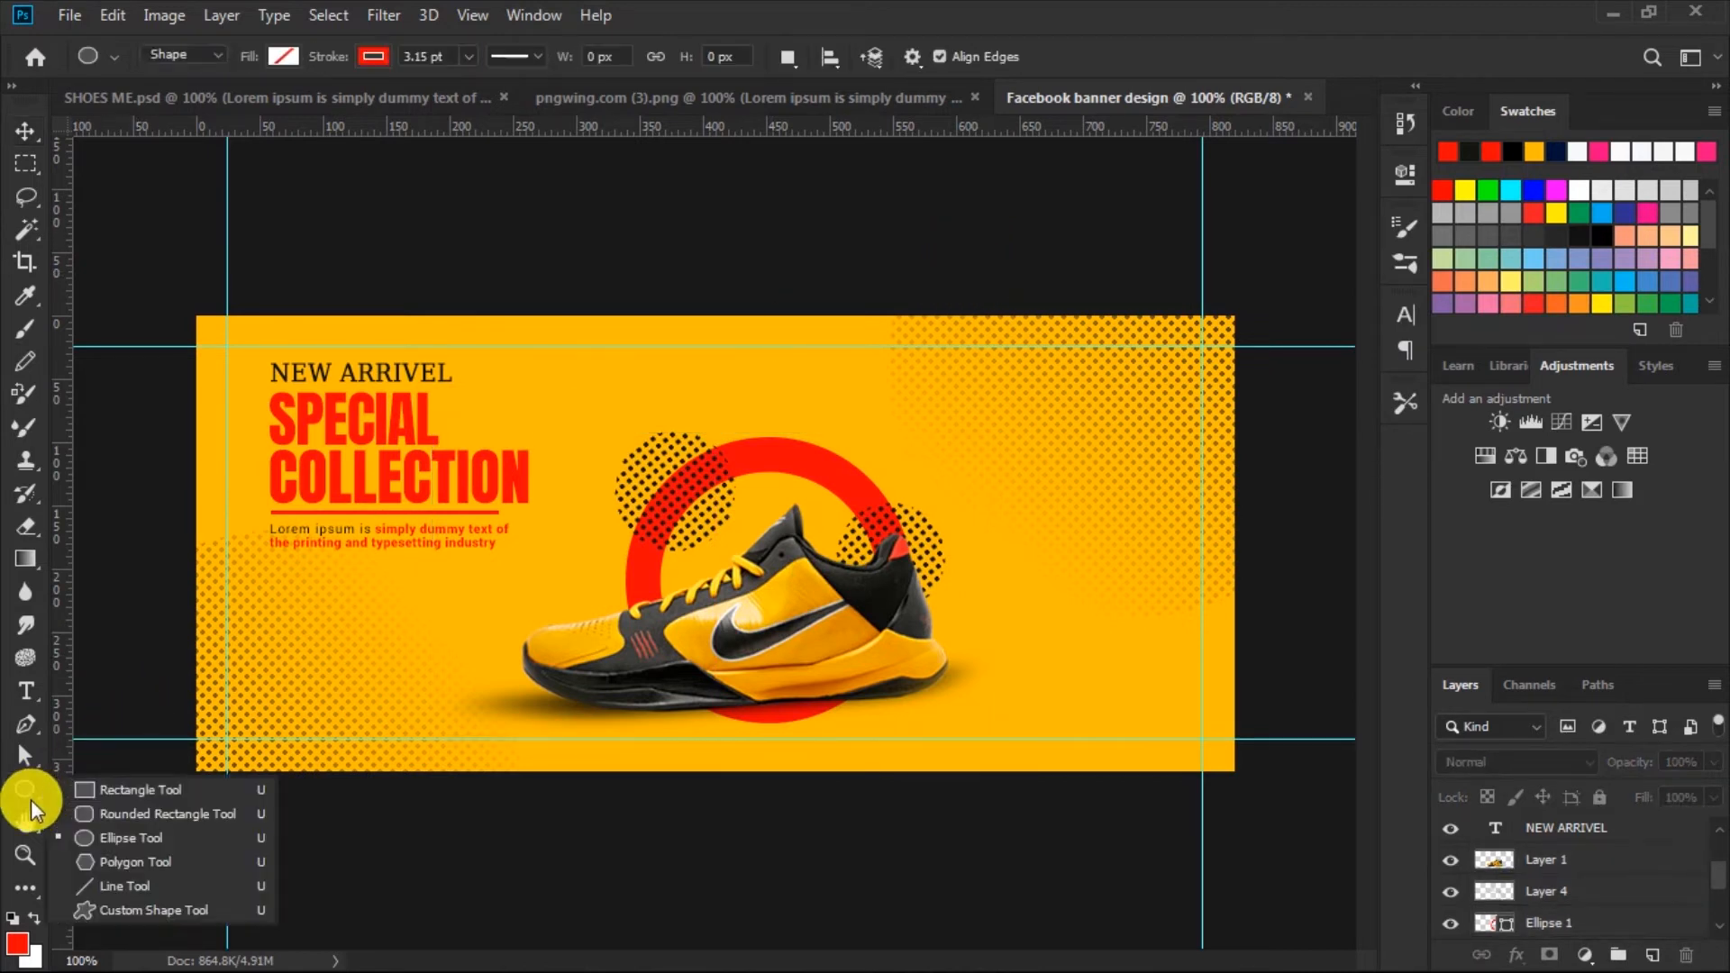
click(126, 786)
click(373, 56)
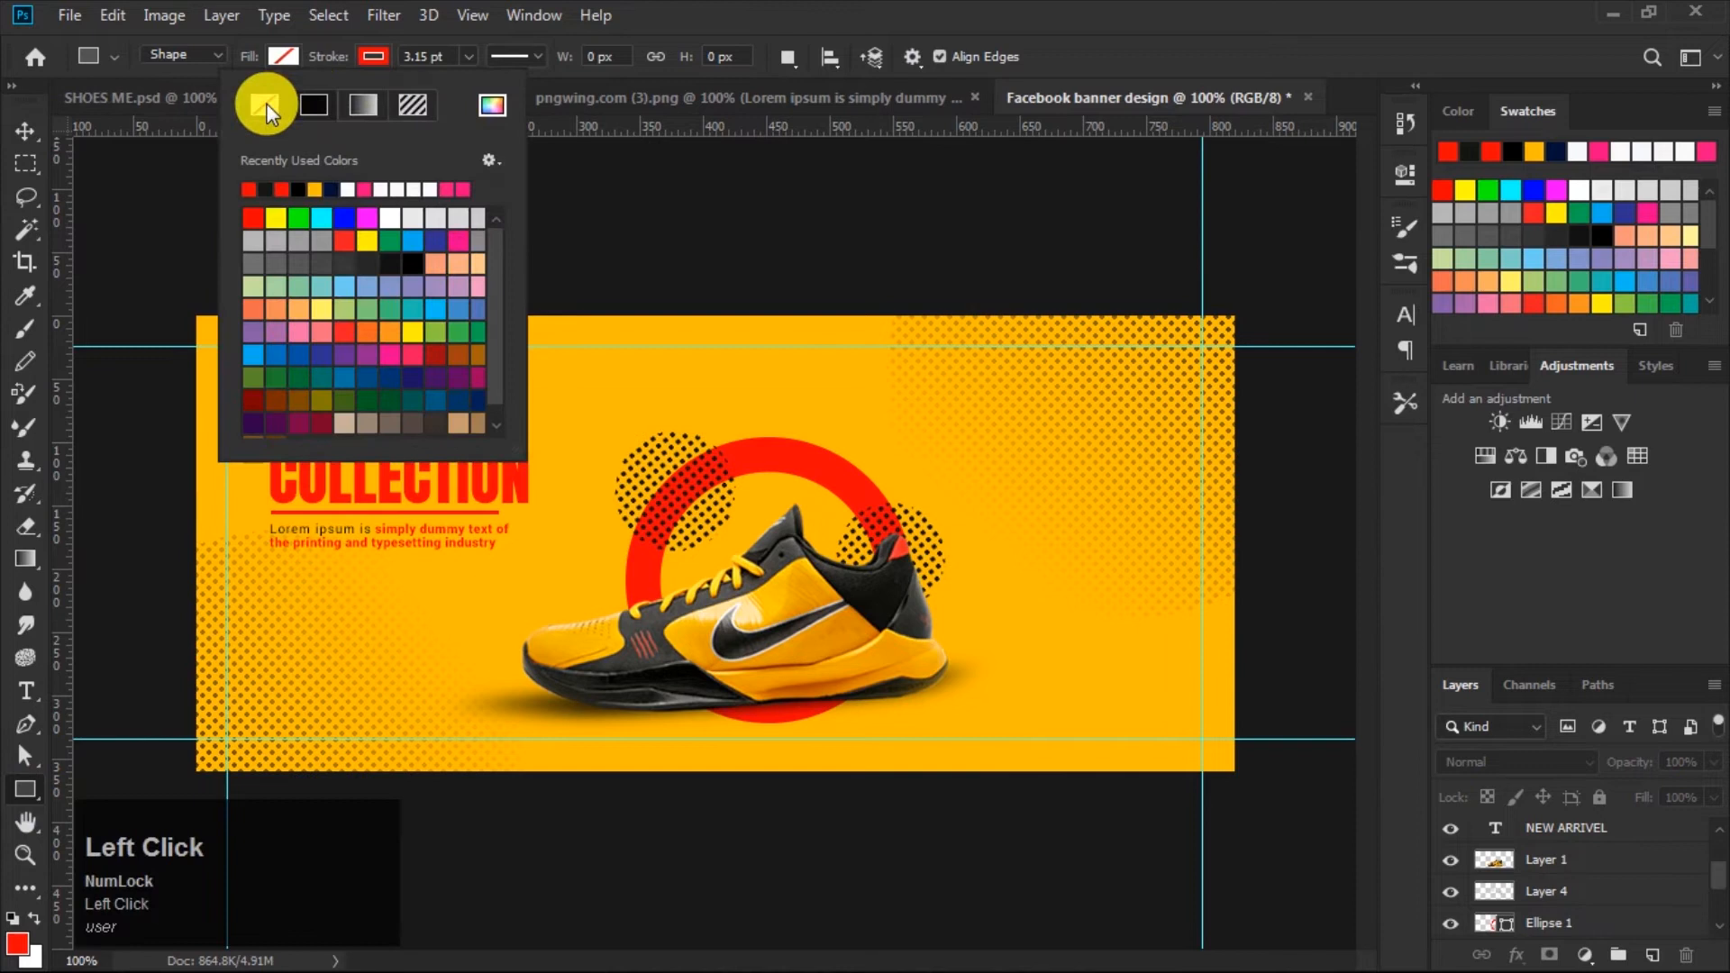
click(283, 56)
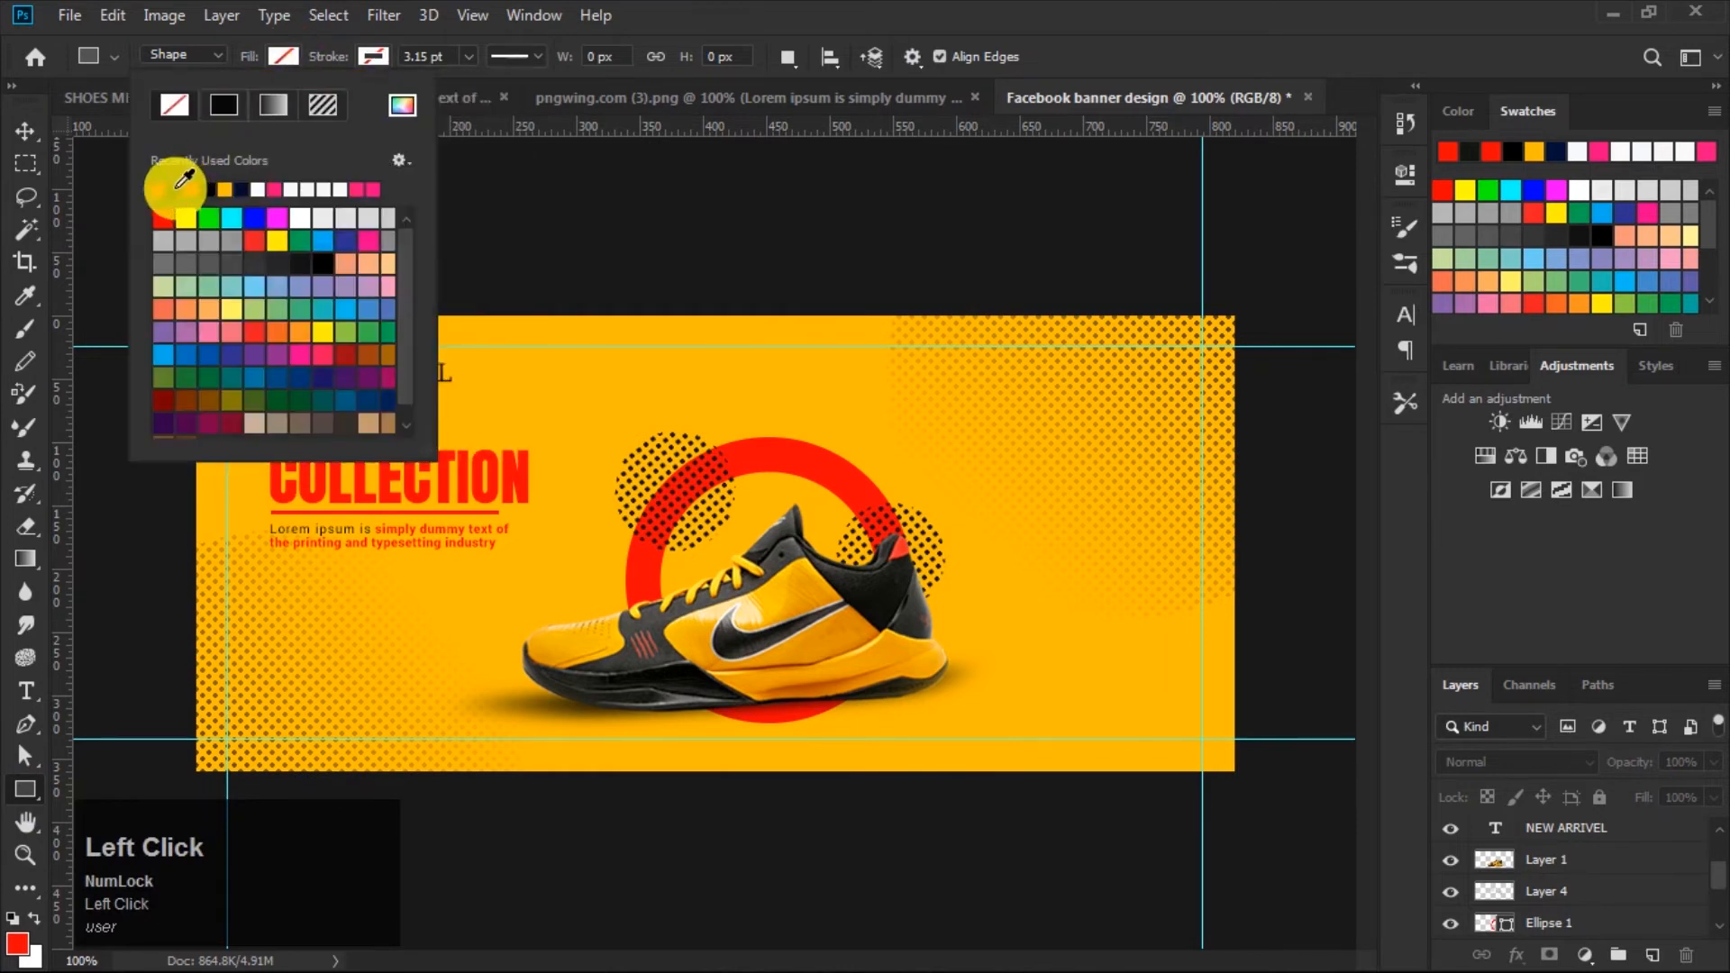
click(164, 189)
click(282, 60)
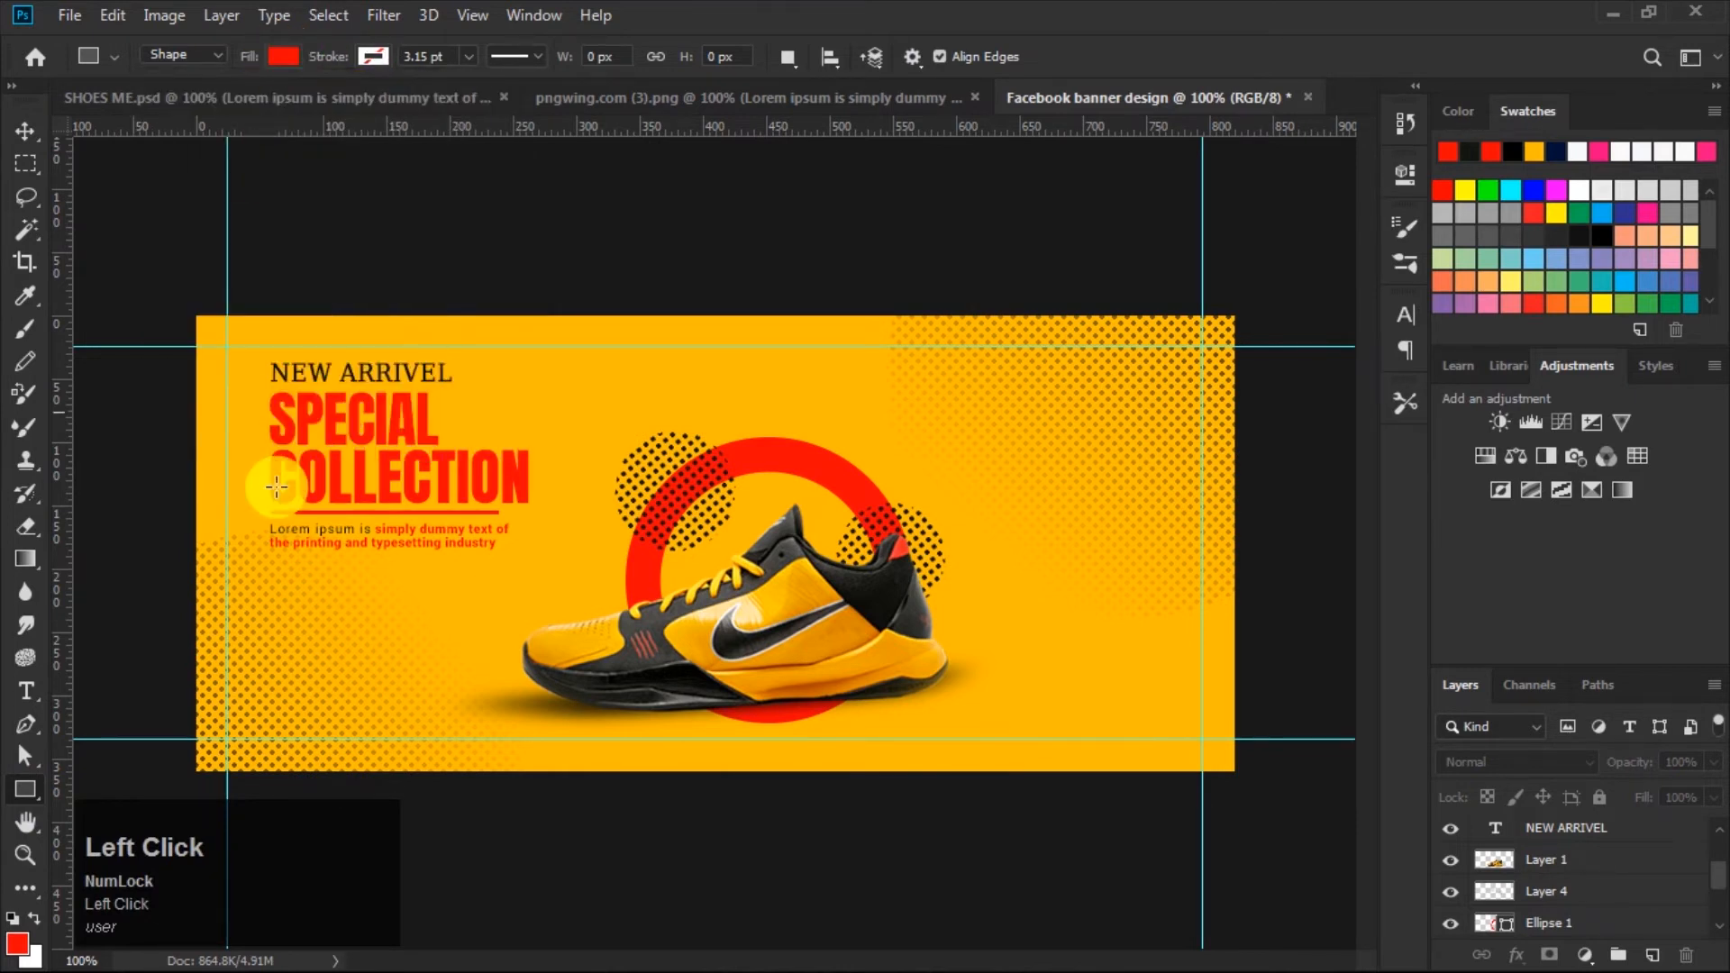
drag(330, 613, 474, 646)
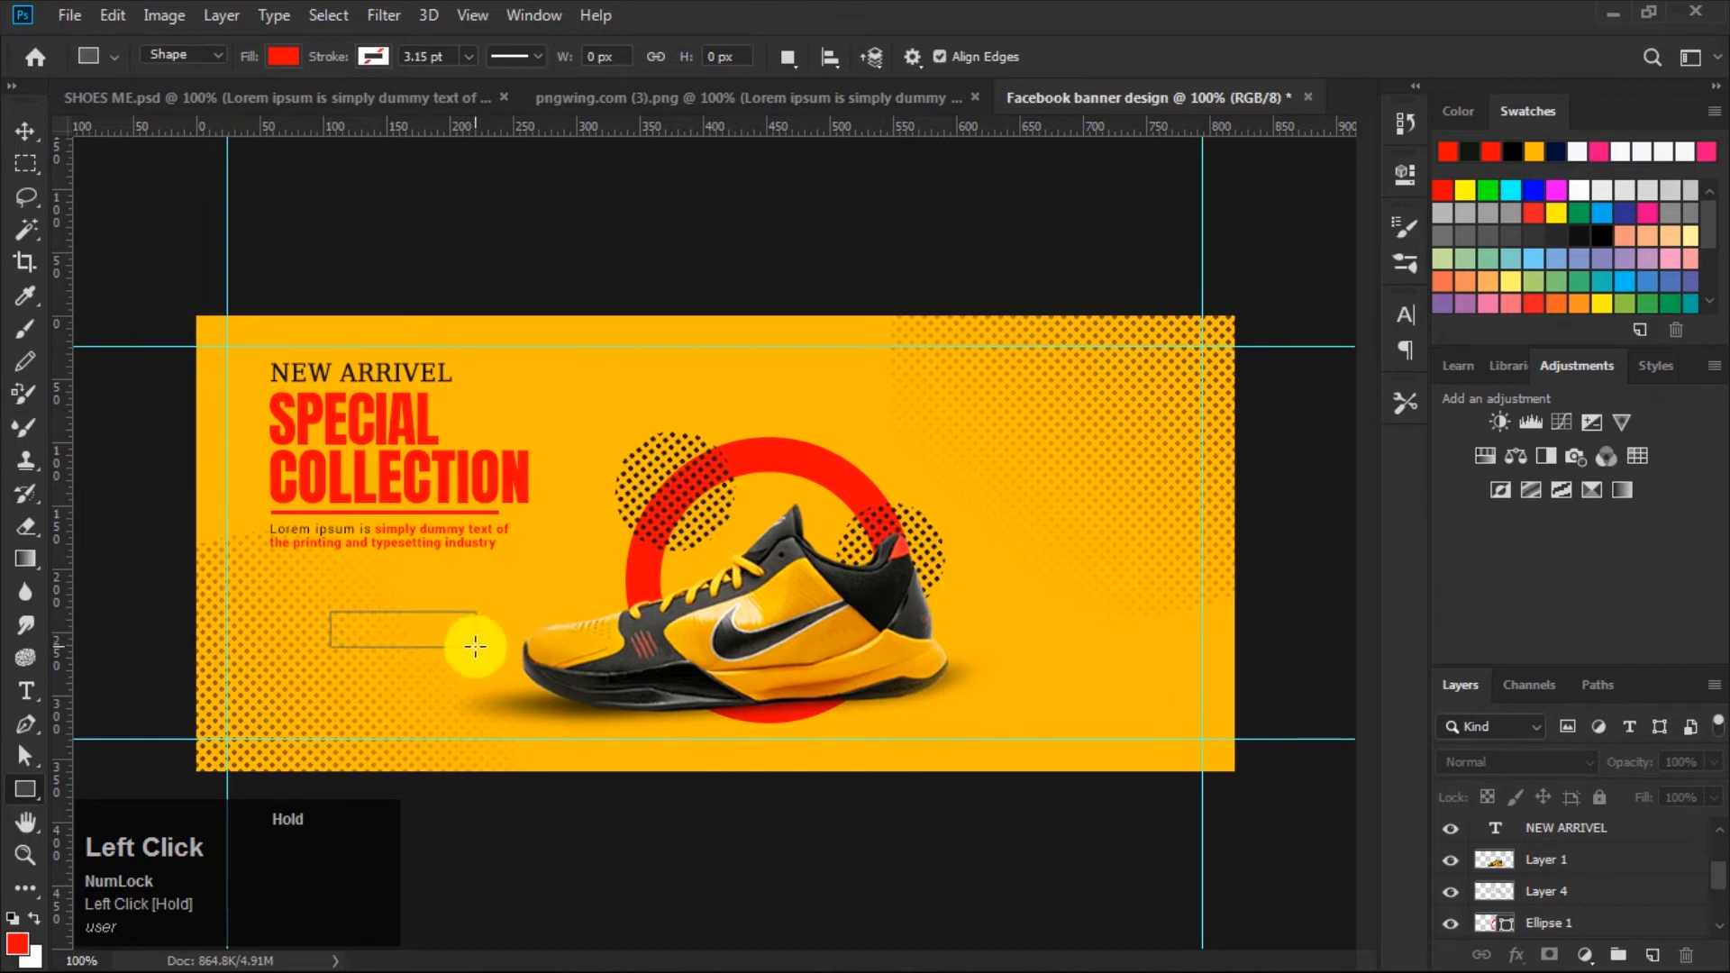
Fully round the red rectangle's corners into a pill shape and shift it slightly left under the body text.
drag(1038, 419, 1165, 418)
click(1331, 169)
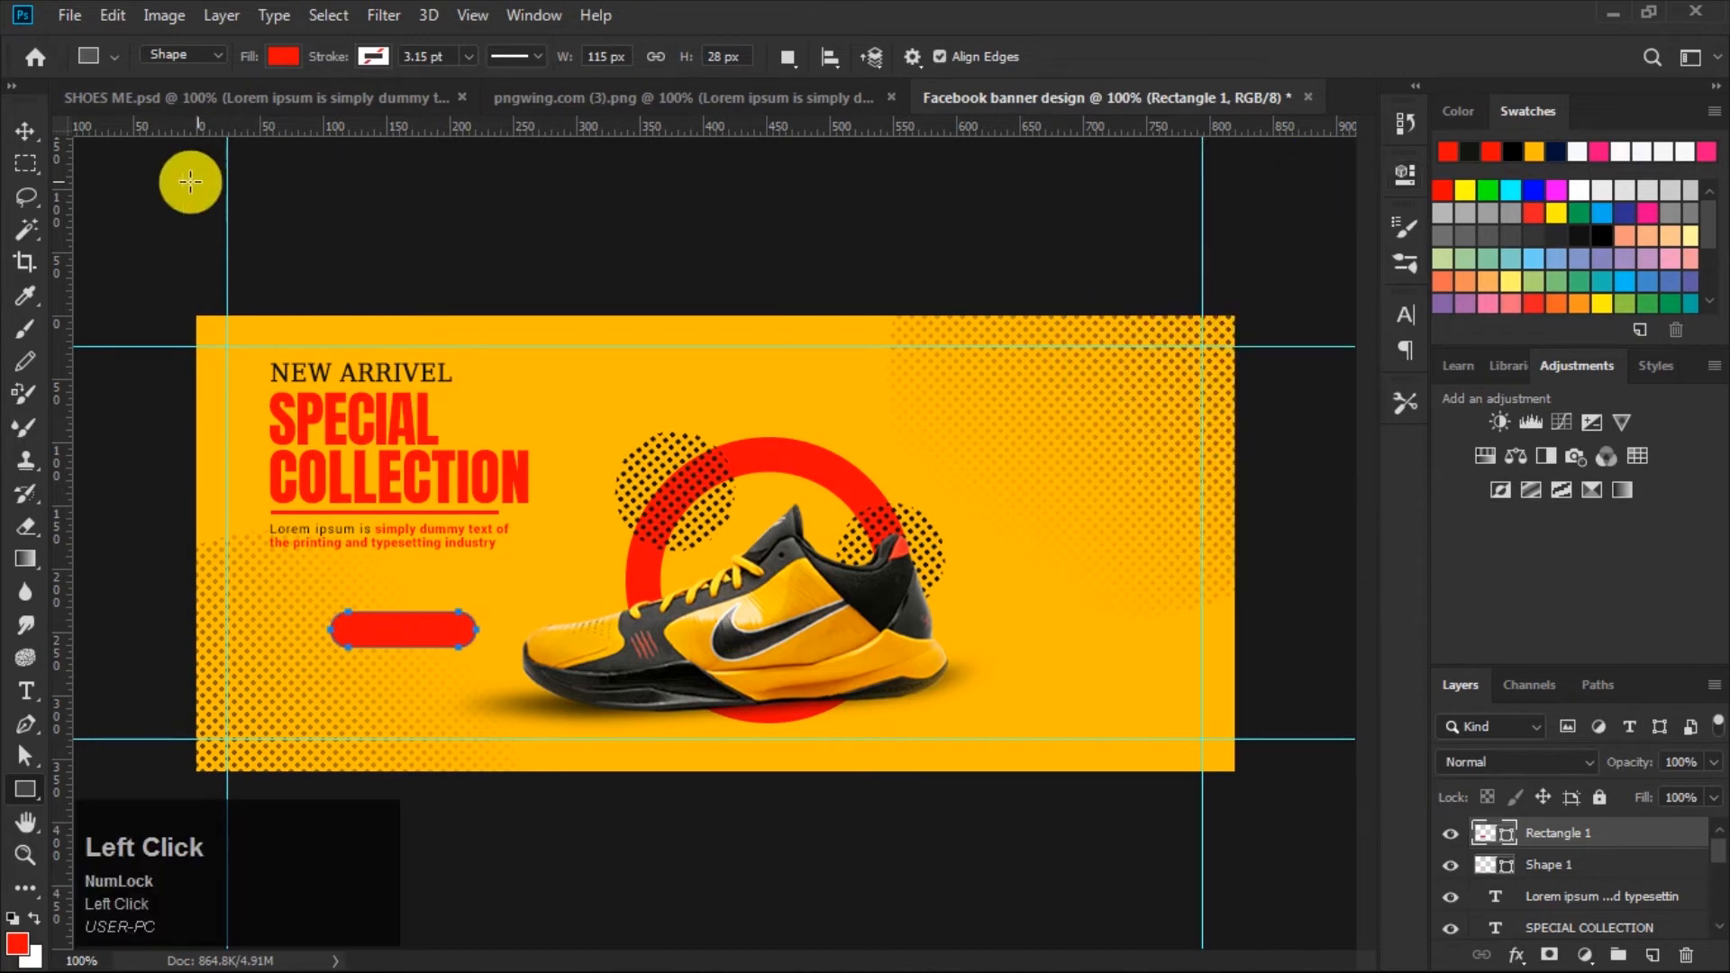
click(25, 131)
click(467, 667)
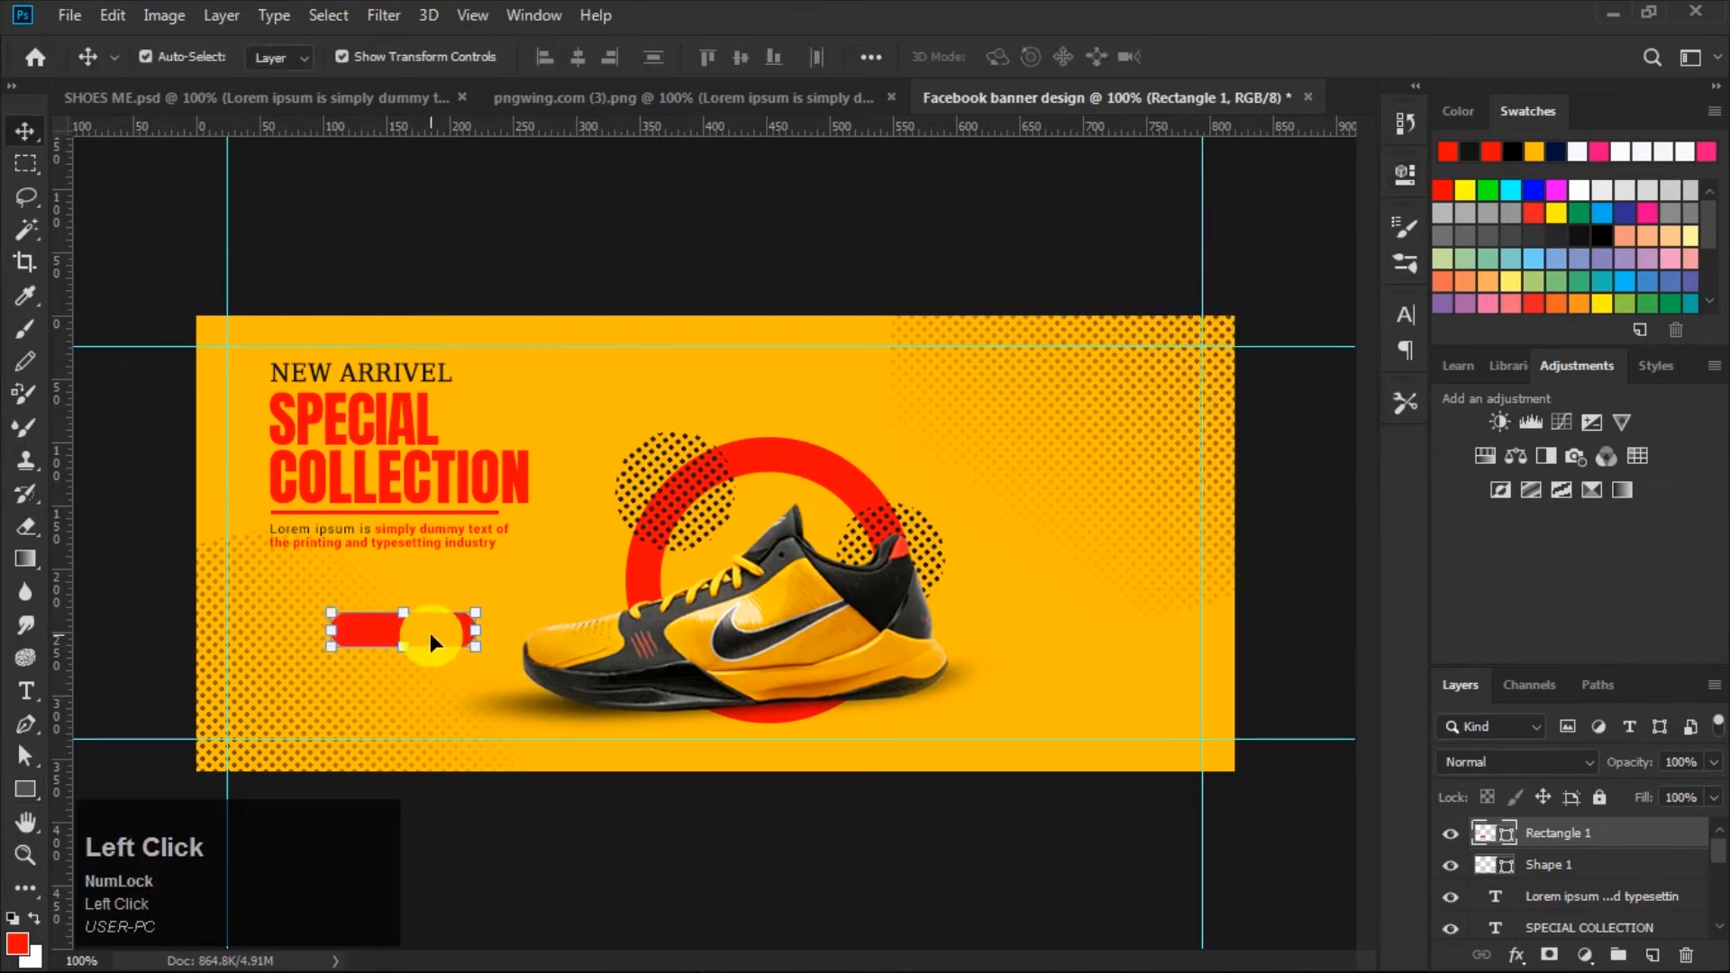
drag(440, 624, 412, 633)
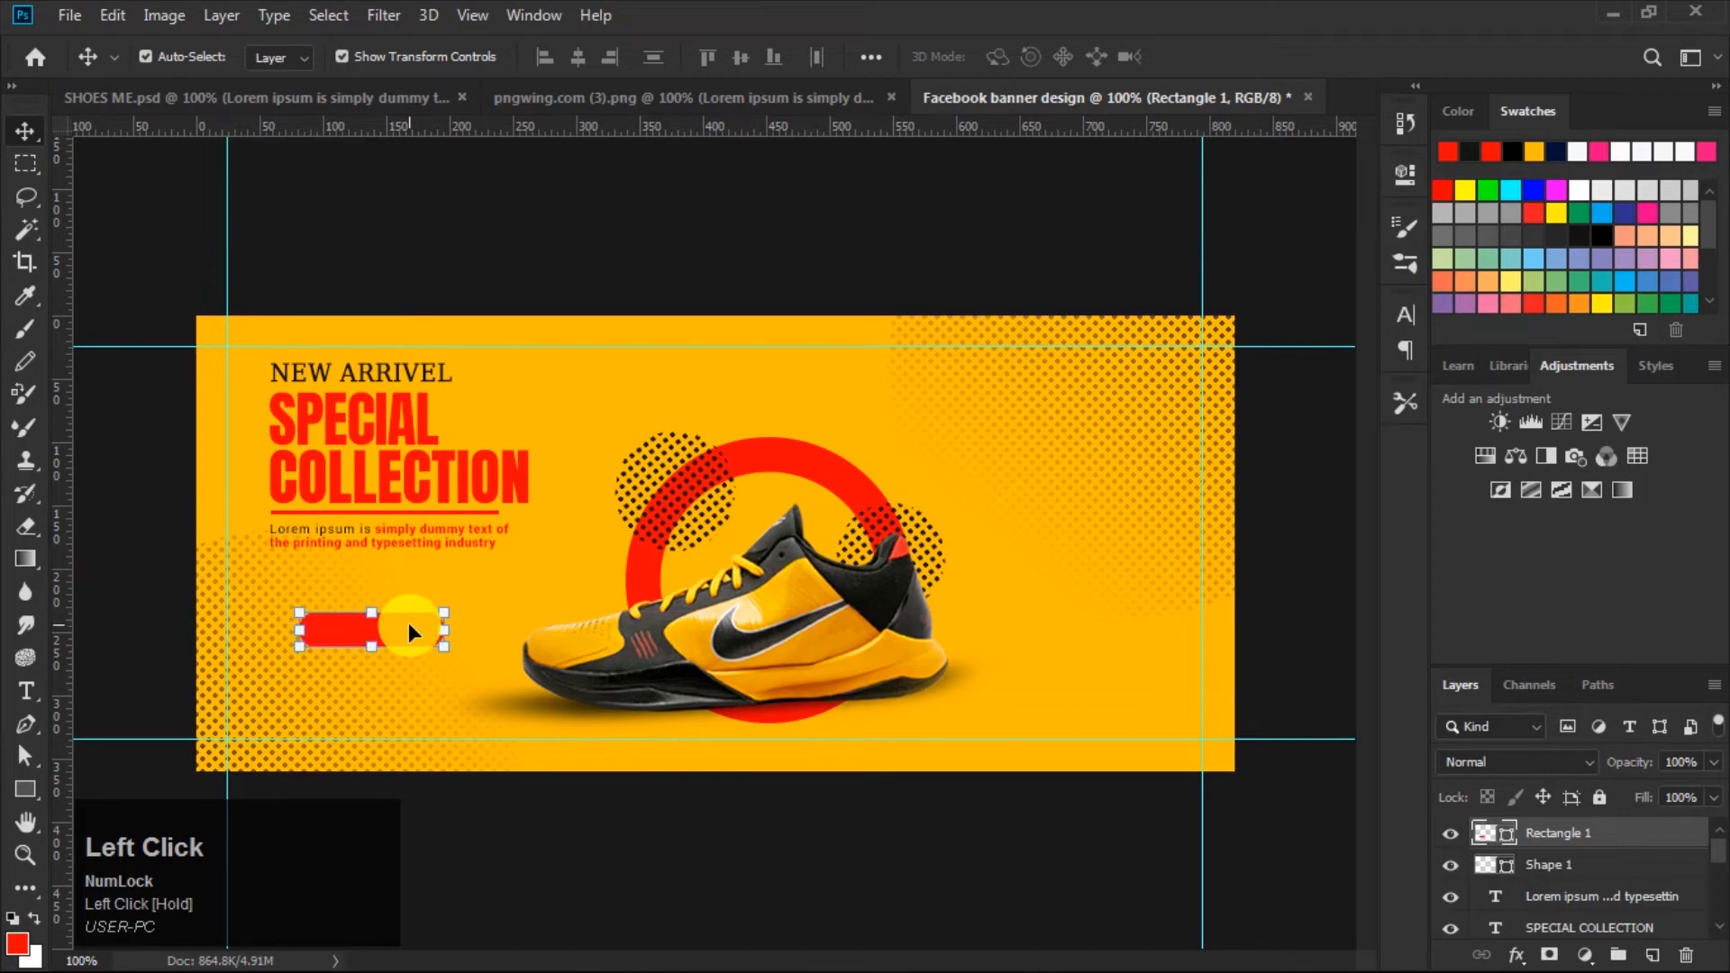
click(728, 272)
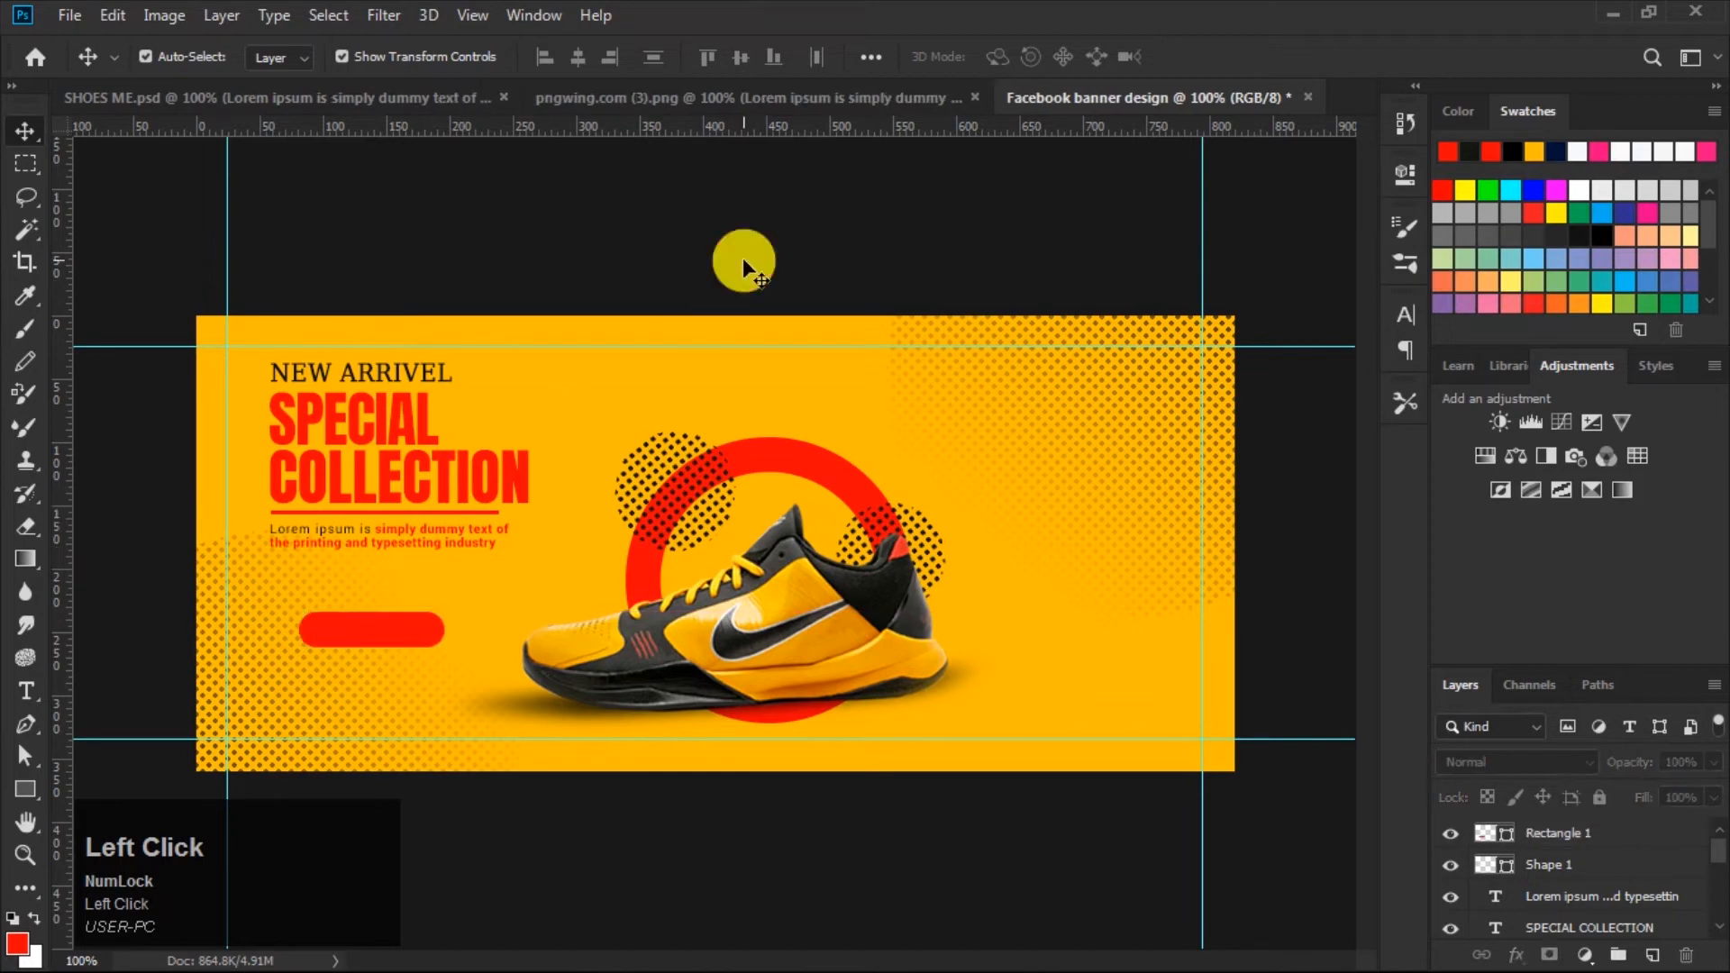
Add the text SHOP NOW on the red pill shape in Roboto Regular, 16 pt, with the off-white colour fdf9f9.
click(25, 694)
click(366, 57)
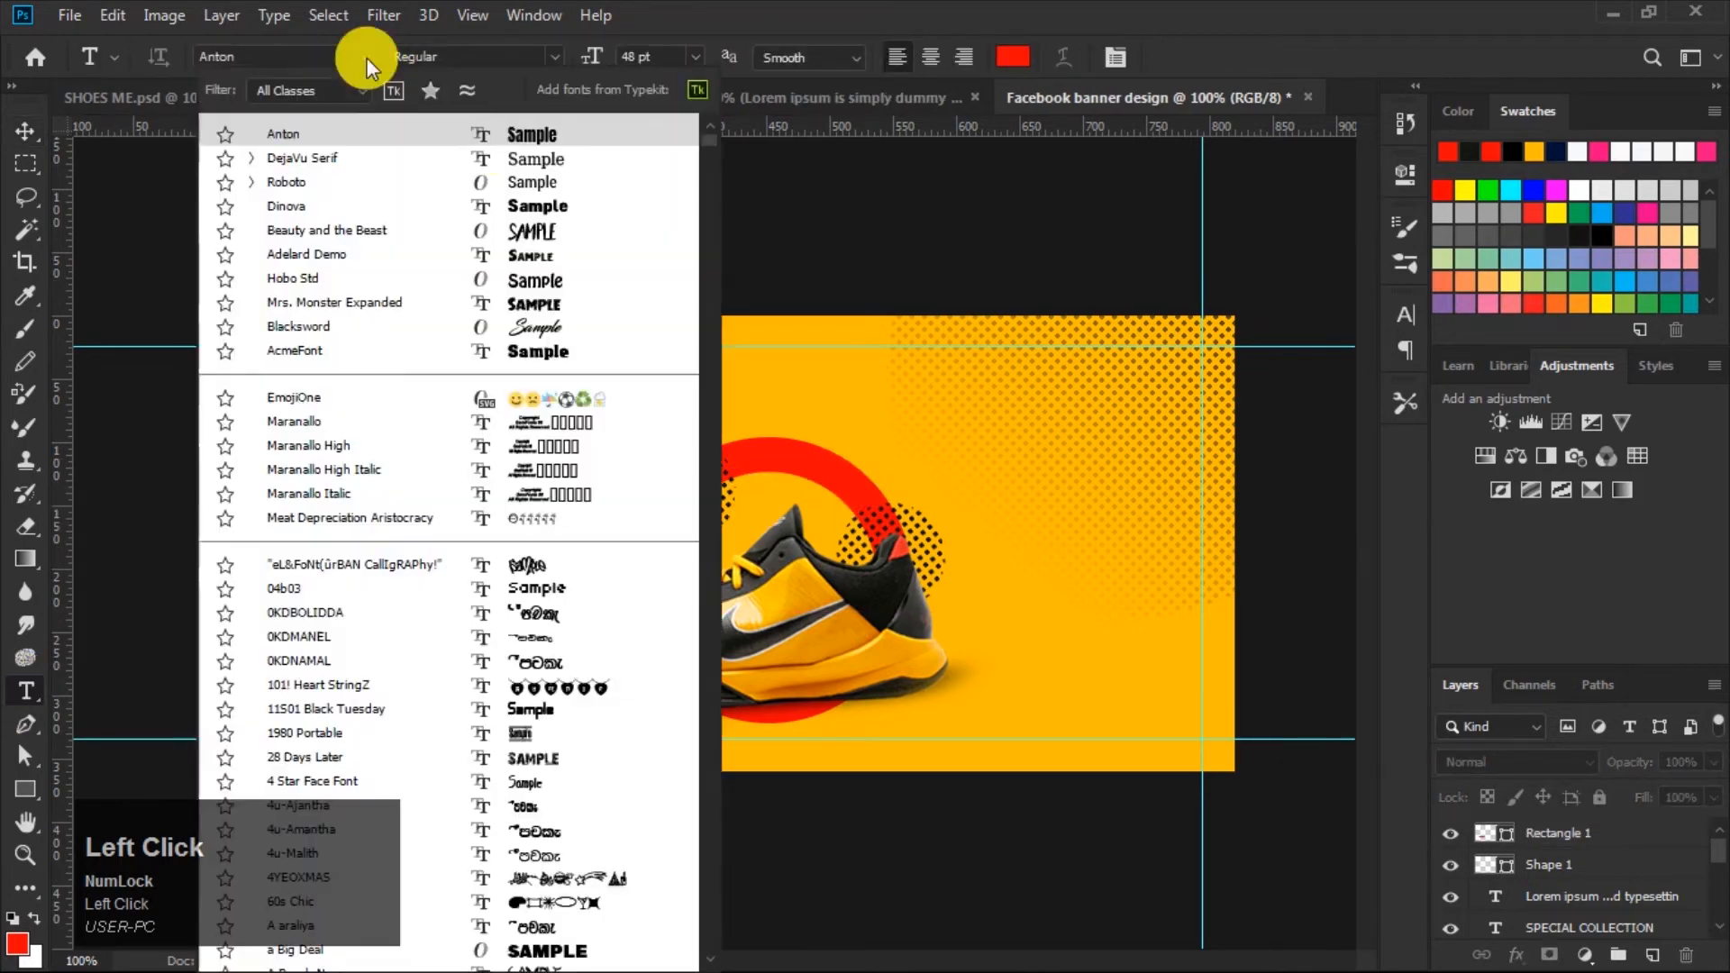
click(533, 184)
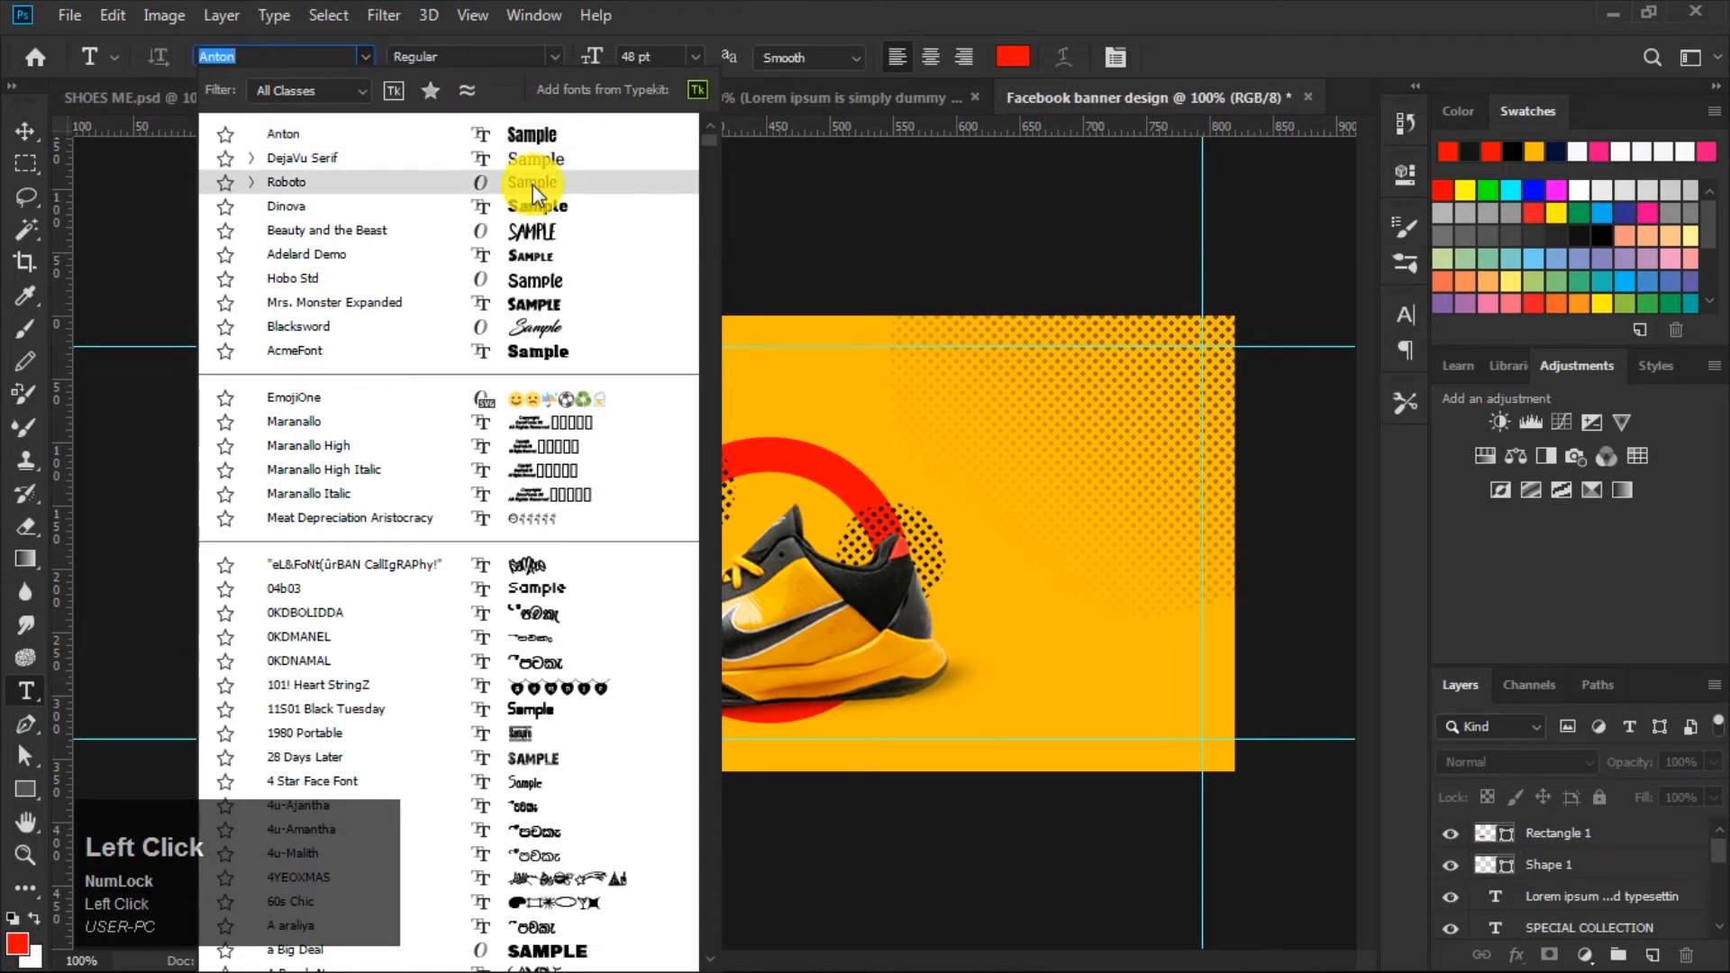
click(694, 56)
click(672, 247)
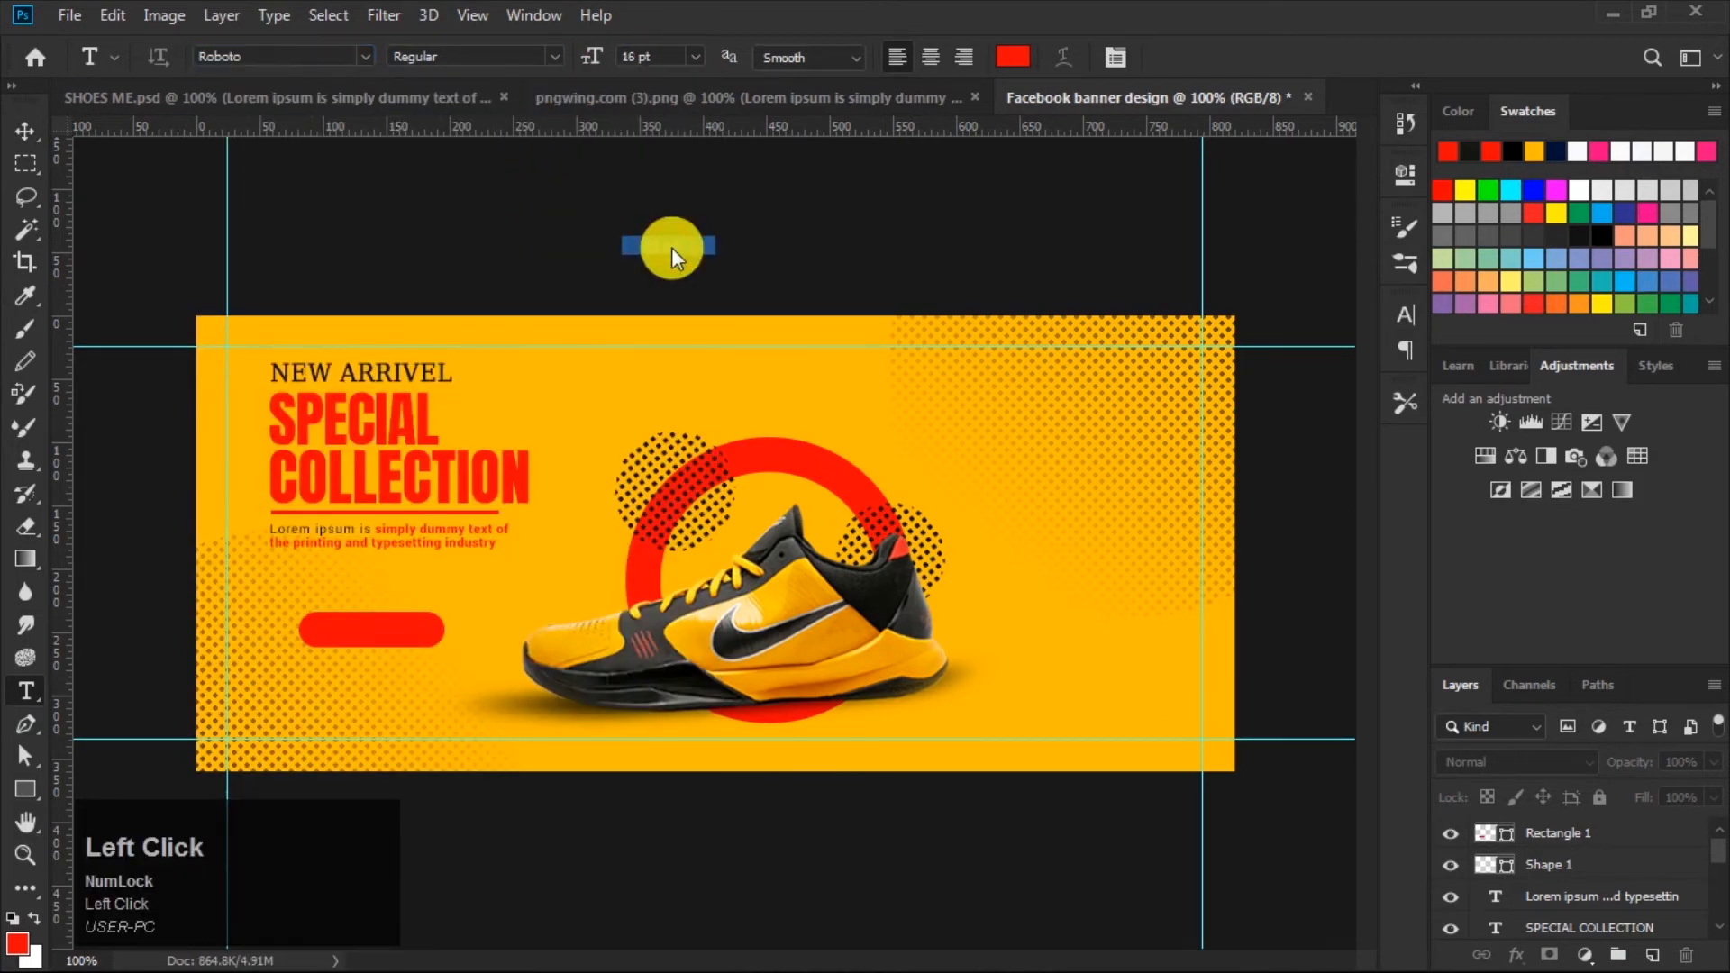
click(1012, 60)
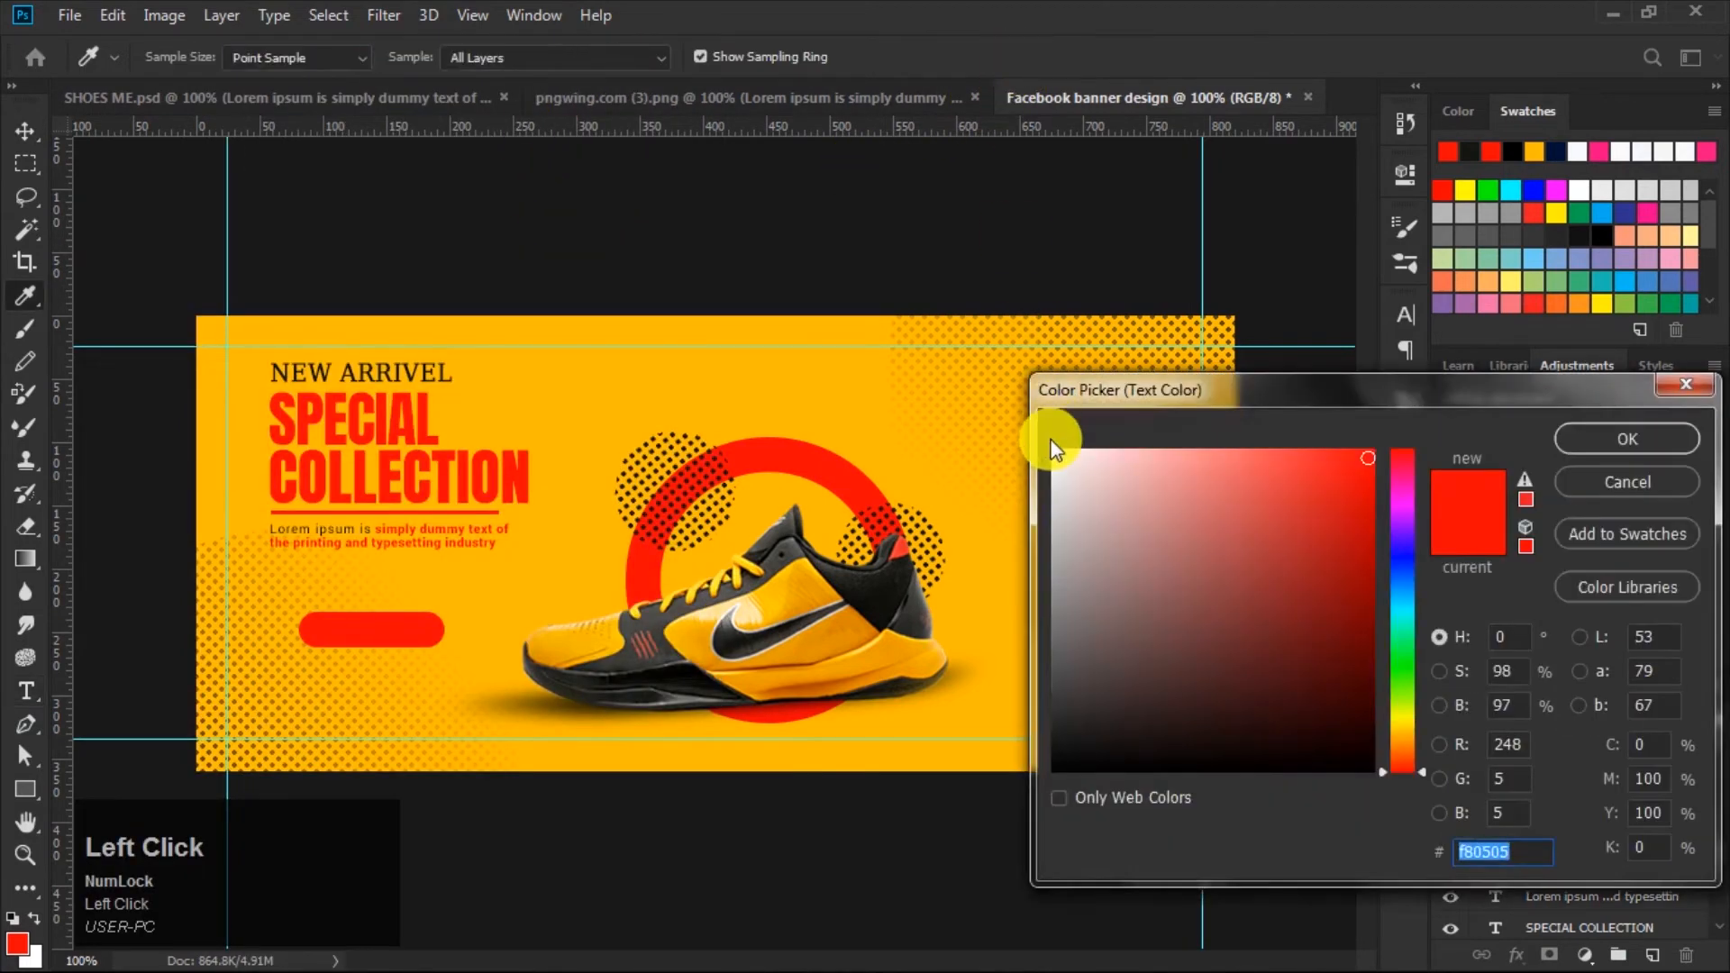
click(1057, 450)
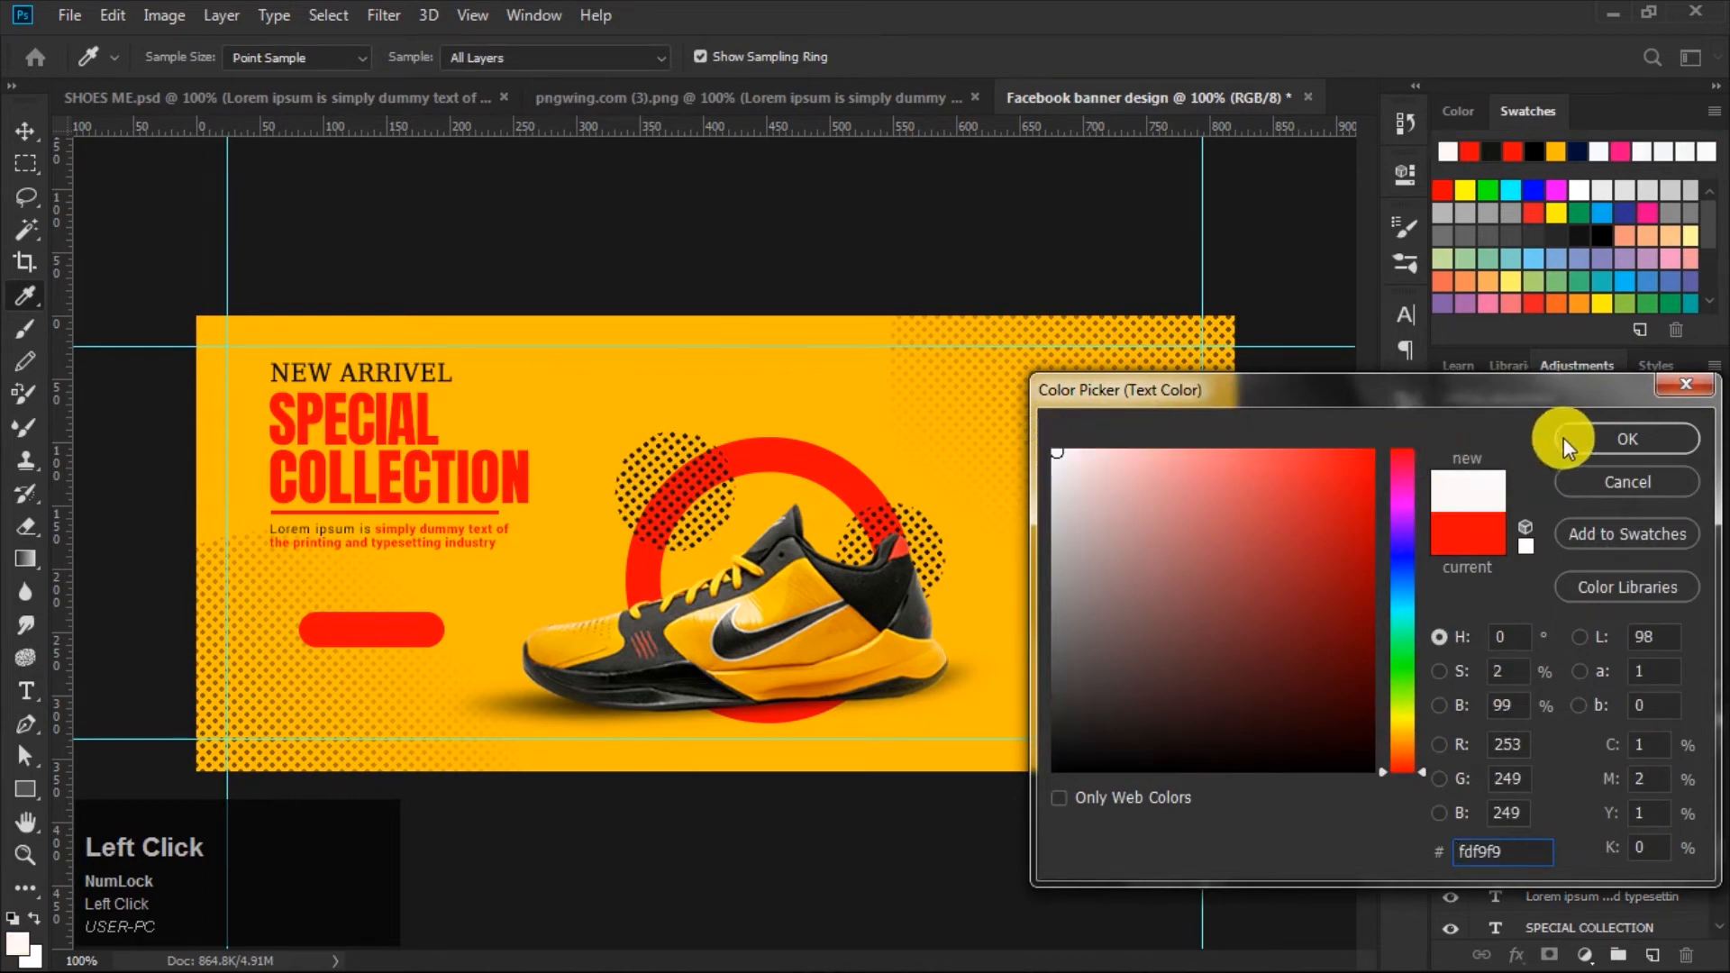
click(1620, 436)
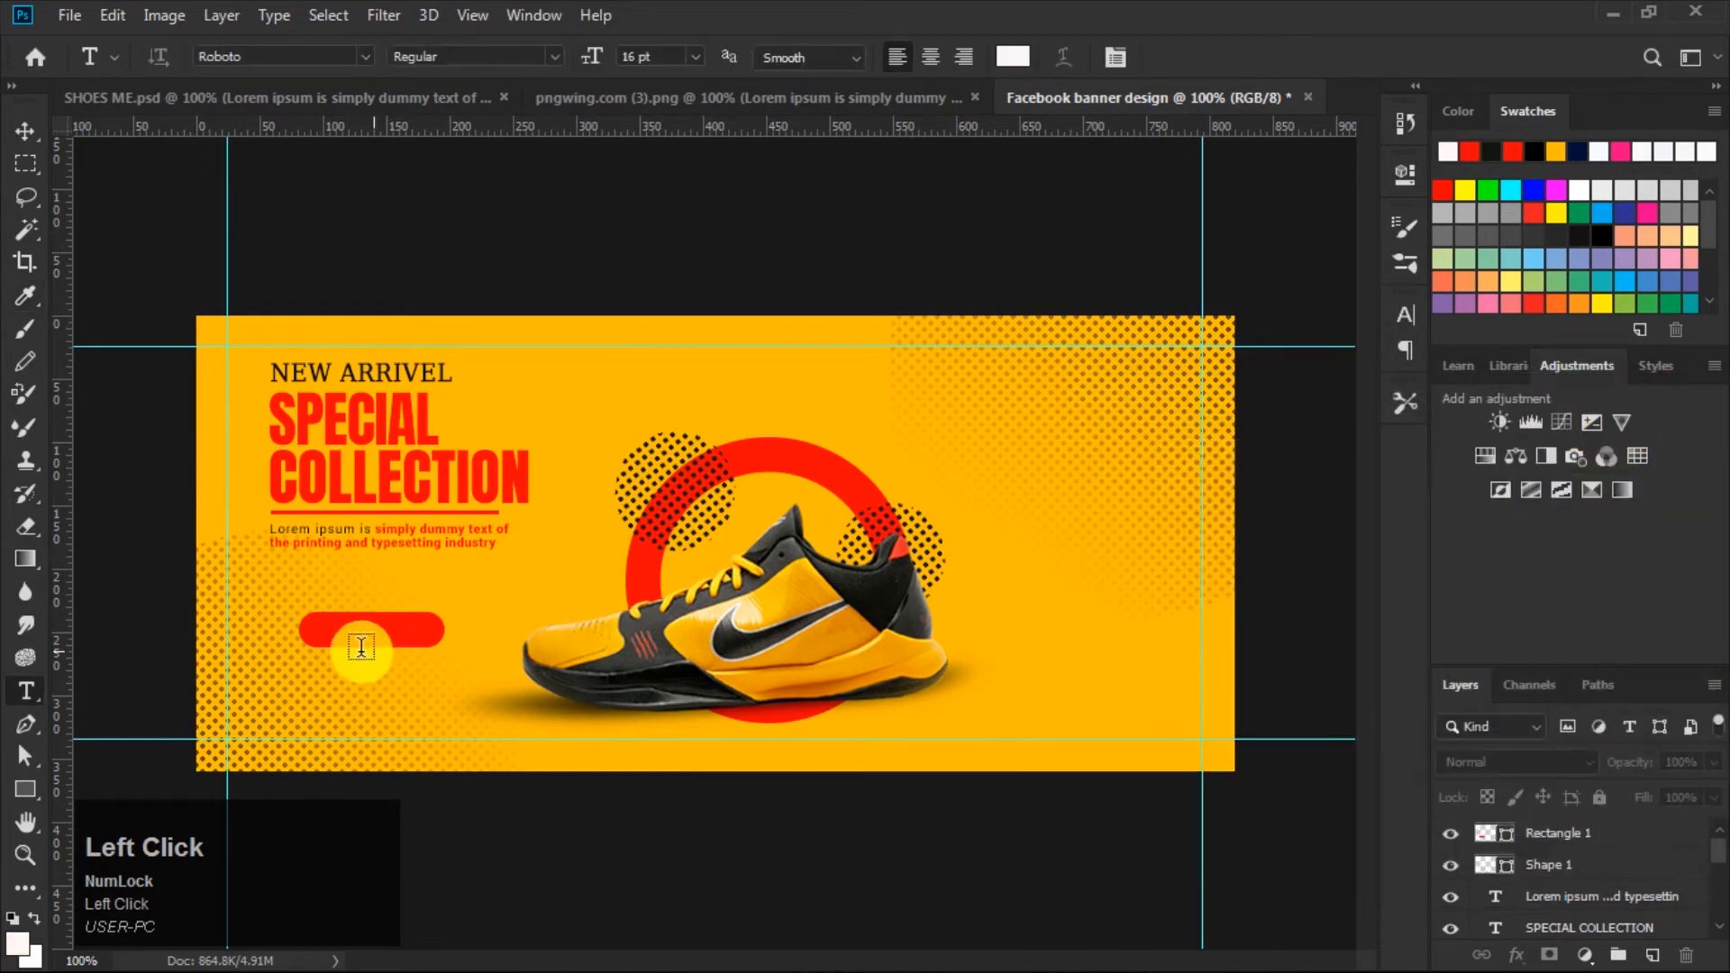
click(311, 628)
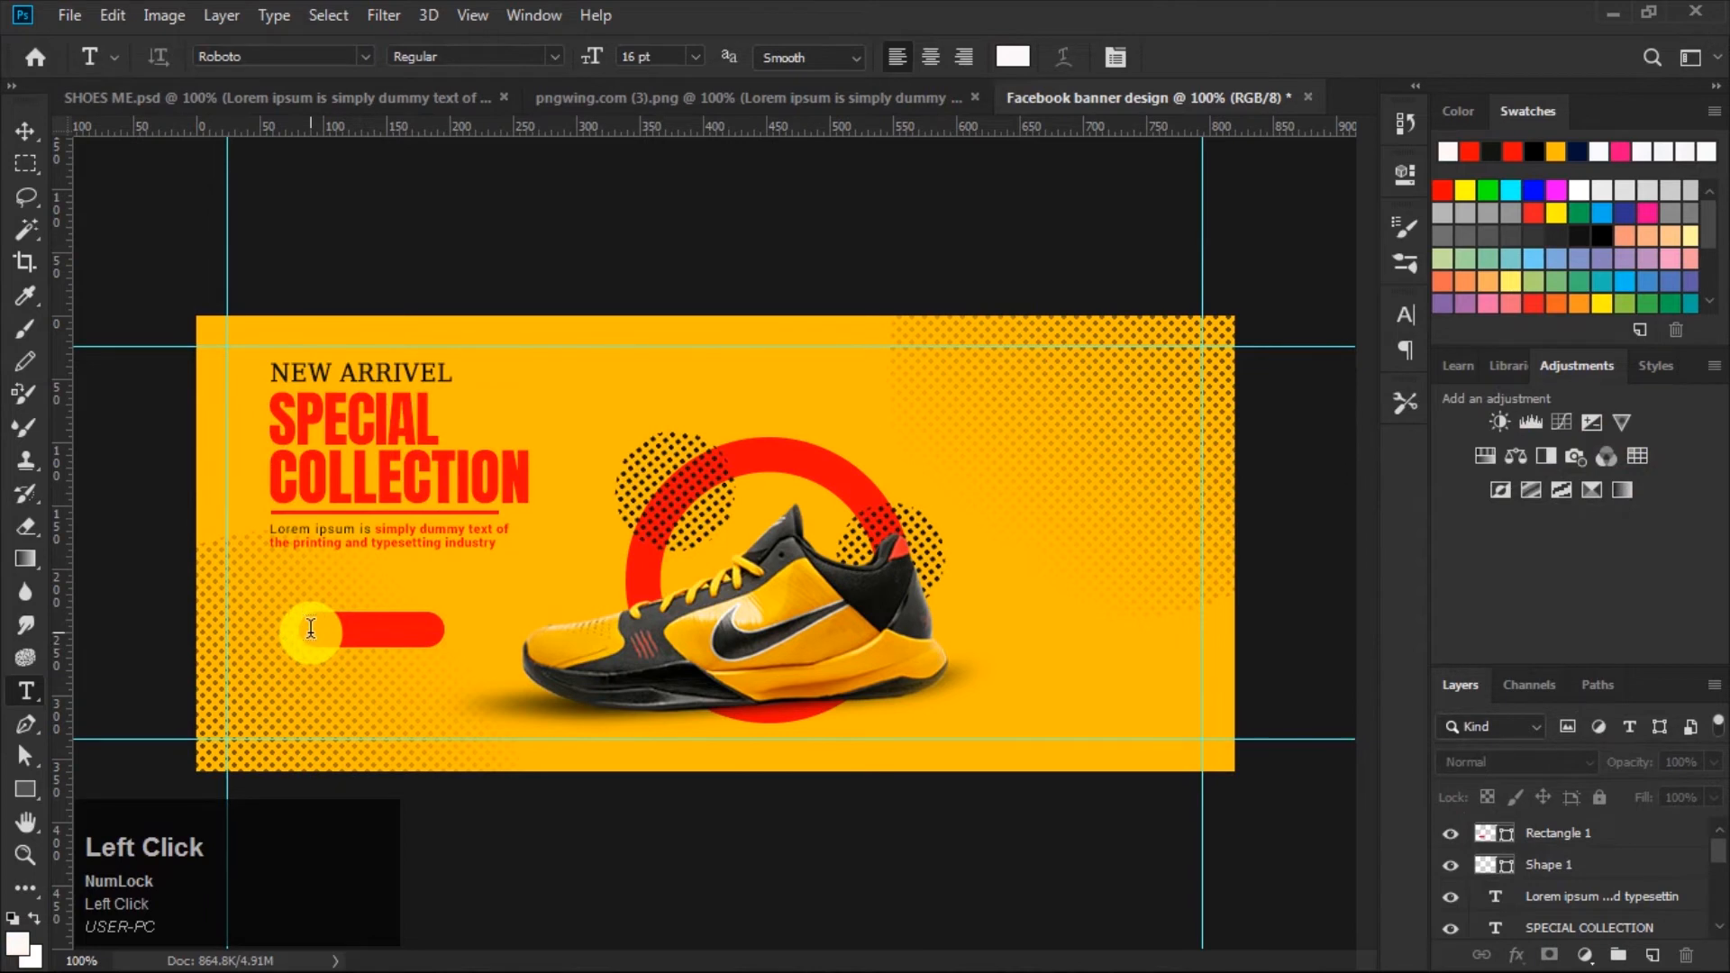
key(Caps_Lock)
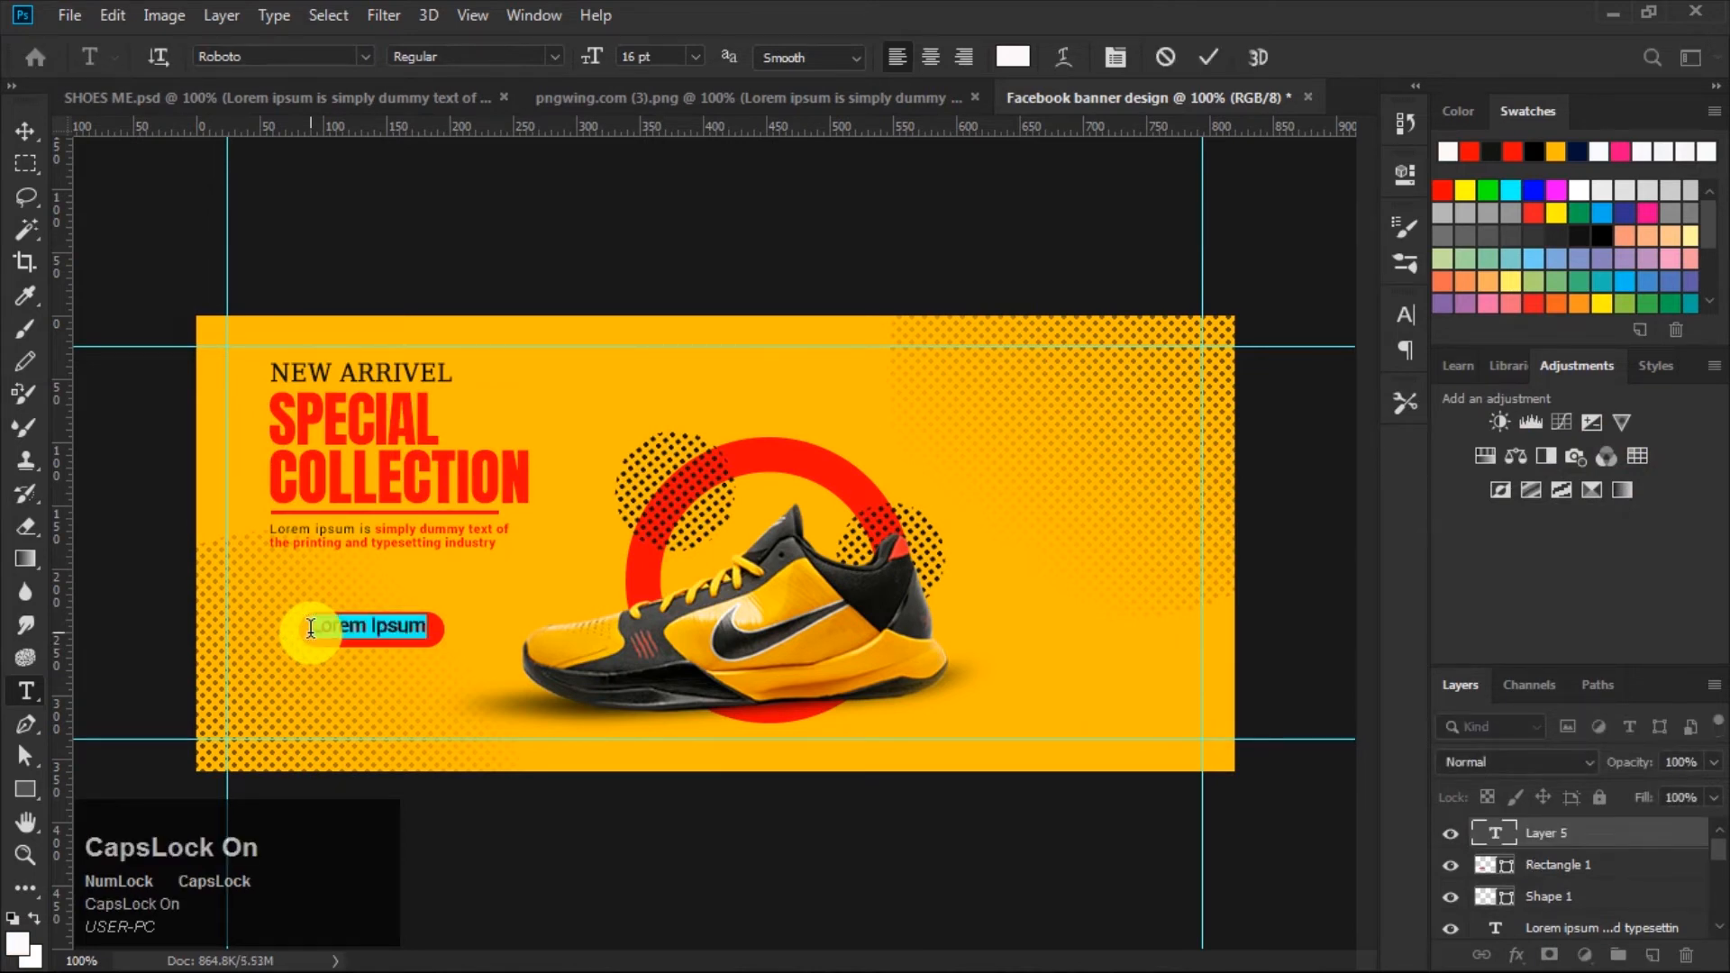
text(S)
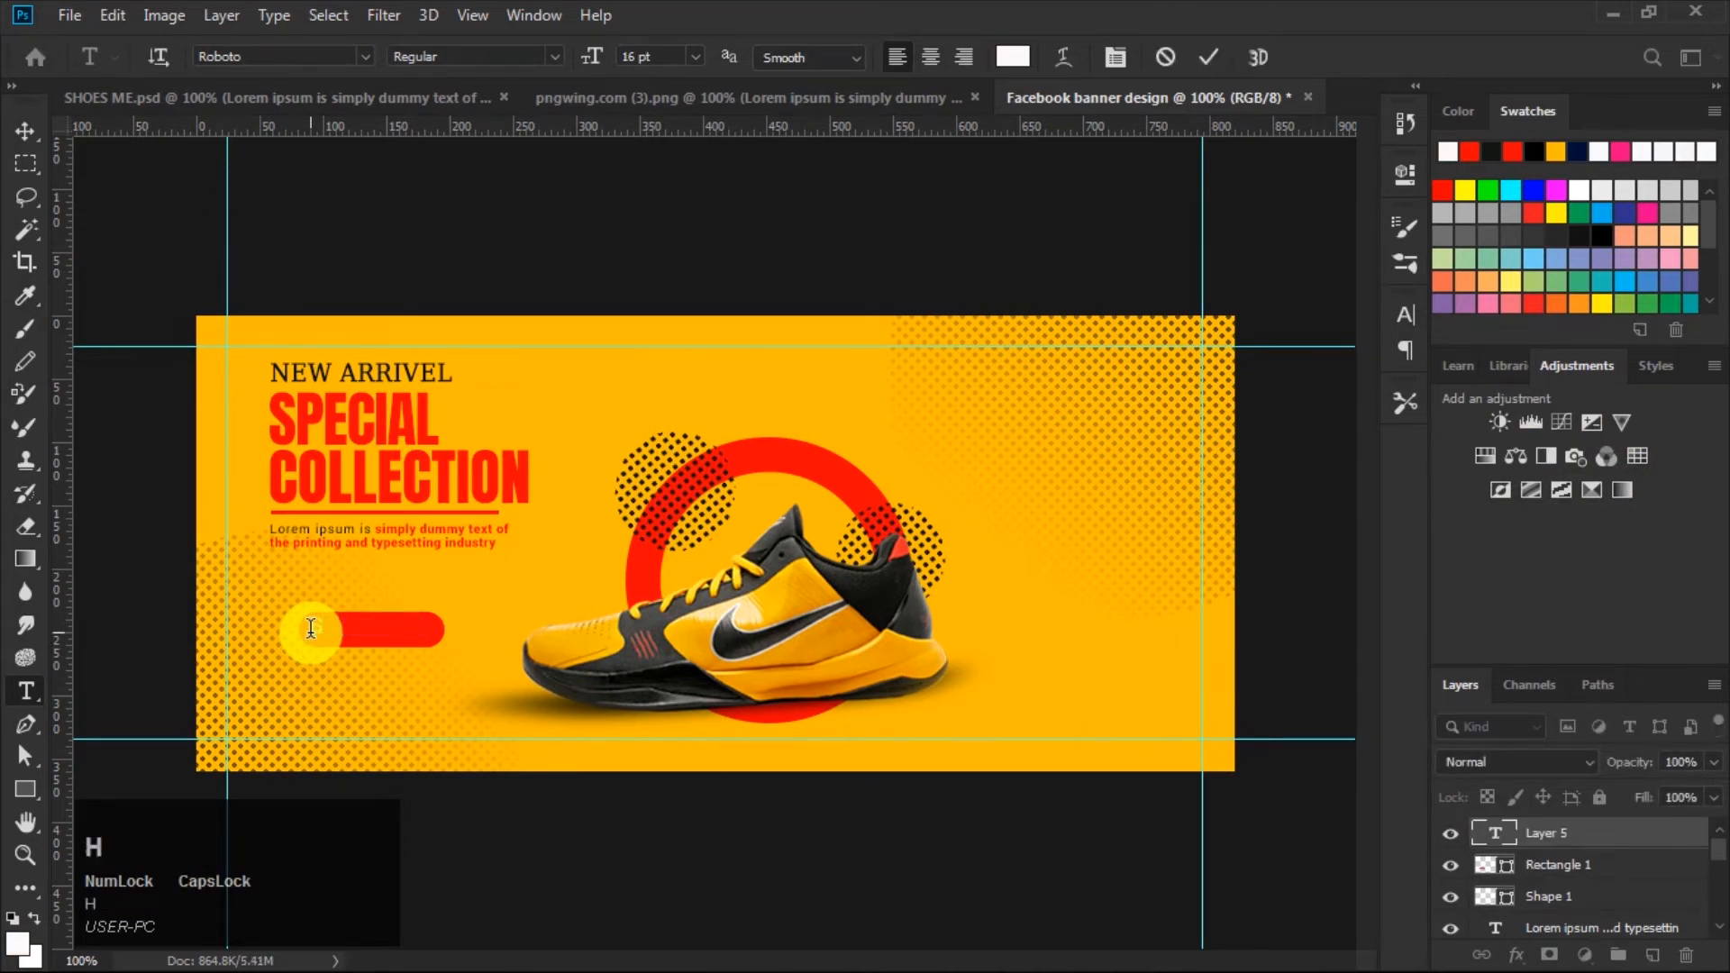
text(HOP NOW)
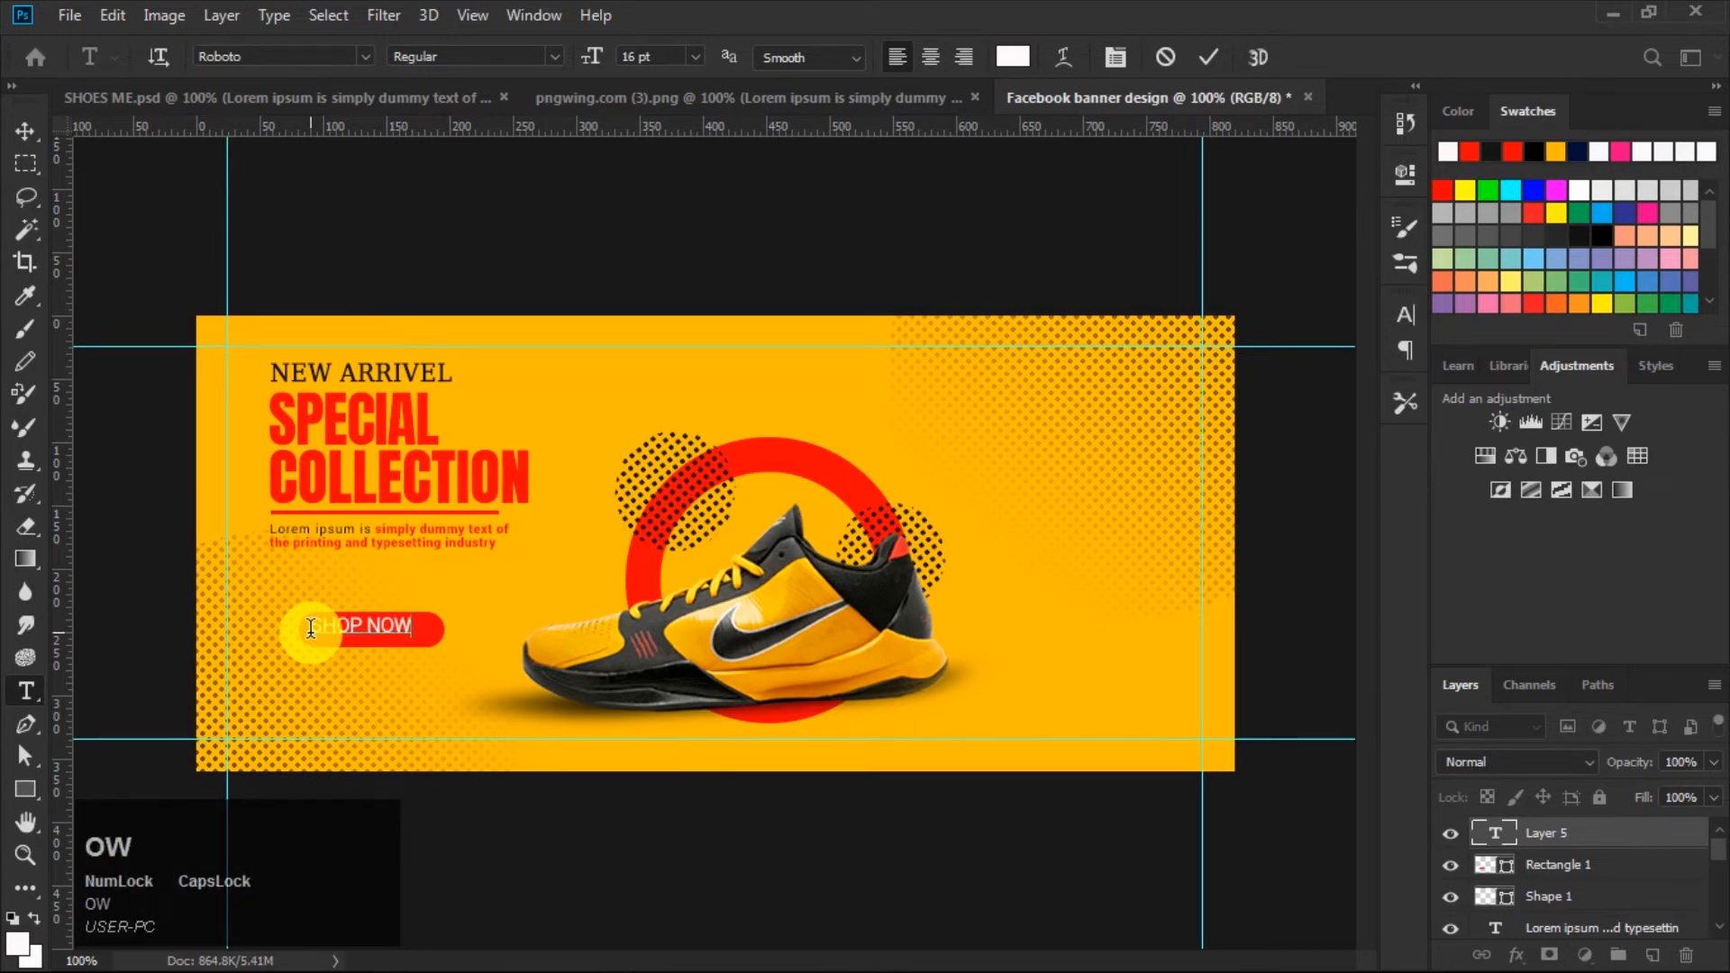
Change the SHOP NOW text to the Black font style.
drag(311, 628, 412, 628)
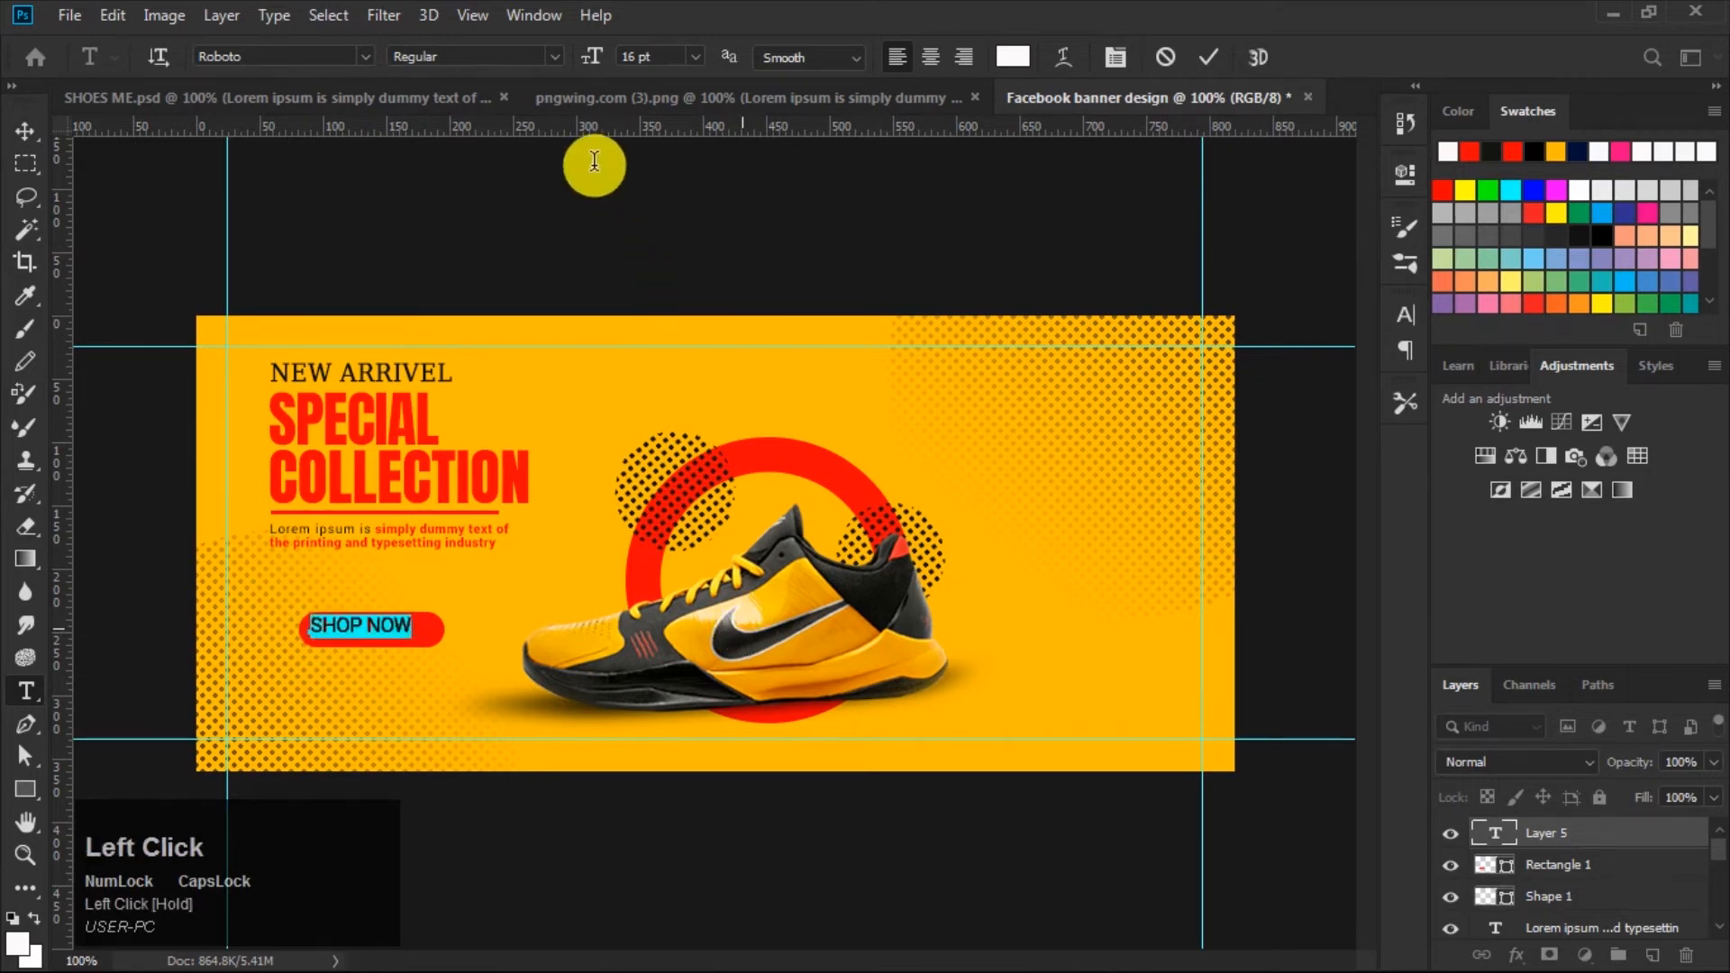
click(555, 52)
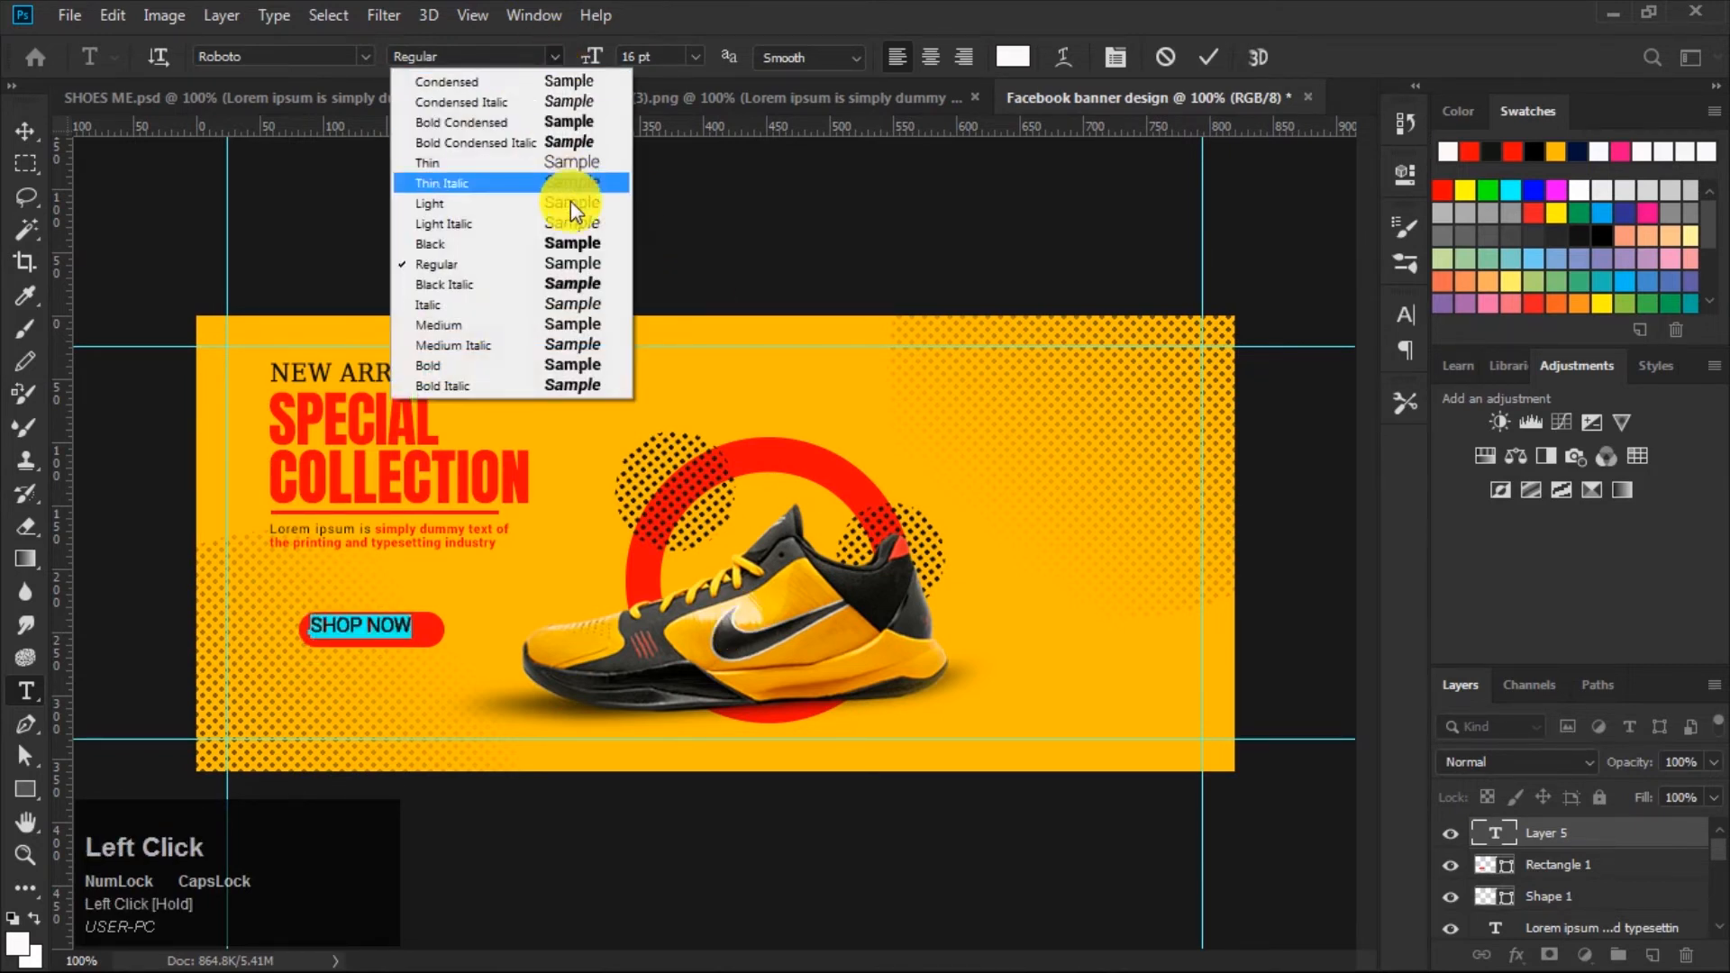
click(571, 243)
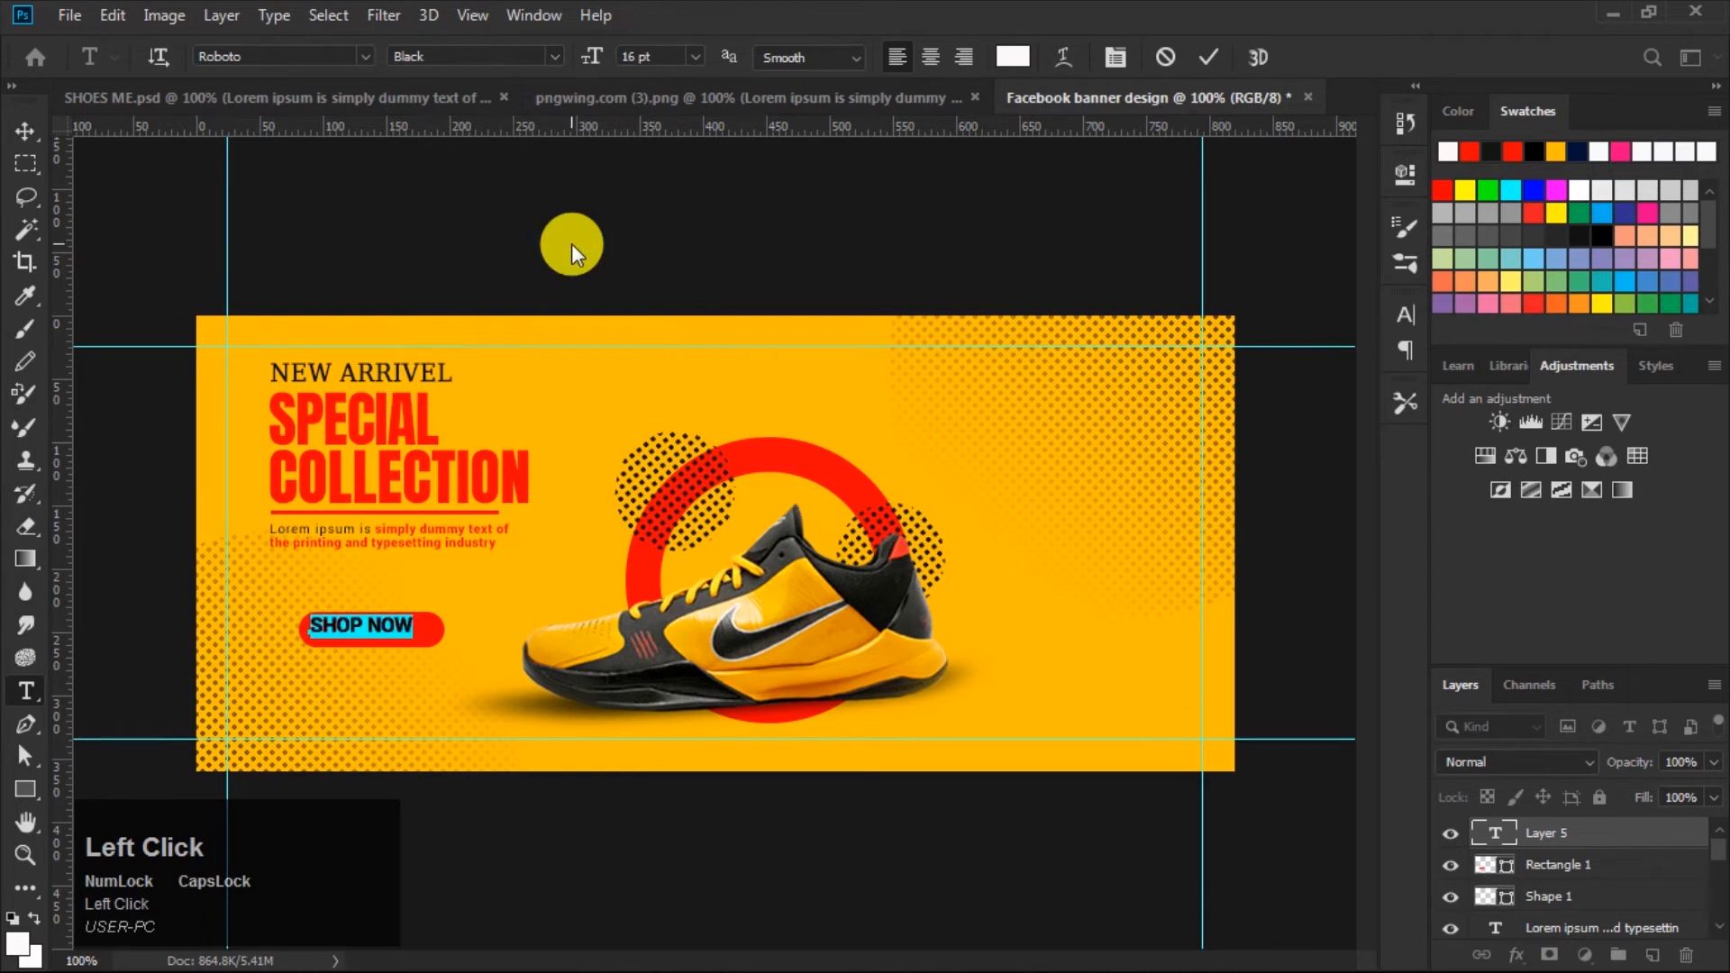
click(1204, 54)
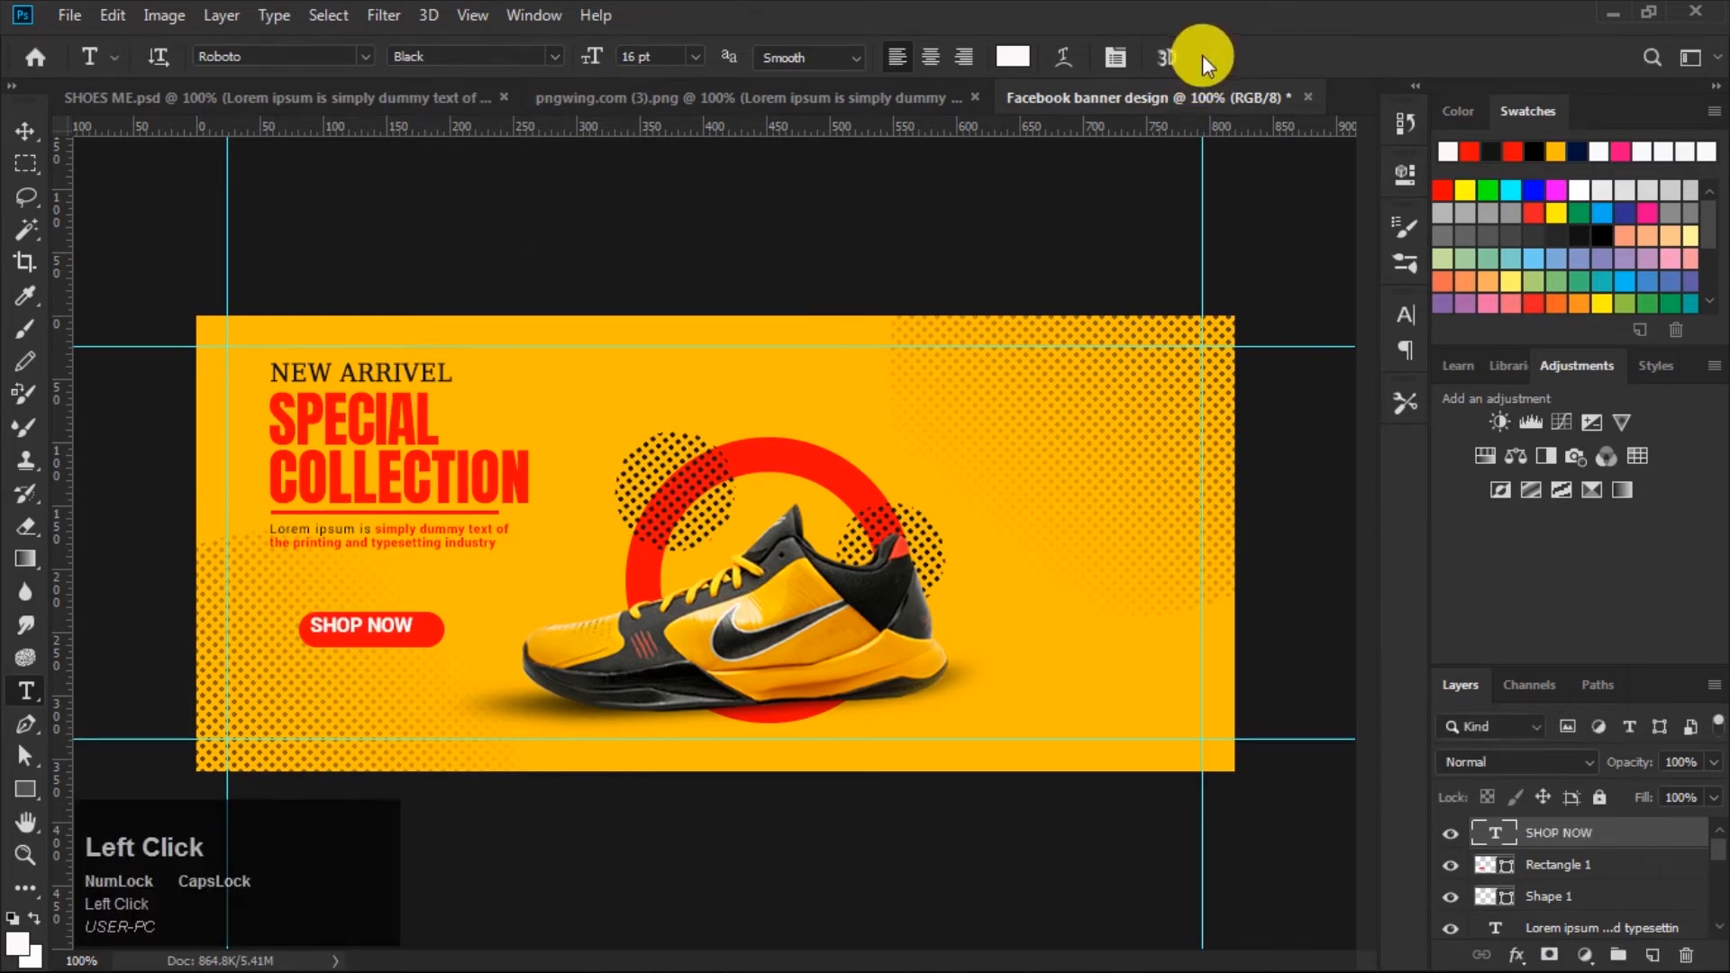
Centre the SHOP NOW text and the red pill shape on each other horizontally and vertically.
click(27, 135)
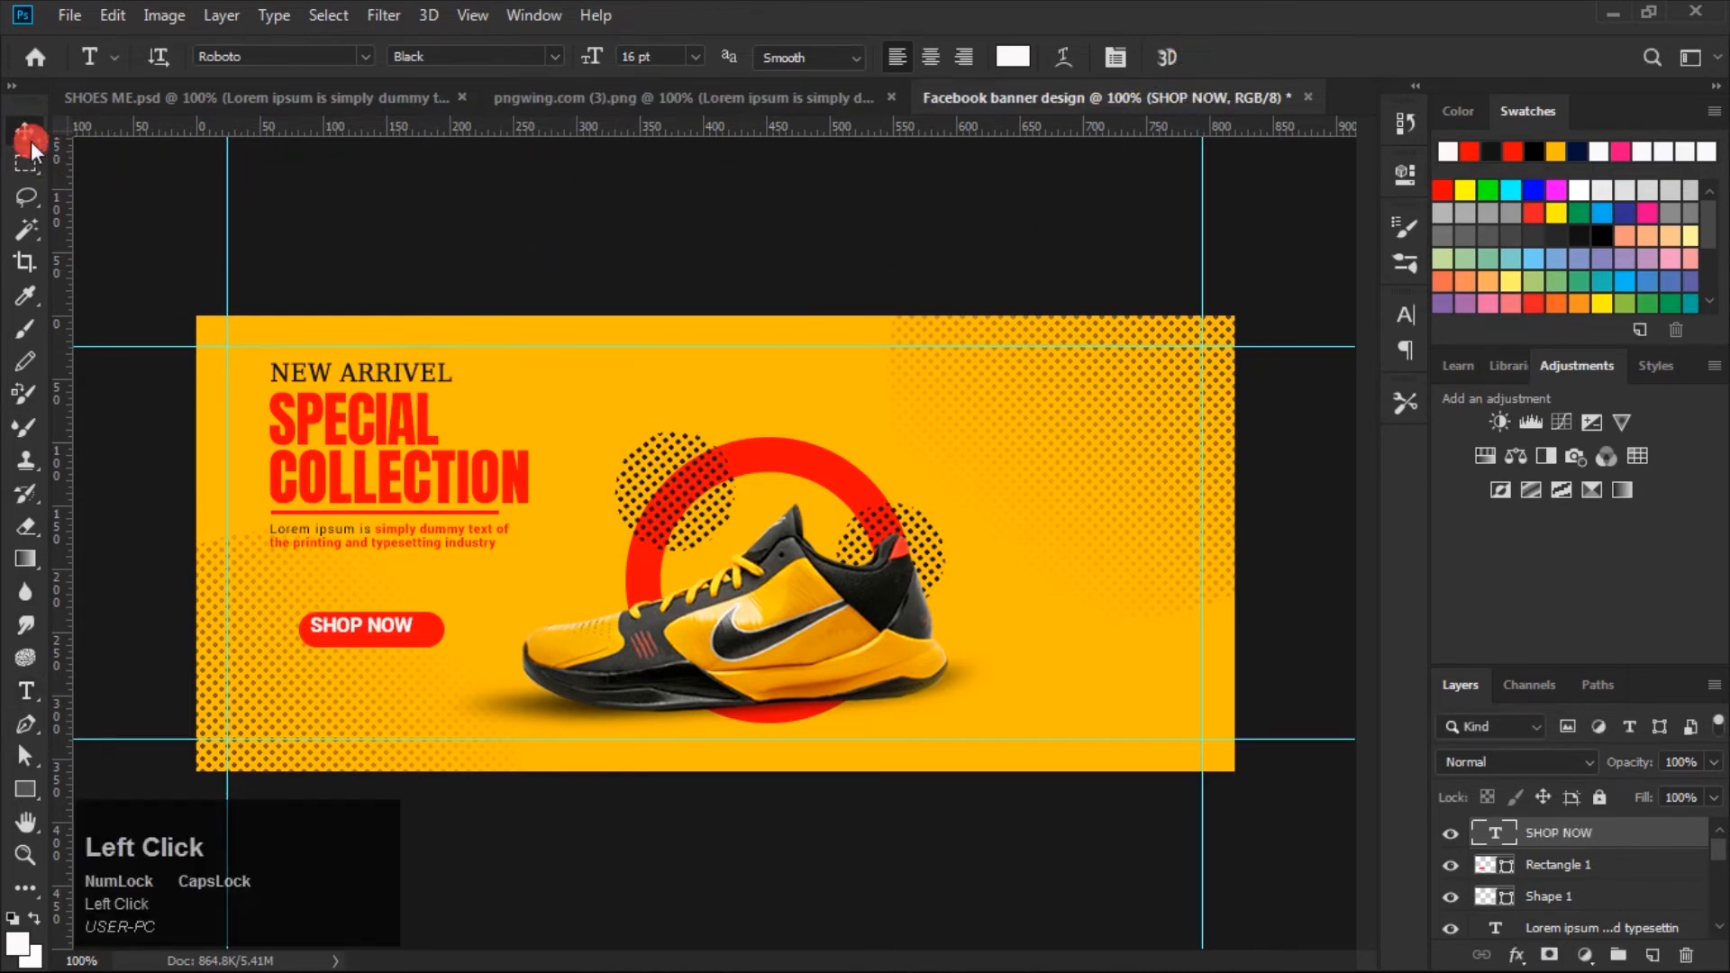
shift+click(1568, 865)
click(571, 54)
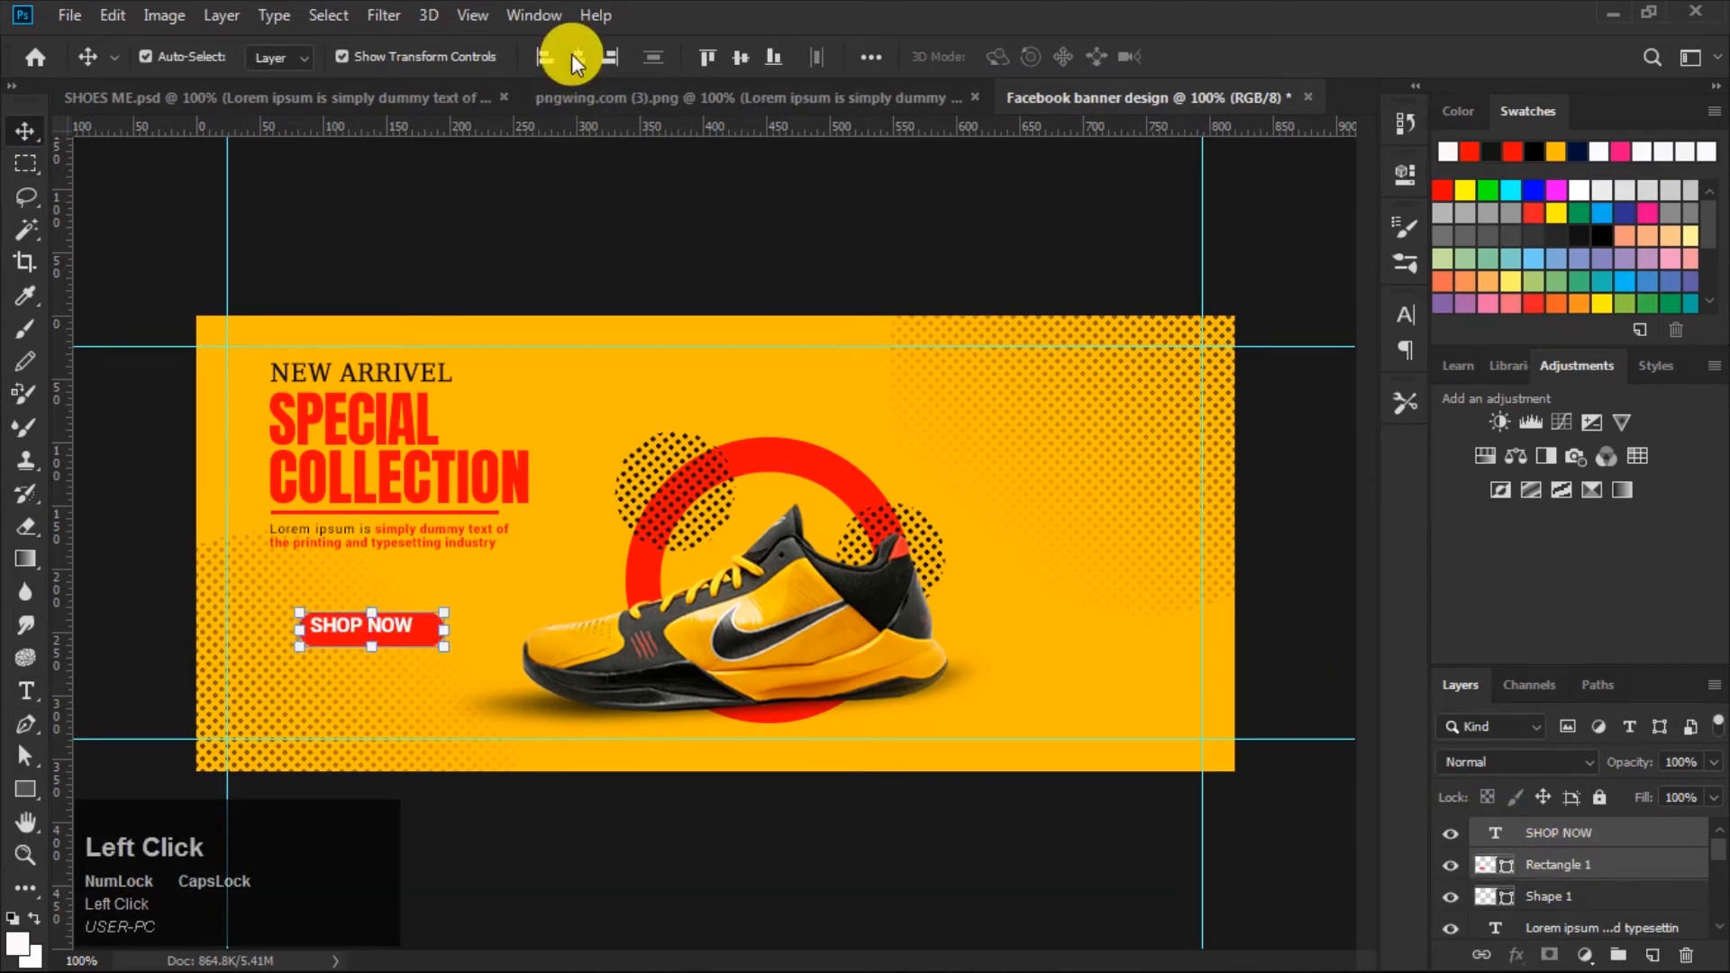
click(739, 56)
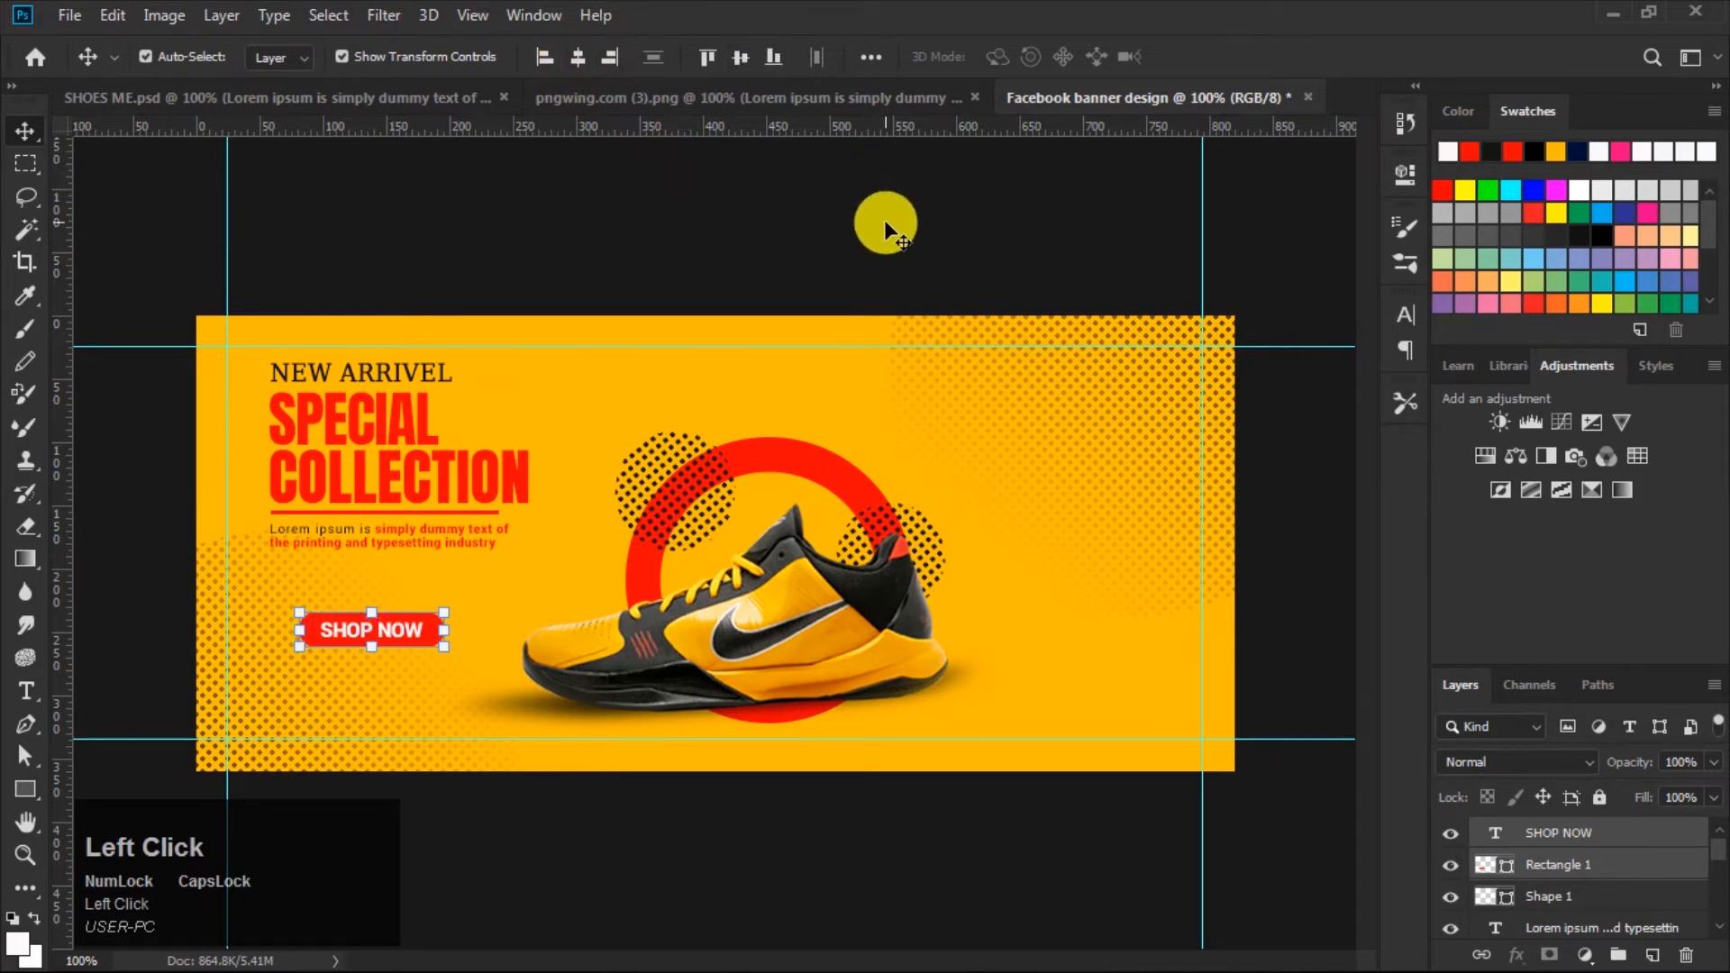
click(884, 220)
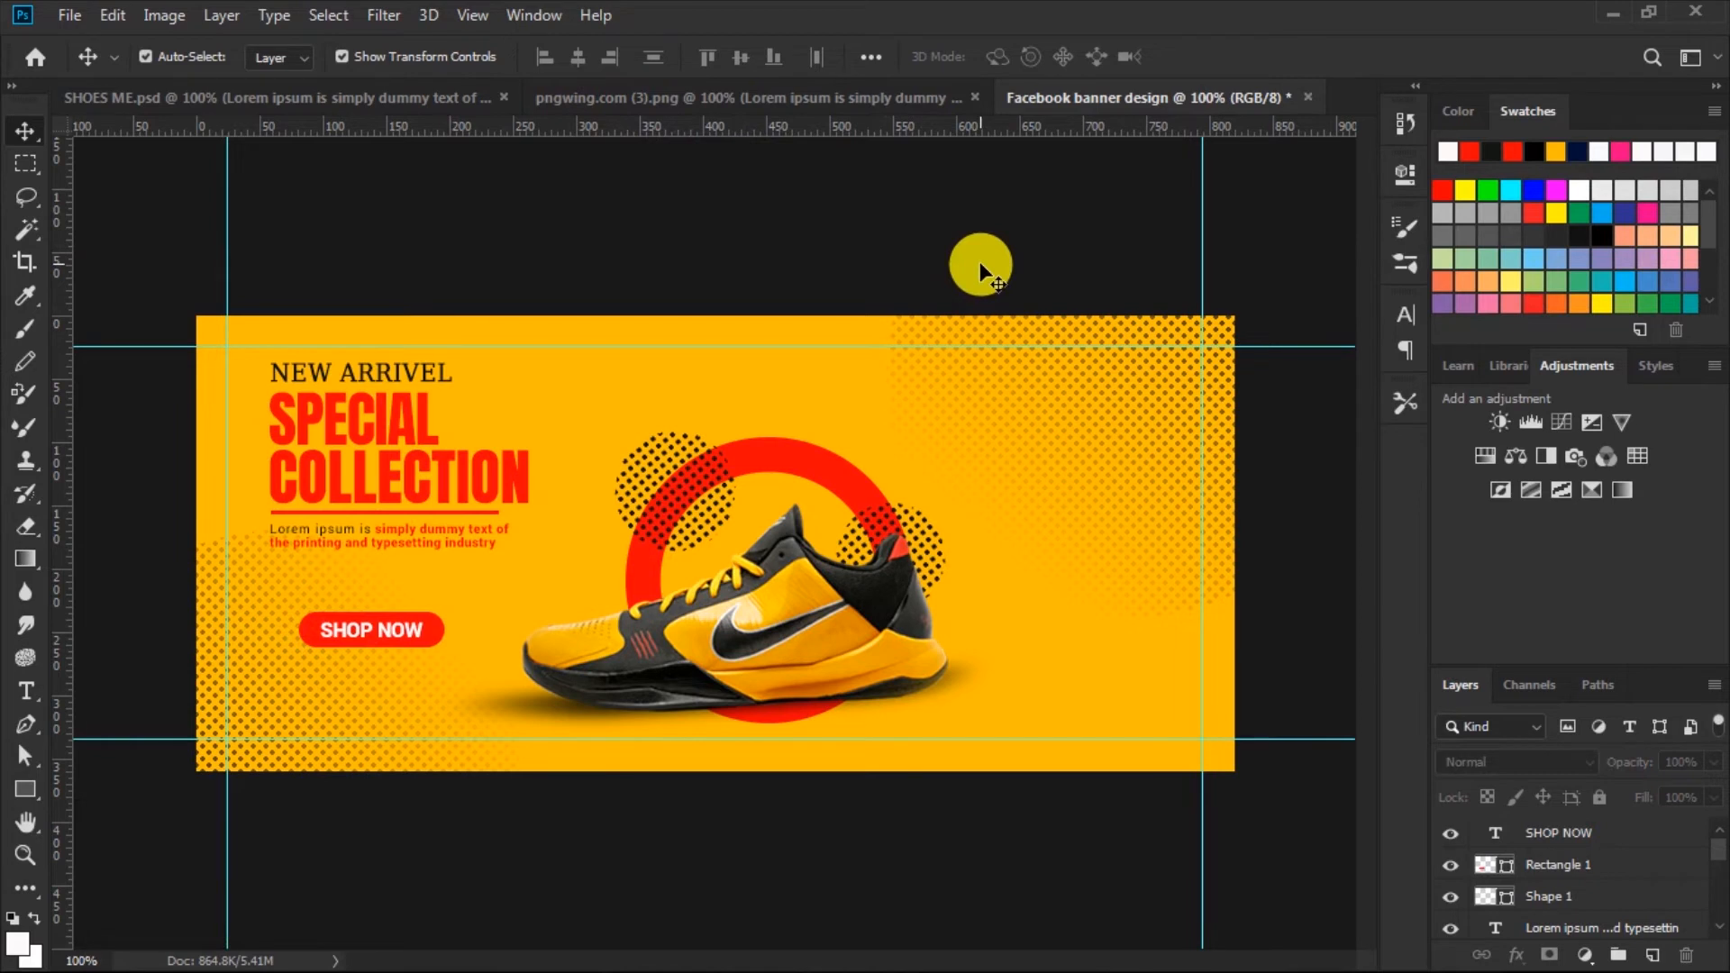
Lower the opacity of Layer 3, the halftone pattern in the banner's lower-left corner.
click(202, 708)
click(1496, 867)
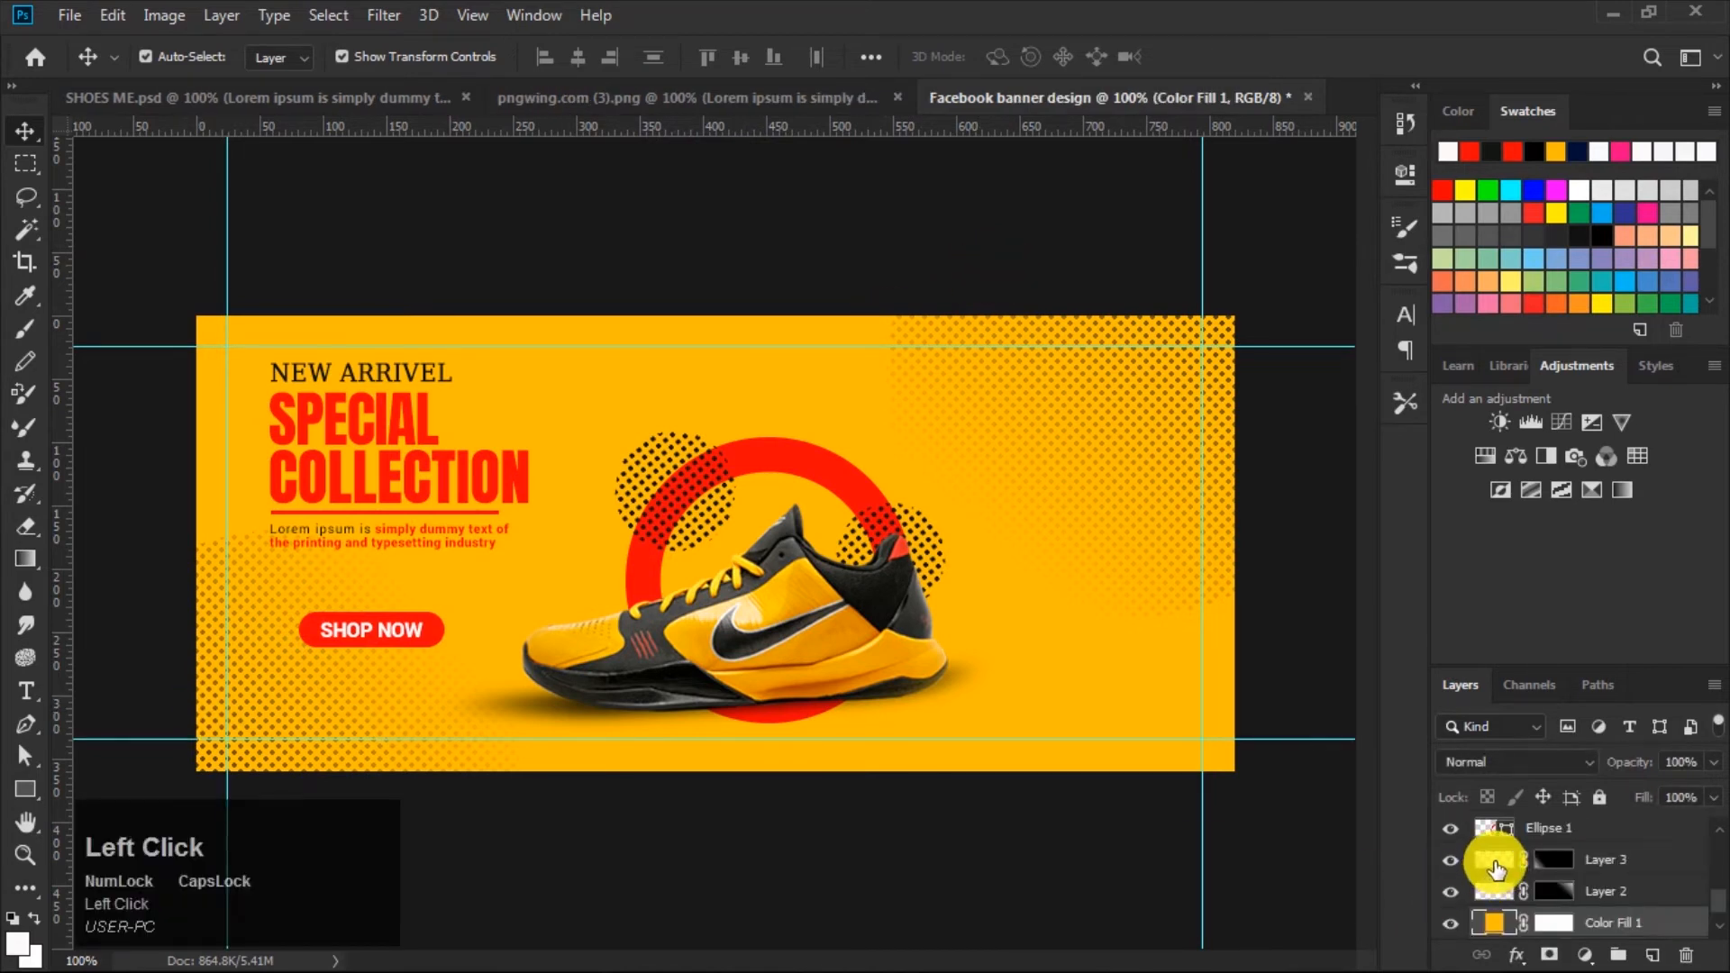
click(1712, 761)
drag(1687, 792, 1656, 802)
click(1252, 854)
Set the opacity of Layer 2, the halftone pattern in the banner's upper-right corner, to 60%.
click(1499, 892)
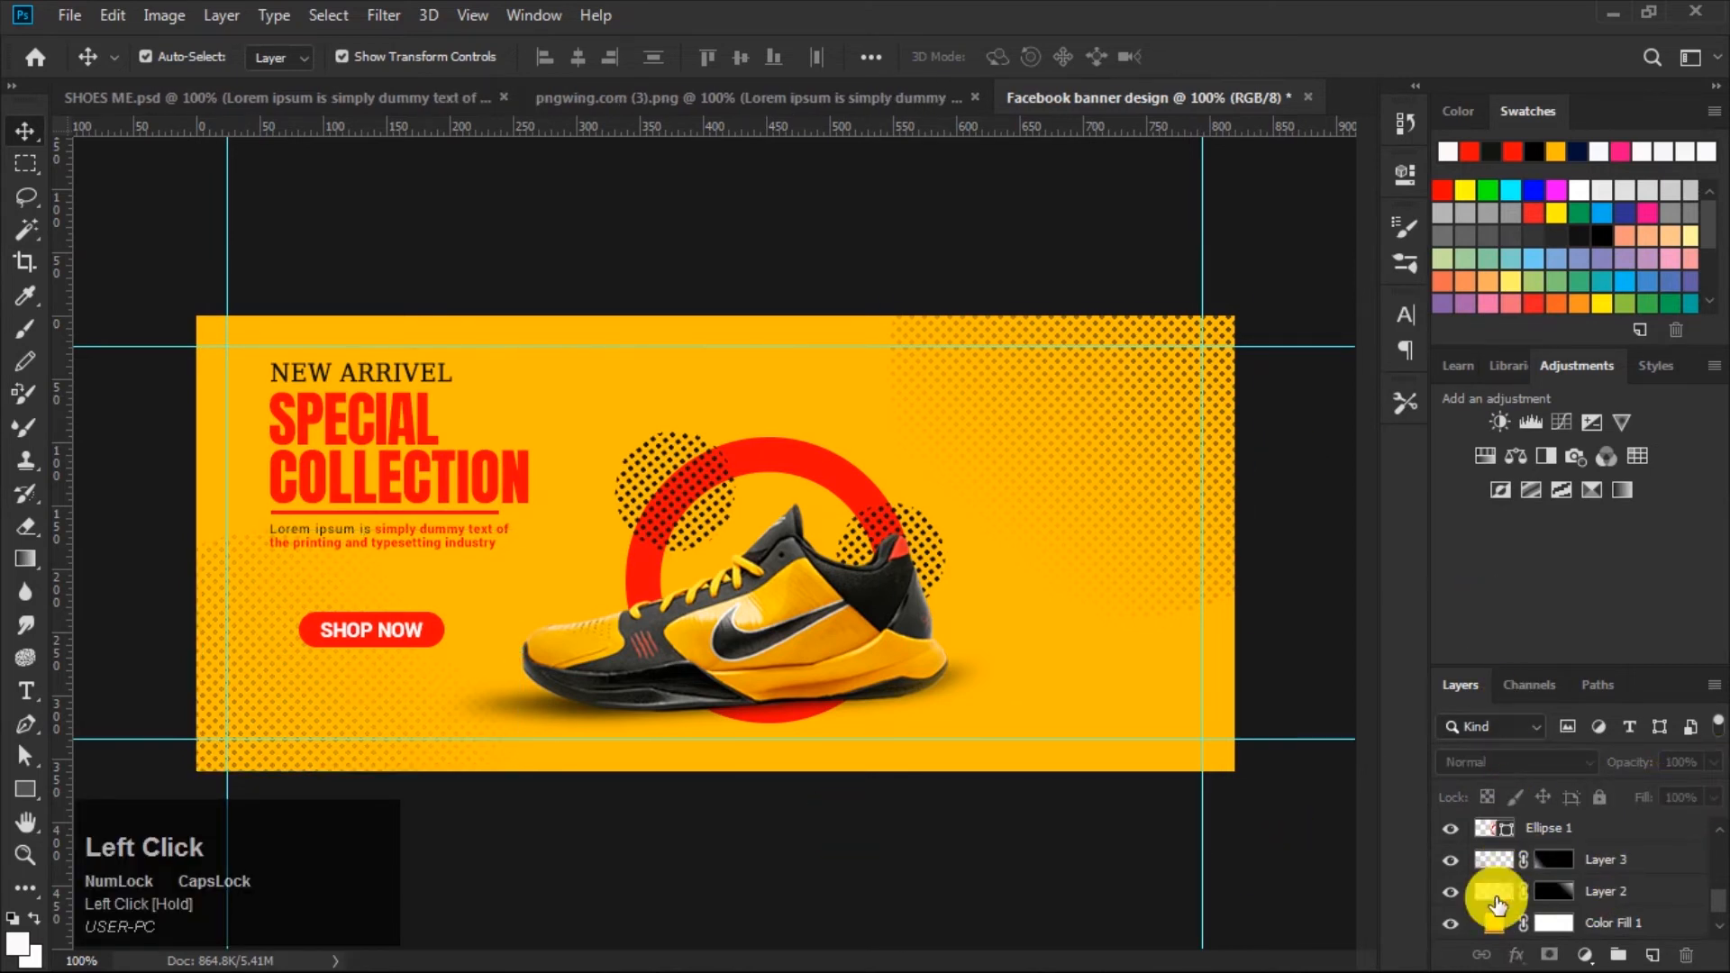
click(1711, 761)
drag(1710, 790, 1663, 799)
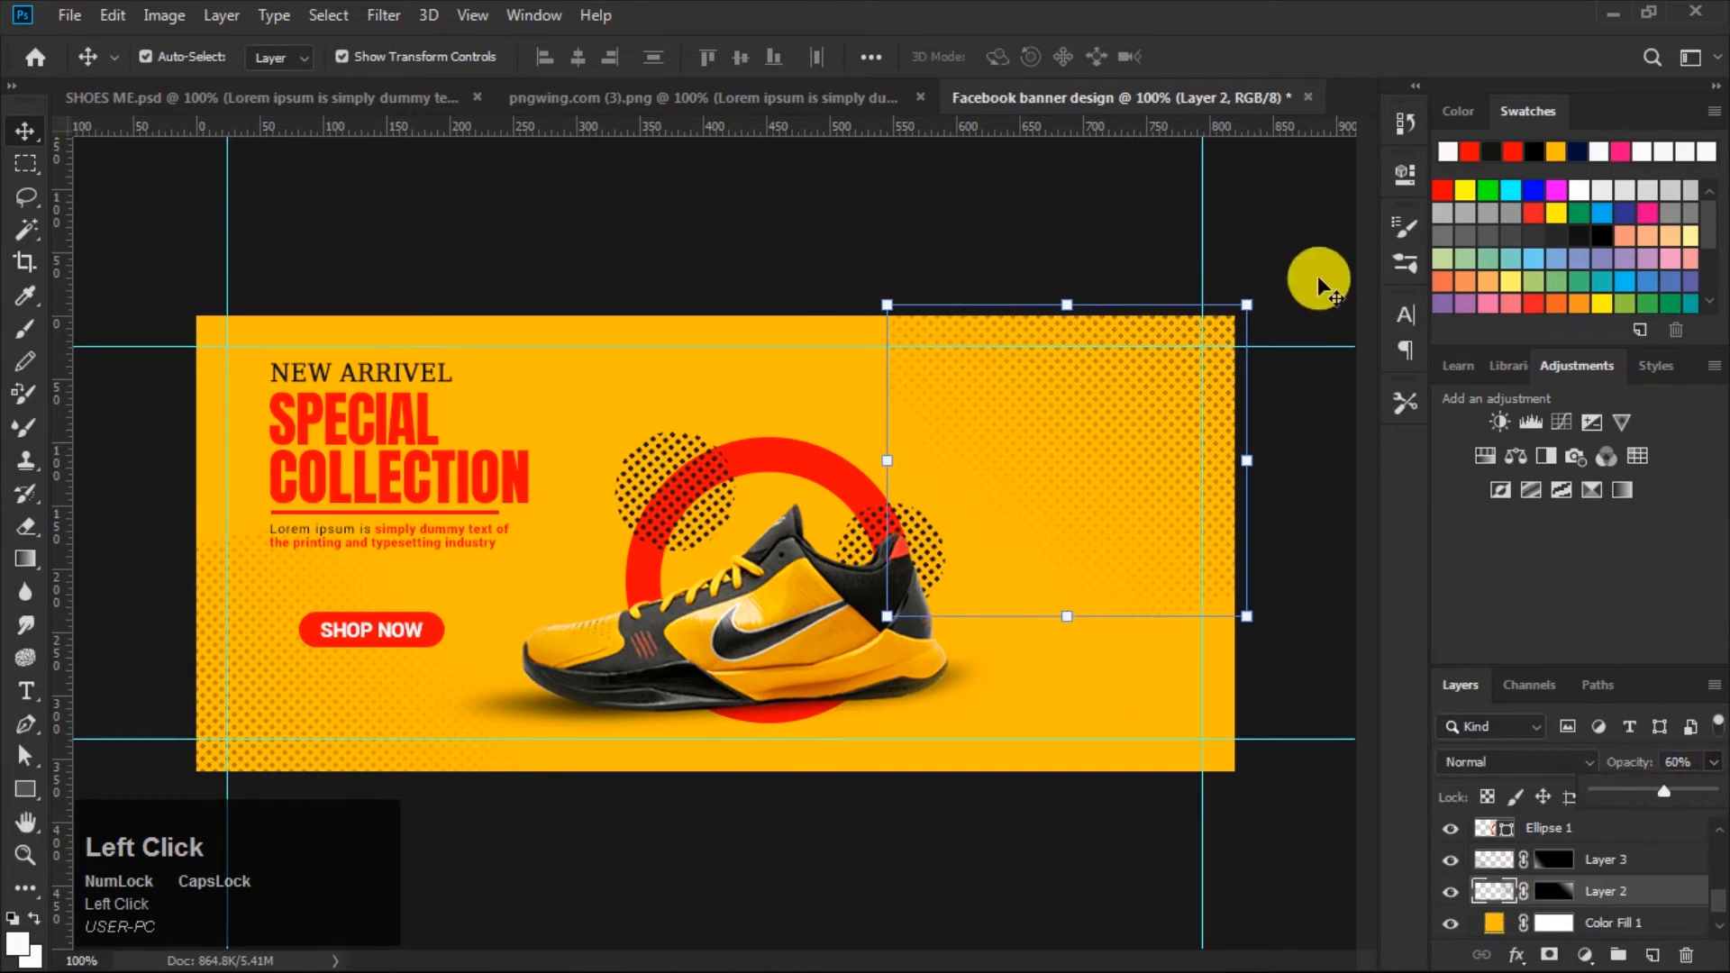
click(1304, 230)
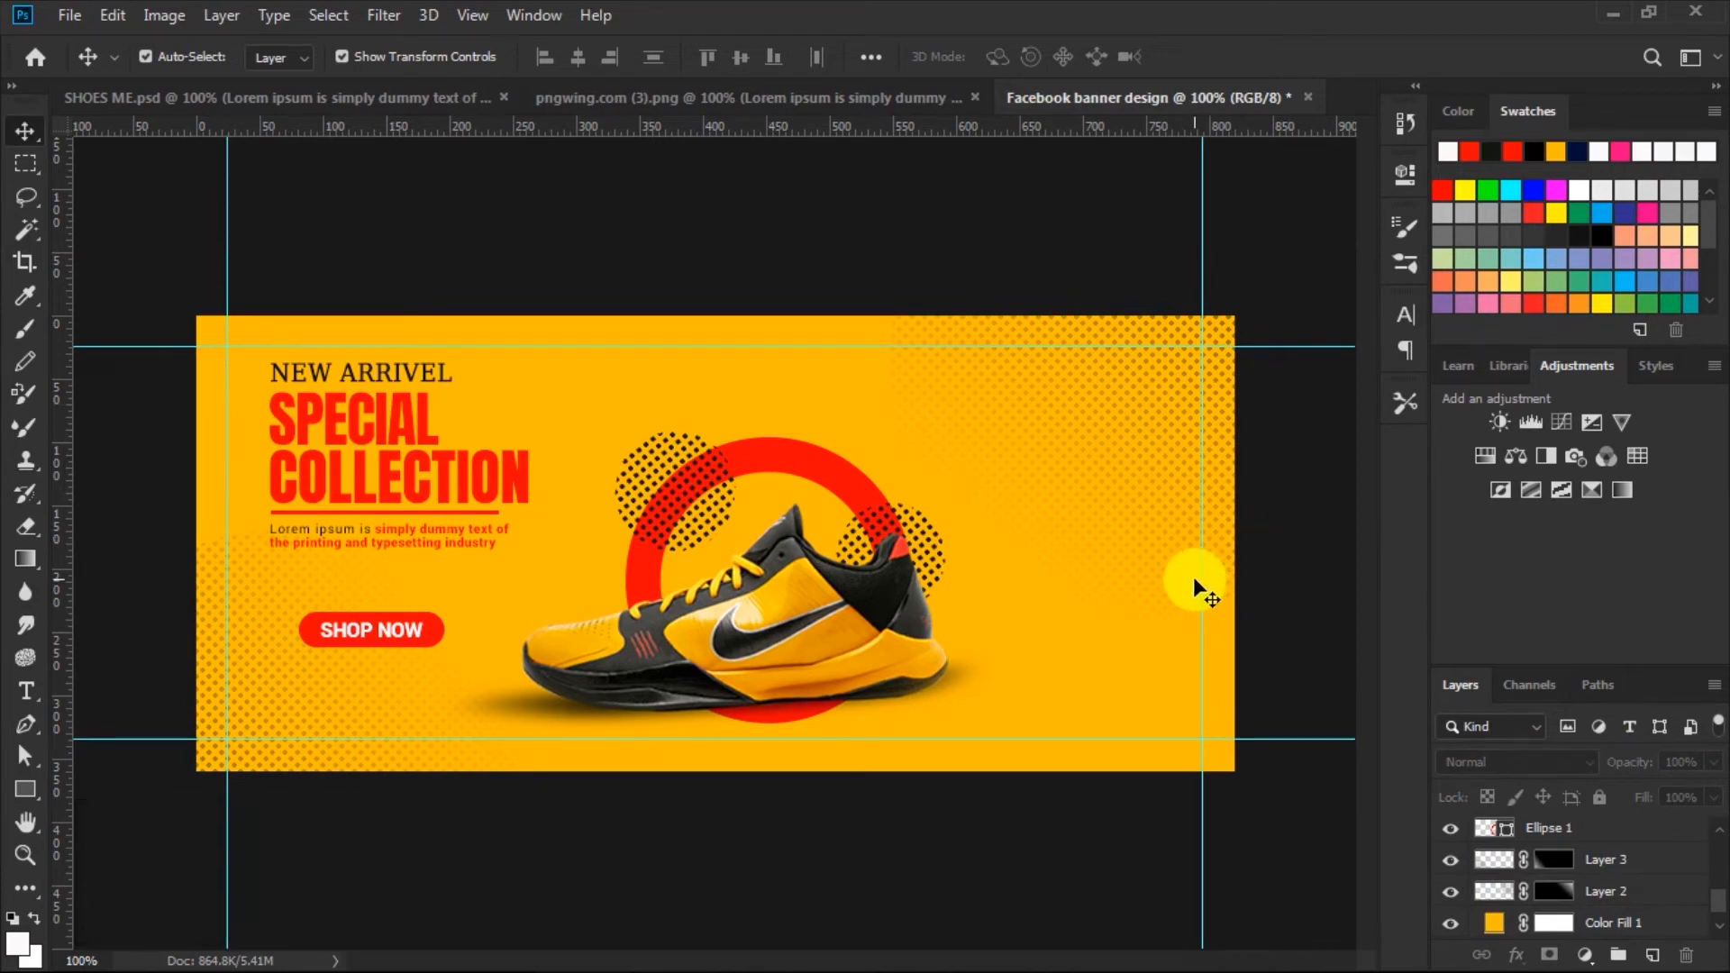
Draw a rectangle about 97 x 30 px to the right of the shoe, with a near-black fill and no stroke.
drag(34, 786, 77, 786)
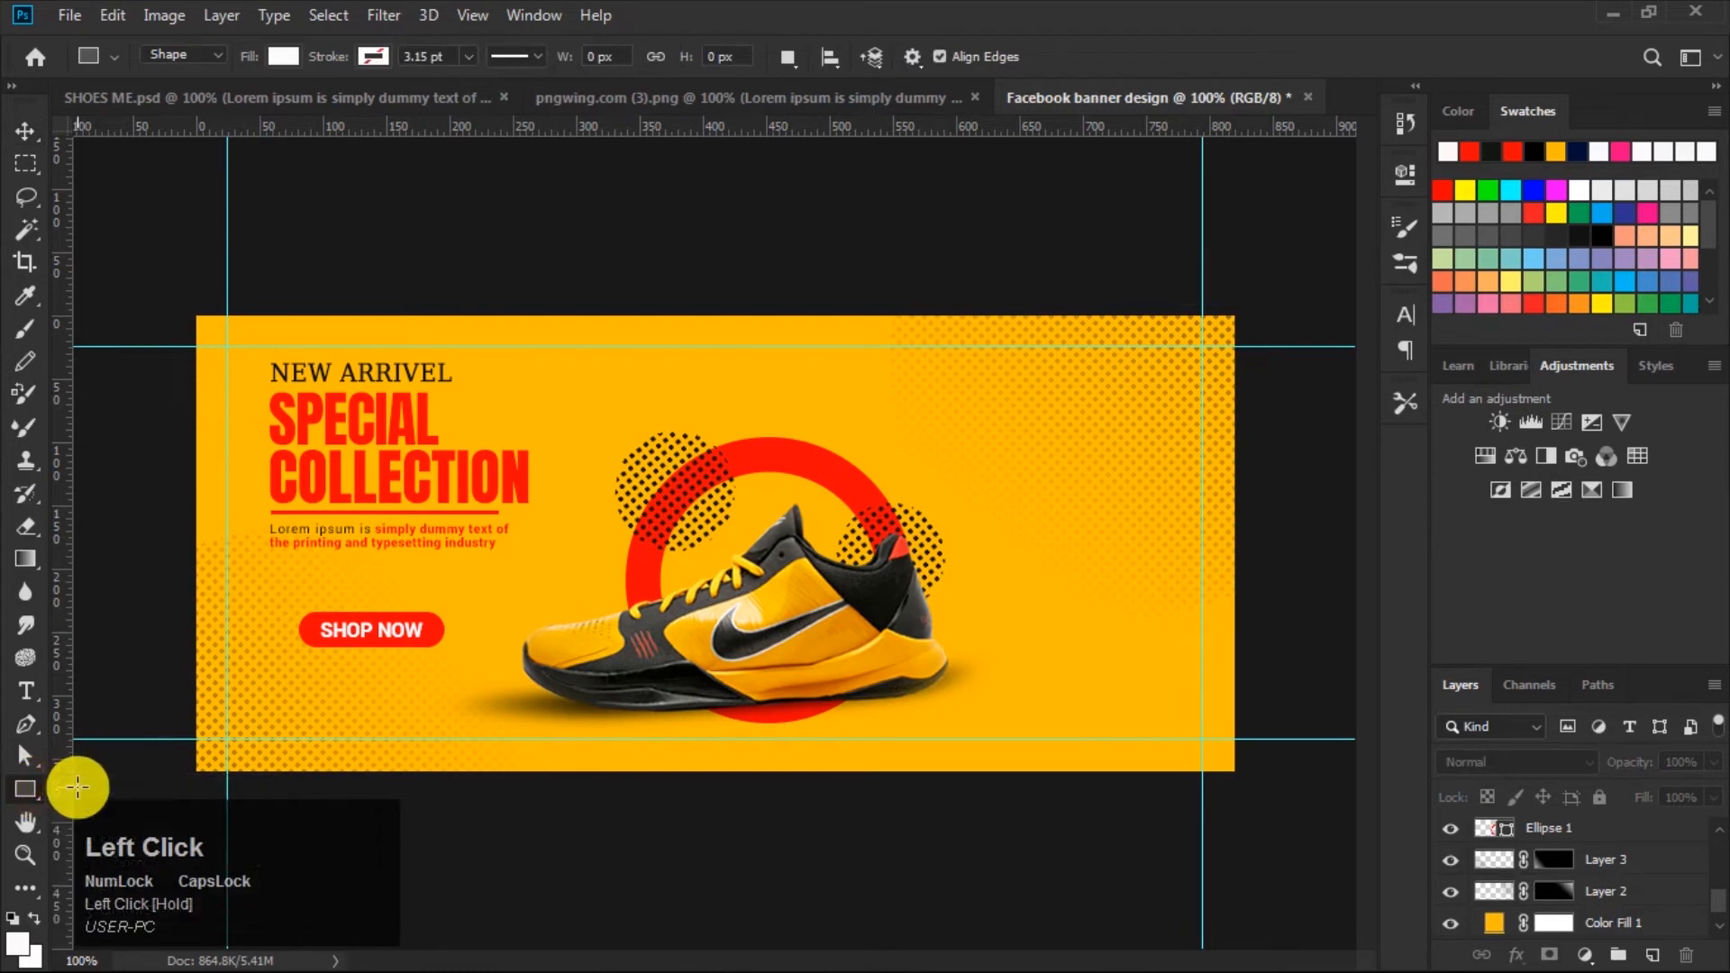
click(283, 51)
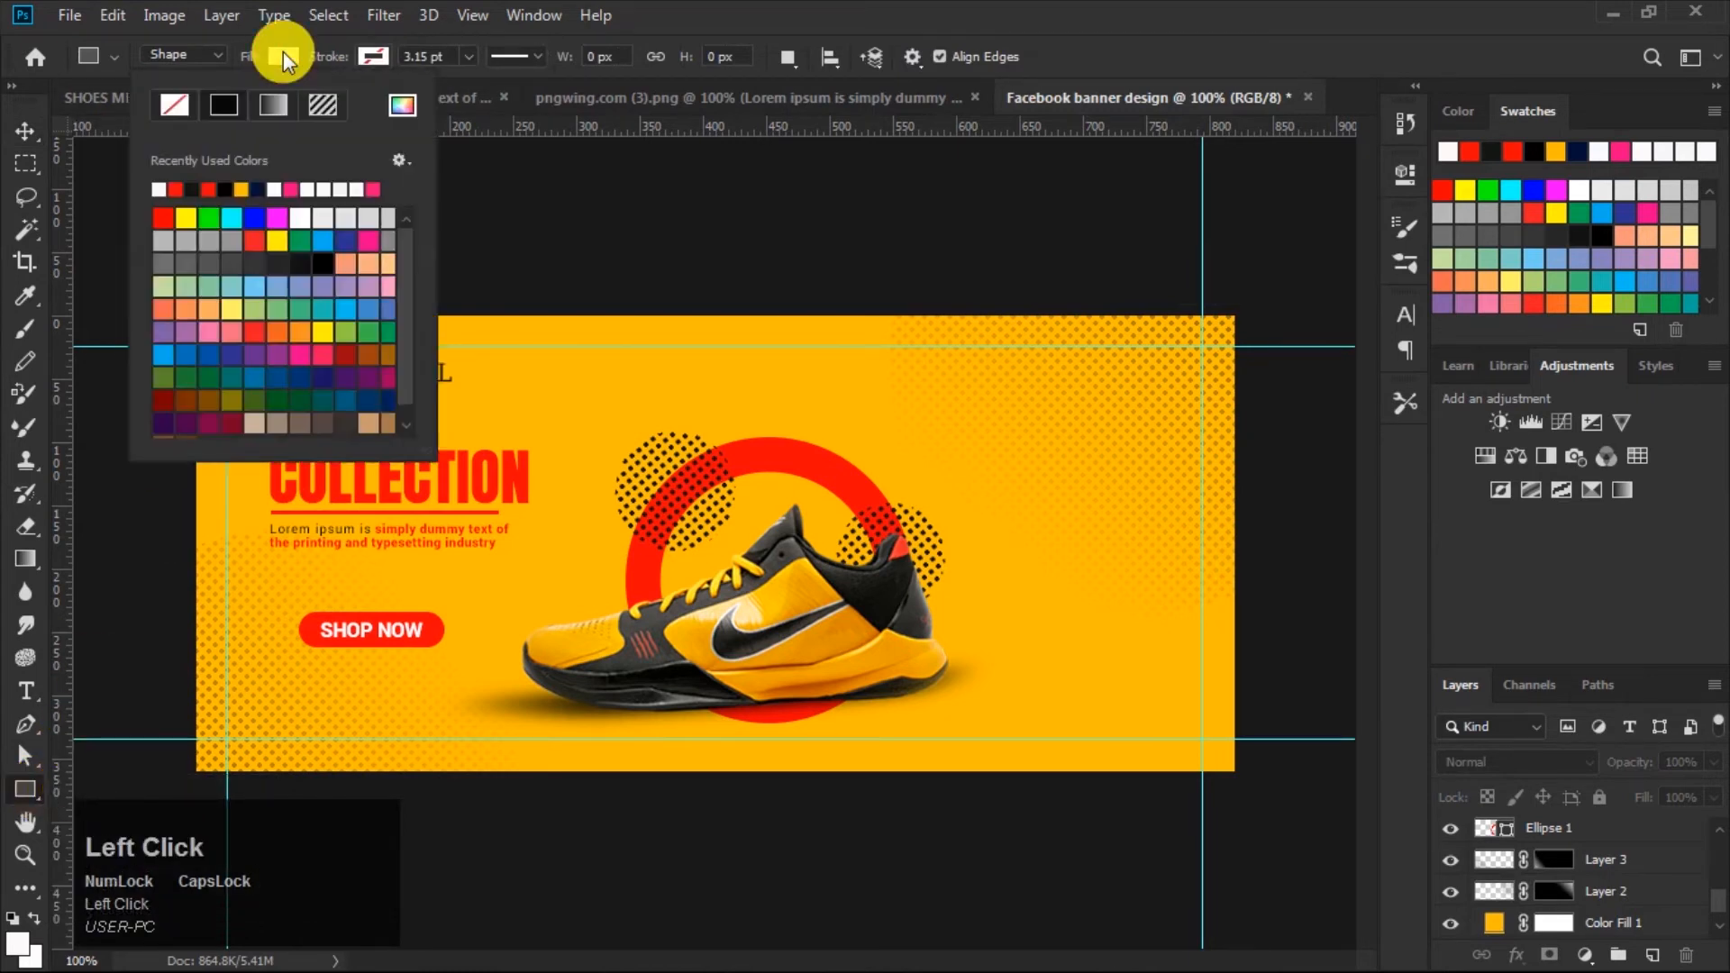
click(190, 188)
click(279, 52)
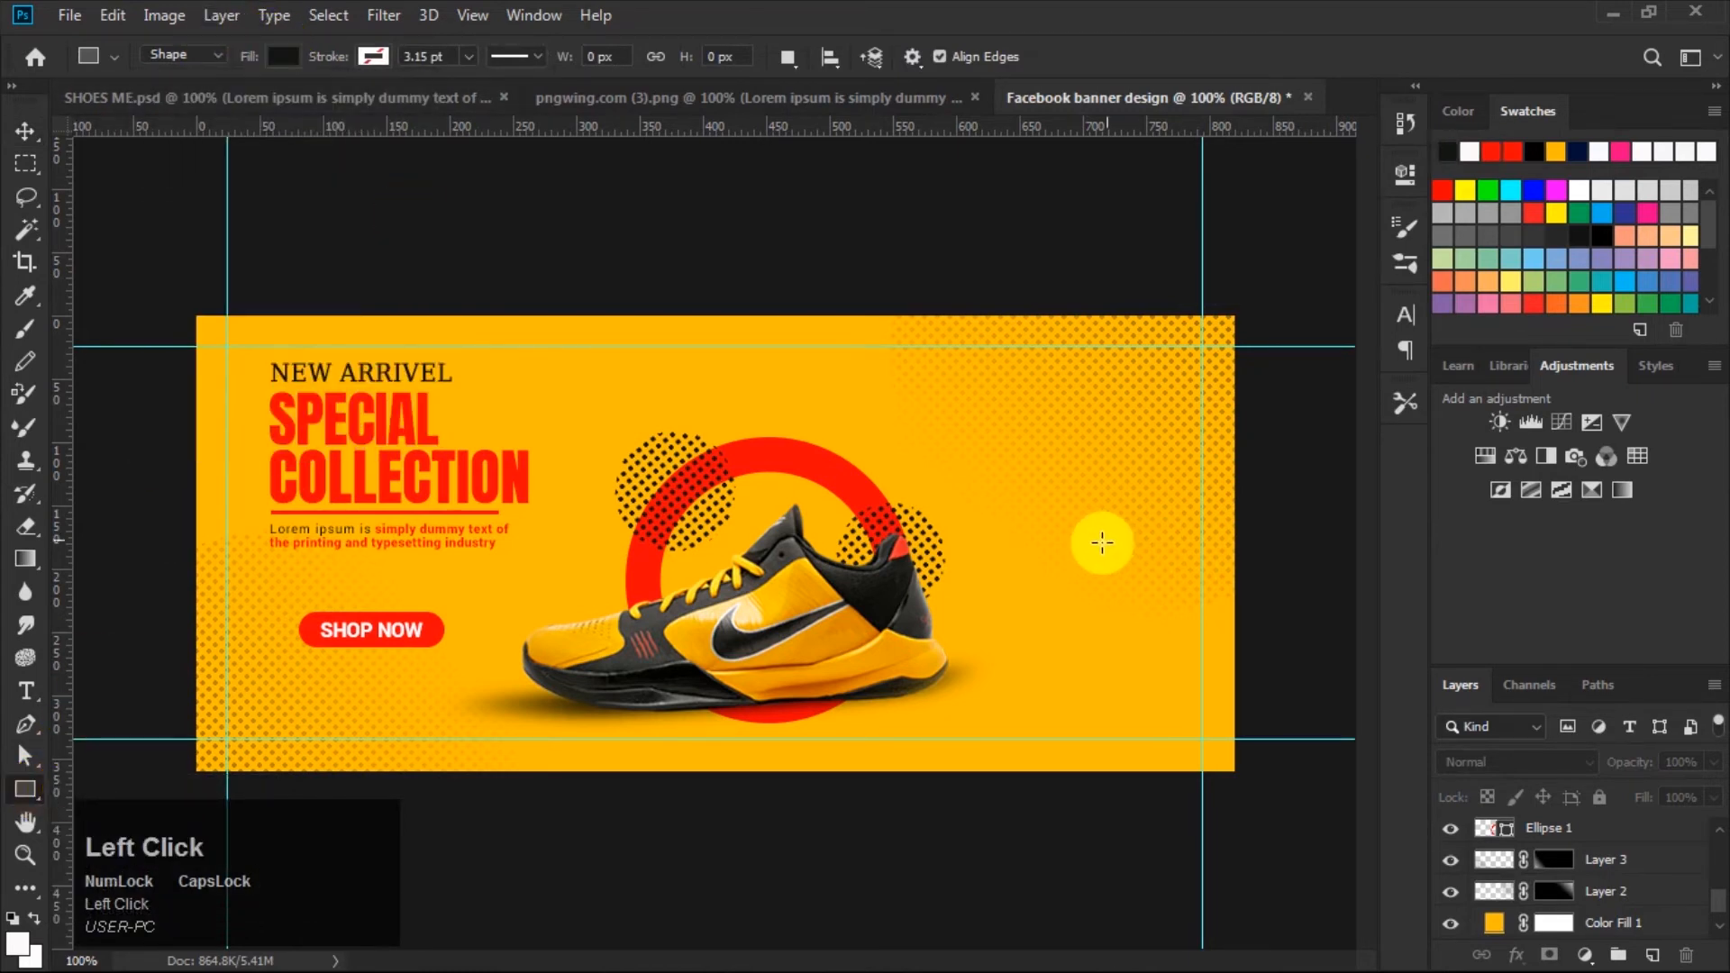
key(Caps_Lock)
drag(1017, 544, 1137, 581)
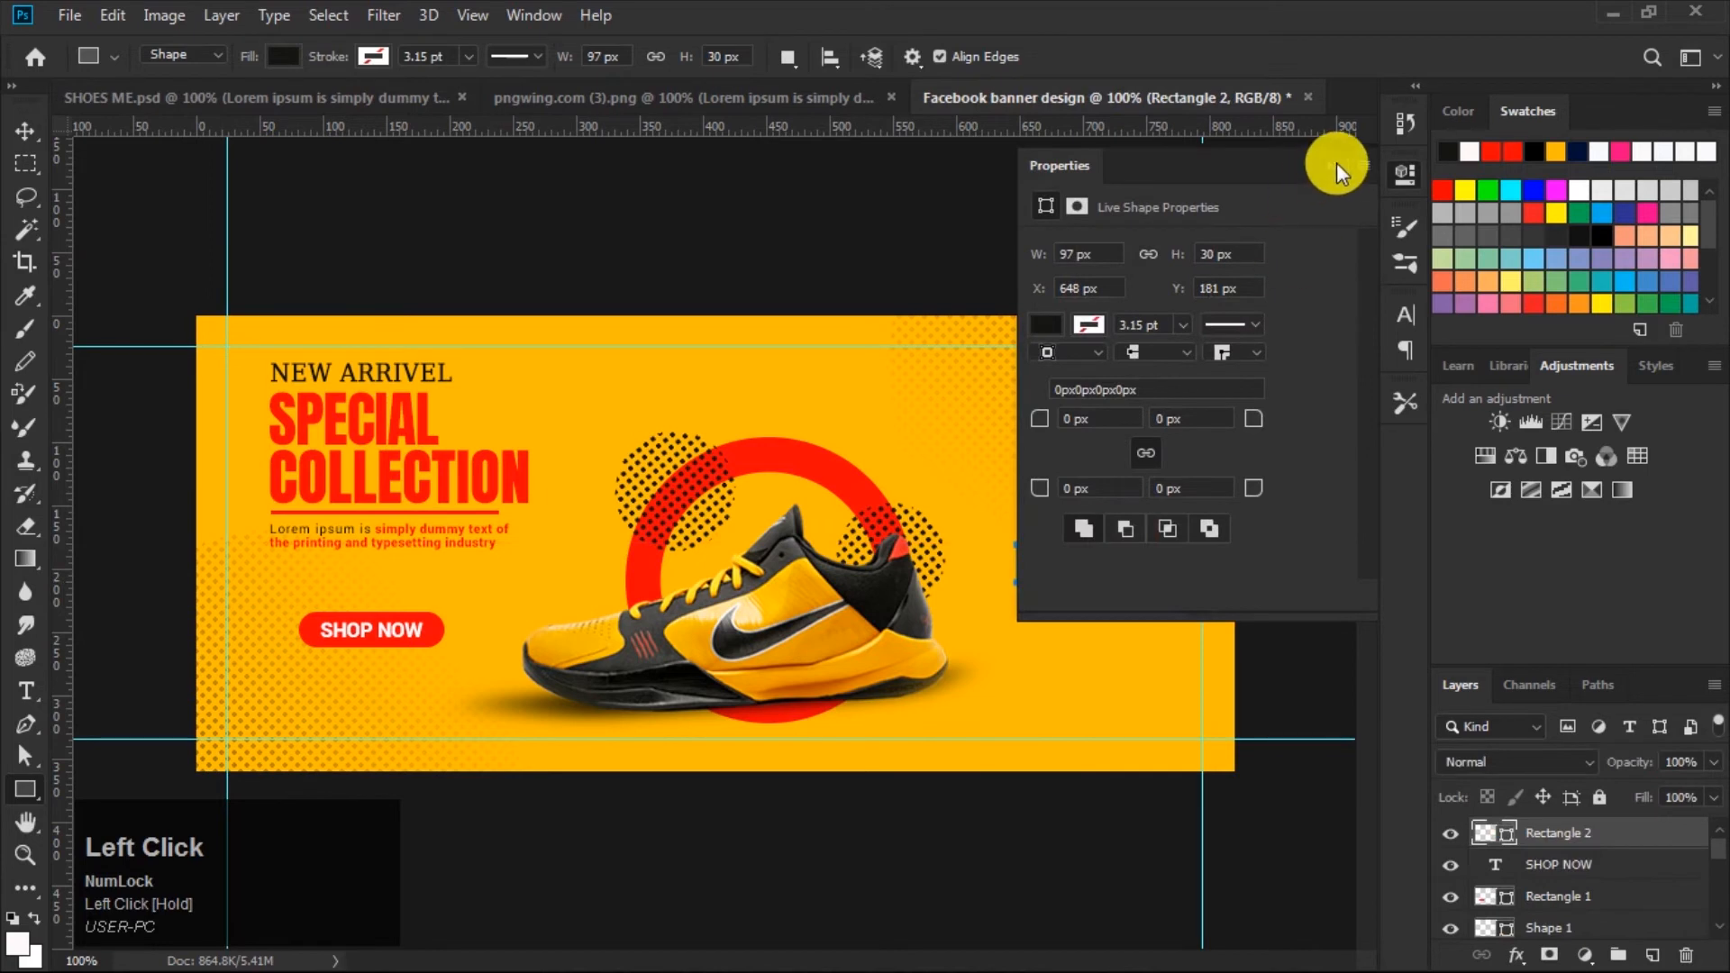
Duplicate the near-black rectangle directly beneath the original and stretch the copy downward to 190% of its height.
click(1333, 165)
click(25, 132)
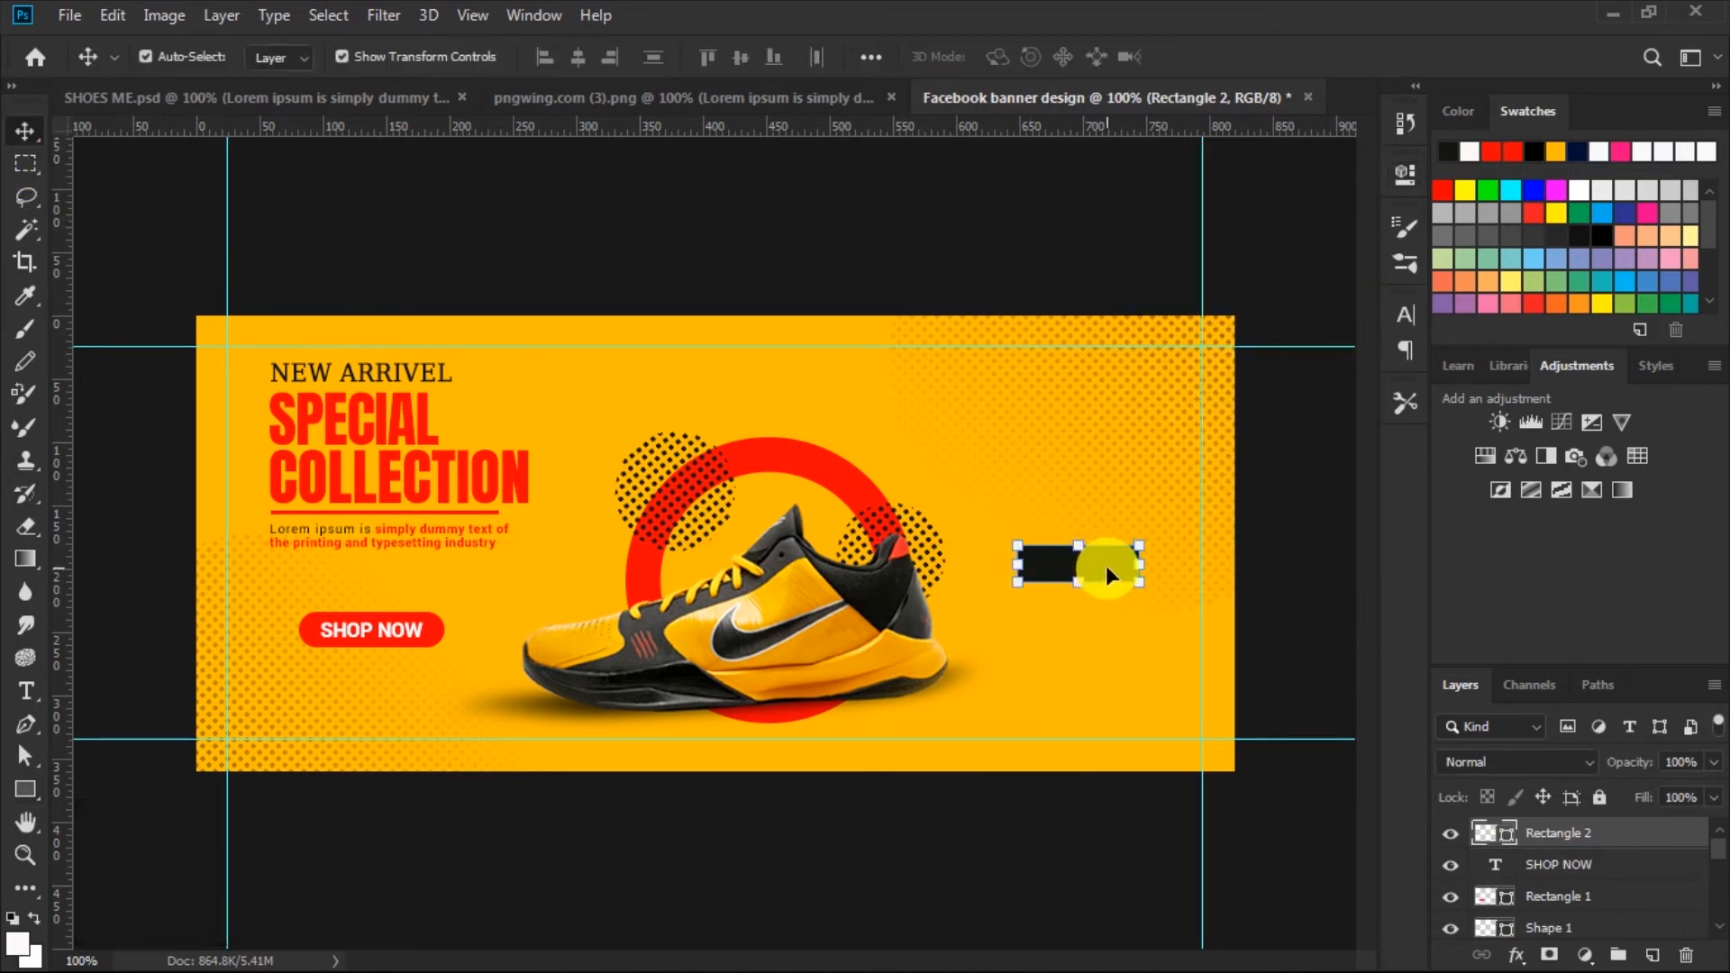
drag(1115, 573, 1117, 608)
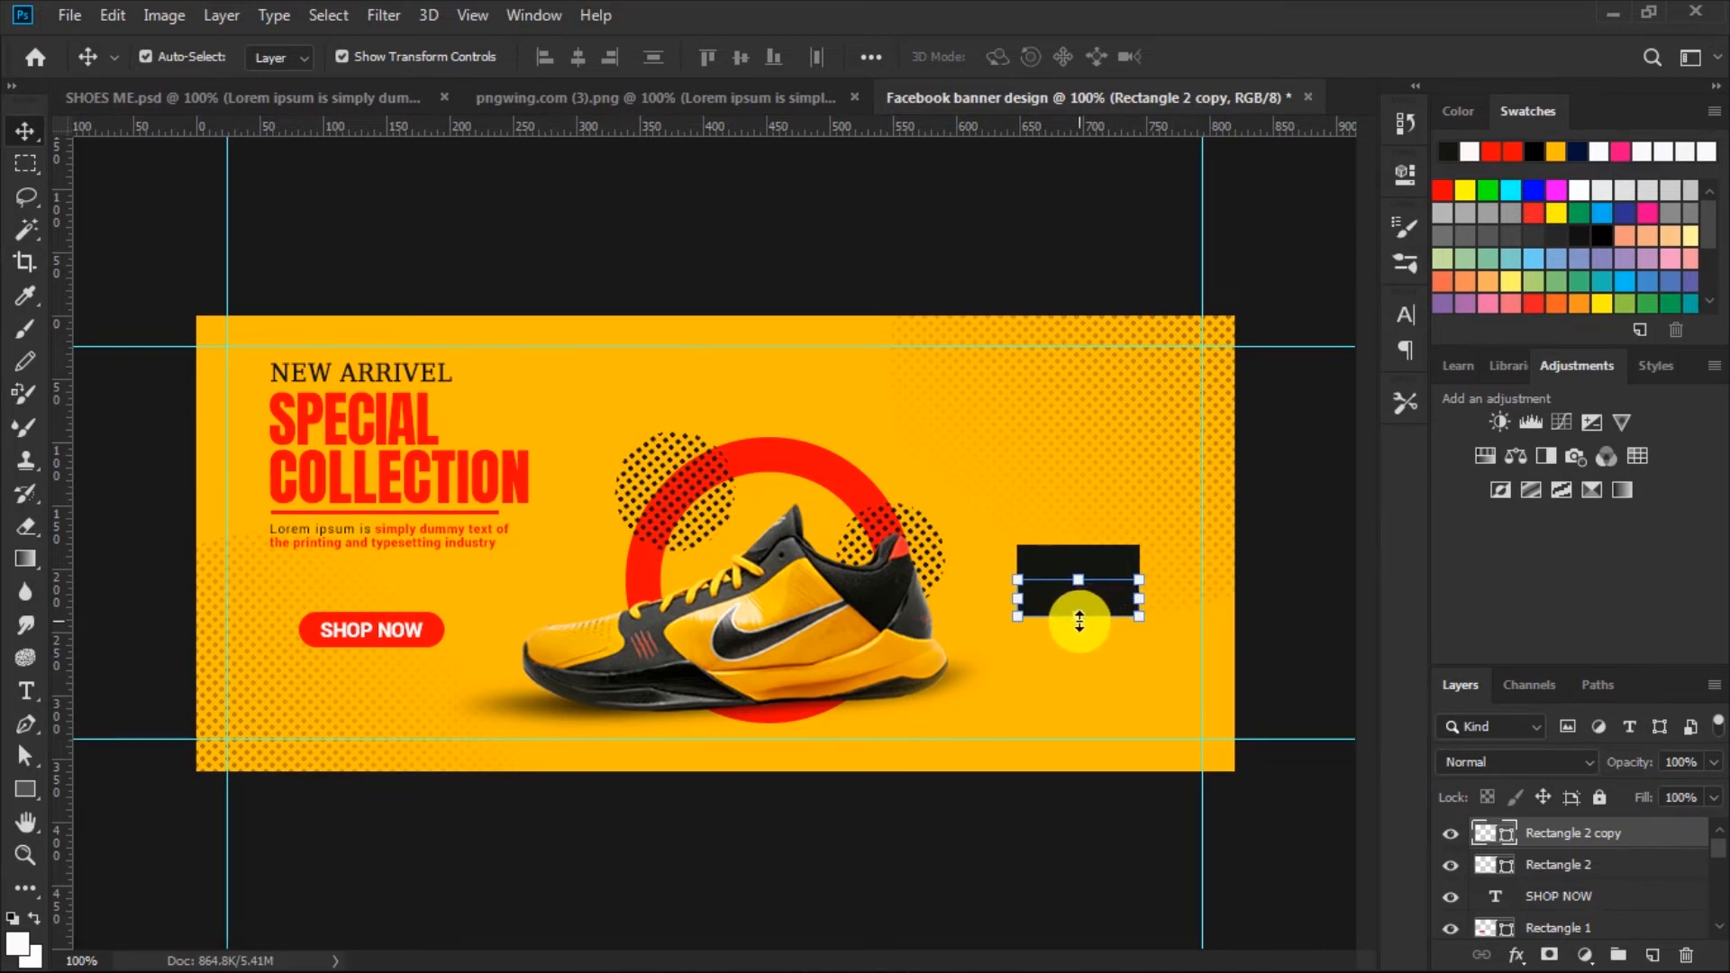
drag(1079, 620, 1085, 663)
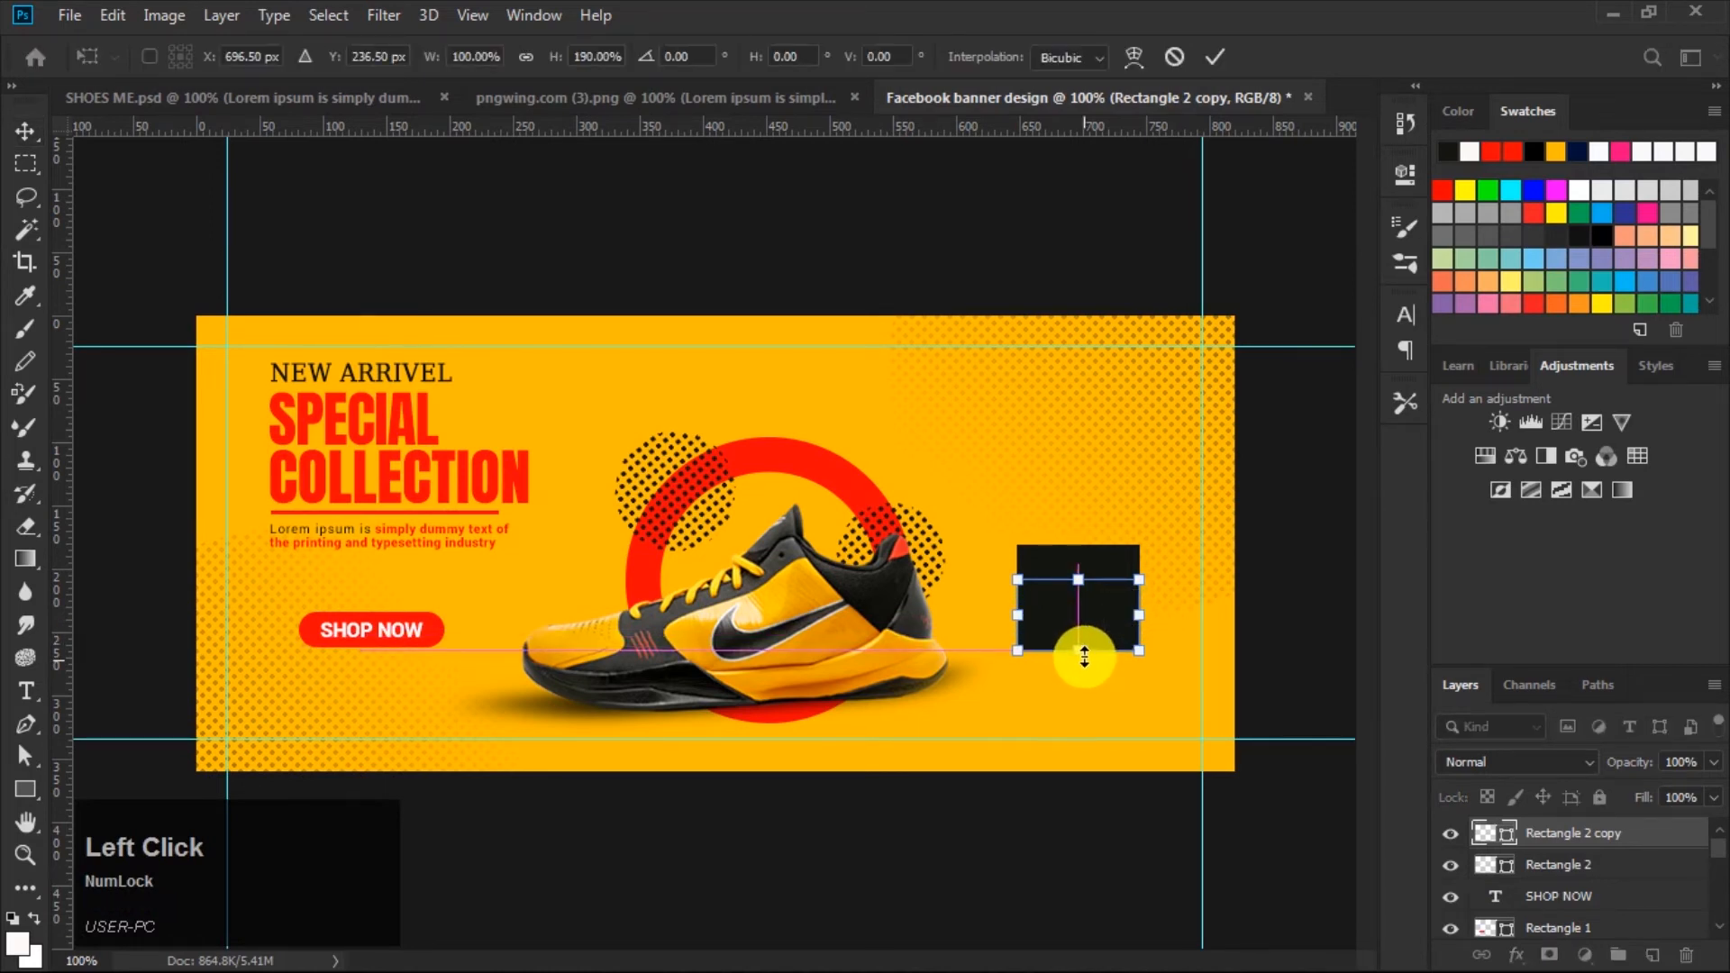
click(1214, 57)
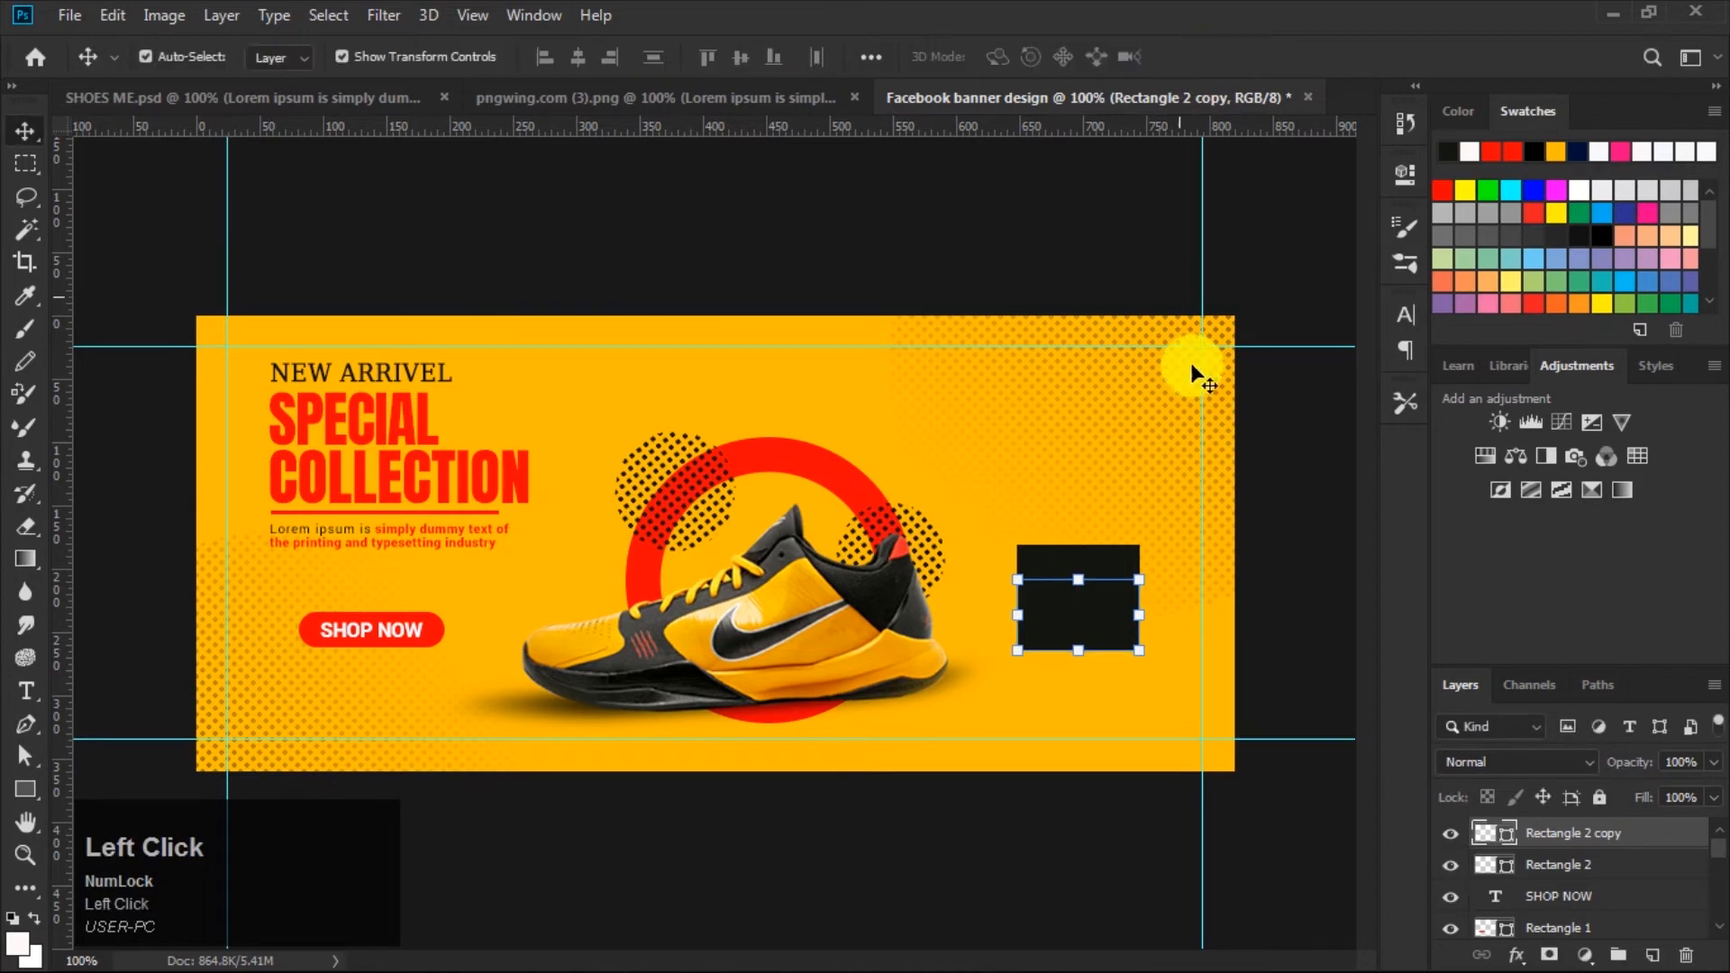
Recolour the lower rectangle to the red of the ring around the shoe (R 248, G 5, B 5).
double_click(1489, 832)
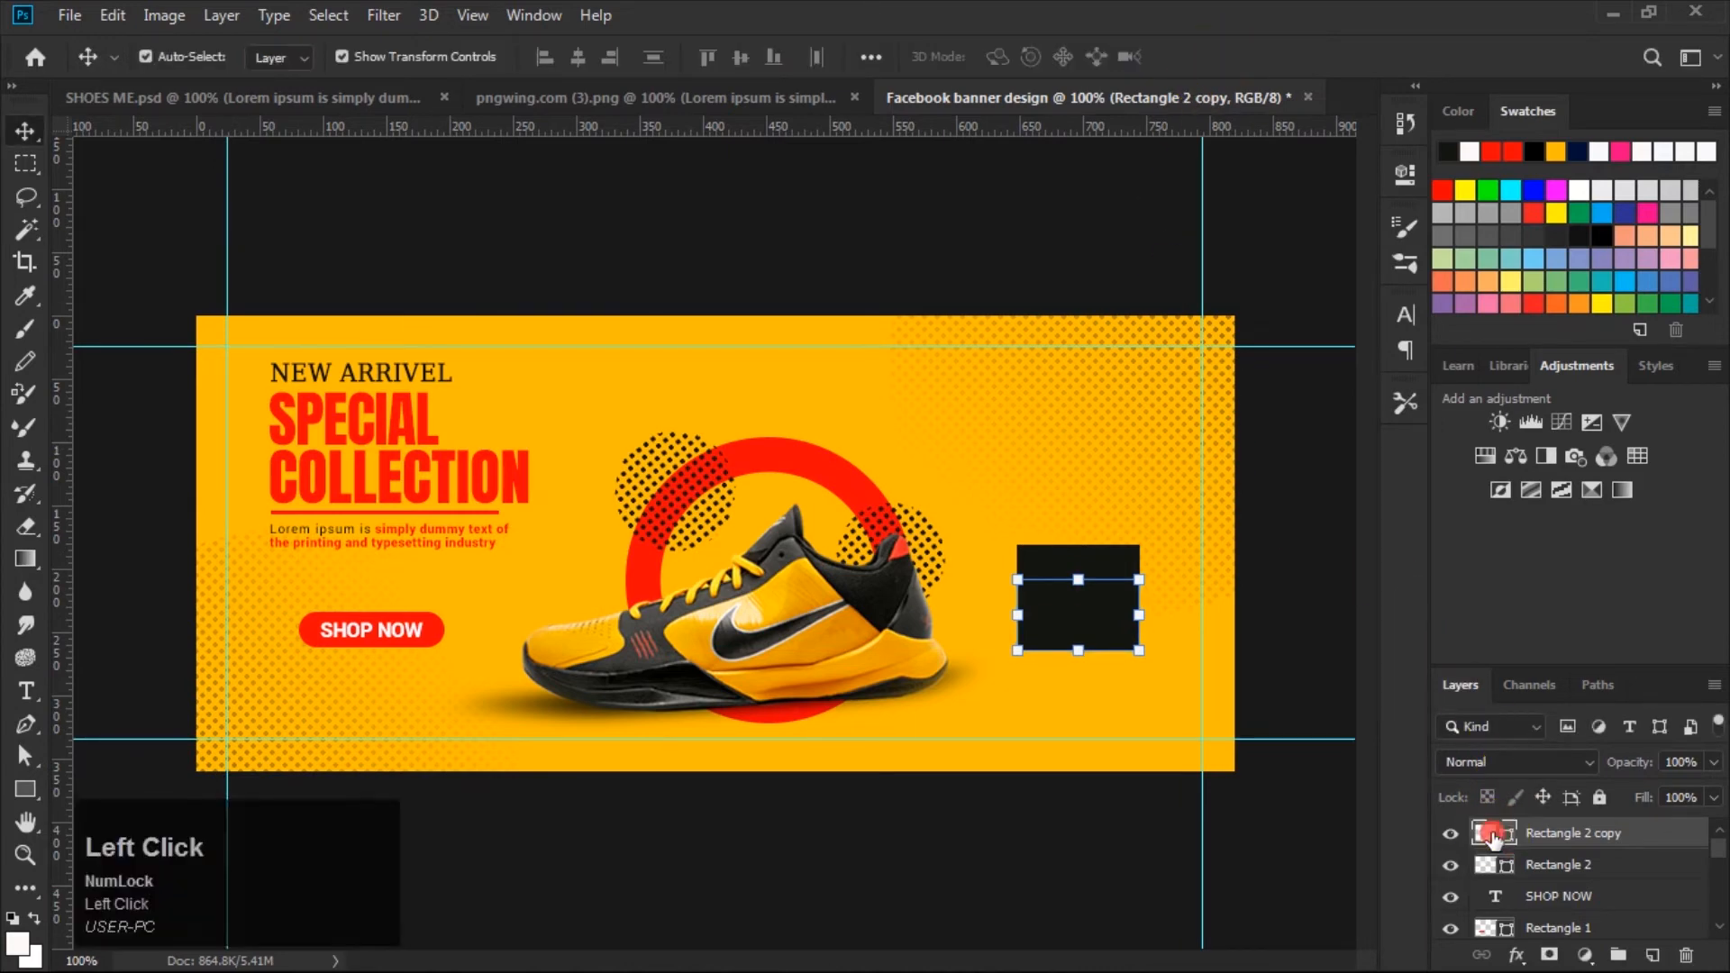
click(820, 485)
click(1492, 483)
click(1591, 440)
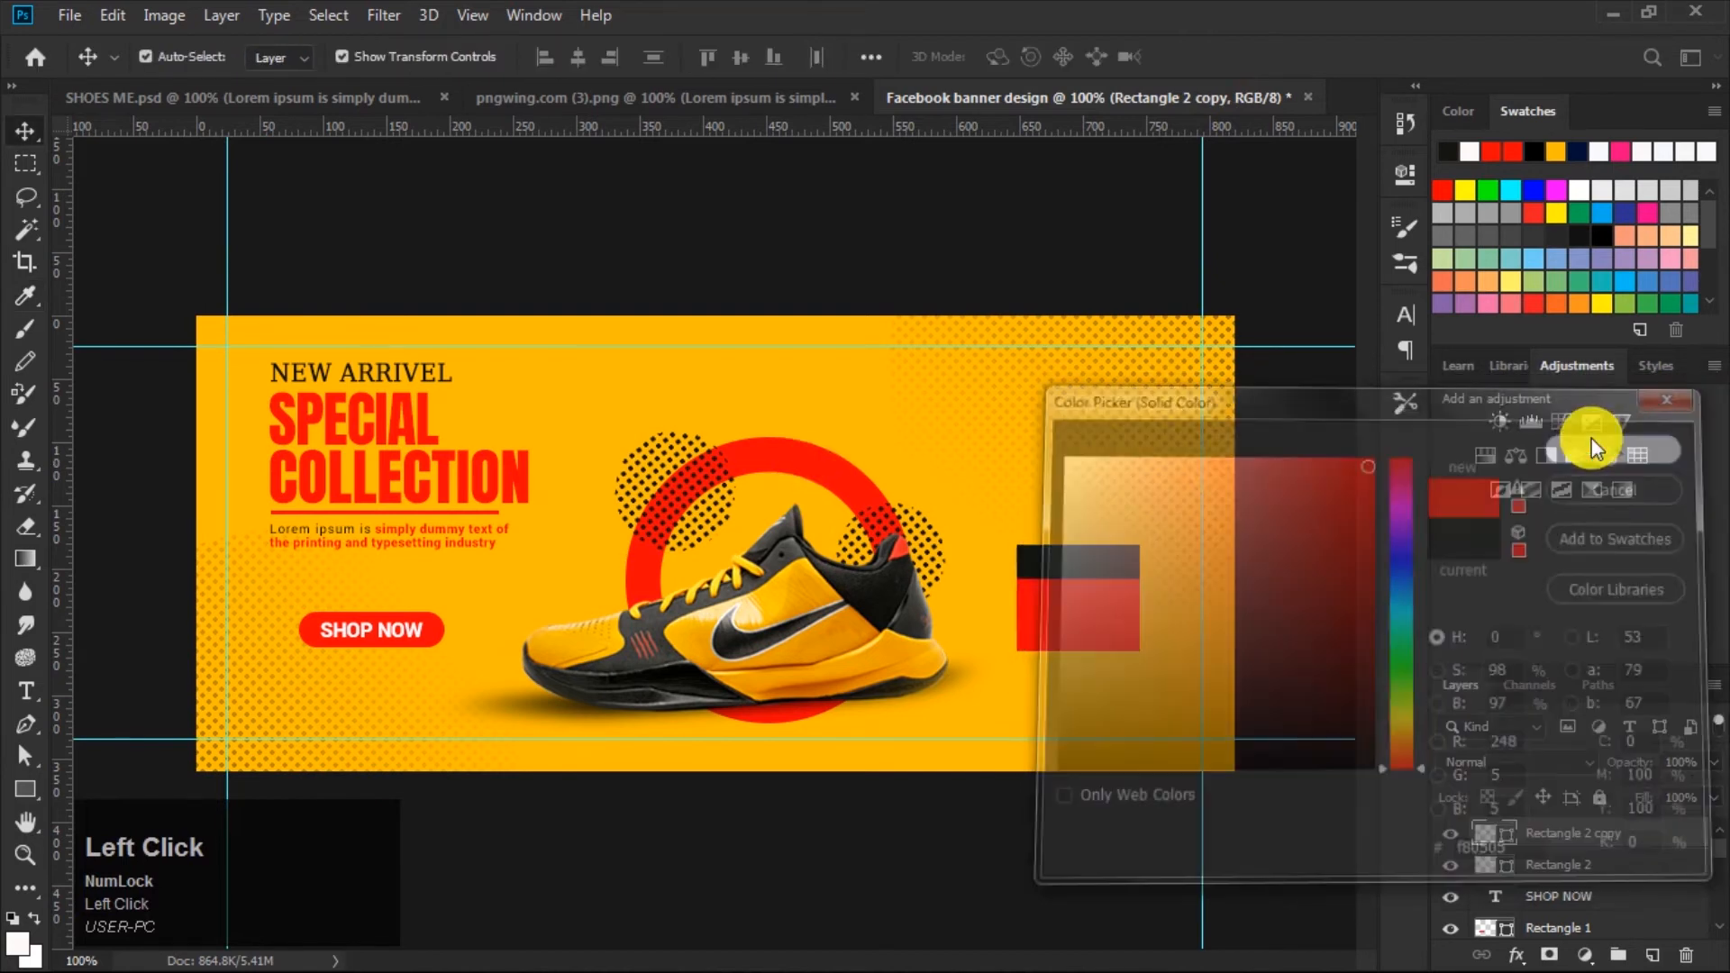
Centre the black and red rectangles horizontally on each other, then nudge the black one slightly upward.
shift+click(1588, 867)
click(579, 57)
click(579, 56)
click(1086, 528)
click(1088, 556)
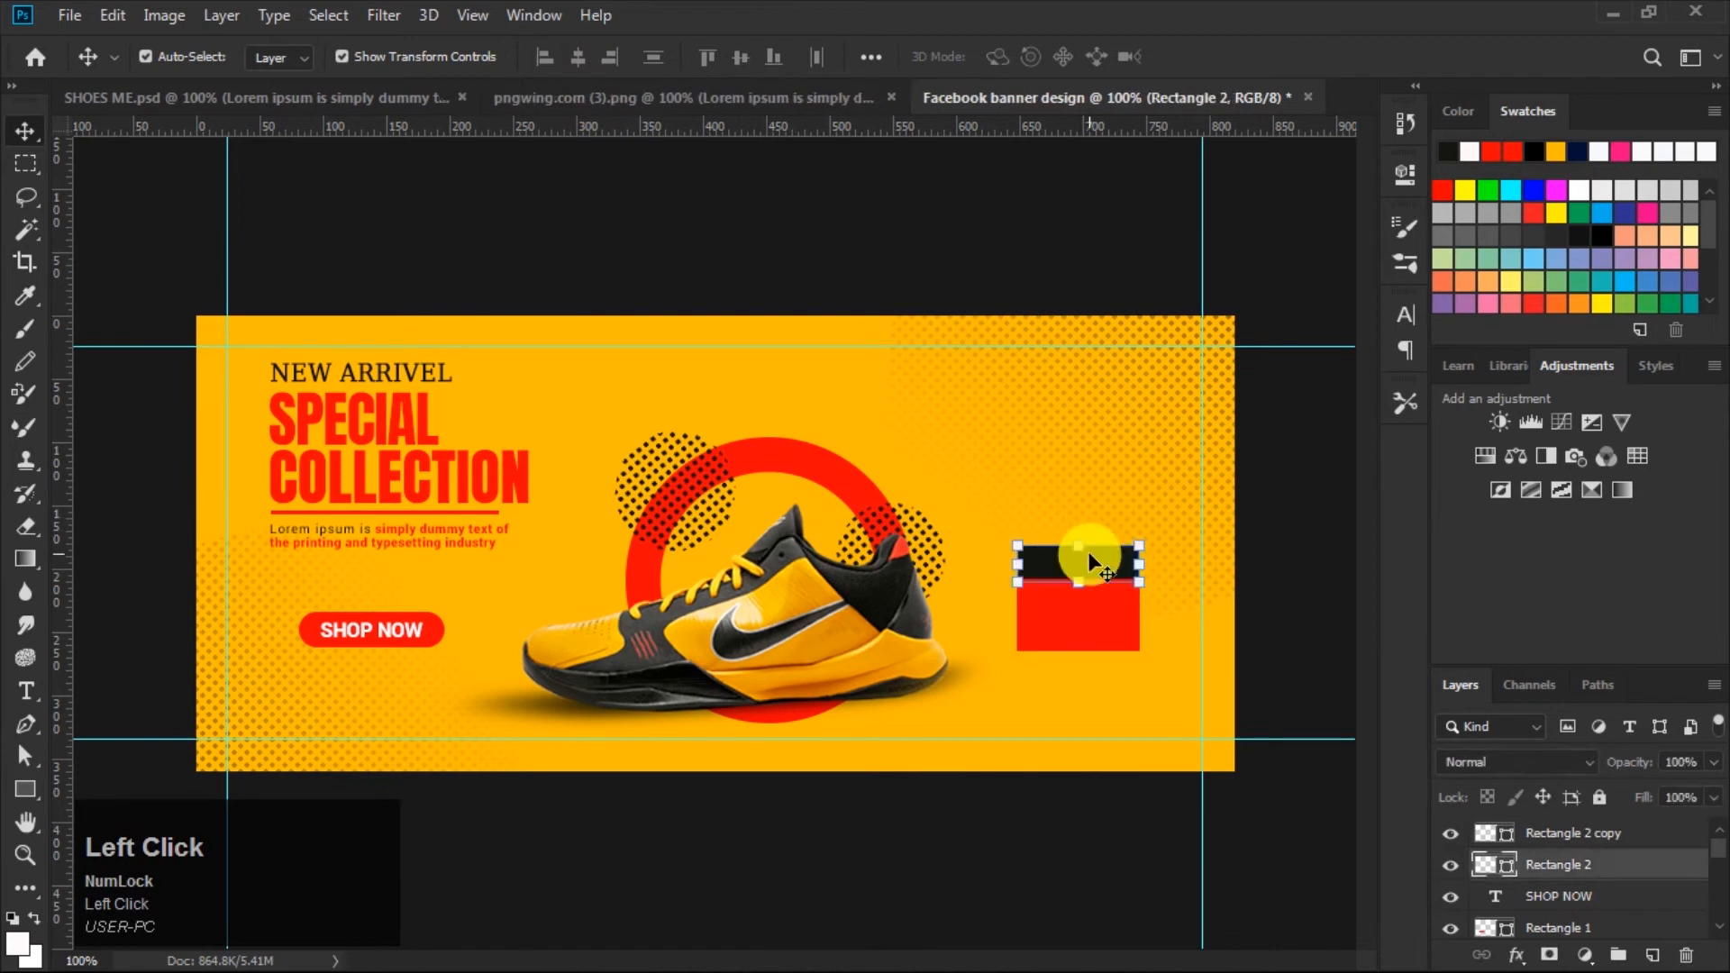
key(Up)
key(Up)
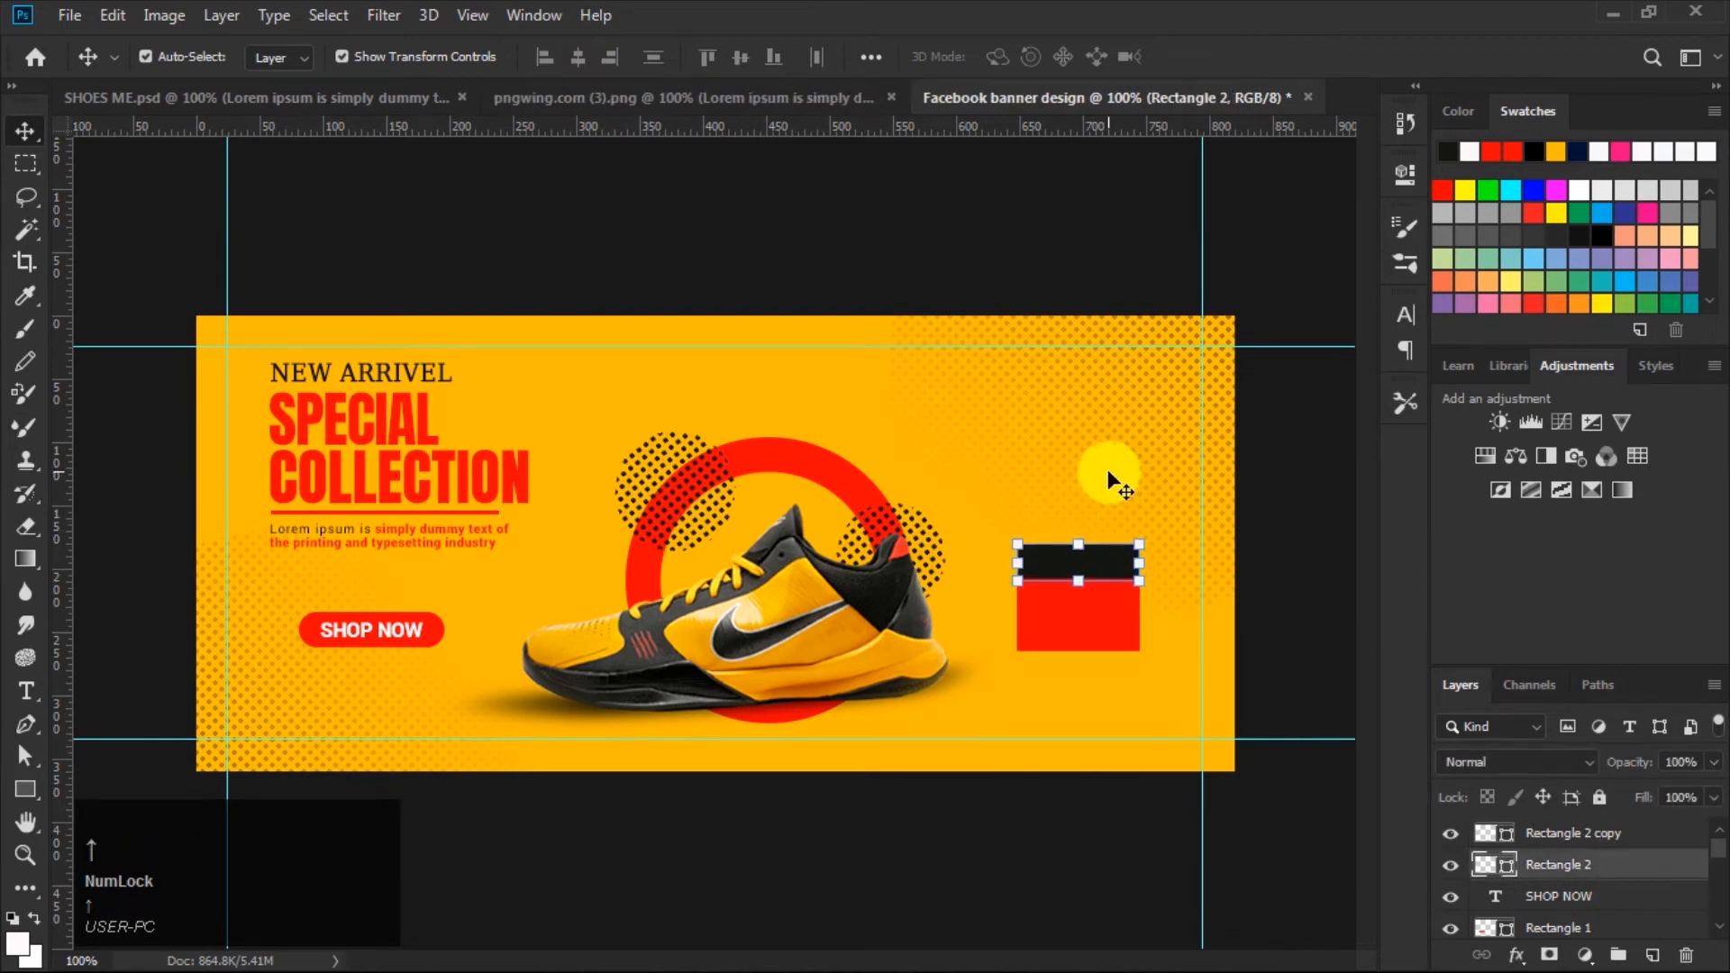
click(820, 215)
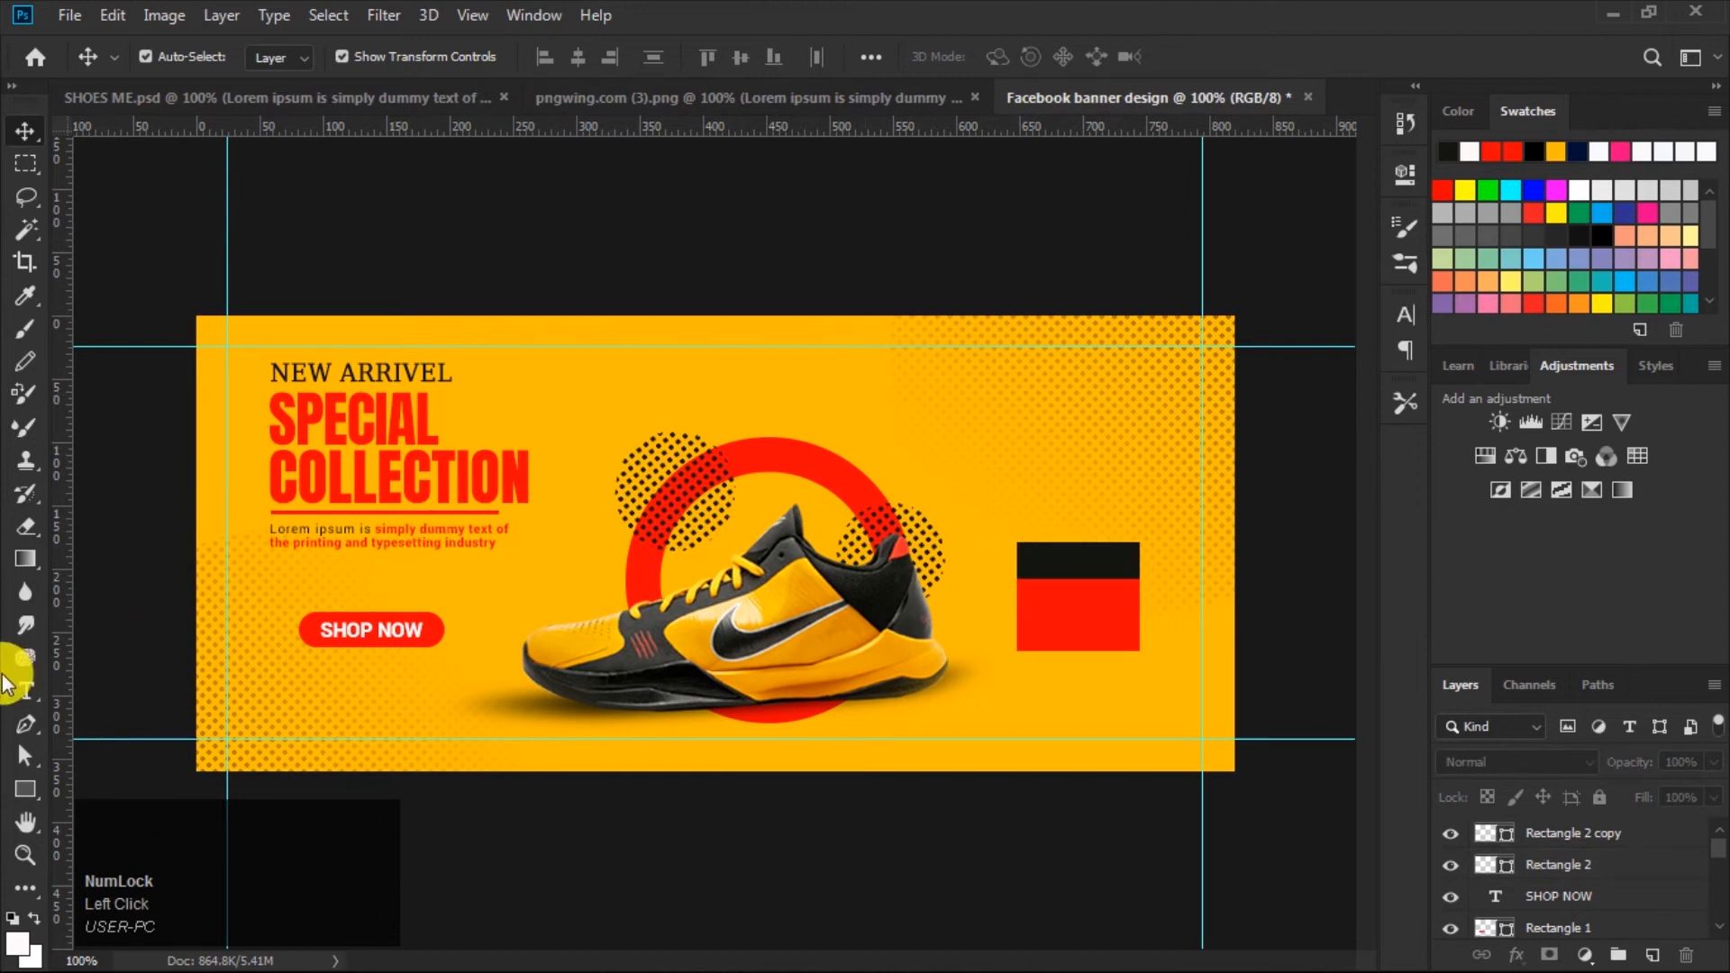
Add the text SAVE UP TO on the black rectangle in Roboto Black, 16 pt, using the banner background's orange-yellow.
click(27, 689)
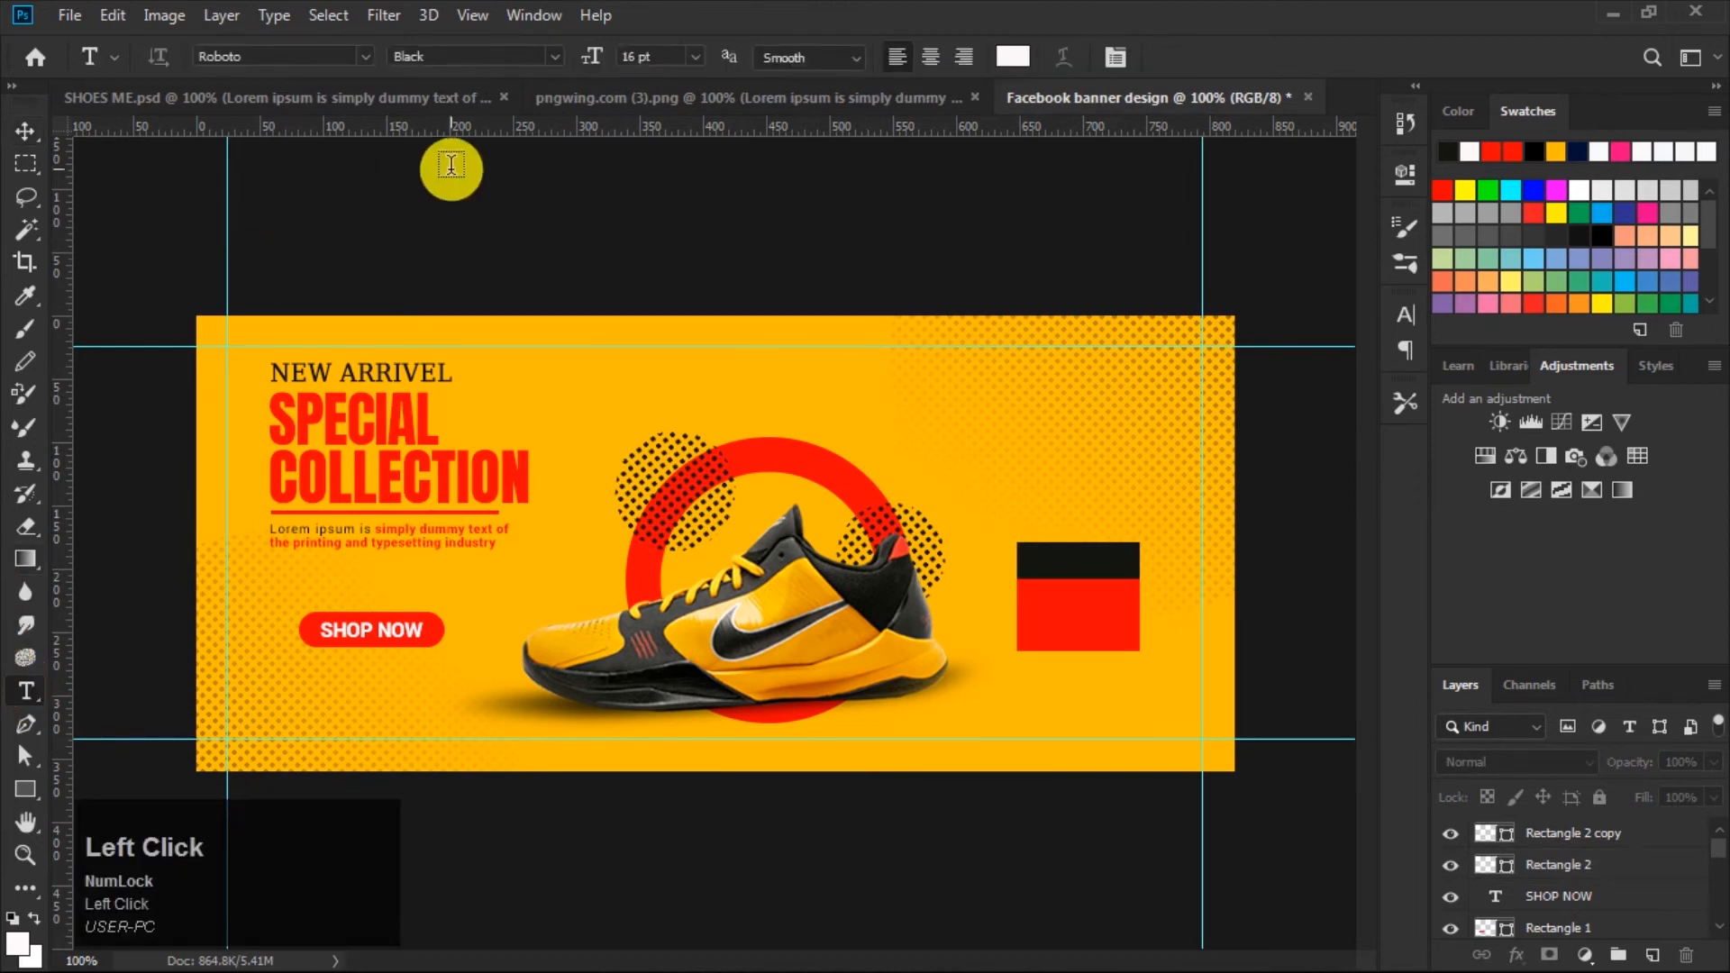
click(1013, 59)
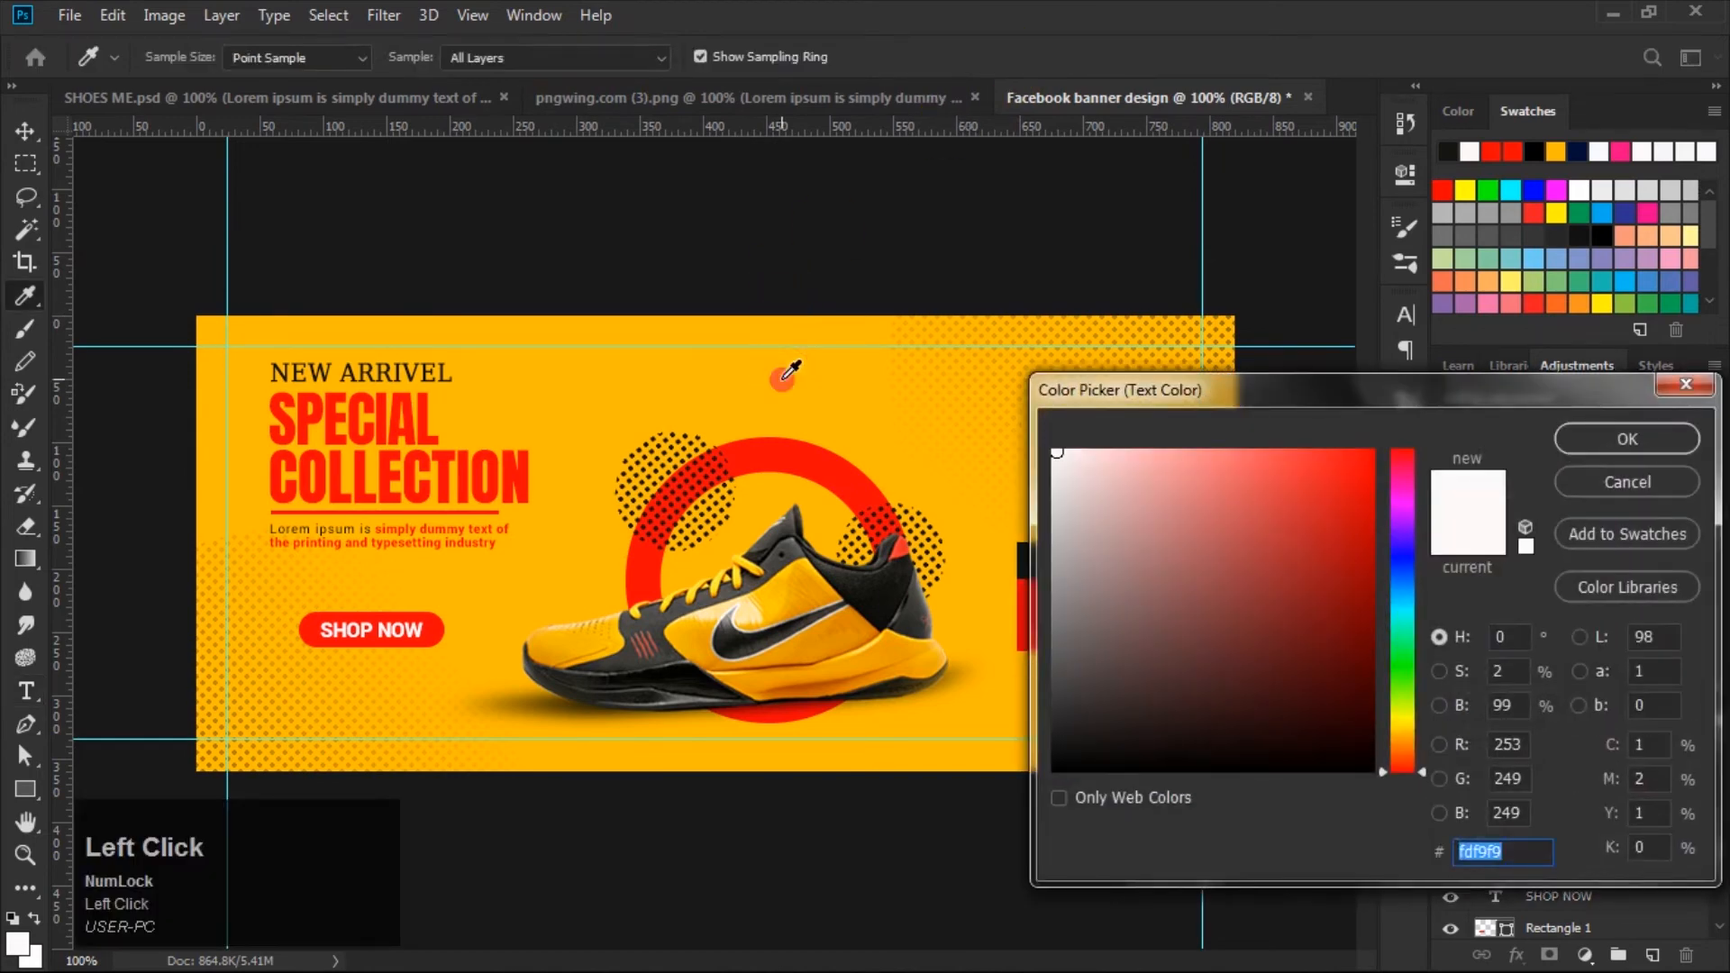
click(811, 404)
click(1624, 436)
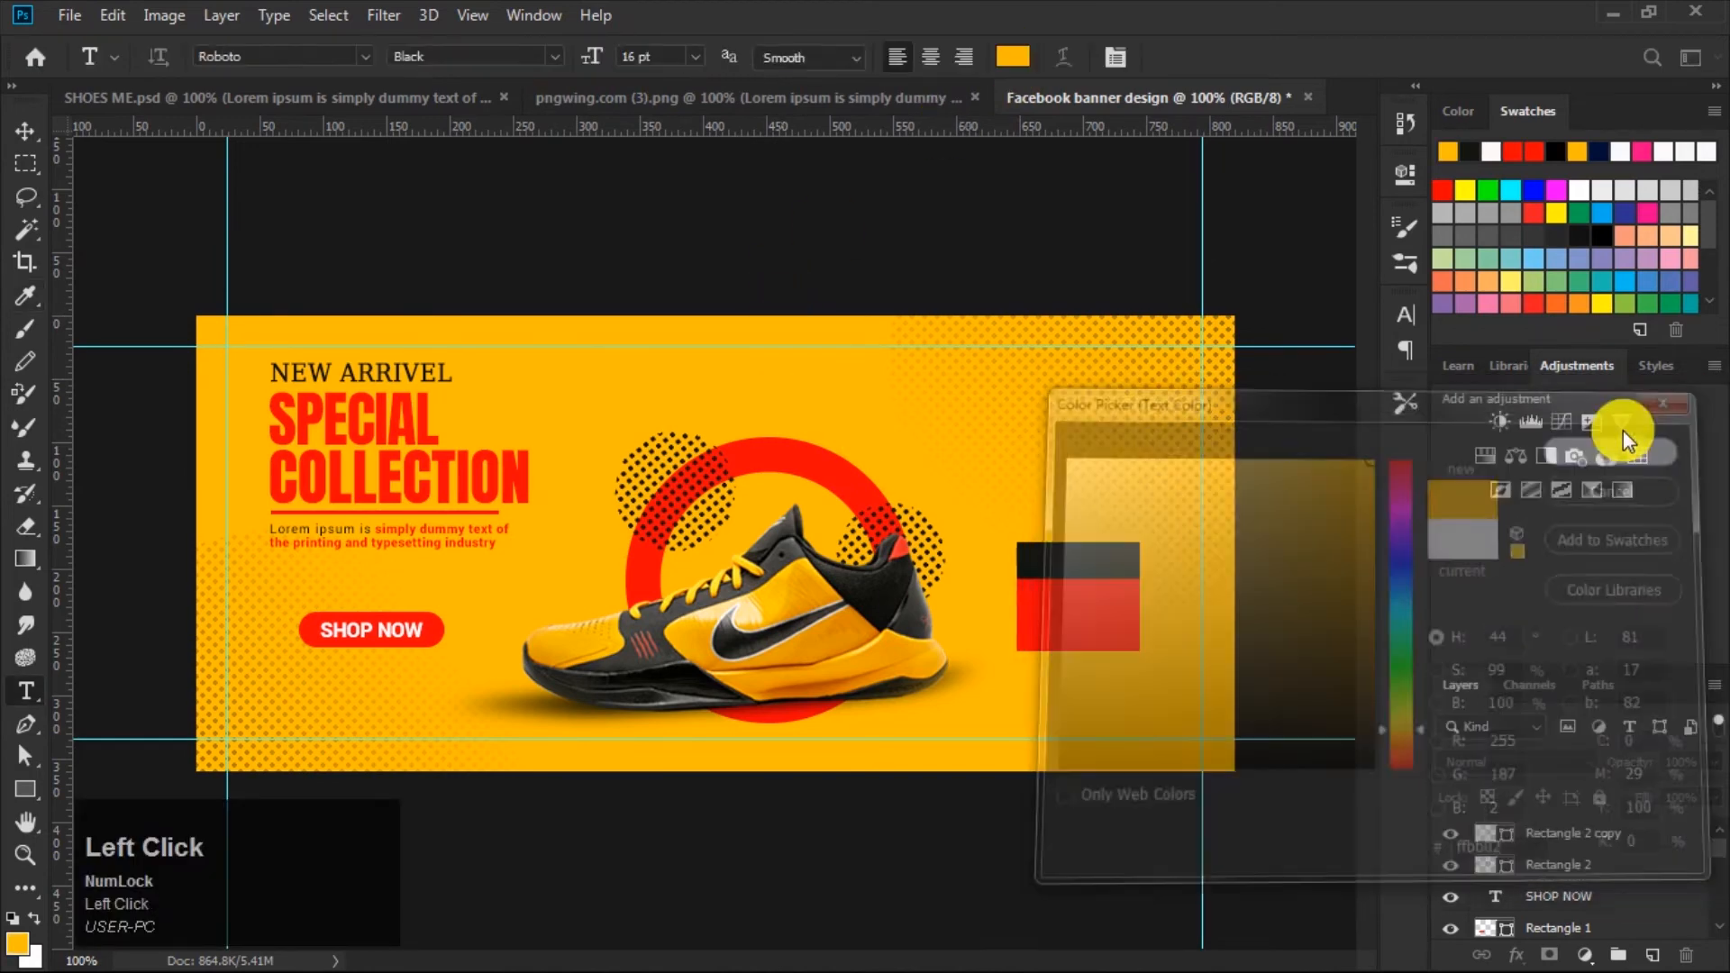
click(1027, 560)
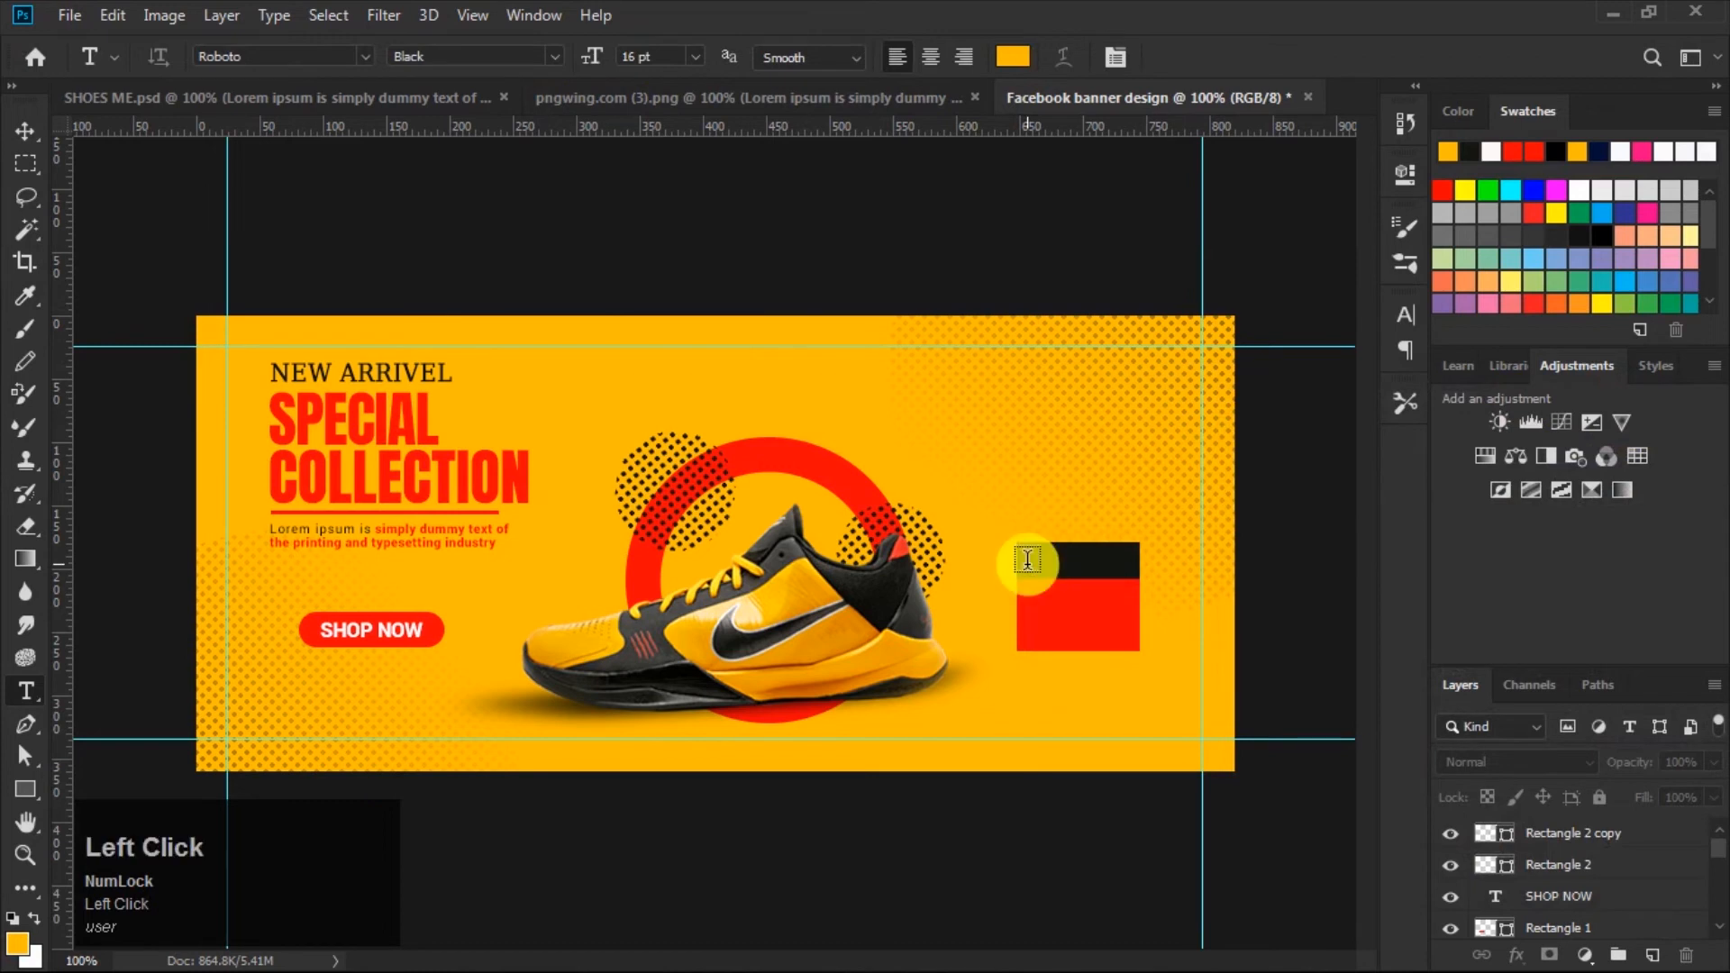
key(Caps_Lock)
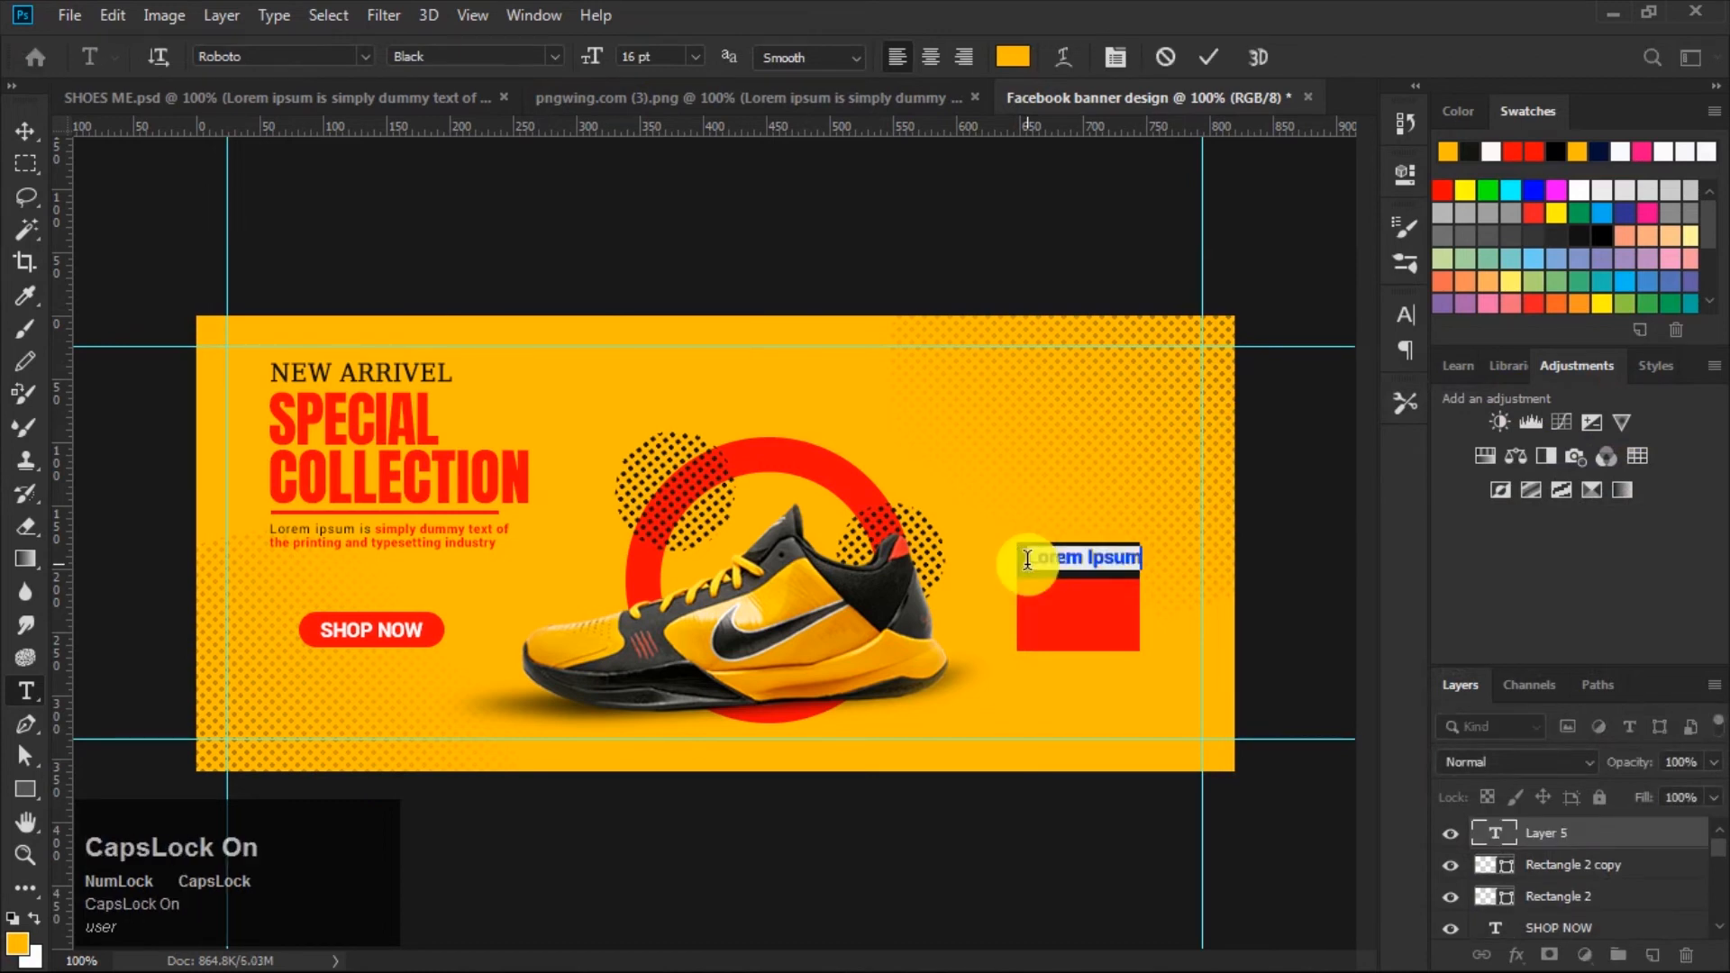
text(SAVE)
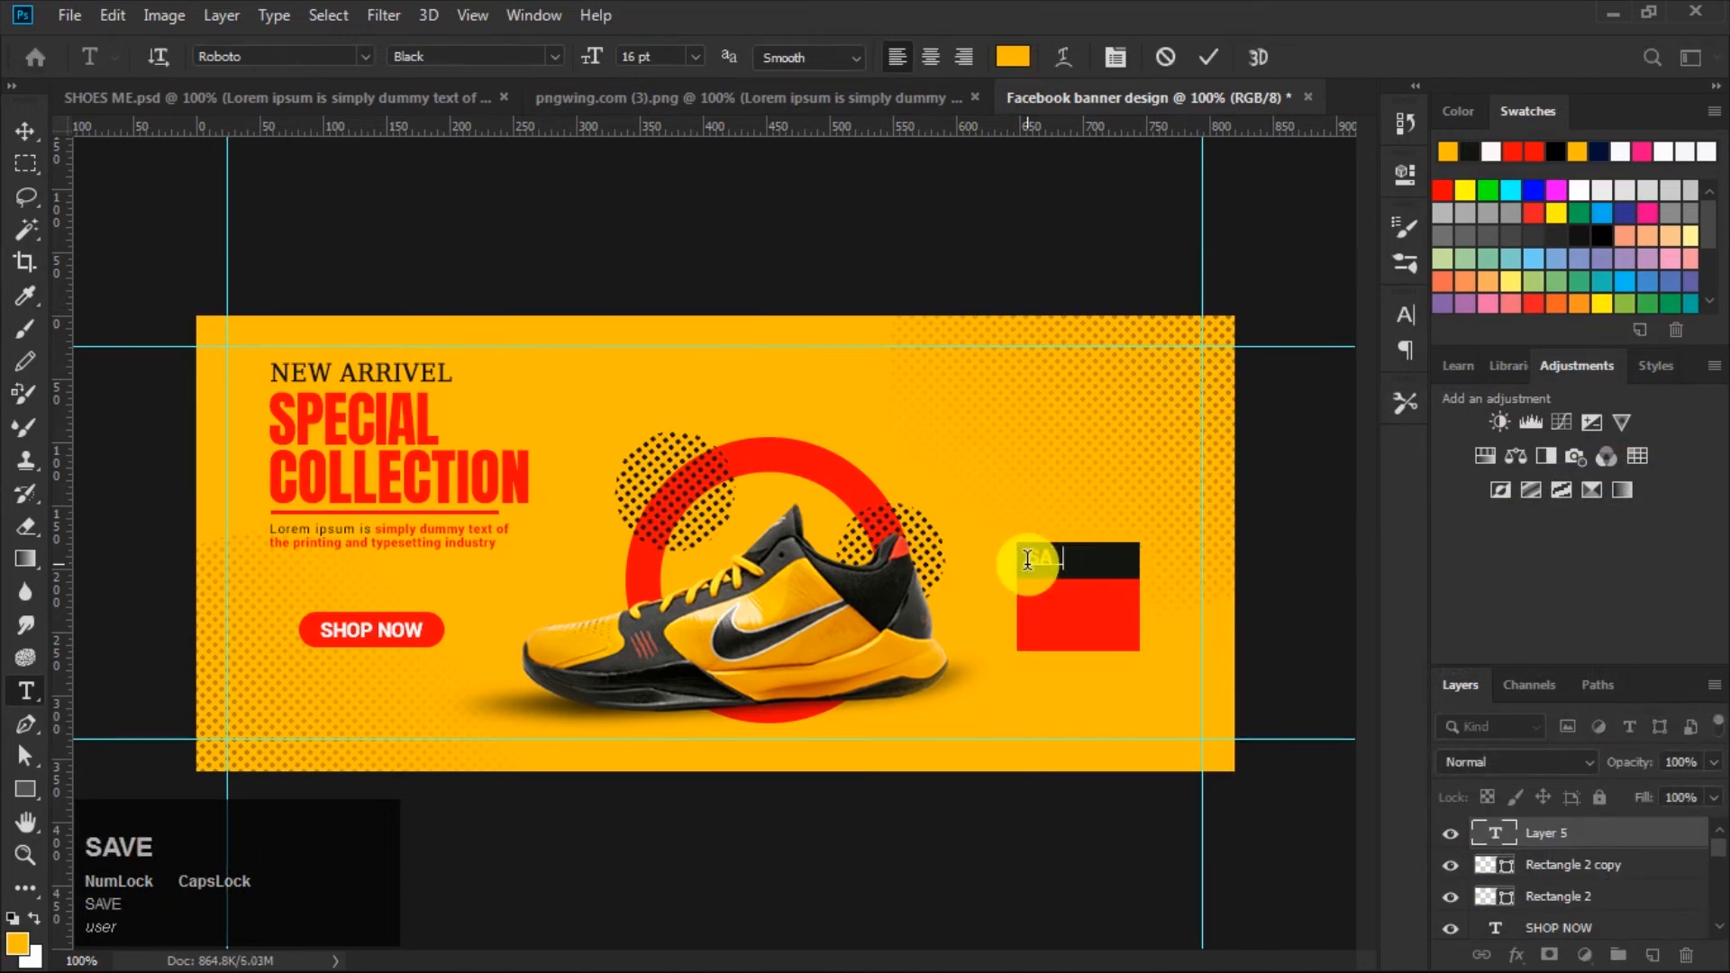
text( UP )
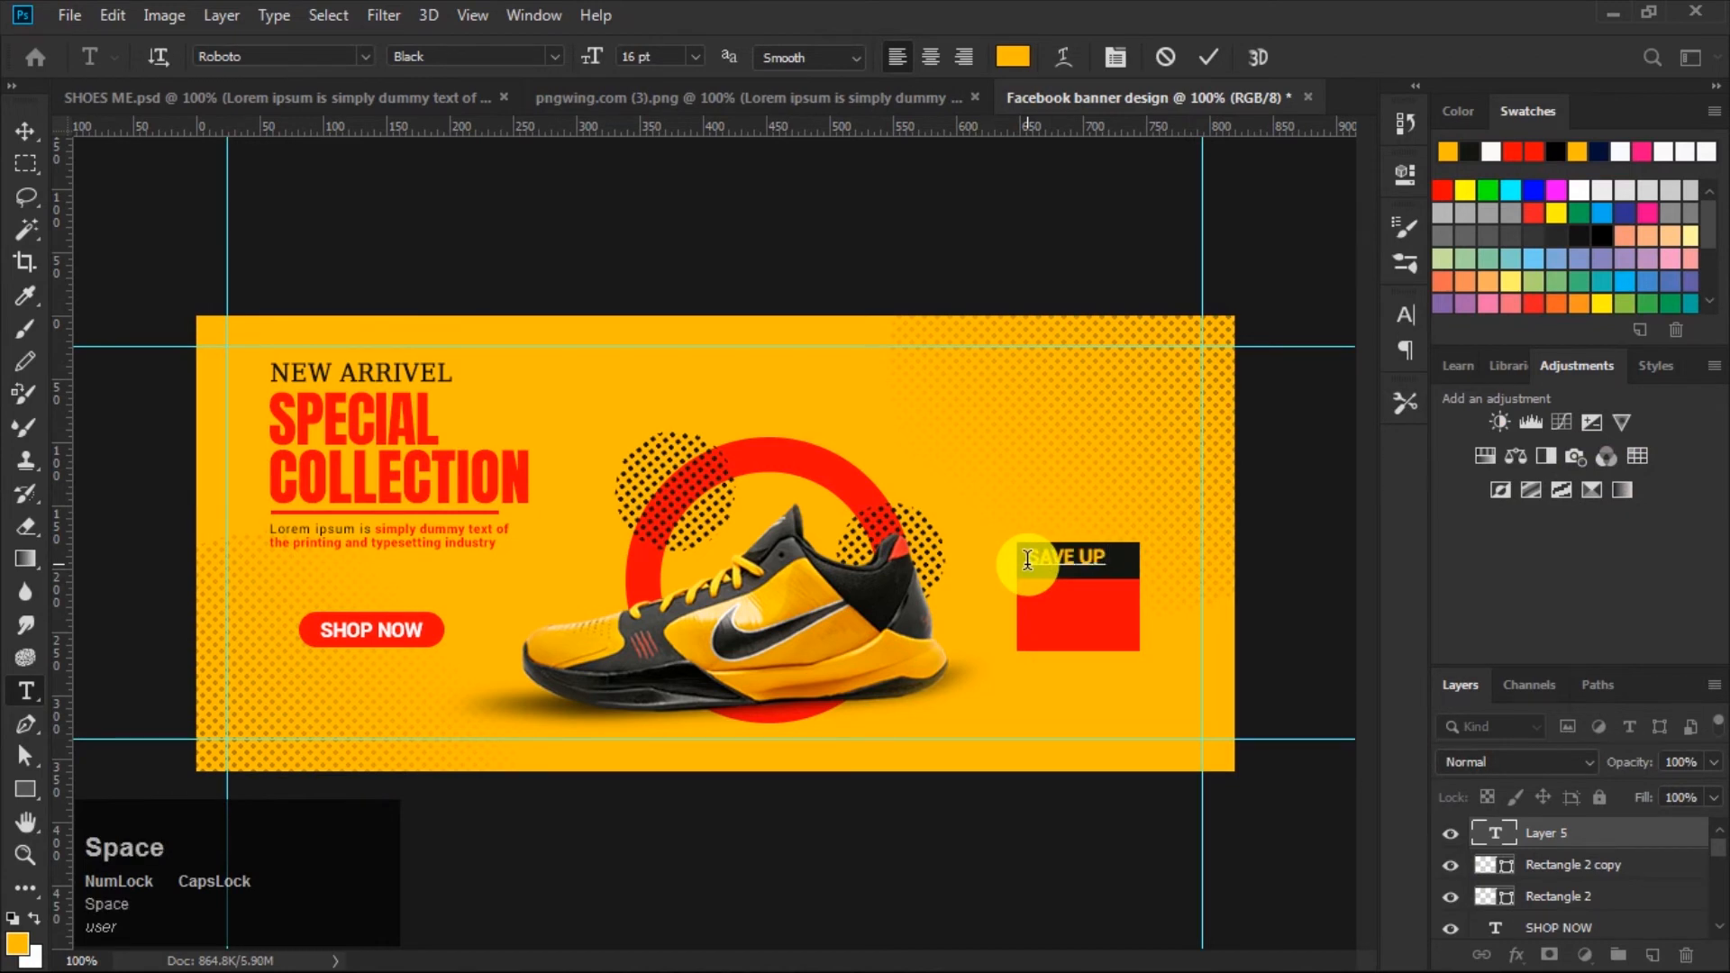
text(TO)
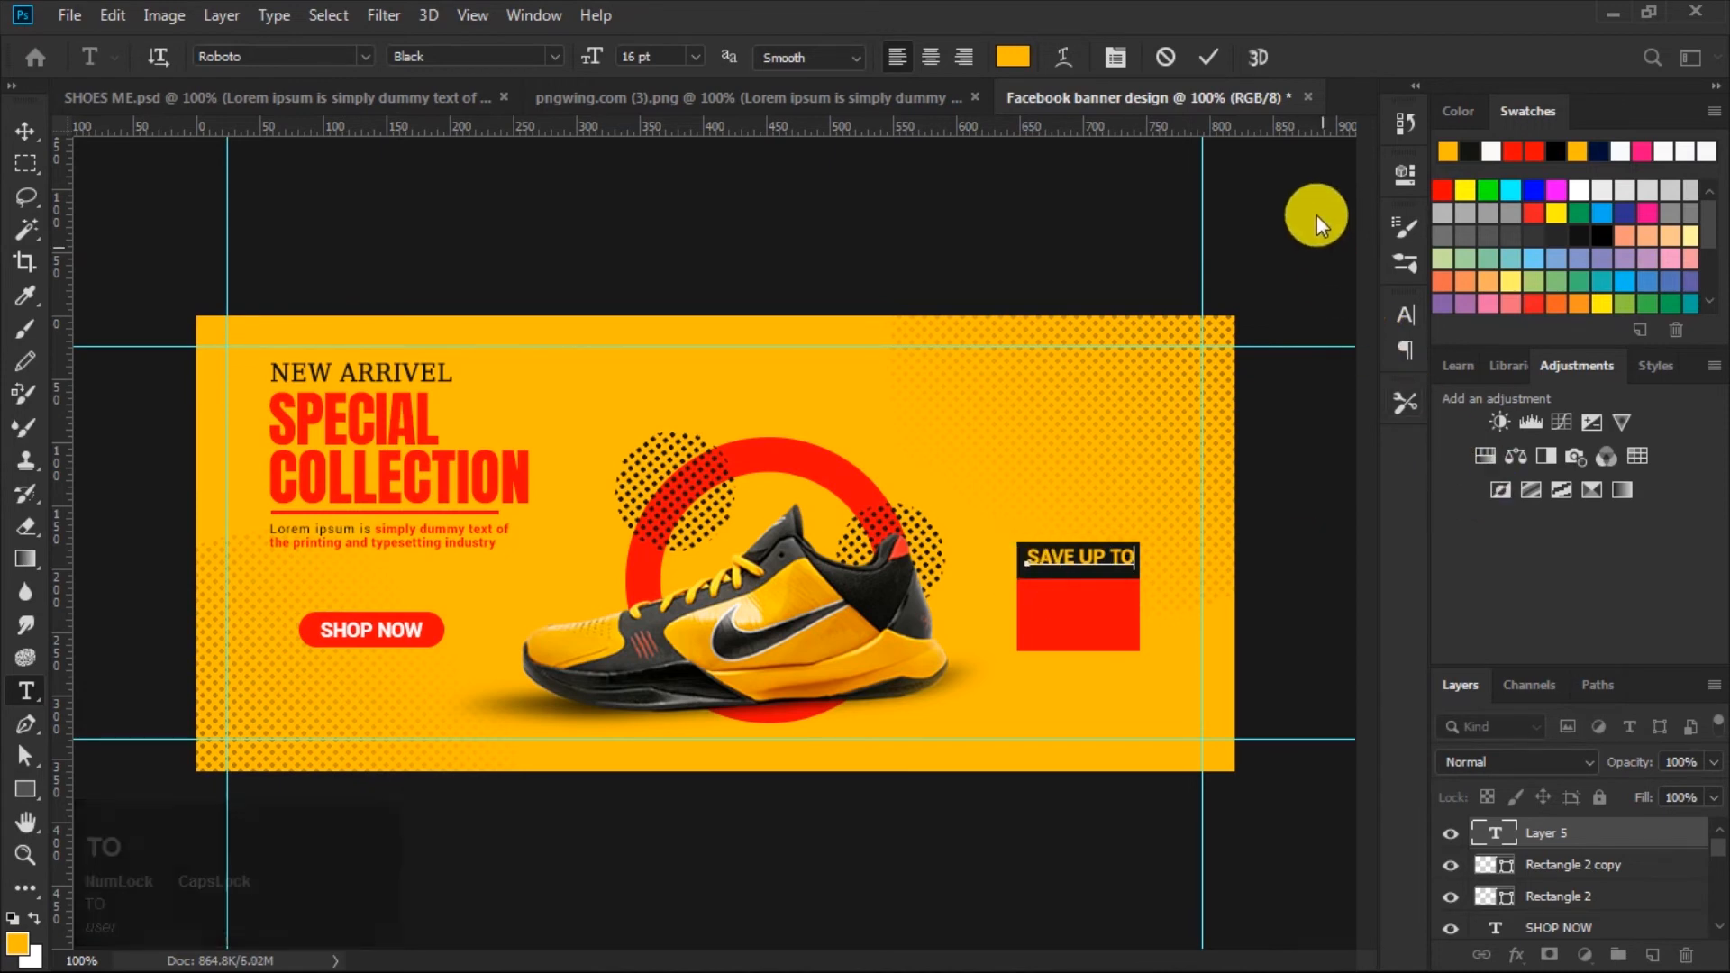
click(1205, 65)
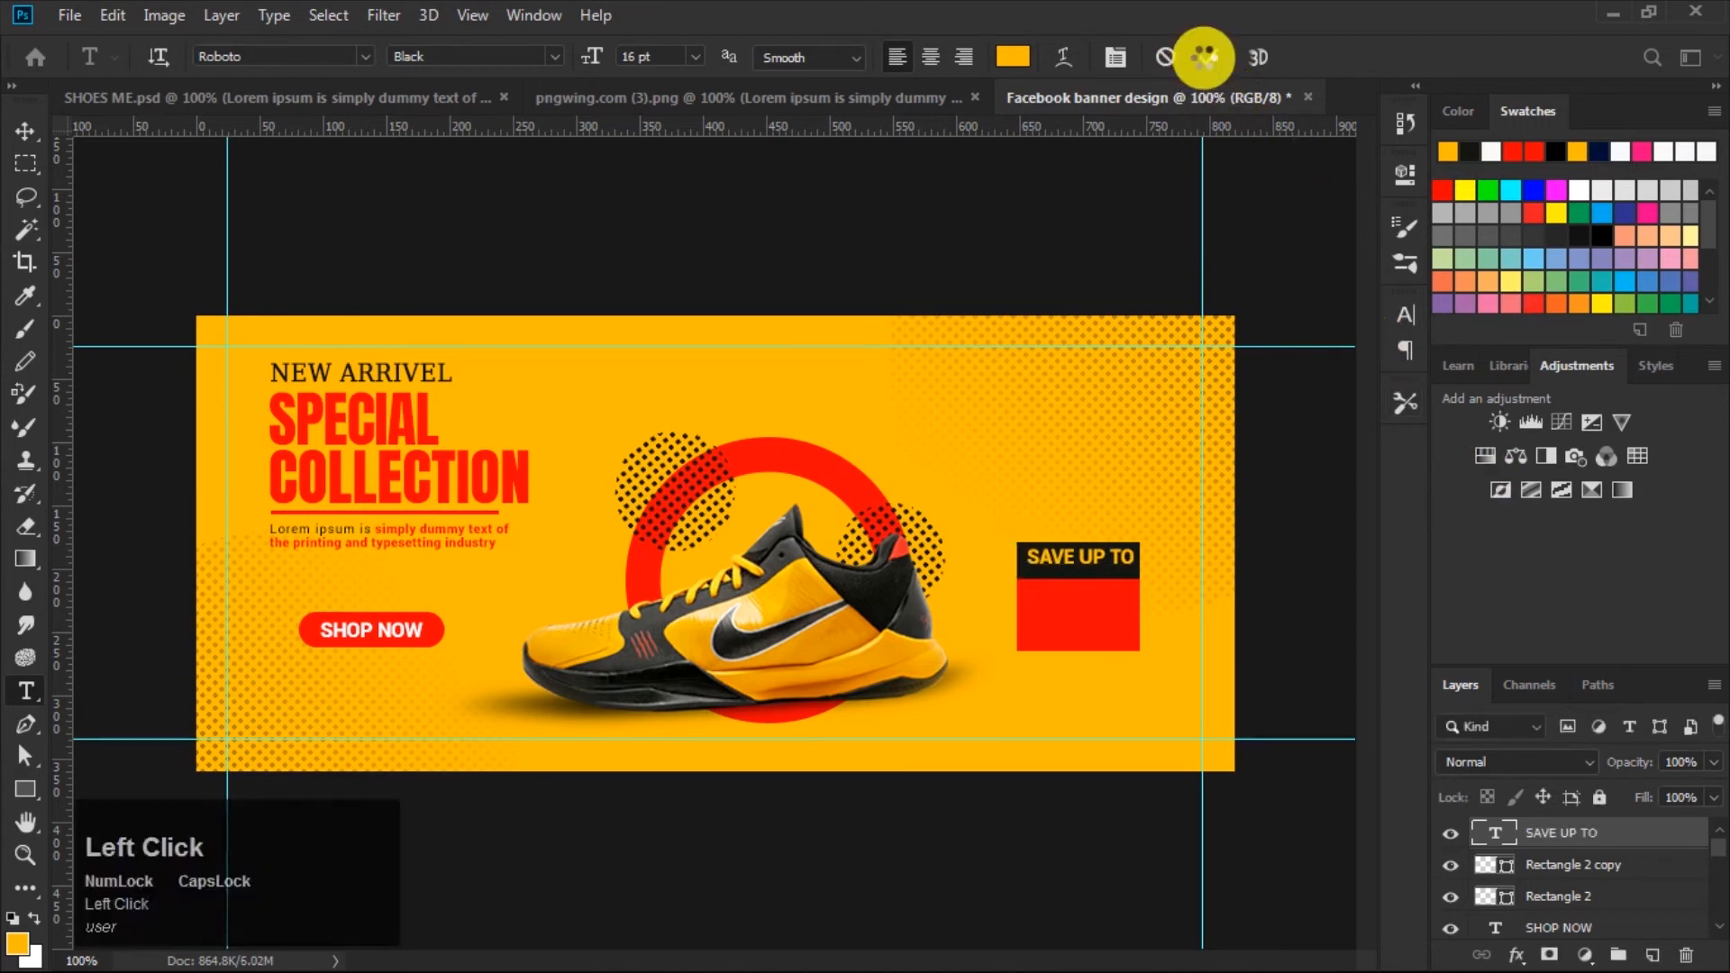
Nudge the SAVE UP TO text slightly down and sideways so it sits centred in the black rectangle.
click(22, 131)
key(Down)
key(Down)
key(Down)
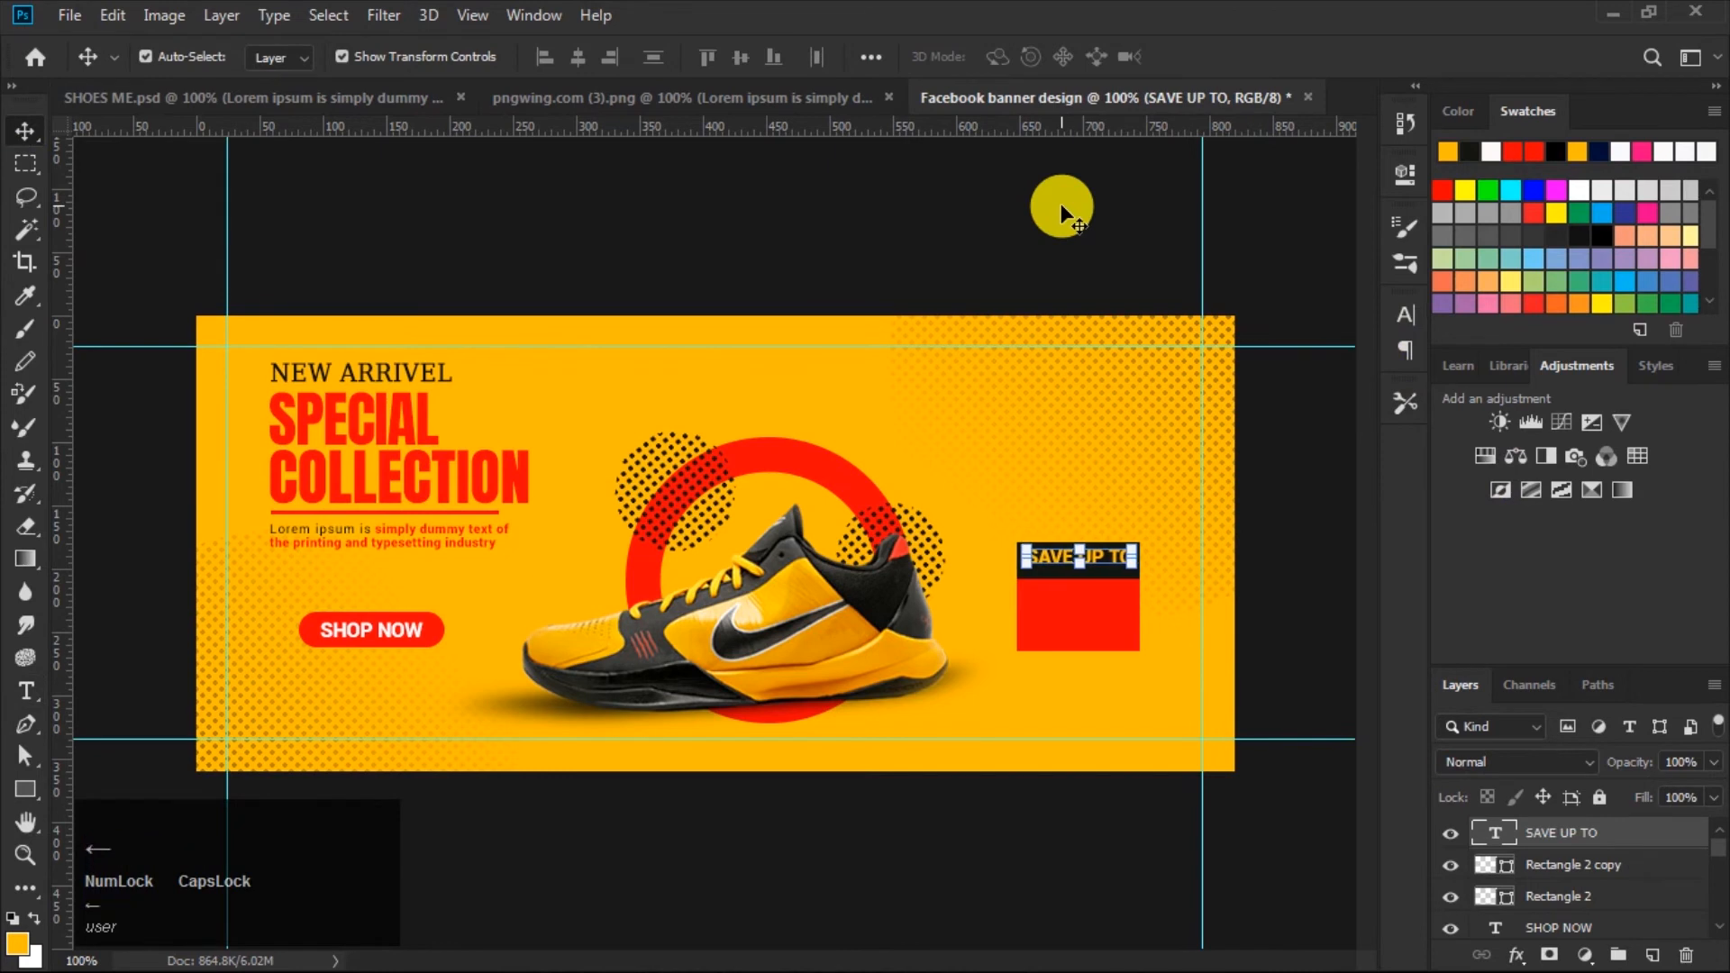
click(1052, 231)
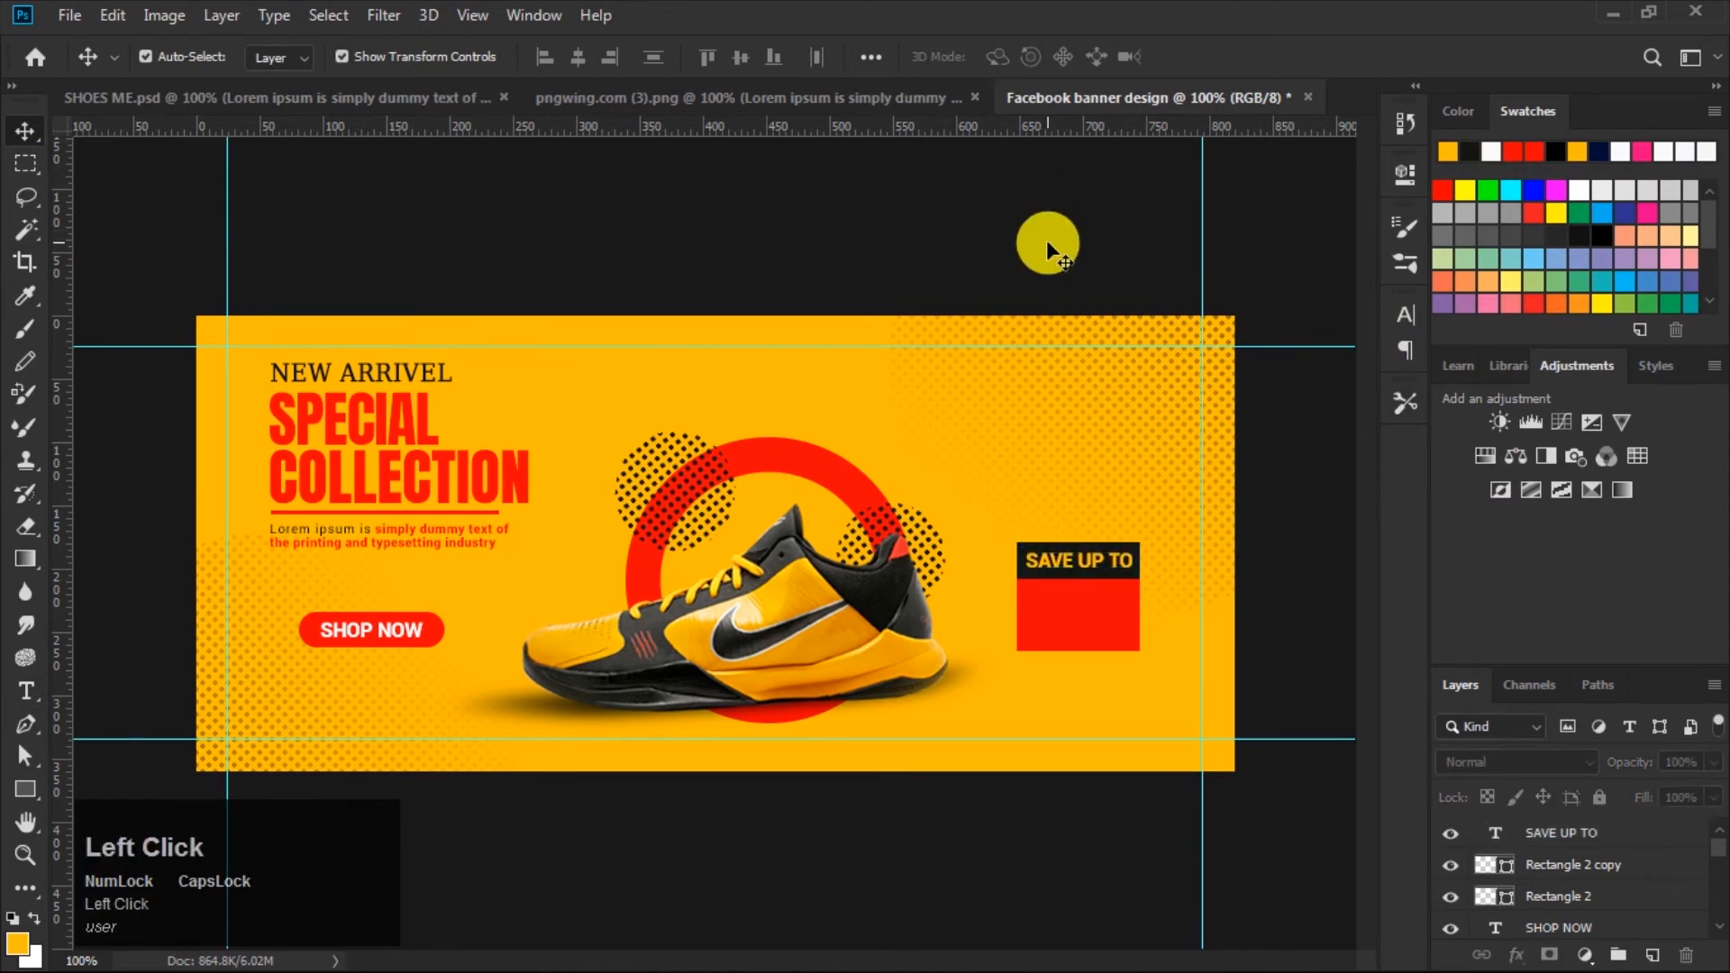
Add the text 55% over the red rectangle in Anton Regular at 48 pt.
click(27, 690)
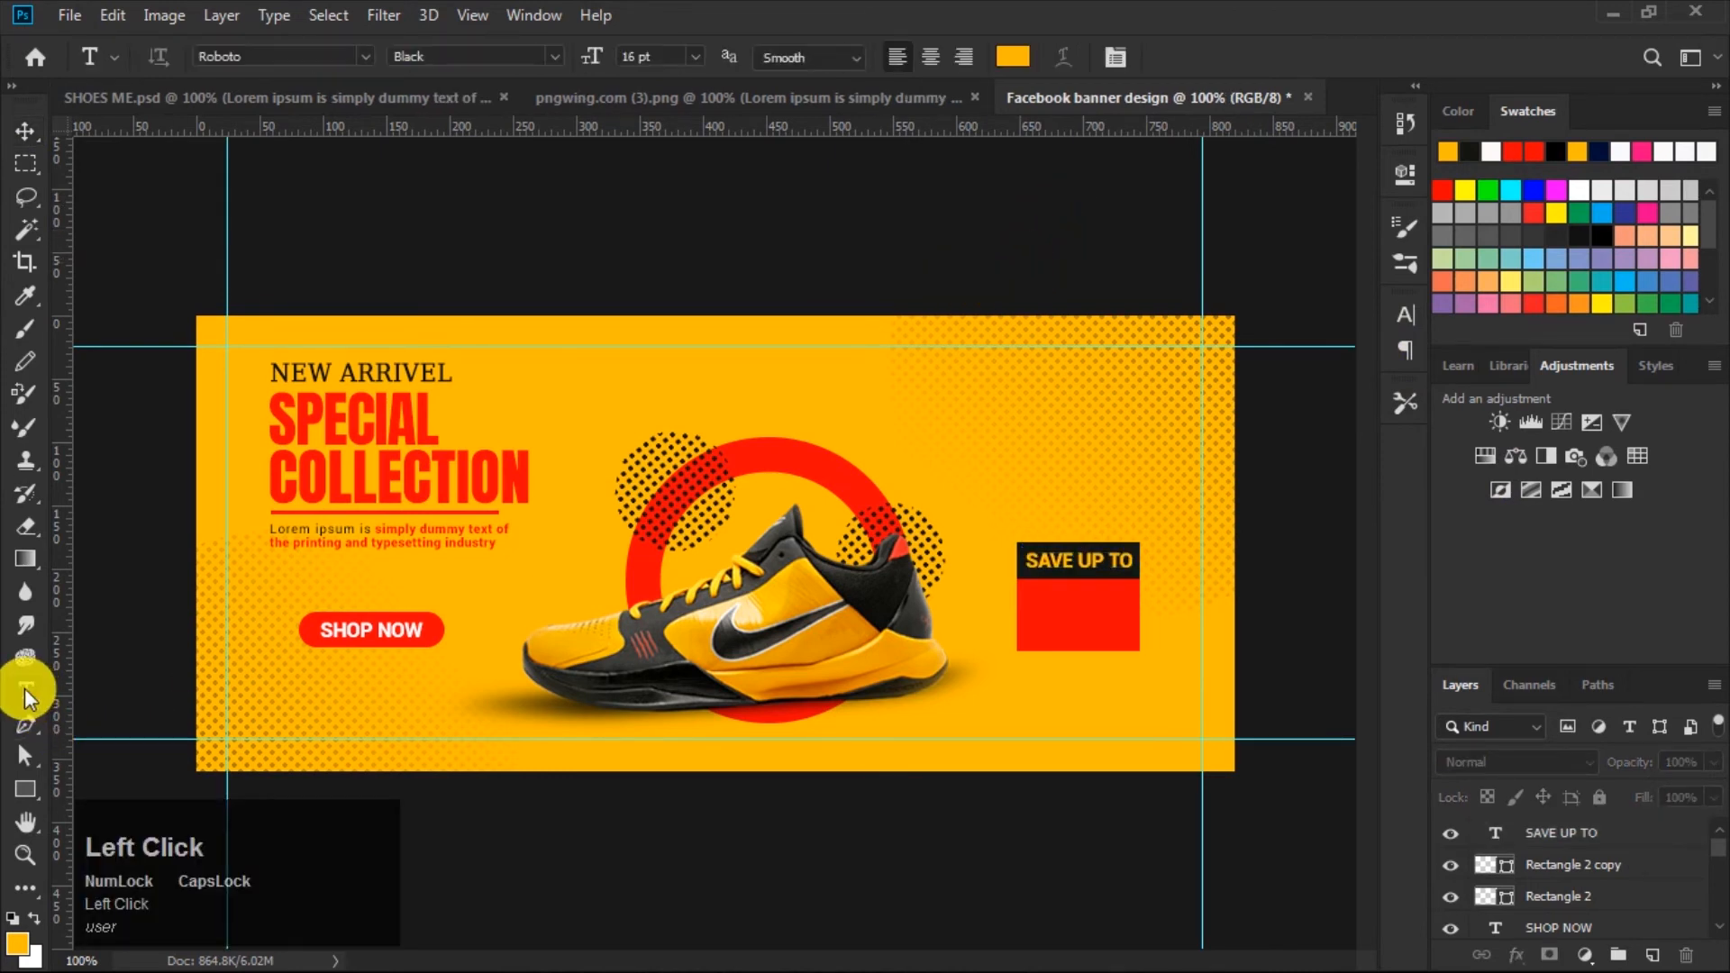
click(365, 57)
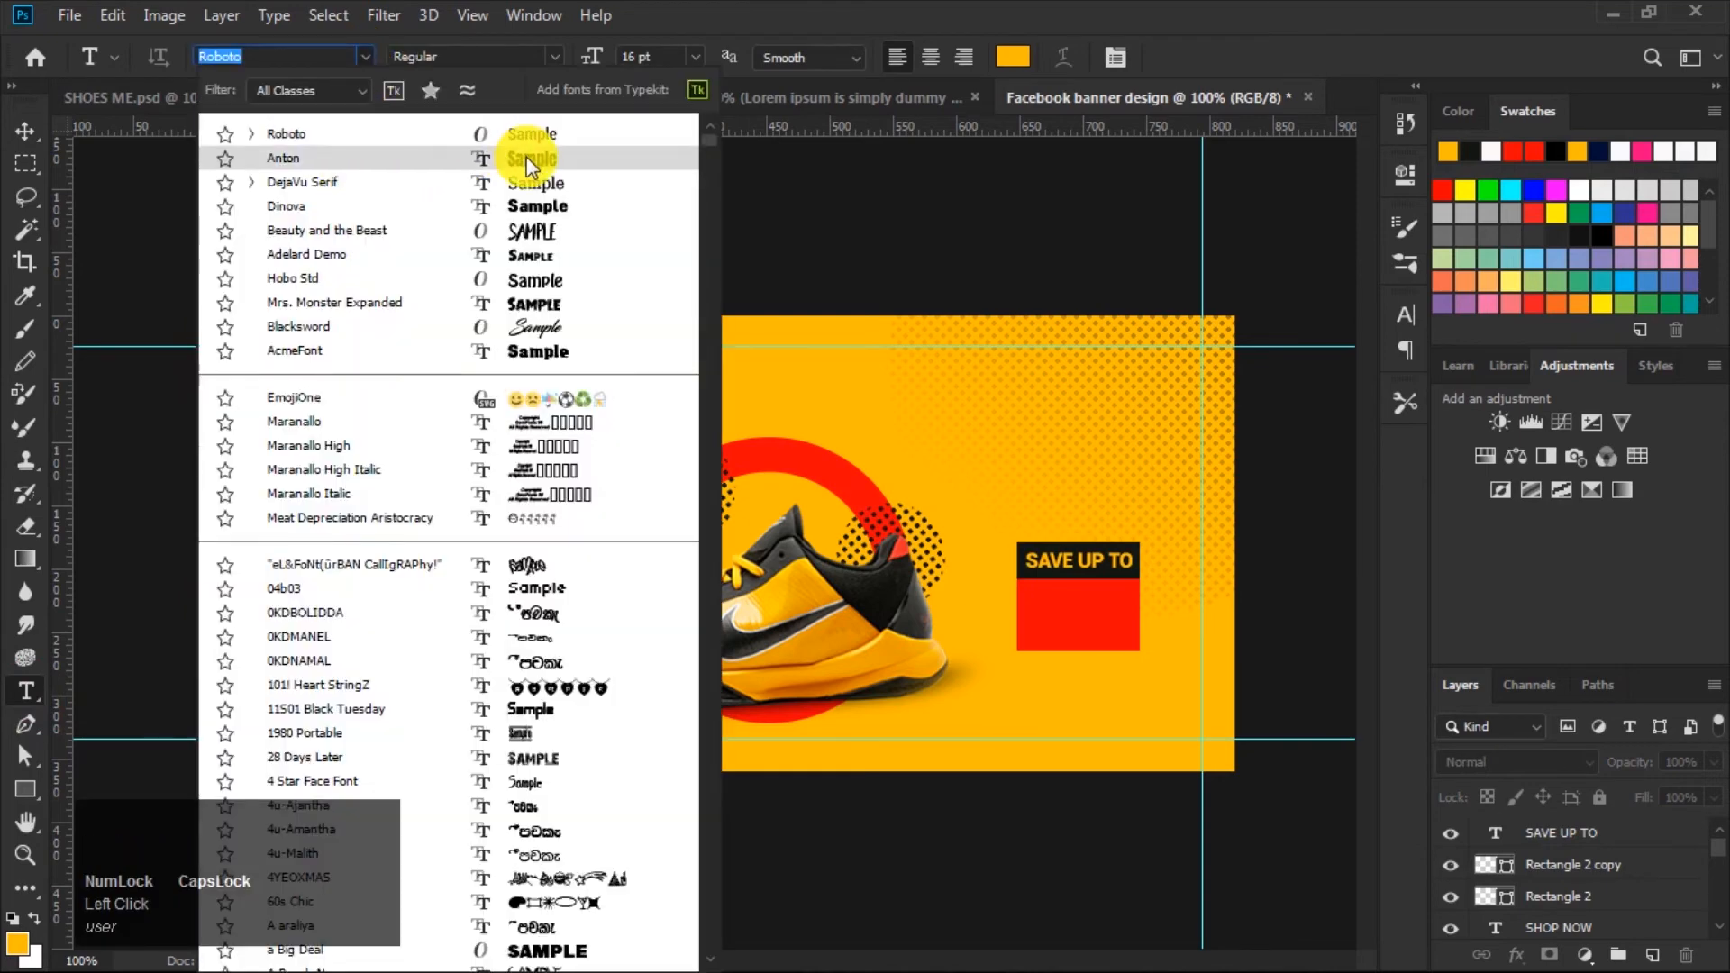
click(526, 155)
click(692, 57)
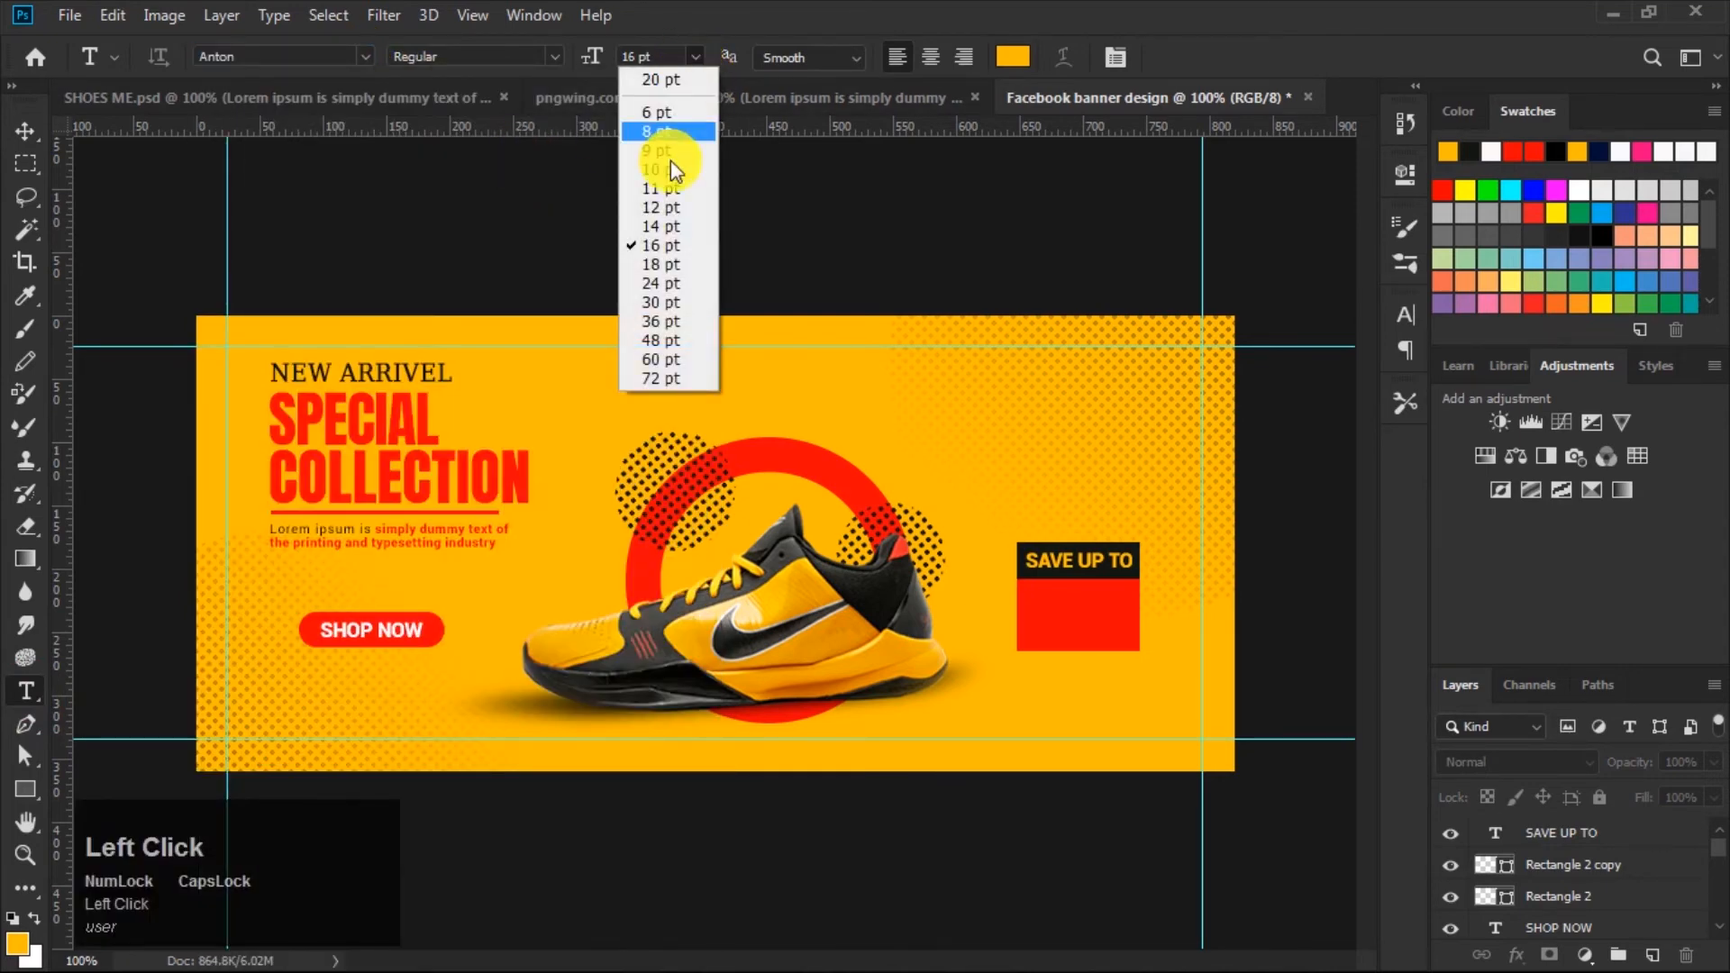
click(659, 342)
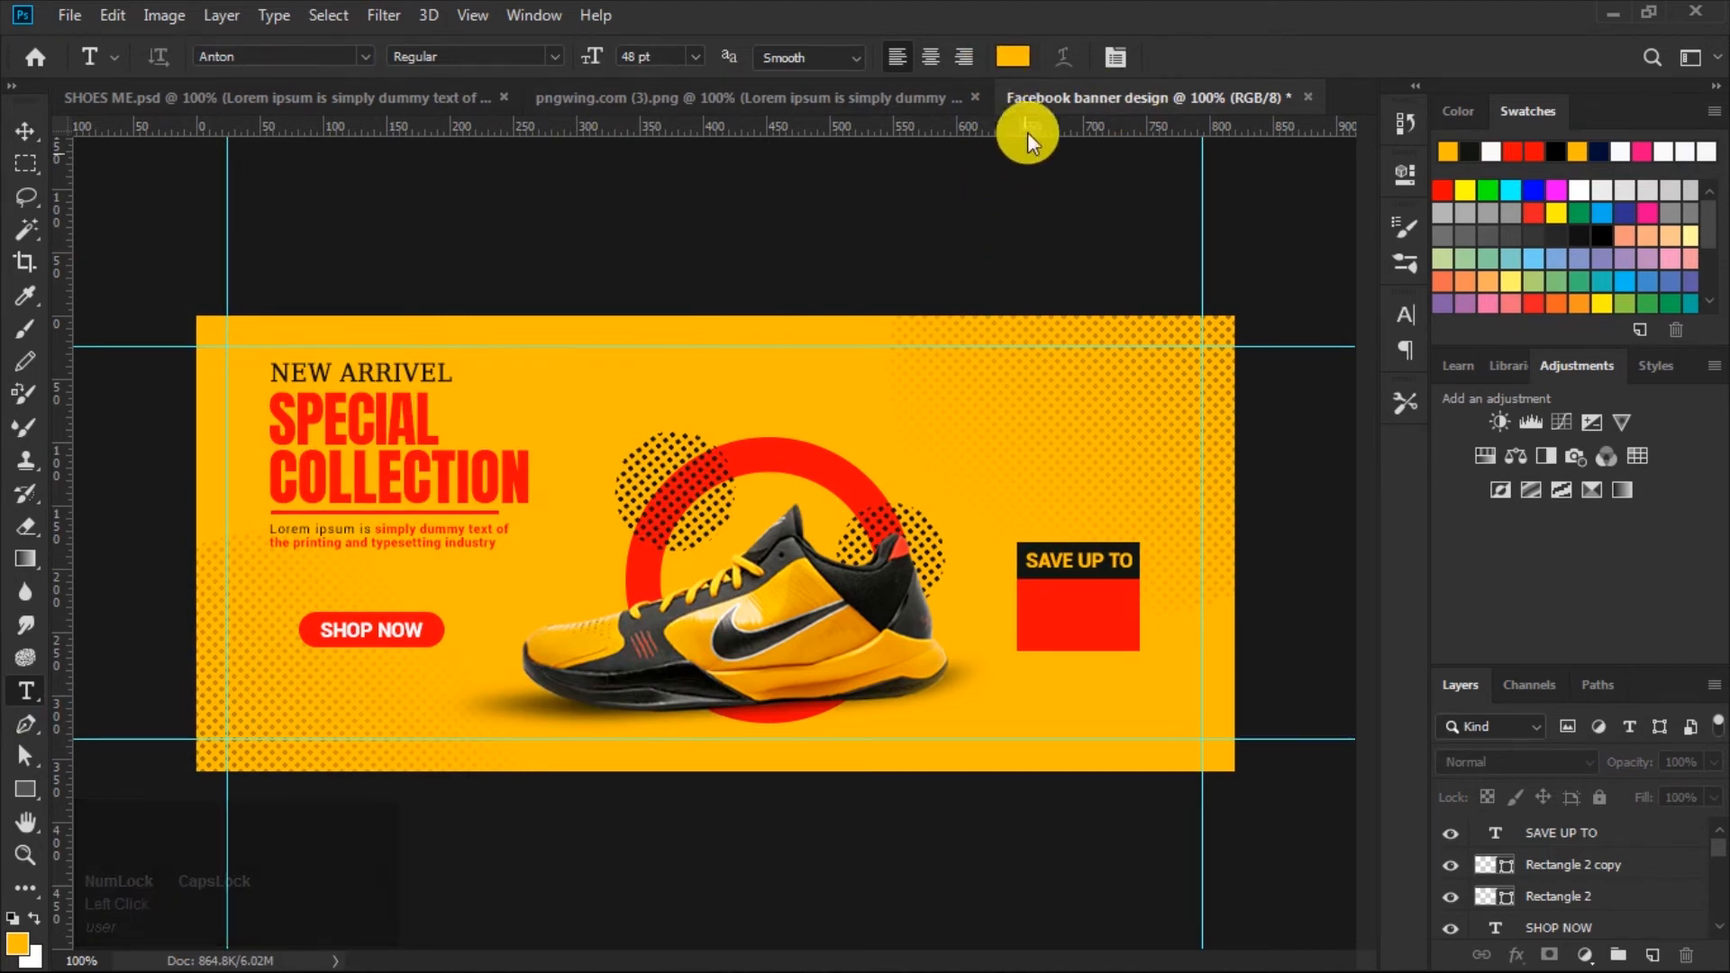
click(1025, 616)
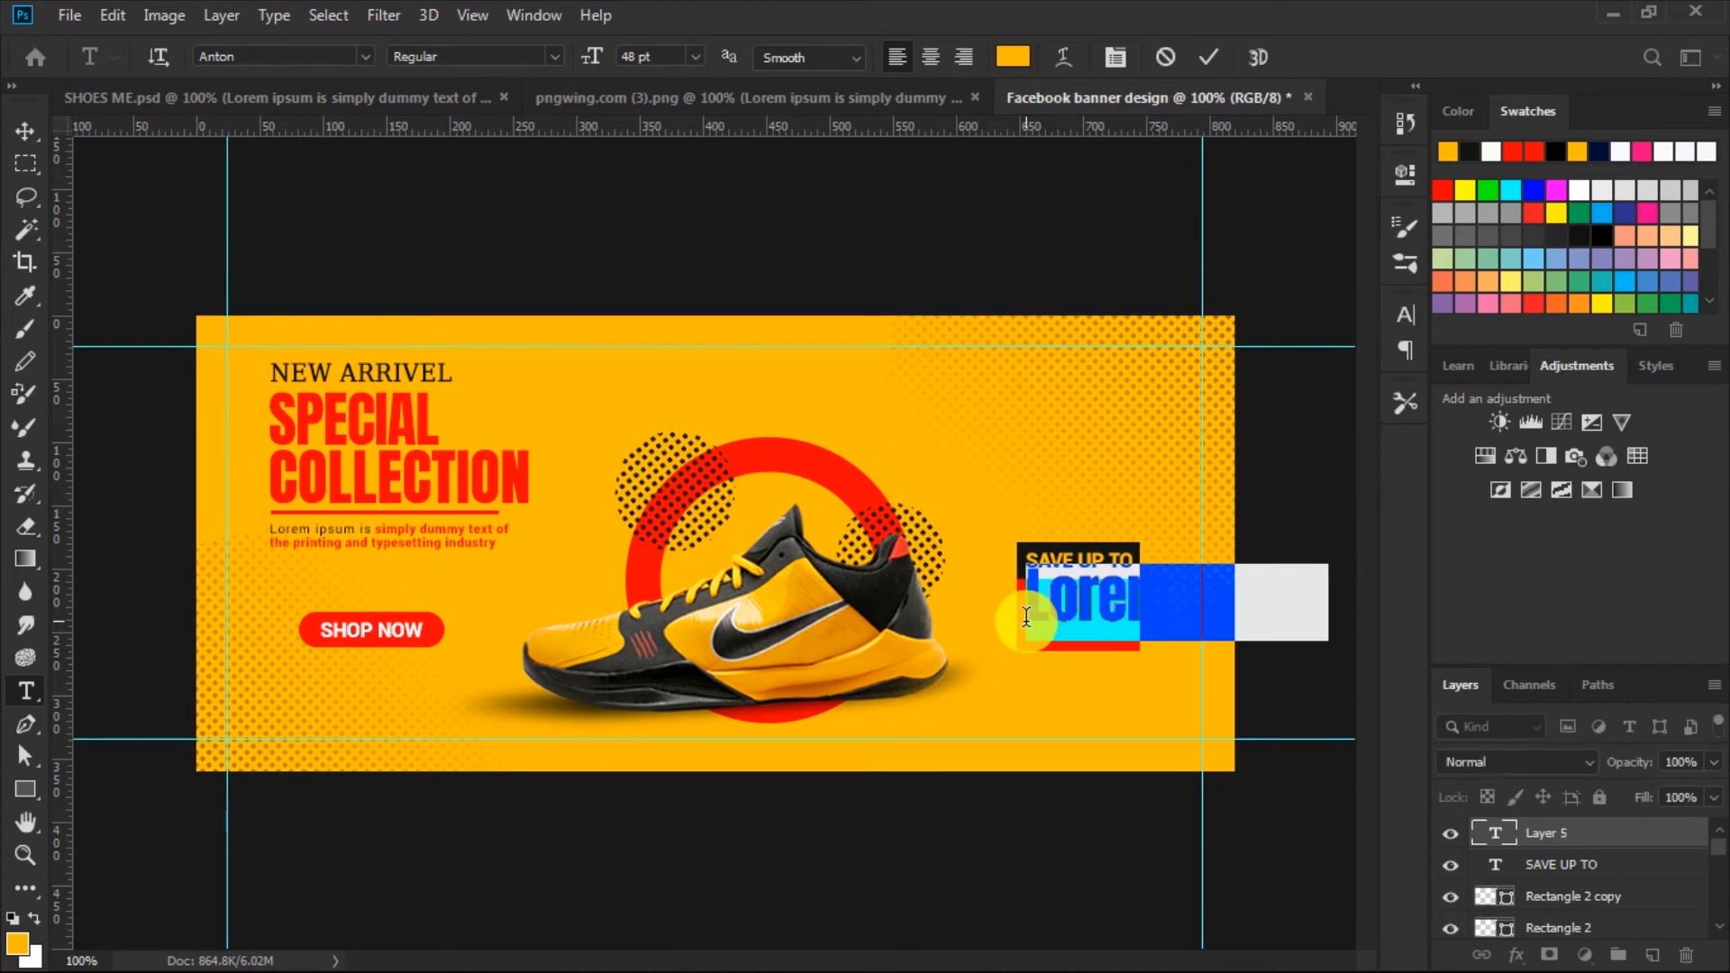
text(55)
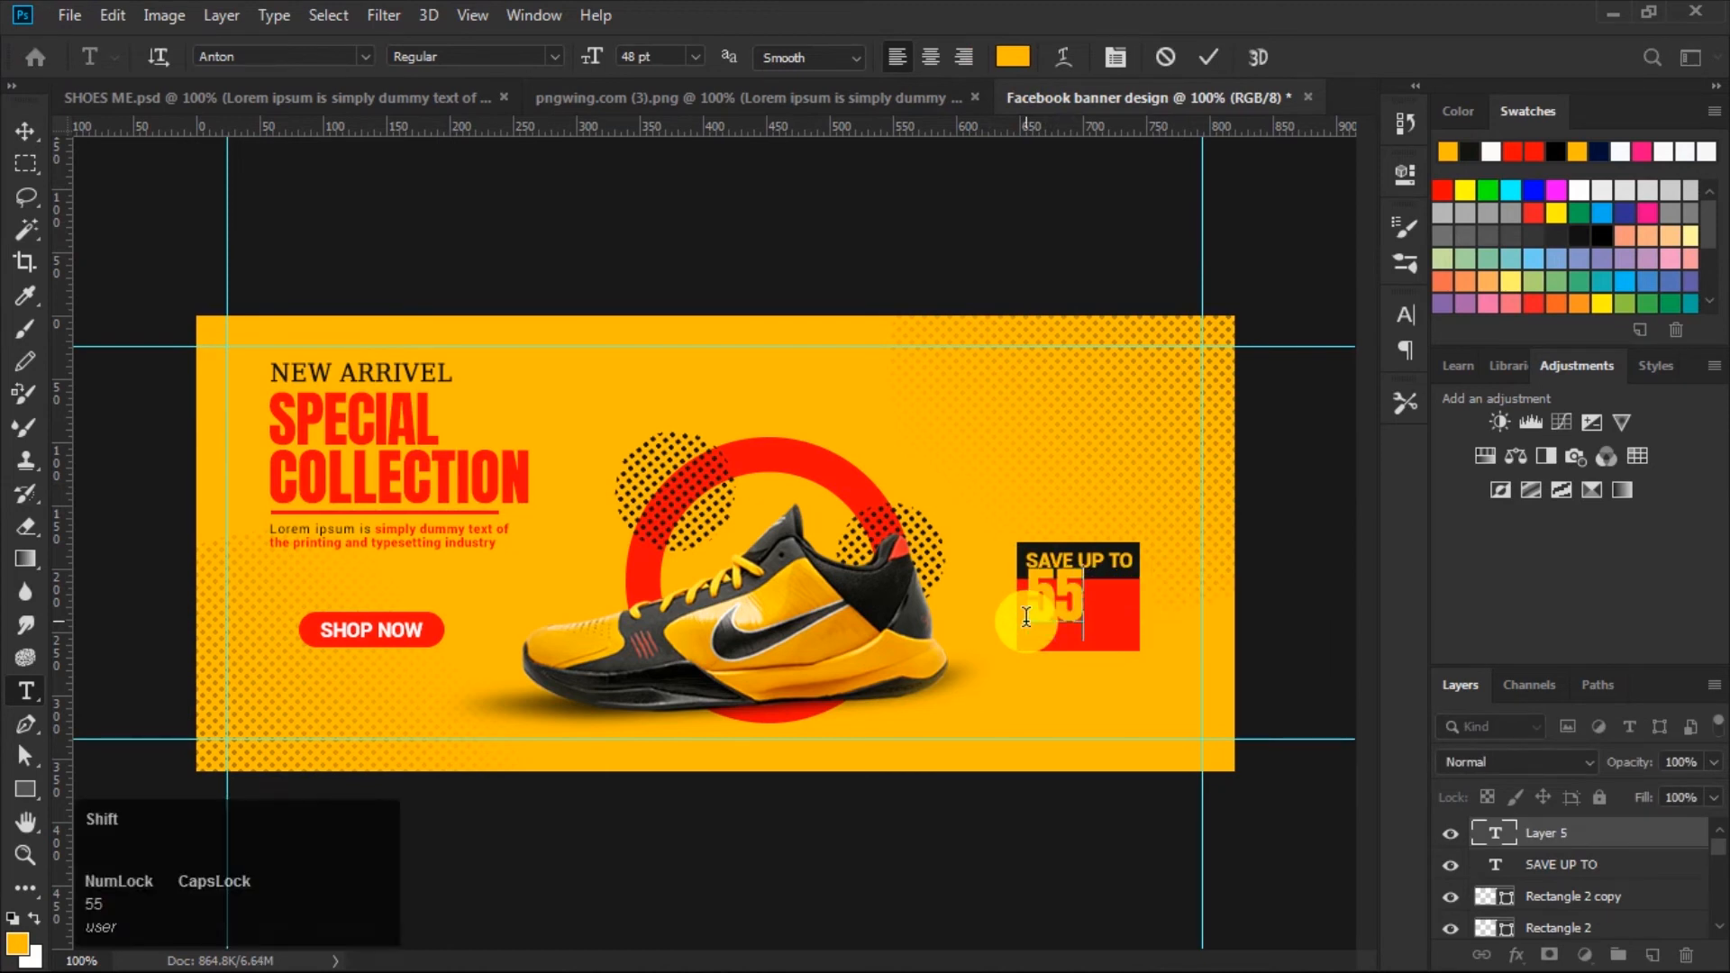
text(%)
Format the percent sign of the 55% text as superscript.
drag(1083, 612, 1073, 180)
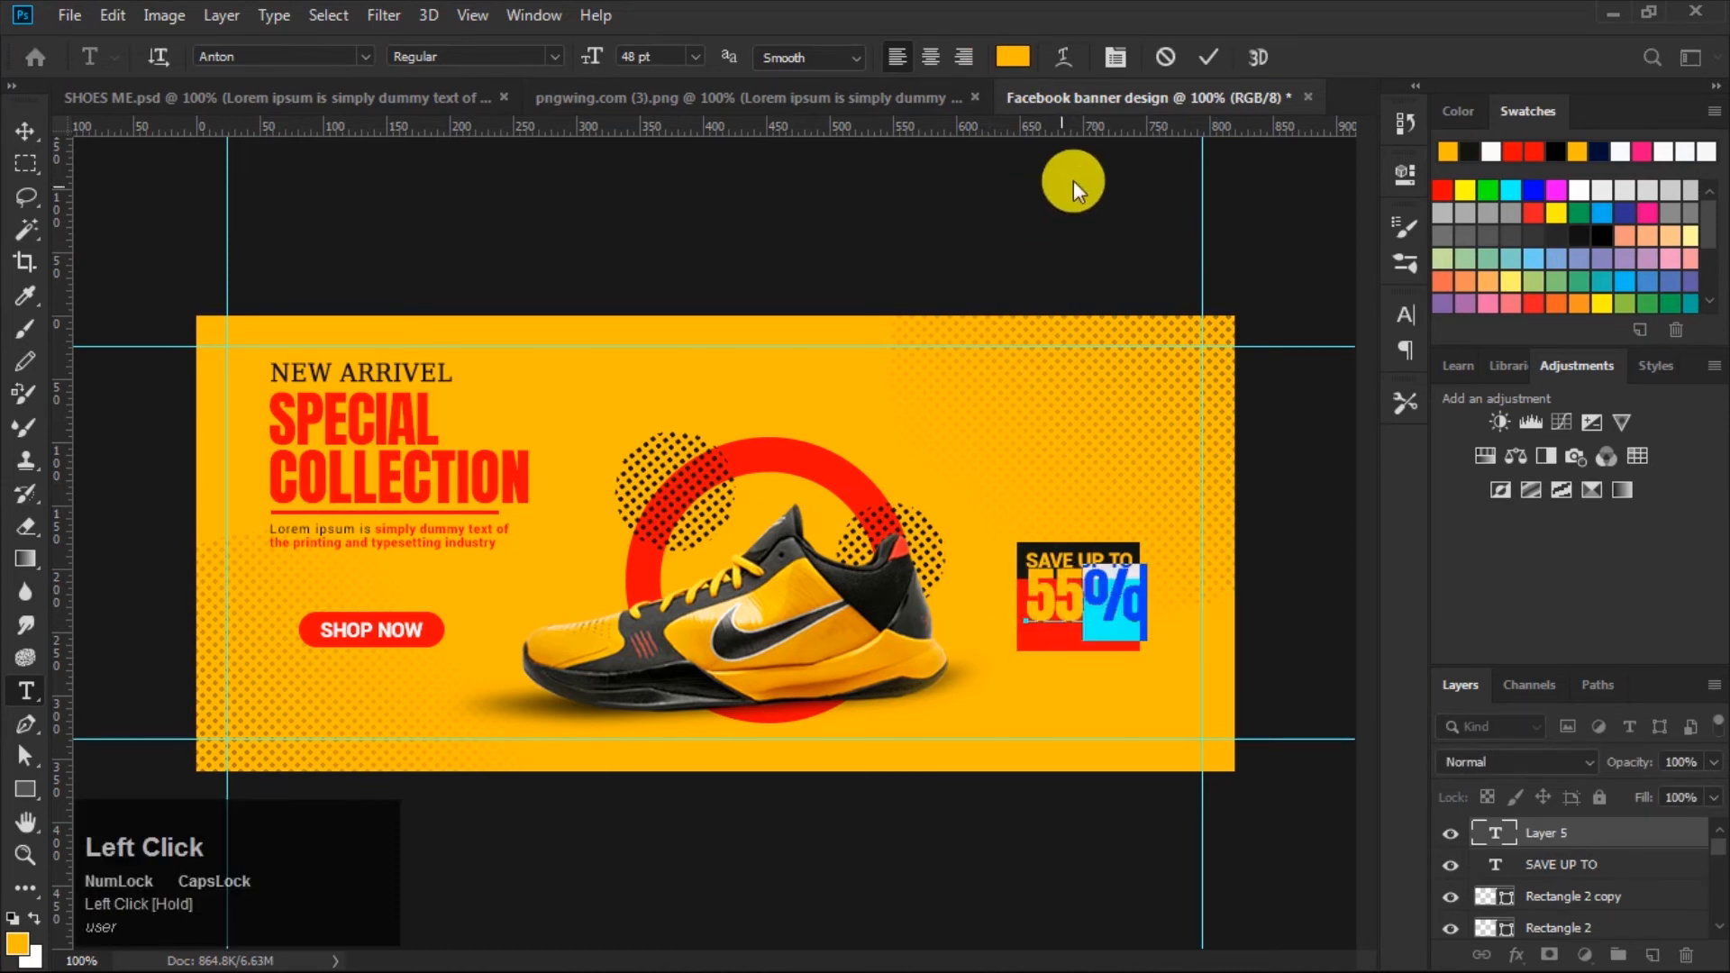
click(1403, 321)
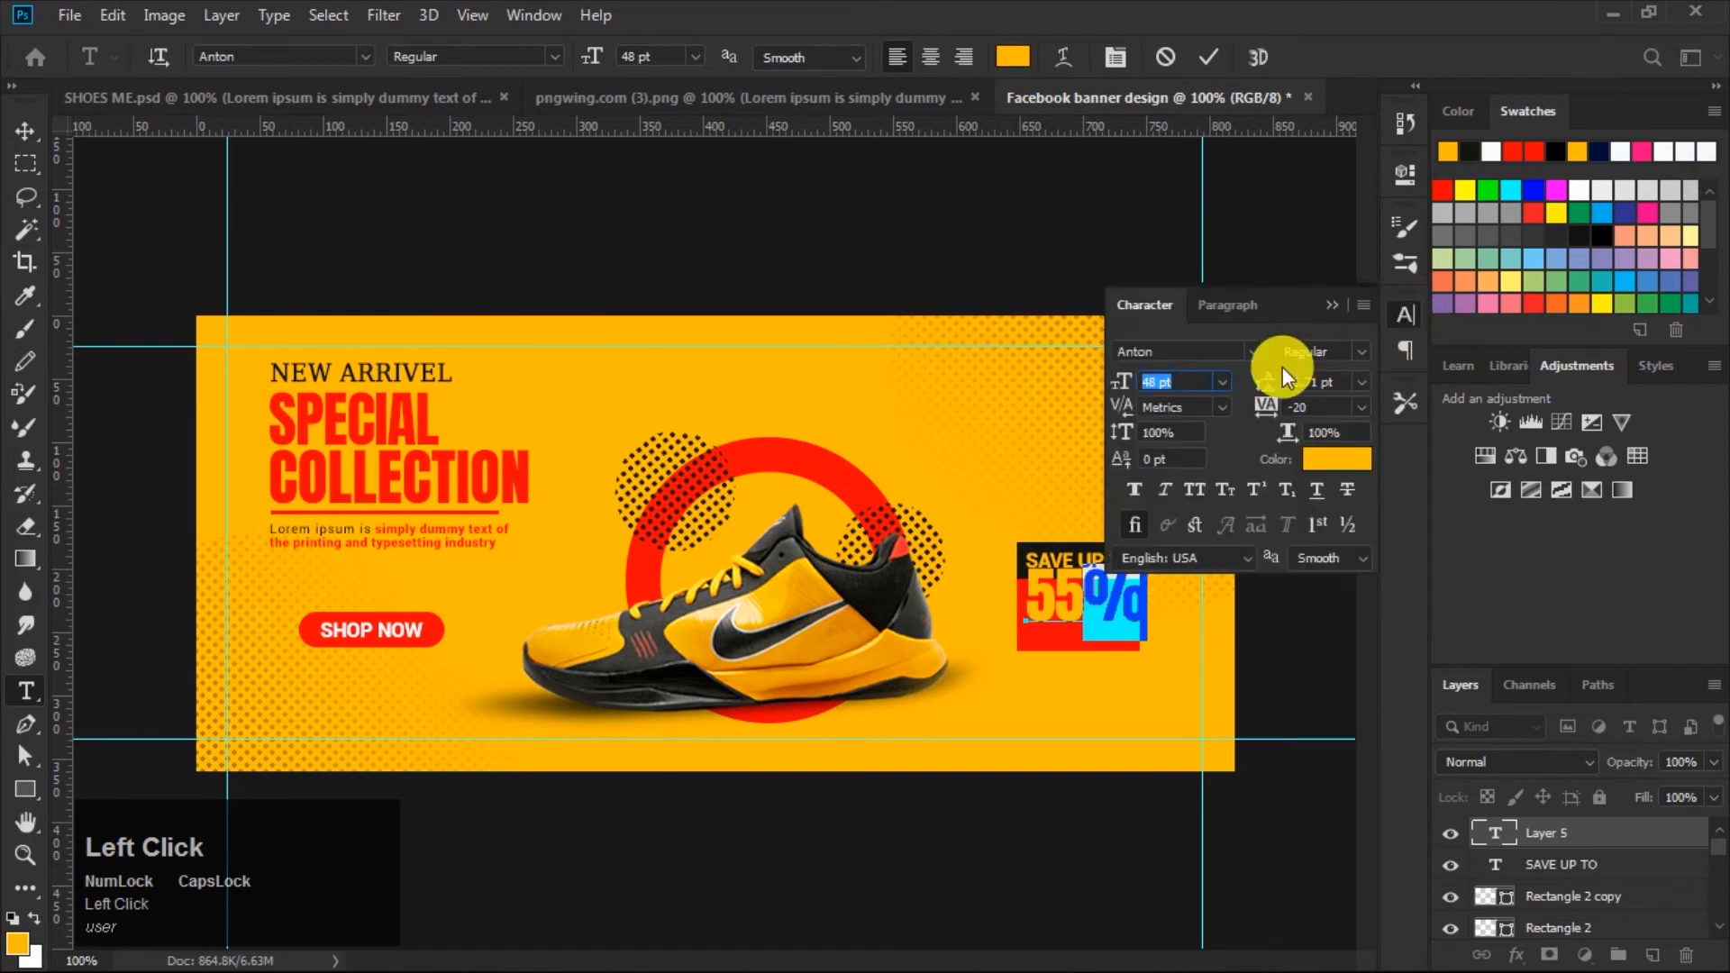
click(1257, 494)
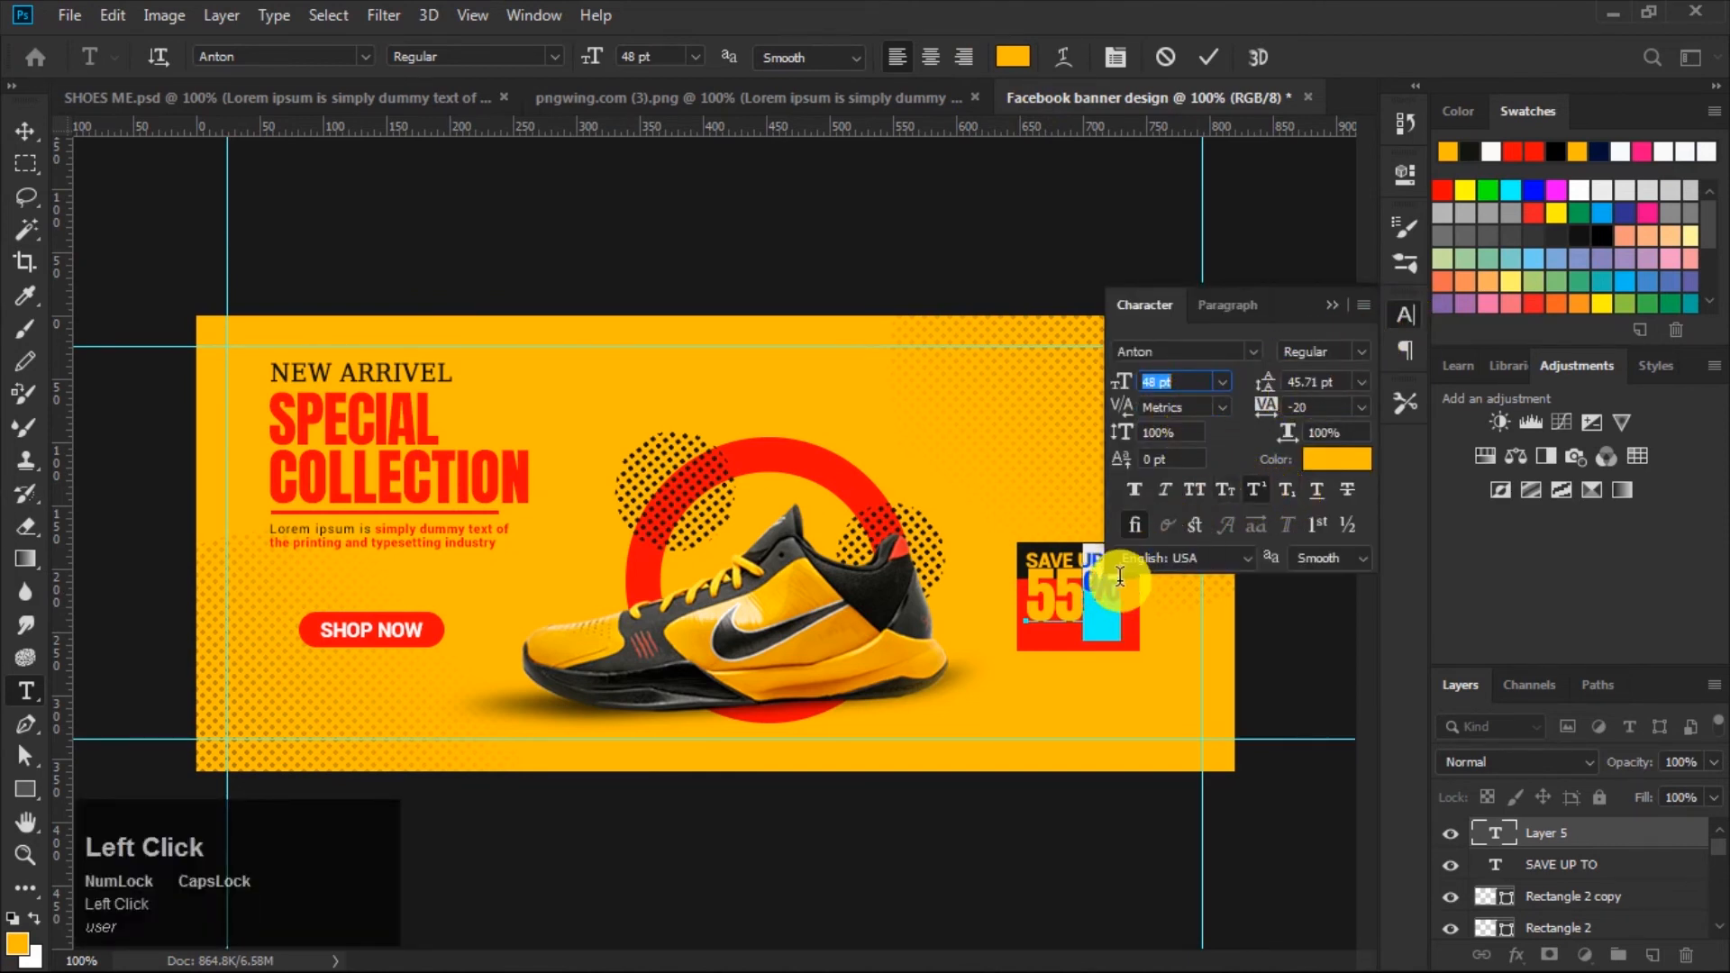
Change the colour of the whole 55% text to off-white #fbfaf6 and commit the text.
drag(1118, 576, 1275, 511)
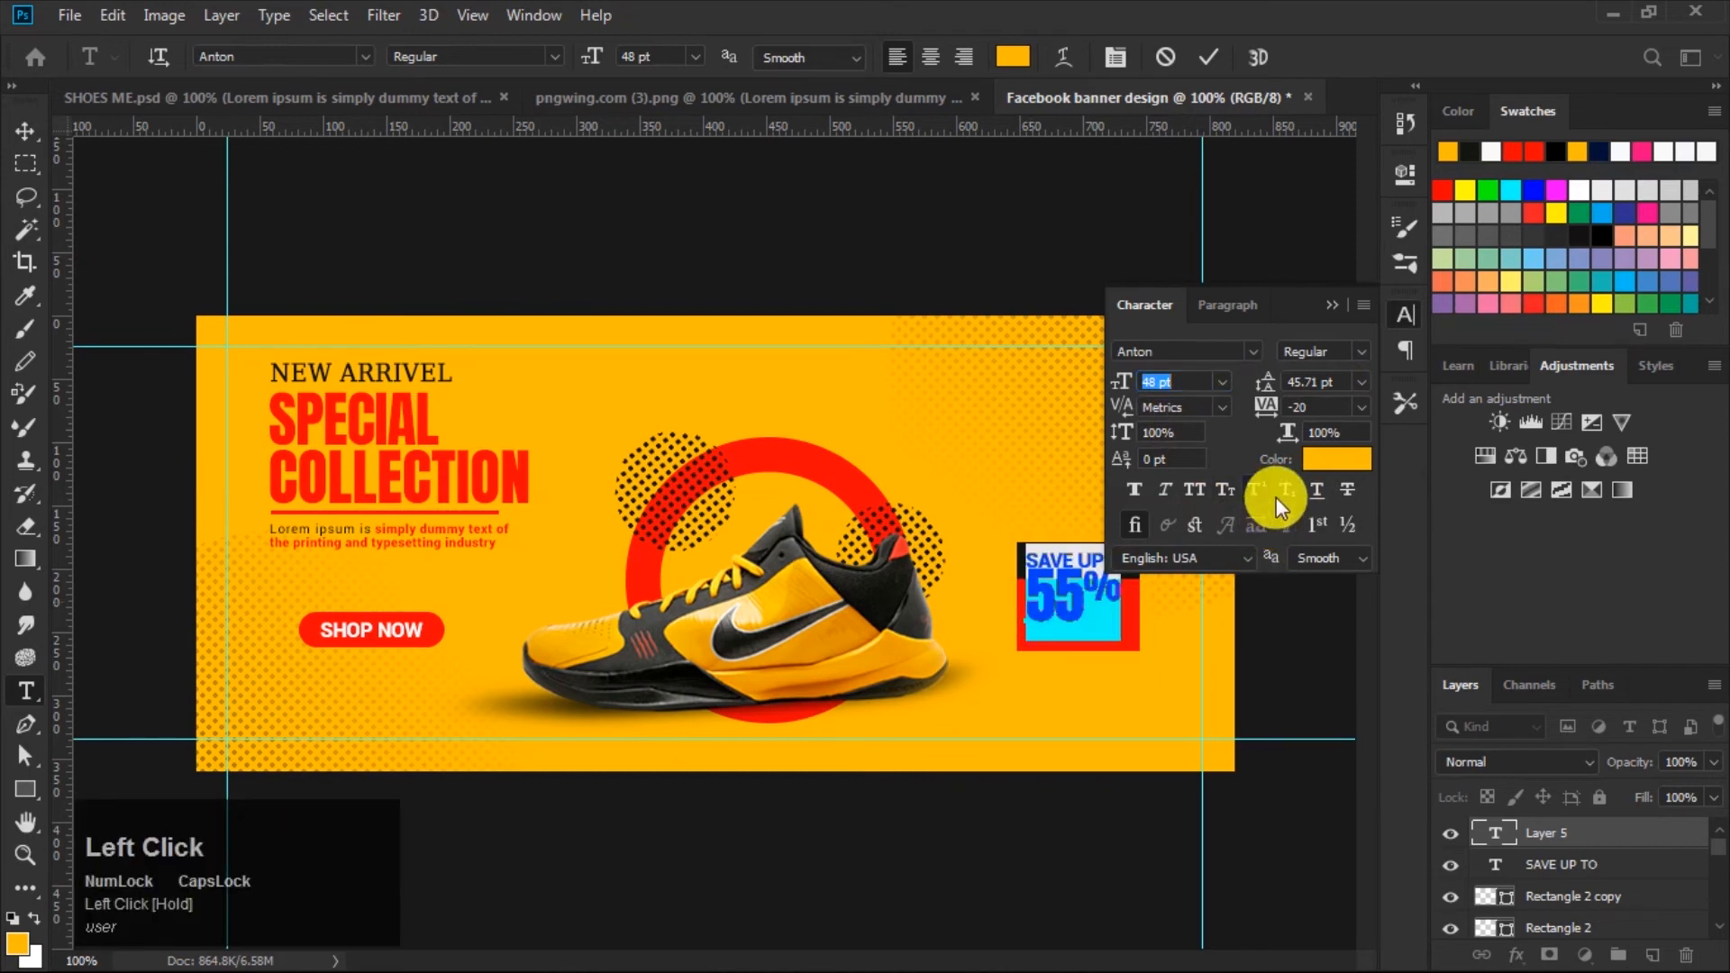
click(1332, 458)
drag(1084, 573, 1058, 454)
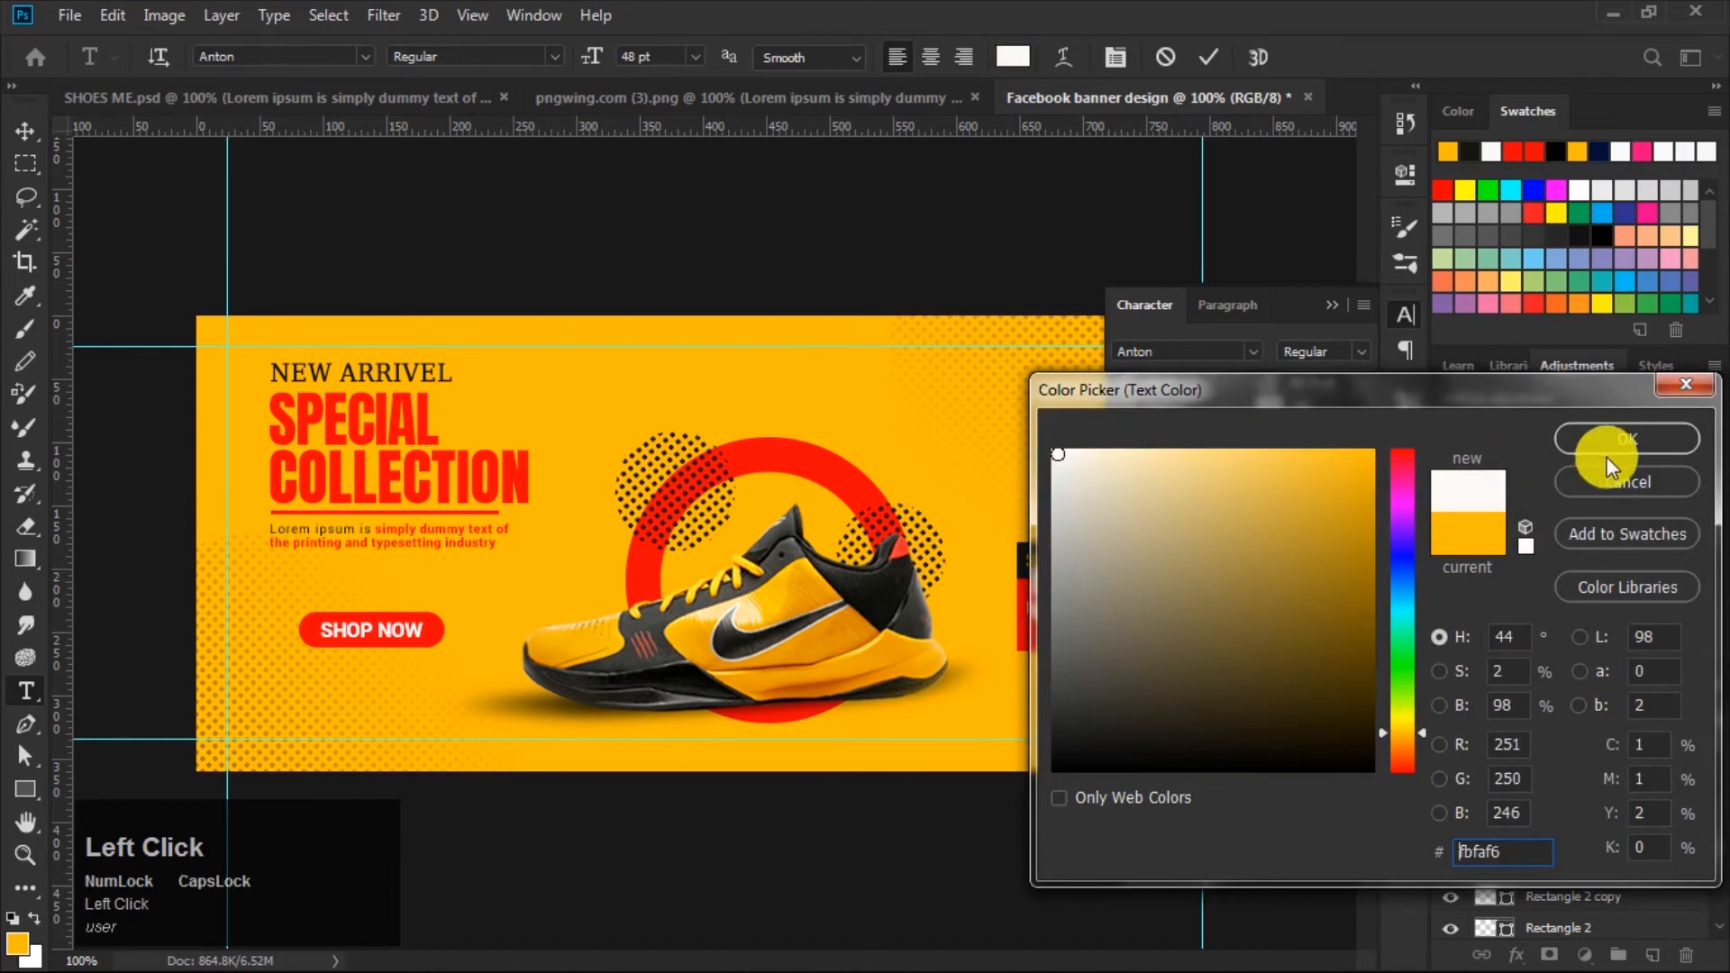
click(1618, 436)
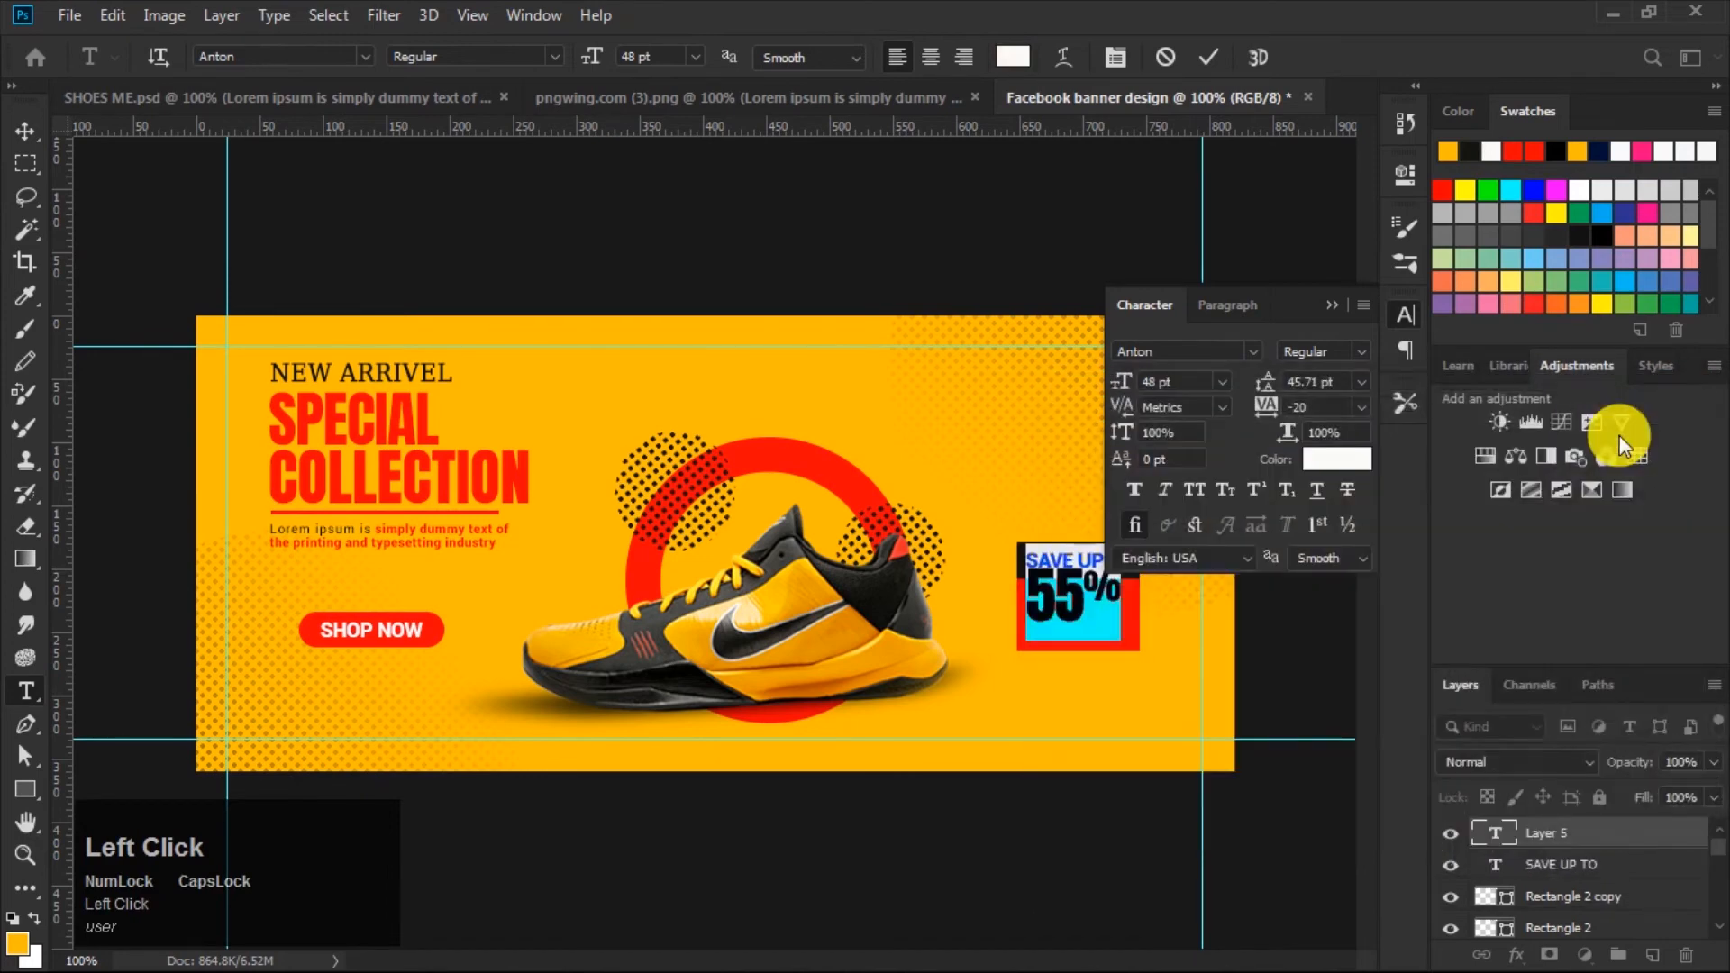
click(1331, 306)
click(1206, 62)
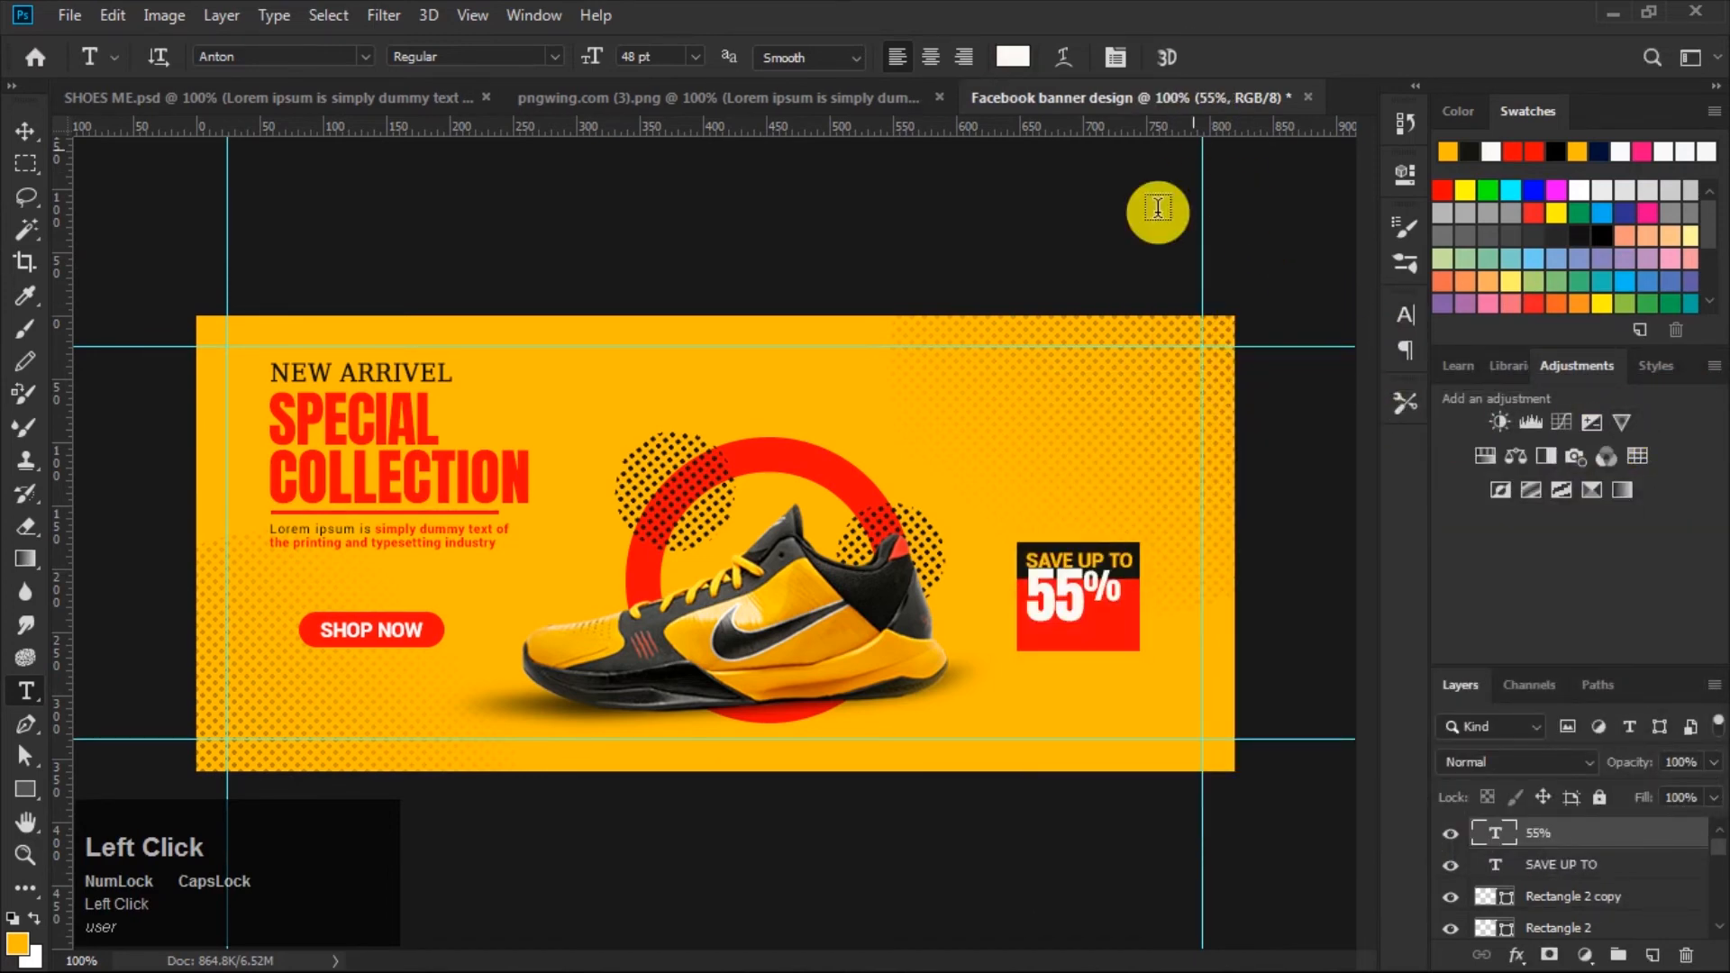
Move the 55% text down so it sits inside the red rectangle, clear of the SAVE UP TO text.
click(26, 132)
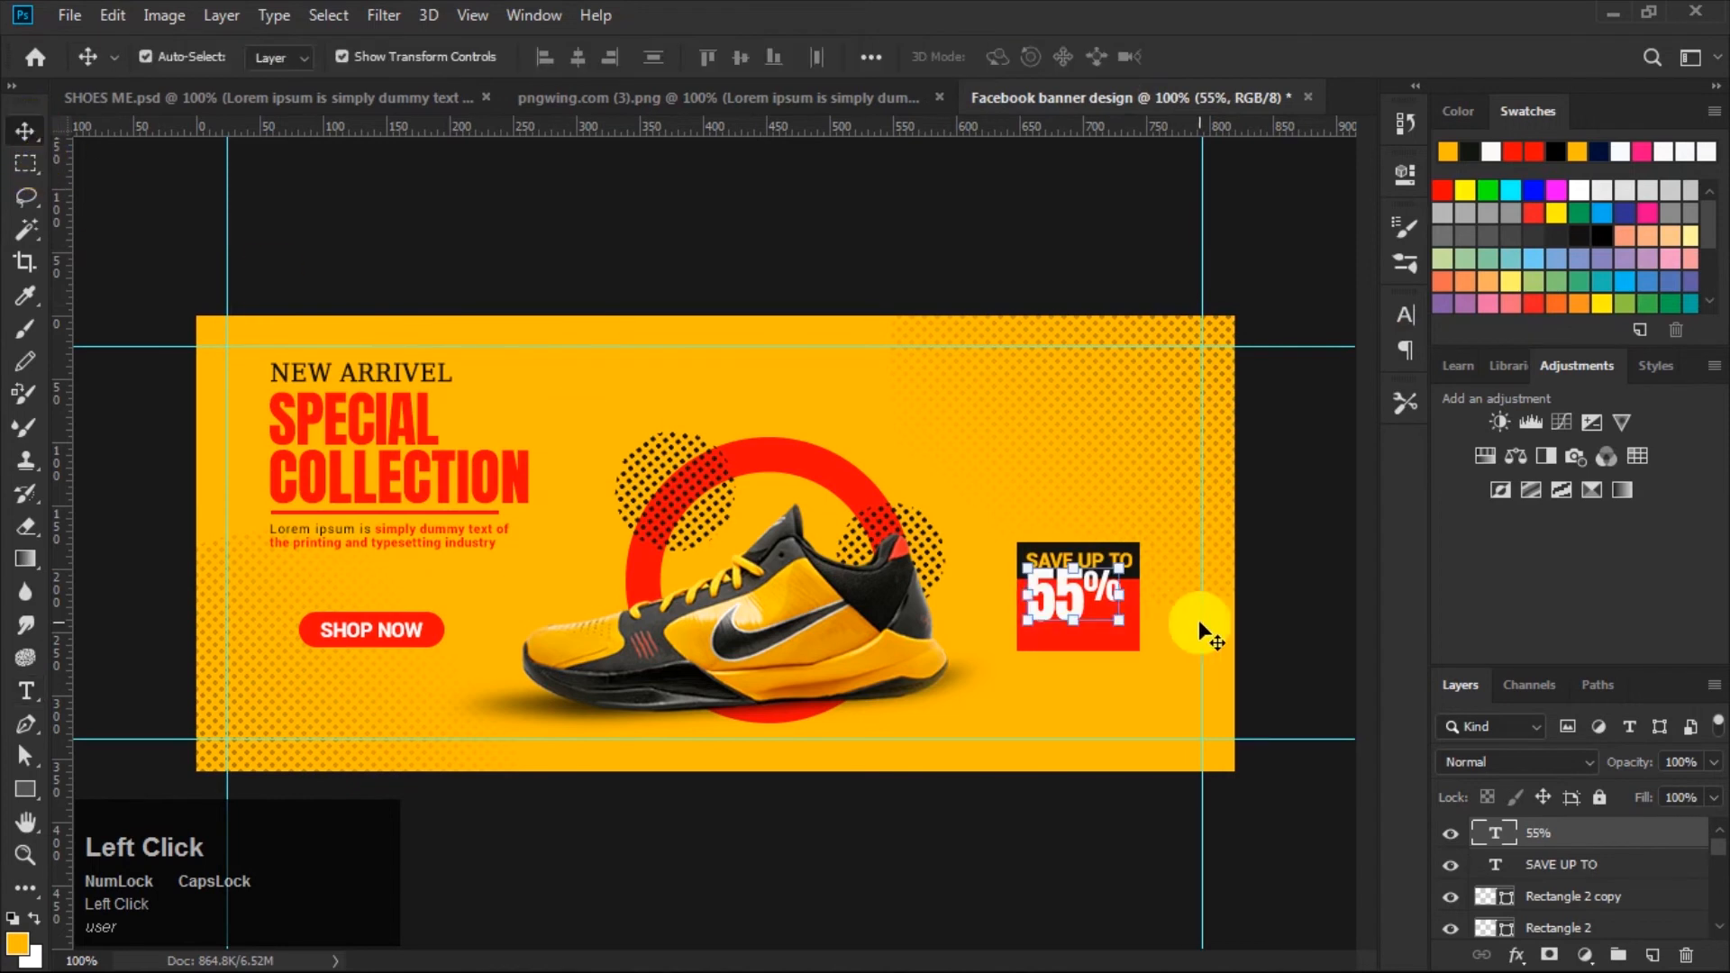
drag(1073, 594, 1070, 606)
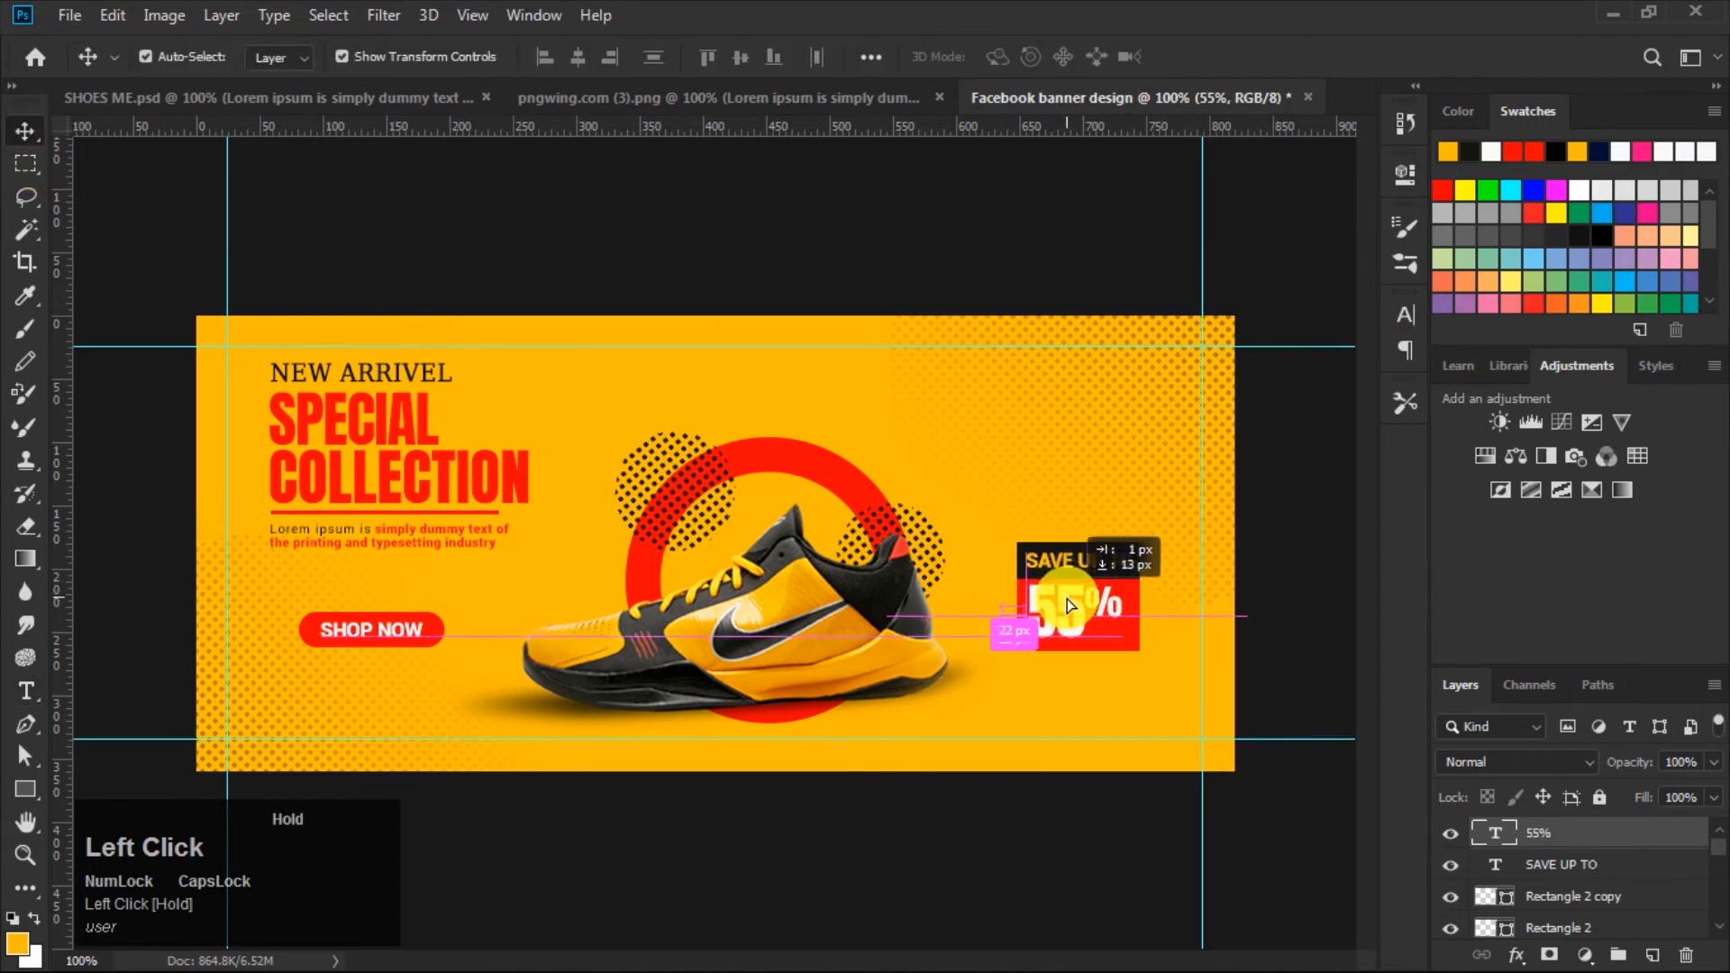
drag(1068, 602, 1069, 605)
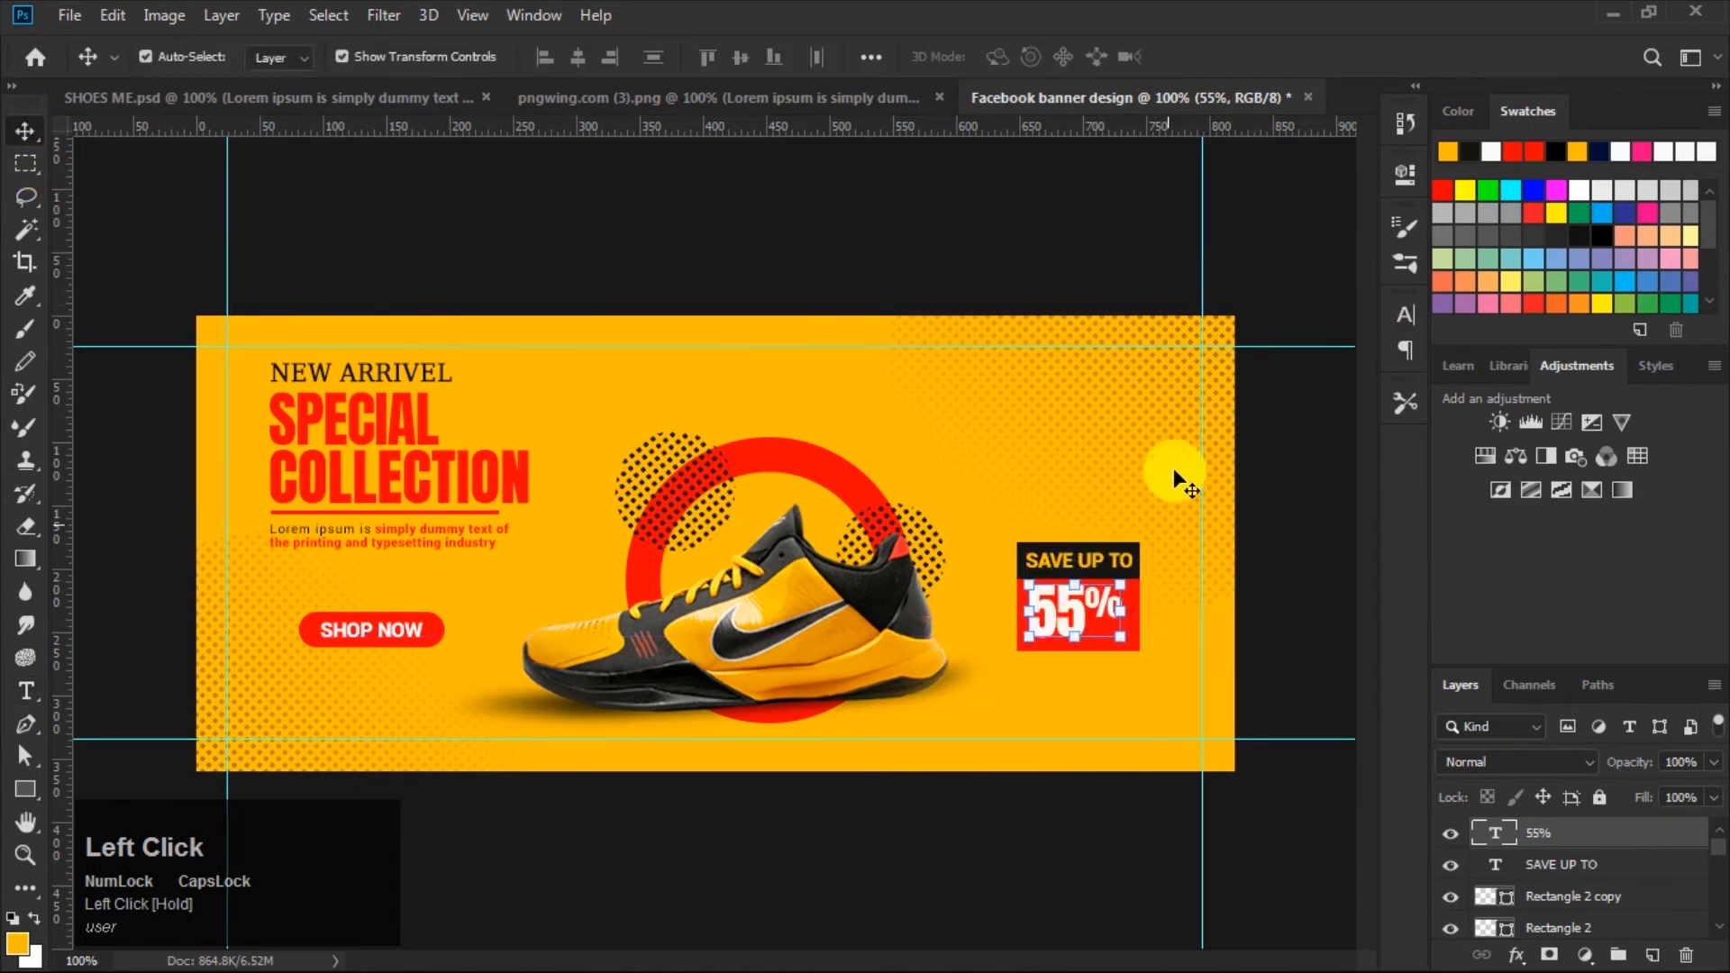
click(1103, 224)
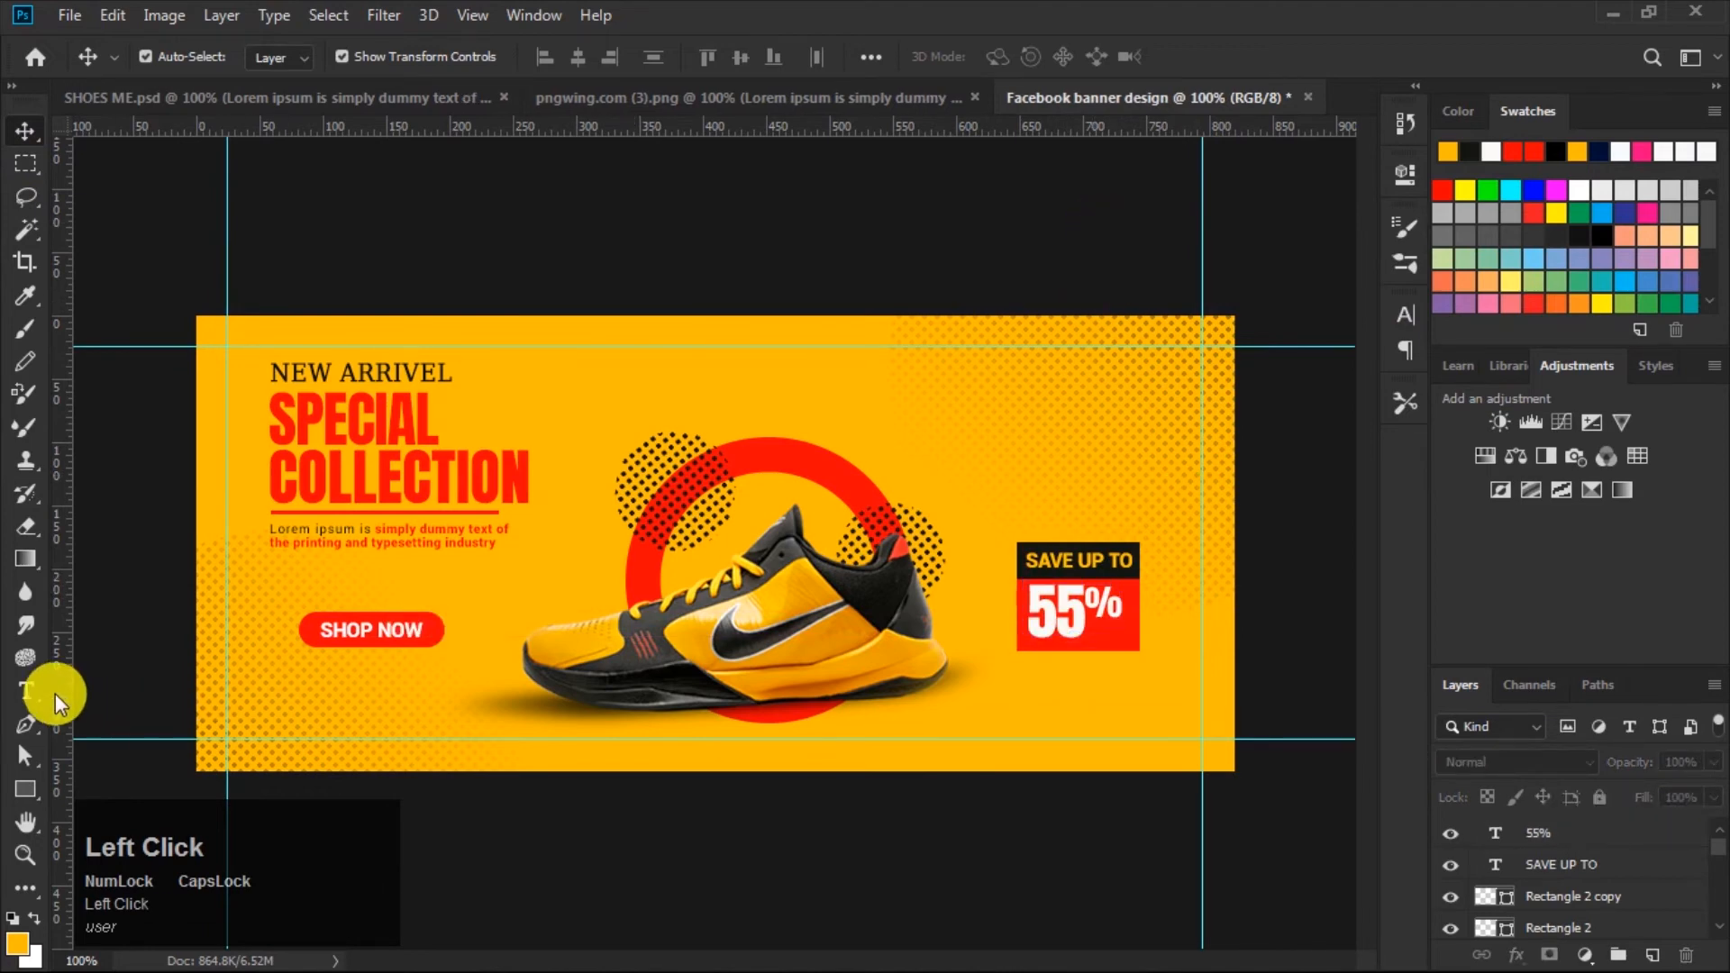
Add the text OFF in off-white Roboto Black at 16 pt, just below the percent sign on the red rectangle.
click(29, 691)
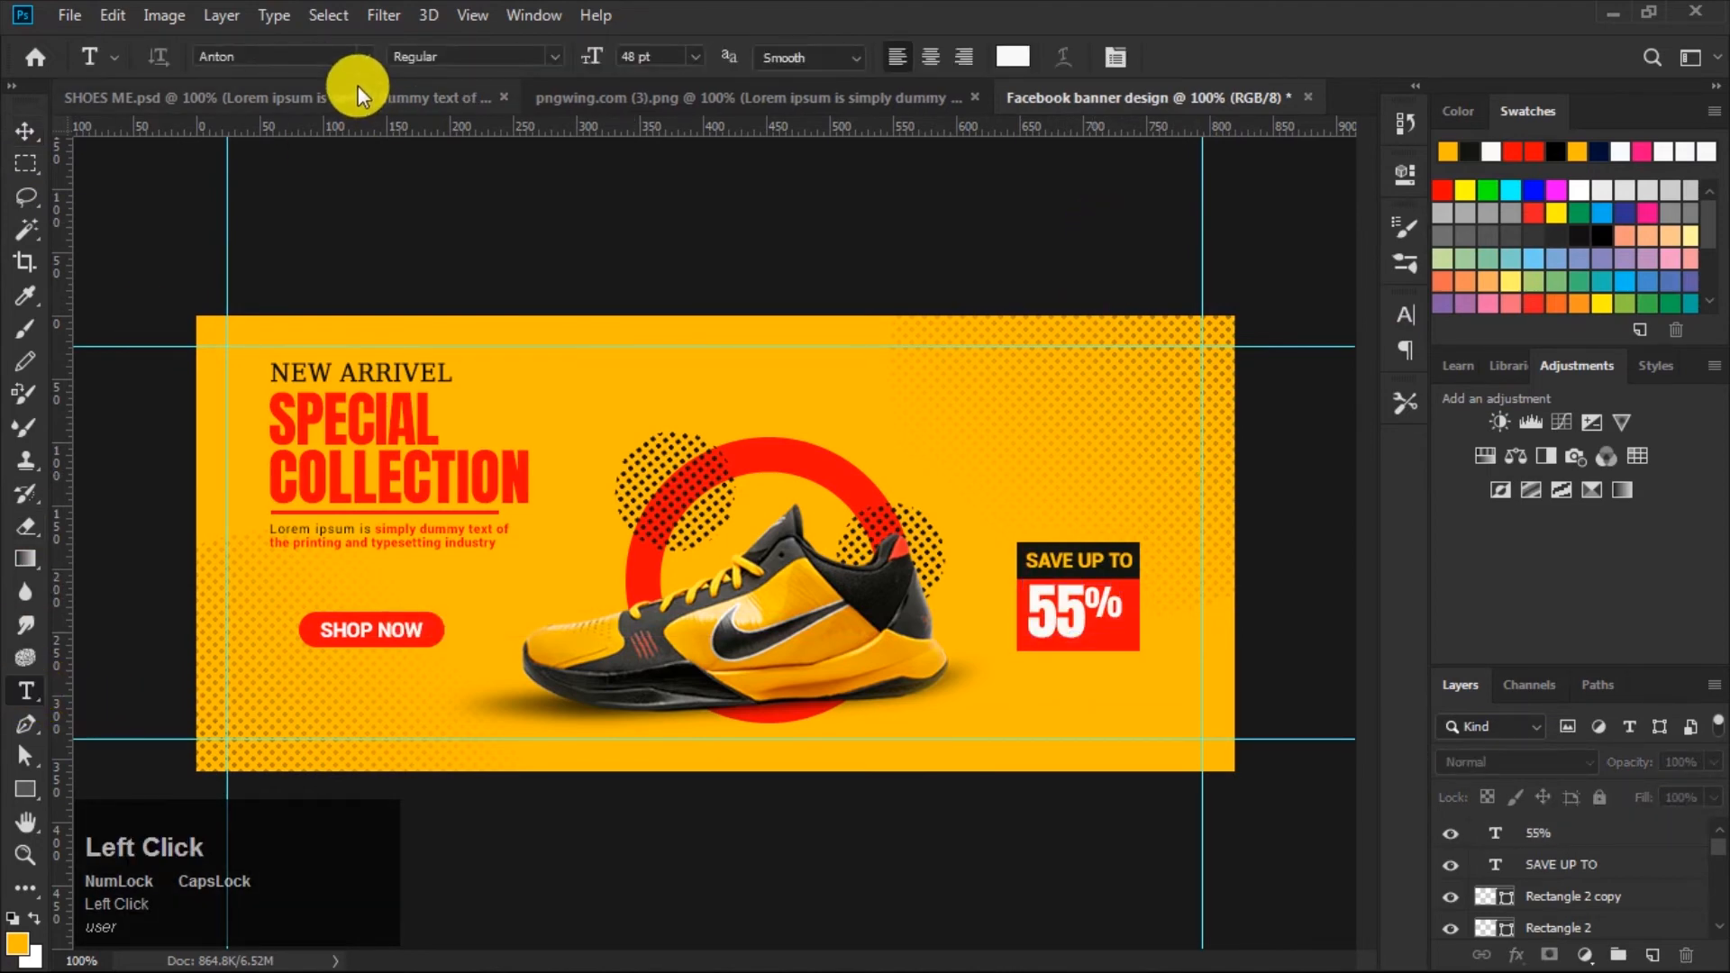
click(365, 57)
click(532, 158)
click(689, 56)
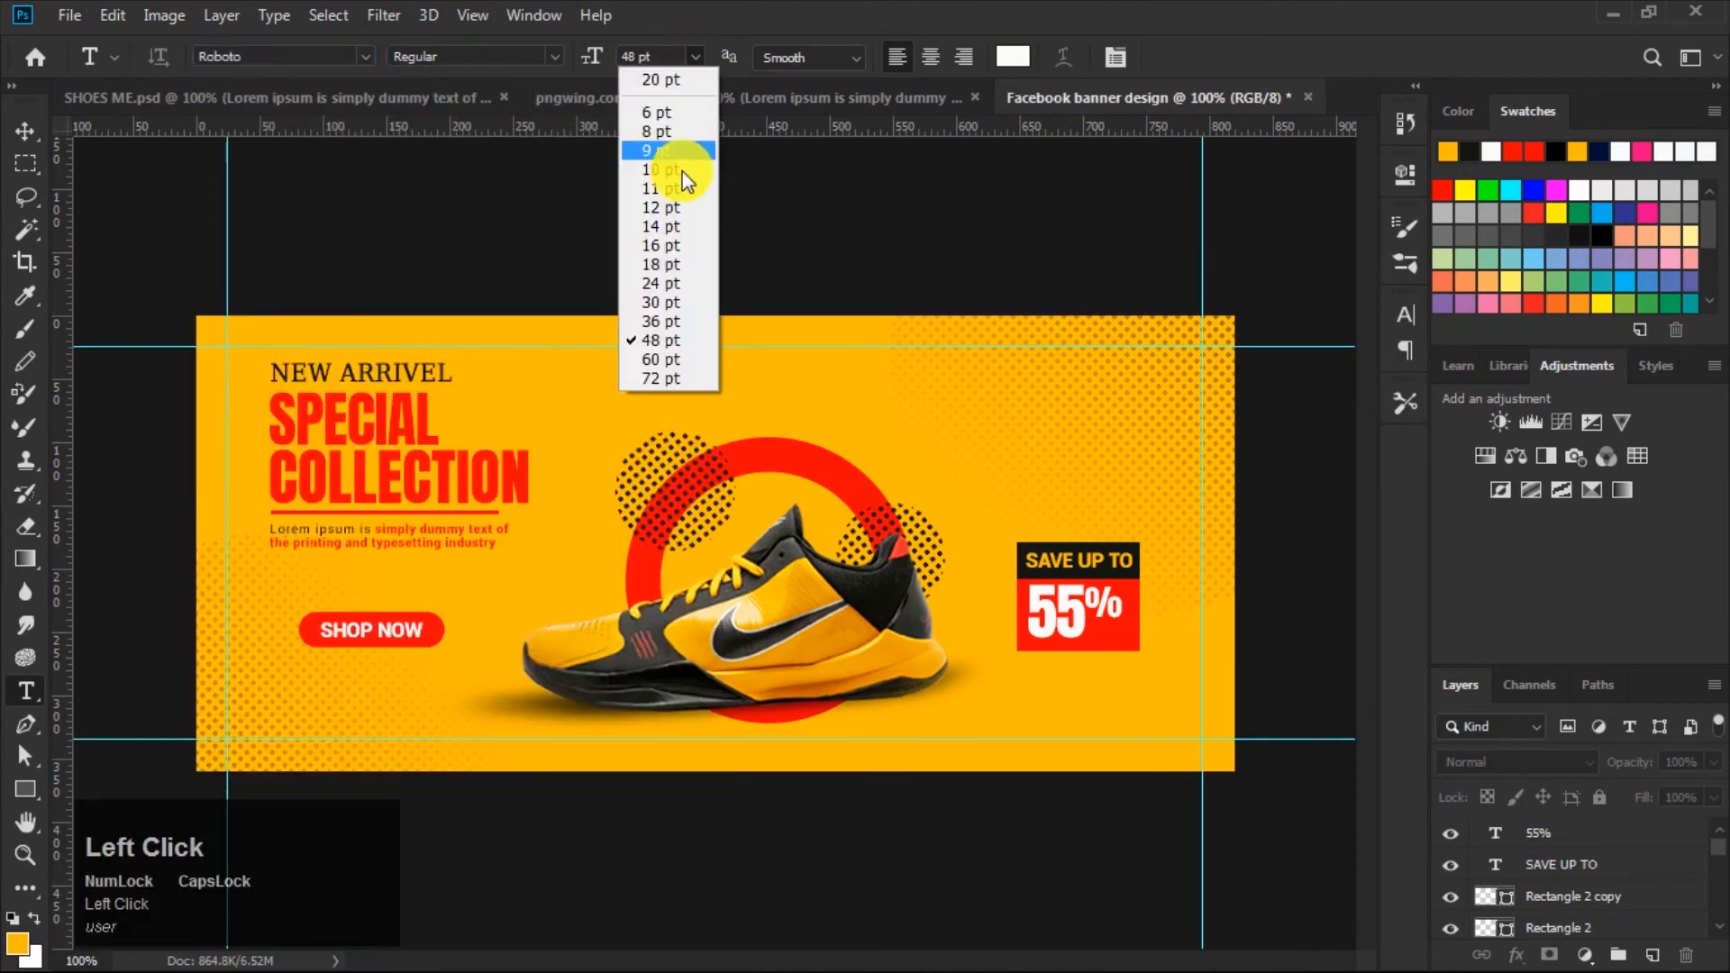
click(669, 245)
click(558, 56)
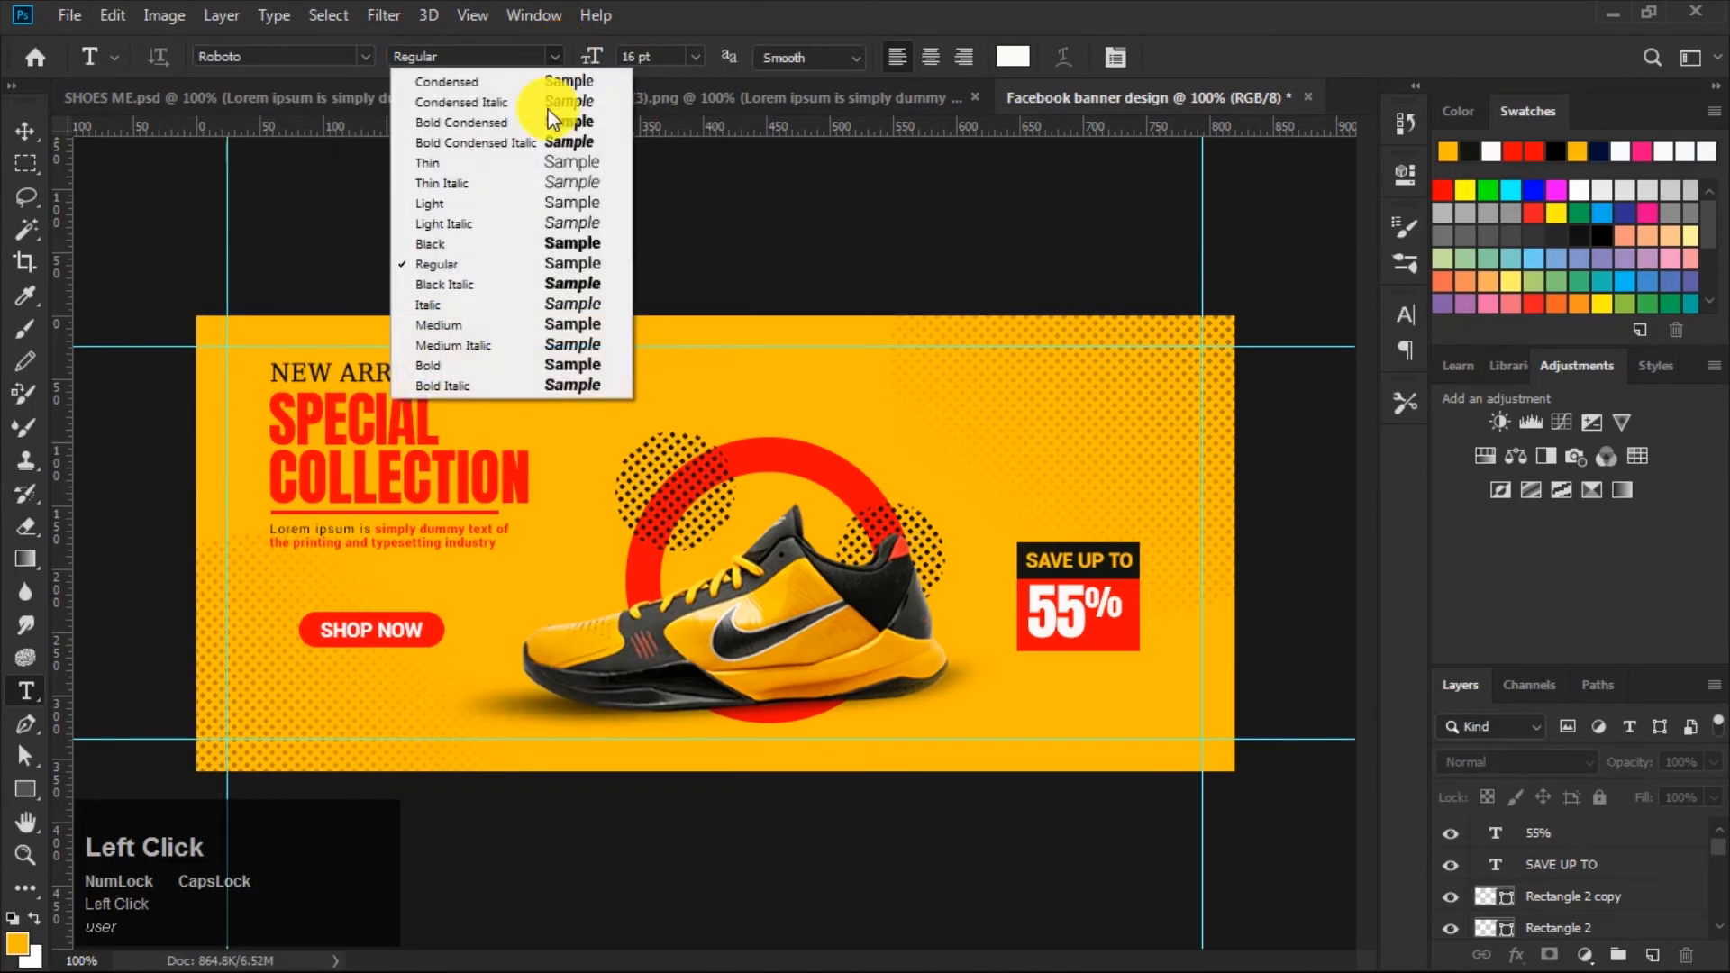
click(558, 240)
click(1009, 61)
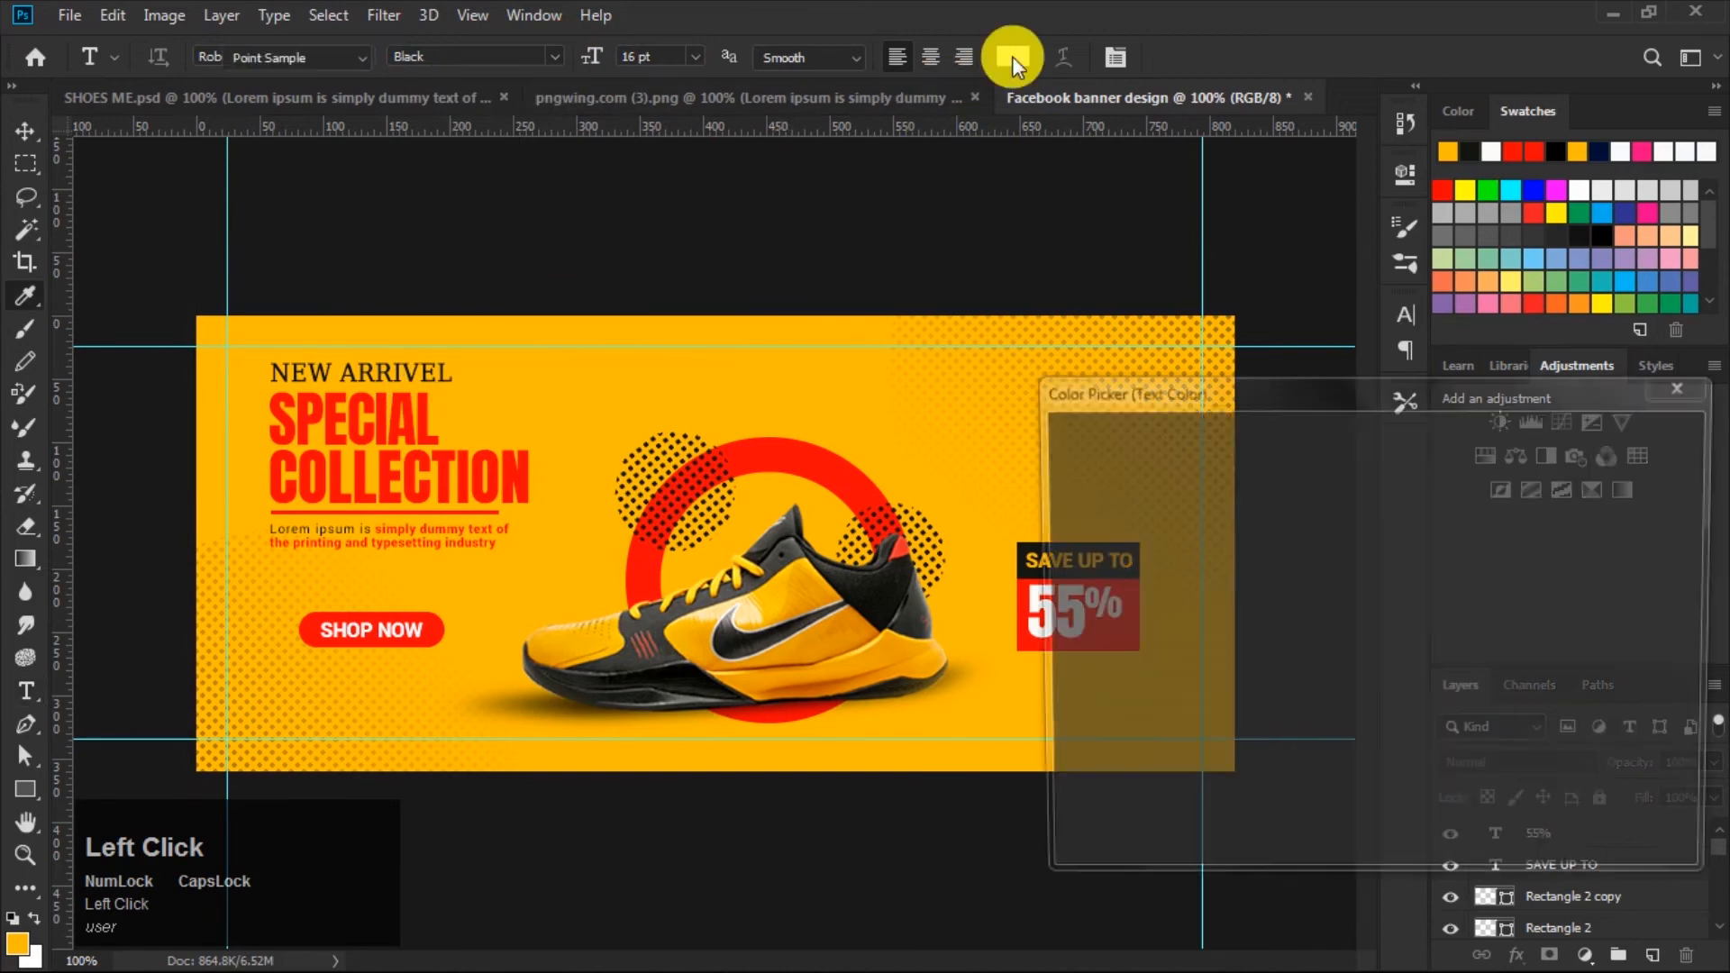
click(1636, 438)
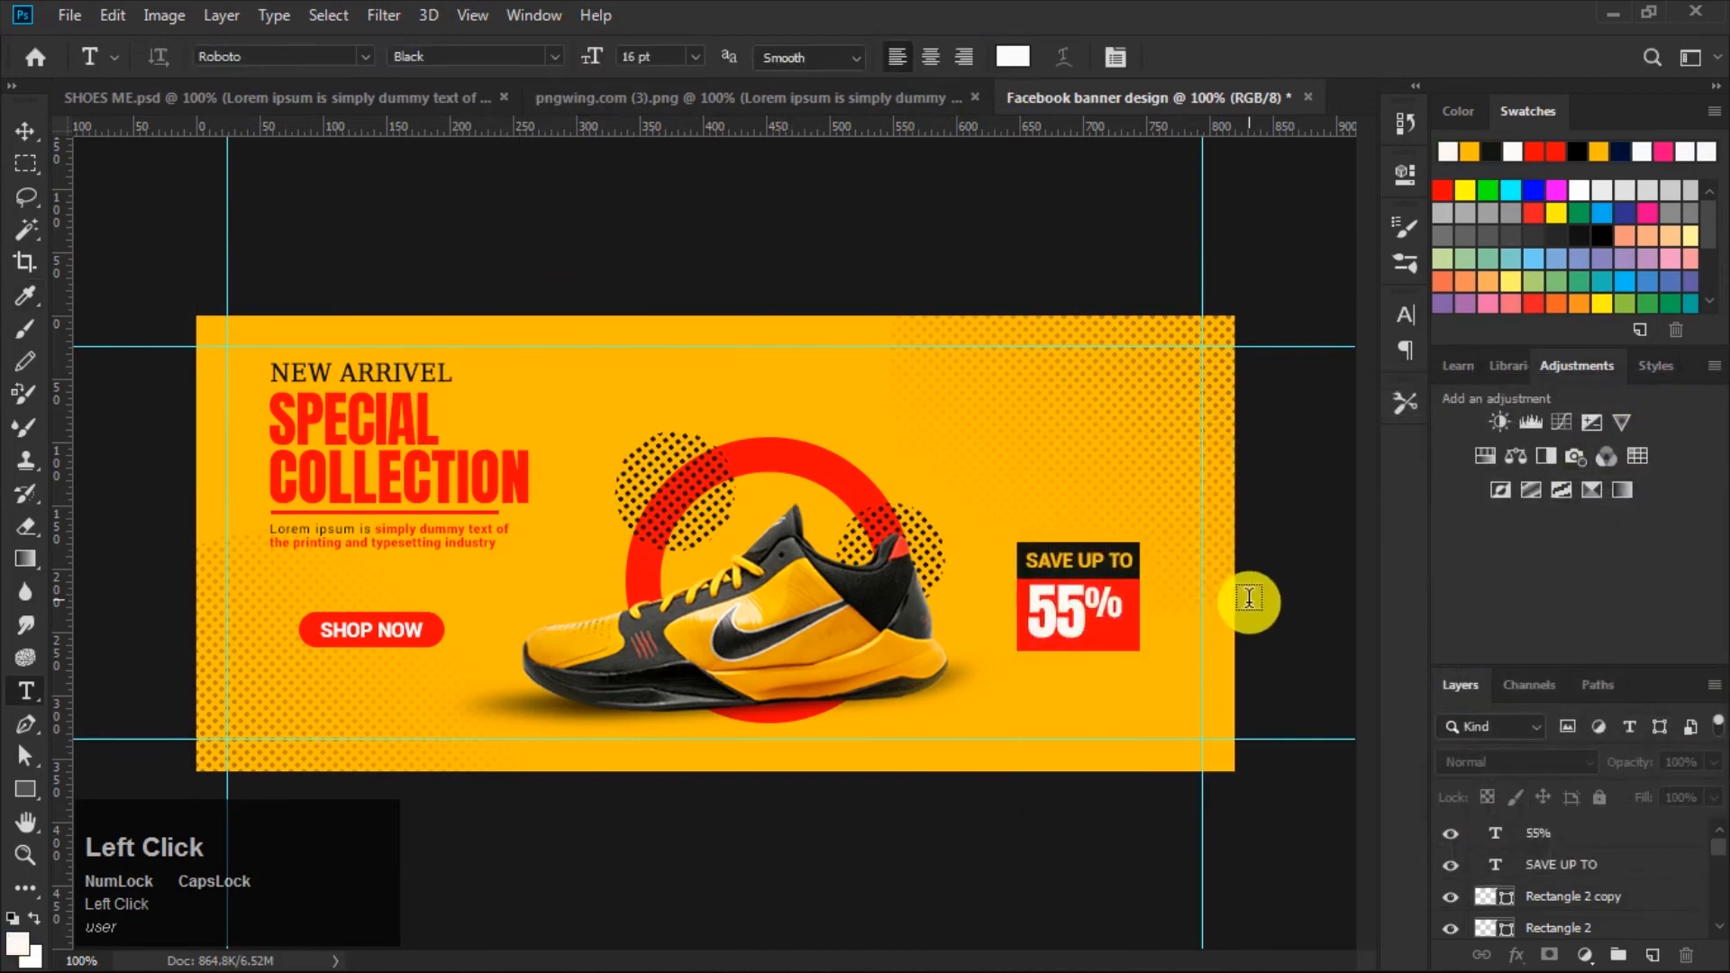
click(1091, 641)
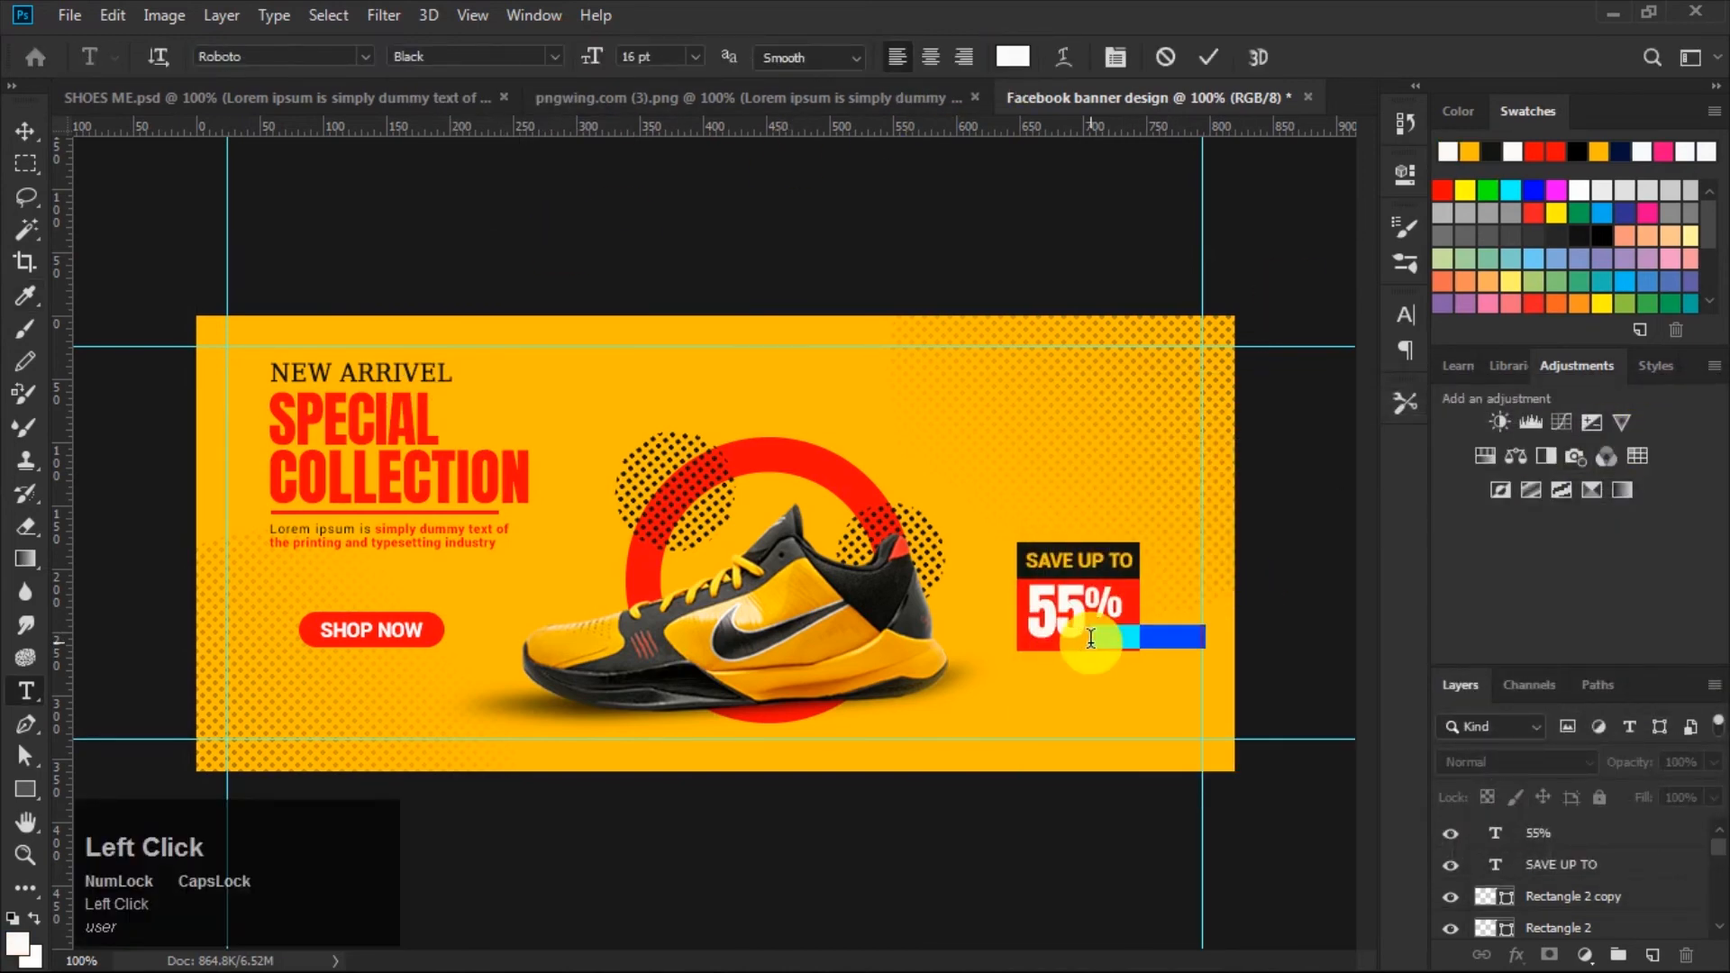
text(o)
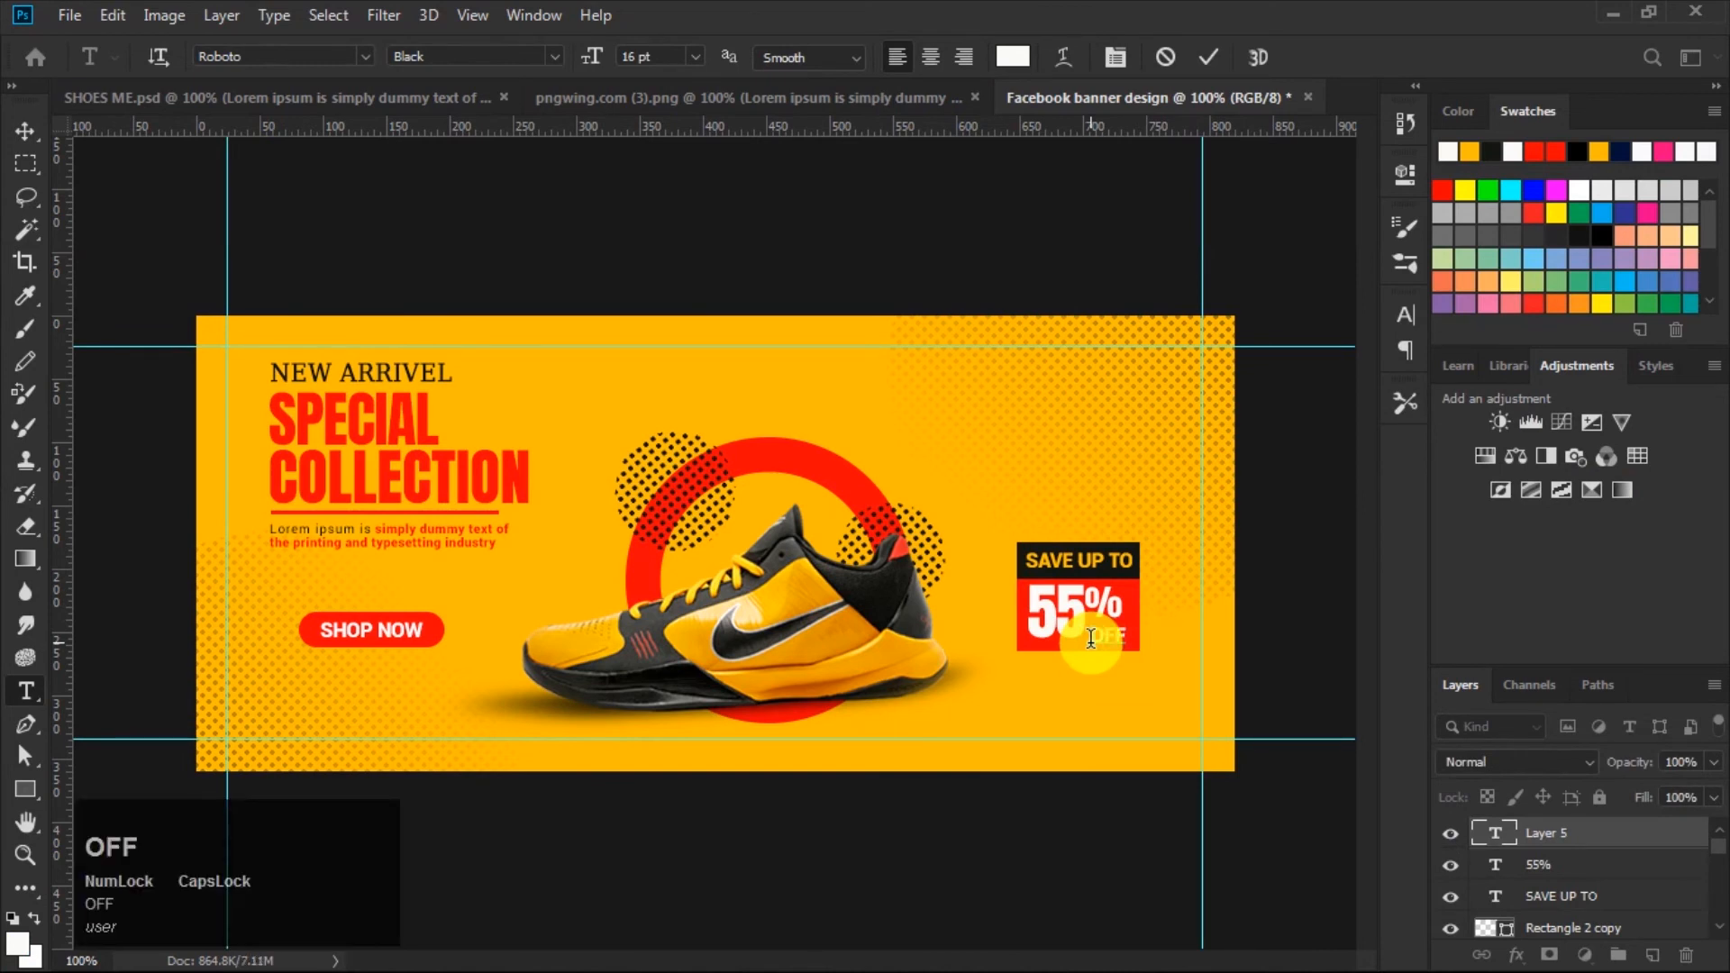
click(1114, 668)
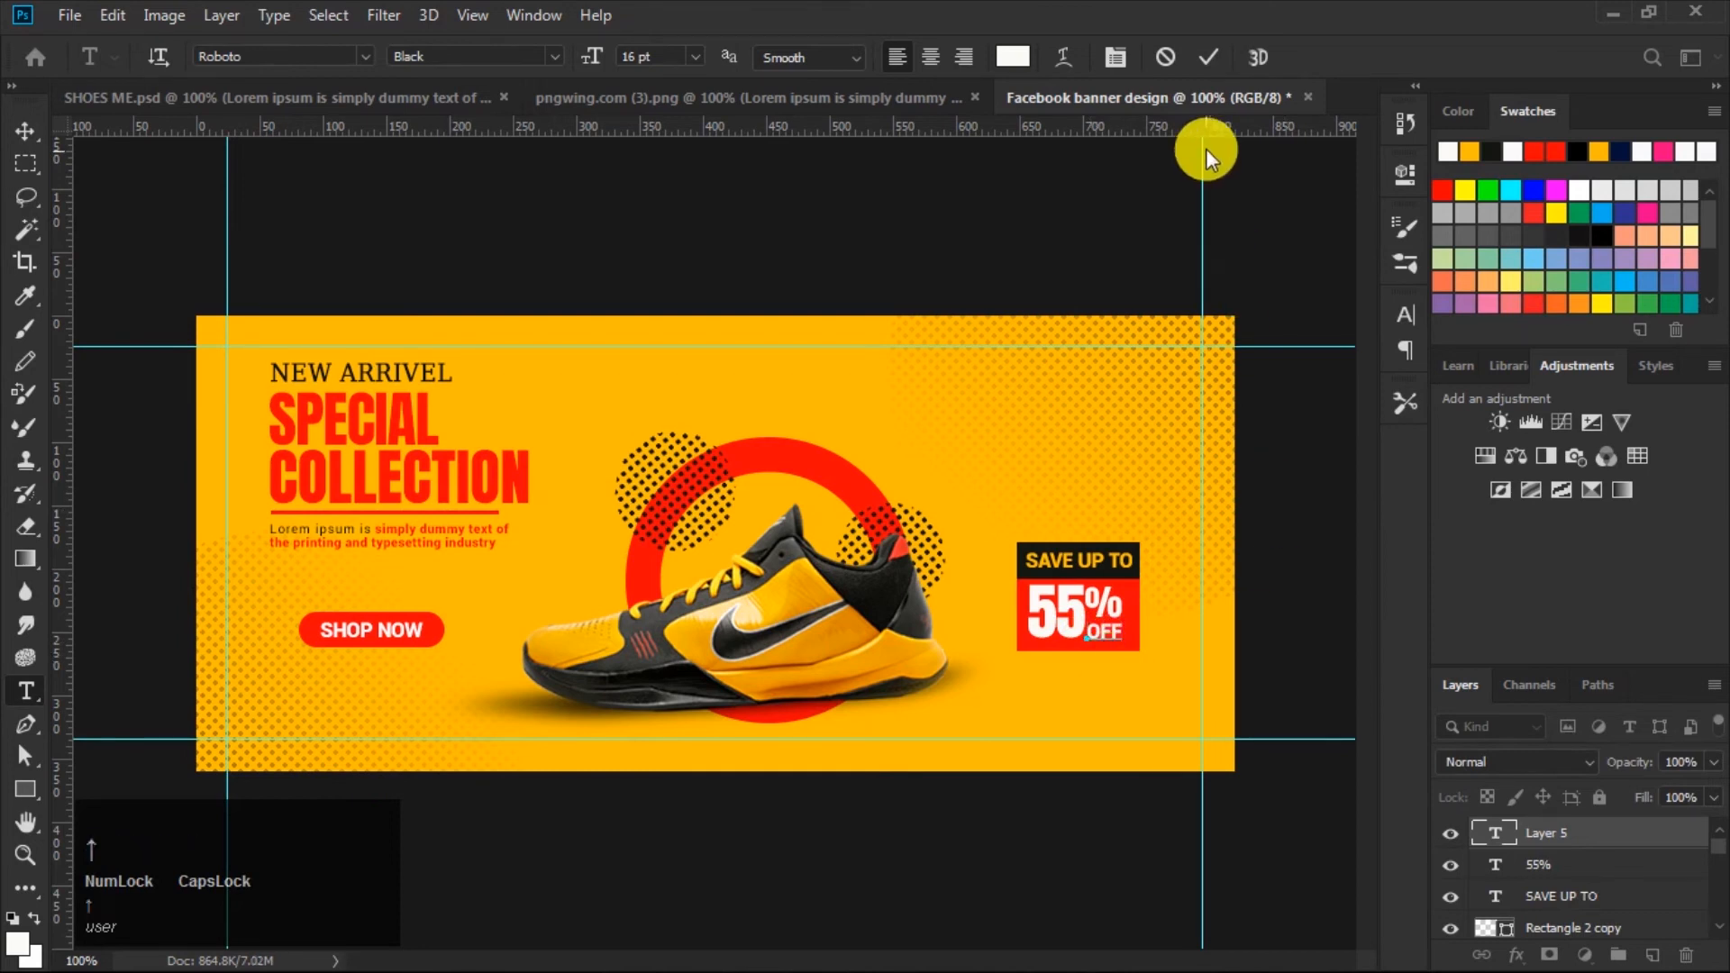
click(1208, 56)
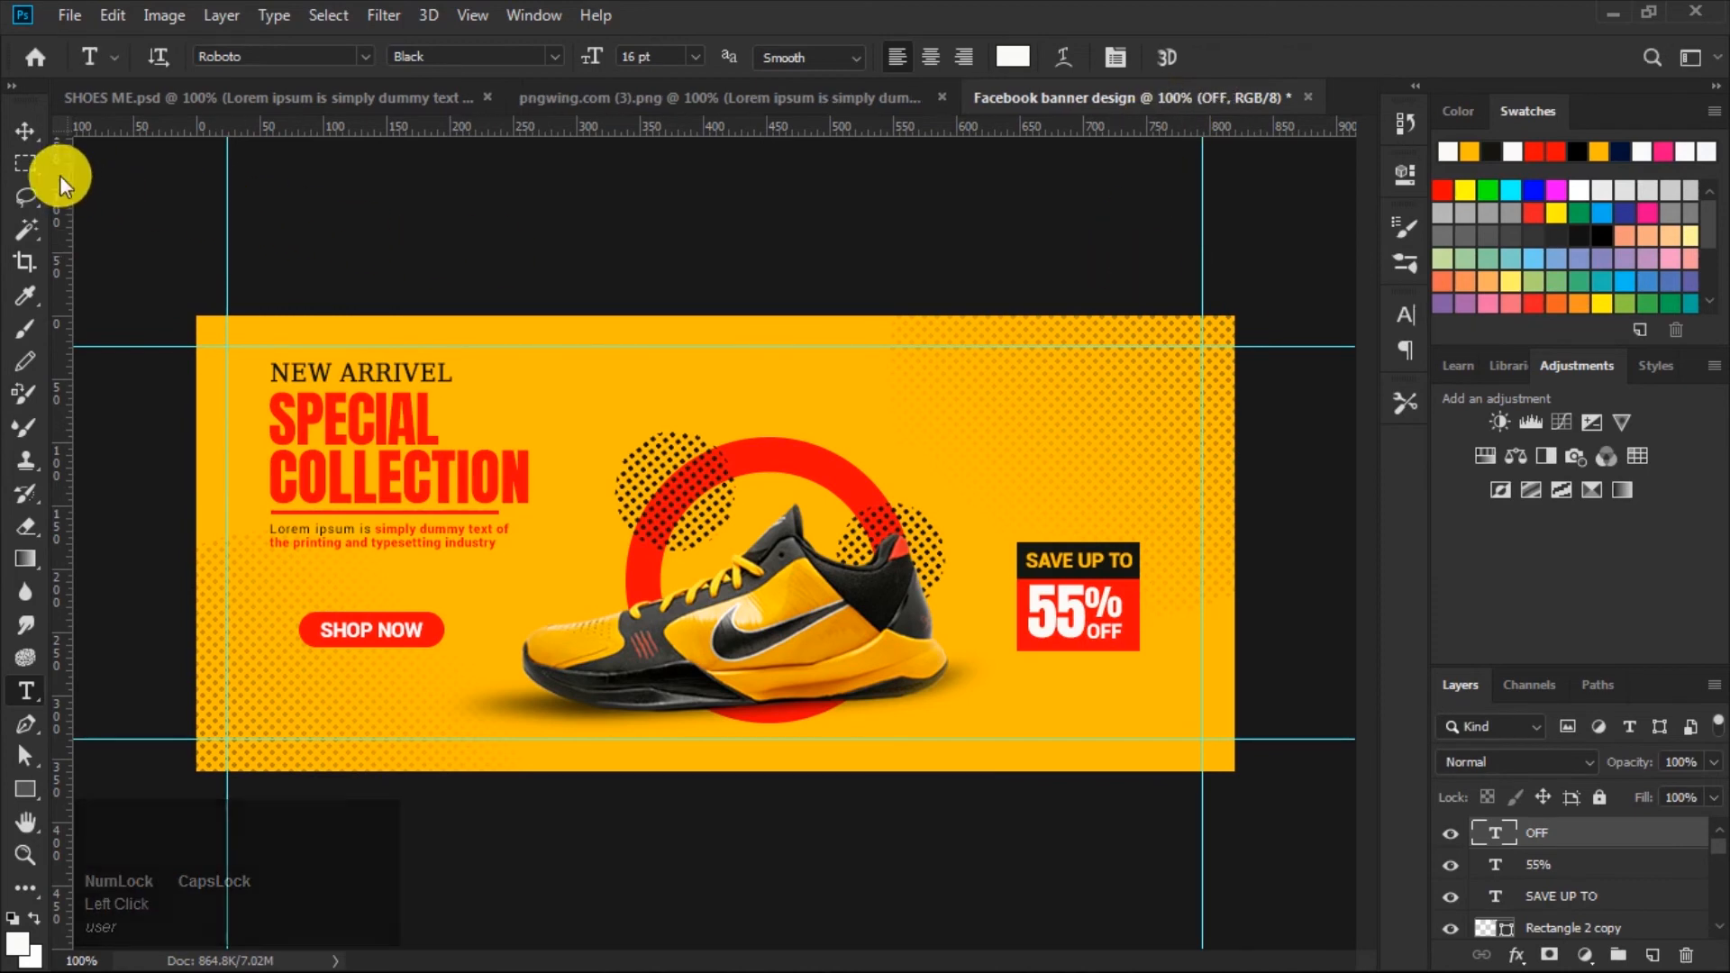
Align the bottom edges of the OFF and 55% text layers.
click(24, 135)
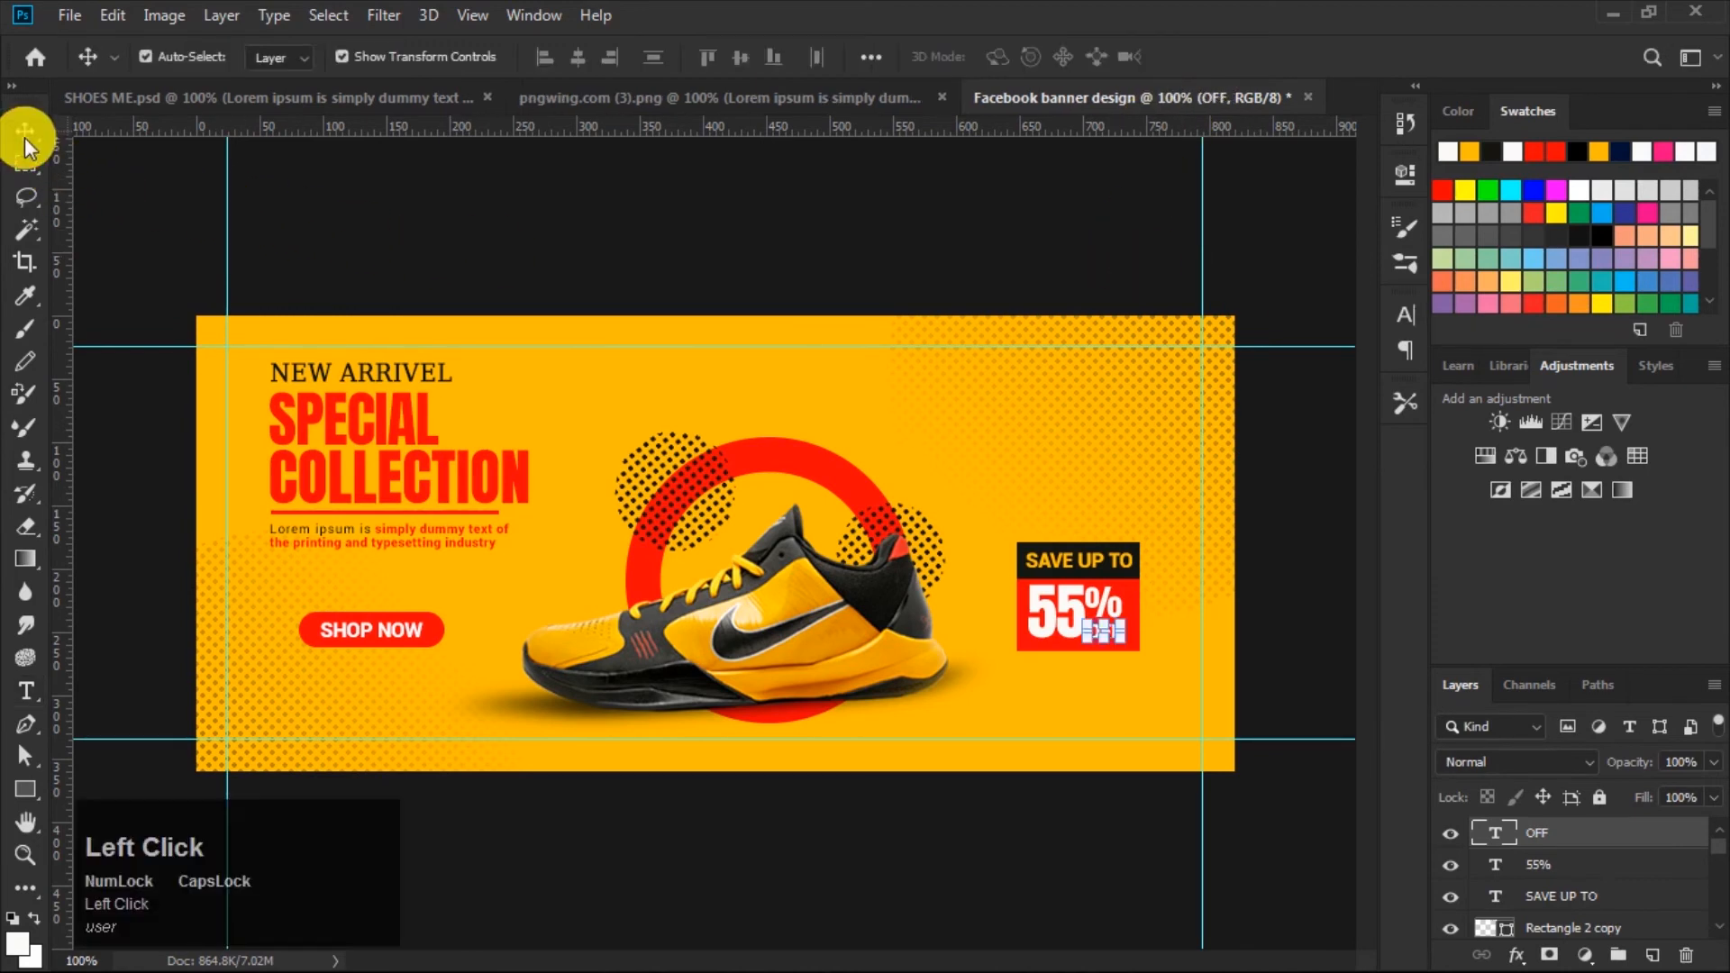
shift+click(1602, 865)
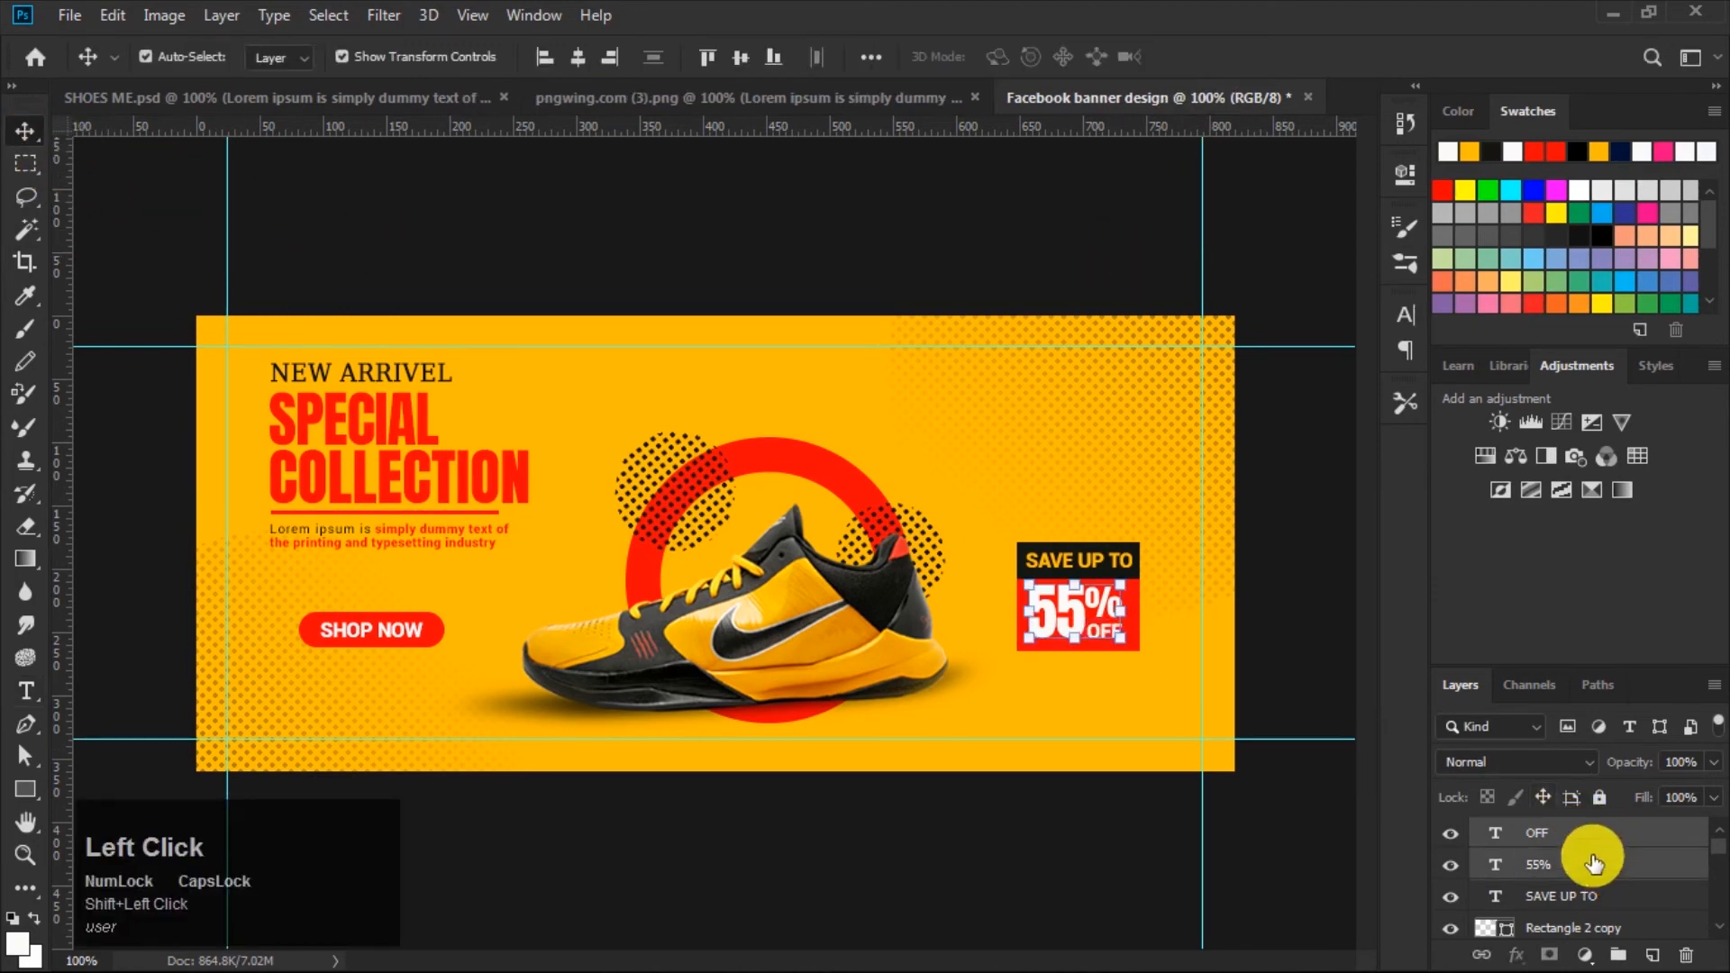
click(772, 60)
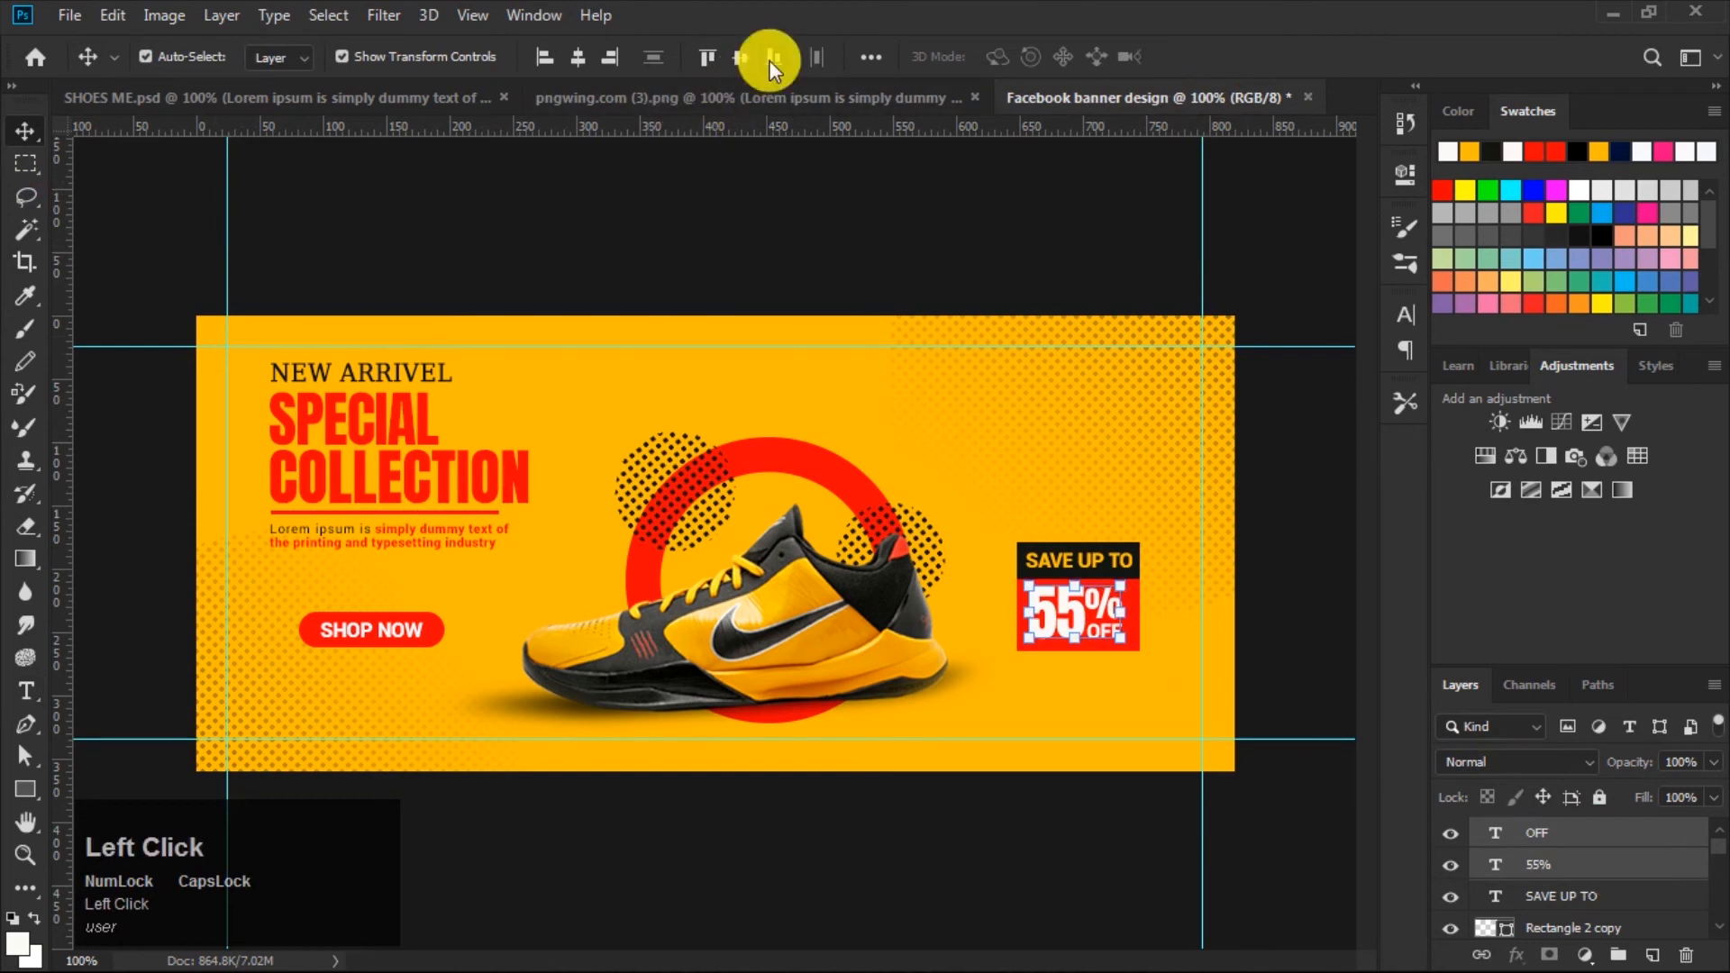
click(1018, 266)
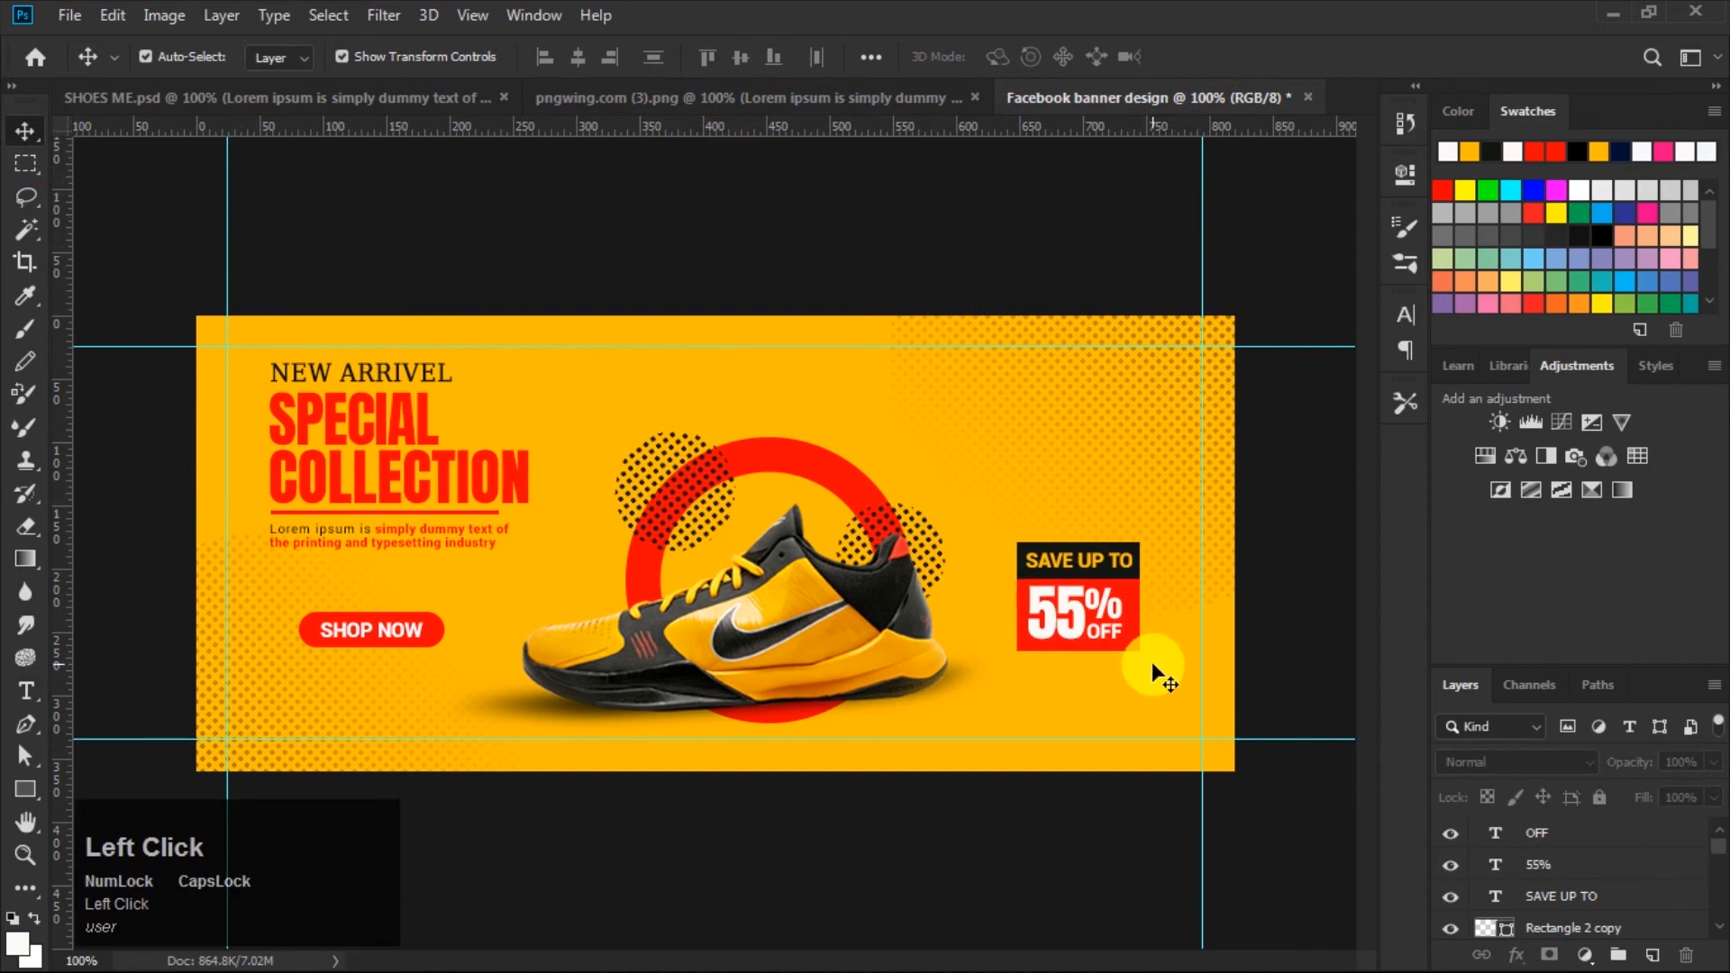
Scale the SAVE UP TO text down proportionally to 92.97%.
click(1095, 561)
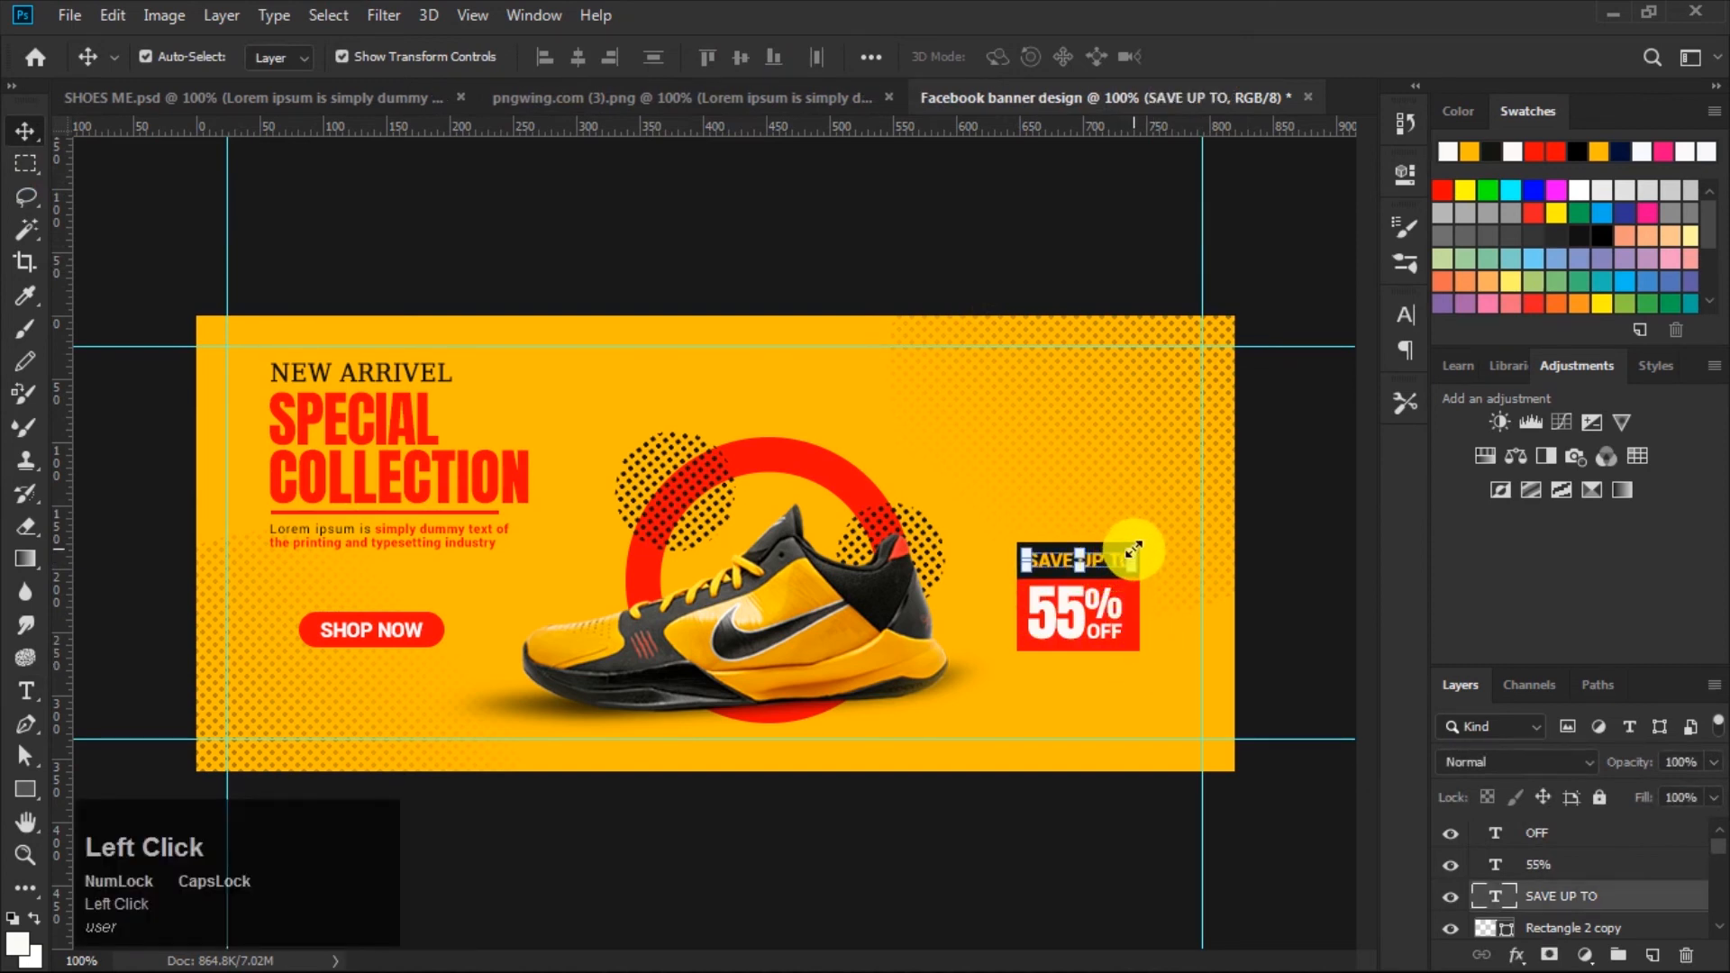
click(1133, 548)
drag(1133, 548, 1126, 550)
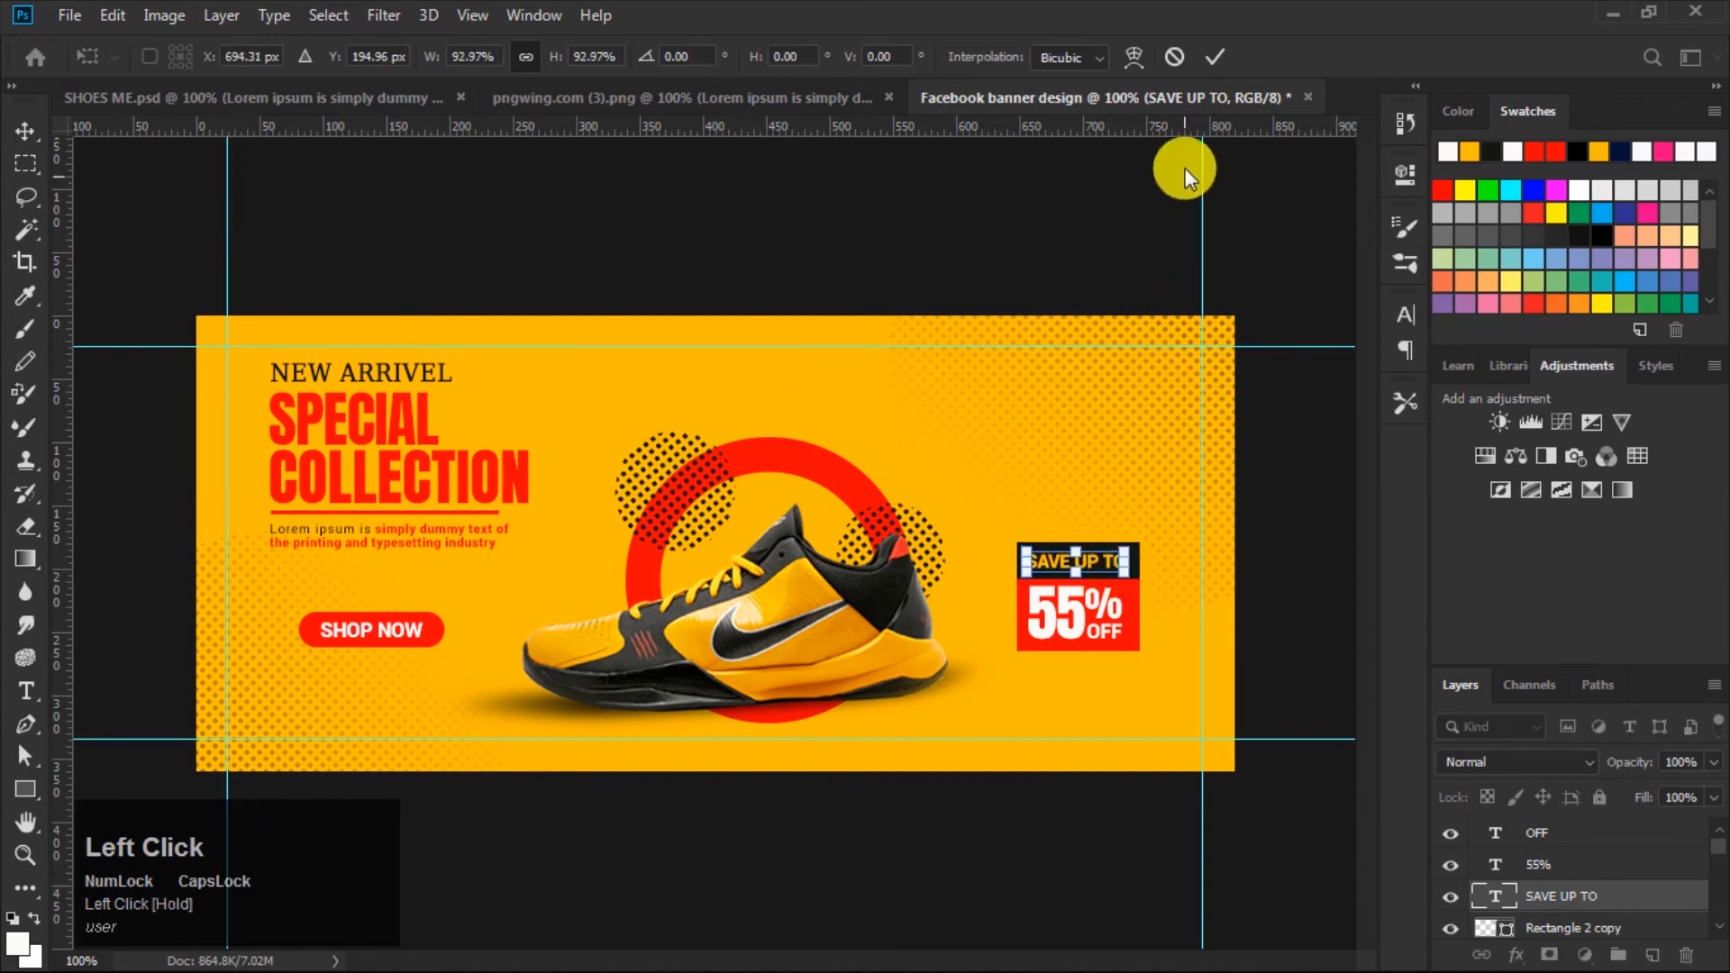
click(1216, 56)
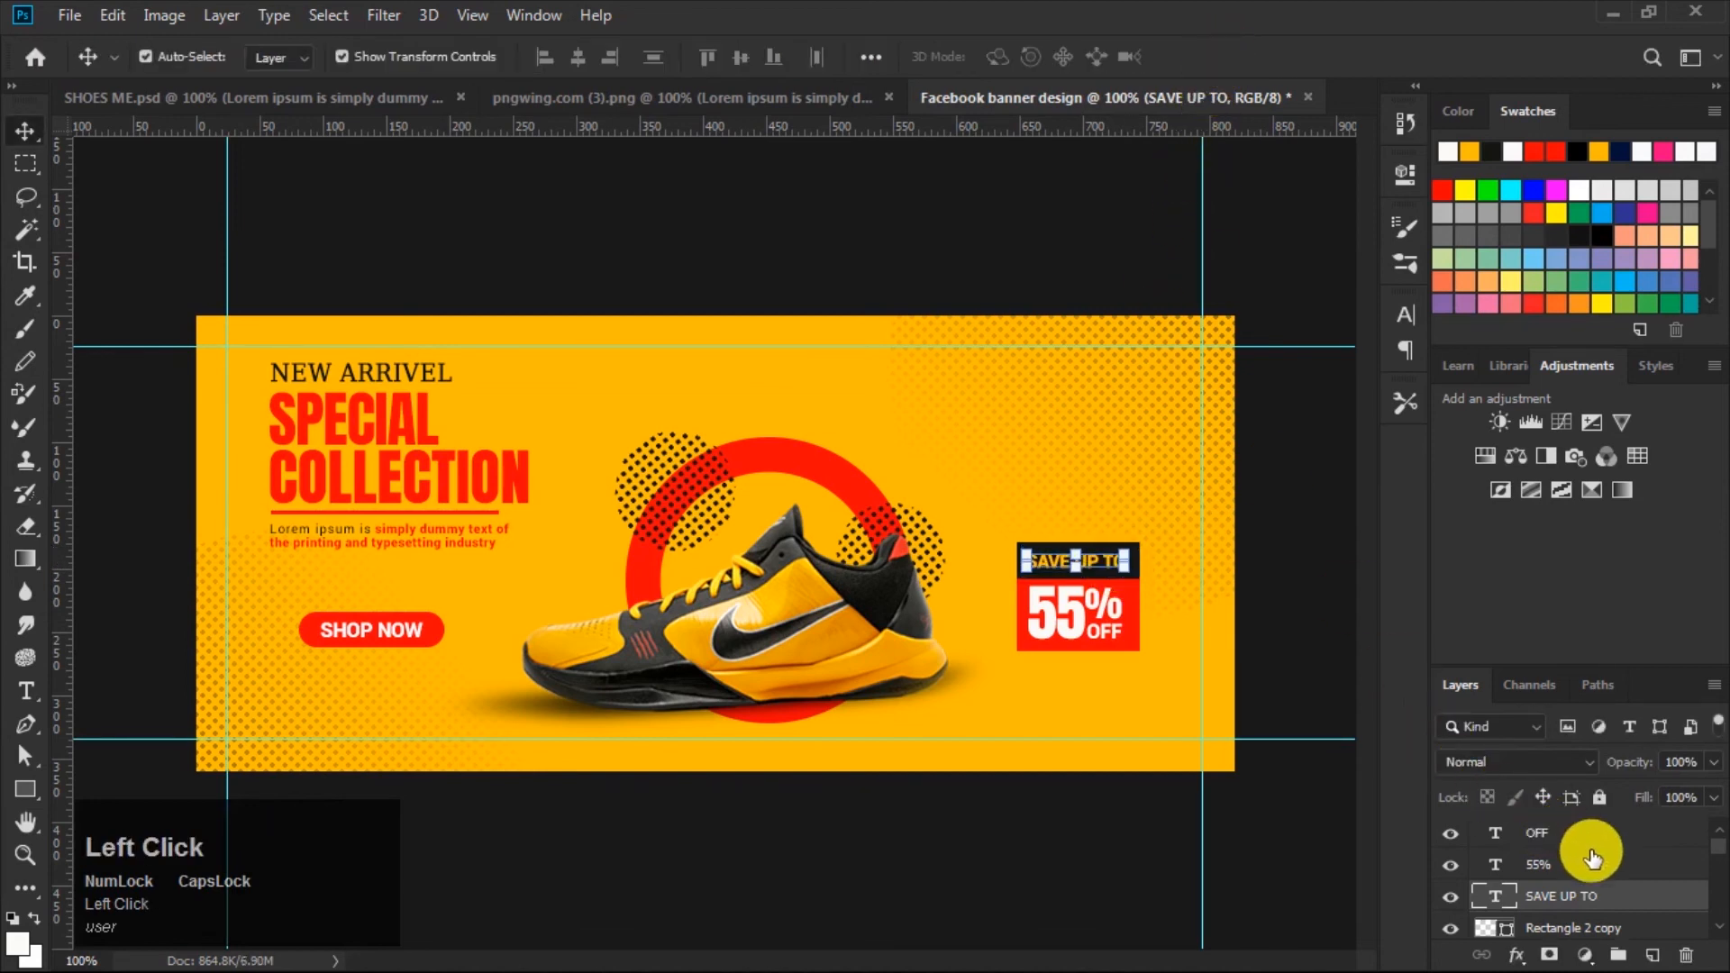
Centre the SAVE UP TO text horizontally on the black rectangle, Rectangle 2.
scroll(1608, 895, down, 2)
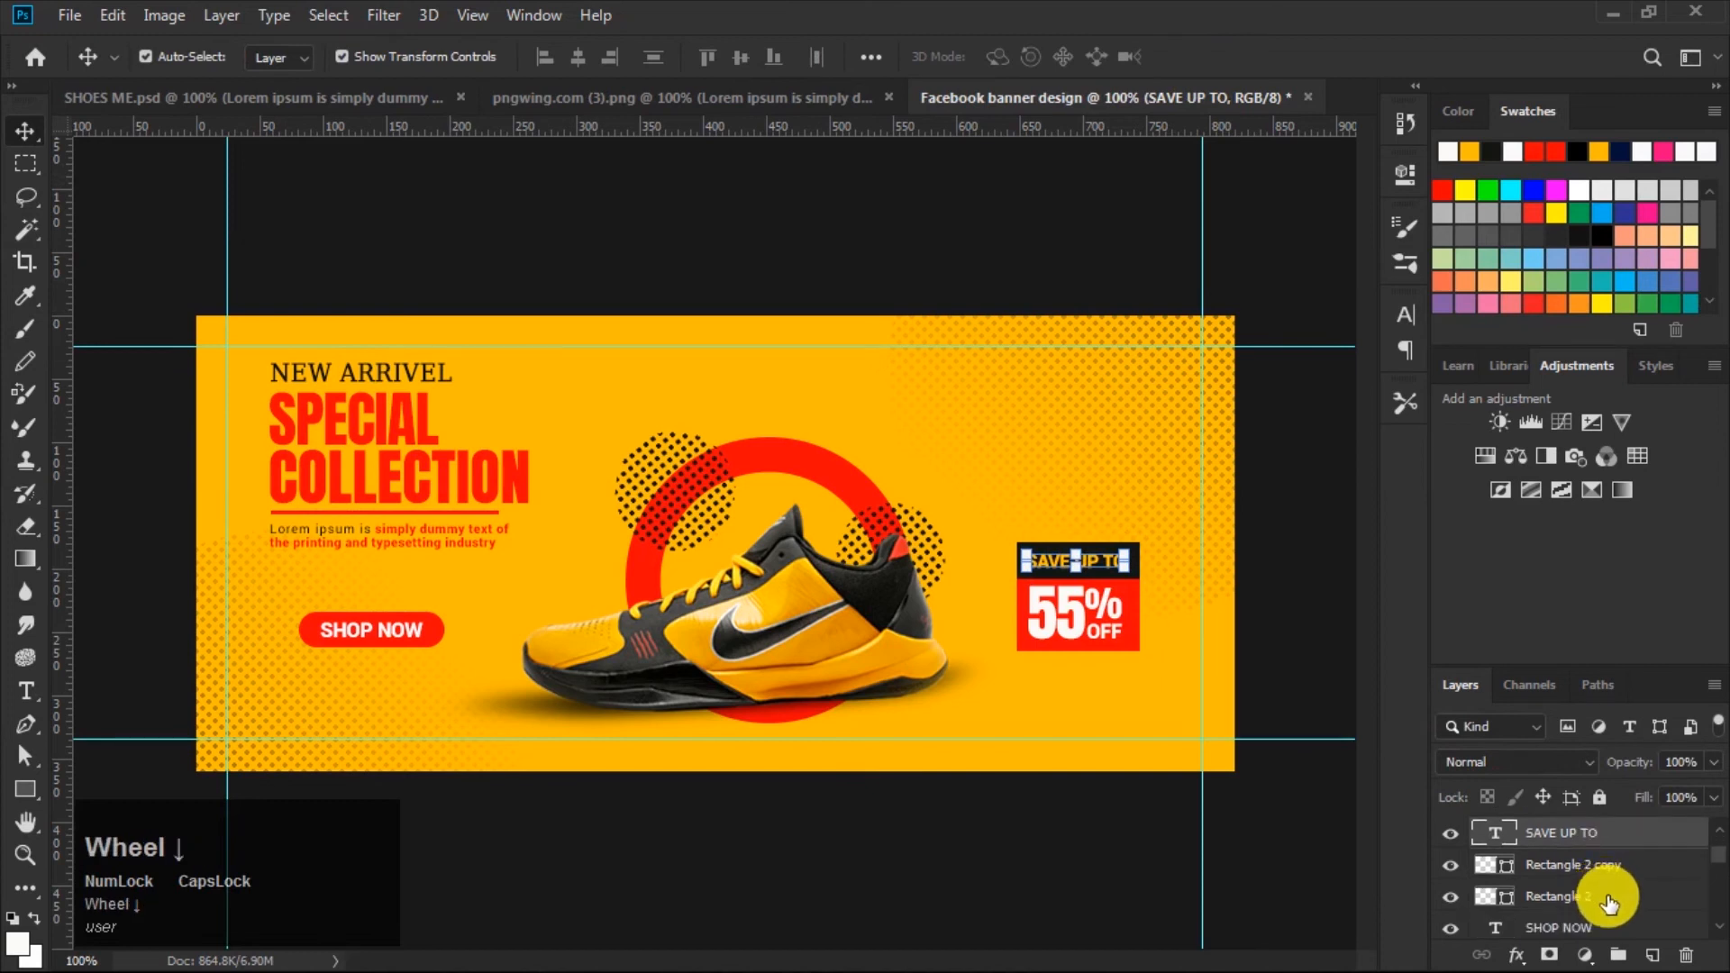
ctrl+click(1608, 896)
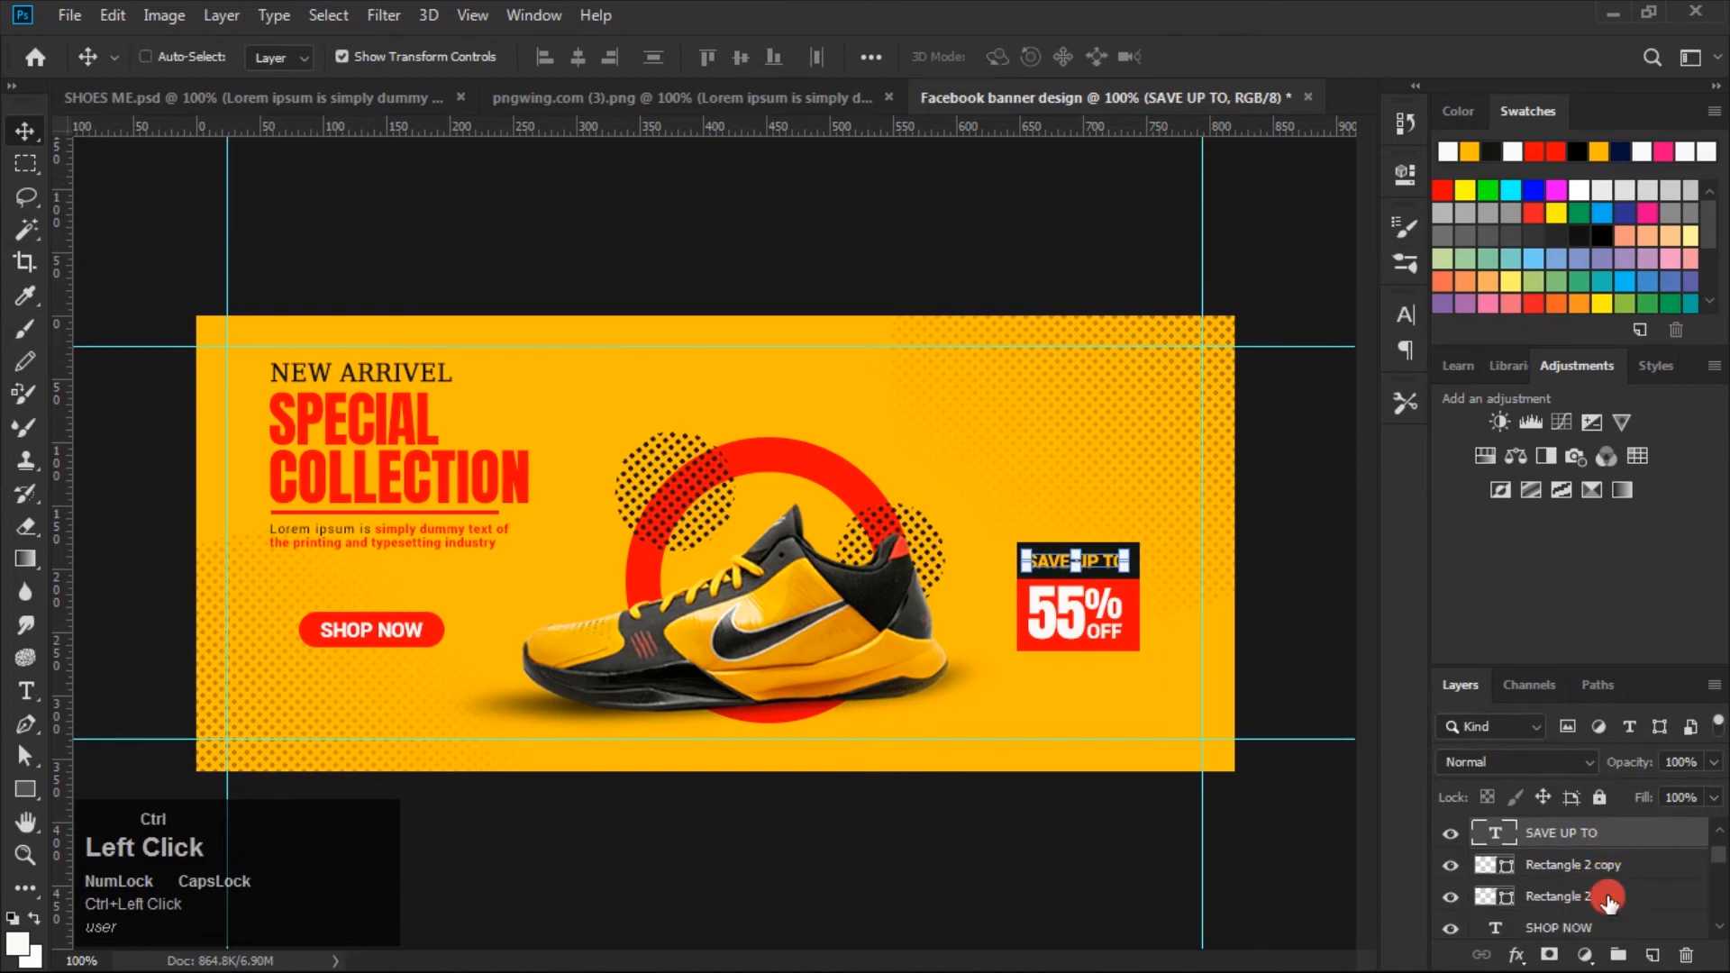
click(575, 55)
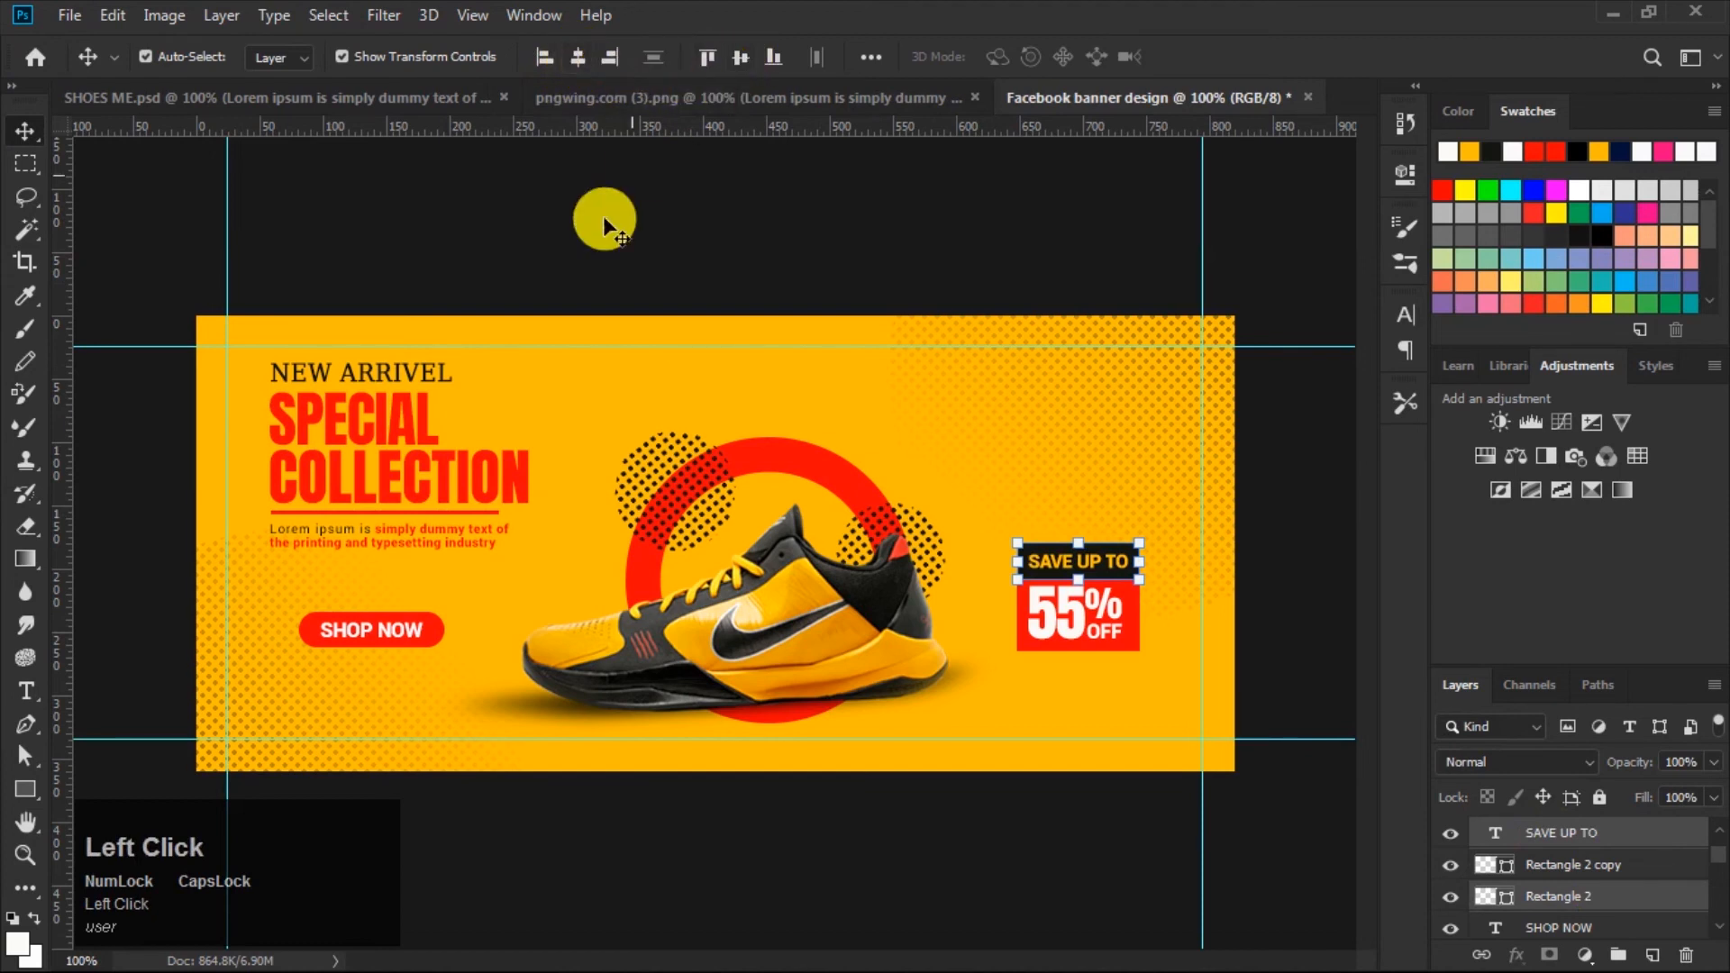
click(1273, 536)
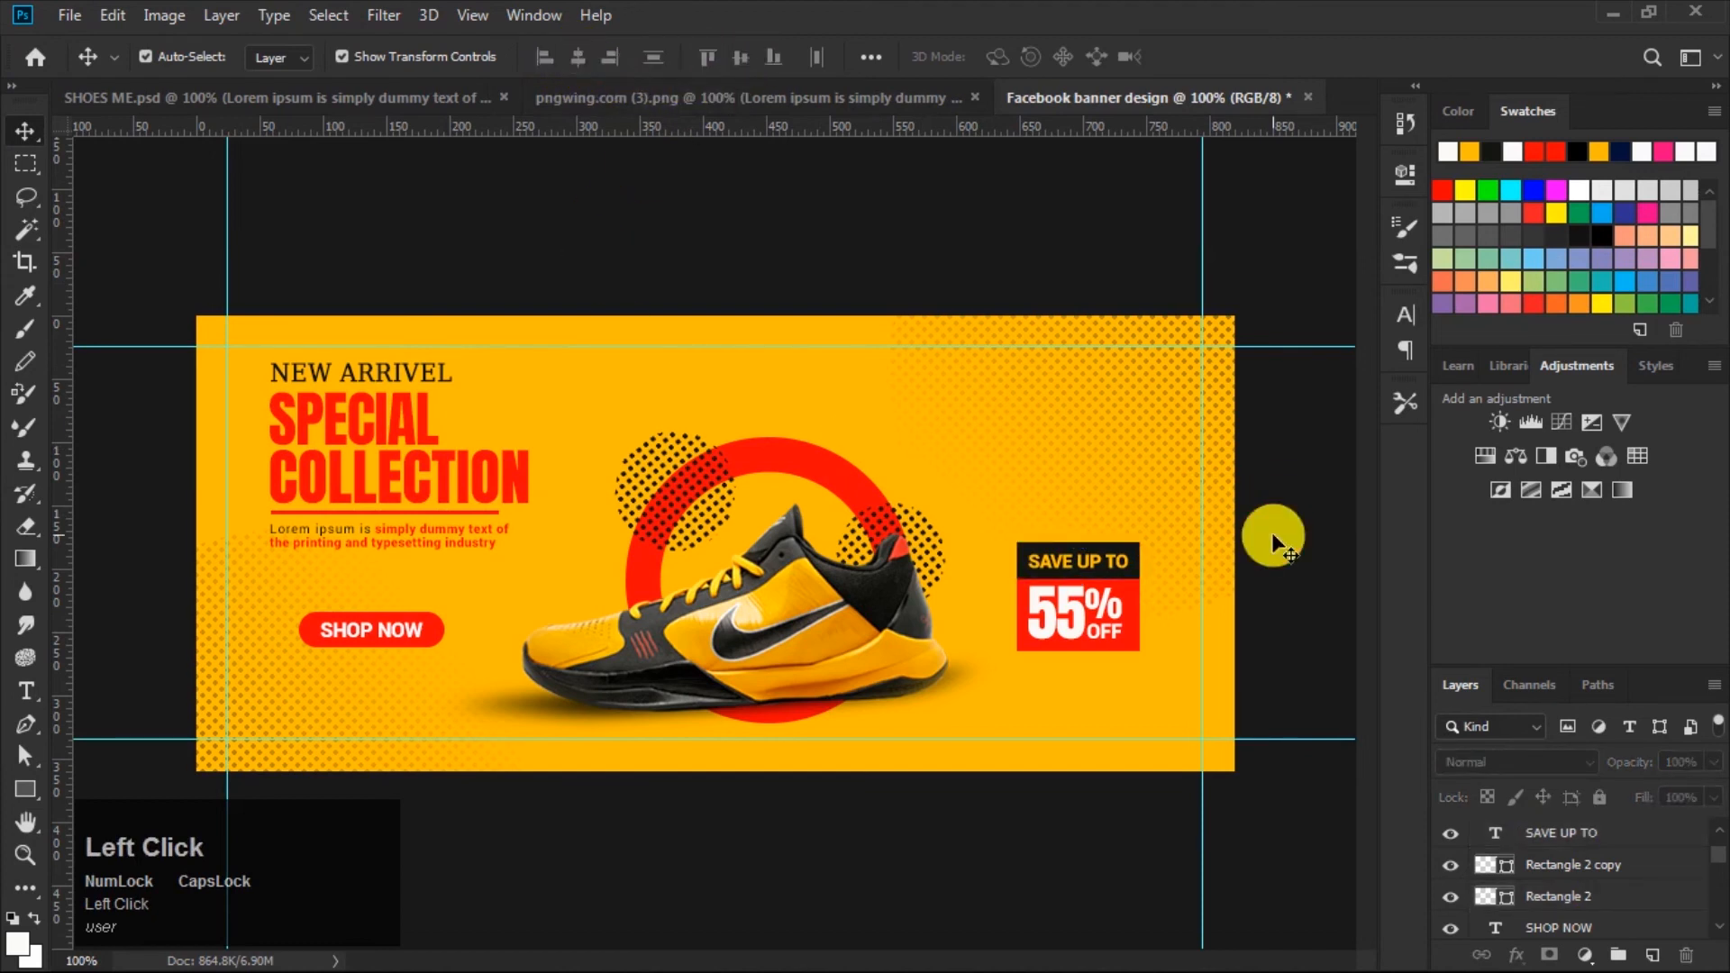
Select all layers of the discount label, from Rectangle 2 up to OFF, and shift them together slightly left and up.
click(1554, 895)
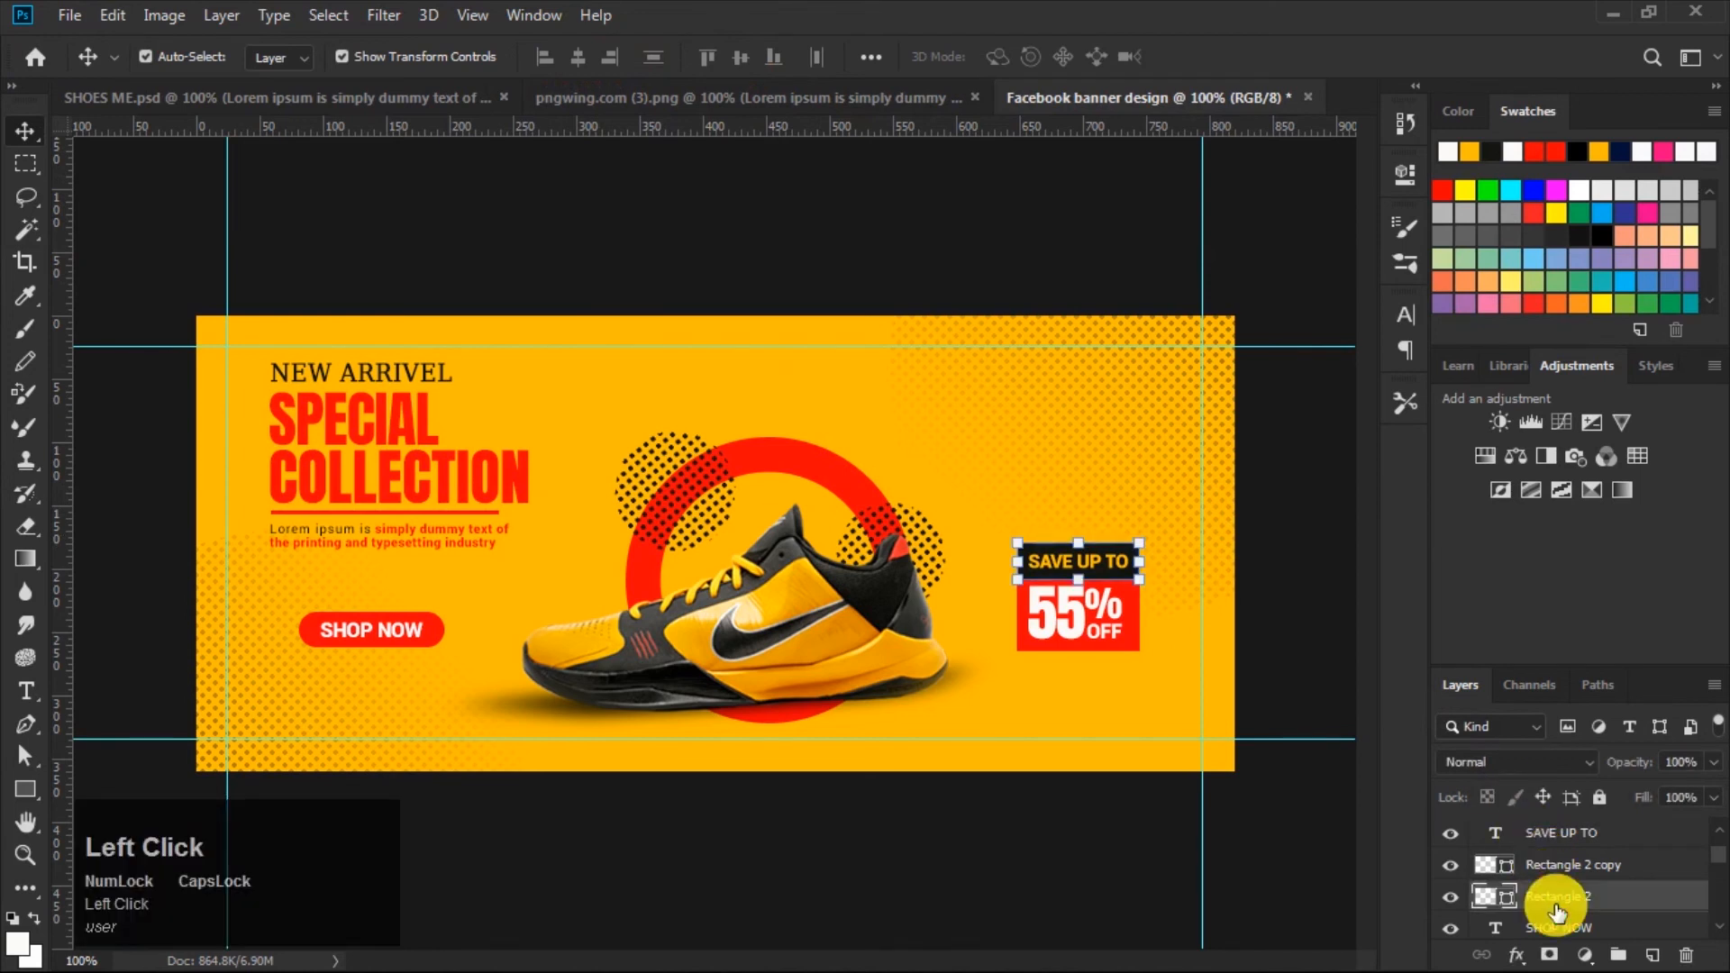
scroll(1567, 887, up, 1)
scroll(1576, 865, up, 2)
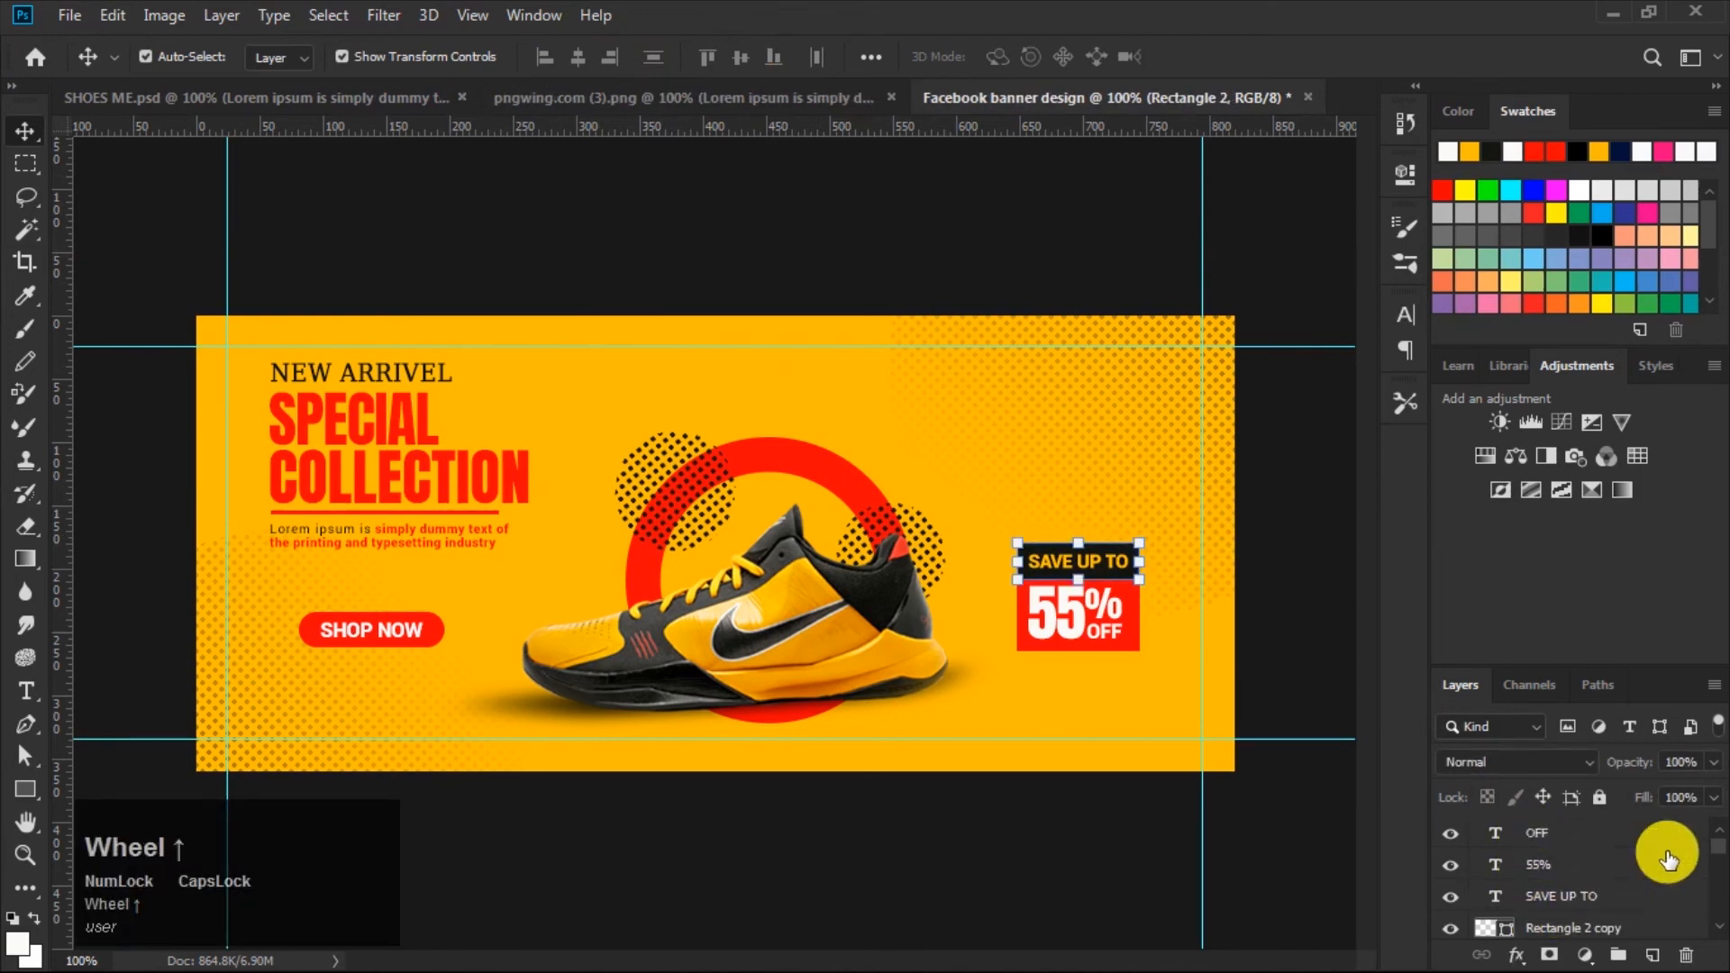
shift+click(1578, 845)
drag(1117, 582, 1111, 582)
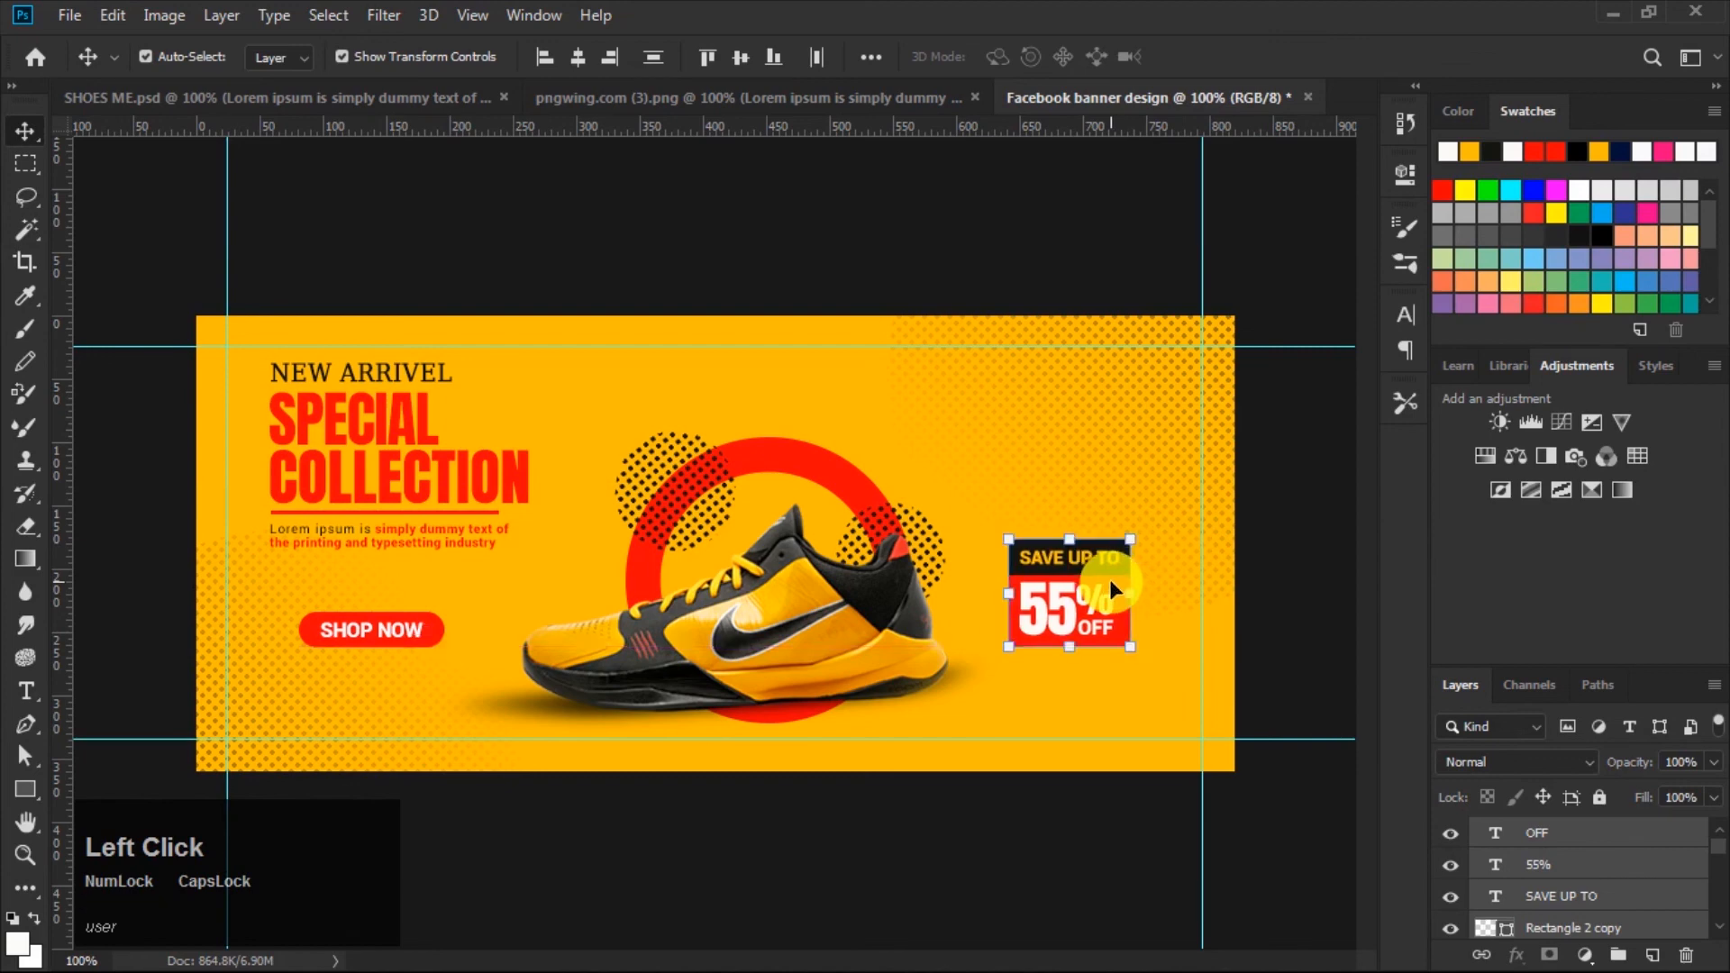
click(1283, 627)
Bring the phone icon, its square and the CALL NOW text from pngwing.com (3).png into the Facebook banner, below the discount label.
click(575, 90)
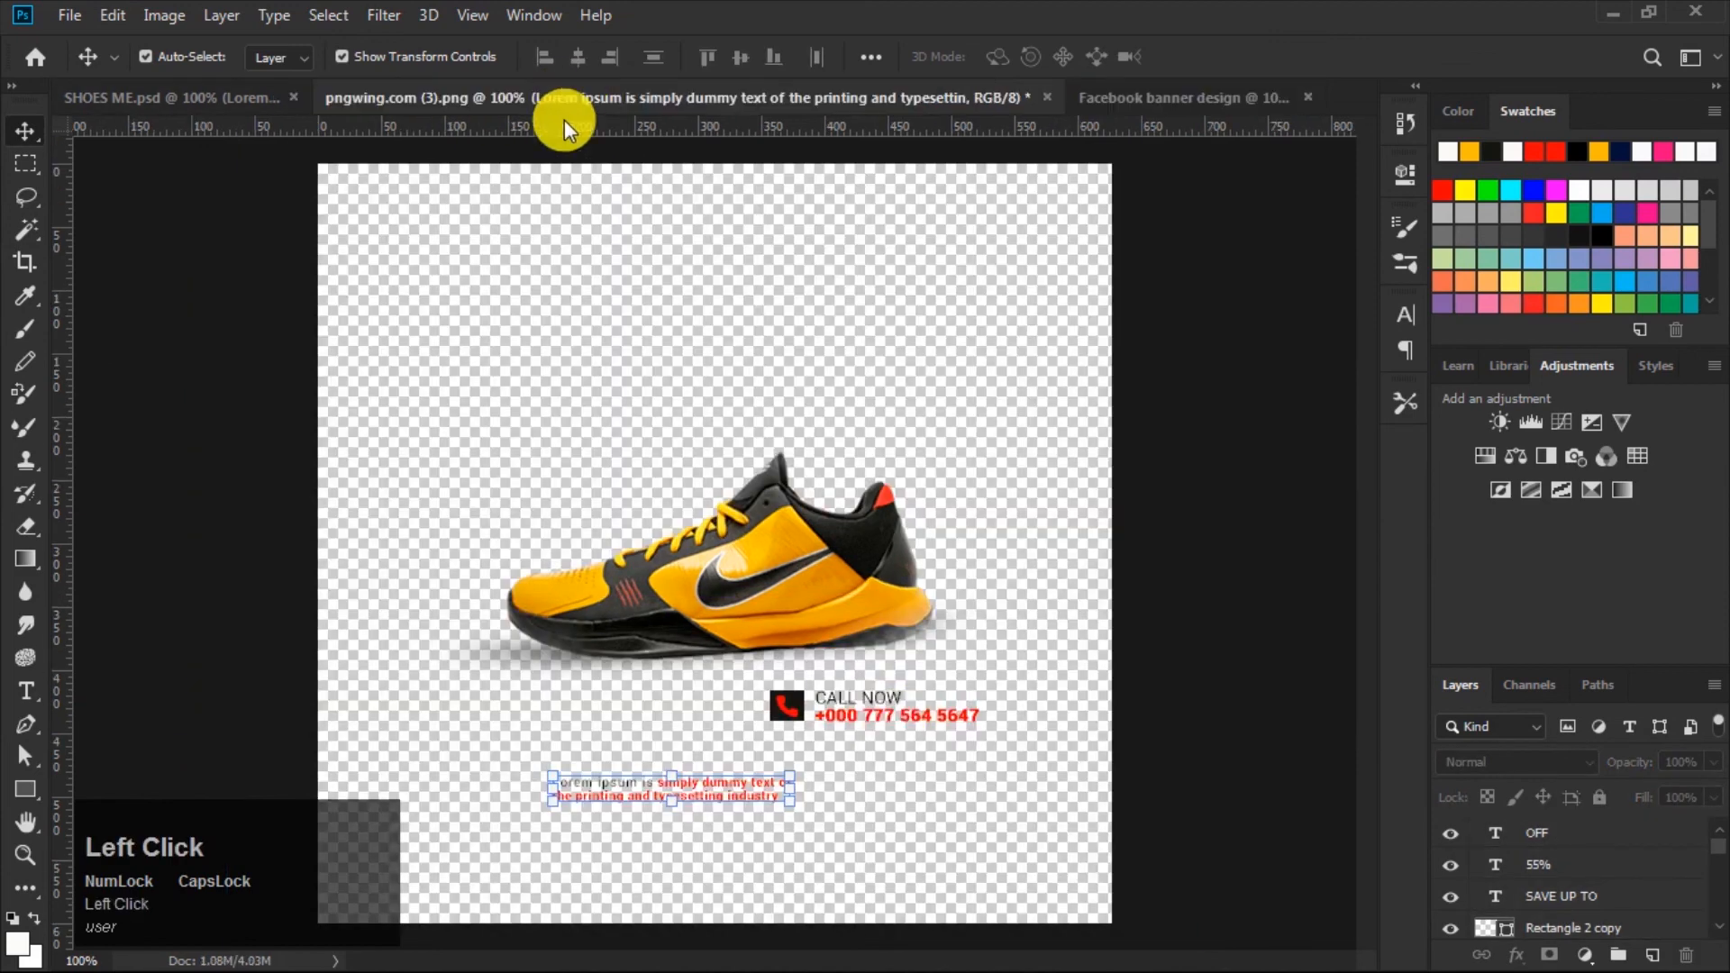
click(1575, 873)
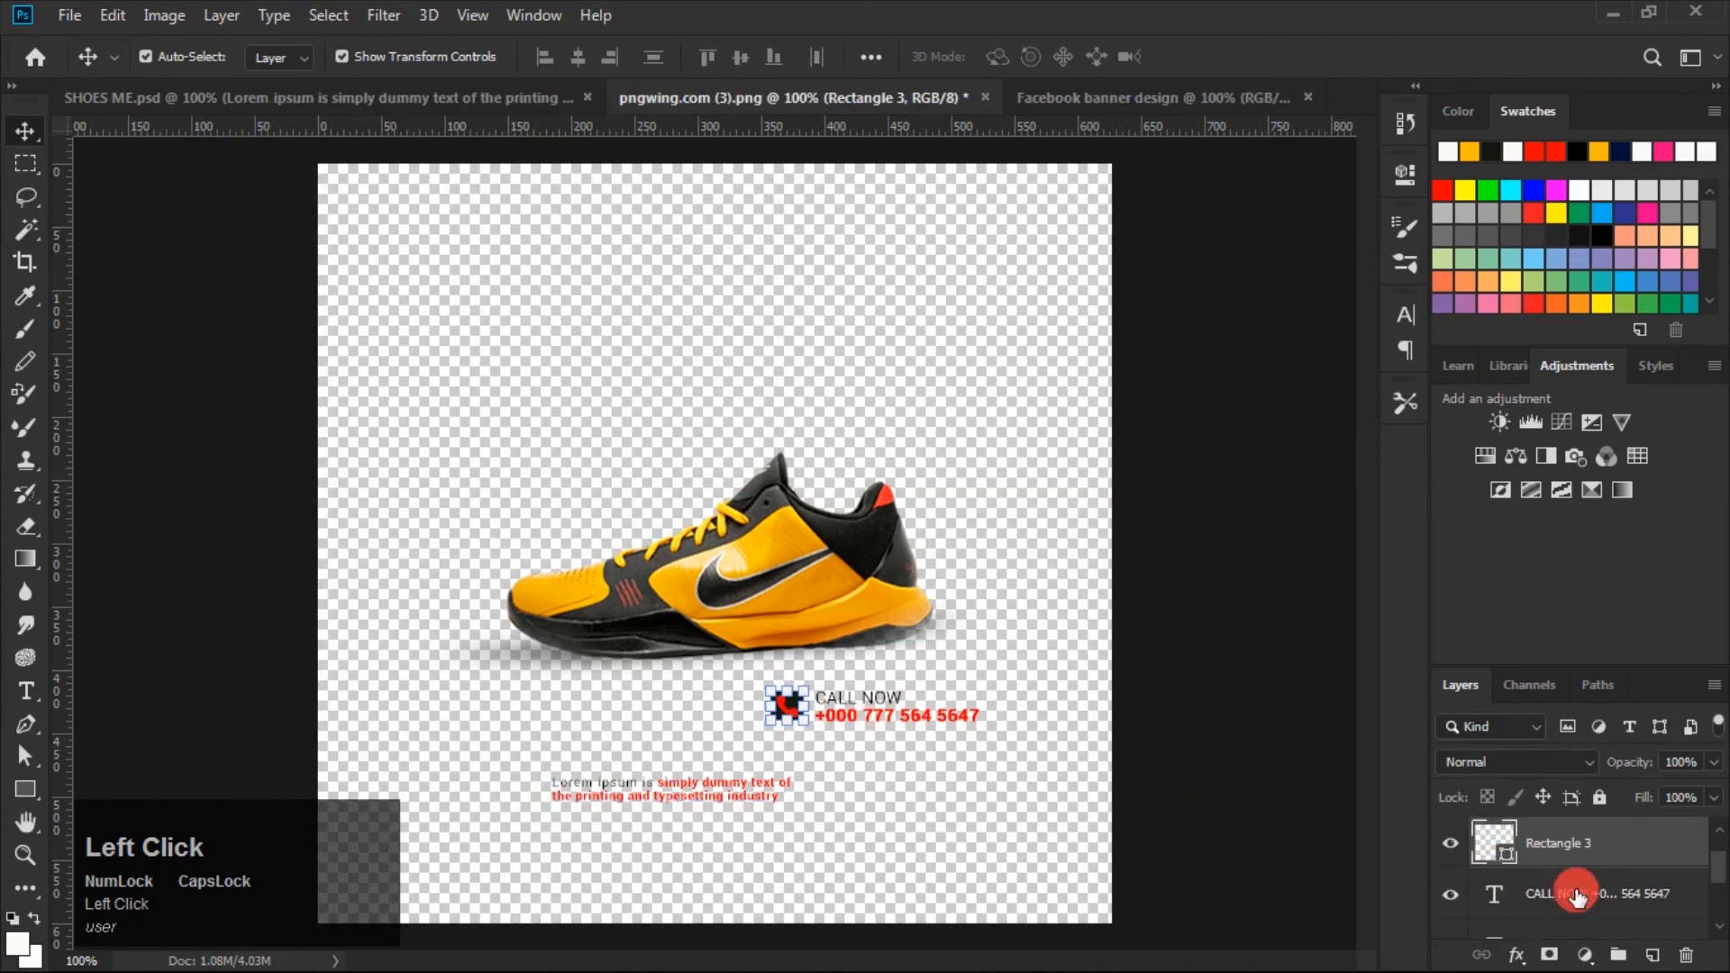
click(1575, 881)
scroll(1576, 892, up, 1)
click(1568, 845)
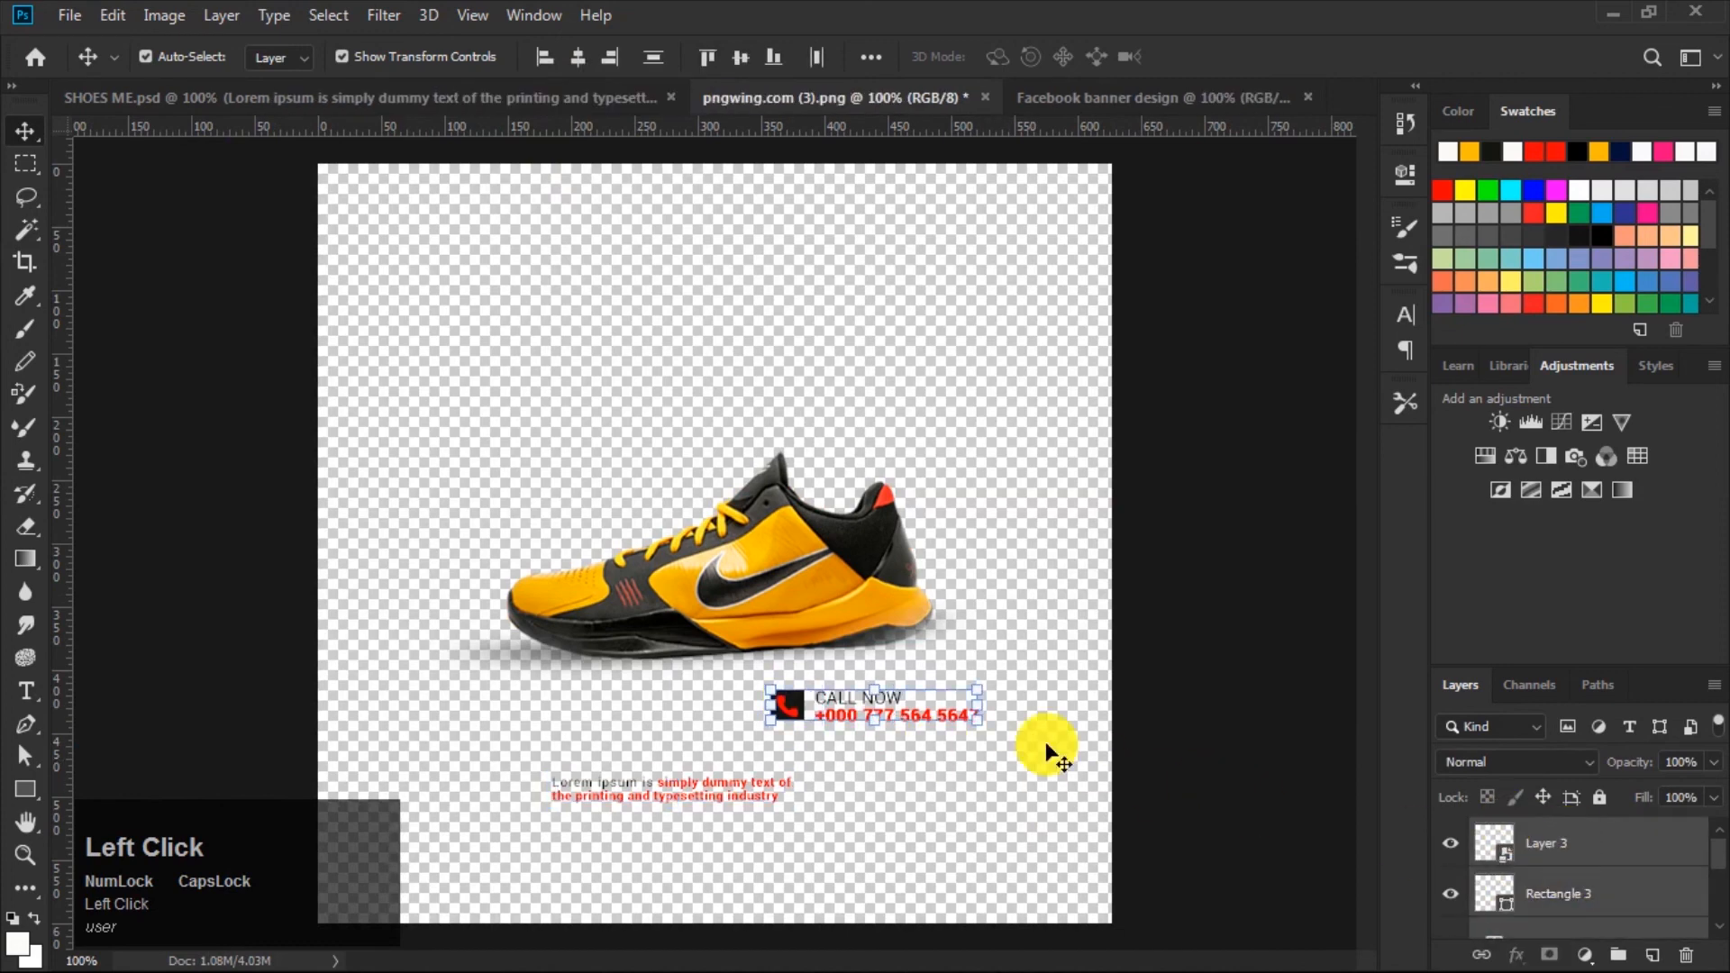
drag(865, 708, 1004, 704)
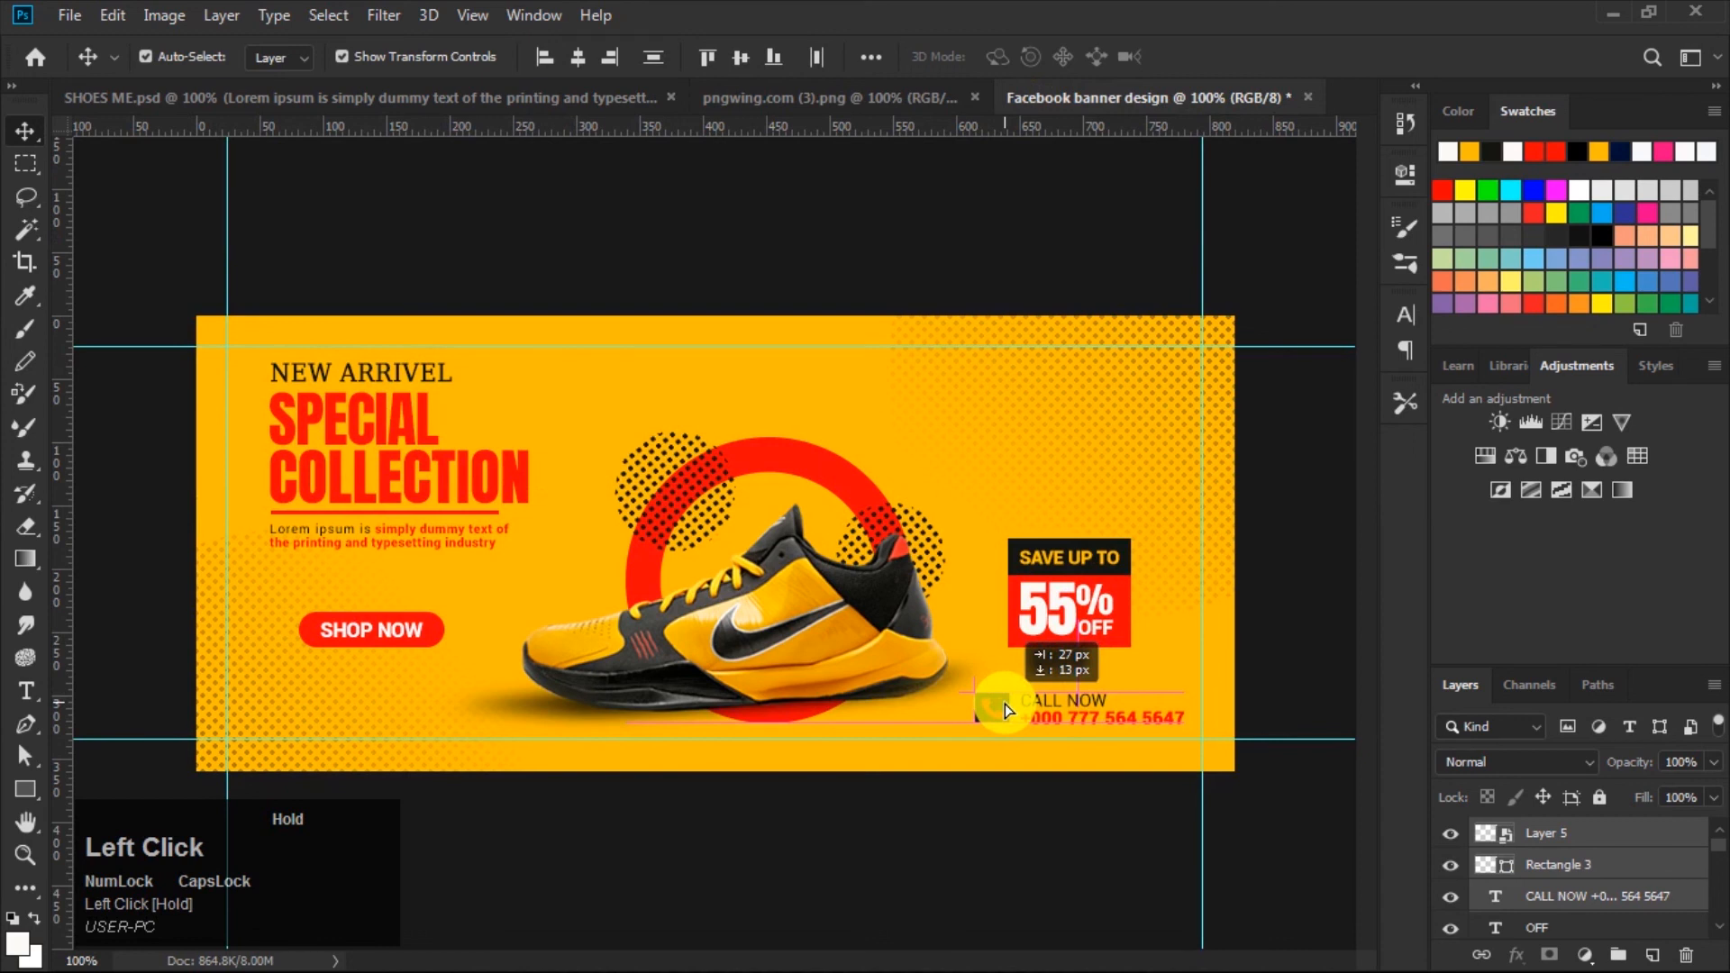
drag(1003, 705, 1003, 705)
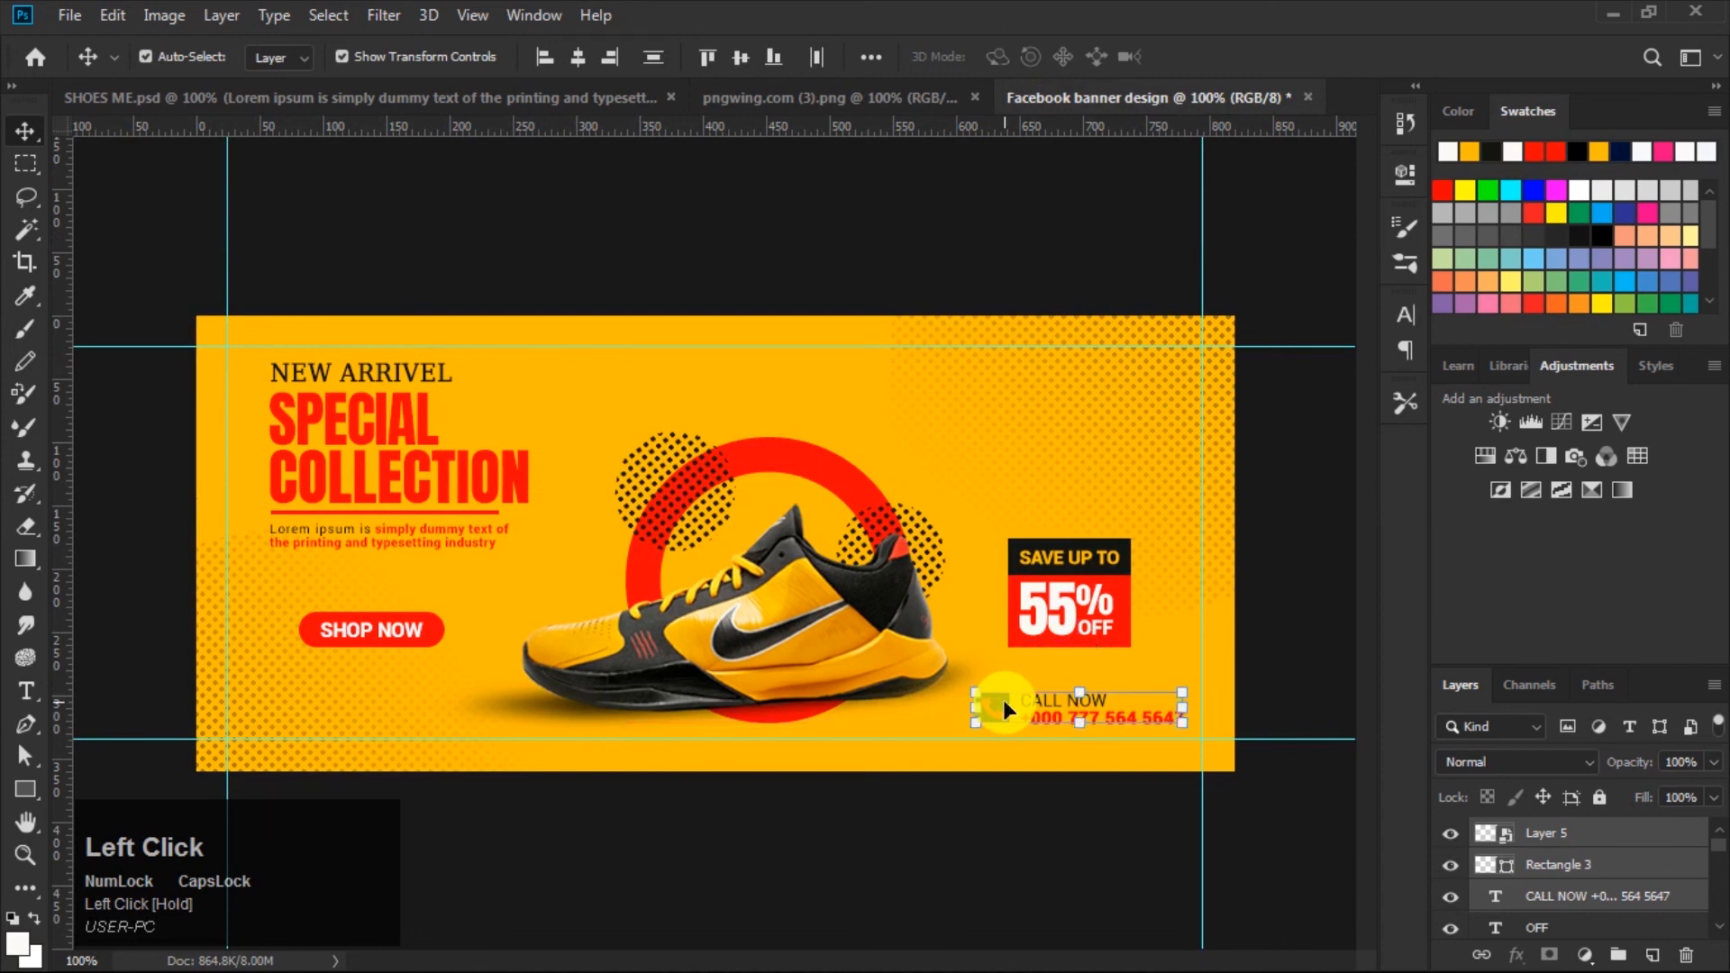
Nudge the CALL NOW contact block down so it sits just above the lower guide, and deselect it.
key(Down)
key(Down)
key(Down)
key(Down)
key(Down)
key(Down)
key(Down)
key(Down)
key(Down)
key(Up)
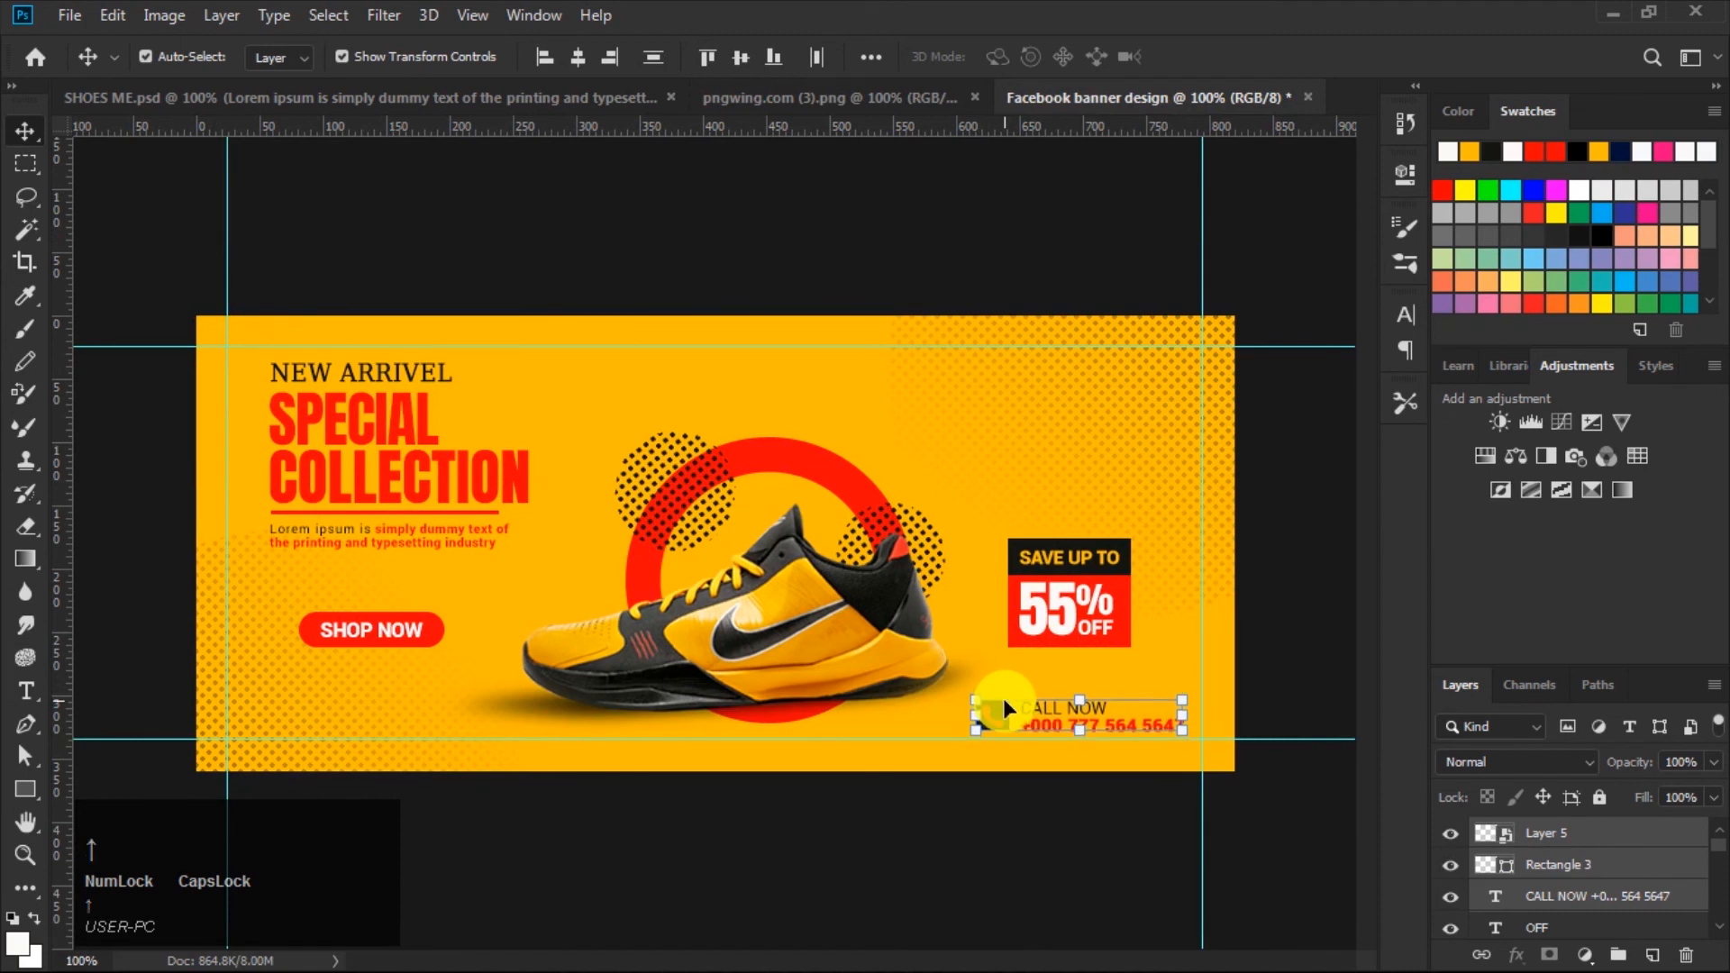
click(1080, 261)
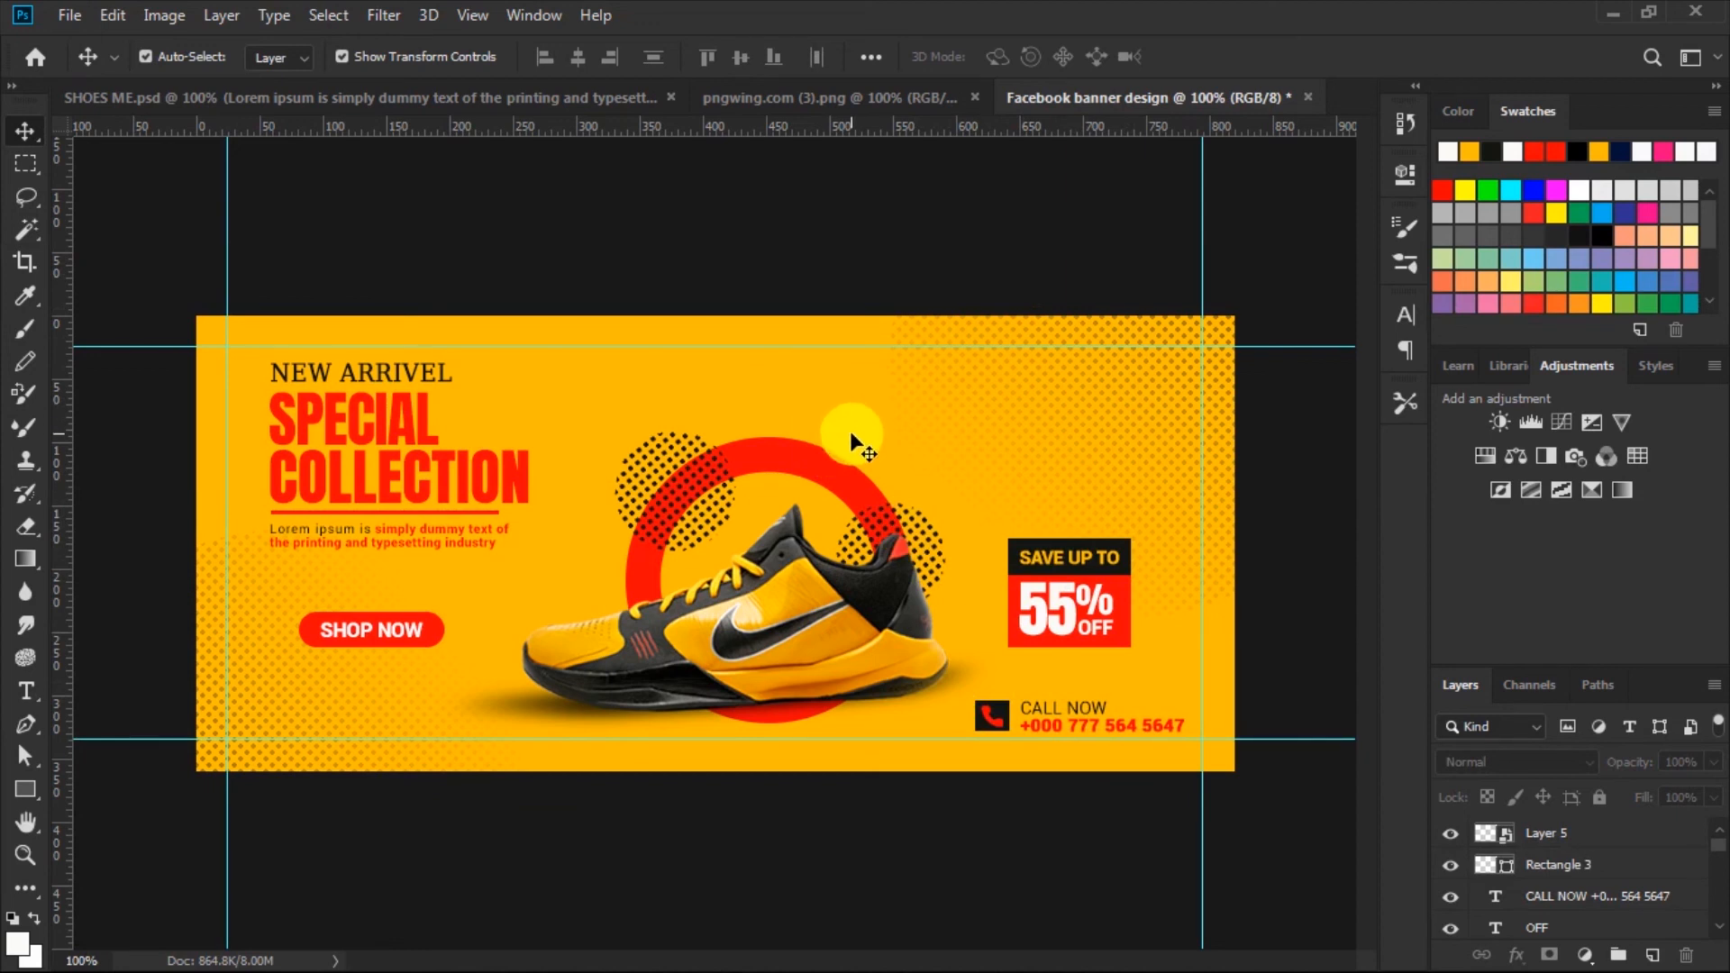
Hide the guides on the banner.
click(1252, 264)
key(ctrl+h)
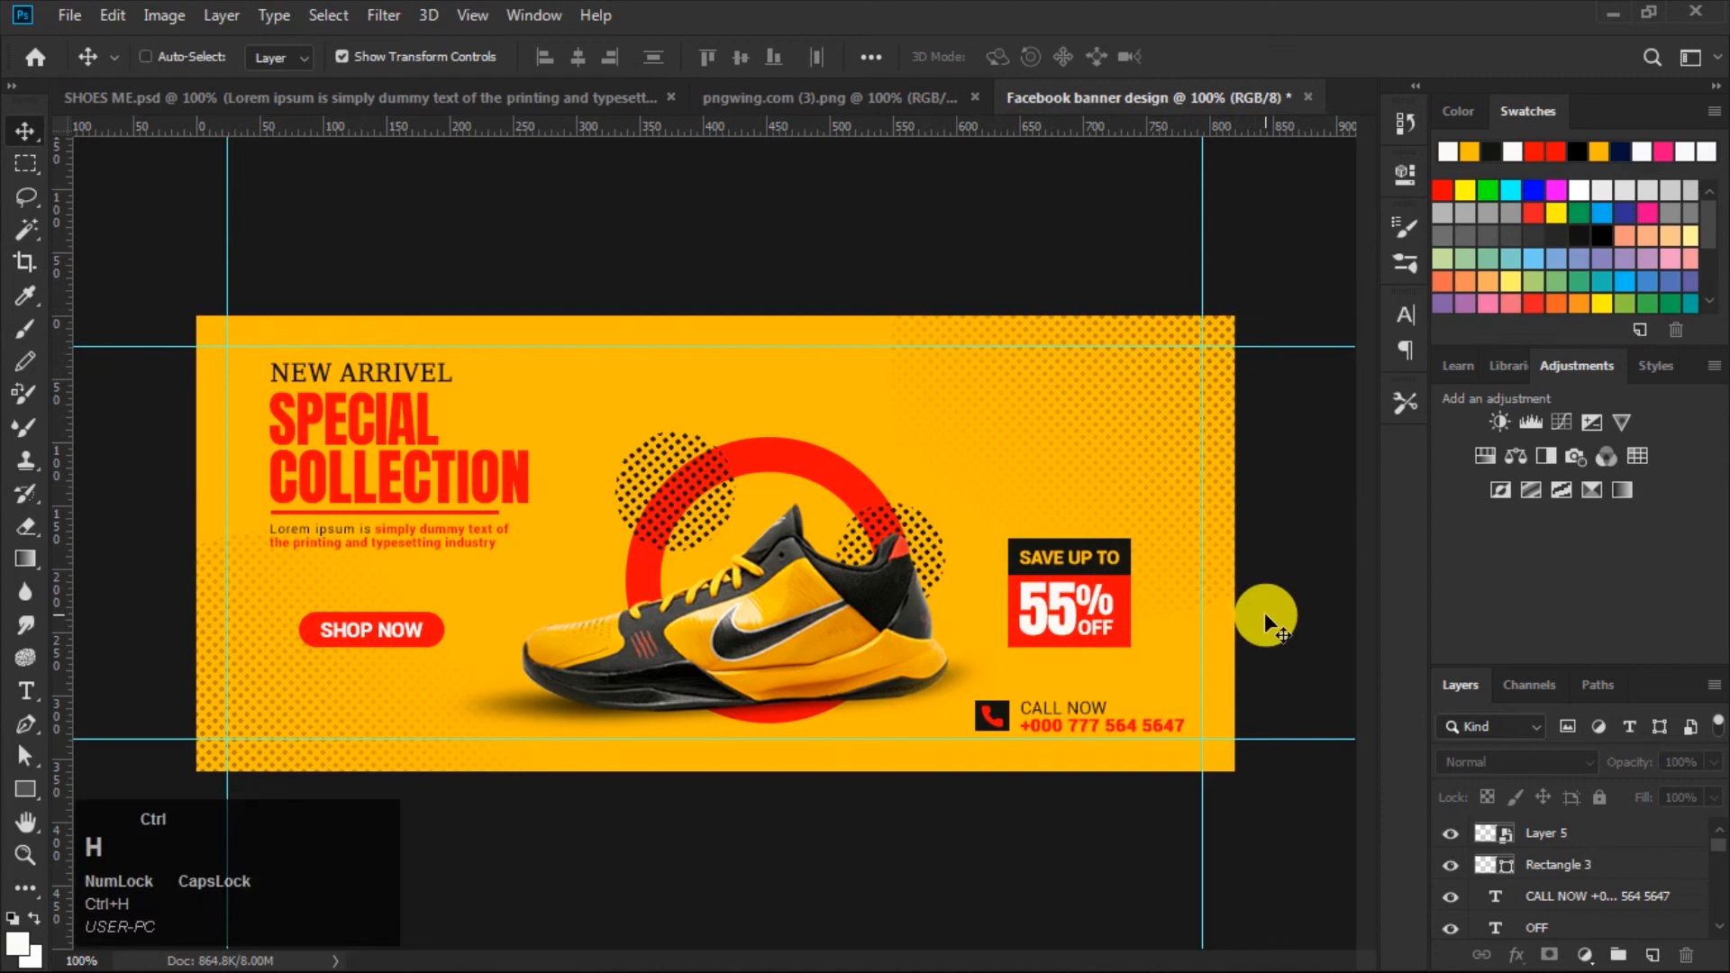
click(1264, 616)
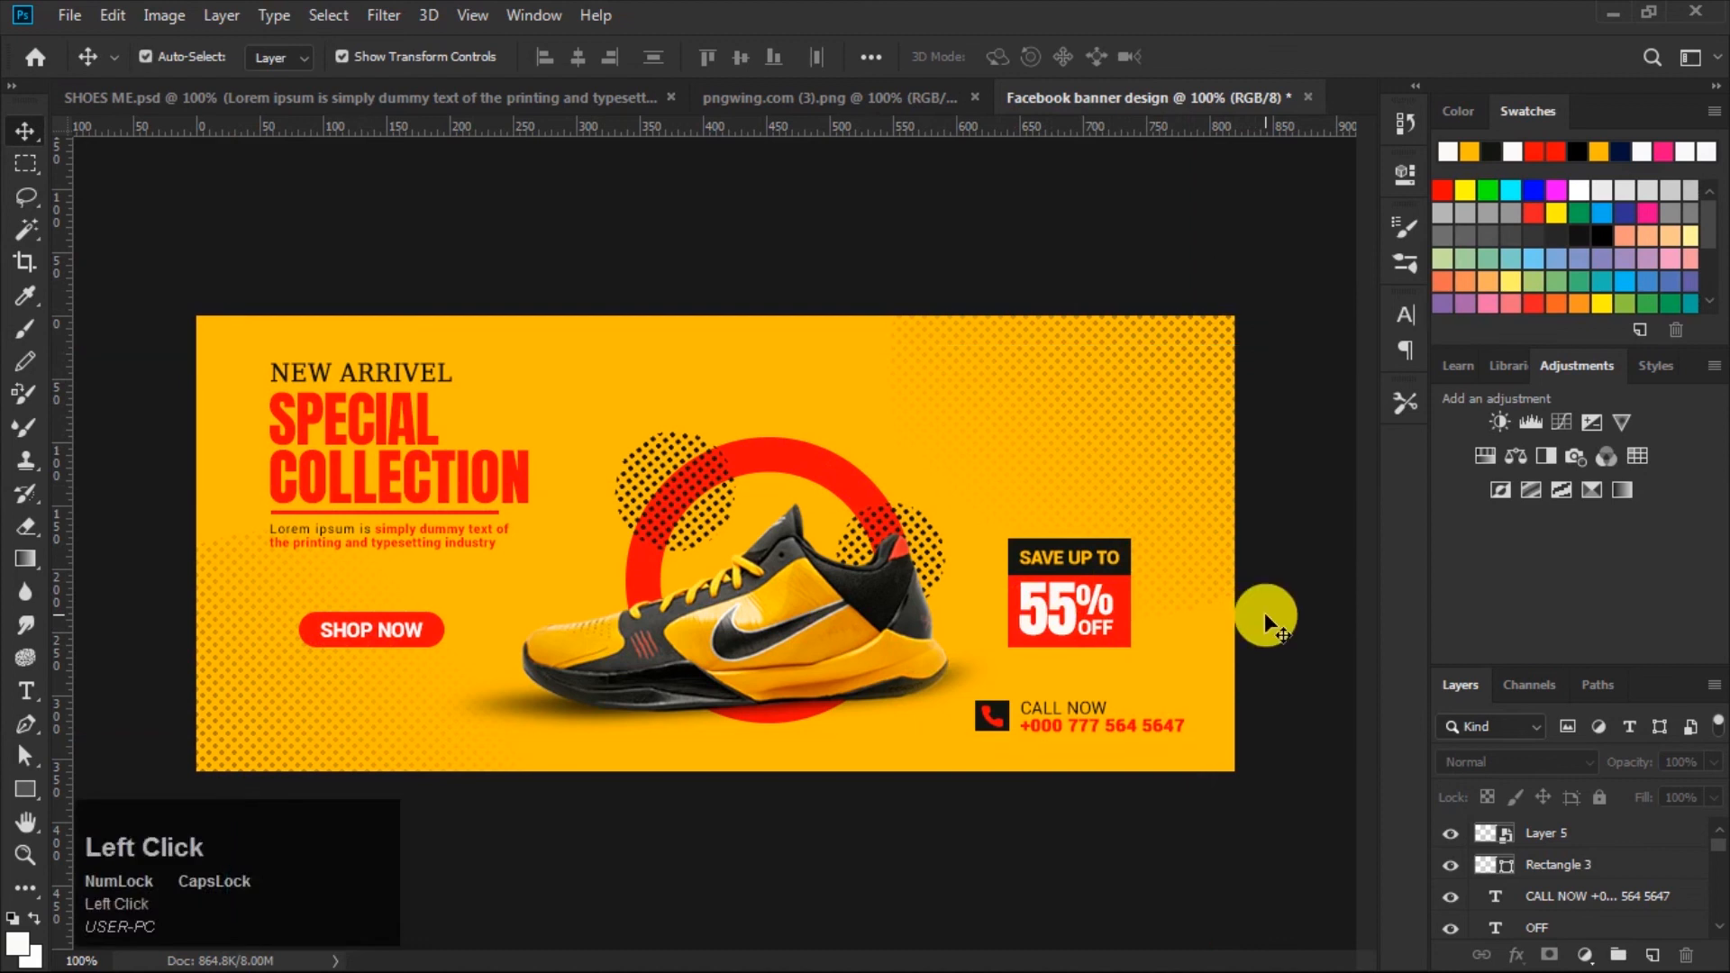
key(Caps_Lock)
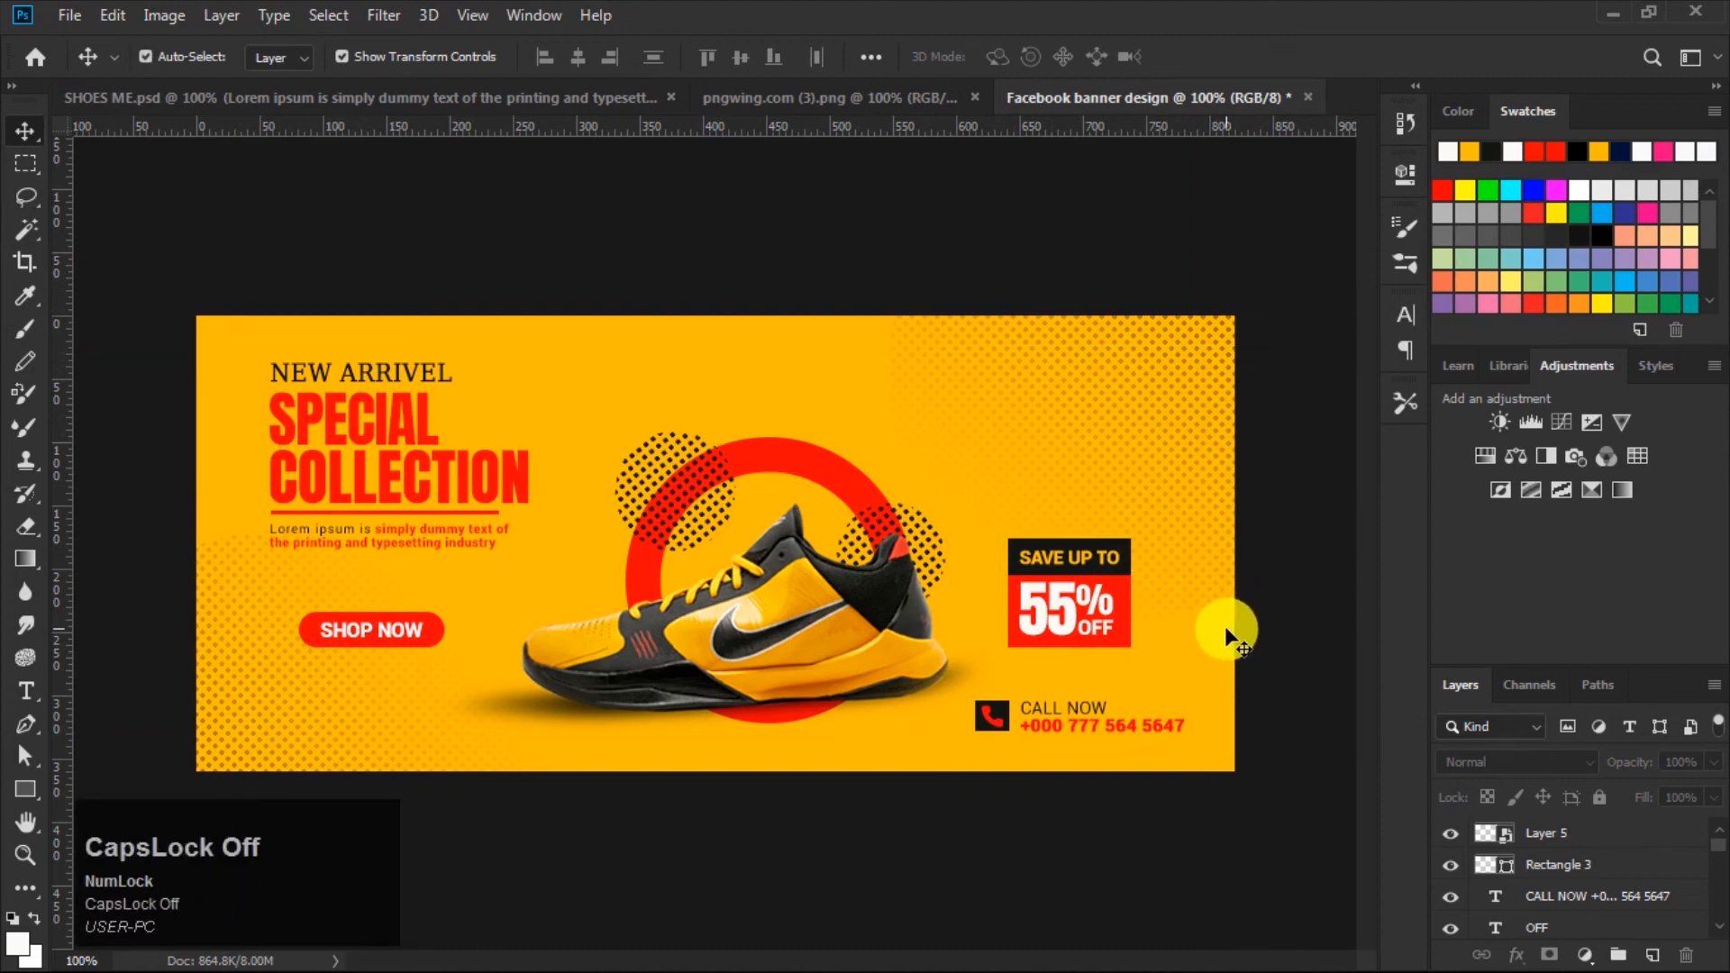
scroll(1225, 634, down, 2)
scroll(1225, 633, up, 3)
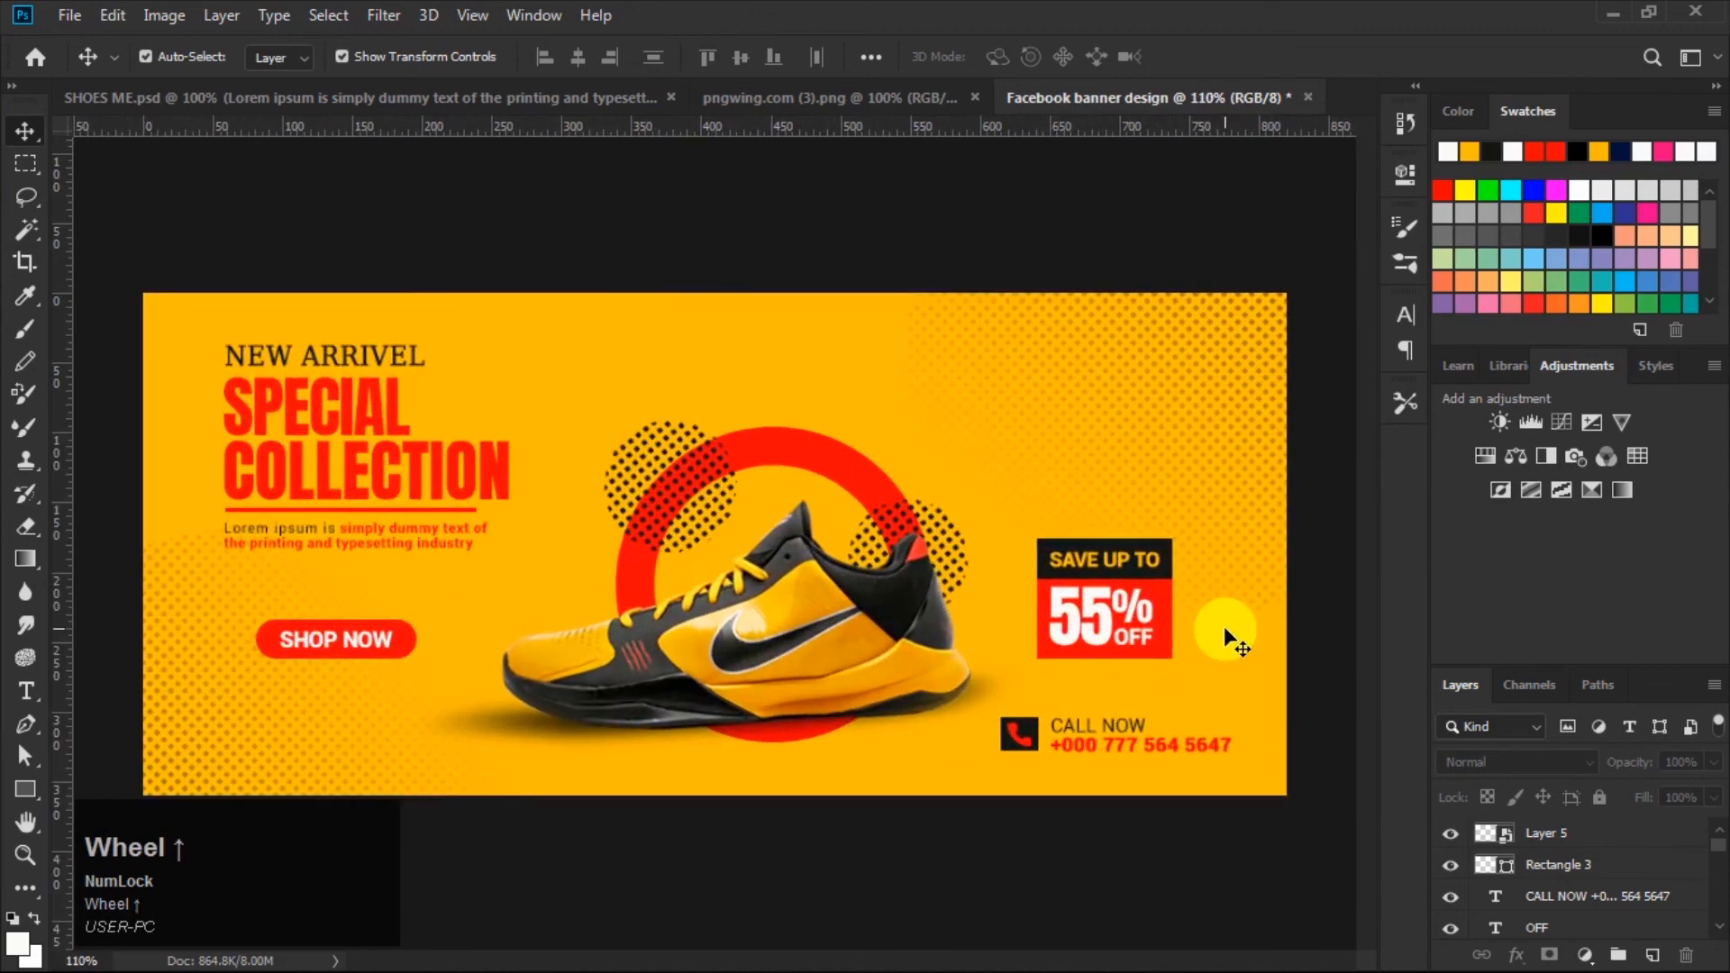
scroll(1225, 633, down, 1)
click(1301, 636)
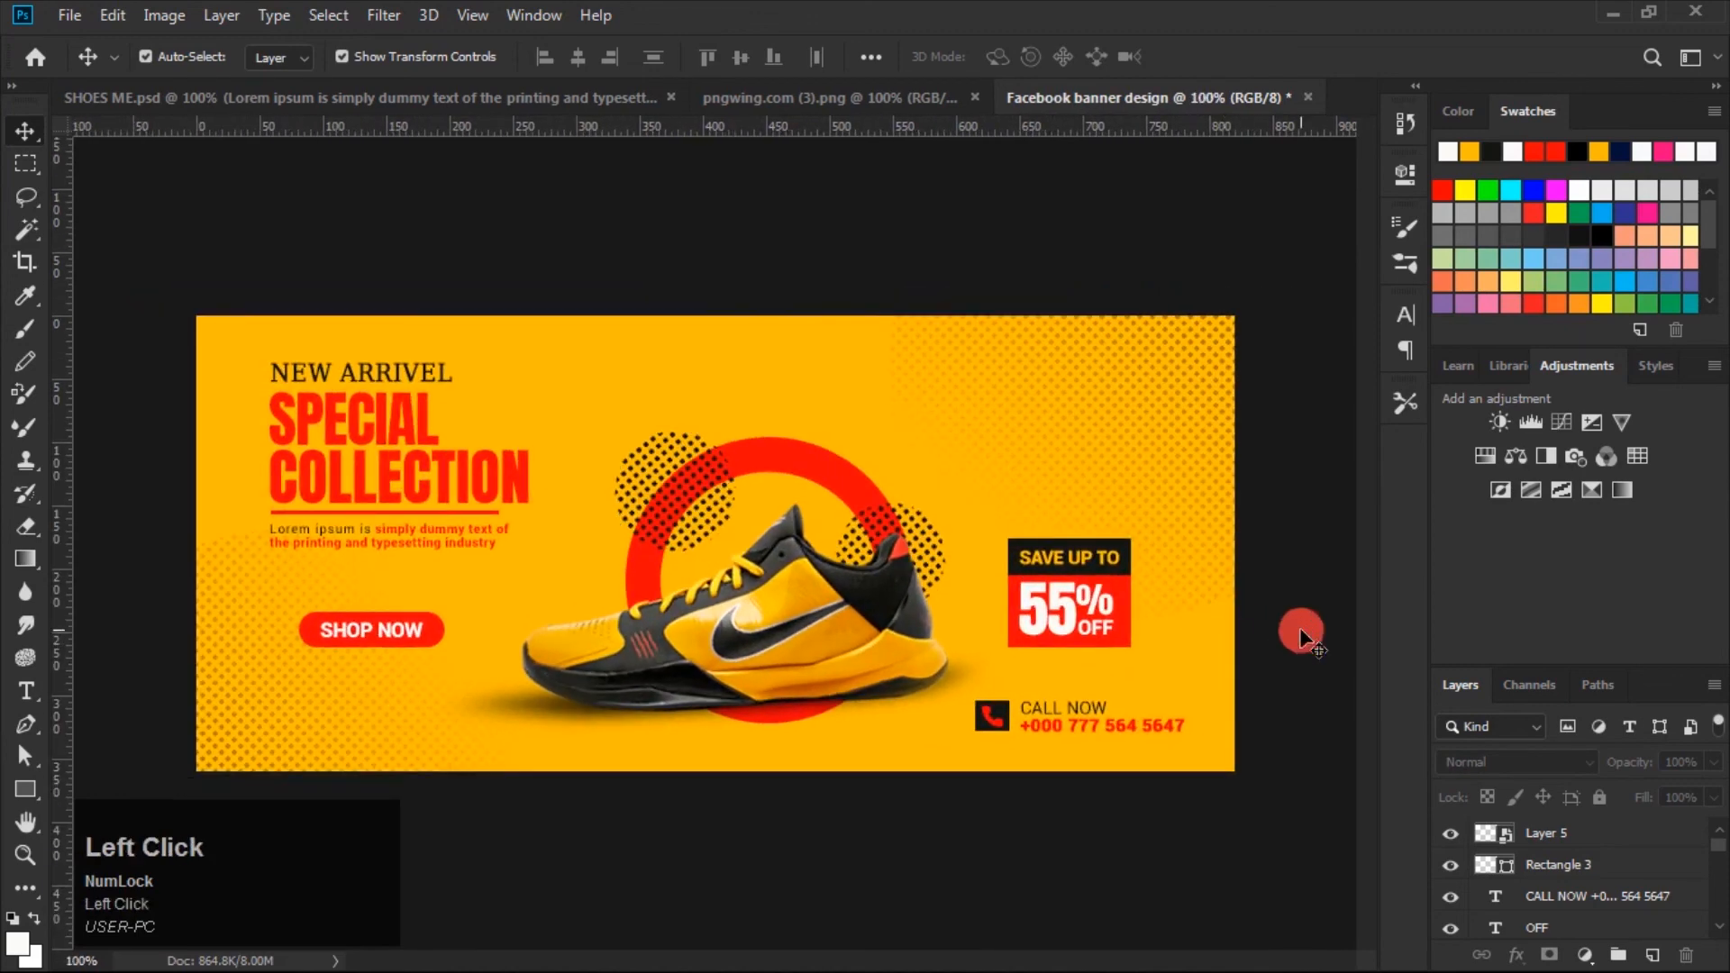